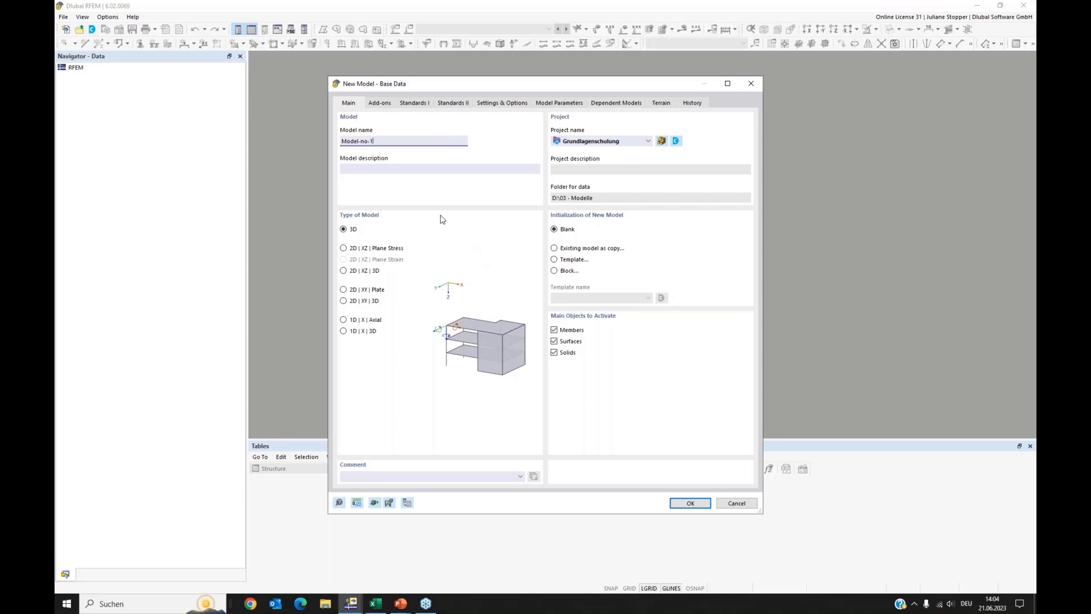
Activate the Geotechnical Analysis add-on in the new model's base data and create the model
{"action": "left_click", "coordinate": [379, 104]}
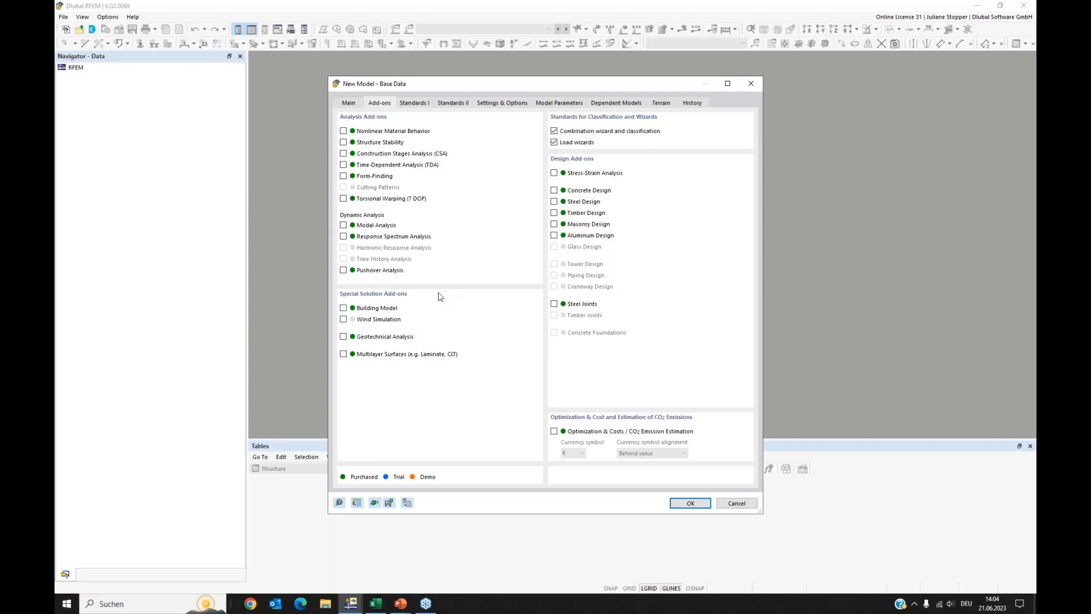
{"action": "left_click", "coordinate": [344, 336]}
{"action": "left_click", "coordinate": [696, 507]}
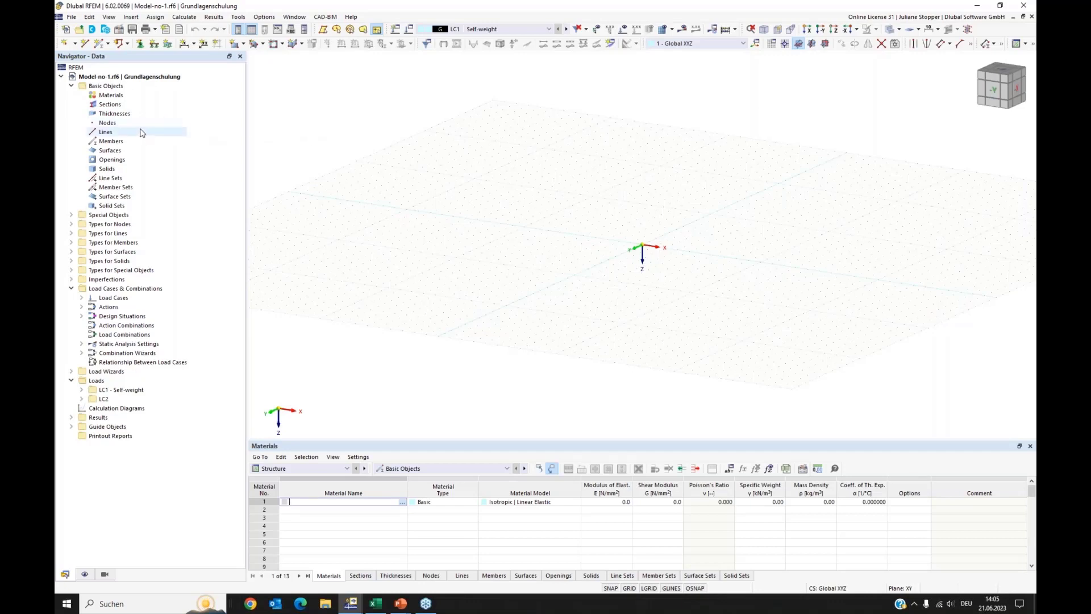
Create a first material from the library using the soil "Gravel, sandy" and apply it
{"action": "right_click", "coordinate": [116, 98]}
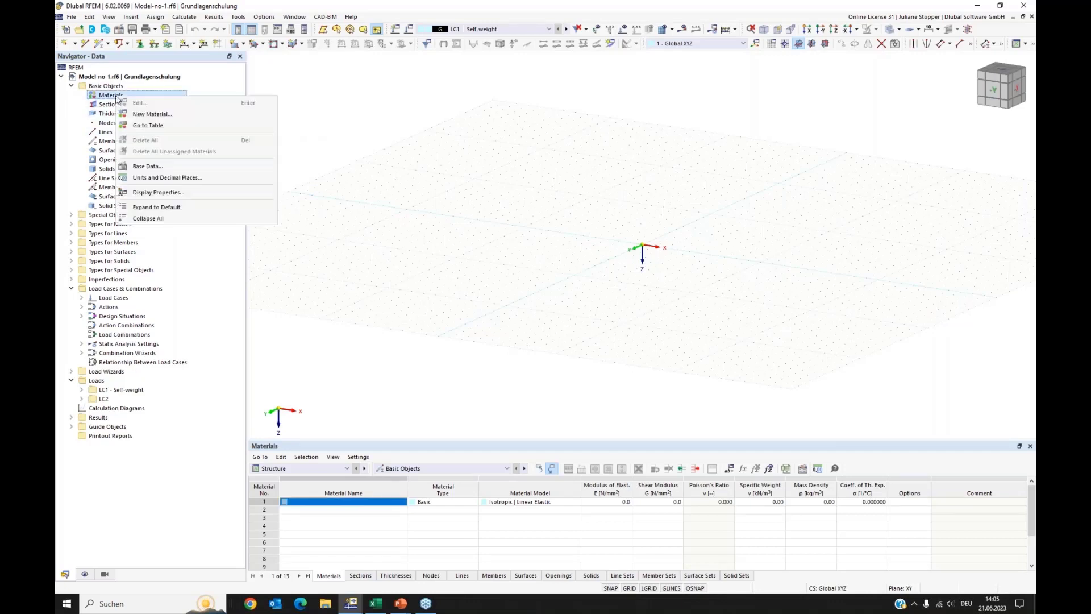
{"action": "left_click", "coordinate": [149, 114]}
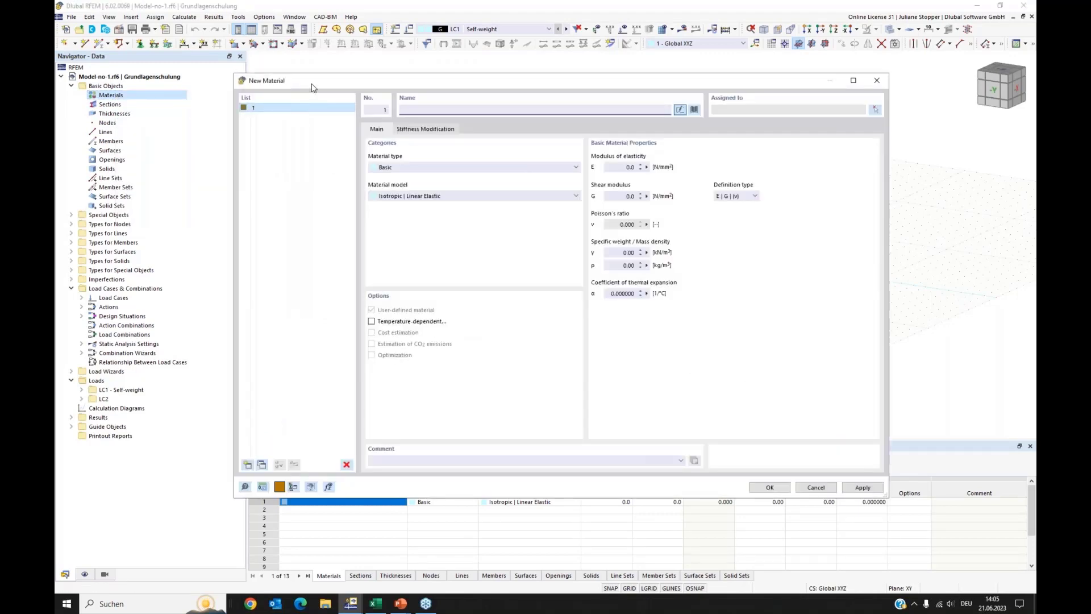
{"action": "left_click_drag", "start_coordinate": [314, 89], "coordinate": [344, 90]}
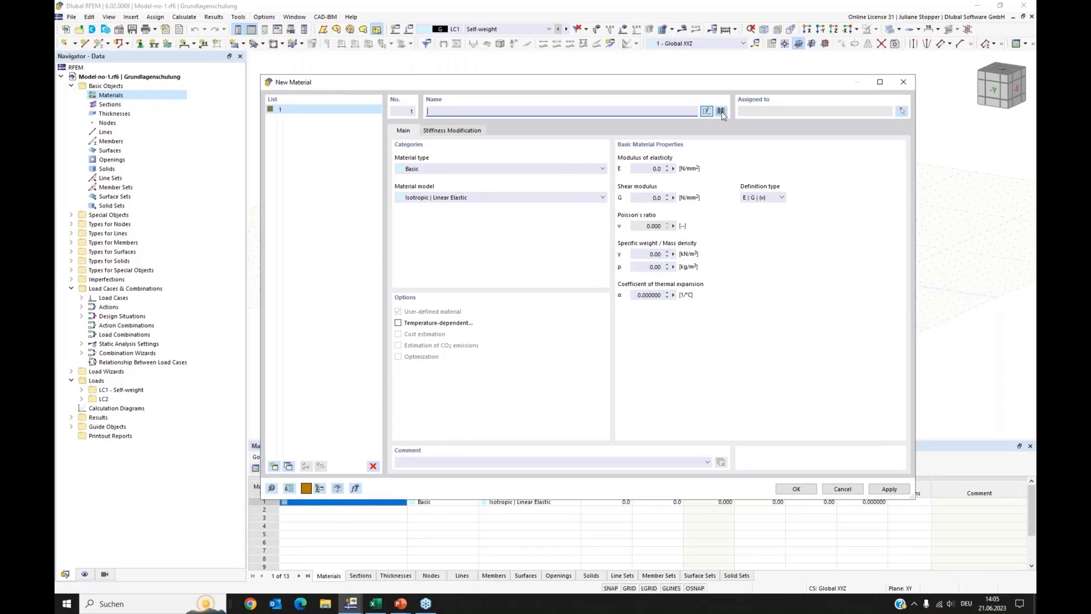
{"action": "left_click", "coordinate": [721, 112]}
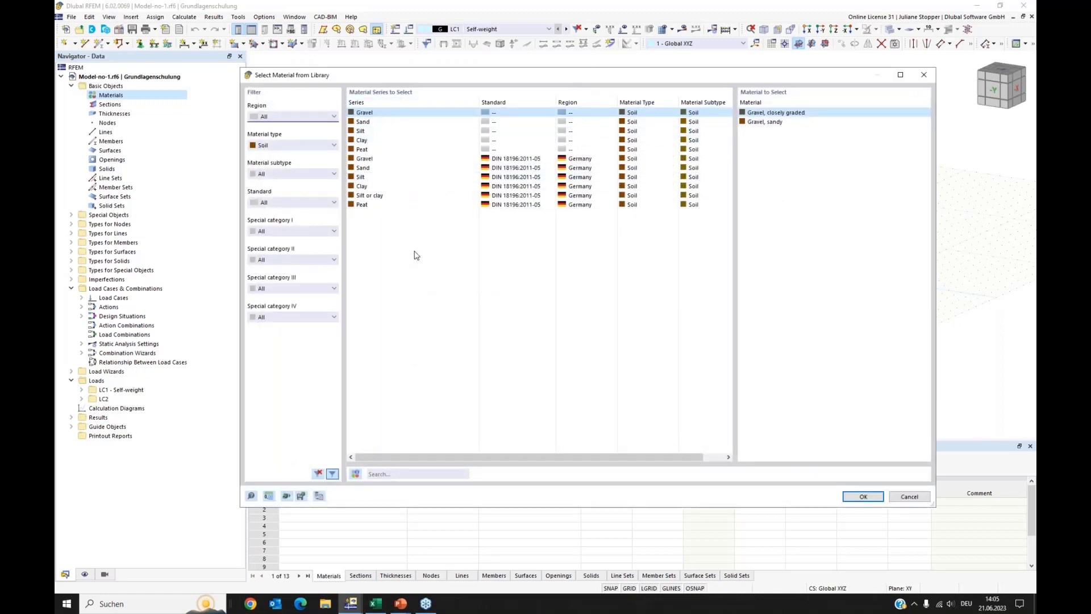
{"action": "left_click", "coordinate": [762, 122]}
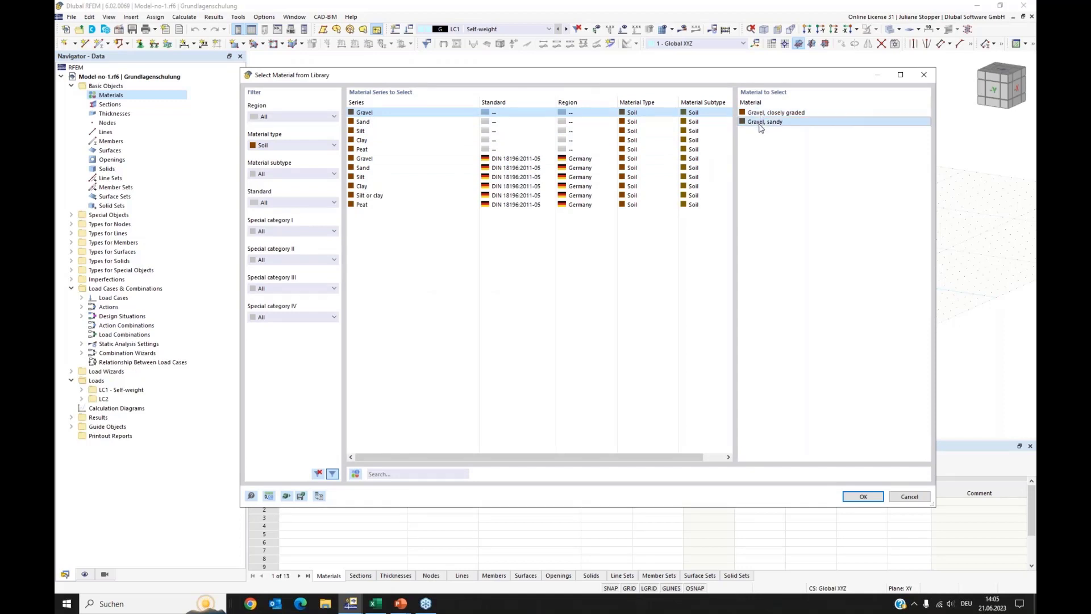
{"action": "left_click", "coordinate": [862, 497]}
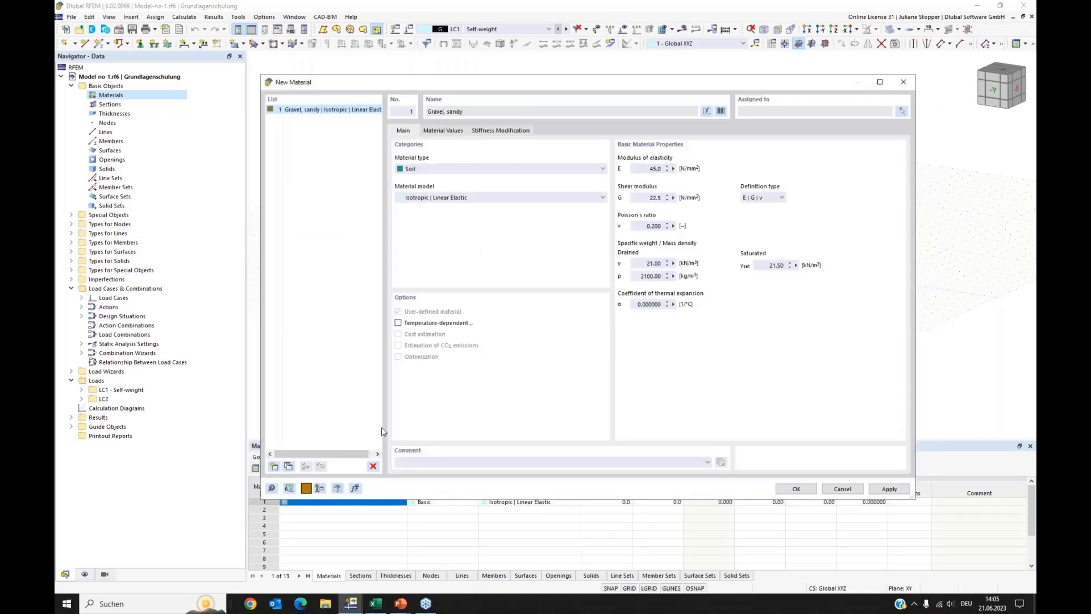
{"action": "left_click", "coordinate": [872, 491]}
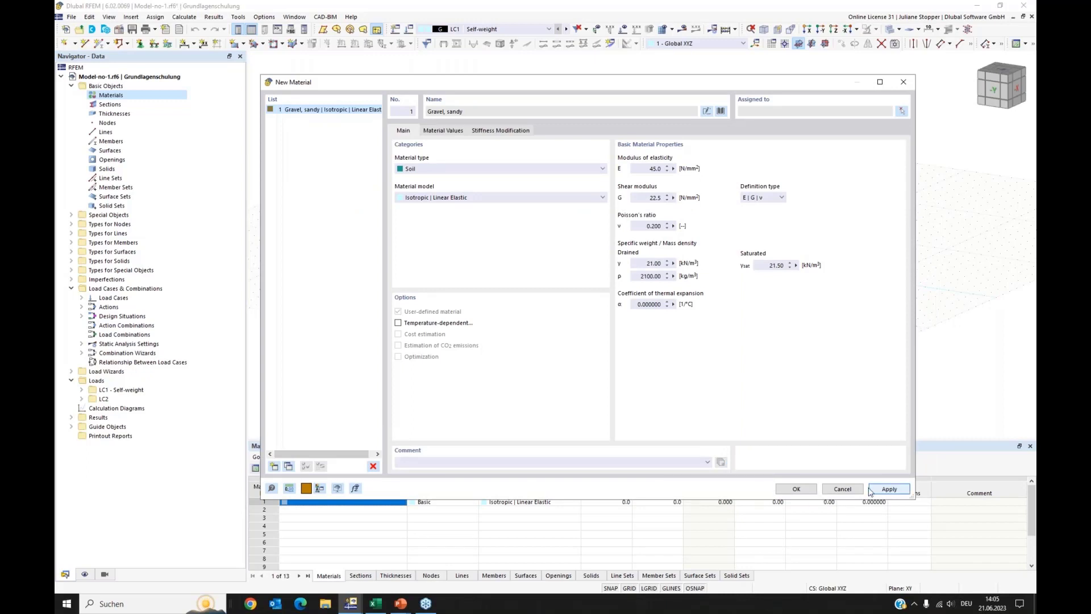
Add a second material from the library's Sand series, "Sand, closely graded (coarse sand)"
{"action": "left_click", "coordinate": [275, 466]}
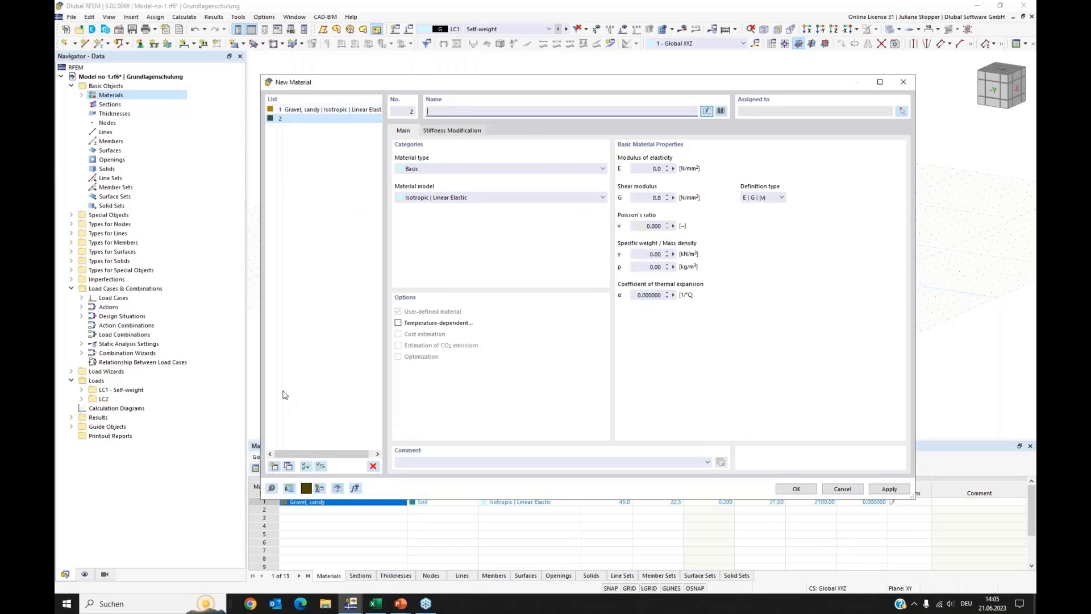
{"action": "left_click", "coordinate": [720, 111]}
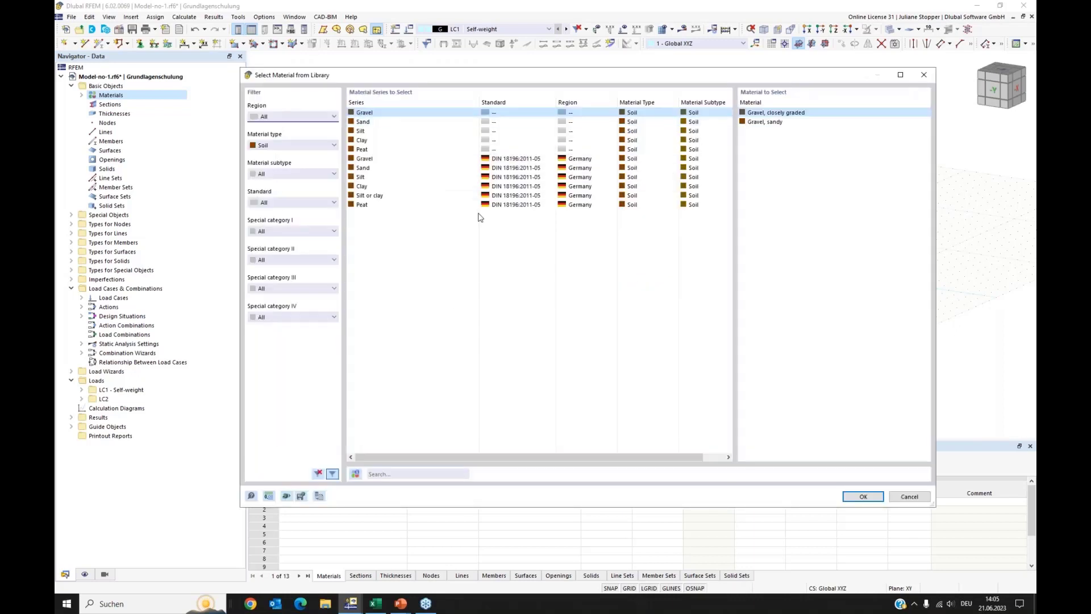
{"action": "left_click", "coordinate": [366, 122]}
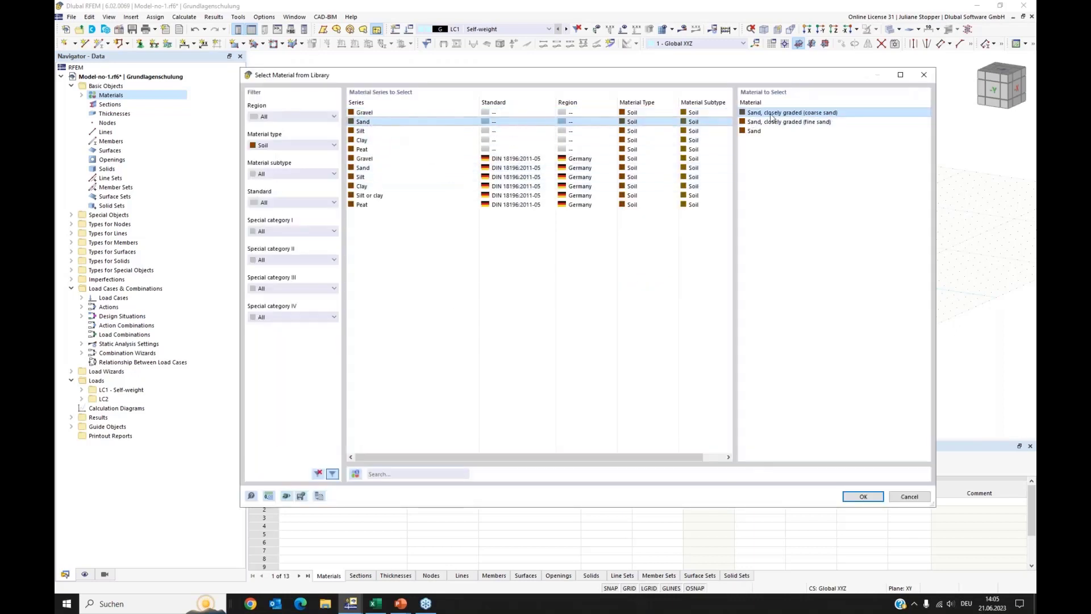
{"action": "left_click", "coordinate": [865, 498]}
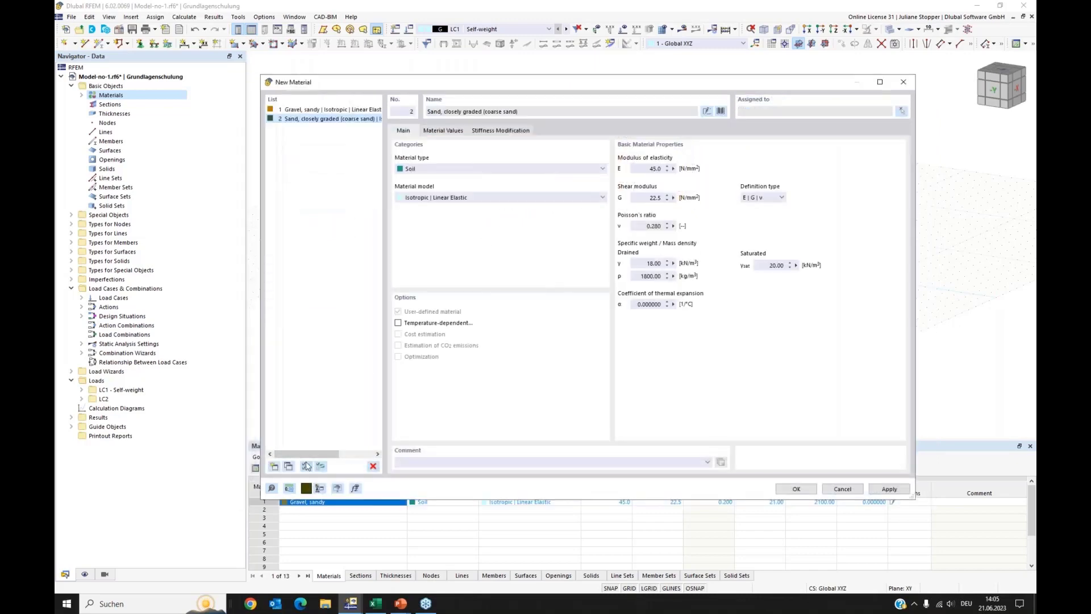
Add a third material from the library's Clay series, "Clay, medium plastic"
{"action": "left_click", "coordinate": [275, 466]}
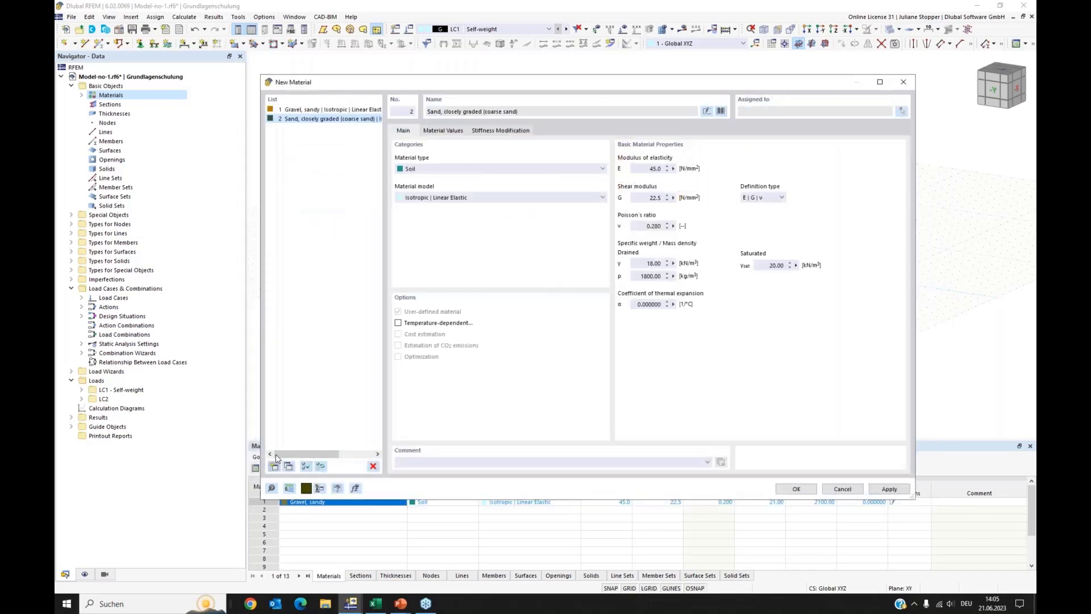
{"action": "left_click", "coordinate": [722, 111]}
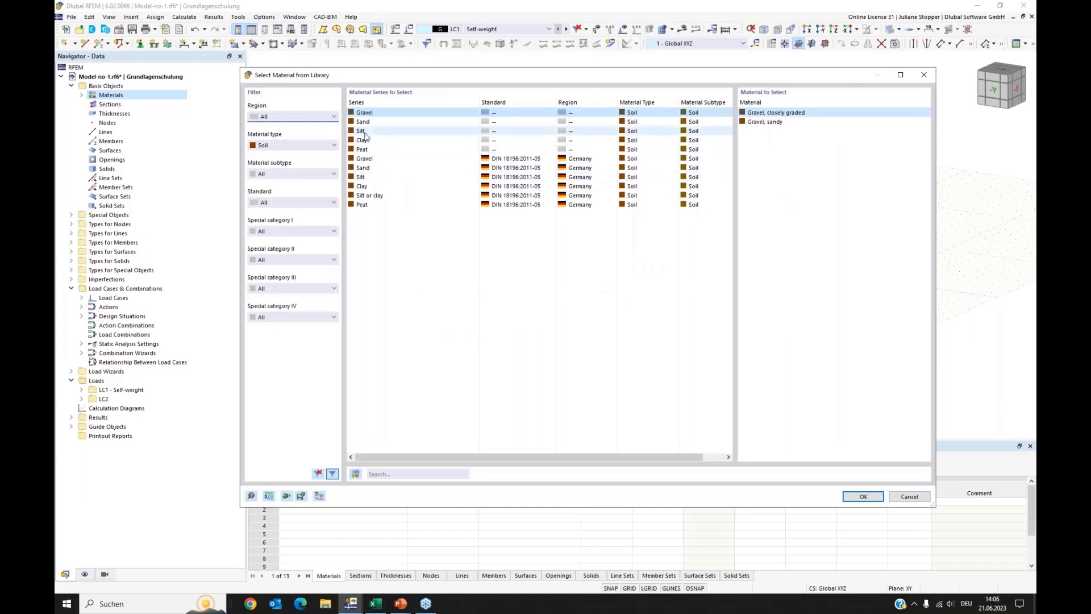
{"action": "left_click", "coordinate": [363, 140]}
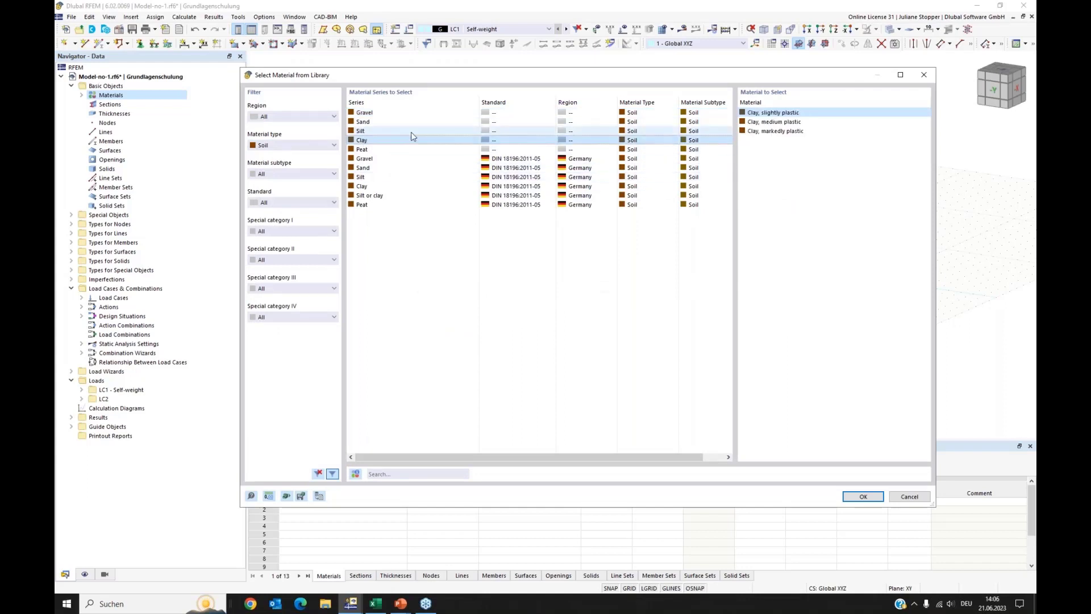
{"action": "left_click", "coordinate": [768, 121]}
{"action": "left_click", "coordinate": [863, 496]}
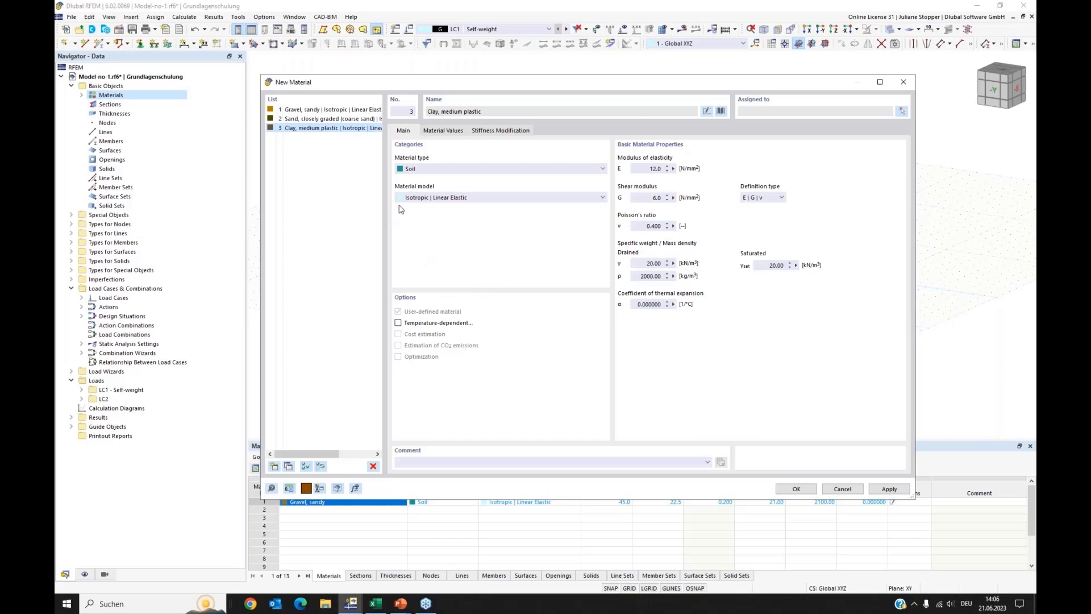
Review the clay's material type and material model options, keep Soil and Isotropic | Linear Elastic, and save the three materials
{"action": "left_click", "coordinate": [429, 169]}
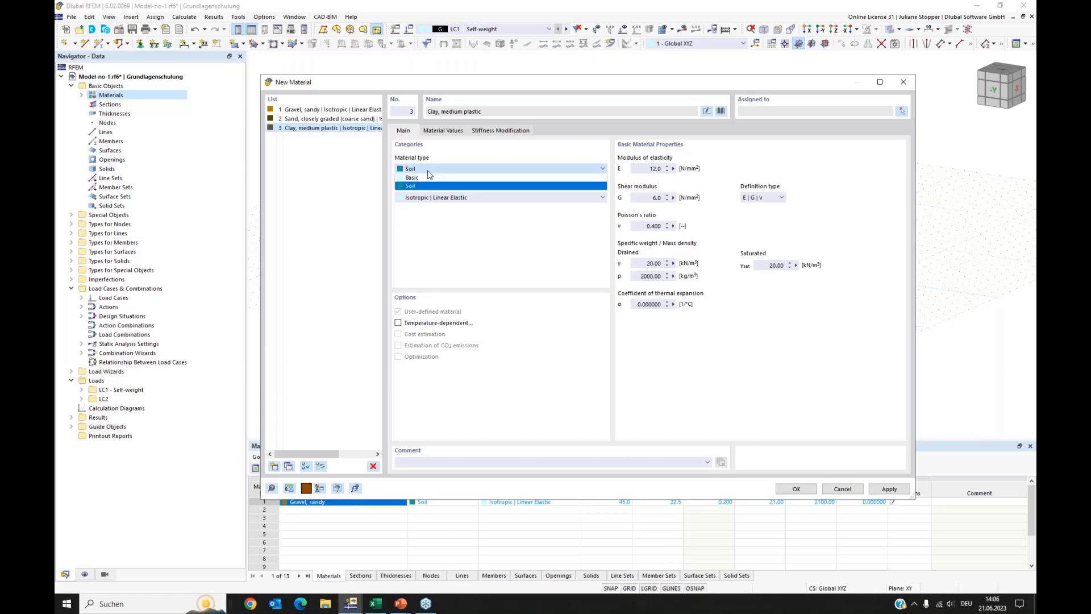
{"action": "left_click", "coordinate": [429, 174]}
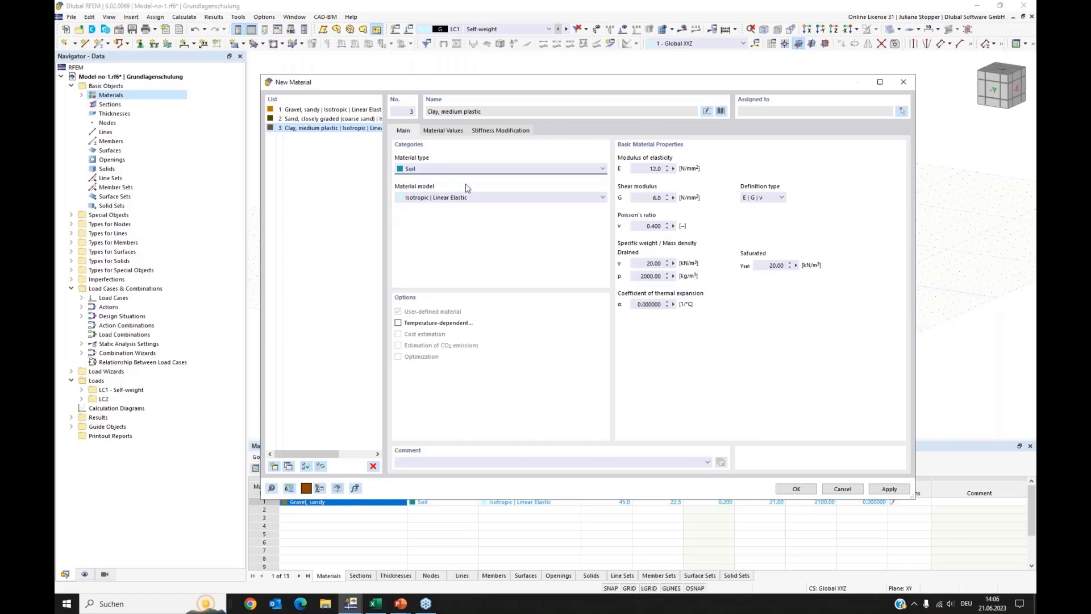
{"action": "left_click", "coordinate": [501, 200]}
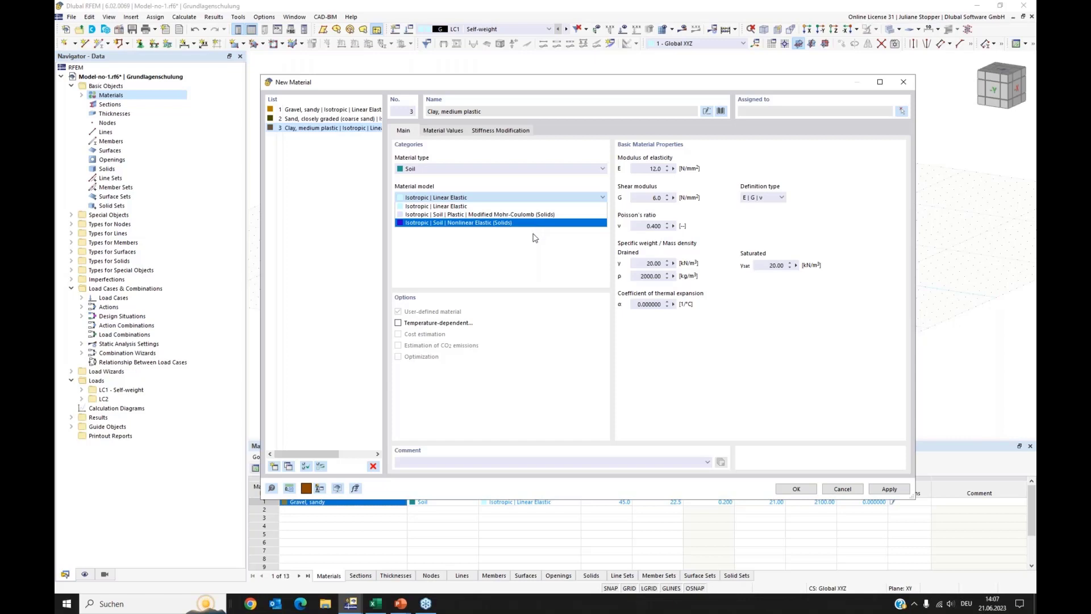
{"action": "left_click", "coordinate": [544, 258]}
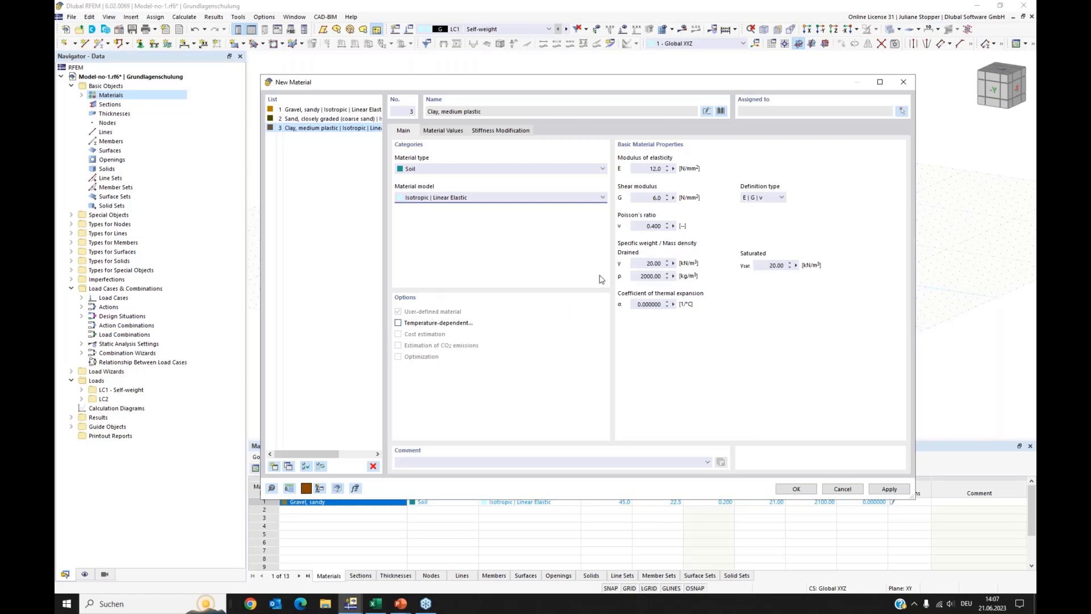
{"action": "left_click", "coordinate": [790, 490]}
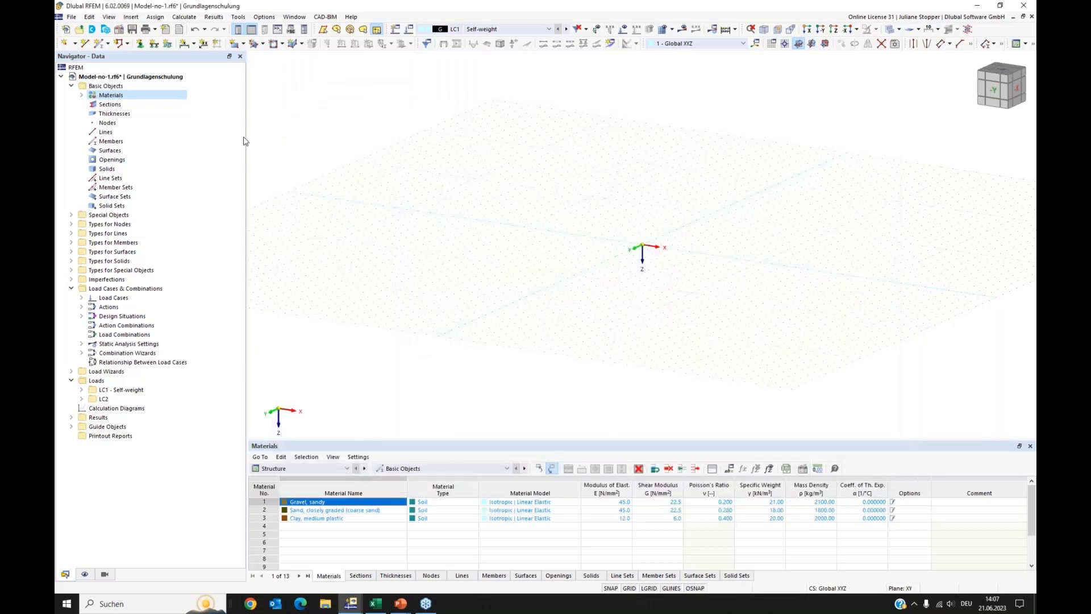
Start a new borehole under the special objects and activate its groundwater ordinate with Z set to 4 m
{"action": "double_click", "coordinate": [93, 97]}
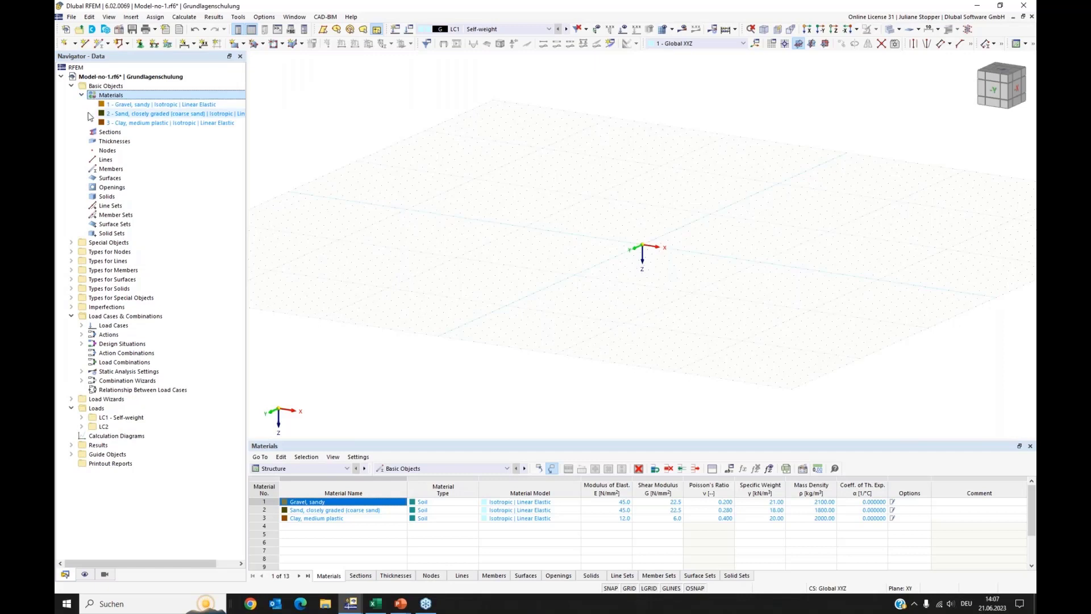
{"action": "left_click", "coordinate": [71, 242]}
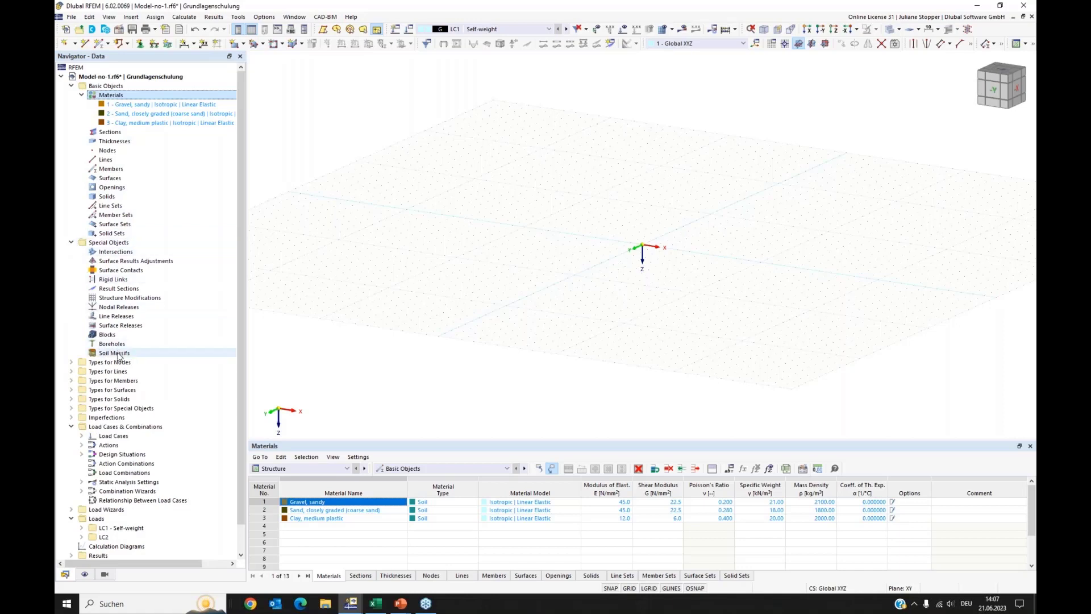
{"action": "left_click", "coordinate": [71, 86]}
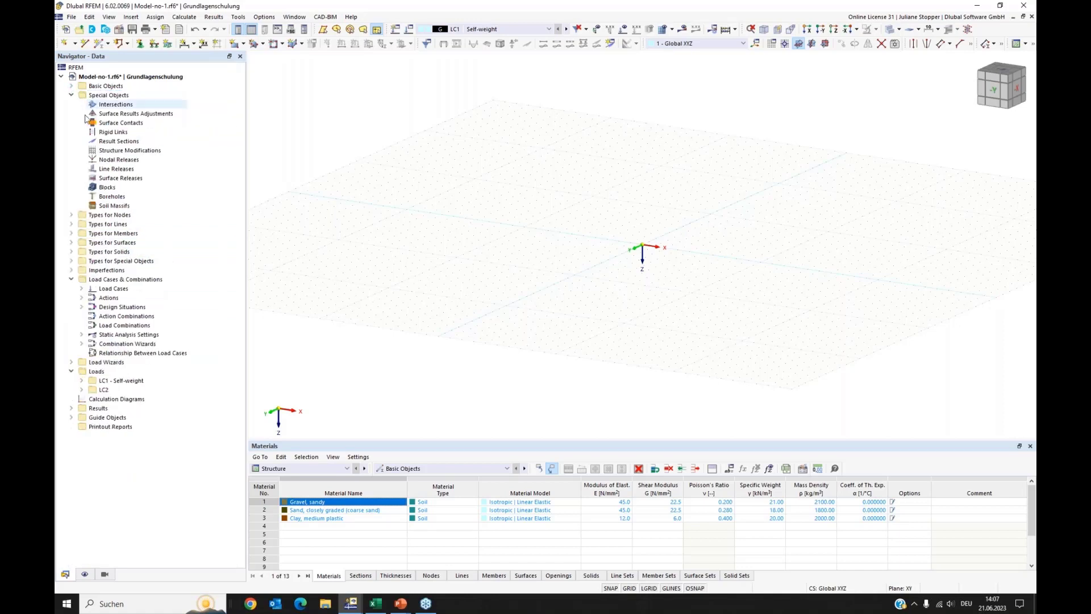
{"action": "left_click", "coordinate": [113, 198]}
{"action": "right_click", "coordinate": [113, 197]}
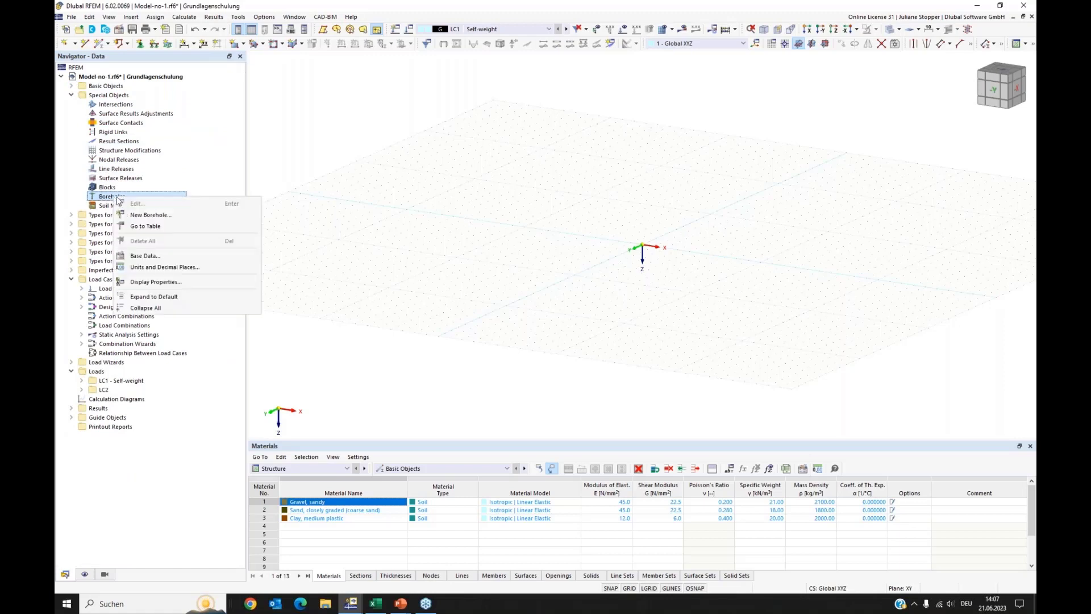
{"action": "left_click", "coordinate": [137, 215]}
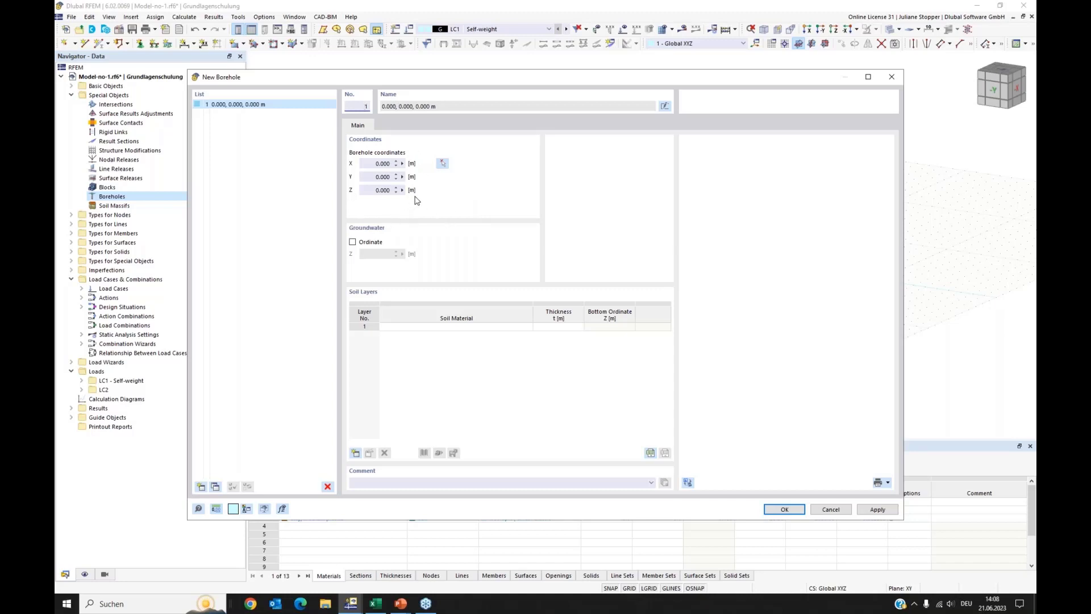
{"action": "left_click", "coordinate": [353, 243]}
{"action": "left_click_drag", "start_coordinate": [372, 255], "coordinate": [412, 255]}
{"action": "type", "text": "4,0"}
{"action": "key", "text": "Tab"}
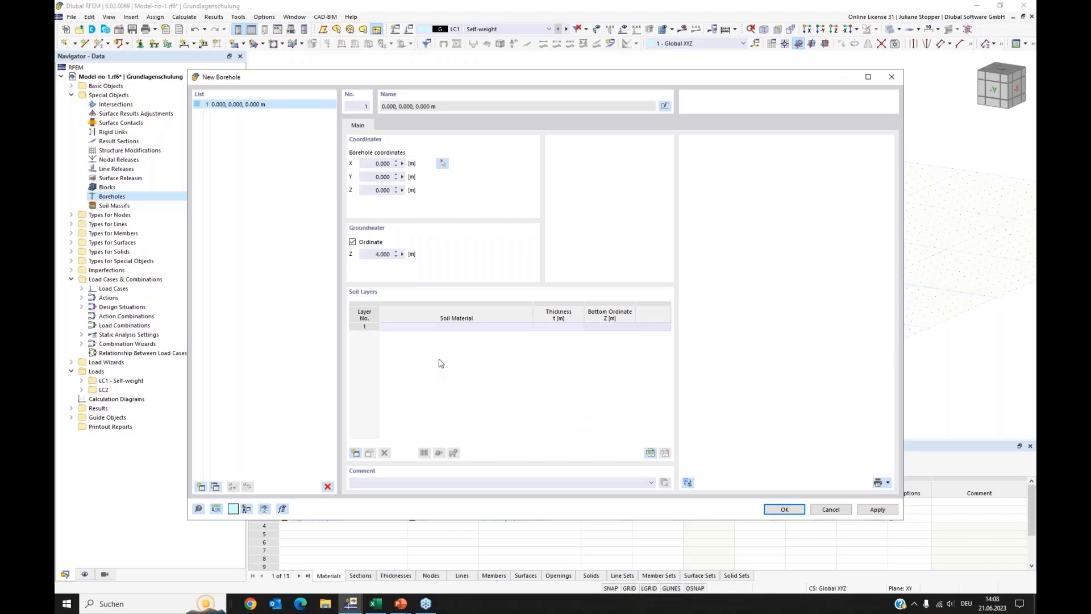
Define the borehole's first soil layer as "Sand, closely graded (coarse sand)" with a thickness of 2.5 m
{"action": "left_click", "coordinate": [456, 325]}
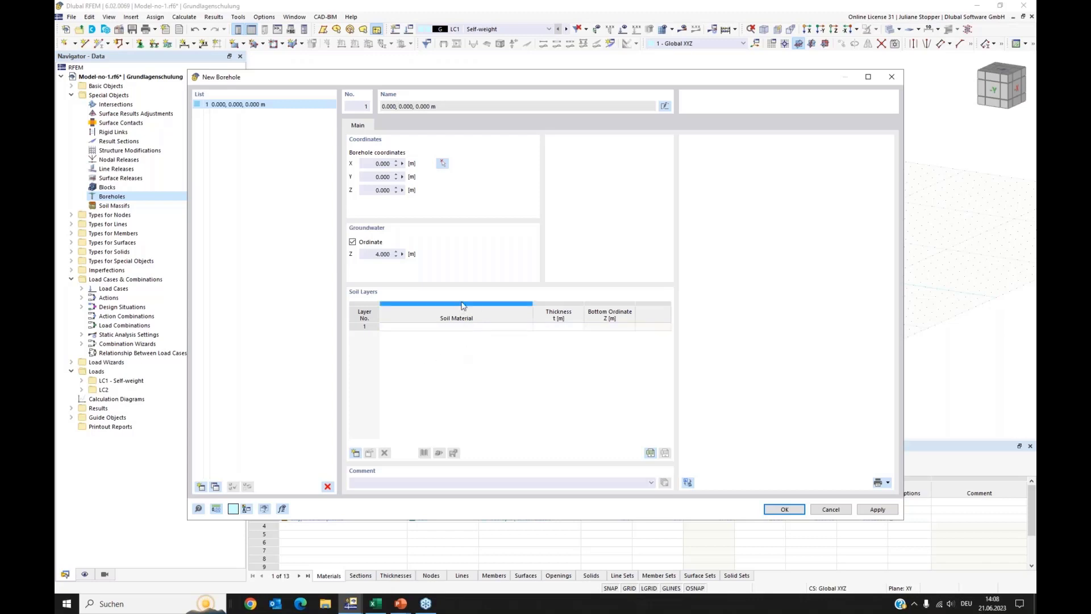
{"action": "left_click", "coordinate": [495, 328]}
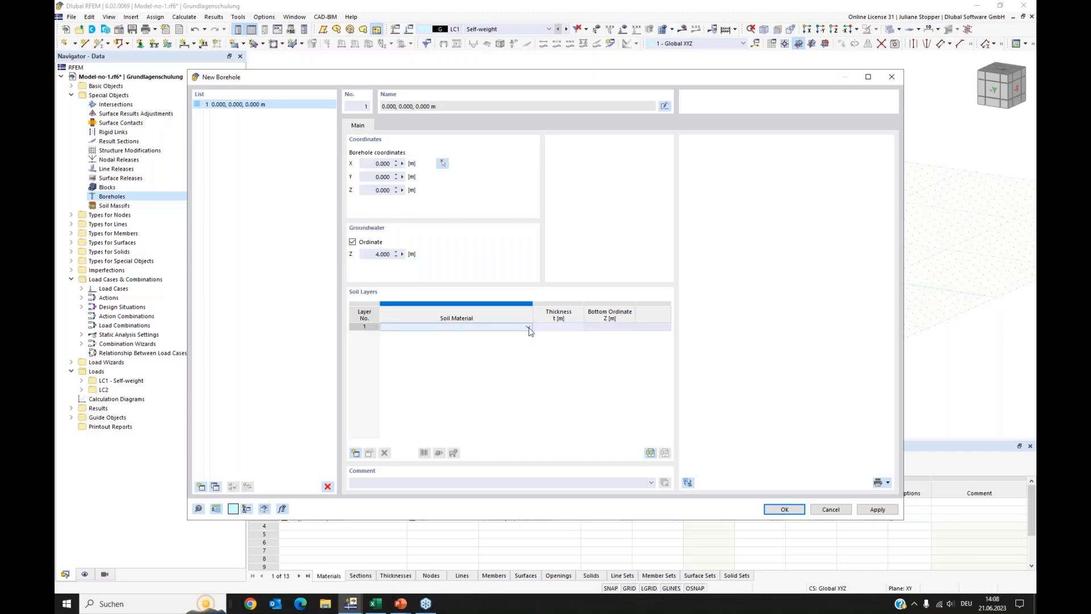
{"action": "left_click", "coordinate": [529, 328]}
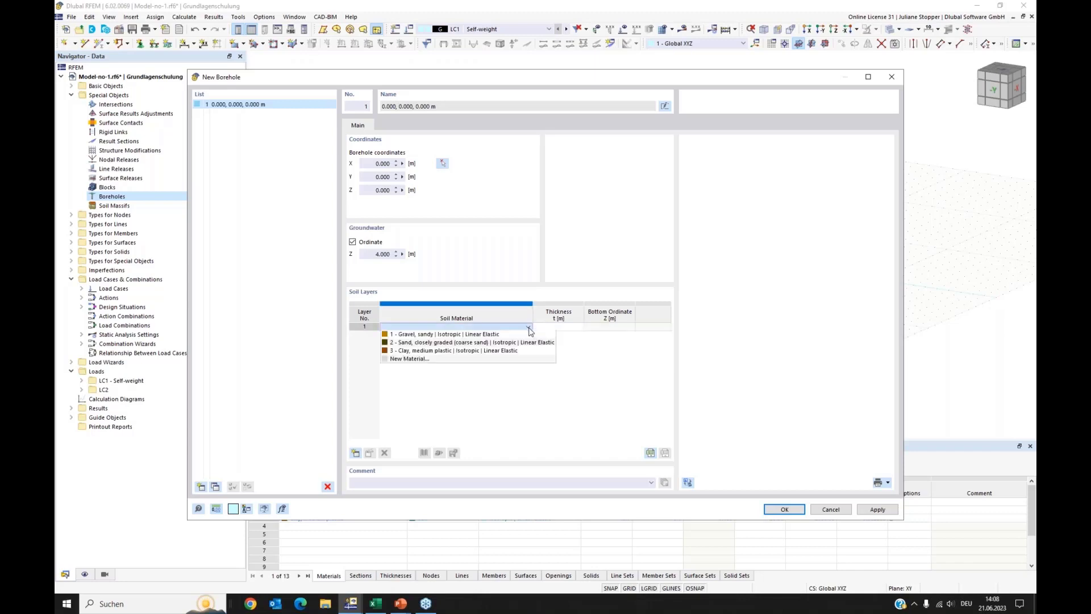
{"action": "left_click", "coordinate": [504, 343]}
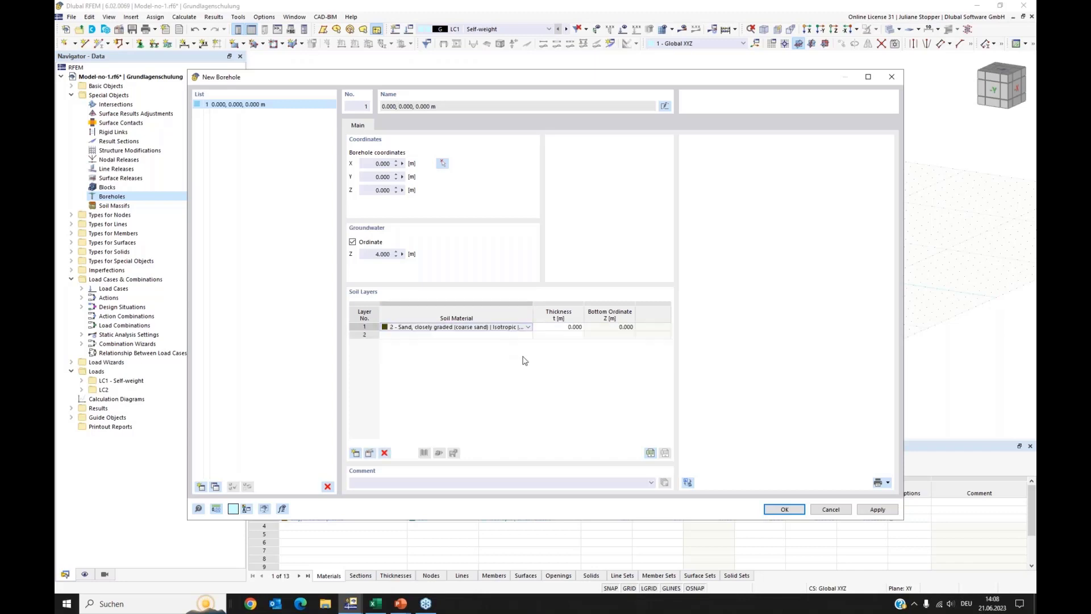
{"action": "left_click", "coordinate": [559, 328]}
{"action": "left_click", "coordinate": [558, 329]}
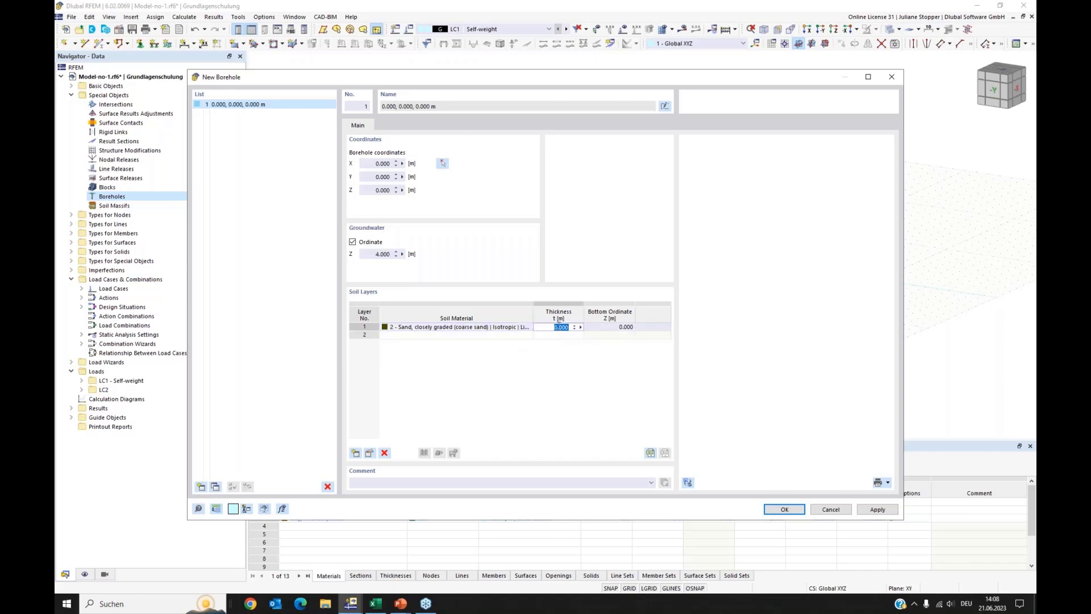
{"action": "type", "text": "2.5"}
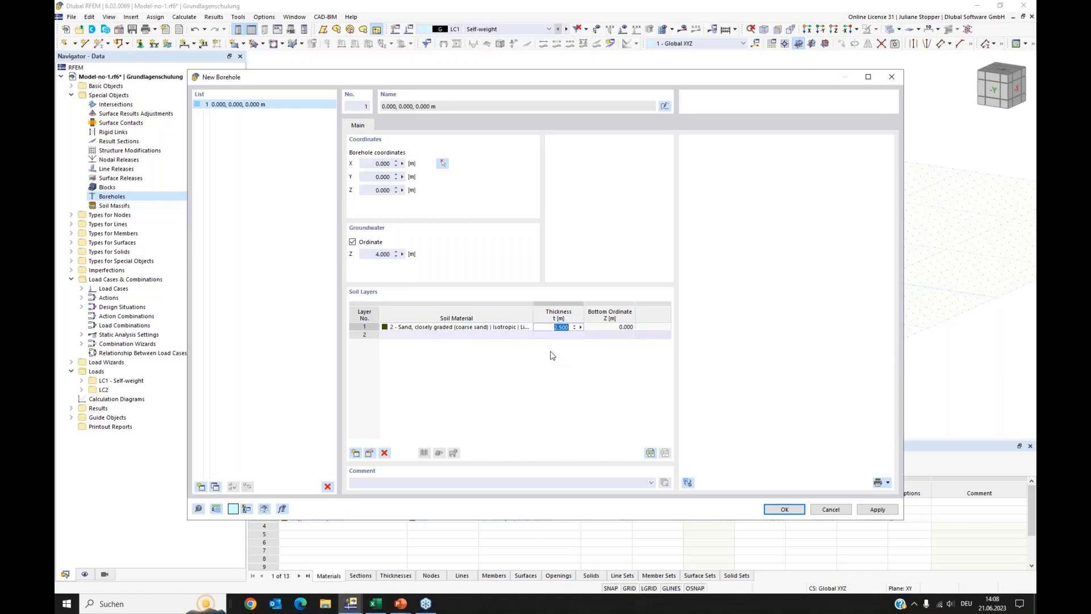
Define the borehole's second soil layer as "Clay, medium plastic" with a thickness of 2 m
{"action": "left_click", "coordinate": [471, 340]}
{"action": "left_click", "coordinate": [507, 335]}
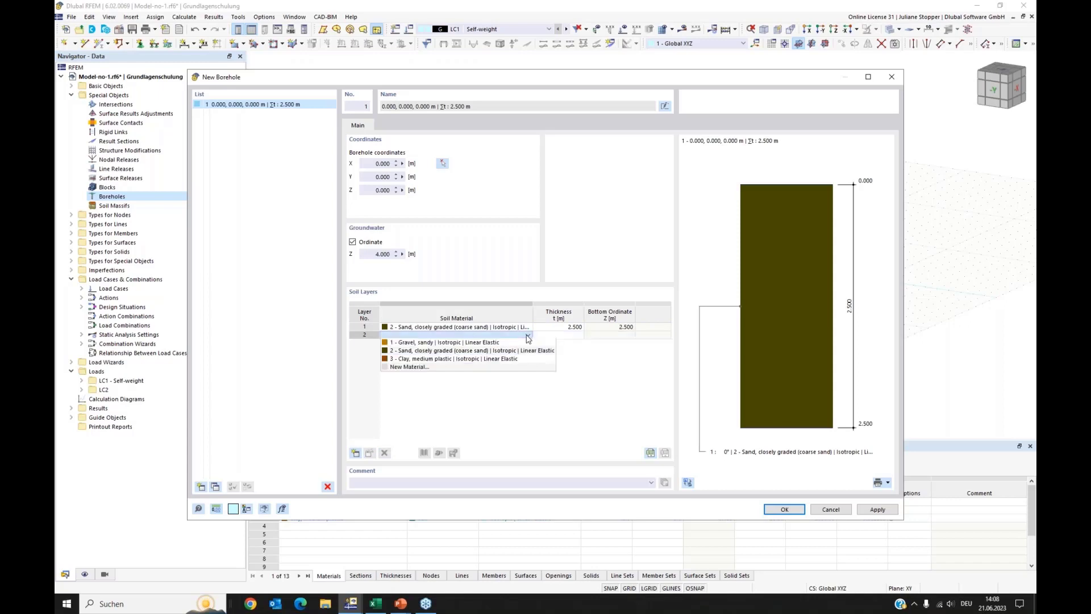
{"action": "left_click", "coordinate": [503, 359]}
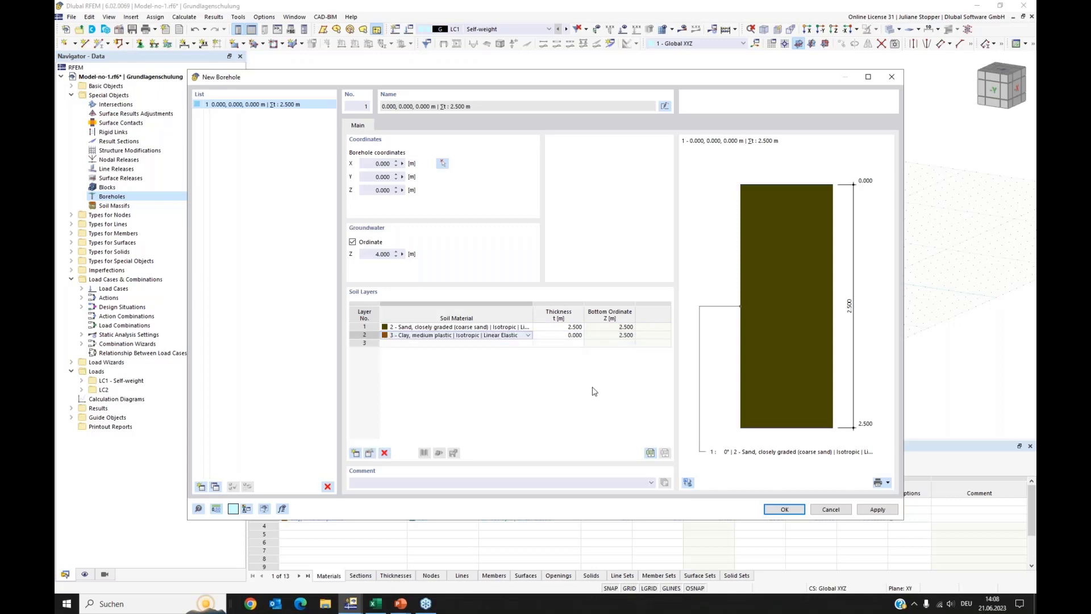
{"action": "left_click", "coordinate": [569, 336]}
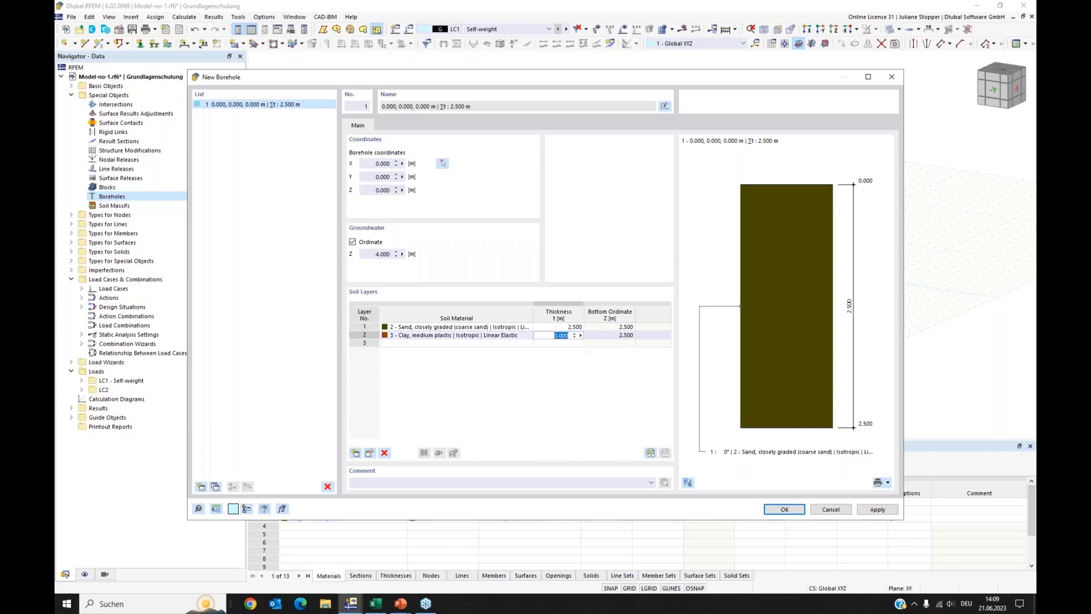
{"action": "type", "text": "2"}
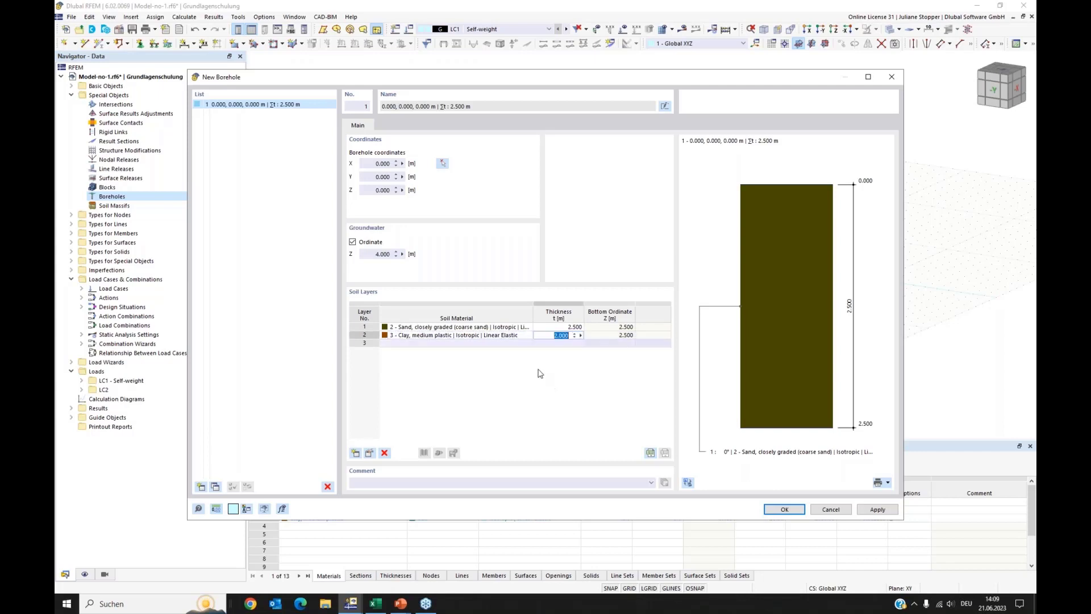
Add "Gravel, sandy" as the third soil layer with a thickness of 15 m and save the borehole
{"action": "left_click", "coordinate": [528, 344]}
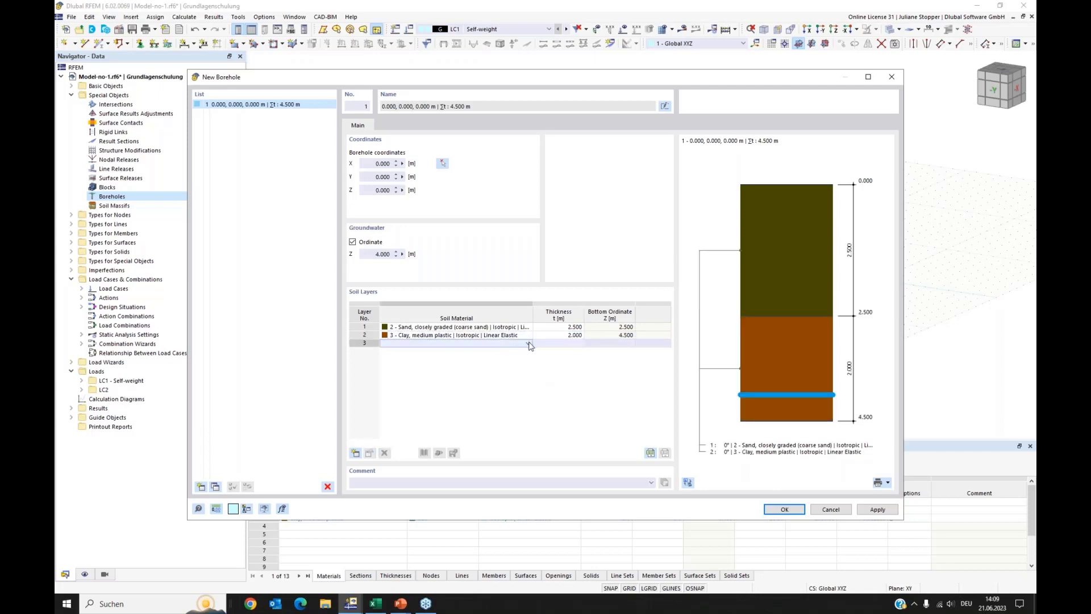
{"action": "left_click", "coordinate": [528, 344]}
{"action": "left_click", "coordinate": [506, 352]}
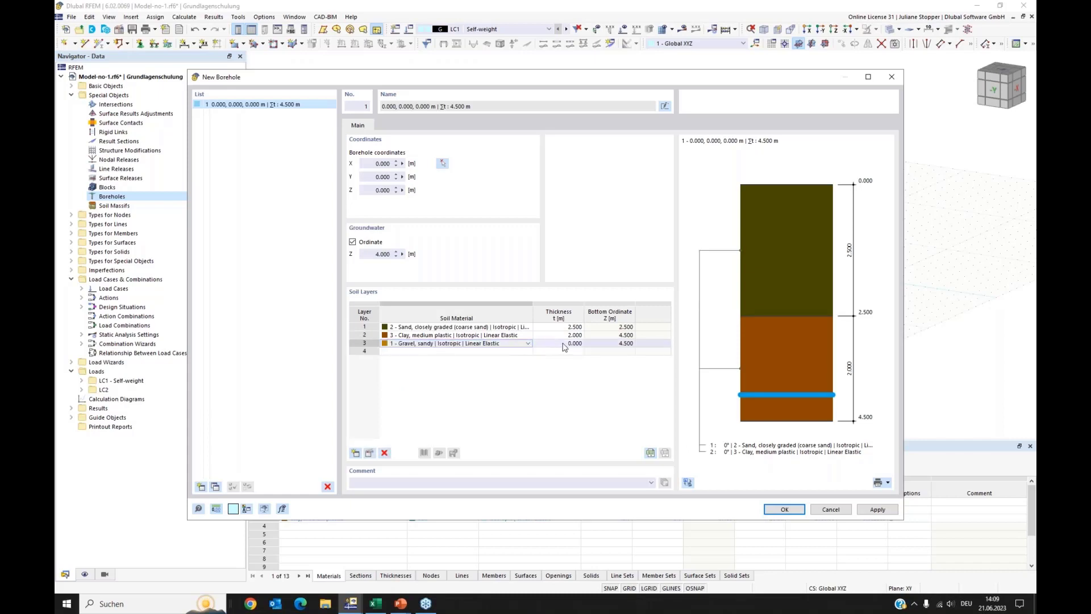
{"action": "left_click", "coordinate": [564, 344]}
{"action": "type", "text": "15"}
{"action": "key", "text": "Return"}
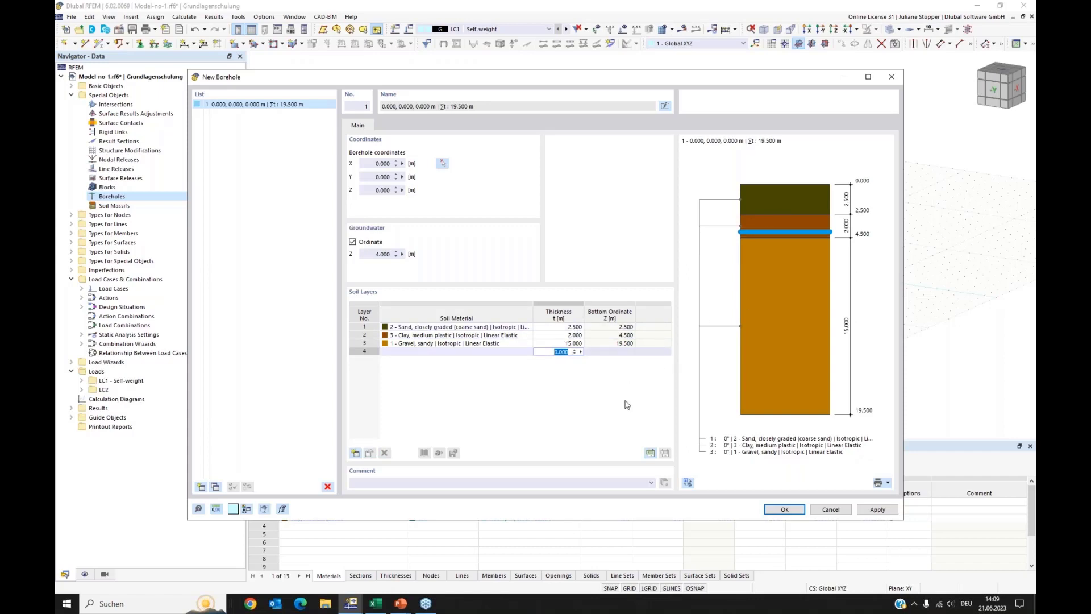
{"action": "left_click", "coordinate": [784, 509]}
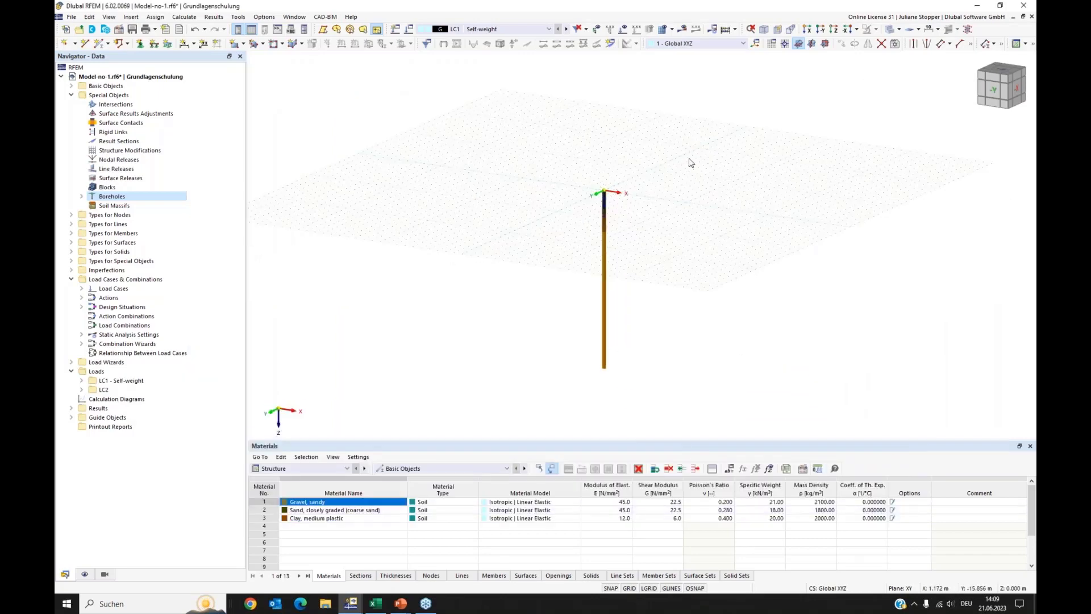
Hide the work plane grid through the Work Plane and Grid/Snap settings
{"action": "left_click", "coordinate": [773, 45]}
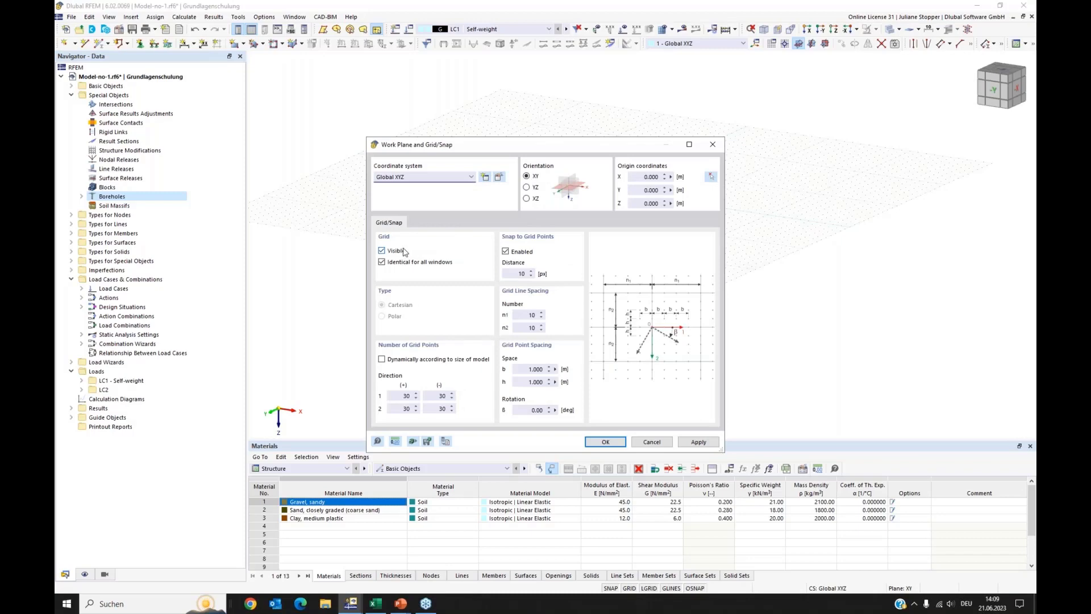
{"action": "left_click", "coordinate": [382, 251]}
{"action": "left_click", "coordinate": [602, 442]}
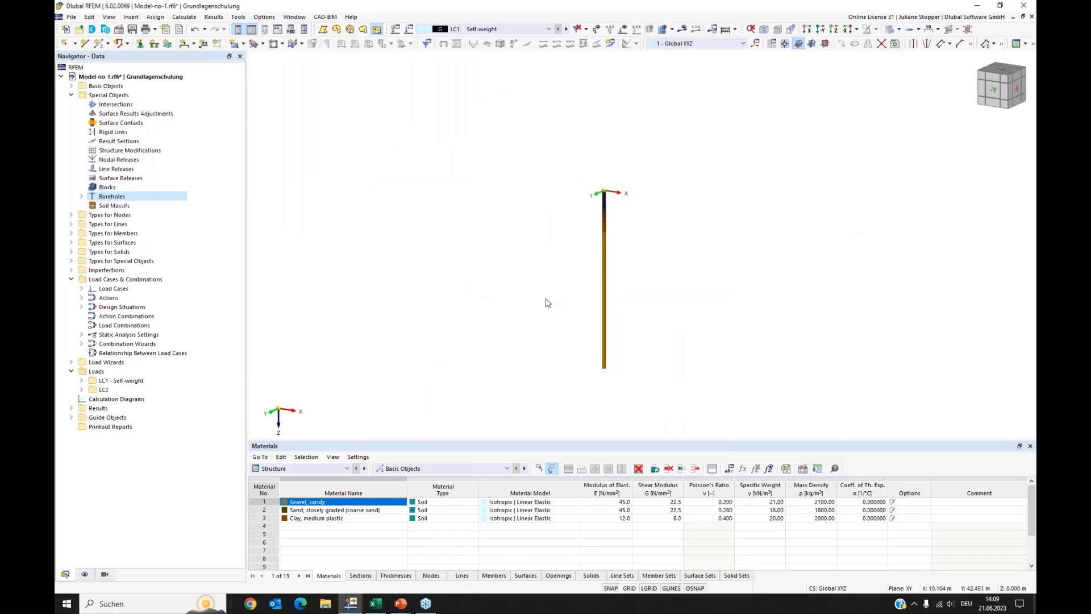
{"action": "scroll", "coordinate": [604, 199], "scroll_direction": "up", "scroll_amount": 2}
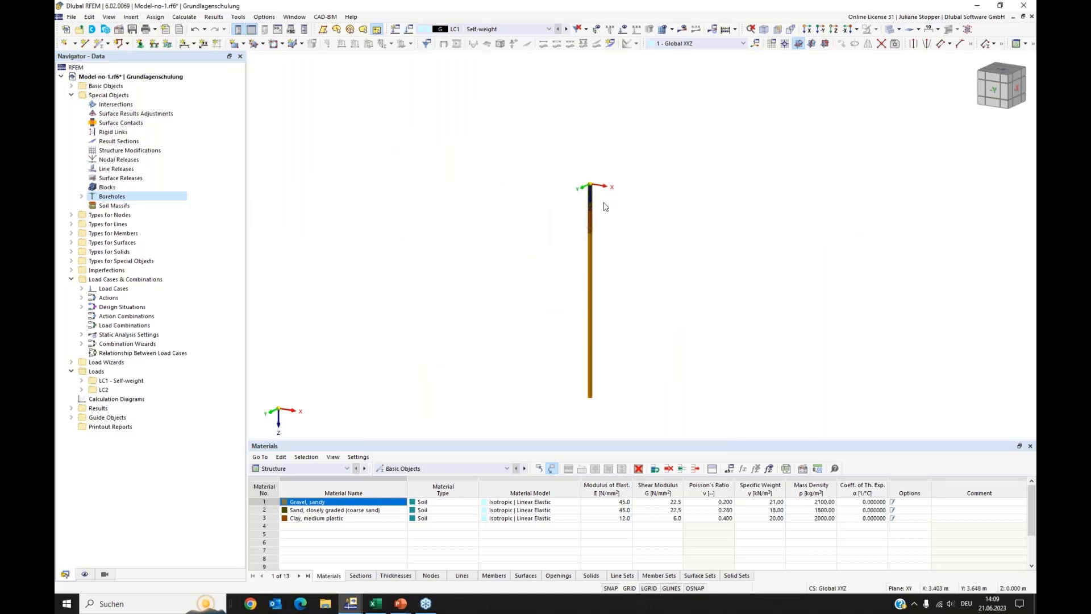
{"action": "scroll", "coordinate": [569, 204], "scroll_direction": "down", "scroll_amount": 2}
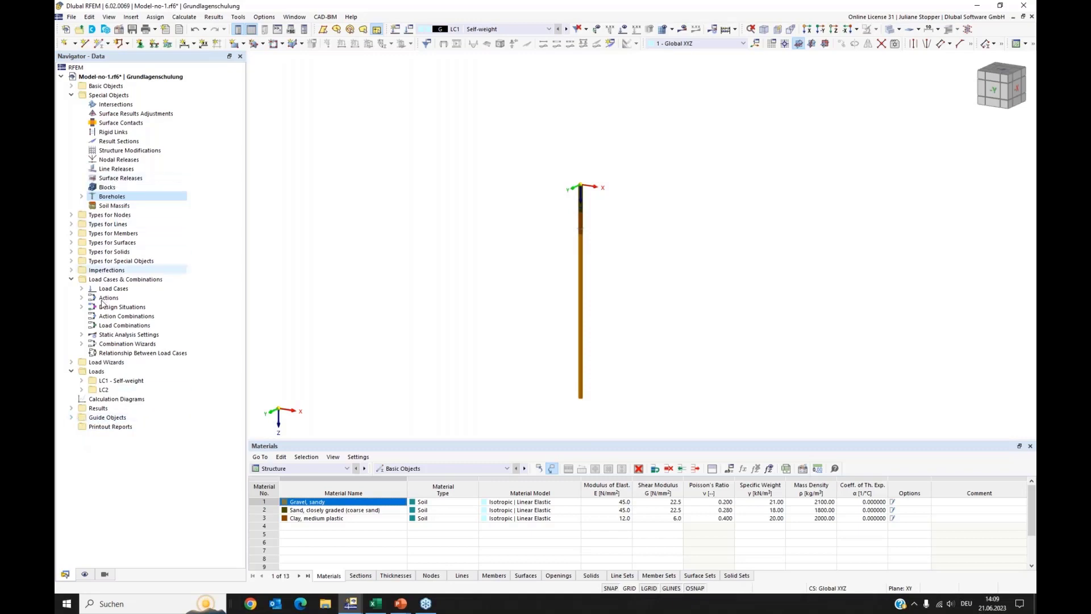
Create a background layer under the guide objects from Lageplan_Aufschlussbohrungen.dxf in the 01_Lageplan_Aufschluesse-dxf folder
{"action": "left_click", "coordinate": [71, 418]}
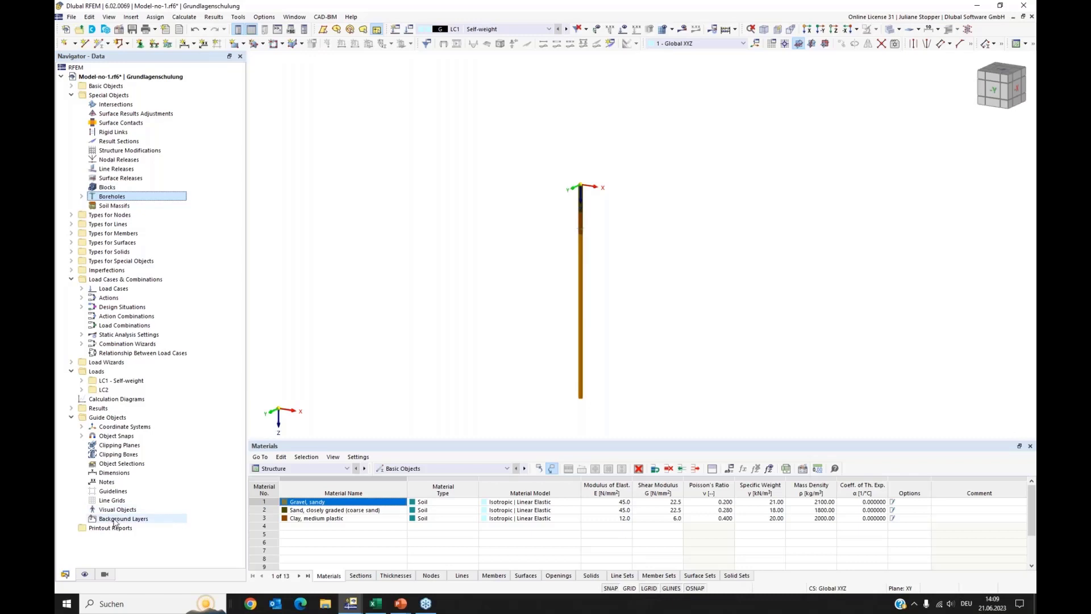
{"action": "left_click", "coordinate": [114, 519]}
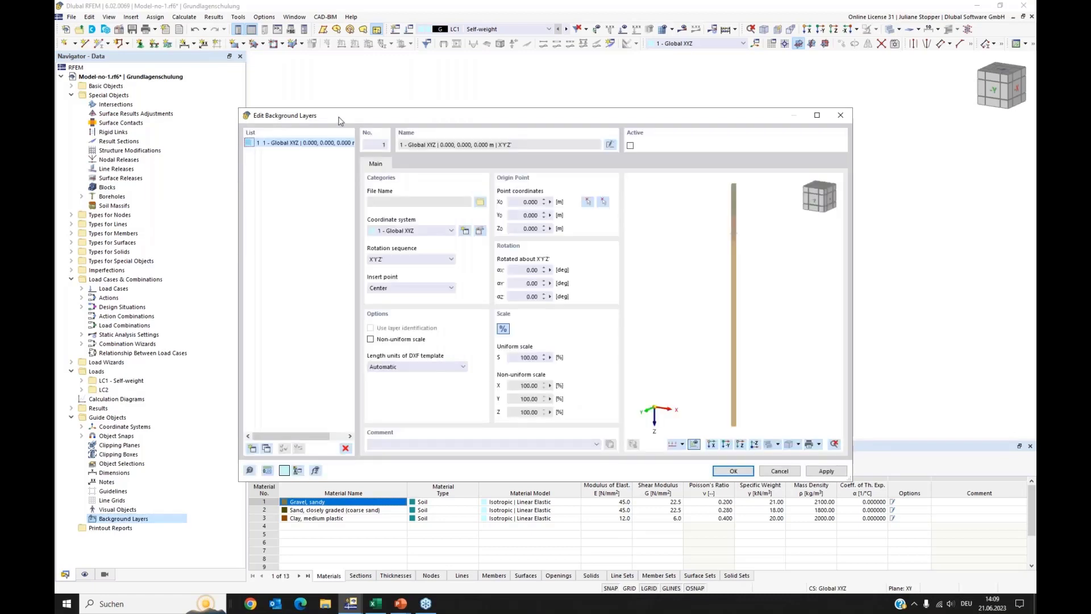
{"action": "left_click", "coordinate": [481, 204]}
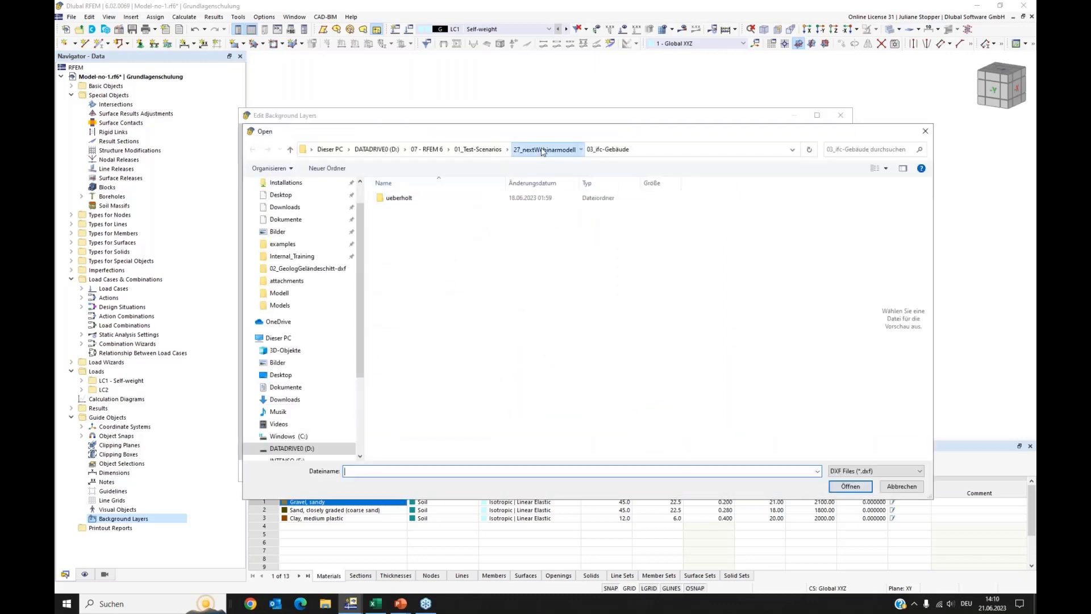
{"action": "left_click", "coordinate": [543, 150]}
{"action": "double_click", "coordinate": [407, 199]}
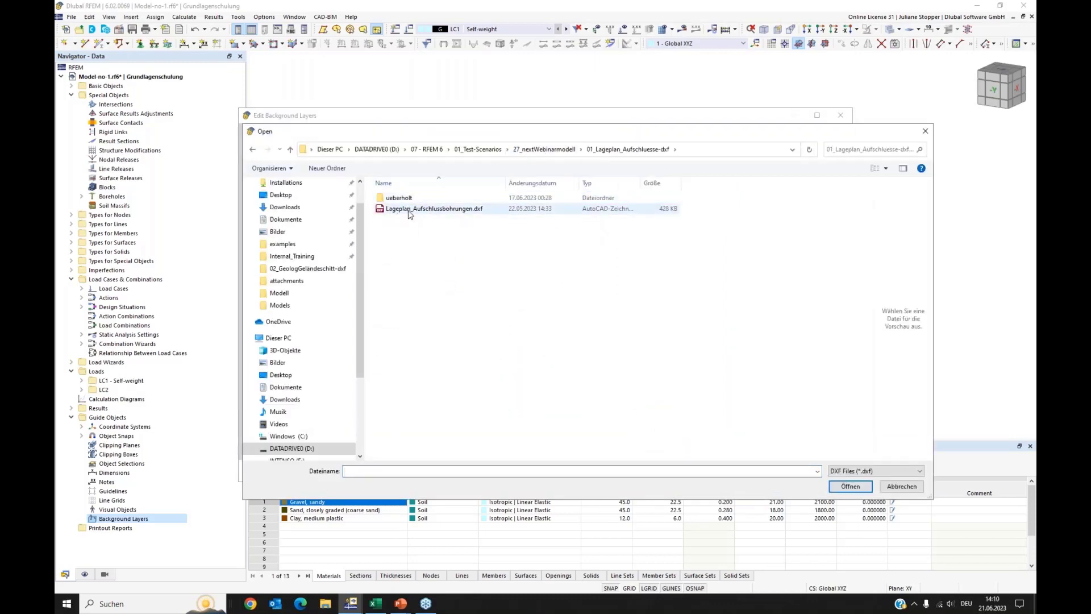
{"action": "left_click", "coordinate": [409, 210]}
{"action": "left_click", "coordinate": [850, 490]}
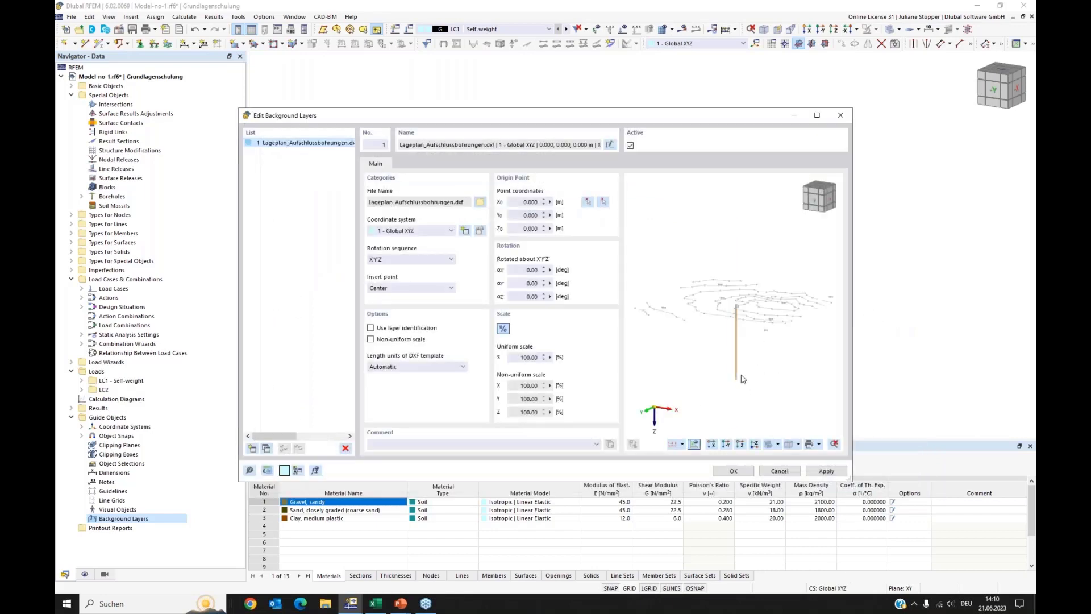
Check the background layer from above in its preview and rotate it 180° about the Z axis
{"action": "left_click", "coordinate": [740, 443]}
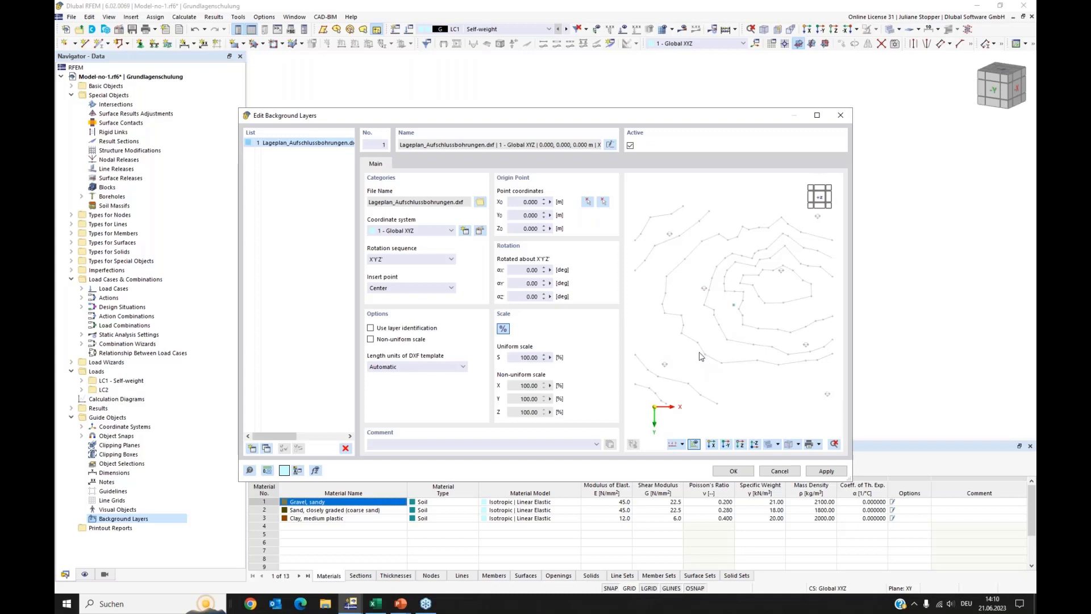
{"action": "left_click", "coordinate": [521, 297]}
{"action": "left_click", "coordinate": [528, 283]}
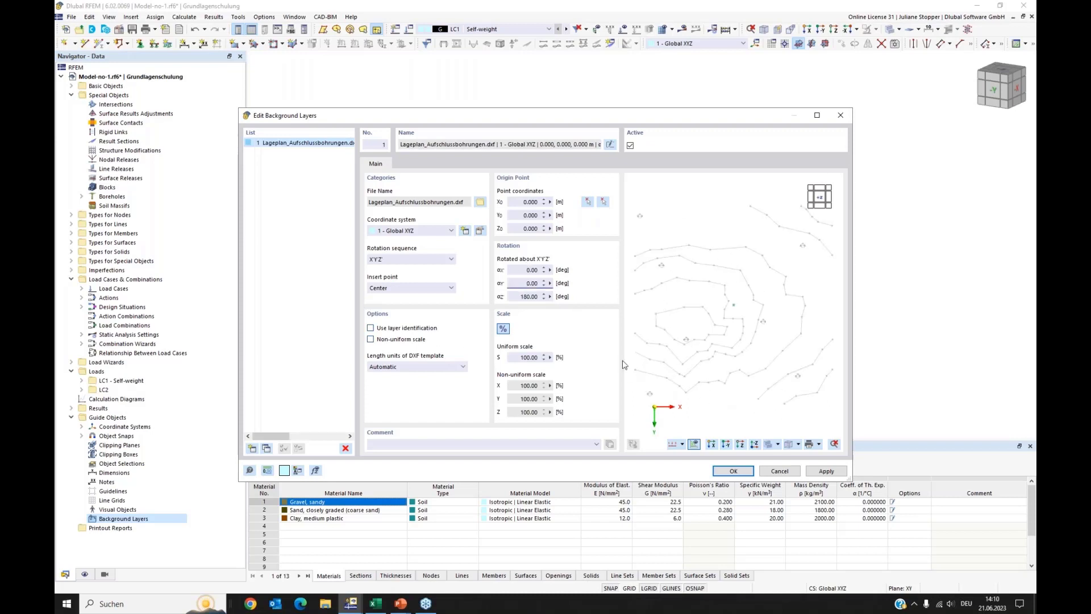
Turn on layer identification for the background file, deselect its DL_NODES layer and save the background layer
{"action": "left_click", "coordinate": [371, 329]}
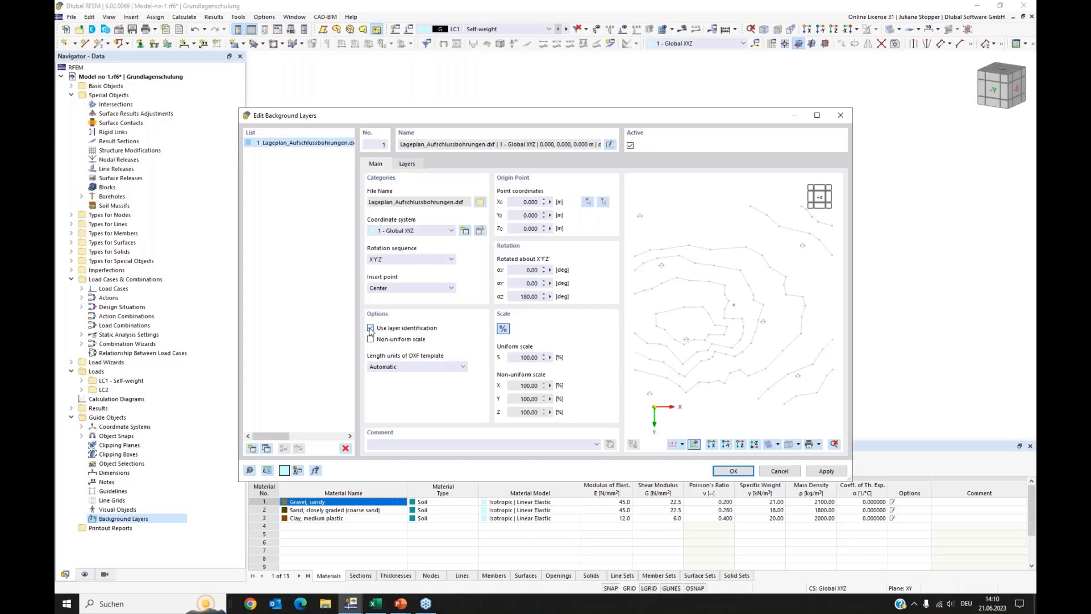
{"action": "left_click", "coordinate": [407, 165]}
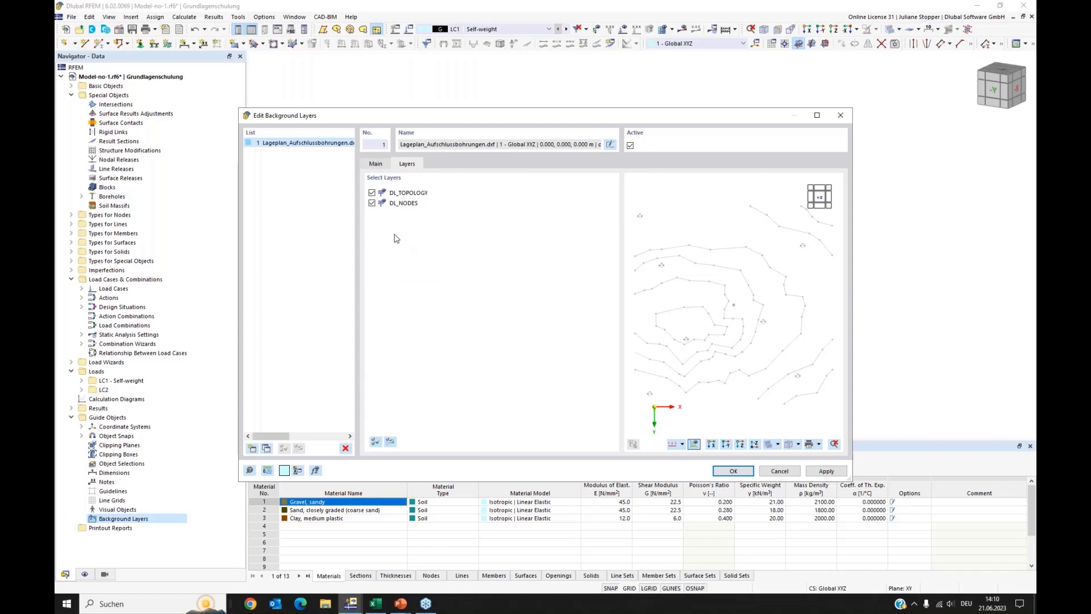
{"action": "left_click", "coordinate": [373, 203]}
{"action": "left_click", "coordinate": [733, 471]}
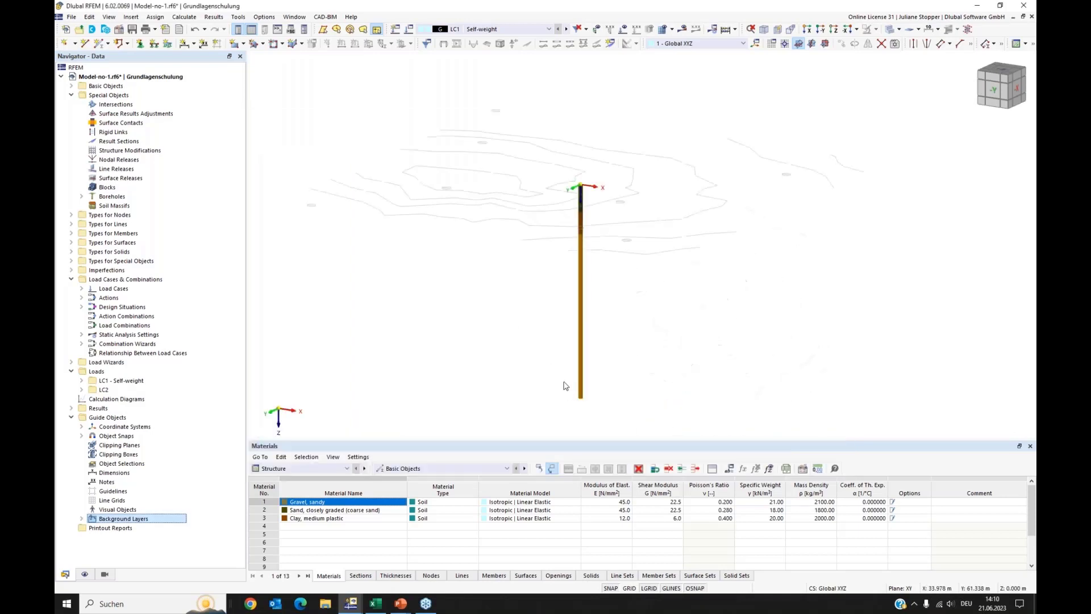
Turn off Nodes, Guidelines and Line grids in the Standard object snap, keeping centers and background layers, and set it active
{"action": "left_click", "coordinate": [833, 29]}
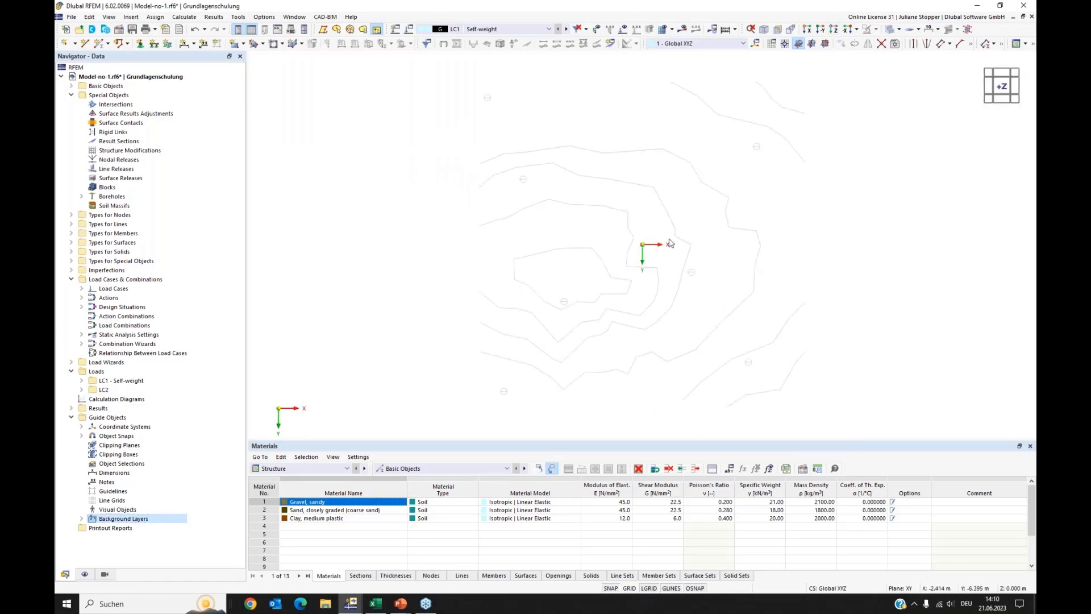
{"action": "middle_click_drag", "start_coordinate": [739, 327], "coordinate": [736, 273], "text": "ctrl"}
{"action": "middle_click_drag", "start_coordinate": [545, 241], "coordinate": [621, 285], "text": "ctrl"}
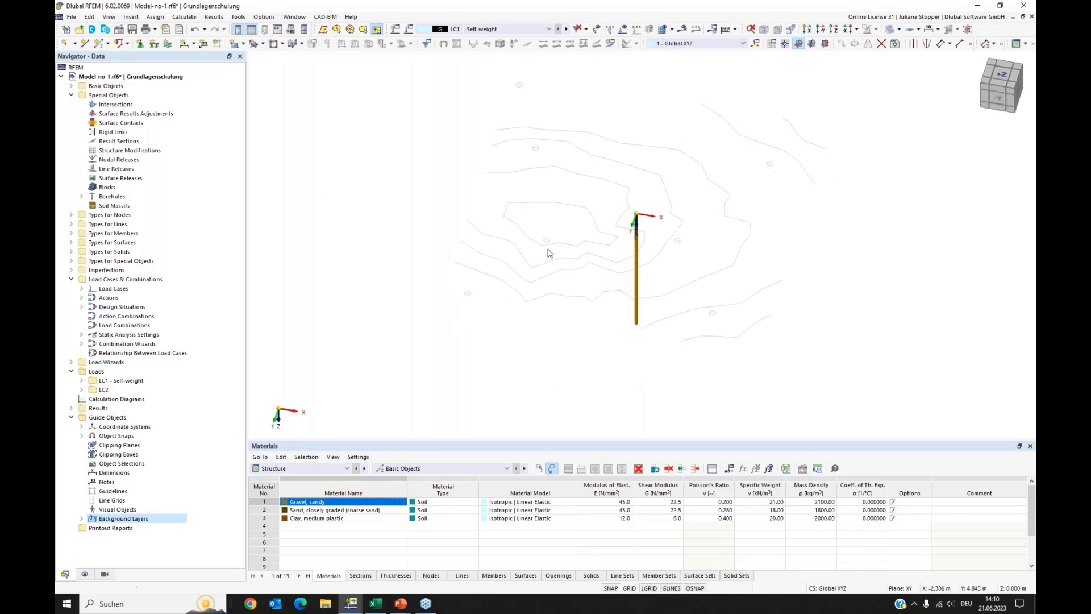
{"action": "left_click", "coordinate": [82, 436]}
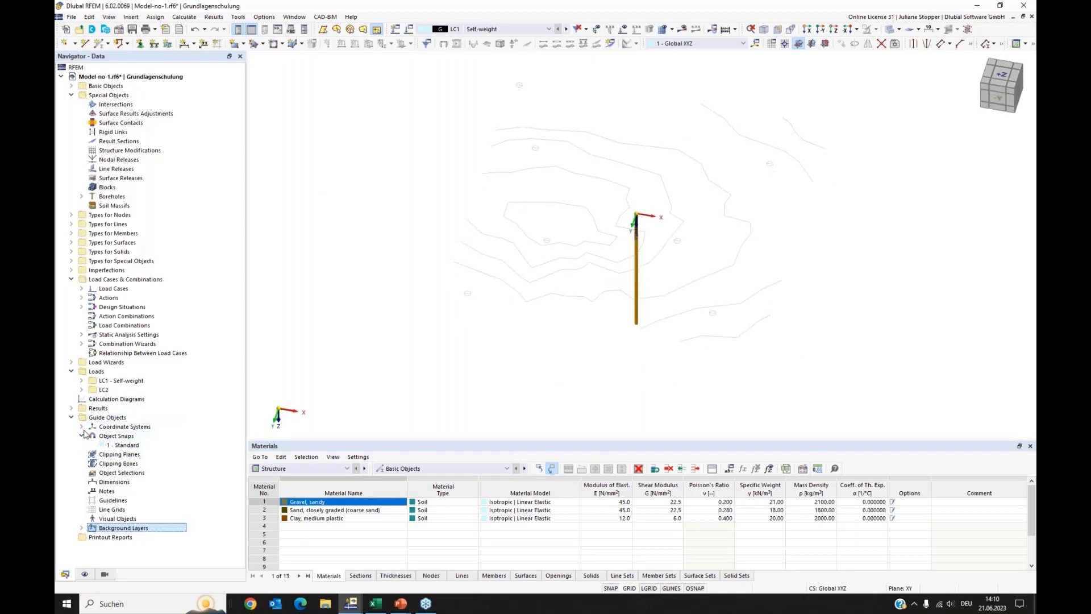
{"action": "left_click", "coordinate": [121, 445]}
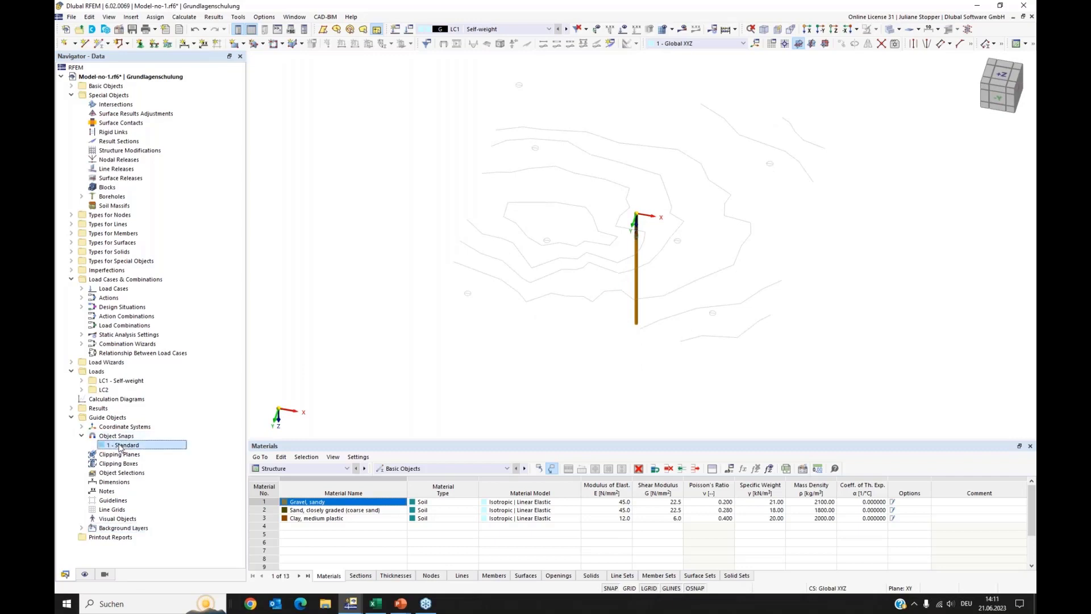
{"action": "double_click", "coordinate": [121, 445]}
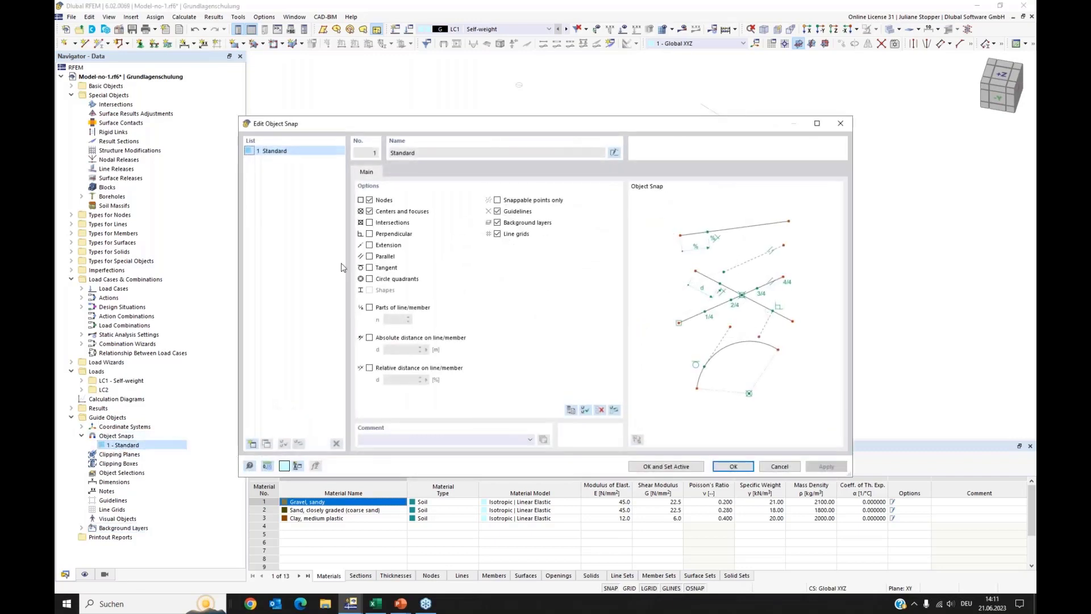
{"action": "left_click", "coordinate": [369, 200]}
{"action": "left_click", "coordinate": [497, 234]}
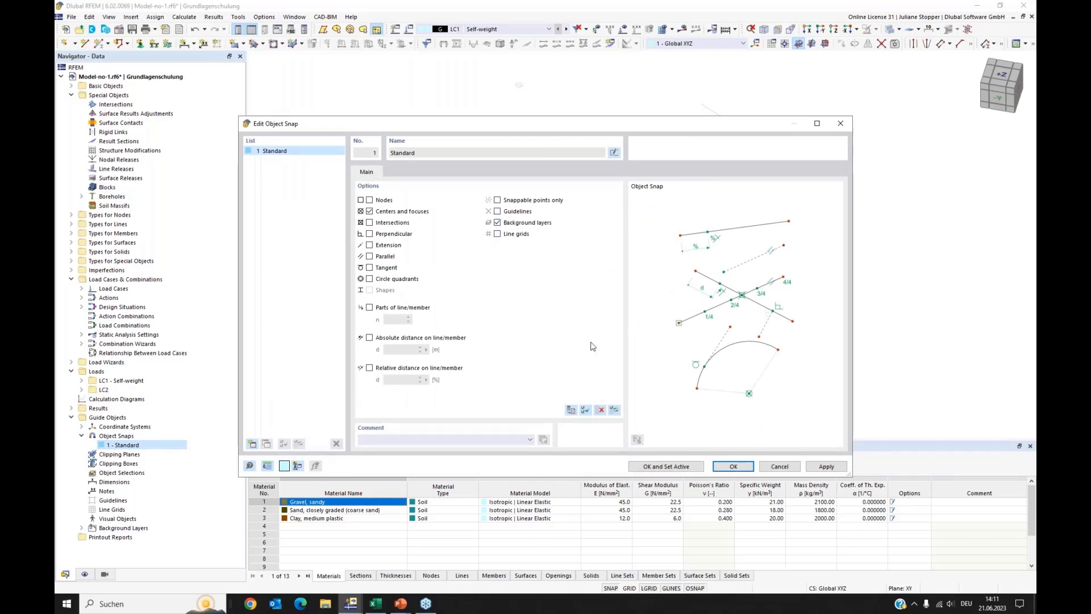
{"action": "left_click", "coordinate": [679, 467]}
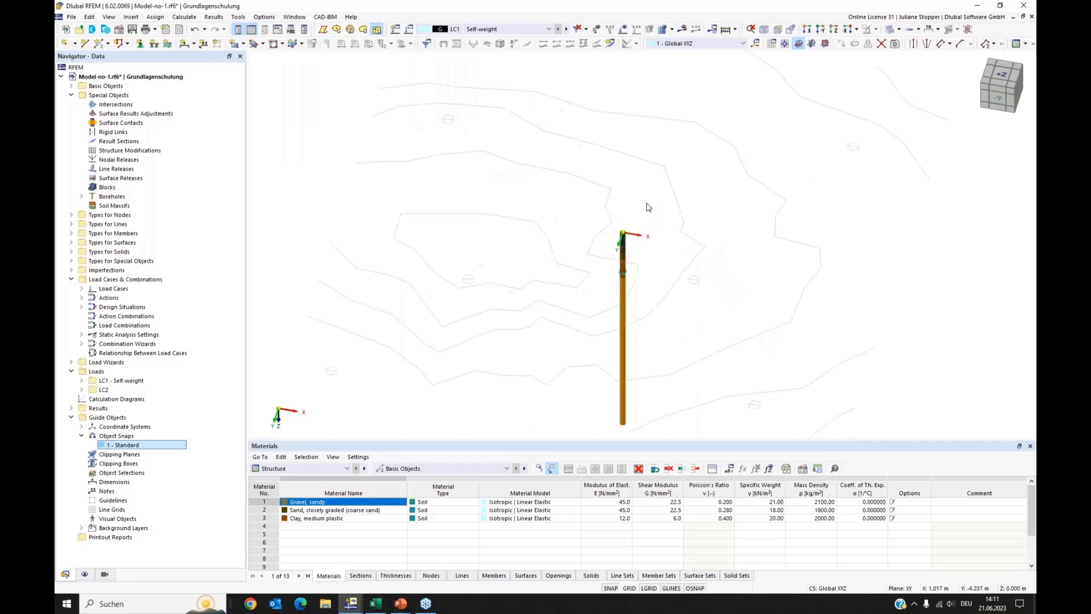
Place a new node at the top of the borehole and leave node placement
{"action": "scroll", "coordinate": [637, 230], "scroll_direction": "up", "scroll_amount": 1}
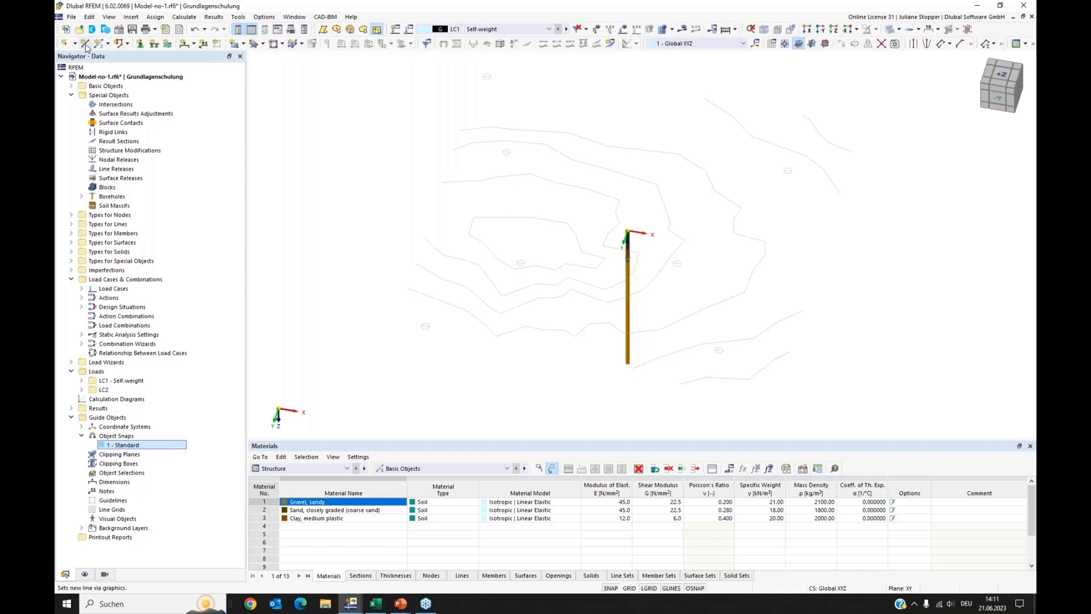
{"action": "left_click", "coordinate": [65, 43]}
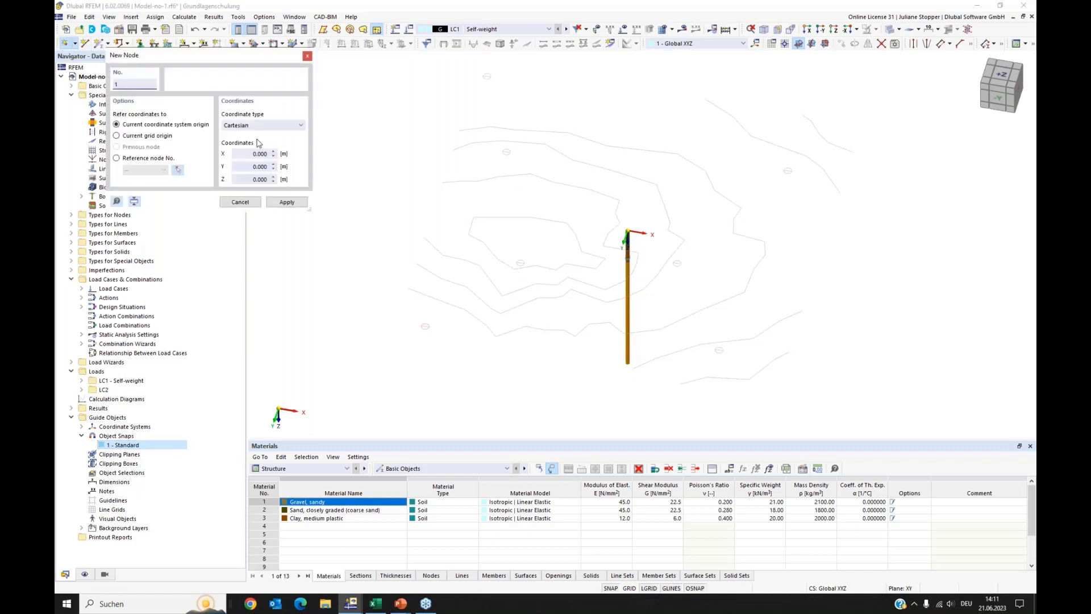
{"action": "scroll", "coordinate": [655, 236], "scroll_direction": "up", "scroll_amount": 2}
{"action": "scroll", "coordinate": [627, 225], "scroll_direction": "up", "scroll_amount": 1}
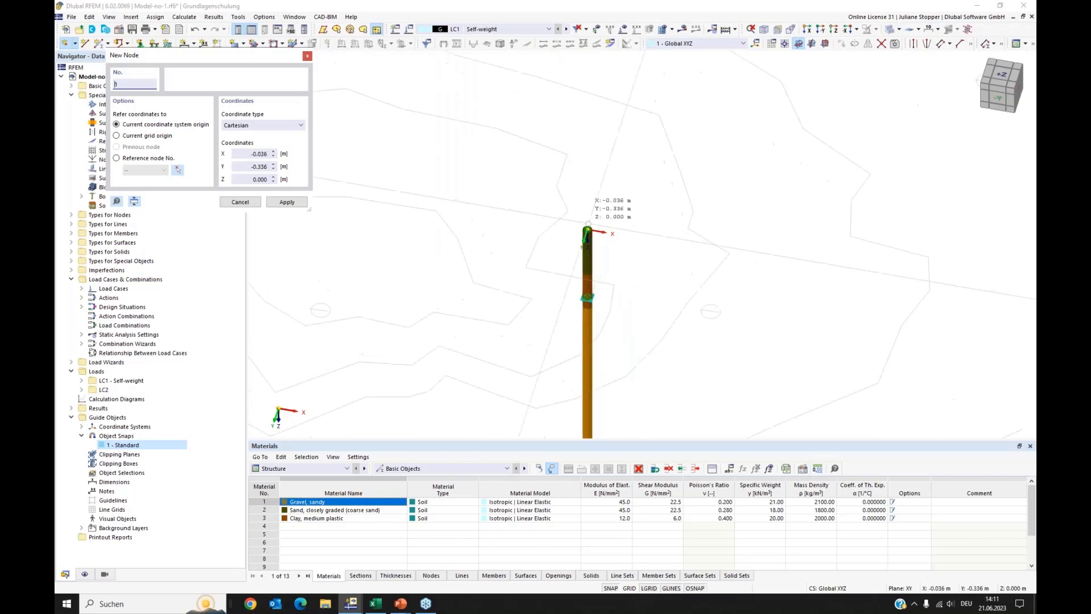
{"action": "left_click", "coordinate": [583, 221]}
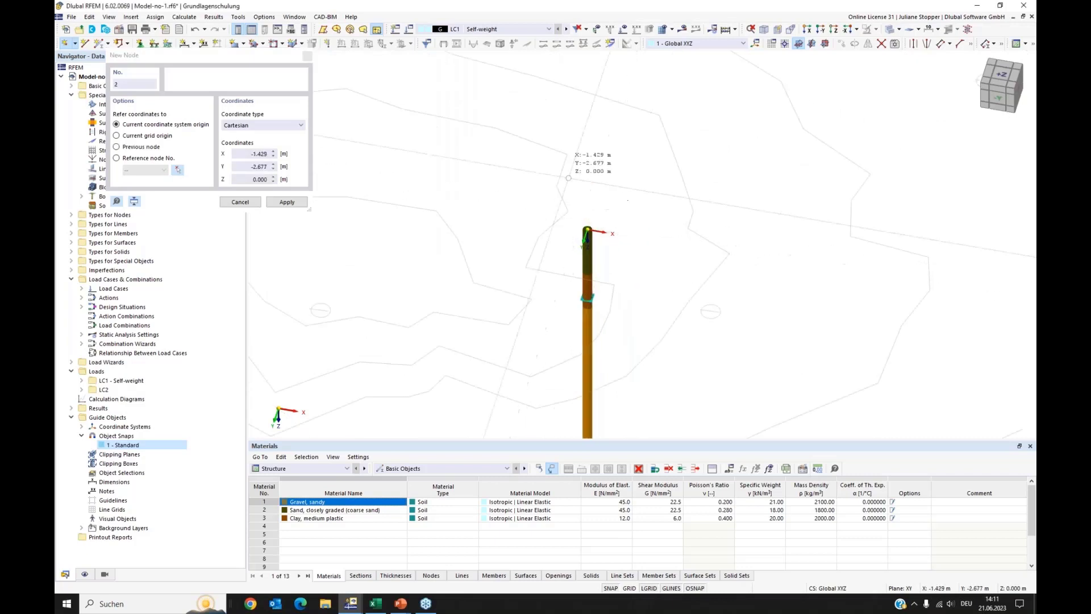
{"action": "key", "text": "Escape"}
{"action": "scroll", "coordinate": [609, 214], "scroll_direction": "down", "scroll_amount": 2}
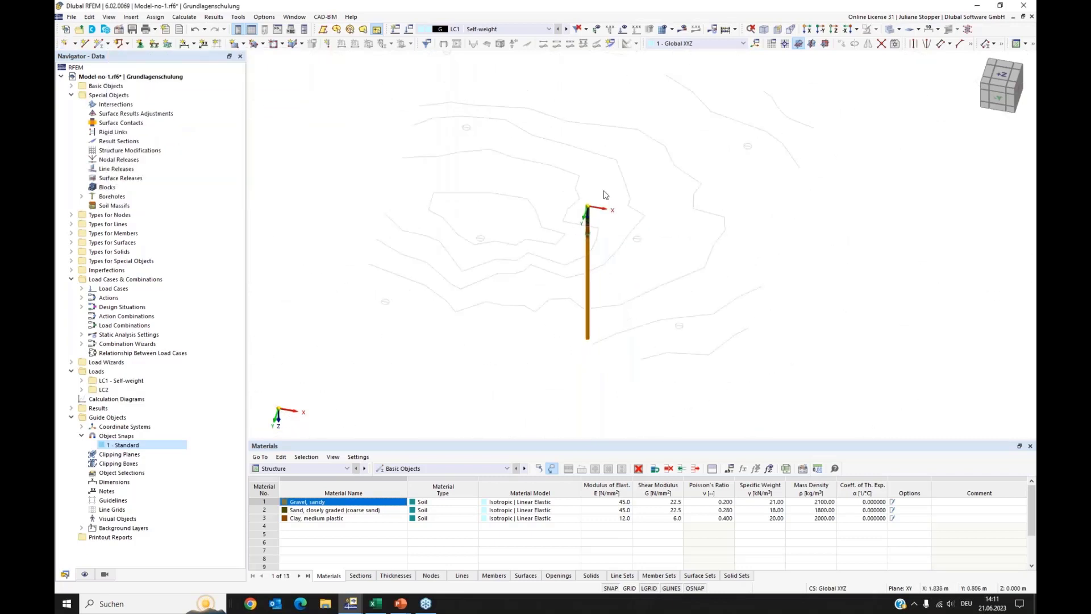
{"action": "scroll", "coordinate": [600, 196], "scroll_direction": "down", "scroll_amount": 3}
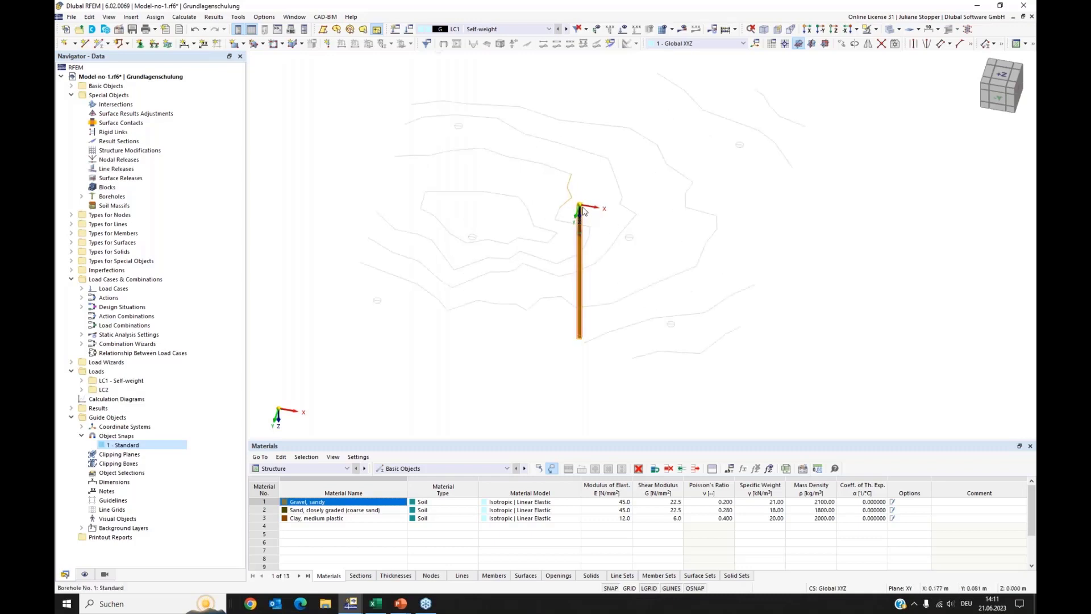
Copy the borehole at the origin to the seven marked borehole positions on the background site plan
{"action": "scroll", "coordinate": [584, 213], "scroll_direction": "up", "scroll_amount": 2}
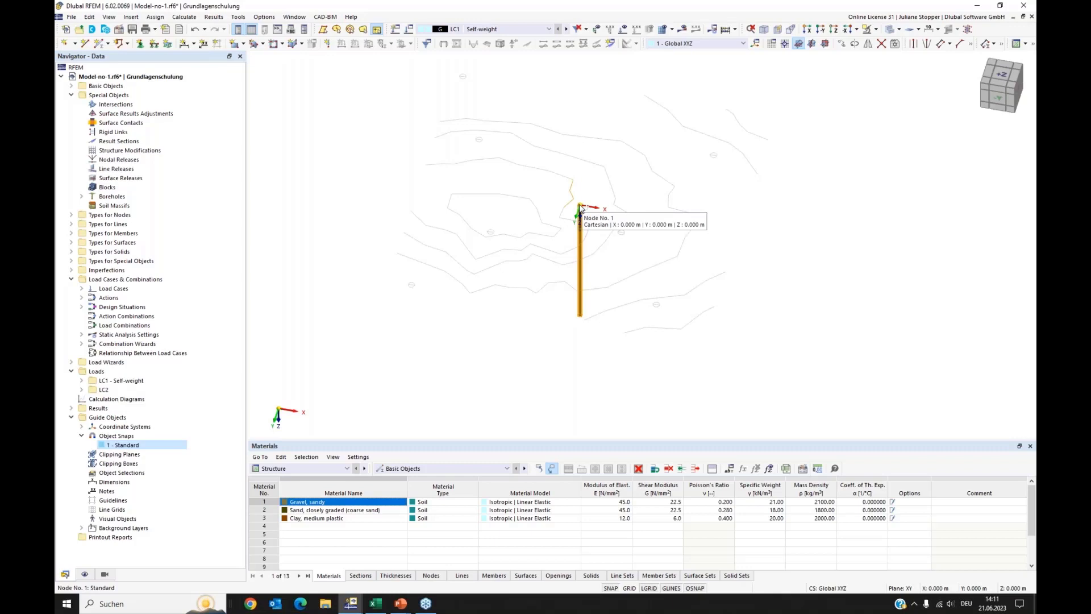
{"action": "left_click_drag", "start_coordinate": [580, 209], "coordinate": [412, 288], "text": "ctrl"}
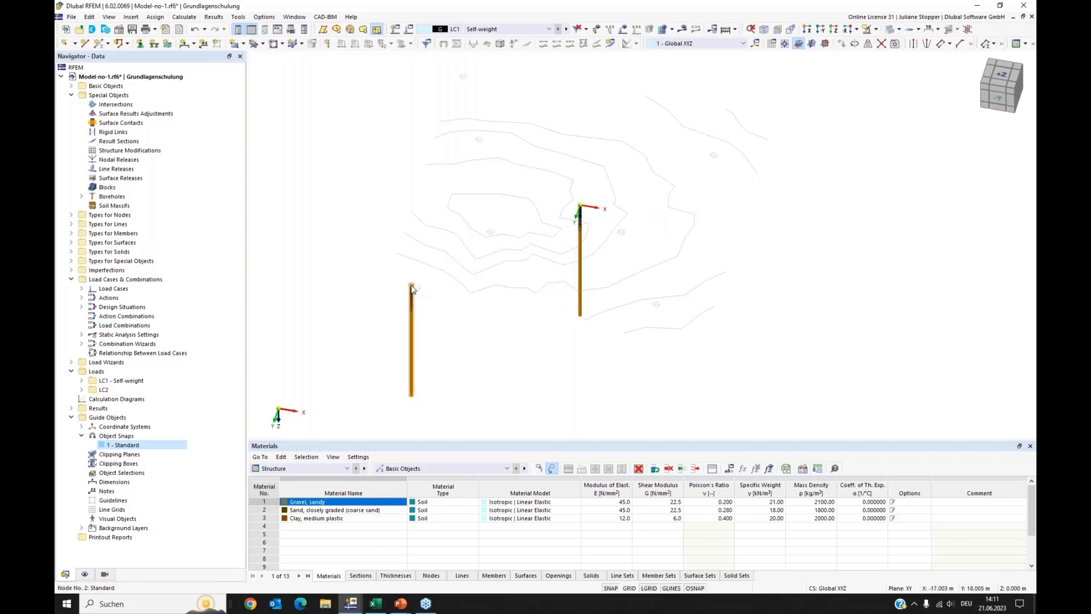
{"action": "left_click_drag", "start_coordinate": [412, 288], "coordinate": [491, 237], "text": "ctrl"}
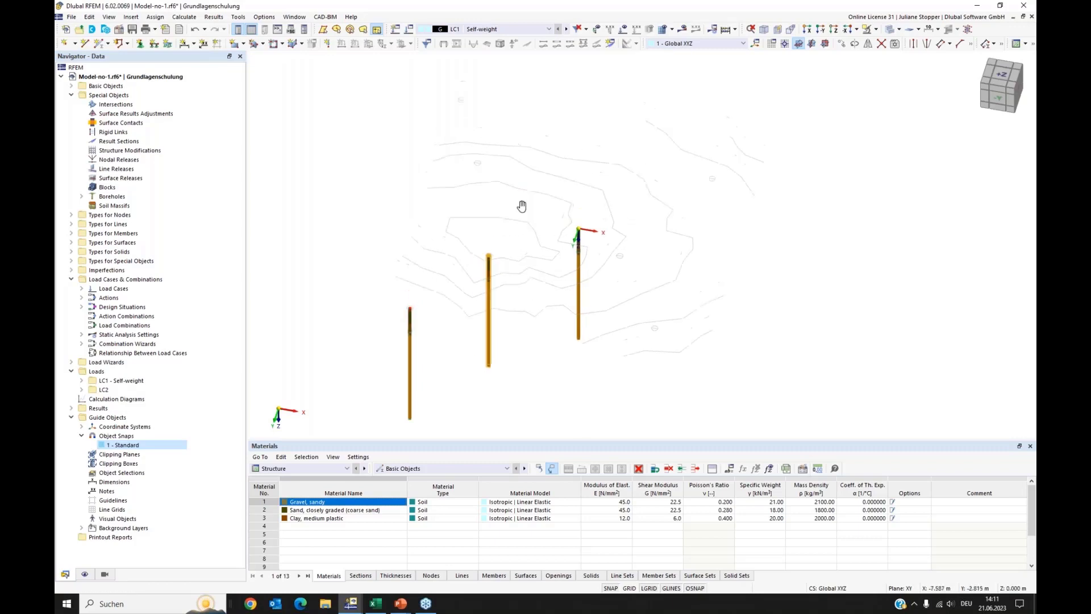
{"action": "middle_click_drag", "start_coordinate": [520, 188], "coordinate": [515, 227]}
{"action": "mouse_move", "coordinate": [486, 274]}
{"action": "left_mouse_down", "text": "ctrl"}
{"action": "mouse_move", "coordinate": [458, 117]}
{"action": "mouse_move", "coordinate": [658, 178]}
{"action": "mouse_move", "coordinate": [706, 199]}
{"action": "mouse_move", "coordinate": [616, 271]}
{"action": "mouse_move", "coordinate": [663, 353]}
{"action": "left_mouse_up", "text": "ctrl"}
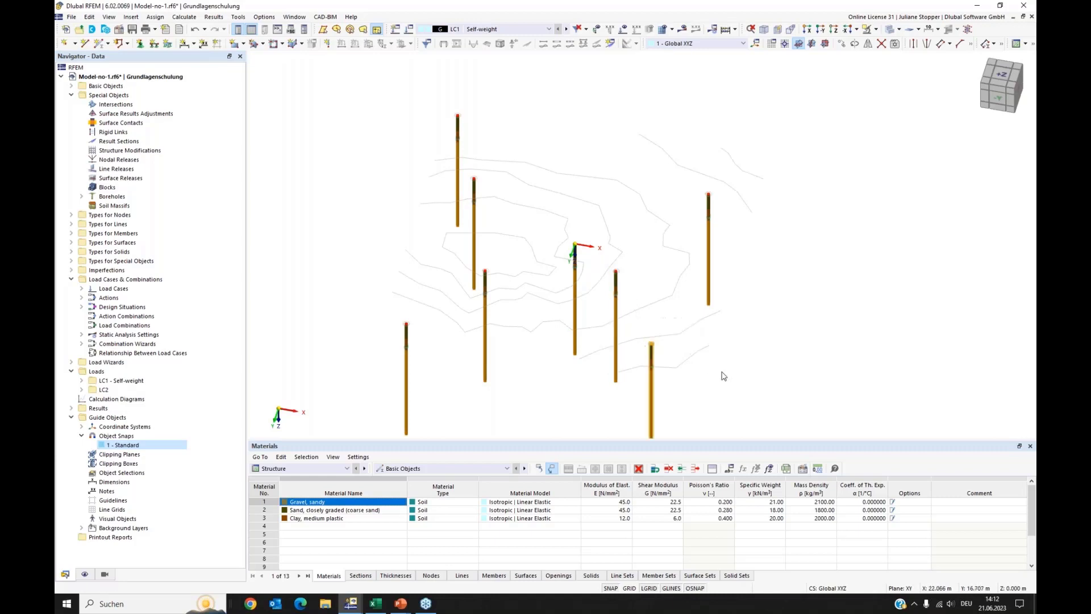
{"action": "scroll", "coordinate": [710, 359], "scroll_direction": "down", "scroll_amount": 1}
{"action": "scroll", "coordinate": [714, 373], "scroll_direction": "down", "scroll_amount": 2}
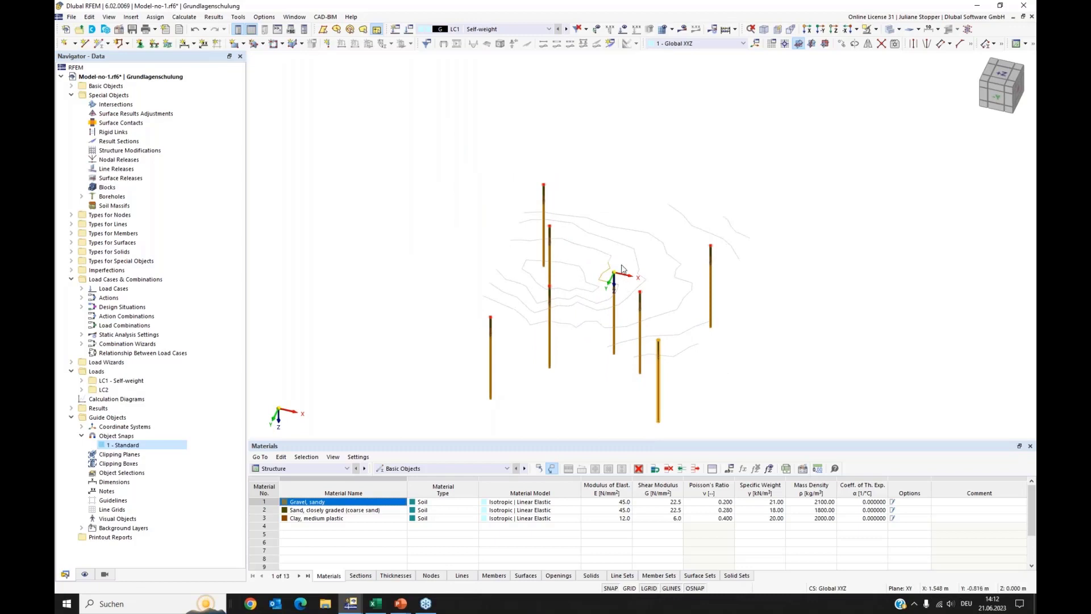
{"action": "left_click_drag", "start_coordinate": [624, 263], "coordinate": [606, 284], "text": "ctrl"}
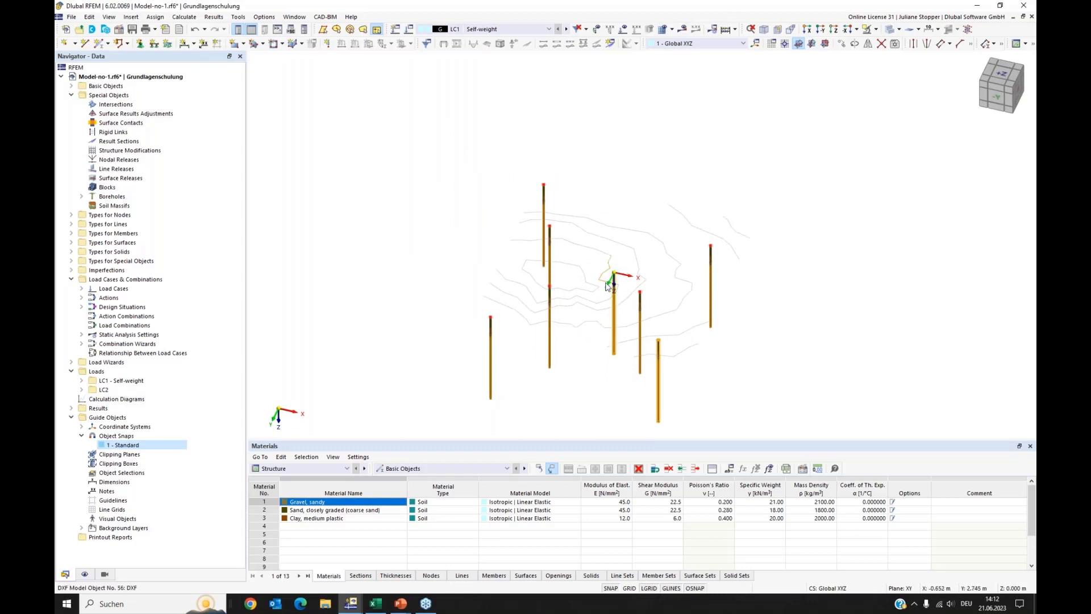
{"action": "key", "text": "Delete"}
{"action": "key", "text": "ctrl+z"}
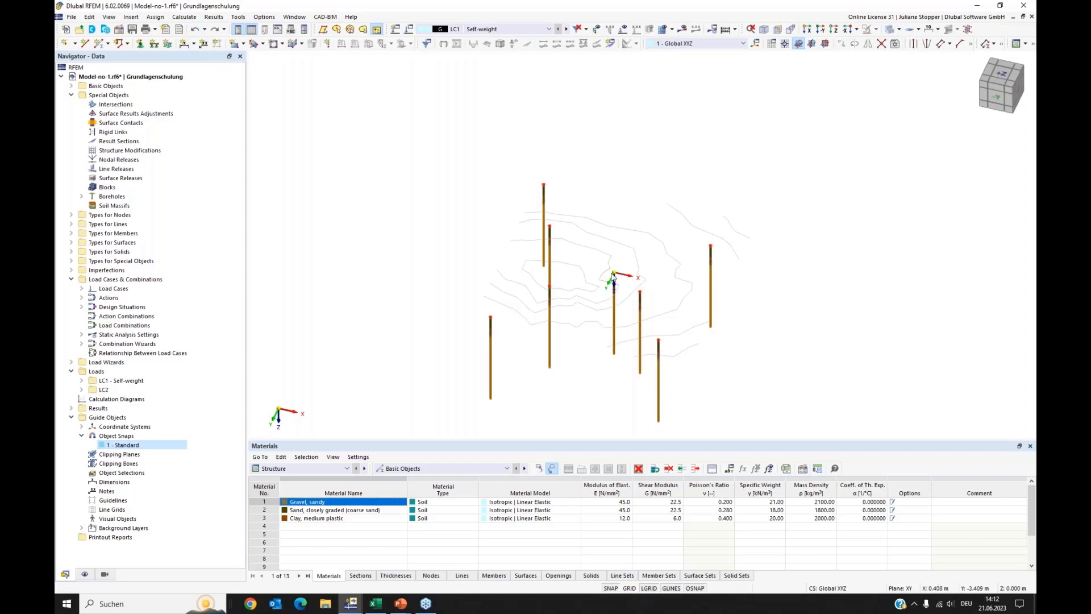
Delete the original borehole at the coordinate origin, keeping the seven copies
{"action": "left_click_drag", "start_coordinate": [622, 259], "coordinate": [605, 284]}
{"action": "key", "text": "Delete"}
Examine the borehole positions and levels relative to the site plan from several directions and in side view
{"action": "middle_click_drag", "start_coordinate": [761, 387], "coordinate": [634, 382], "text": "ctrl"}
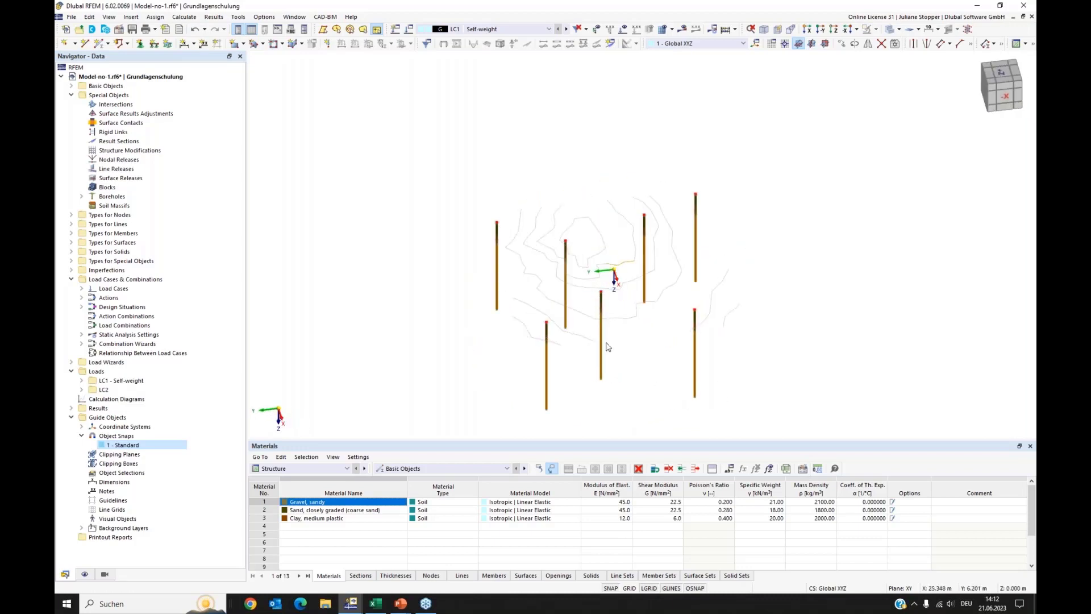
{"action": "middle_click_drag", "start_coordinate": [500, 339], "coordinate": [595, 277], "text": "ctrl"}
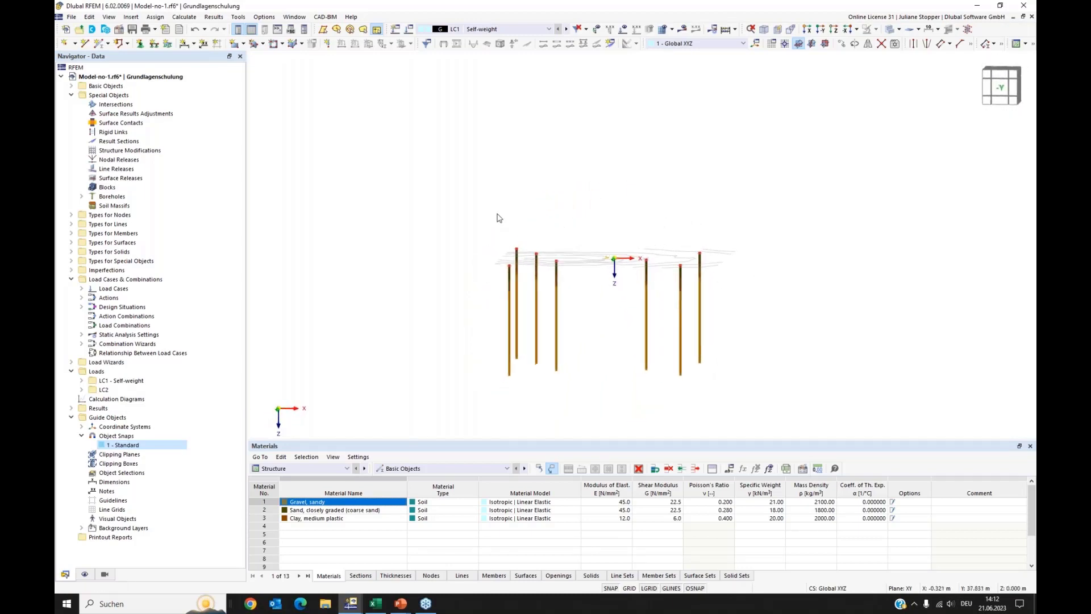
{"action": "left_click_drag", "start_coordinate": [633, 262], "coordinate": [716, 277]}
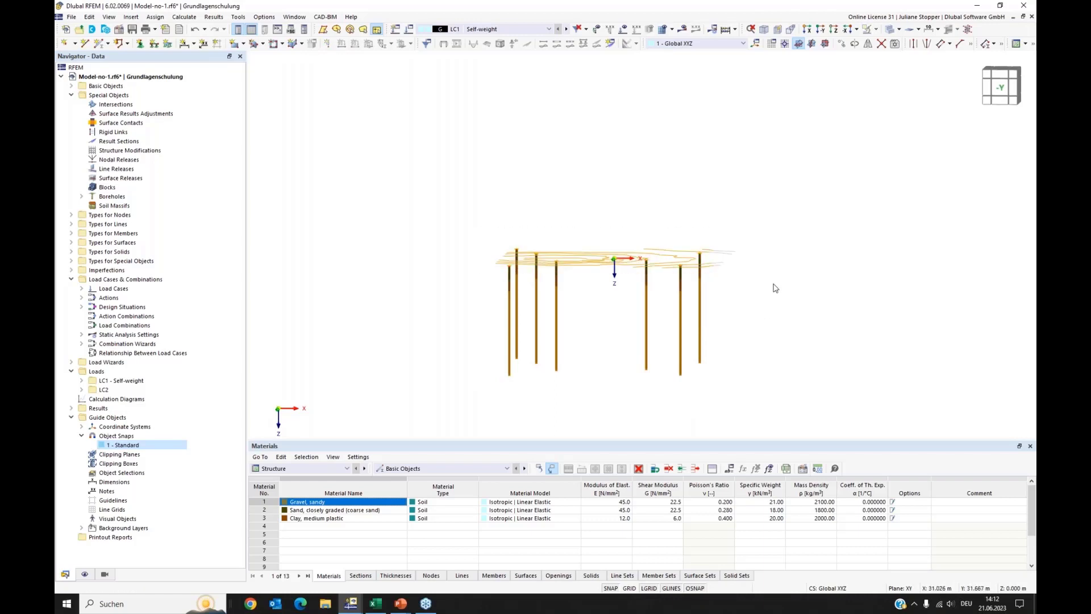
{"action": "mouse_move", "coordinate": [760, 316]}
{"action": "middle_mouse_down", "text": "ctrl"}
{"action": "mouse_move", "coordinate": [726, 334]}
{"action": "mouse_move", "coordinate": [755, 323]}
{"action": "middle_mouse_up", "text": "ctrl"}
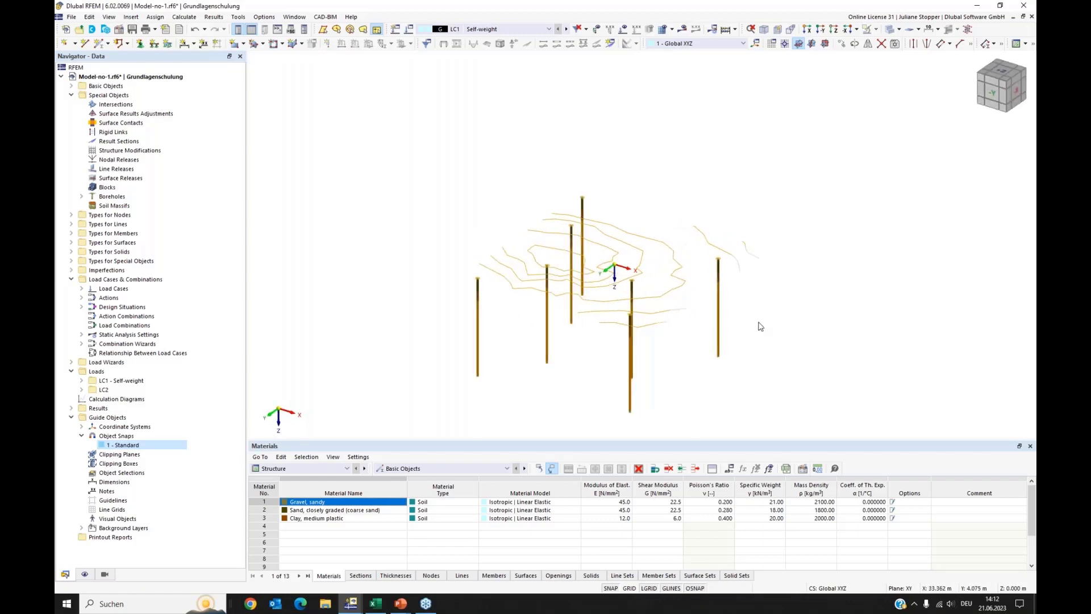
{"action": "left_click", "coordinate": [758, 323]}
{"action": "middle_click_drag", "start_coordinate": [488, 378], "coordinate": [460, 367], "text": "ctrl"}
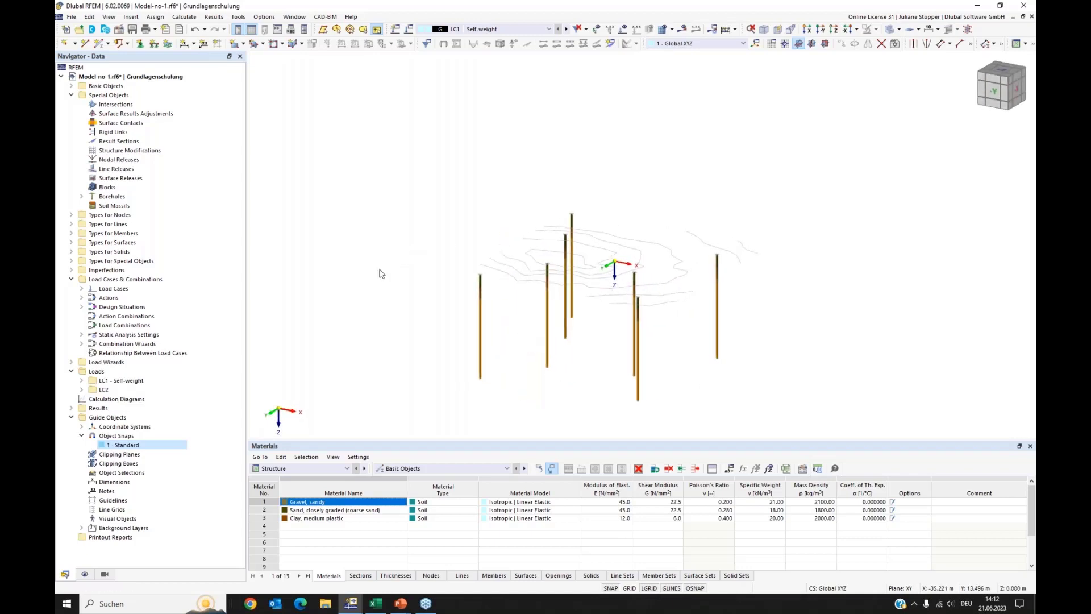
Create a new soil massif generated from boreholes and assign boreholes 2-8 to it
{"action": "left_click", "coordinate": [104, 208]}
{"action": "right_click", "coordinate": [108, 208]}
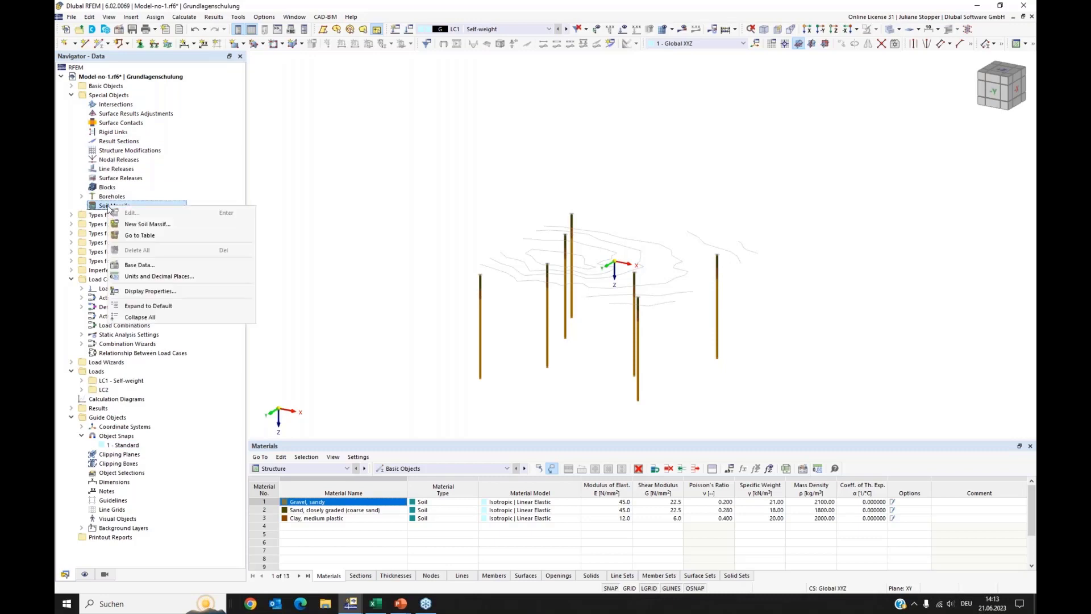
{"action": "left_click", "coordinate": [170, 224]}
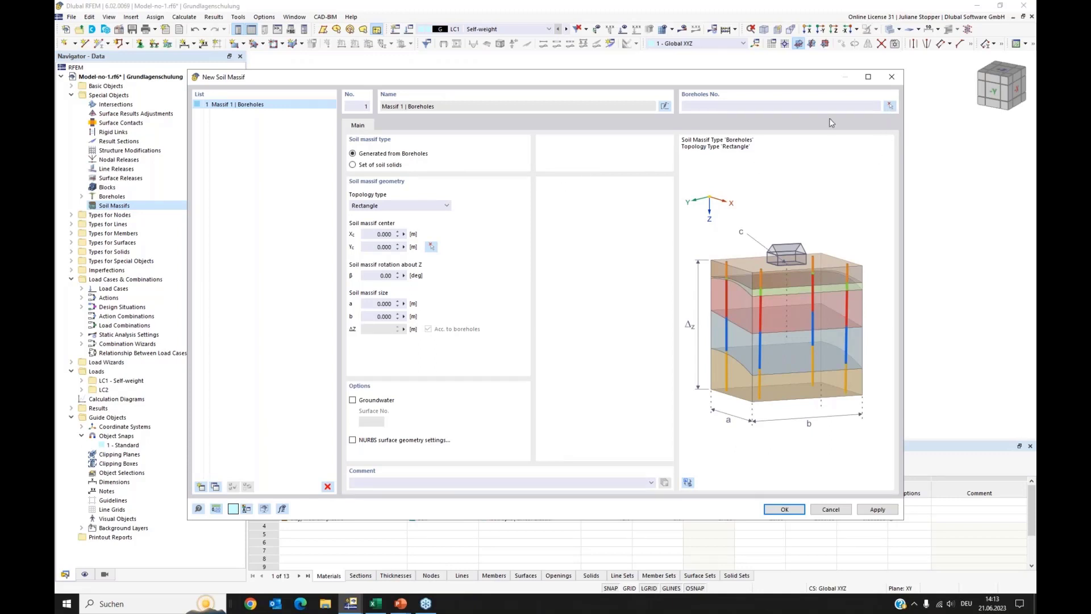
{"action": "left_click", "coordinate": [711, 107]}
{"action": "left_click", "coordinate": [890, 109]}
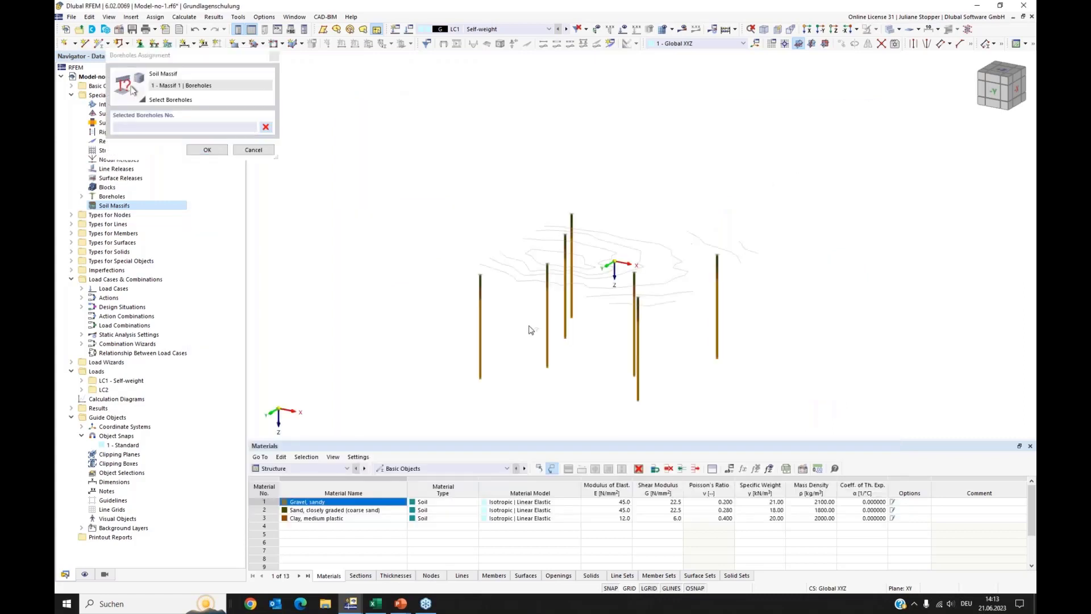
{"action": "left_click_drag", "start_coordinate": [802, 153], "coordinate": [448, 423]}
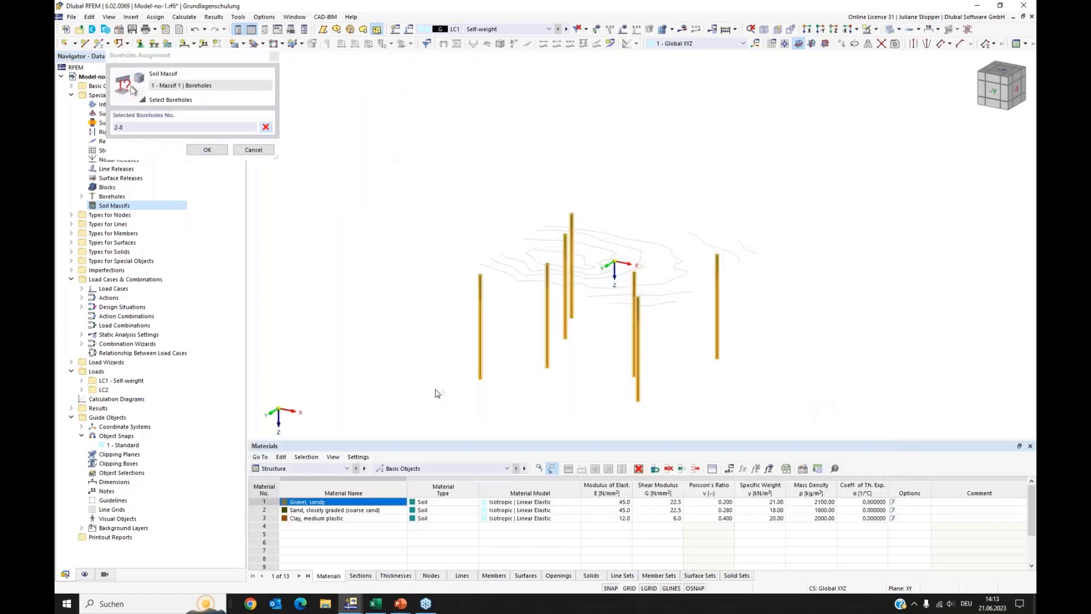
{"action": "left_click", "coordinate": [206, 150]}
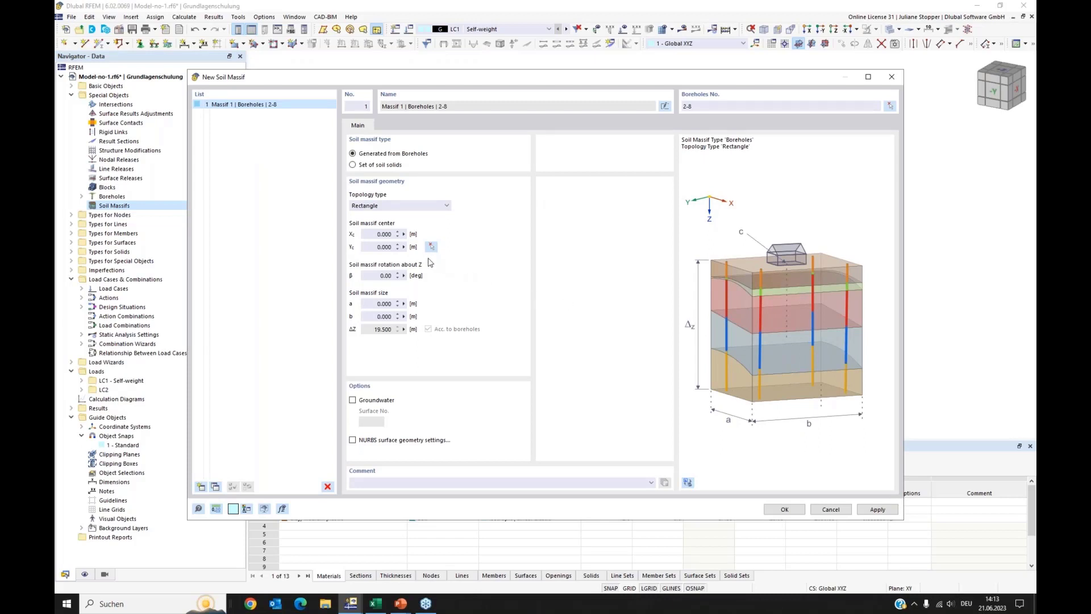
Enter the rectangular soil massif's dimensions a and b, enable its Groundwater option and generate the massif
{"action": "left_click", "coordinate": [379, 234]}
{"action": "left_click", "coordinate": [385, 247]}
{"action": "left_click_drag", "start_coordinate": [372, 306], "coordinate": [407, 308]}
{"action": "left_click_drag", "start_coordinate": [374, 316], "coordinate": [412, 322]}
{"action": "left_click", "coordinate": [390, 304]}
{"action": "left_click", "coordinate": [353, 401]}
{"action": "left_click", "coordinate": [777, 509]}
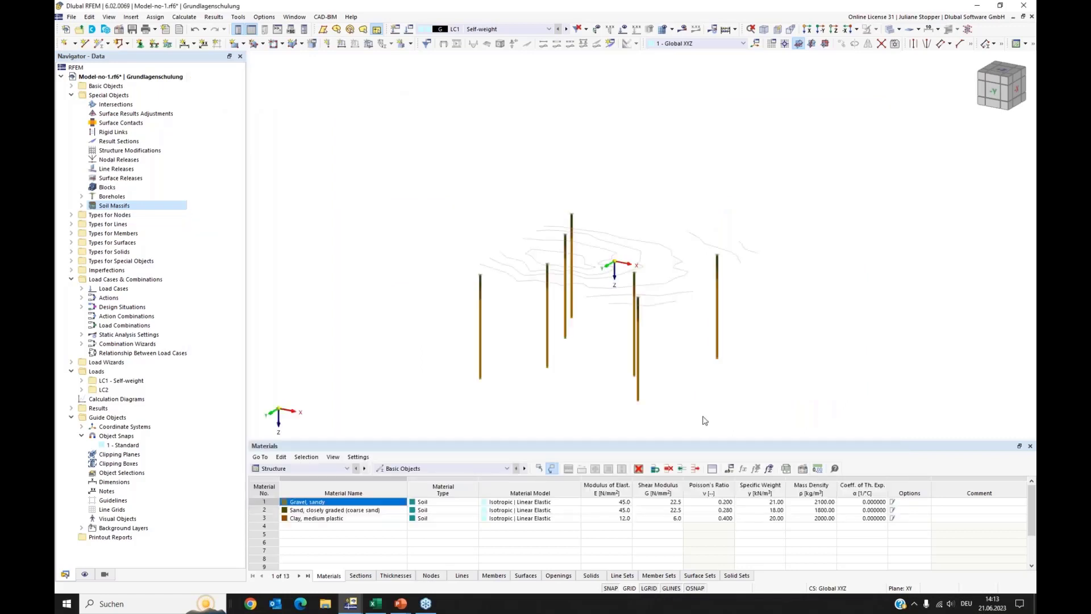
Display the generated soil massif in solid mode
{"action": "middle_click_drag", "start_coordinate": [788, 411], "coordinate": [760, 385]}
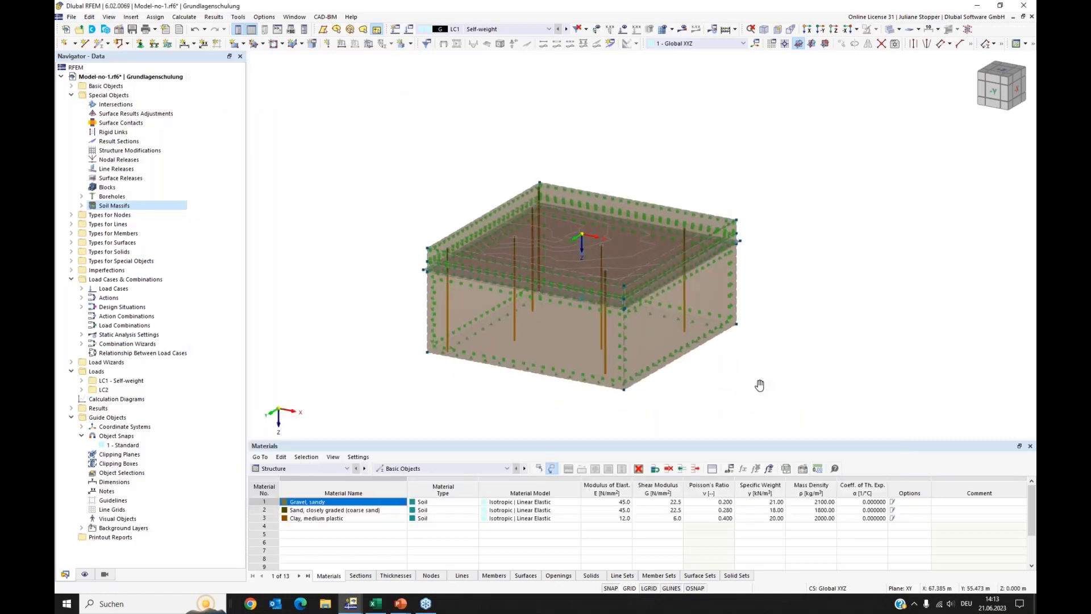
{"action": "middle_click_drag", "start_coordinate": [673, 412], "coordinate": [675, 402]}
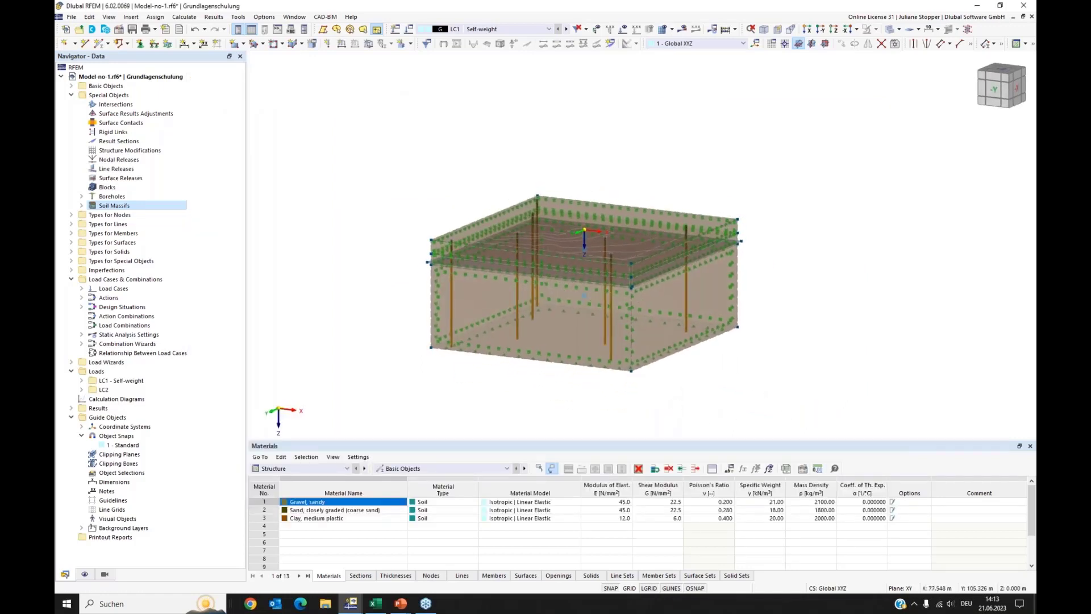
{"action": "left_click", "coordinate": [899, 29]}
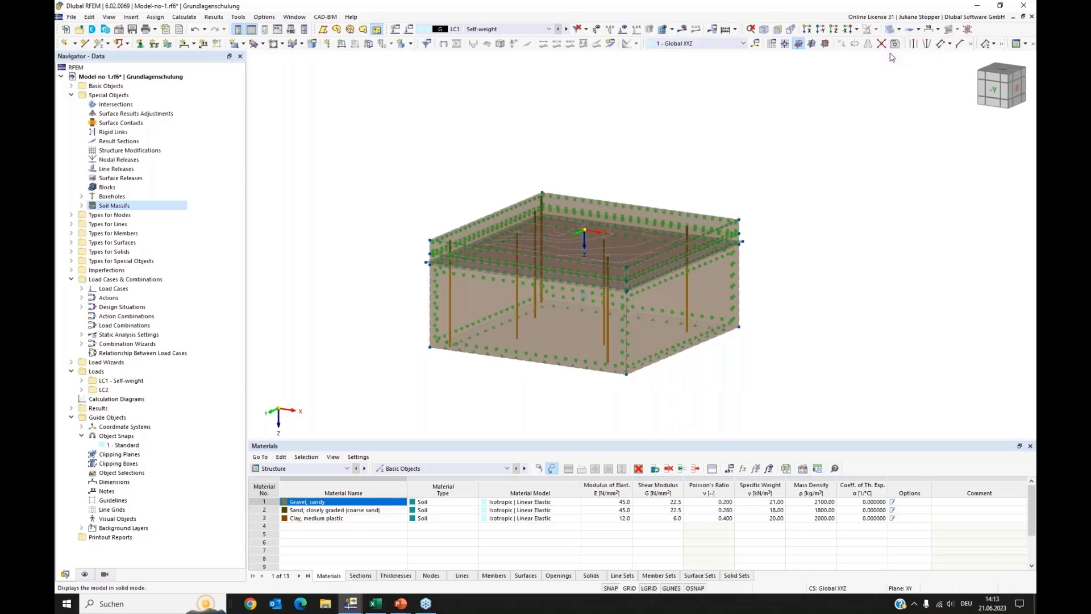
{"action": "left_click", "coordinate": [916, 54]}
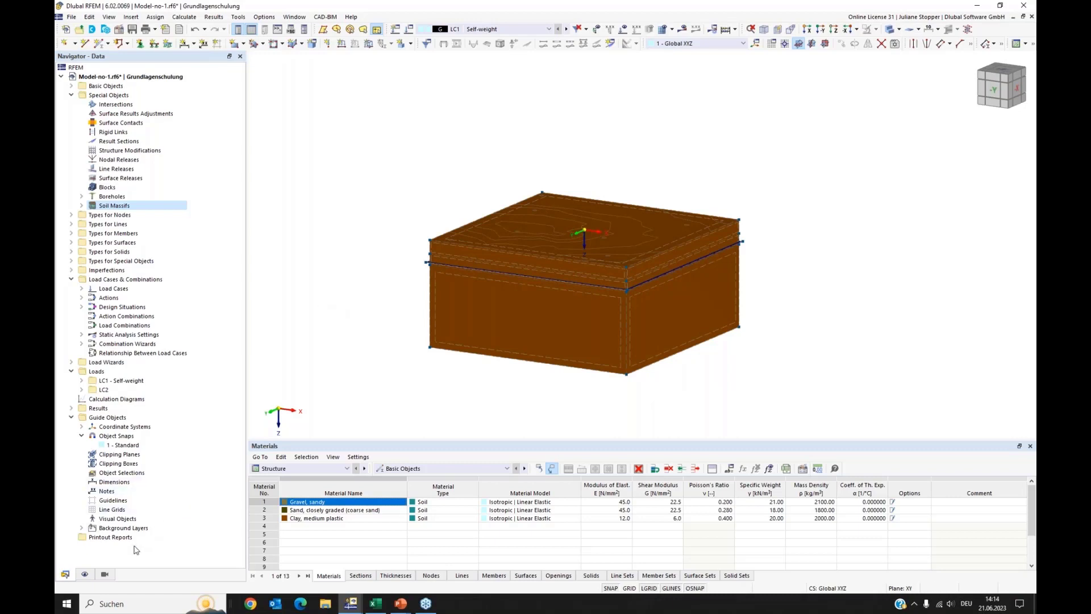
Color the rendered objects by Object Property so the soil layers are distinguished by material
{"action": "left_click", "coordinate": [85, 575]}
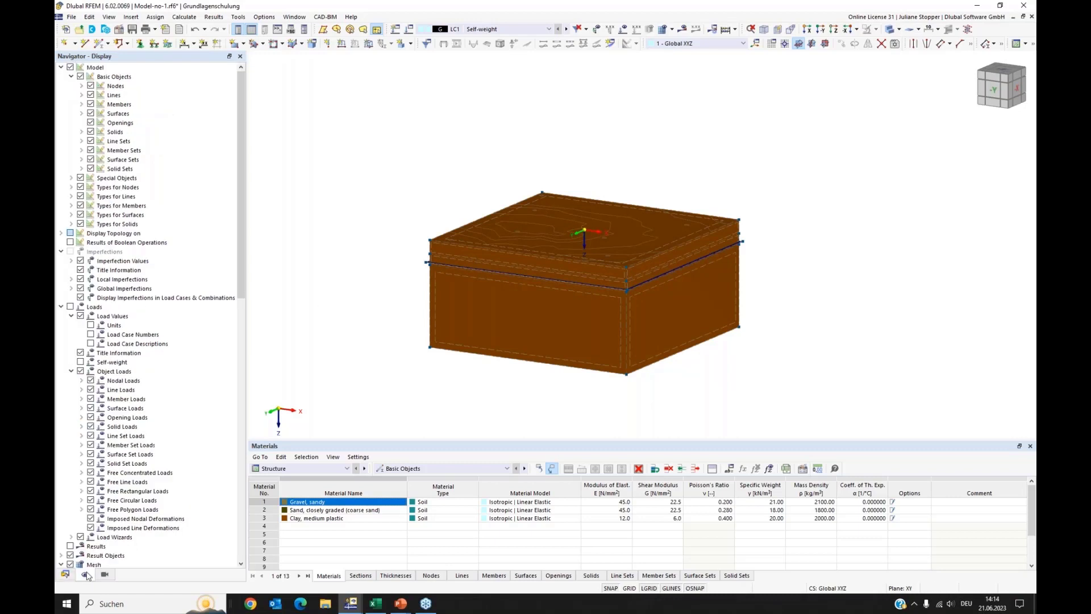
{"action": "scroll", "coordinate": [127, 429], "scroll_direction": "down", "scroll_amount": 15}
{"action": "scroll", "coordinate": [126, 429], "scroll_direction": "down", "scroll_amount": 5}
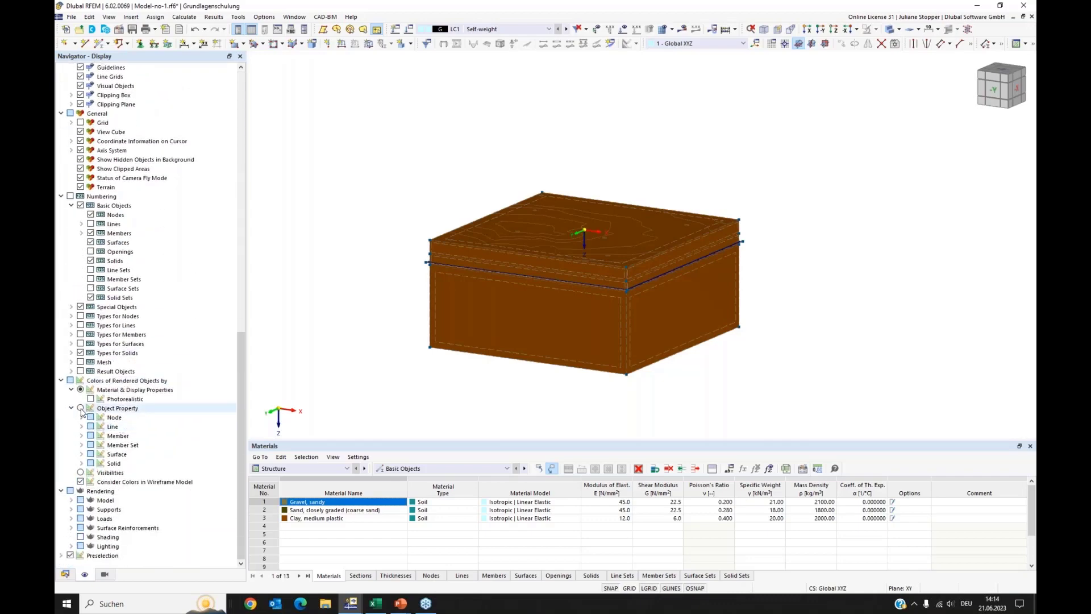
{"action": "left_click", "coordinate": [81, 408]}
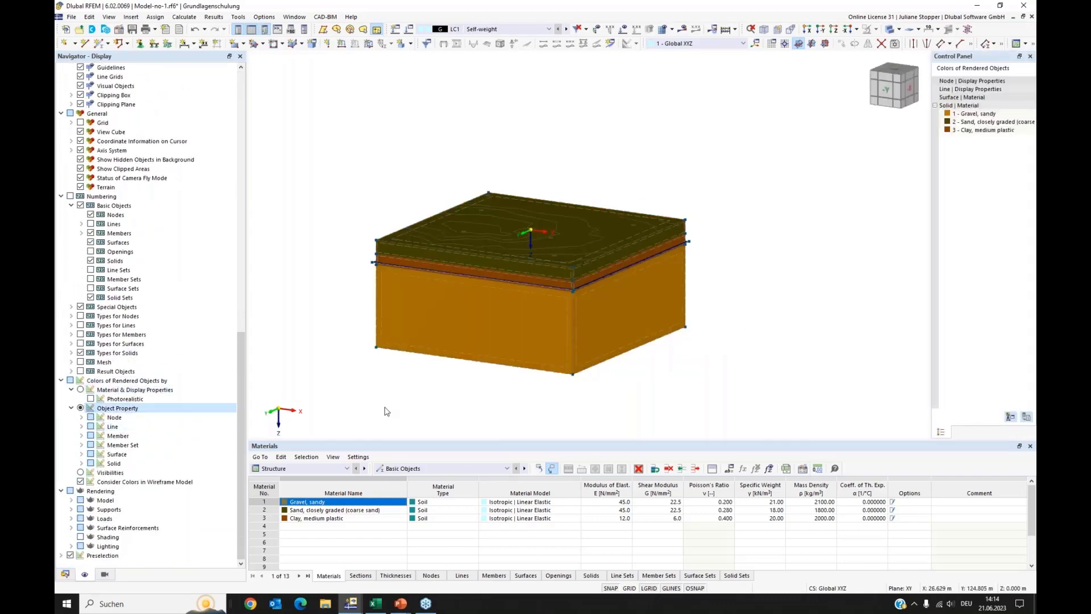
List the model's solids and highlight the sand, clay and gravel solids one after another to inspect each layer
{"action": "left_click", "coordinate": [64, 575]}
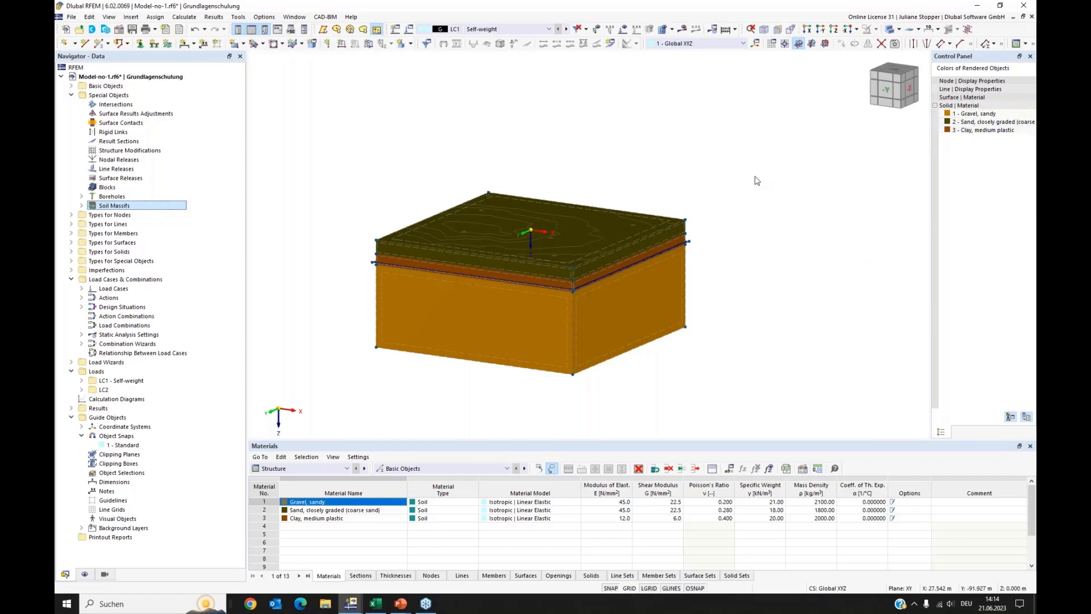
{"action": "middle_click_drag", "start_coordinate": [339, 151], "coordinate": [366, 155]}
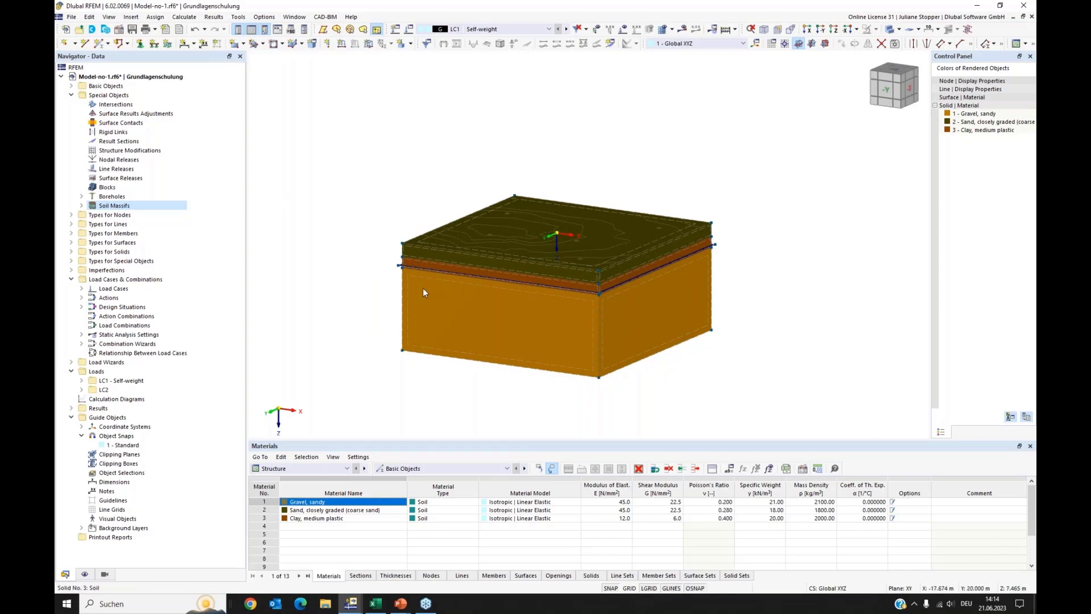
{"action": "scroll", "coordinate": [453, 277], "scroll_direction": "up", "scroll_amount": 3}
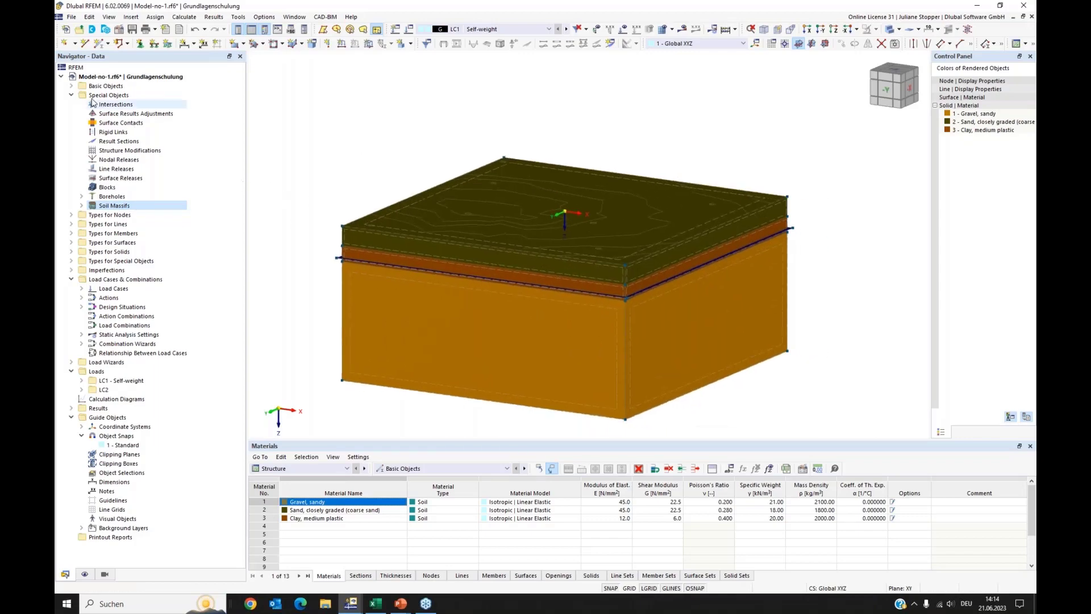
{"action": "left_click", "coordinate": [71, 87]}
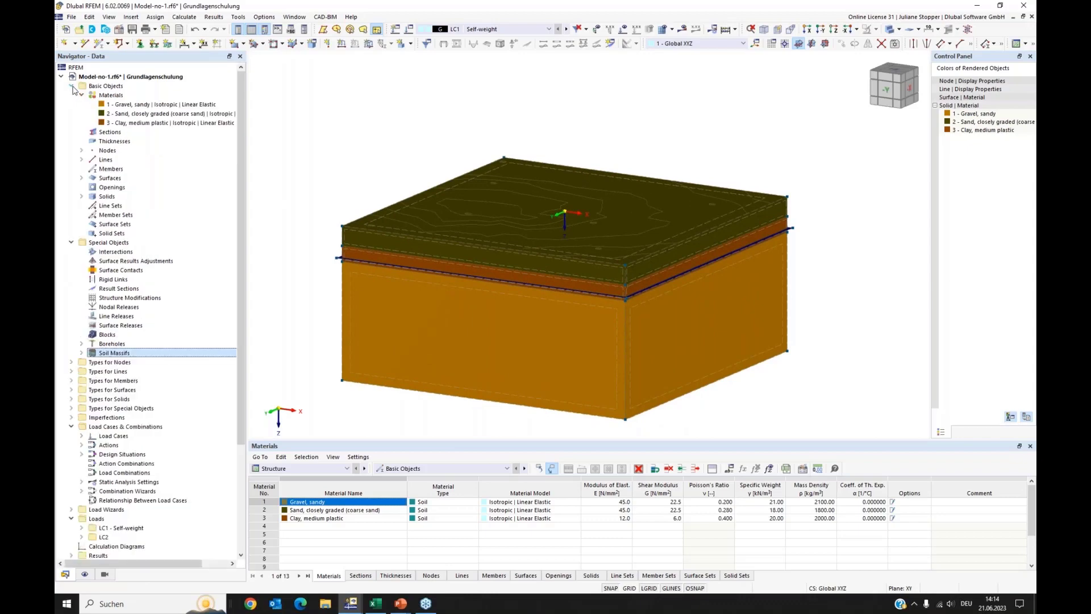
{"action": "left_click", "coordinate": [82, 196]}
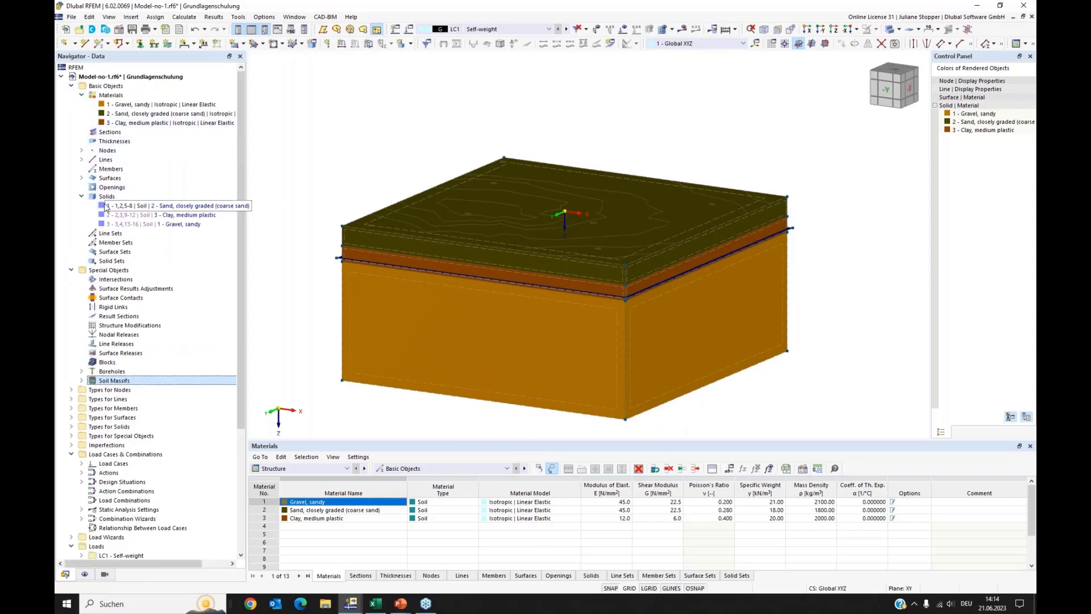
{"action": "left_click", "coordinate": [103, 207]}
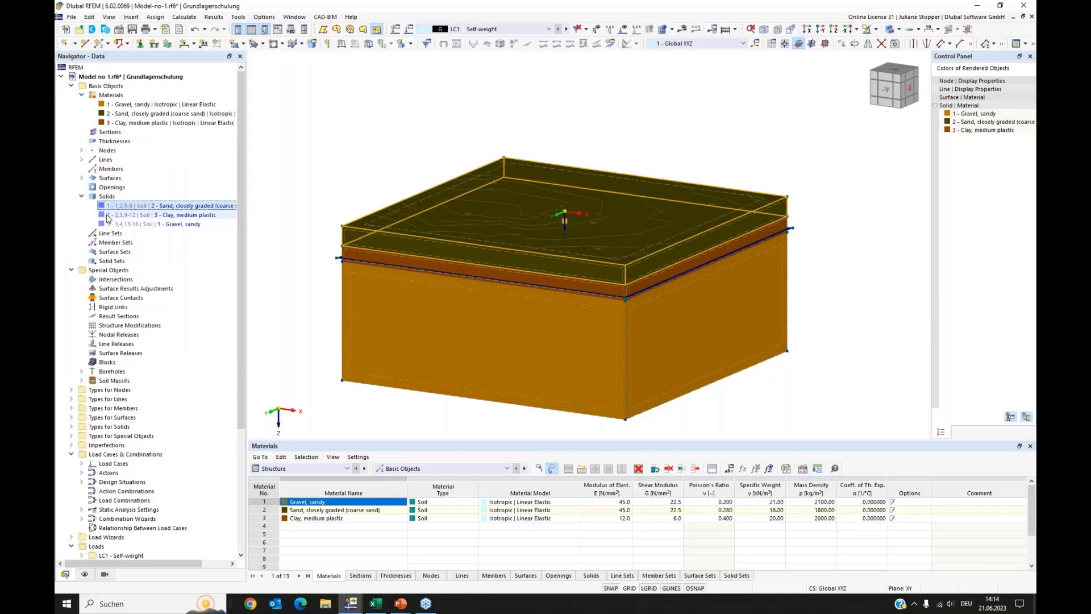
{"action": "left_click", "coordinate": [114, 216]}
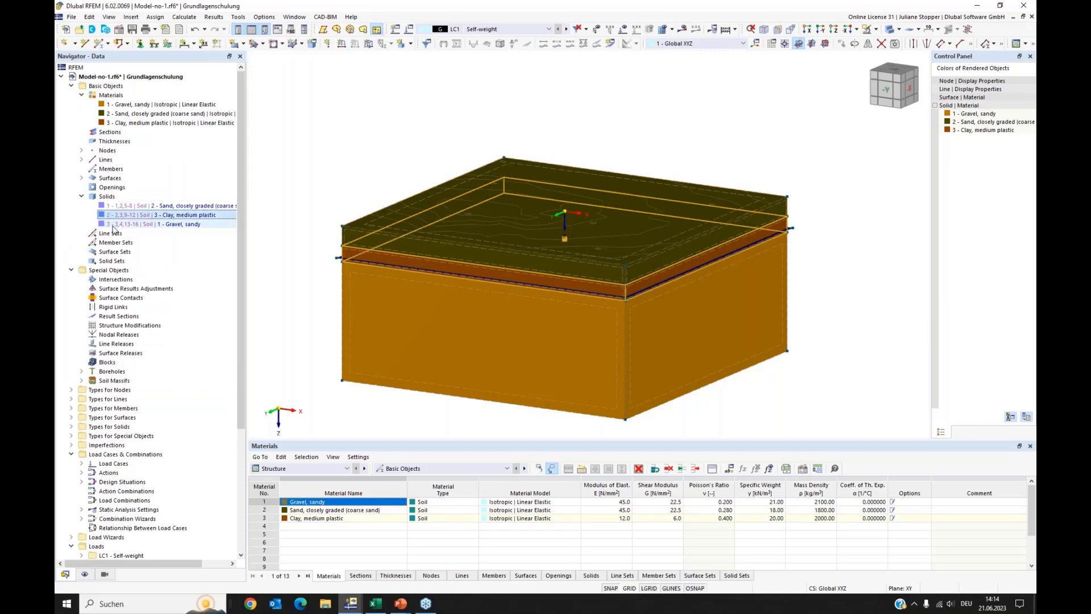
{"action": "left_click", "coordinate": [113, 225]}
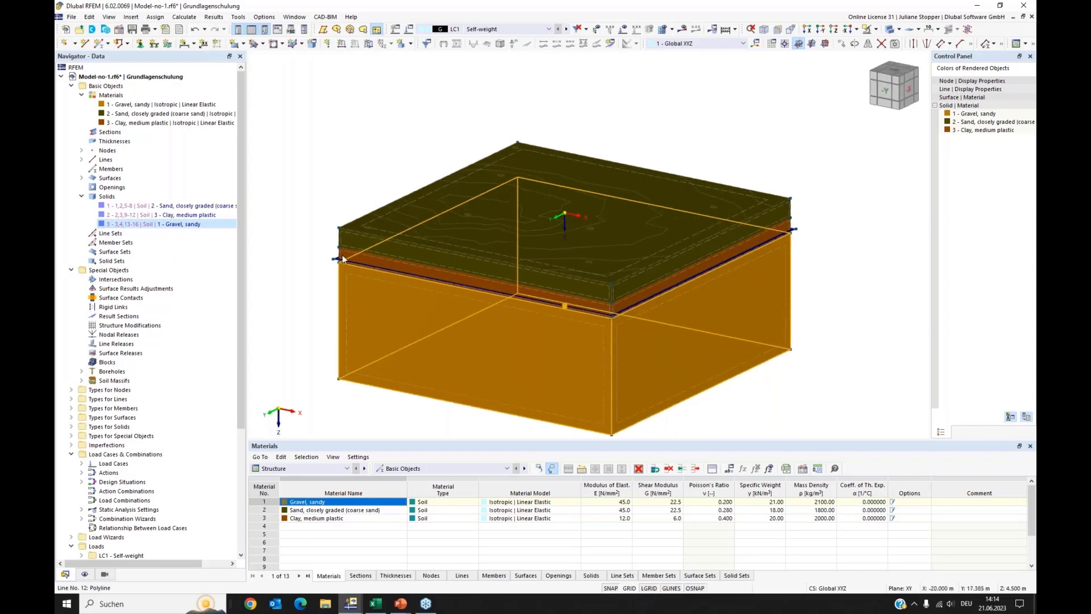
Examine the groundwater surface up close at the corner of the soil massif
{"action": "scroll", "coordinate": [329, 270], "scroll_direction": "up", "scroll_amount": 5}
{"action": "left_click", "coordinate": [323, 269]}
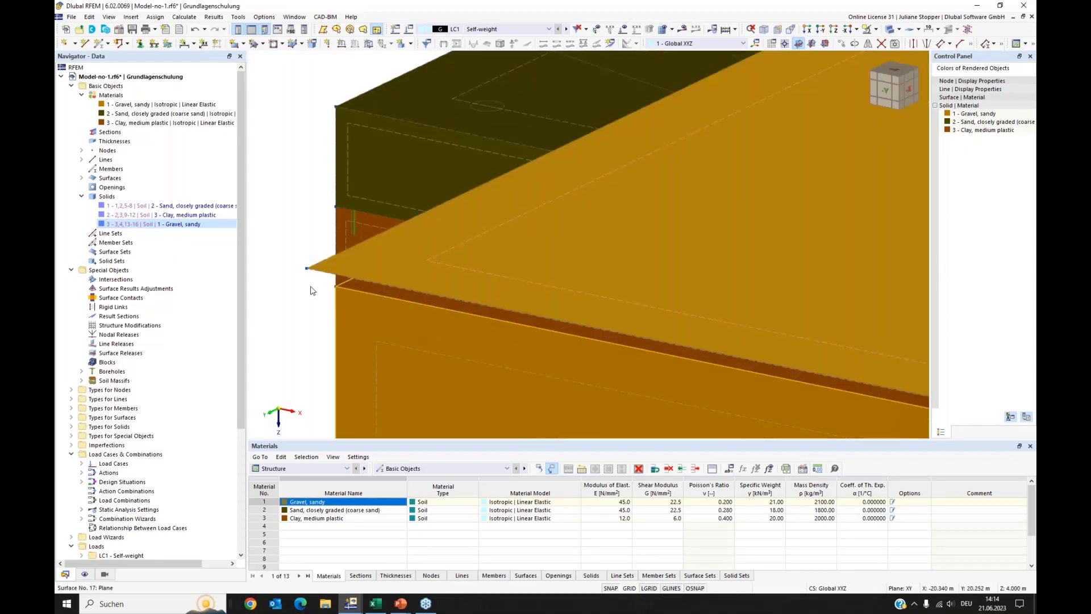
{"action": "scroll", "coordinate": [318, 257], "scroll_direction": "down", "scroll_amount": 3}
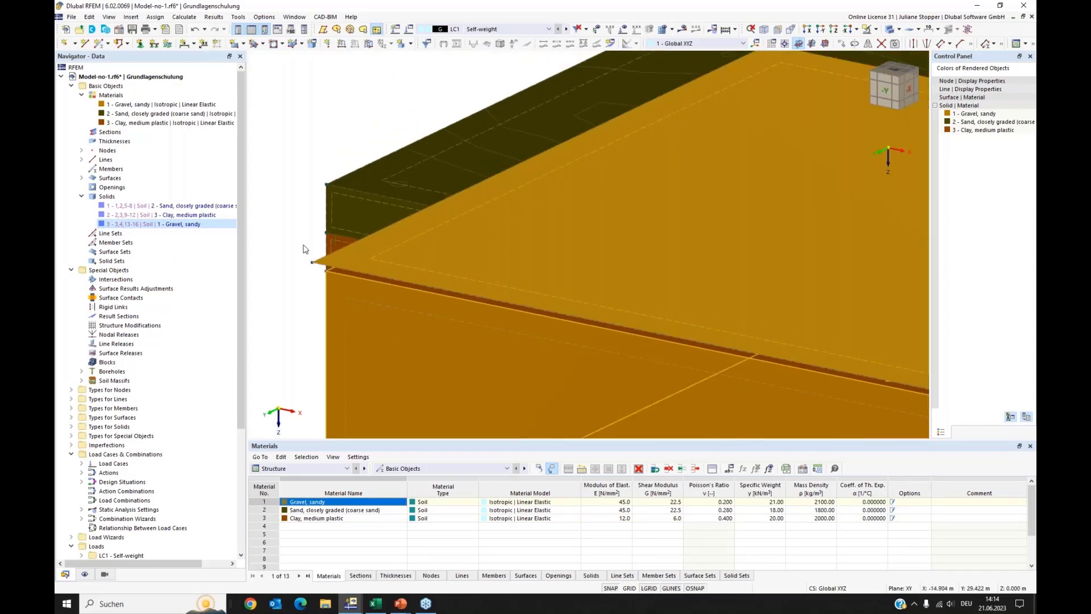
List the surface supports and highlight the last two in turn to inspect the side and base supports of the soil massif
{"action": "scroll", "coordinate": [307, 255], "scroll_direction": "down", "scroll_amount": 3}
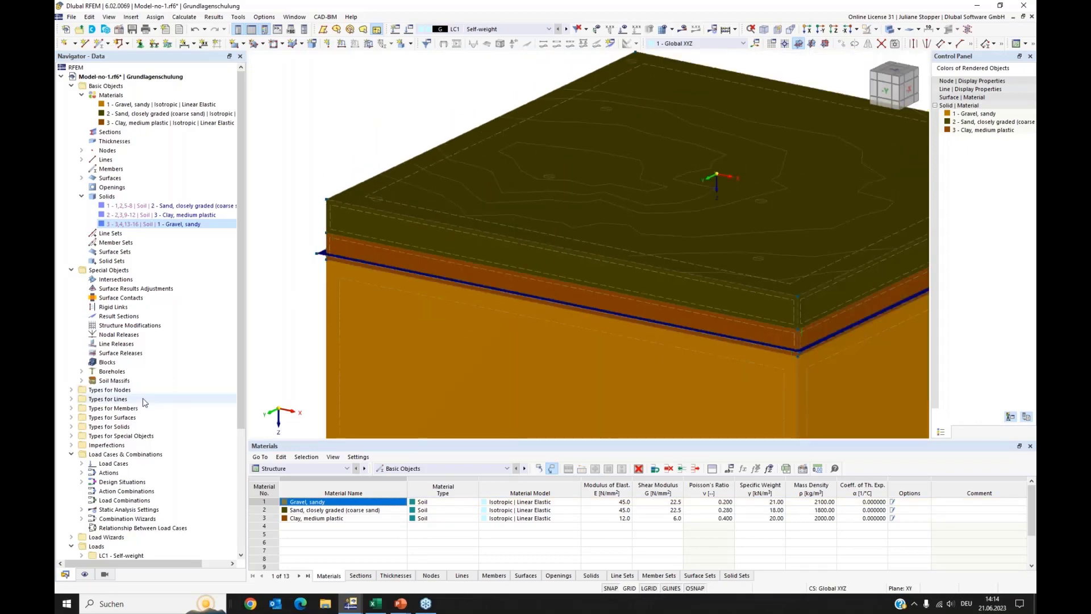
{"action": "left_click", "coordinate": [71, 418]}
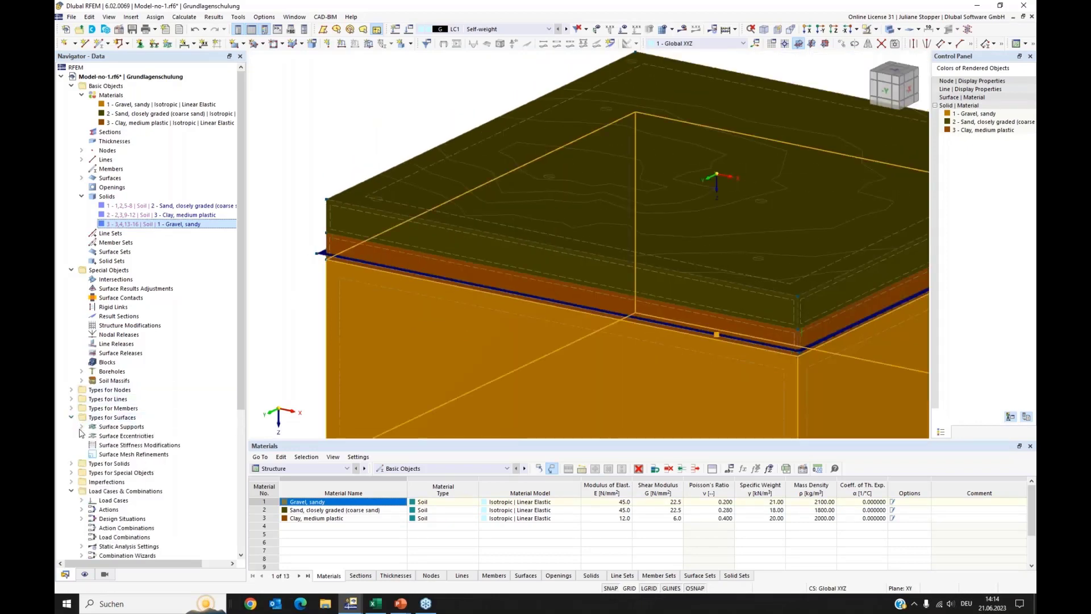
{"action": "left_click", "coordinate": [81, 426]}
{"action": "left_click", "coordinate": [122, 473]}
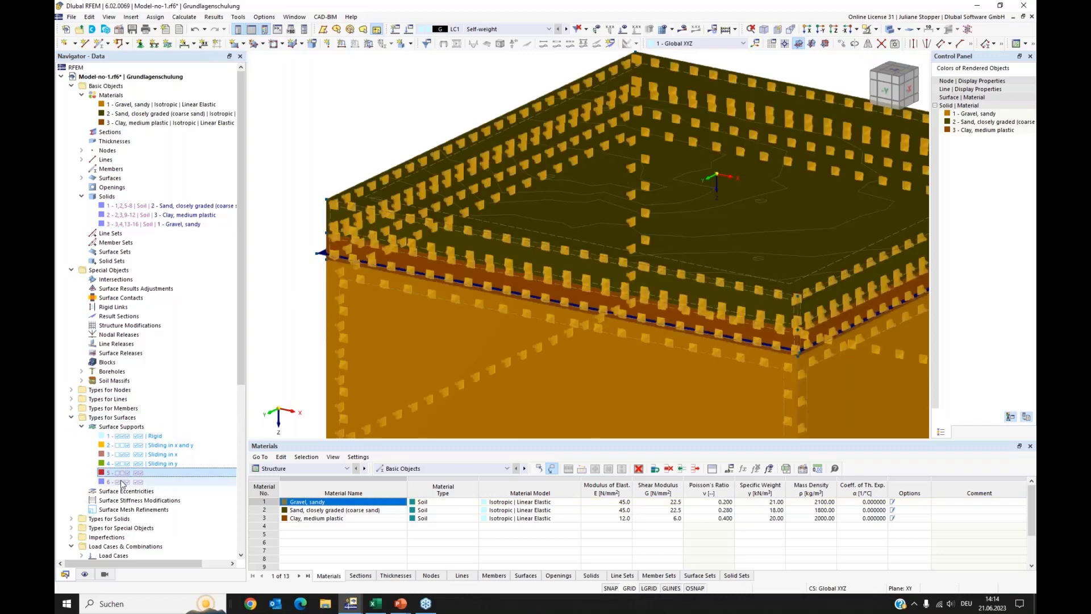
{"action": "left_click", "coordinate": [120, 481]}
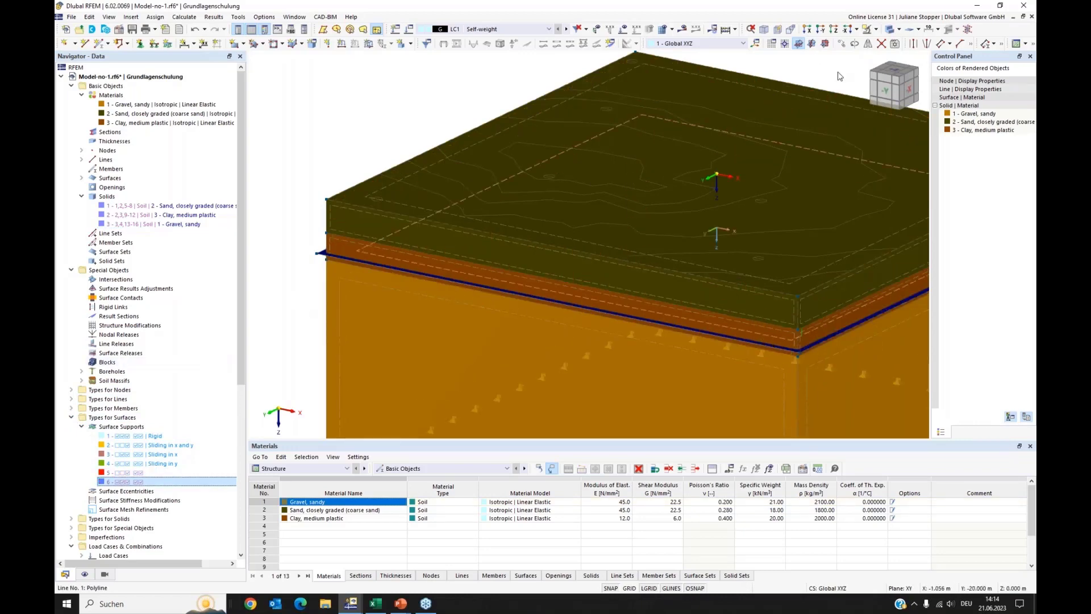
{"action": "scroll", "coordinate": [505, 186], "scroll_direction": "down", "scroll_amount": 3}
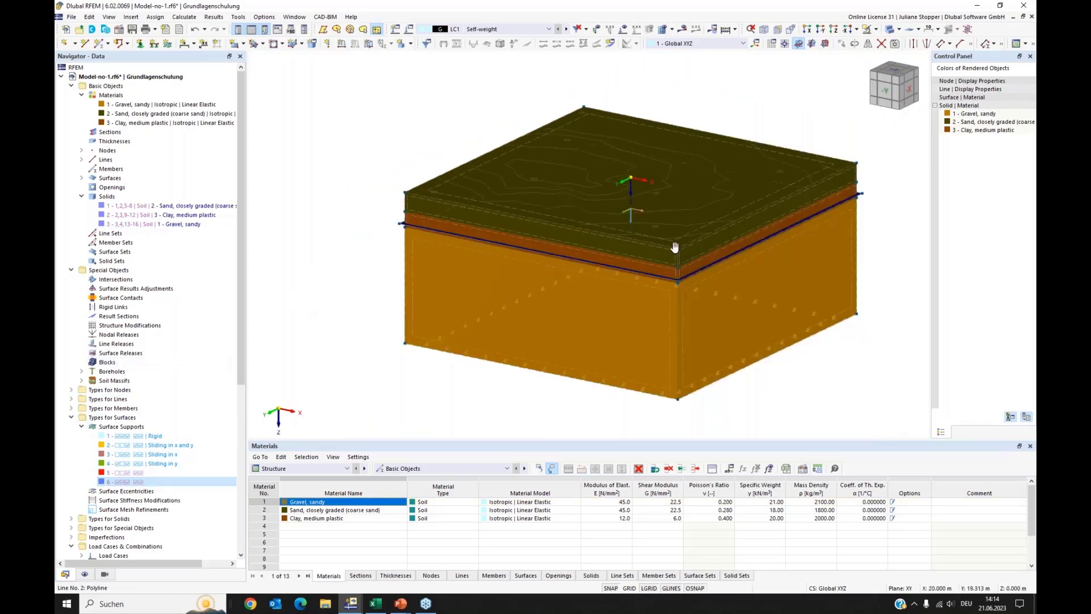
{"action": "middle_click_drag", "start_coordinate": [675, 243], "coordinate": [657, 243]}
Display the model in wireframe and examine the generated surface supports and boreholes from several viewpoints
{"action": "left_click", "coordinate": [899, 29]}
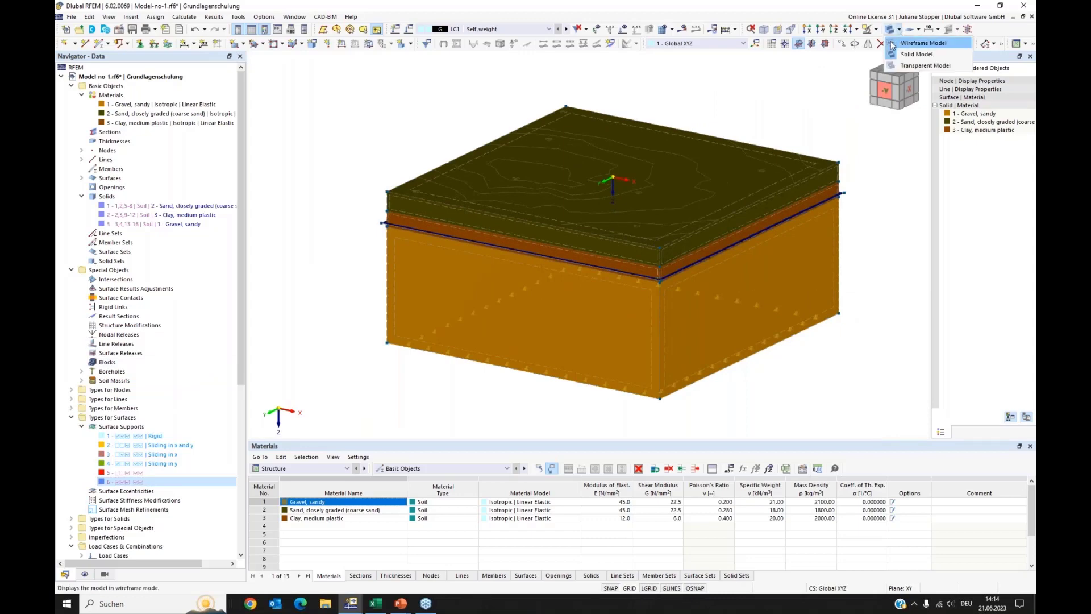
{"action": "left_click", "coordinate": [915, 43]}
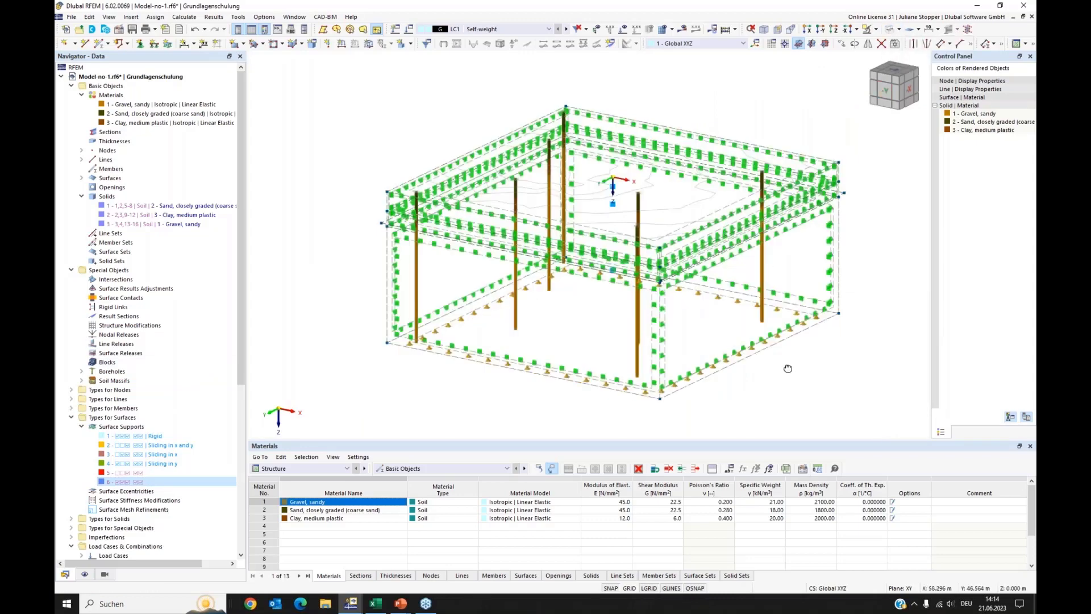
{"action": "middle_click_drag", "start_coordinate": [788, 369], "coordinate": [474, 254], "text": "ctrl"}
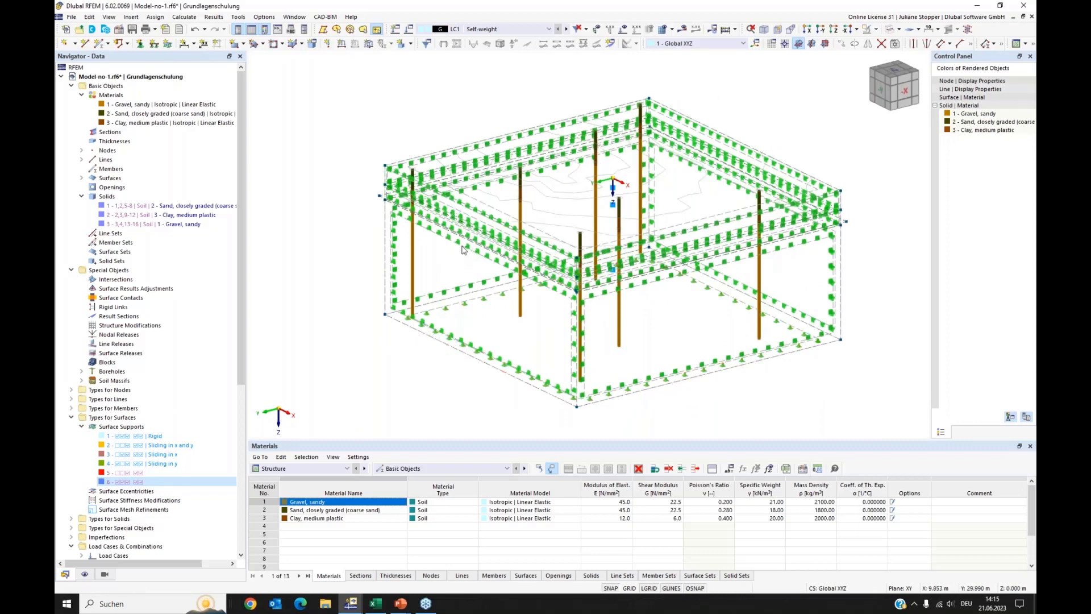
{"action": "scroll", "coordinate": [460, 248], "scroll_direction": "up", "scroll_amount": 5}
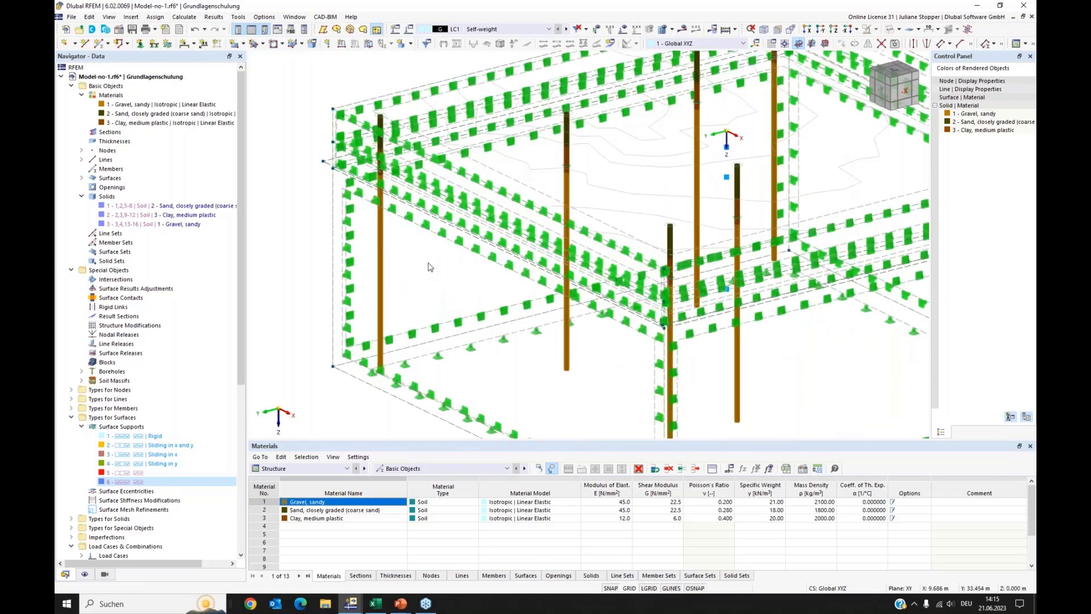
{"action": "scroll", "coordinate": [430, 267], "scroll_direction": "down", "scroll_amount": 4}
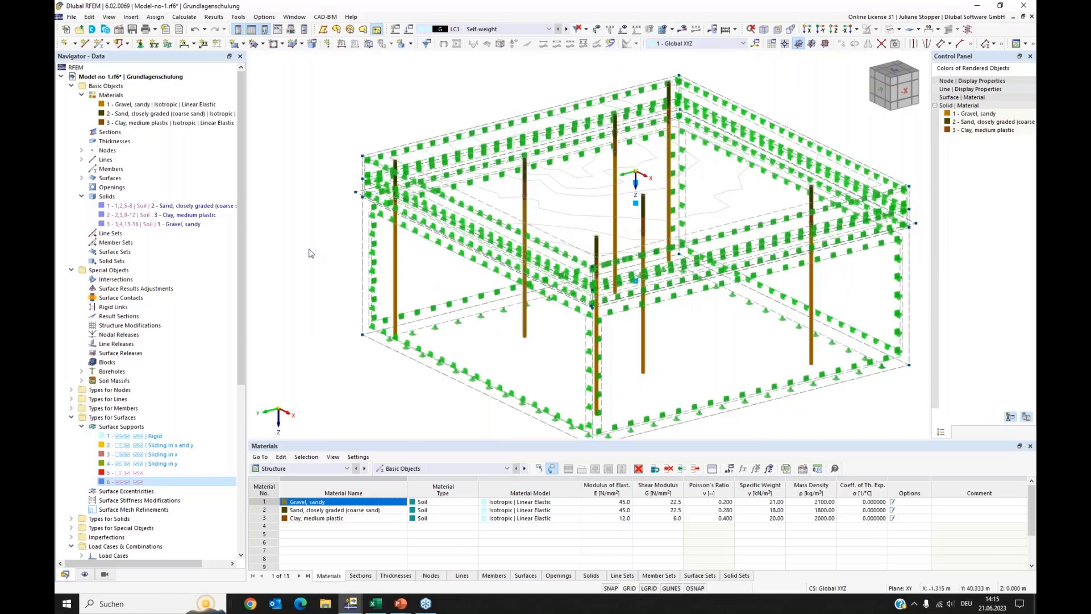
{"action": "scroll", "coordinate": [311, 253], "scroll_direction": "down", "scroll_amount": 1}
{"action": "middle_click_drag", "start_coordinate": [301, 243], "coordinate": [316, 270], "text": "ctrl"}
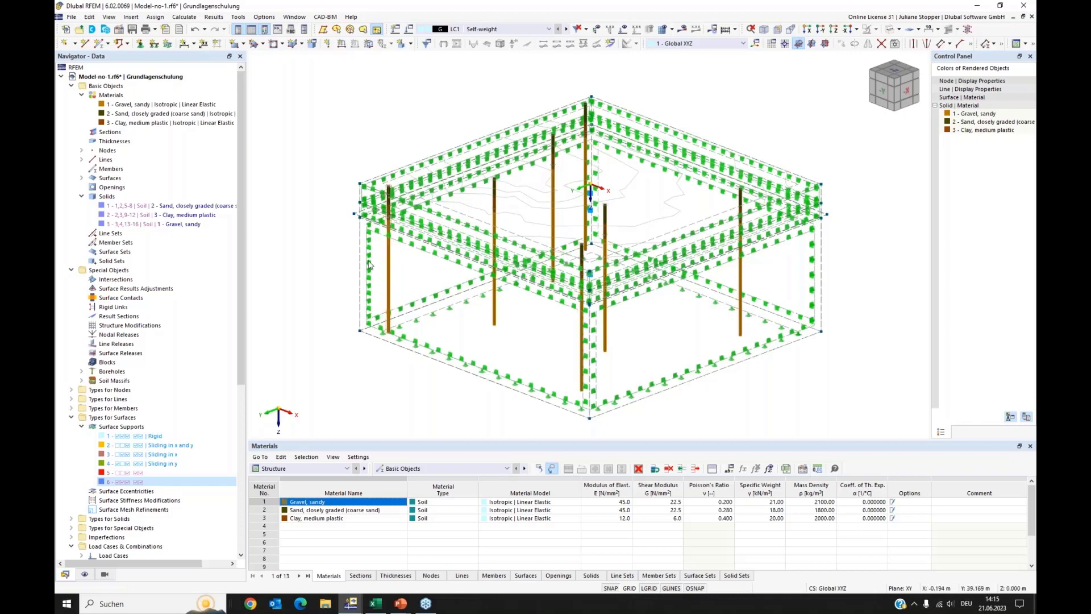
Return the soil massif to the solid display and save the model
{"action": "left_click", "coordinate": [890, 29]}
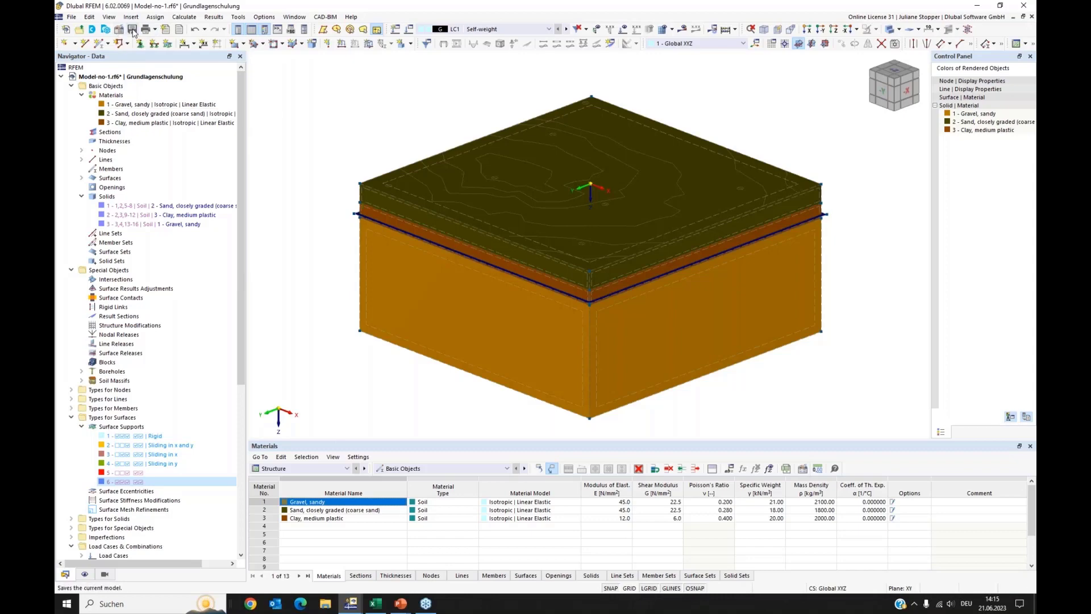
{"action": "left_click", "coordinate": [134, 31]}
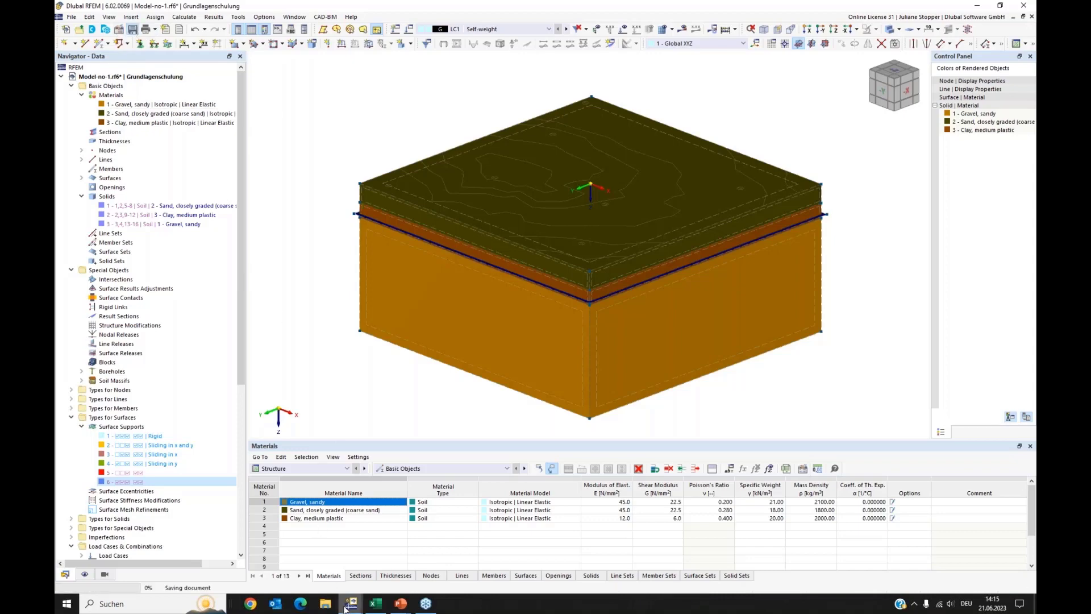
Switch to the empty RFEM window and choose the terrain section file geländeschnitt.dxf from the webinar model folder for DXF import
{"action": "mouse_move", "coordinate": [347, 606]}
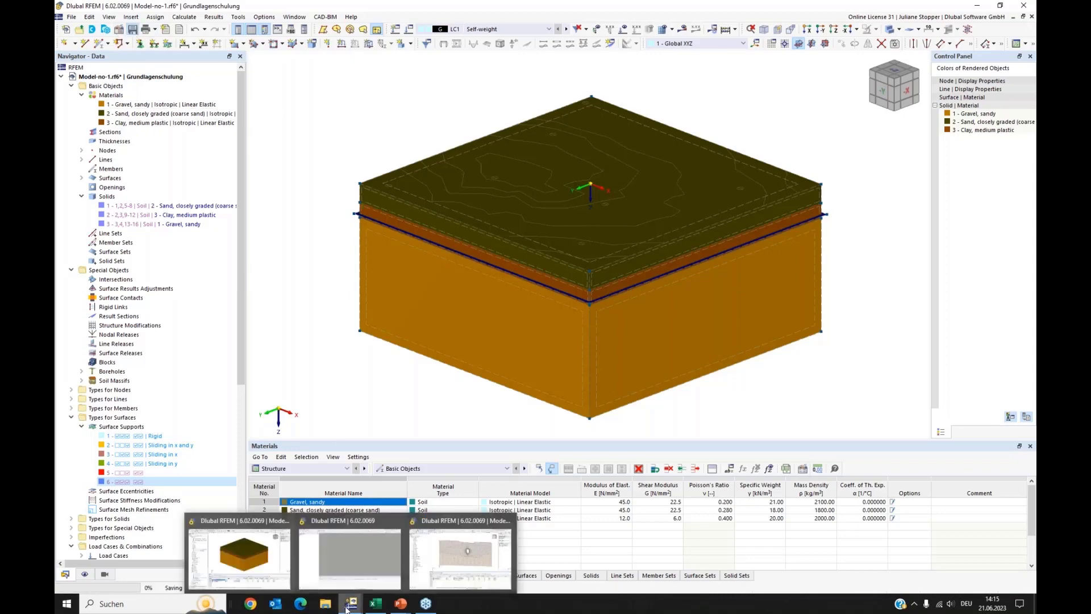
{"action": "left_click", "coordinate": [348, 552]}
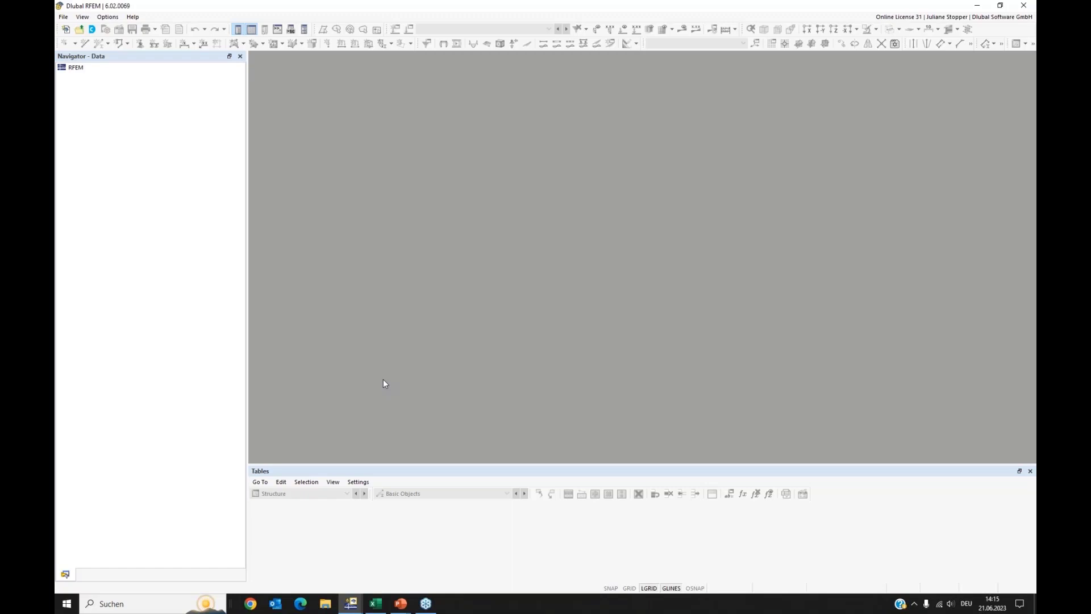
{"action": "left_click", "coordinate": [64, 17]}
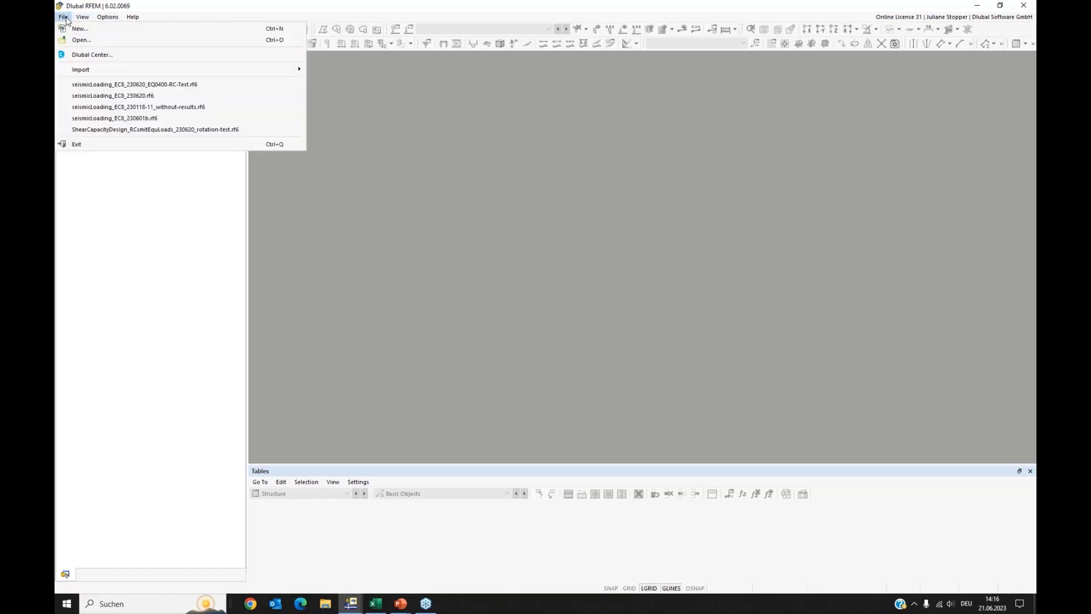
{"action": "mouse_move", "coordinate": [96, 73]}
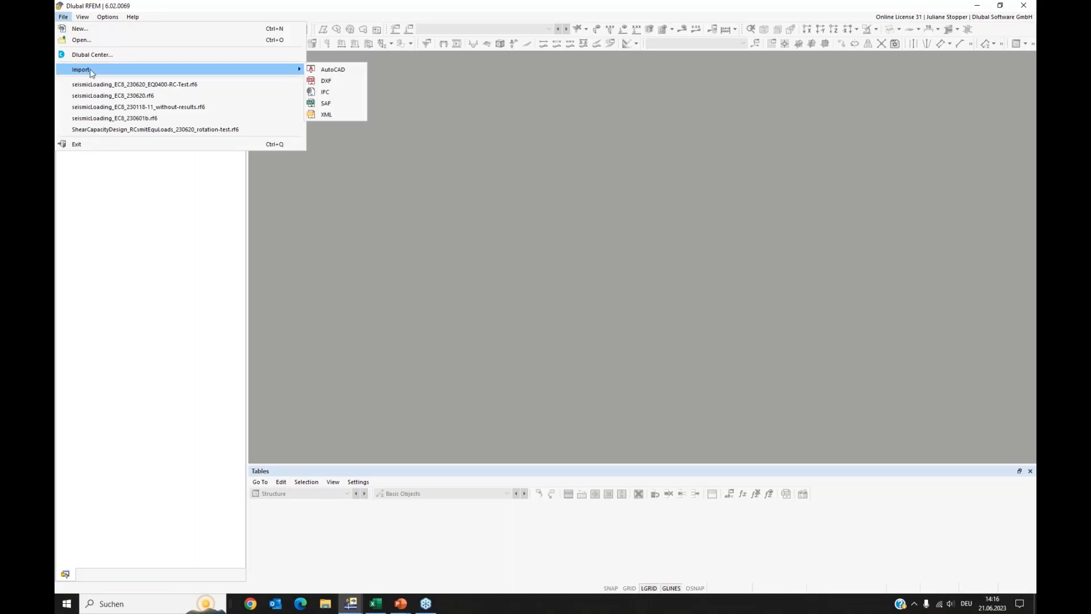
{"action": "left_click", "coordinate": [327, 82]}
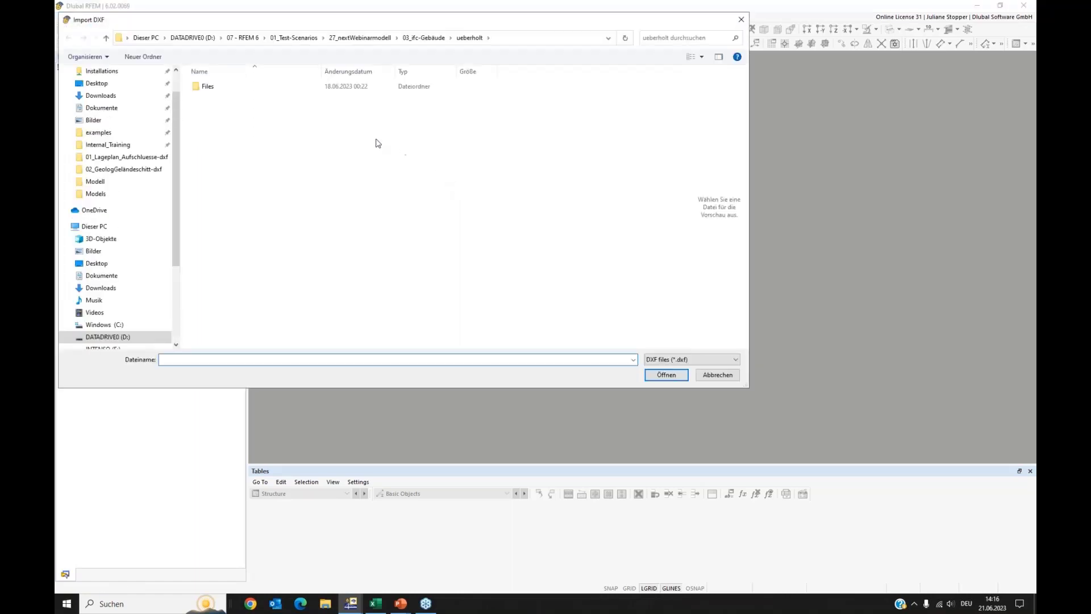
{"action": "left_click", "coordinate": [379, 42]}
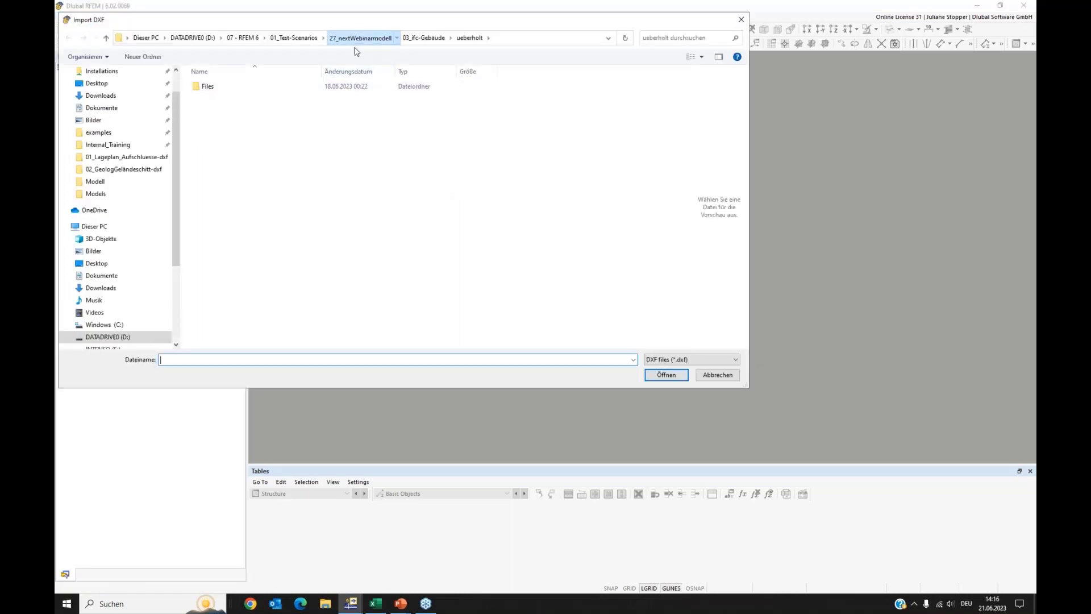
{"action": "double_click", "coordinate": [234, 98]}
{"action": "double_click", "coordinate": [221, 97]}
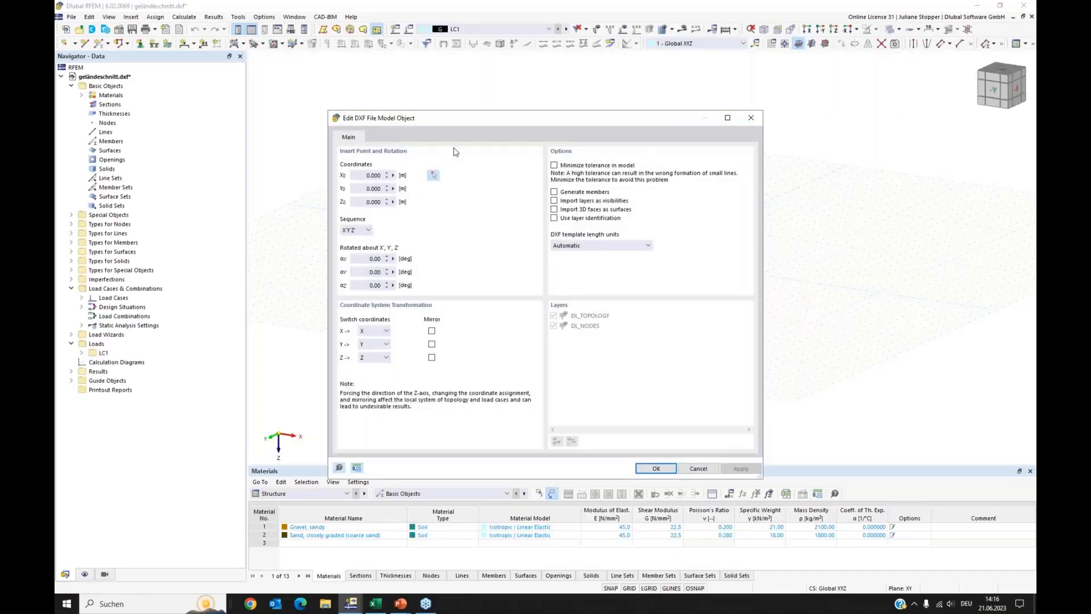
Import the terrain section with layer identification enabled, including only the DL_TOPOLOGY layer, and close the import log
{"action": "left_click_drag", "start_coordinate": [463, 123], "coordinate": [519, 93]}
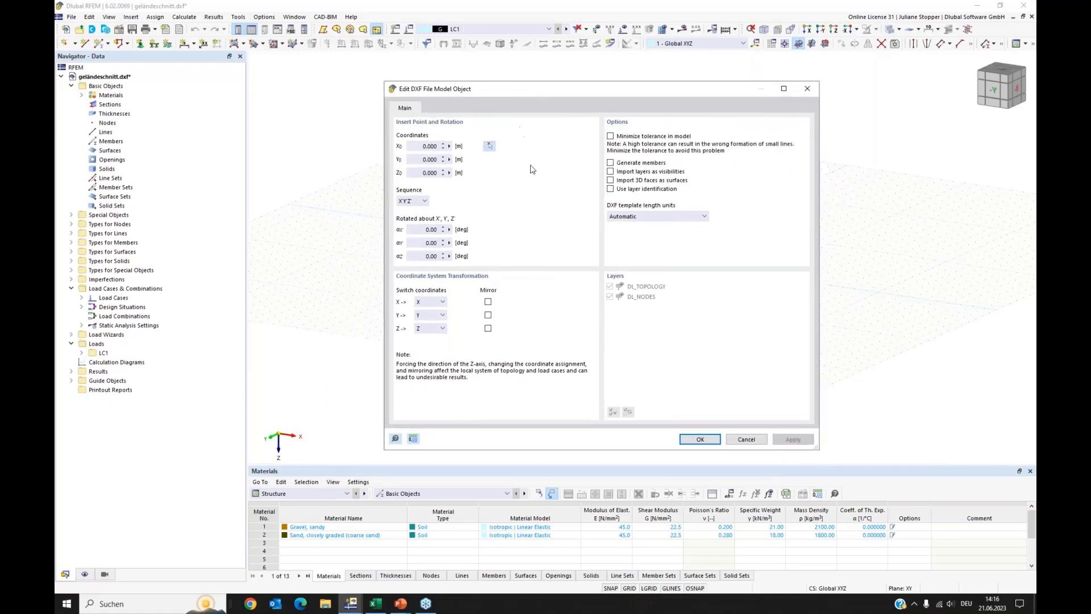
{"action": "left_click", "coordinate": [610, 189]}
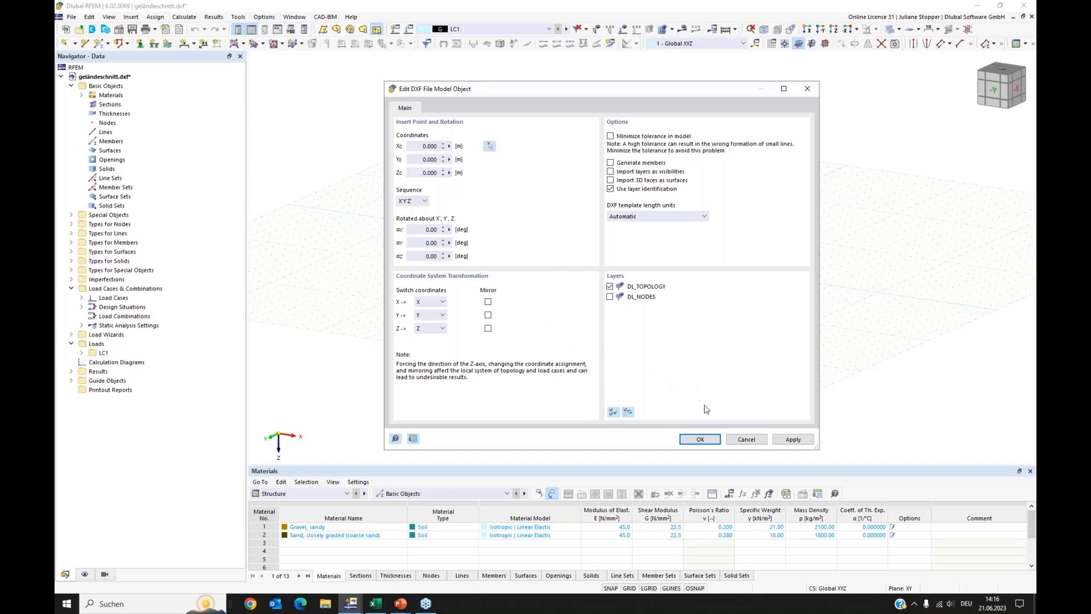
{"action": "left_click", "coordinate": [700, 440]}
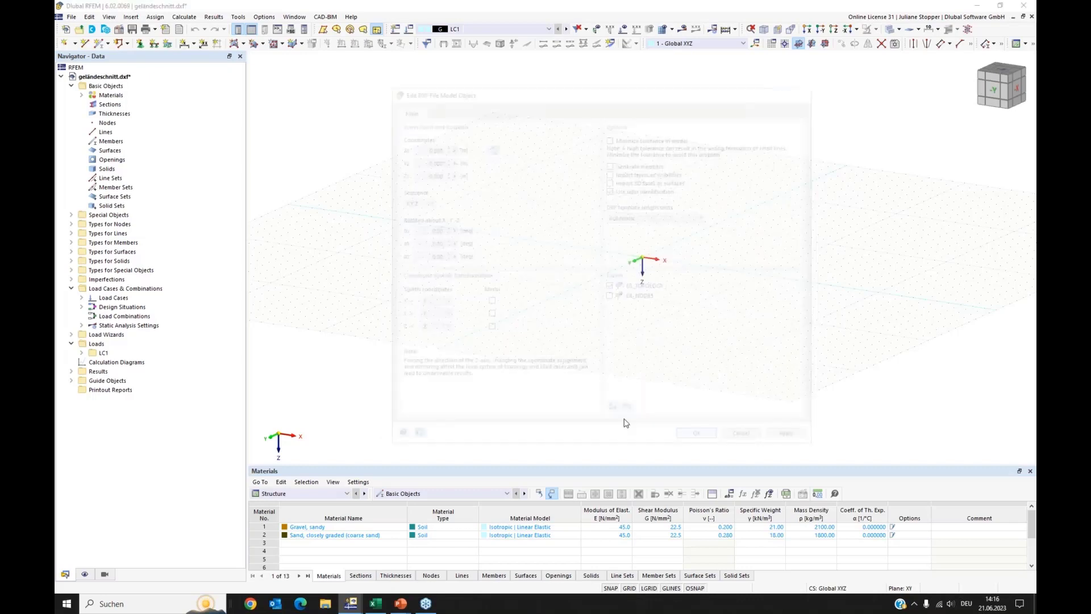
{"action": "left_click", "coordinate": [592, 459]}
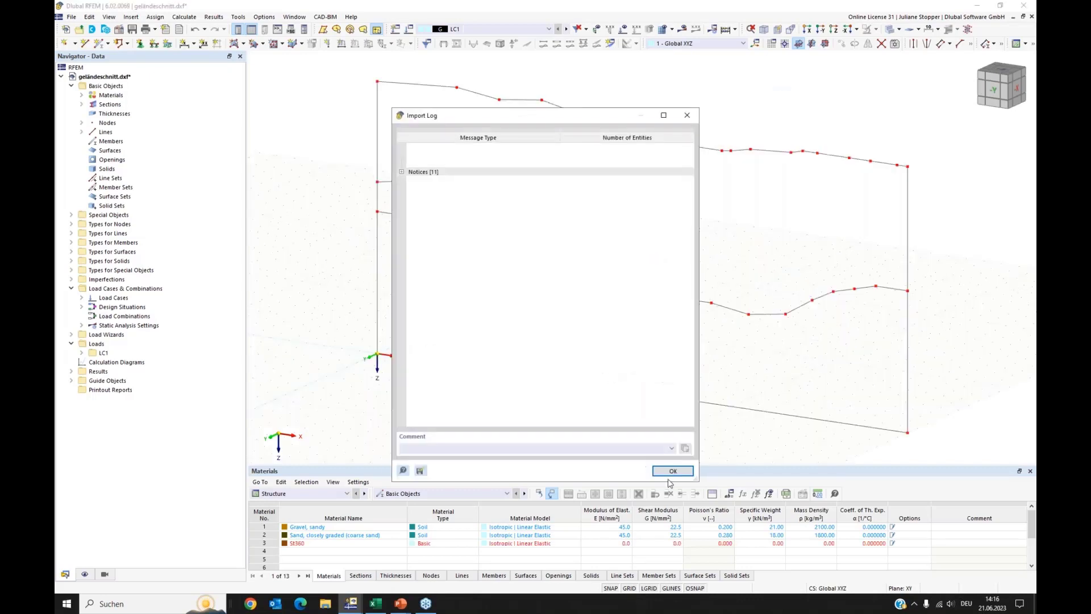
{"action": "left_click", "coordinate": [671, 466]}
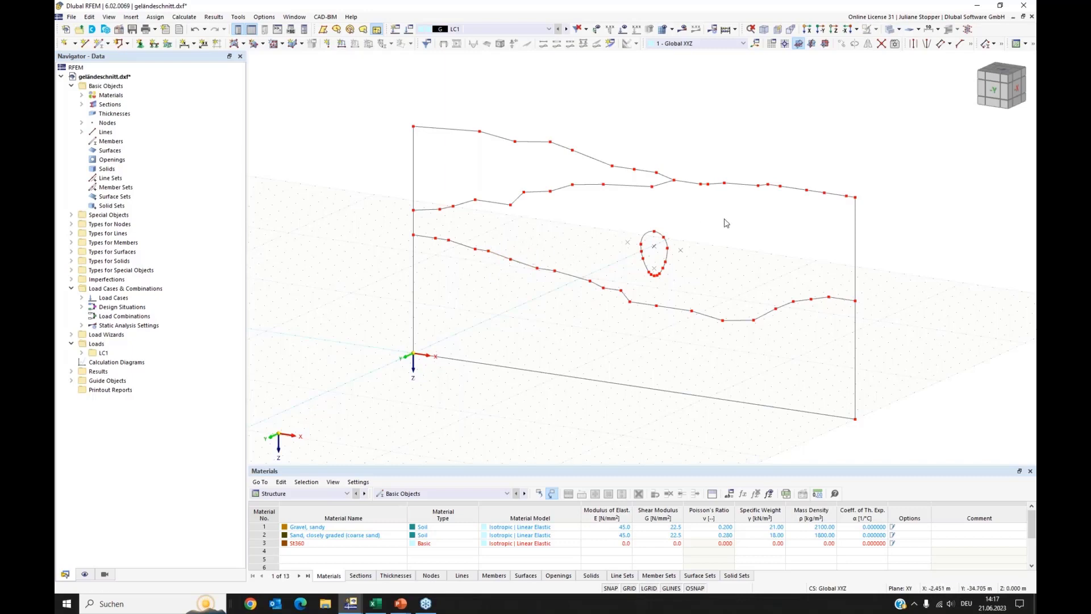
Create a plane surface with stiffness type Without Thickness from the boundary lines of the lowest soil layer
{"action": "middle_click_drag", "start_coordinate": [710, 231], "coordinate": [757, 251]}
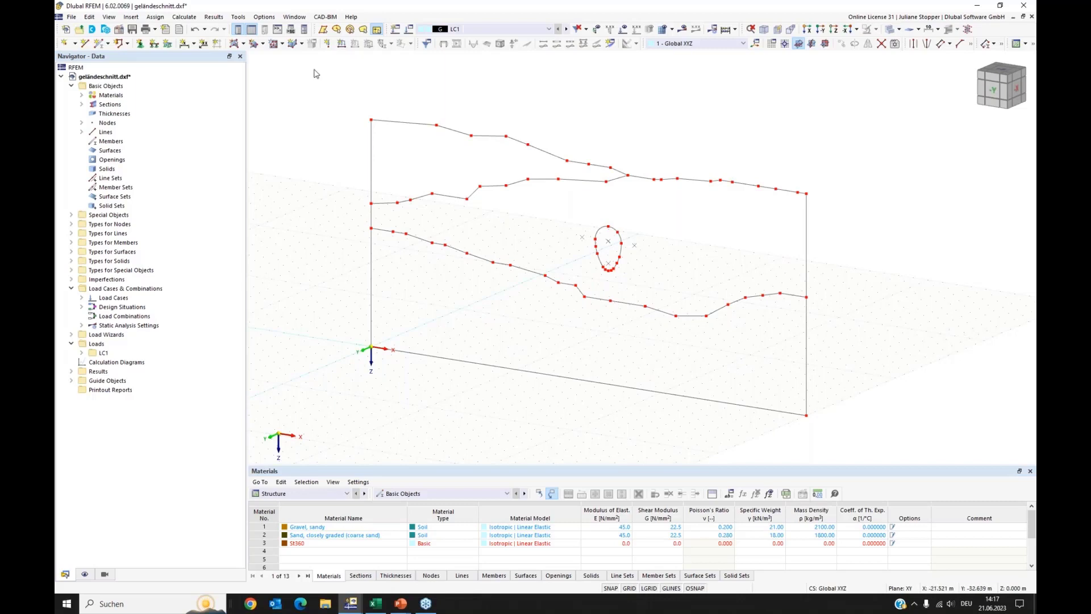
{"action": "left_click", "coordinate": [243, 44]}
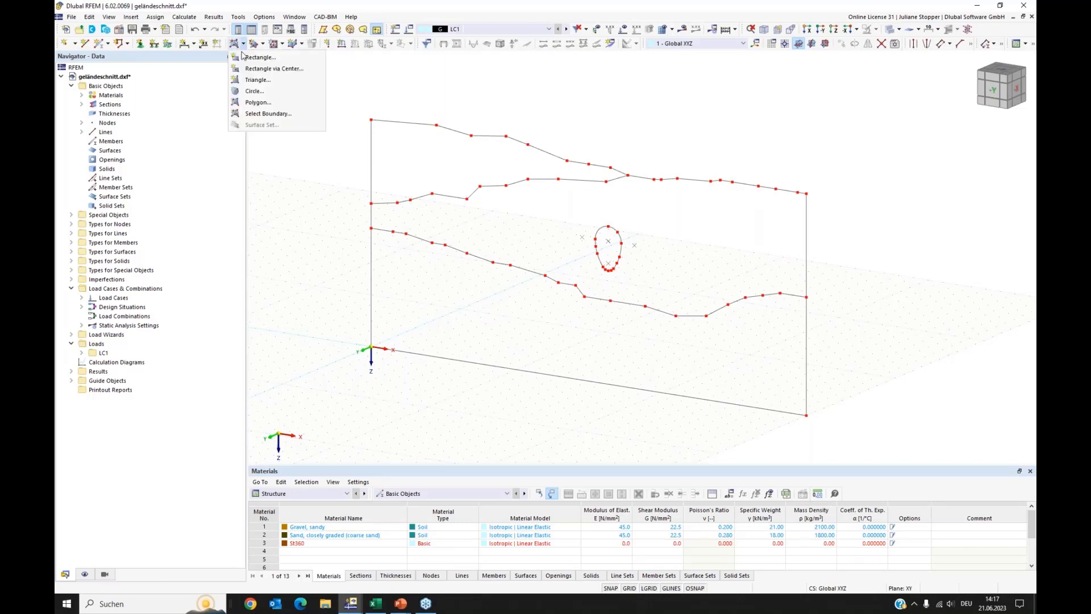
{"action": "left_click", "coordinate": [252, 117]}
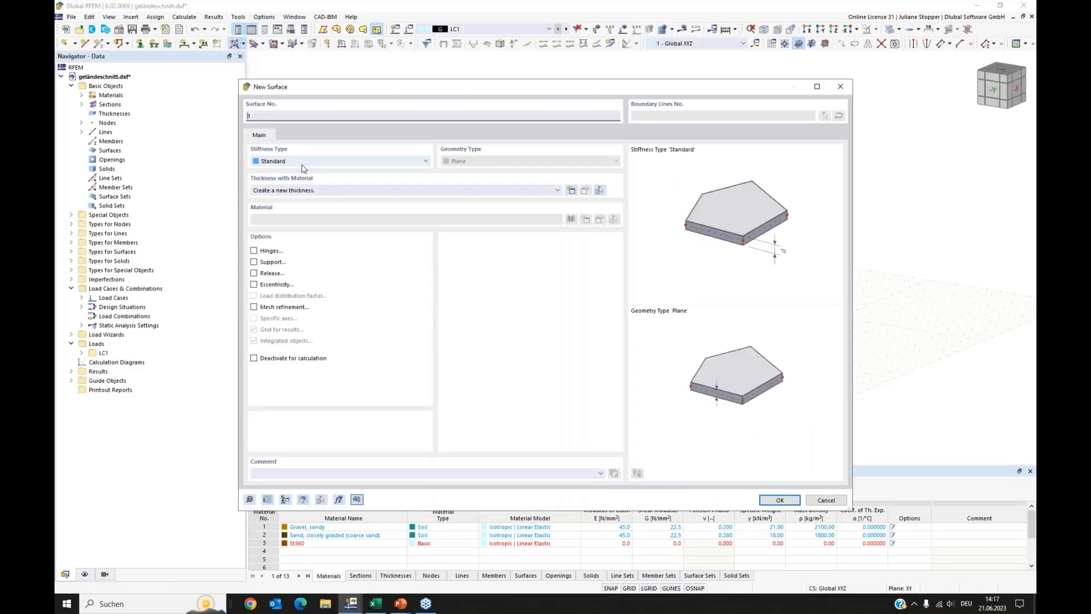
{"action": "left_click", "coordinate": [301, 164]}
{"action": "left_click", "coordinate": [286, 178]}
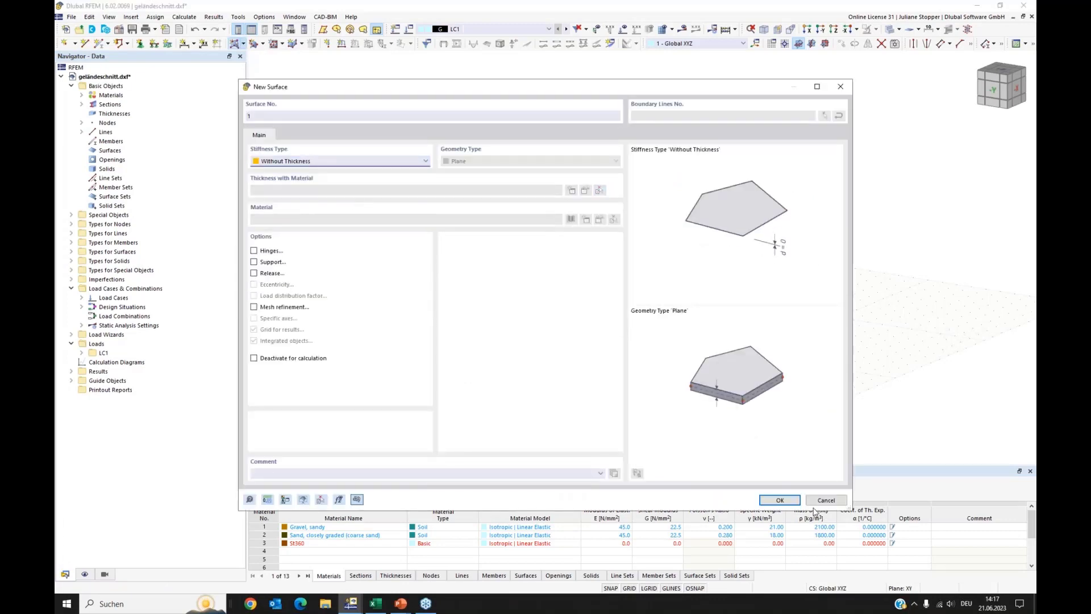
{"action": "left_click", "coordinate": [773, 499]}
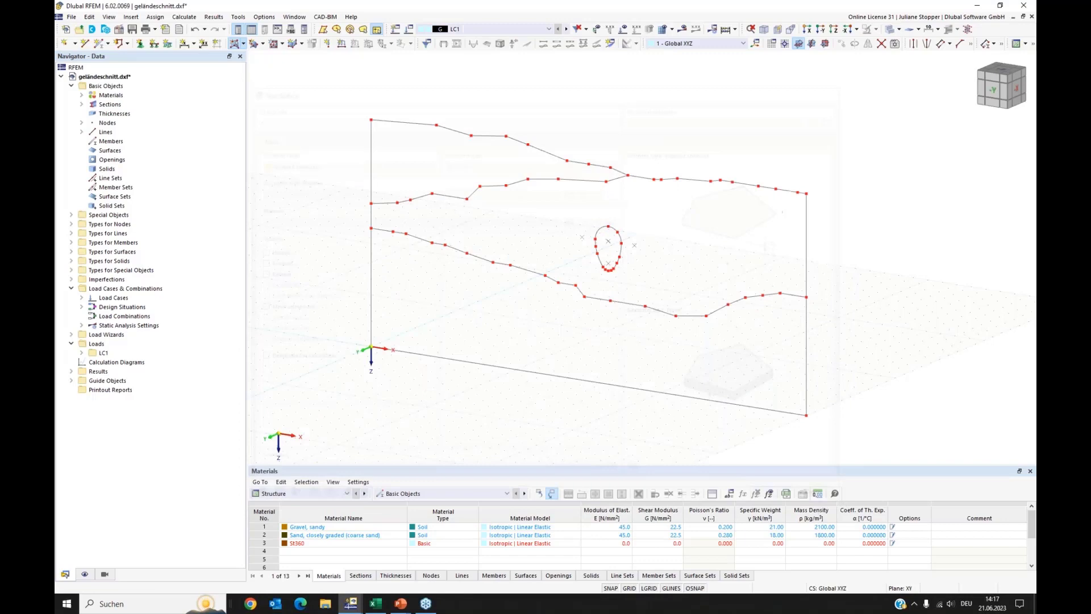
{"action": "left_click", "coordinate": [572, 379]}
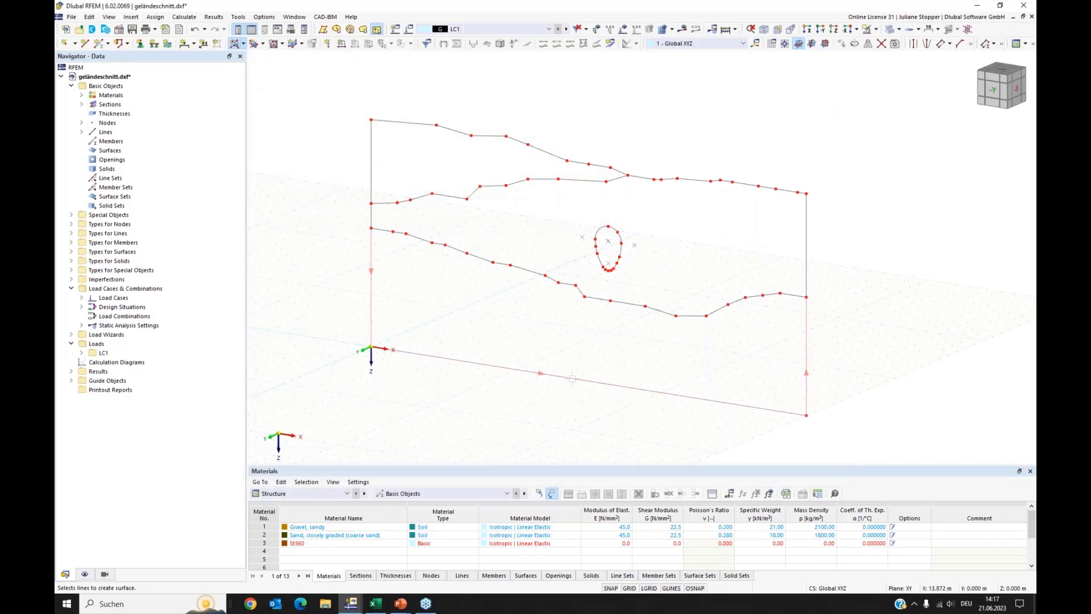
{"action": "left_click", "coordinate": [773, 296]}
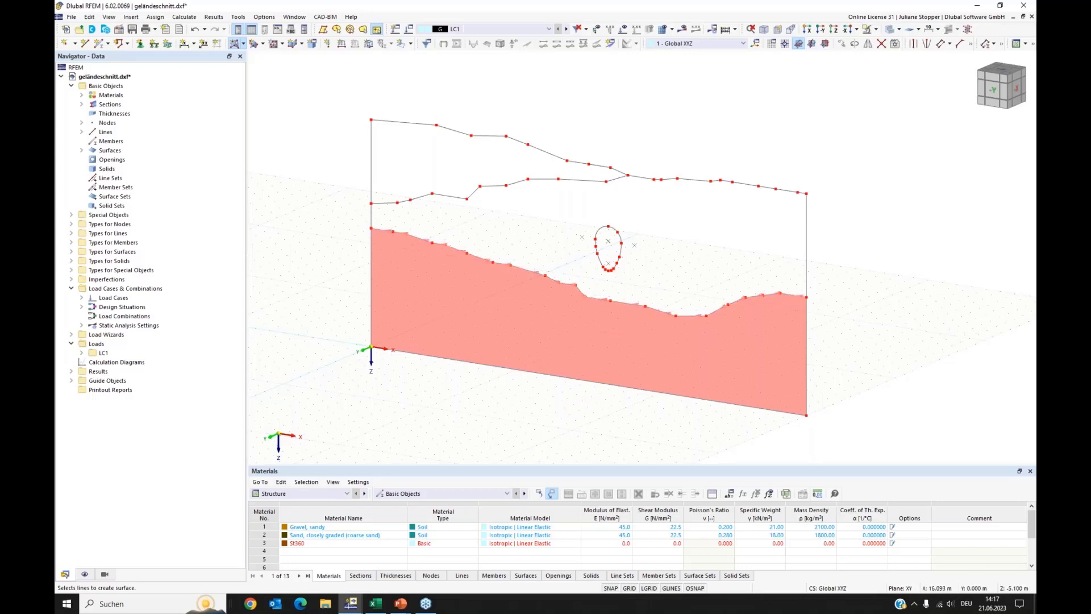
Create the surfaces of the middle and upper soil layers by selecting their boundary lines in the terrain section
{"action": "left_click", "coordinate": [616, 182]}
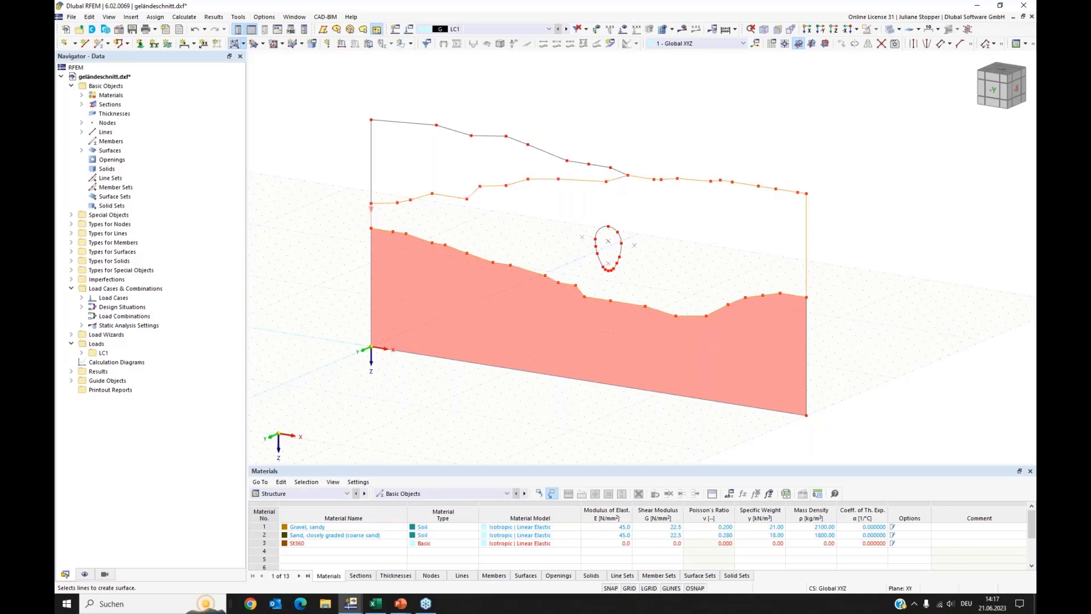
{"action": "left_click", "coordinate": [371, 217]}
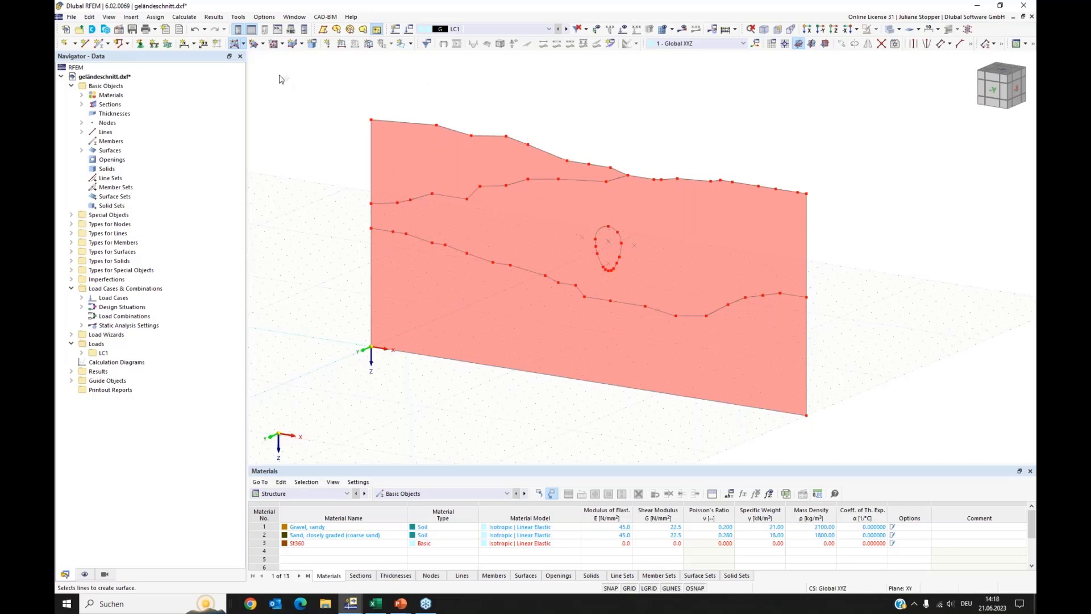
{"action": "left_click", "coordinate": [263, 45]}
{"action": "middle_click_drag", "start_coordinate": [626, 266], "coordinate": [610, 271], "text": "ctrl"}
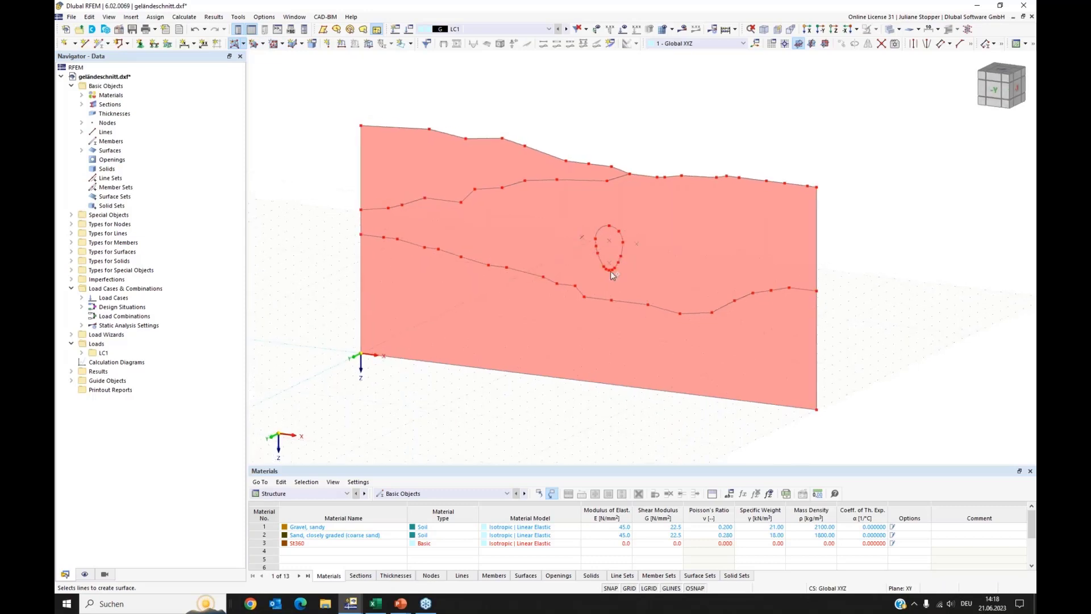
Create an opening in the middle soil layer surface from the boundary lines of the tunnel outline
{"action": "left_click", "coordinate": [282, 44]}
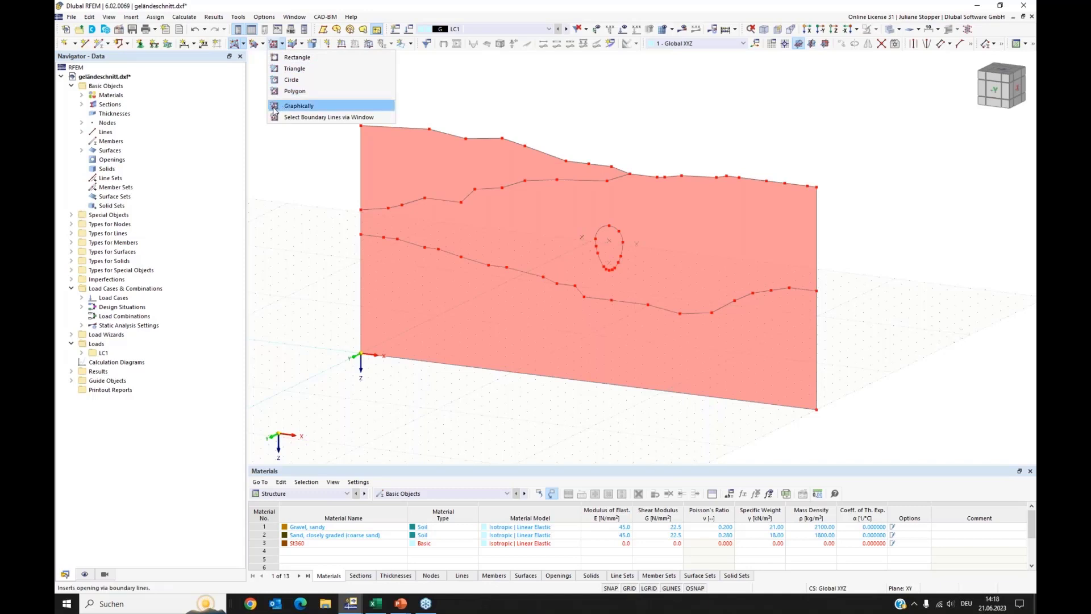
{"action": "left_click", "coordinate": [298, 106]}
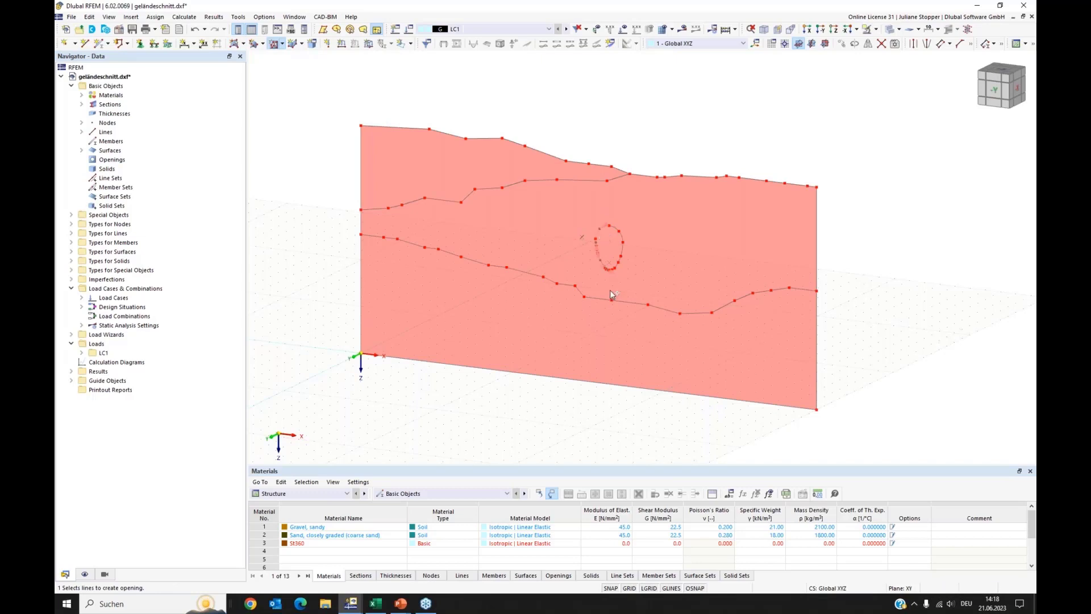
{"action": "scroll", "coordinate": [613, 269], "scroll_direction": "up", "scroll_amount": 5}
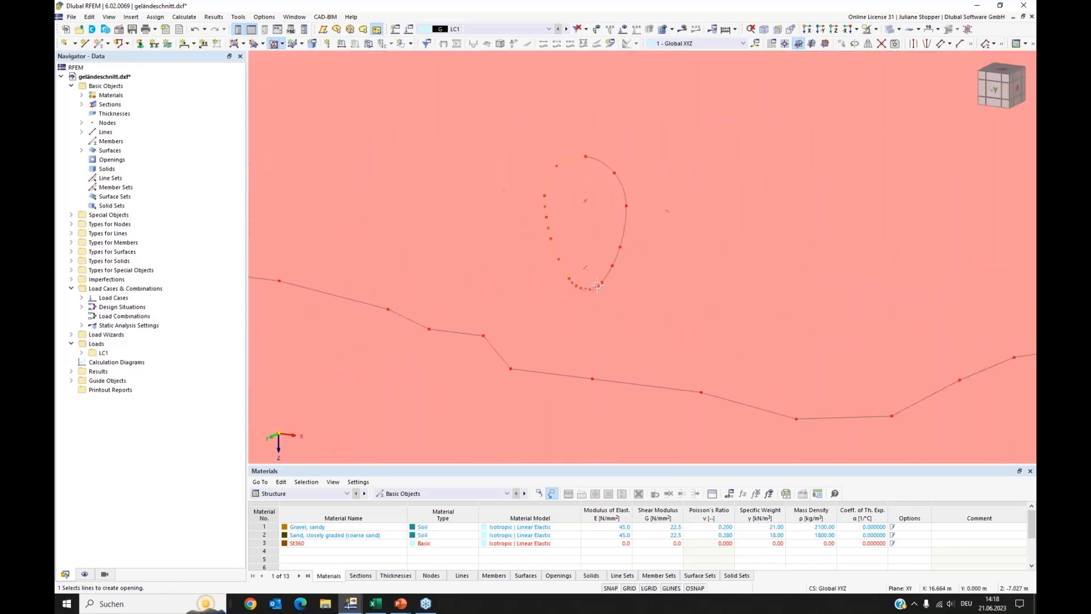
{"action": "left_click", "coordinate": [623, 239]}
{"action": "scroll", "coordinate": [589, 240], "scroll_direction": "down", "scroll_amount": 5}
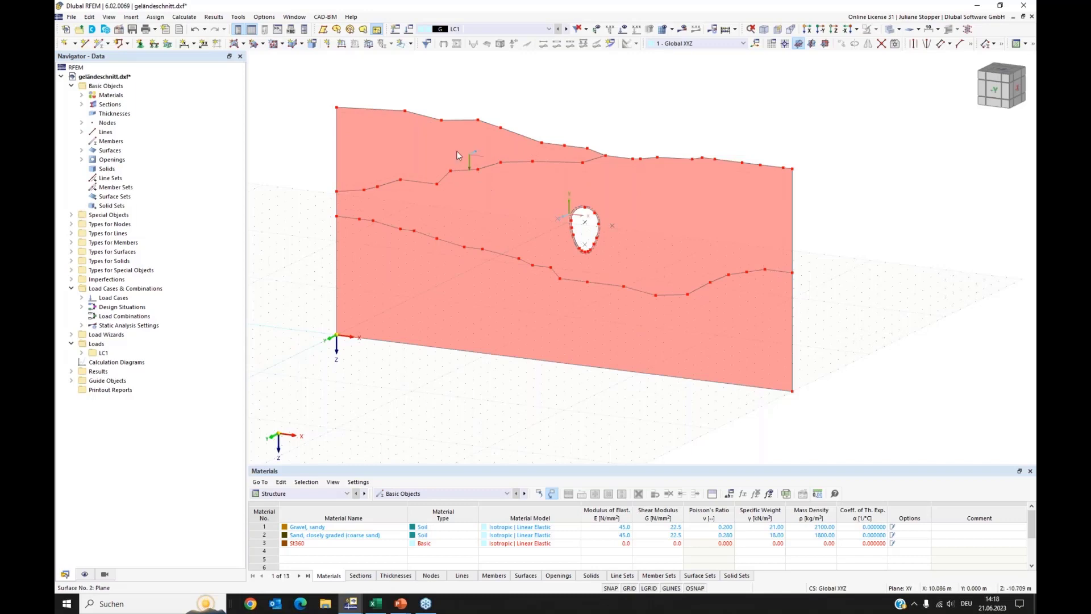
Turn on the display of the surfaces' local axis systems and compare their orientations
{"action": "right_click", "coordinate": [406, 176]}
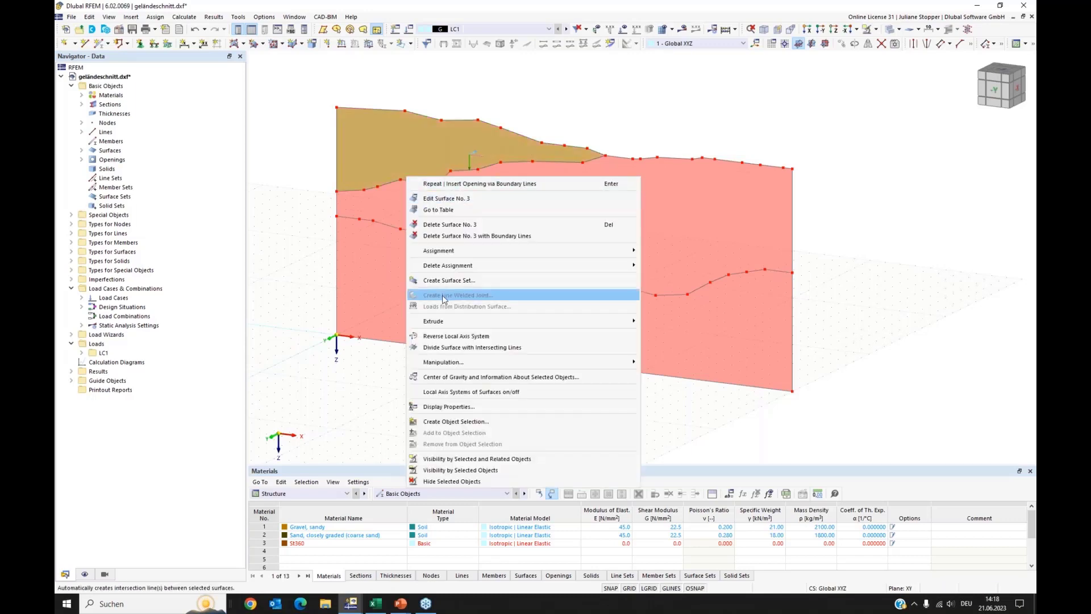
{"action": "left_click", "coordinate": [423, 393]}
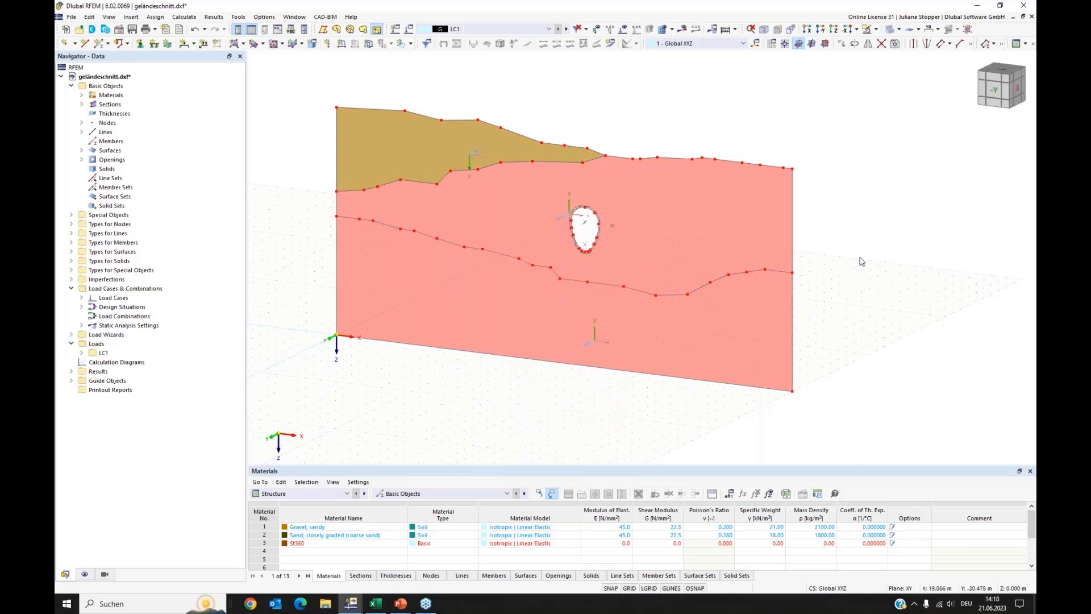
{"action": "middle_click_drag", "start_coordinate": [863, 261], "coordinate": [831, 248], "text": "ctrl"}
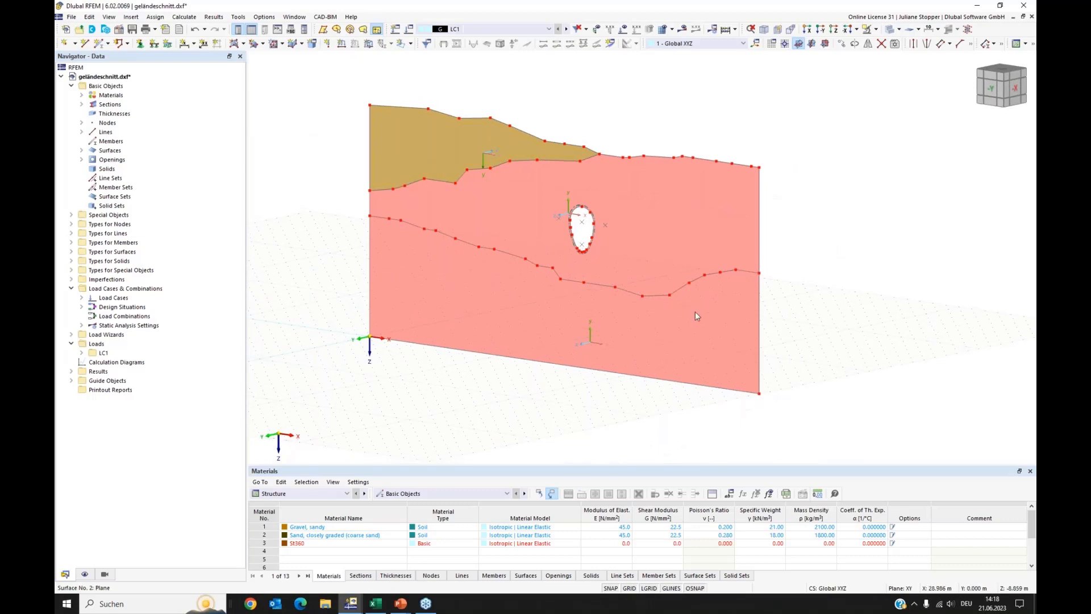
Reverse the local axis system of the uppermost soil layer surface and clear the selection
{"action": "left_click", "coordinate": [494, 155]}
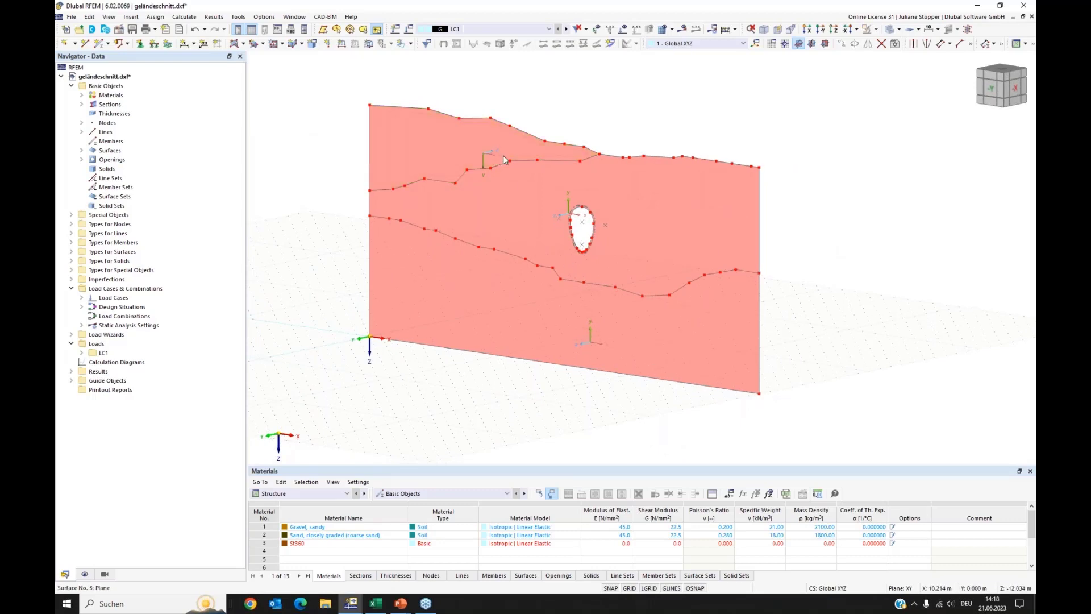
{"action": "left_click", "coordinate": [478, 126]}
{"action": "right_click", "coordinate": [477, 126]}
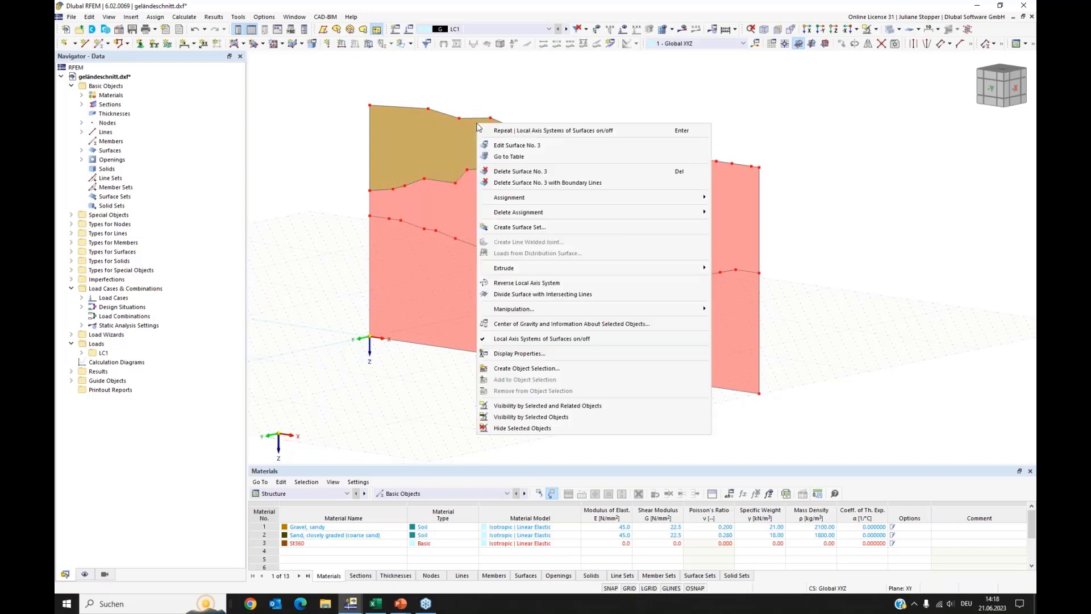
{"action": "left_click", "coordinate": [508, 283]}
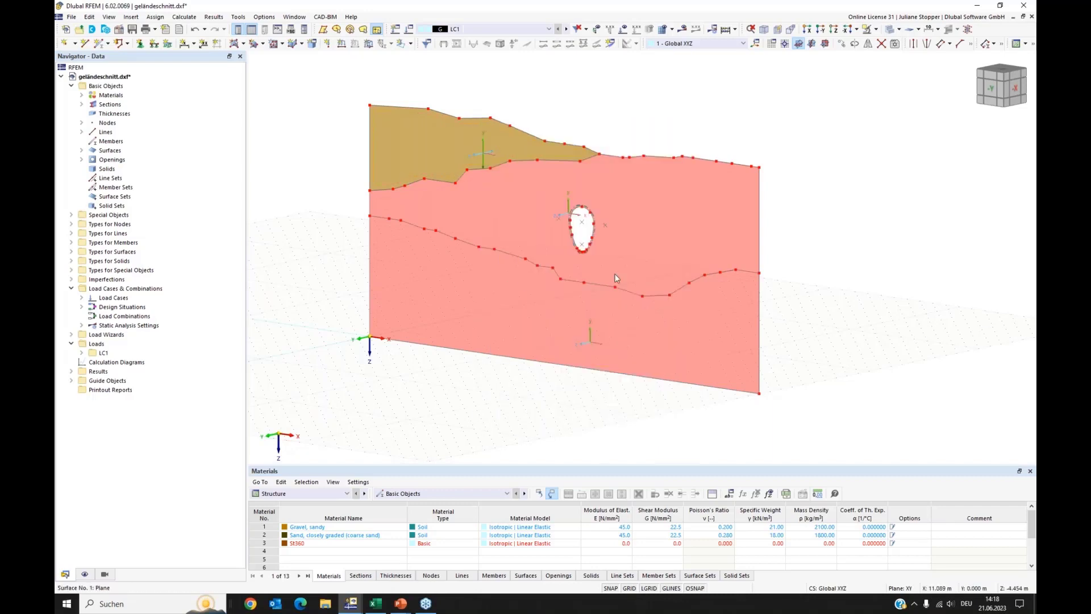
{"action": "left_click", "coordinate": [852, 292]}
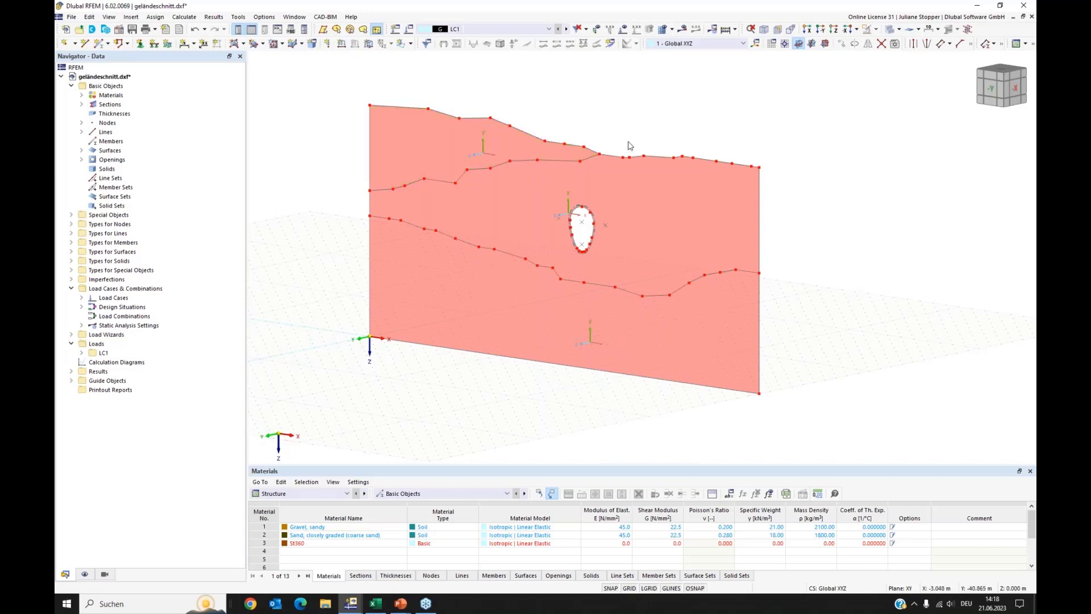
Extrude all three soil layer surfaces into solids with a height of -1.000 m and the material Gravel, sandy
{"action": "left_click_drag", "start_coordinate": [542, 97], "coordinate": [501, 396]}
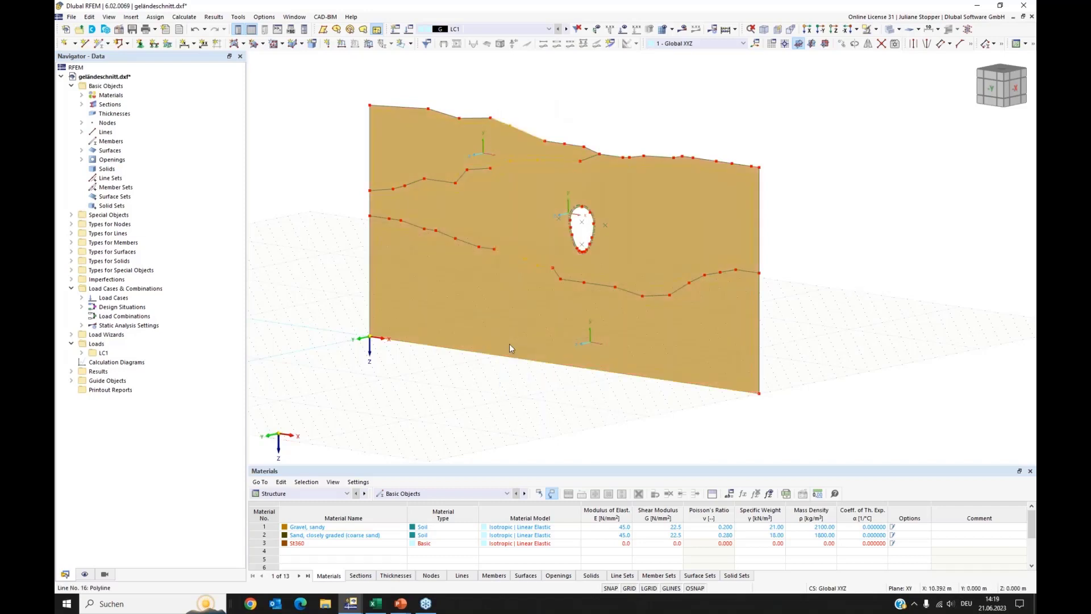
{"action": "right_click", "coordinate": [515, 266]}
{"action": "mouse_move", "coordinate": [628, 311]}
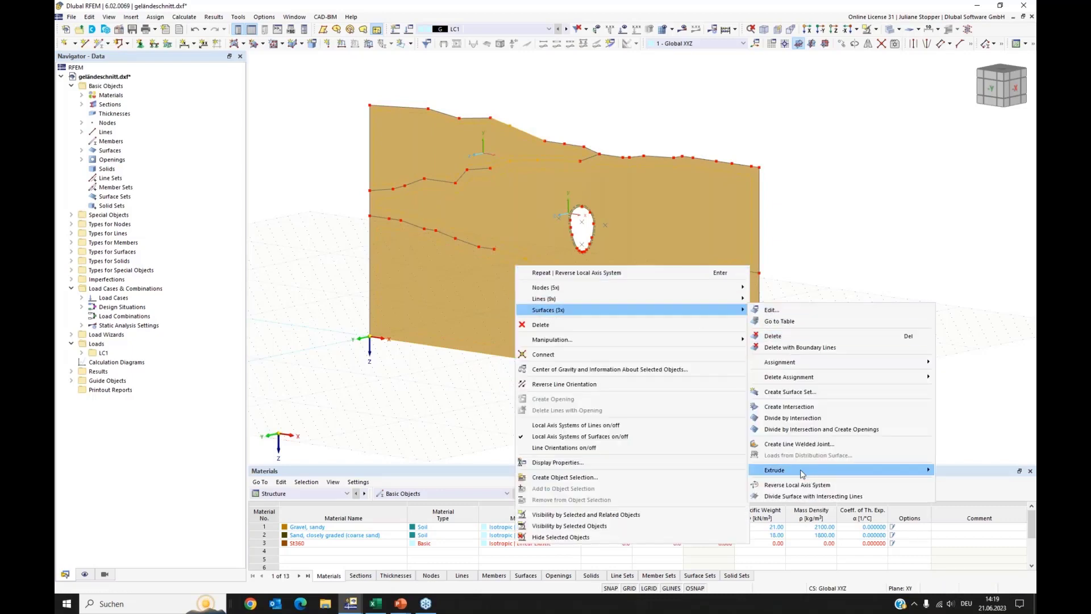
{"action": "mouse_move", "coordinate": [802, 473]}
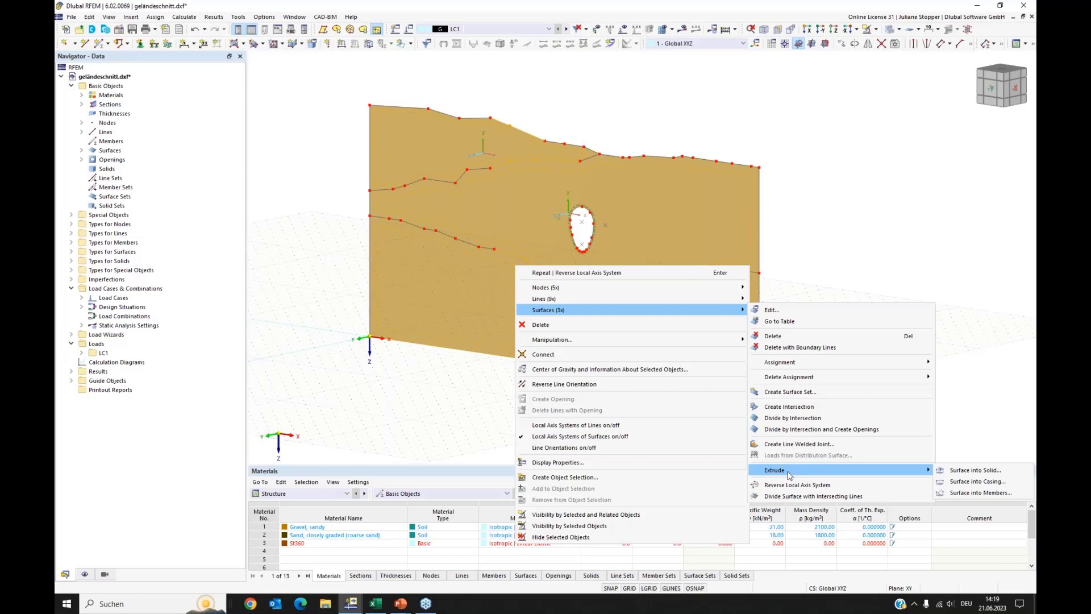
{"action": "left_click", "coordinate": [956, 475]}
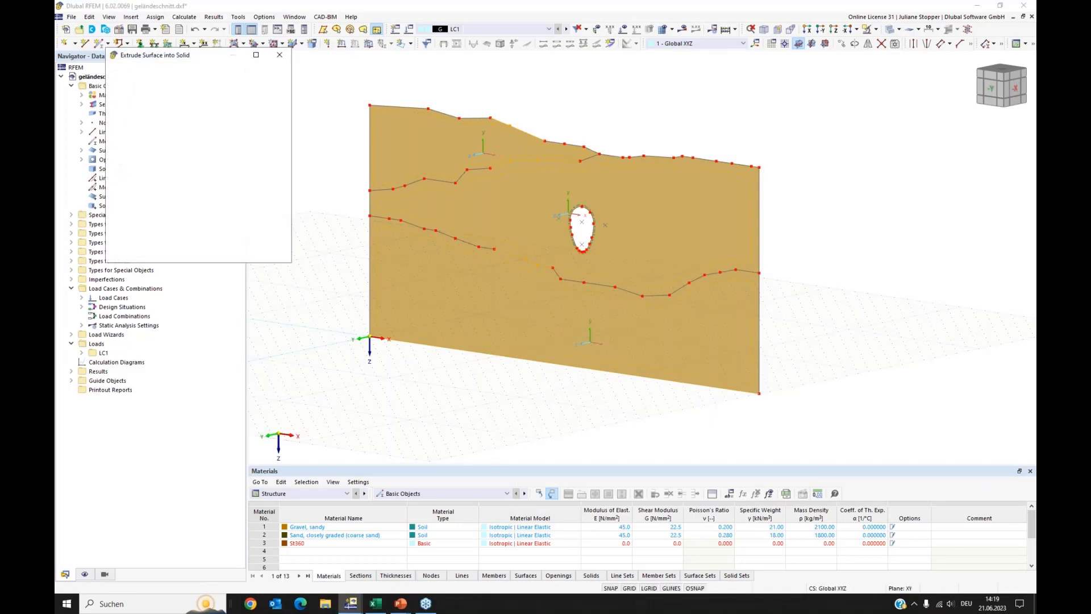
{"action": "left_click", "coordinate": [584, 137]}
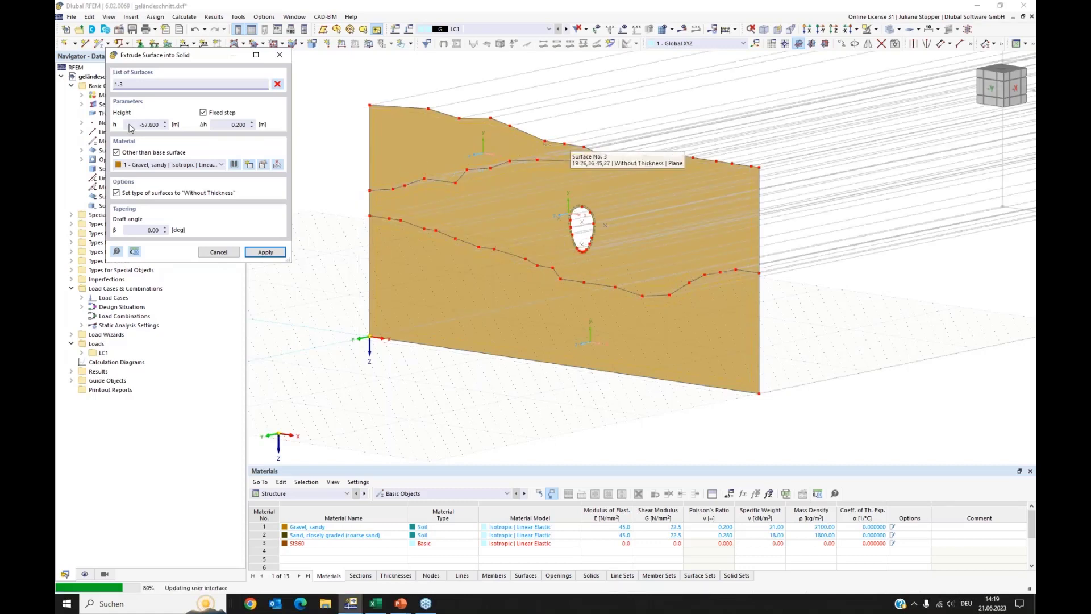
{"action": "left_click_drag", "start_coordinate": [133, 125], "coordinate": [169, 124]}
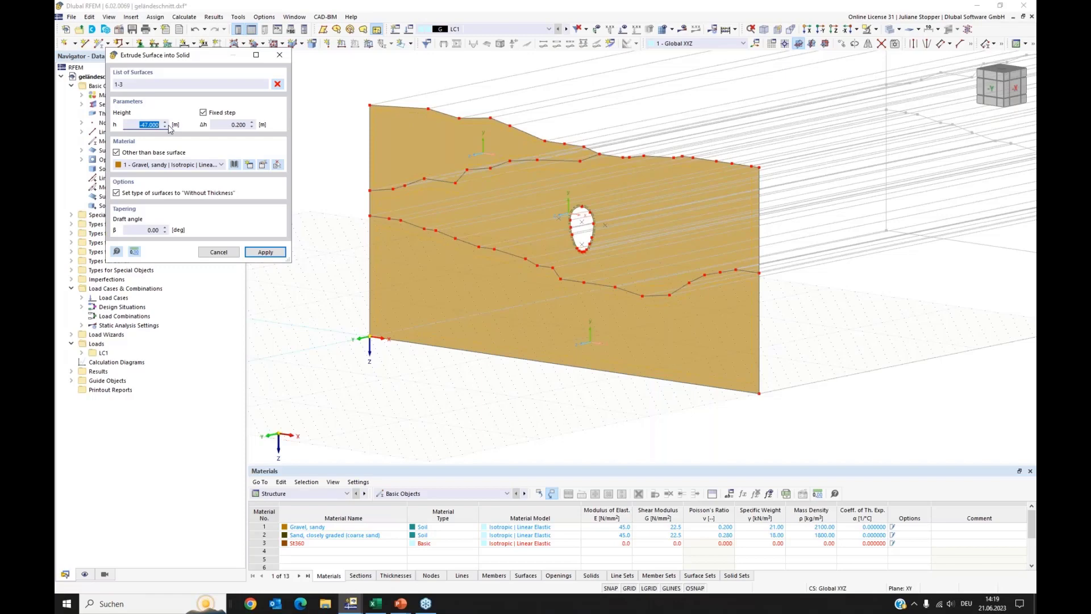
{"action": "key", "text": "BackSpace"}
{"action": "left_click", "coordinate": [260, 255]}
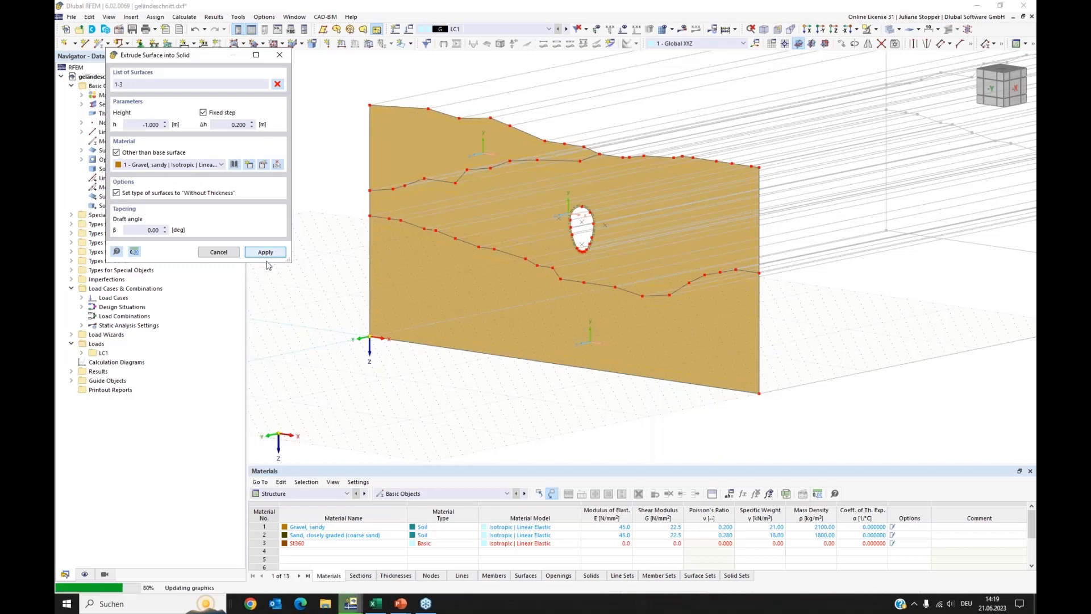
{"action": "left_click", "coordinate": [278, 55]}
Turn off the display of the surfaces' local axis systems and view the extruded terrain section
{"action": "right_click", "coordinate": [427, 241]}
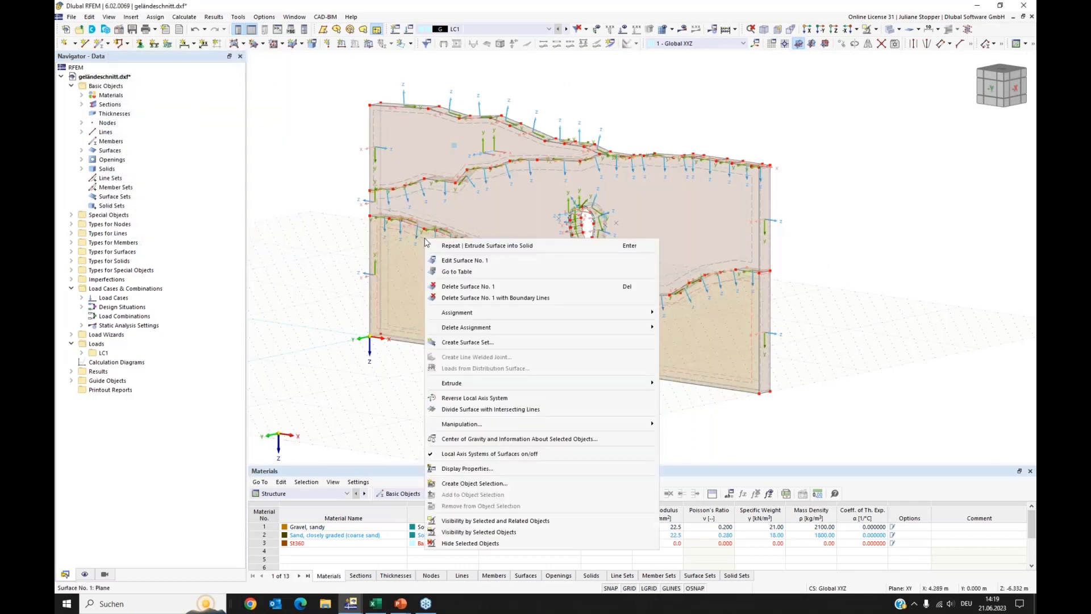
{"action": "left_click", "coordinate": [432, 454]}
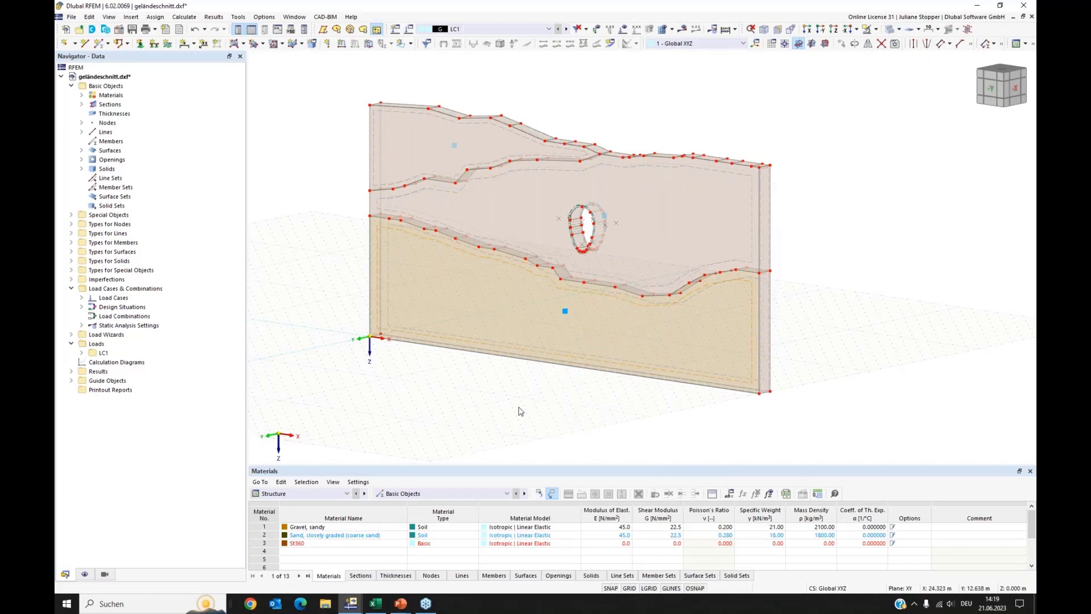
{"action": "middle_click_drag", "start_coordinate": [344, 349], "coordinate": [390, 345], "text": "ctrl"}
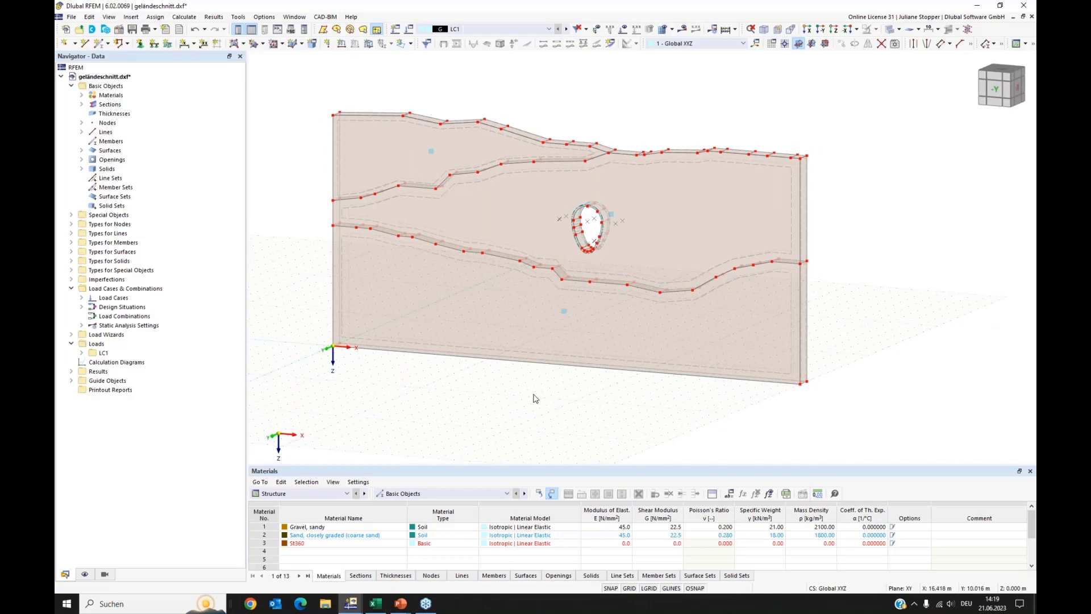
{"action": "middle_click_drag", "start_coordinate": [461, 396], "coordinate": [465, 395], "text": "ctrl"}
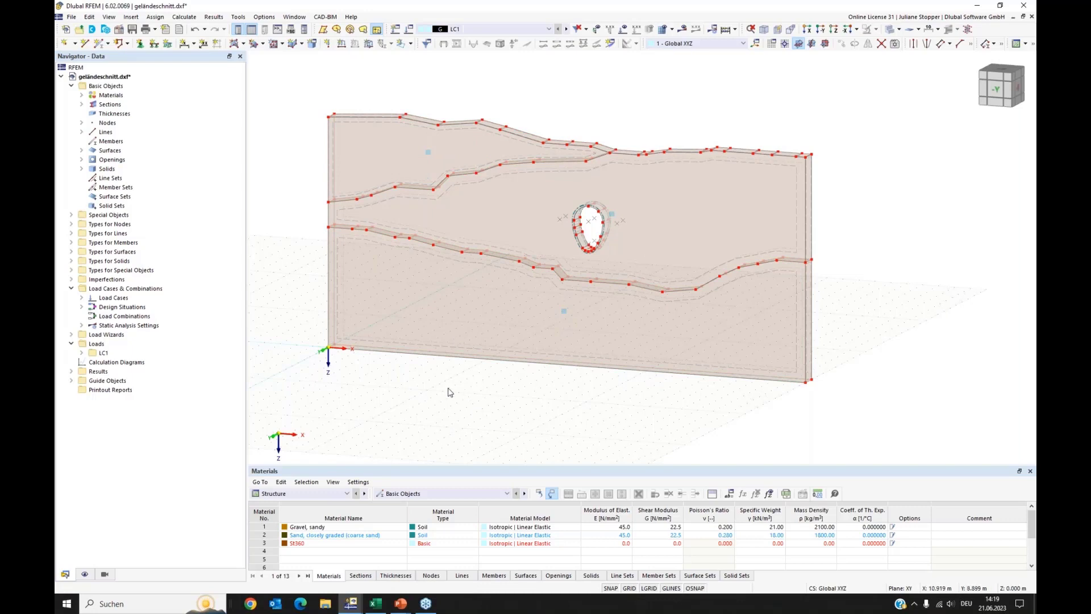
{"action": "middle_click_drag", "start_coordinate": [450, 393], "coordinate": [427, 389], "text": "ctrl"}
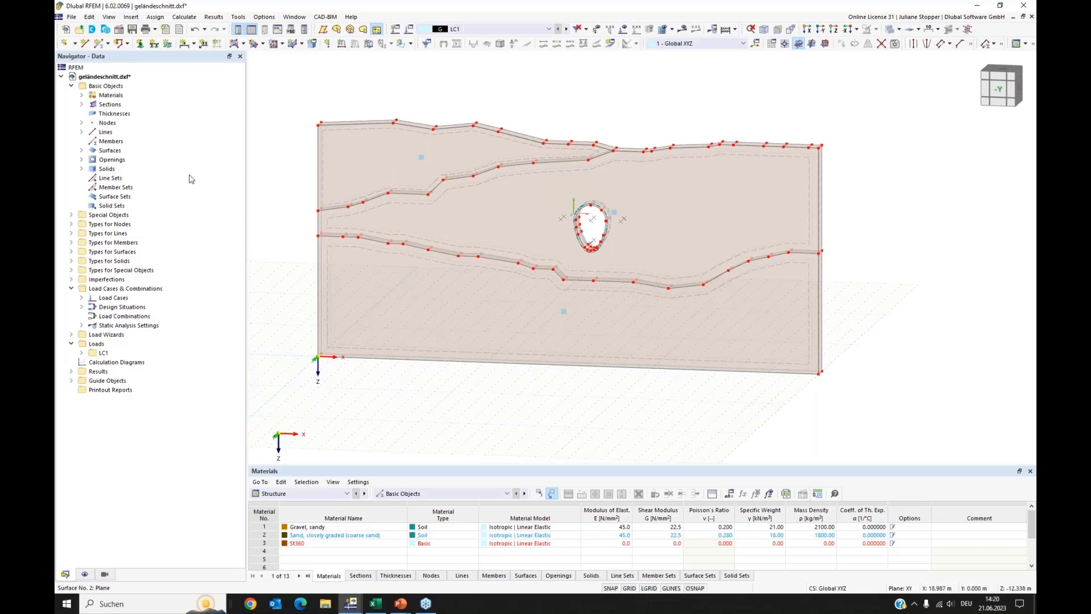
List the solids, enlarge the materials table, and copy cells B3:J6 from Materialien.xlsx in Excel
{"action": "left_click", "coordinate": [81, 170]}
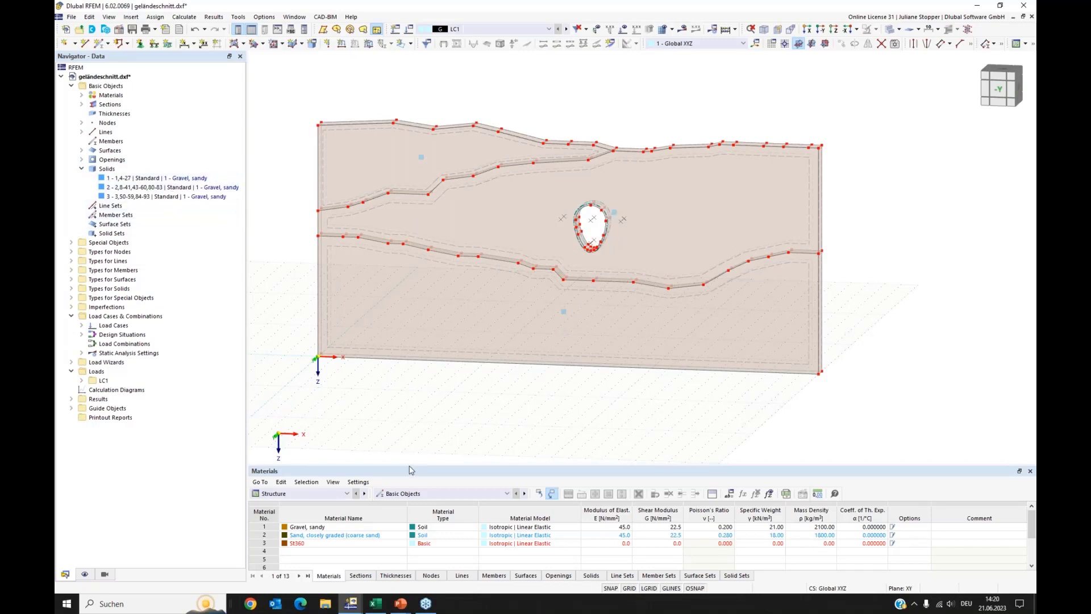
{"action": "left_click_drag", "start_coordinate": [408, 465], "coordinate": [409, 391]}
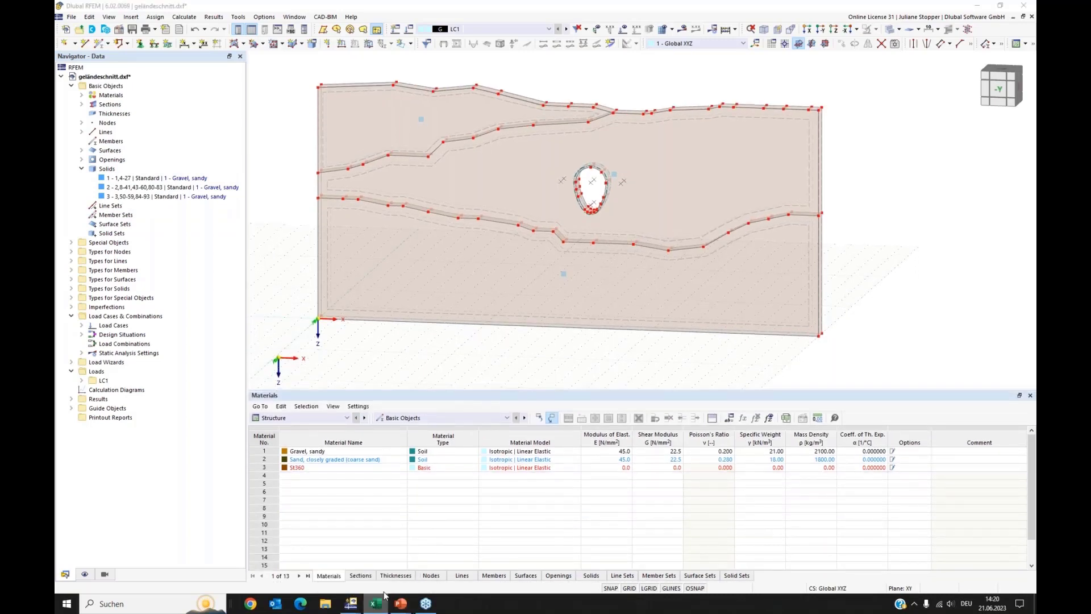
{"action": "left_click", "coordinate": [374, 606]}
{"action": "key", "text": "Escape"}
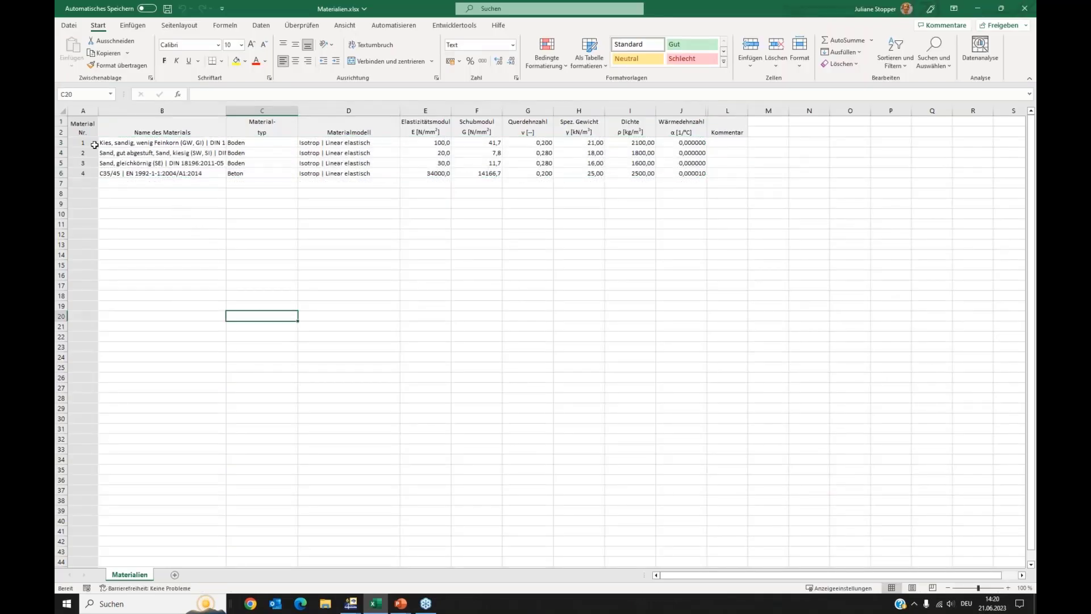
{"action": "left_click_drag", "start_coordinate": [100, 143], "coordinate": [671, 173]}
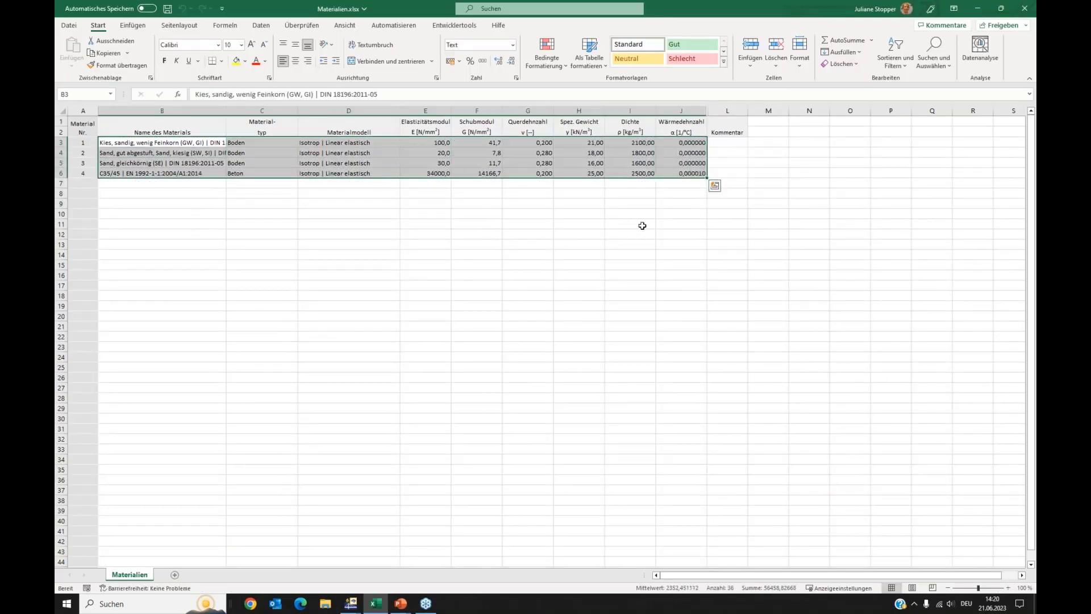
{"action": "key", "text": "ctrl+c"}
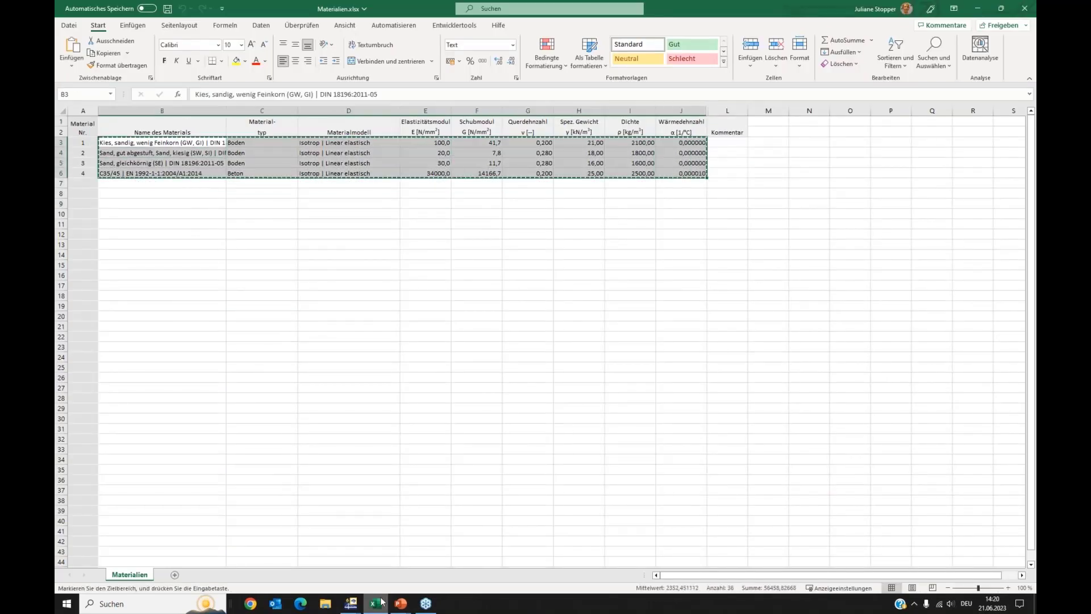
Switch back to the geländeschnitt model in RFEM and paste the copied materials into the materials table starting at row 2
{"action": "left_click", "coordinate": [351, 605]}
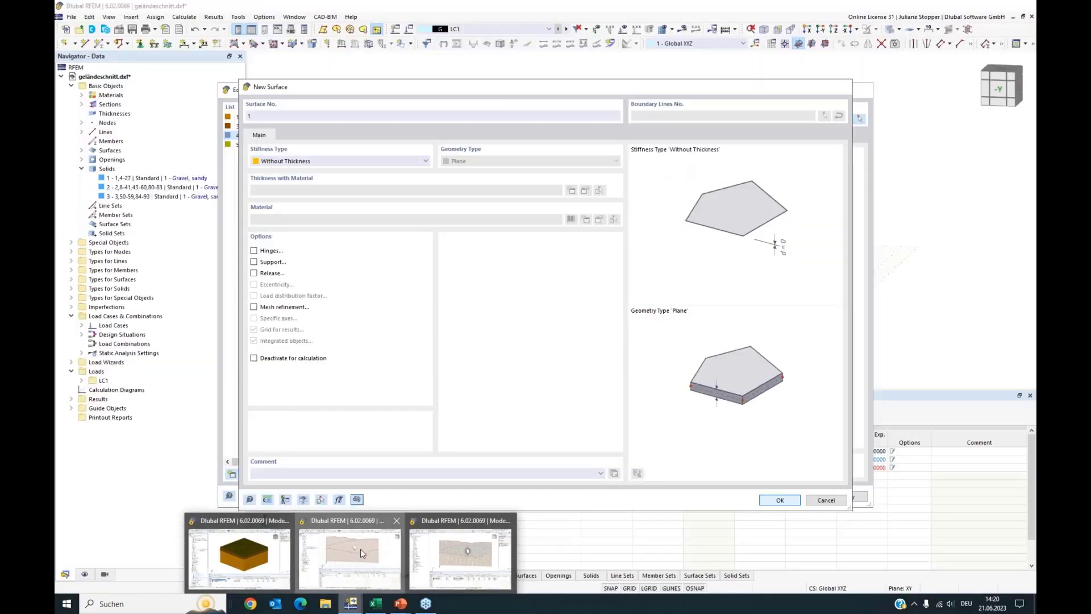
{"action": "left_click", "coordinate": [361, 548]}
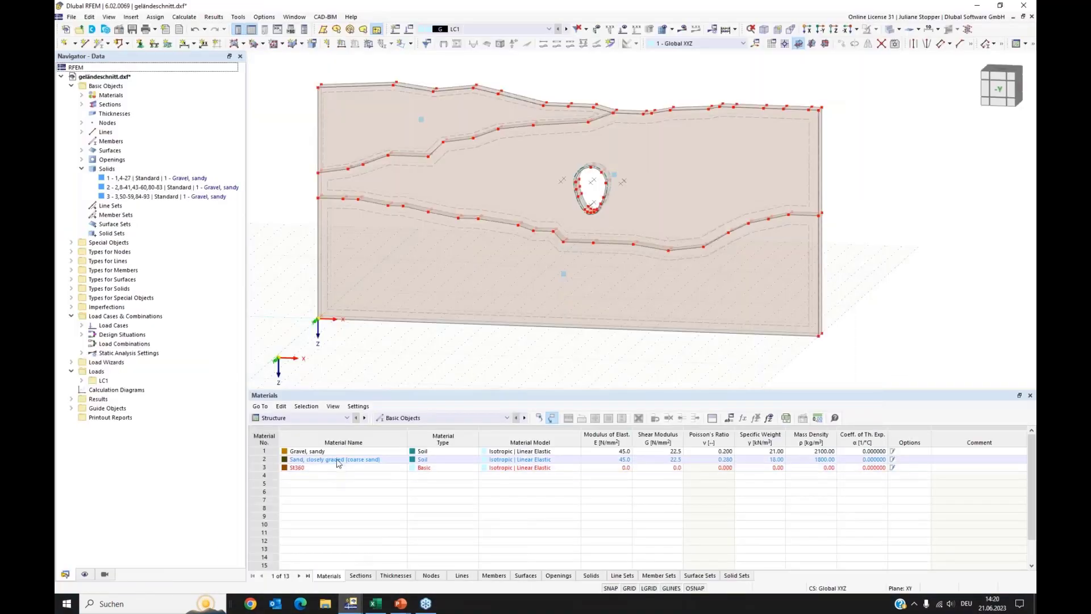
{"action": "left_click", "coordinate": [337, 460]}
{"action": "key", "text": "ctrl+v"}
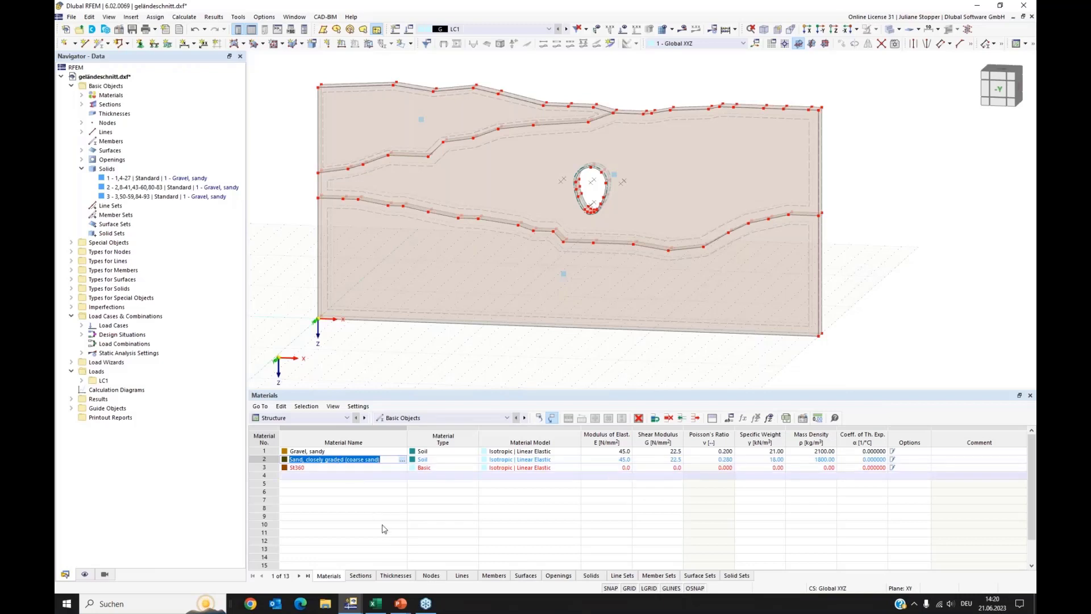
{"action": "left_click", "coordinate": [634, 359]}
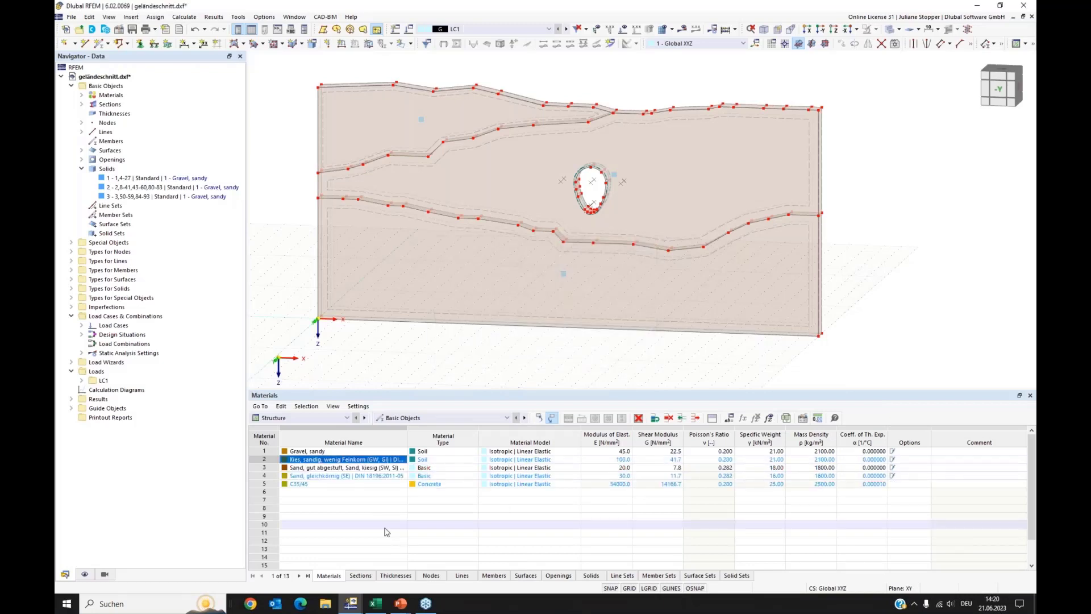
{"action": "key", "text": "Escape"}
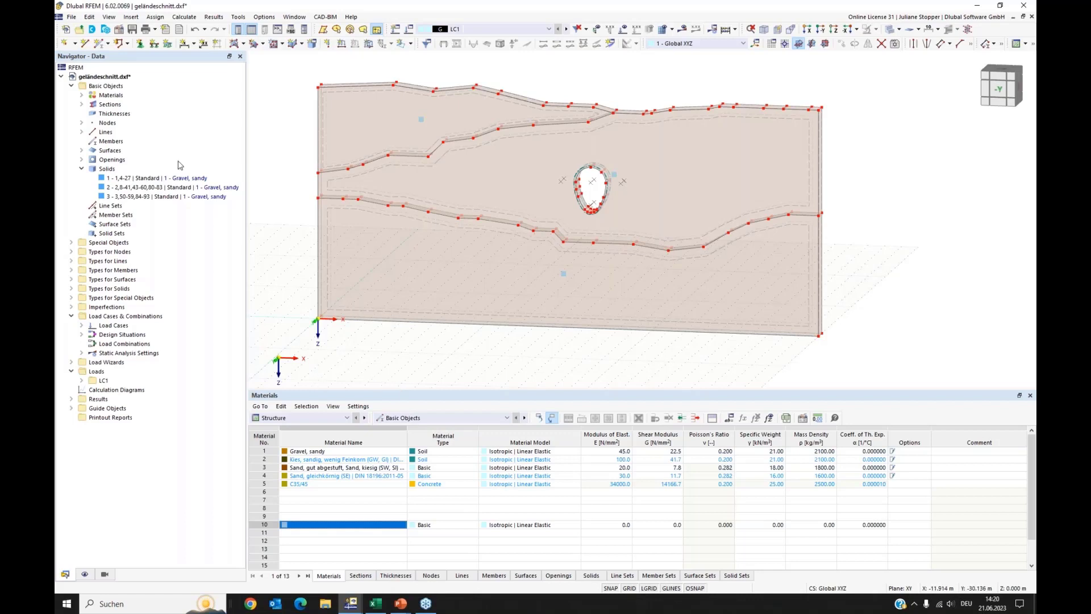
Activate the Geotechnical Analysis add-on in the base data of the geländeschnitt model
{"action": "left_click", "coordinate": [101, 77]}
{"action": "right_click", "coordinate": [99, 78]}
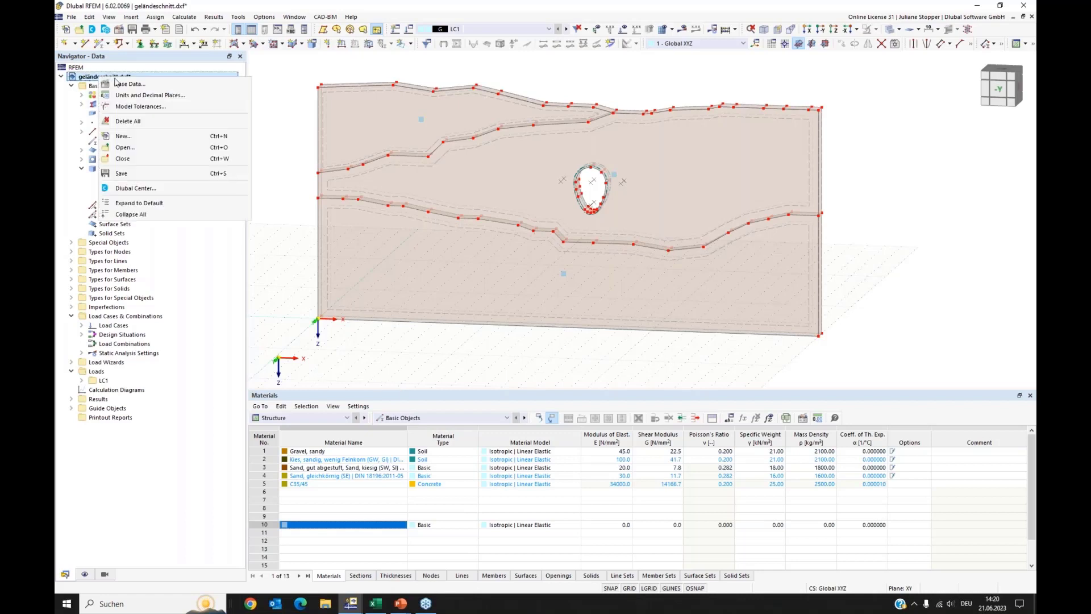
{"action": "left_click", "coordinate": [122, 84]}
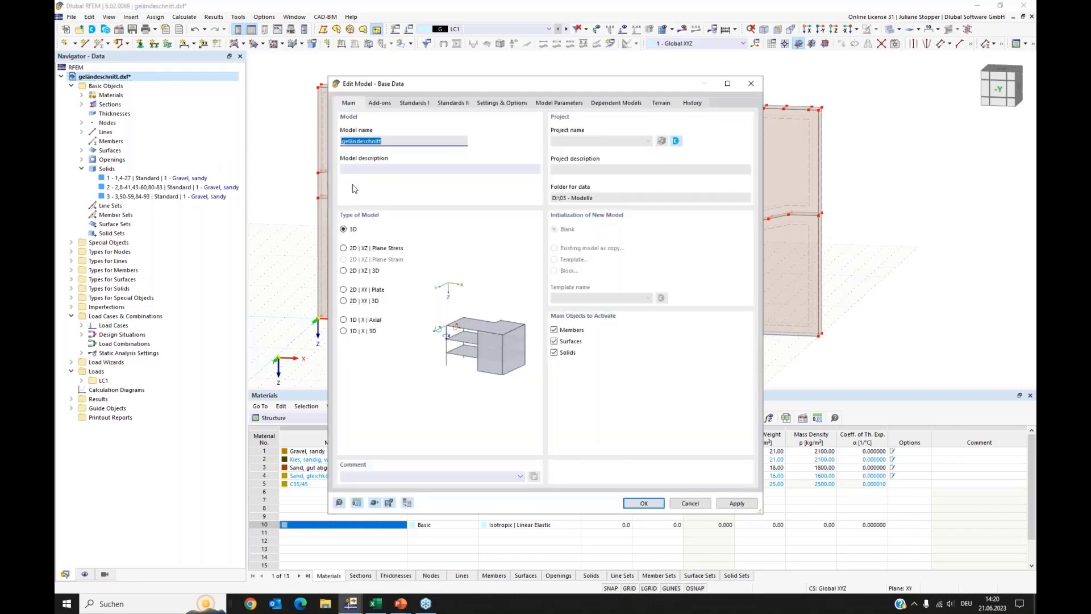
{"action": "left_click", "coordinate": [379, 105]}
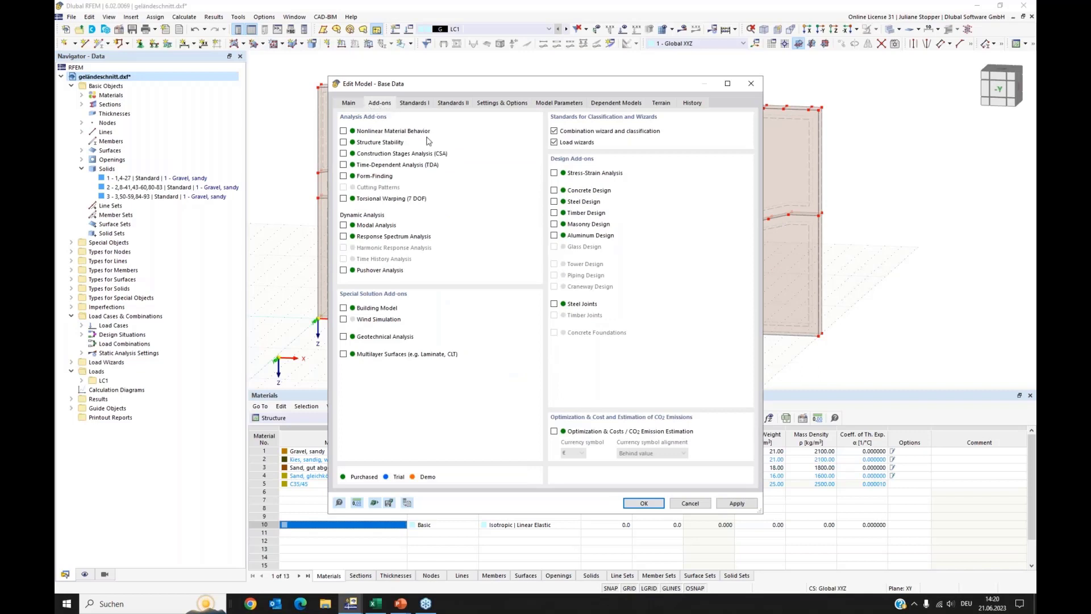
{"action": "left_click", "coordinate": [343, 337]}
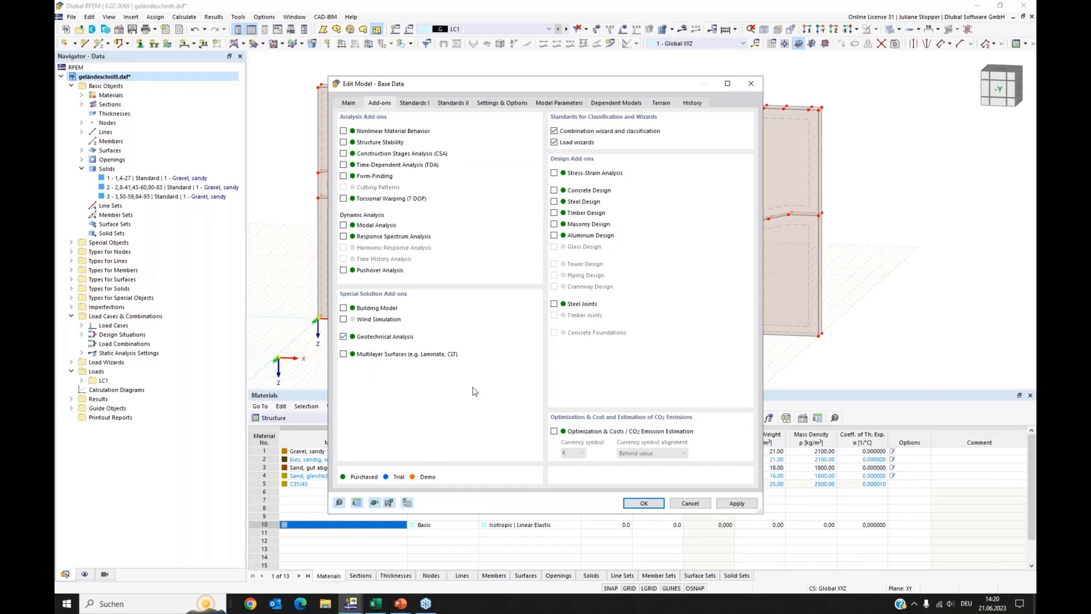
{"action": "left_click", "coordinate": [634, 503]}
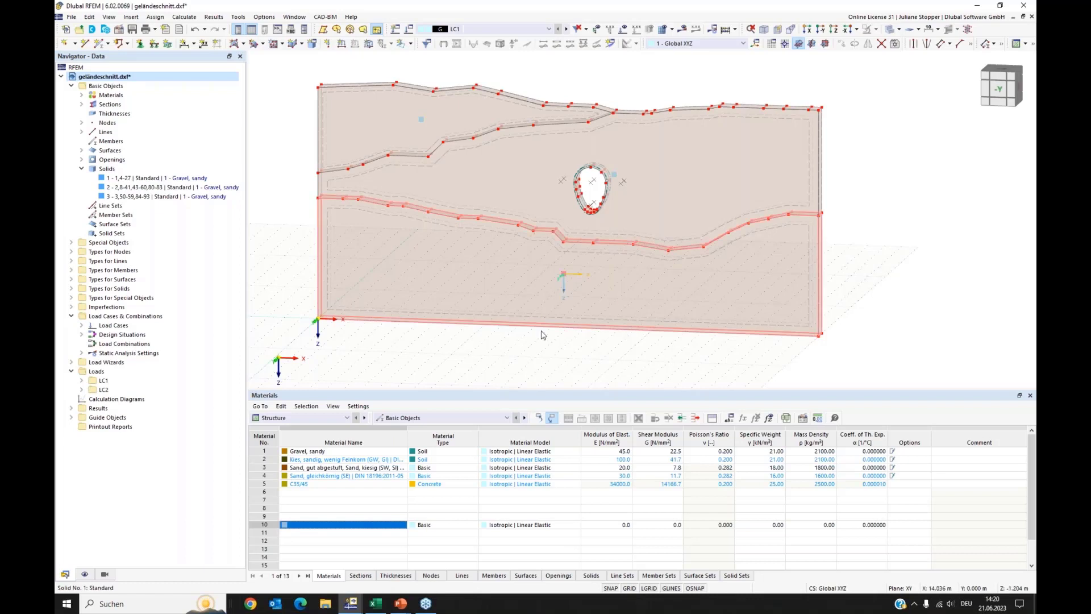
Change the lowest layer's solid No. 1 to the solid type Soil with material 1 - Gravel, sandy
{"action": "double_click", "coordinate": [511, 354]}
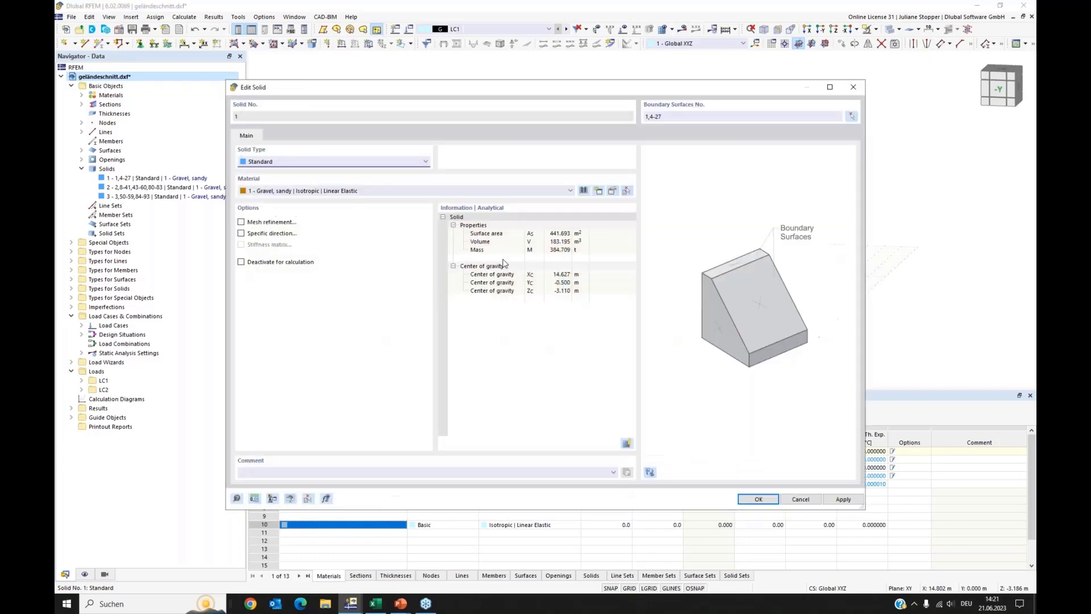
{"action": "left_click", "coordinate": [279, 164]}
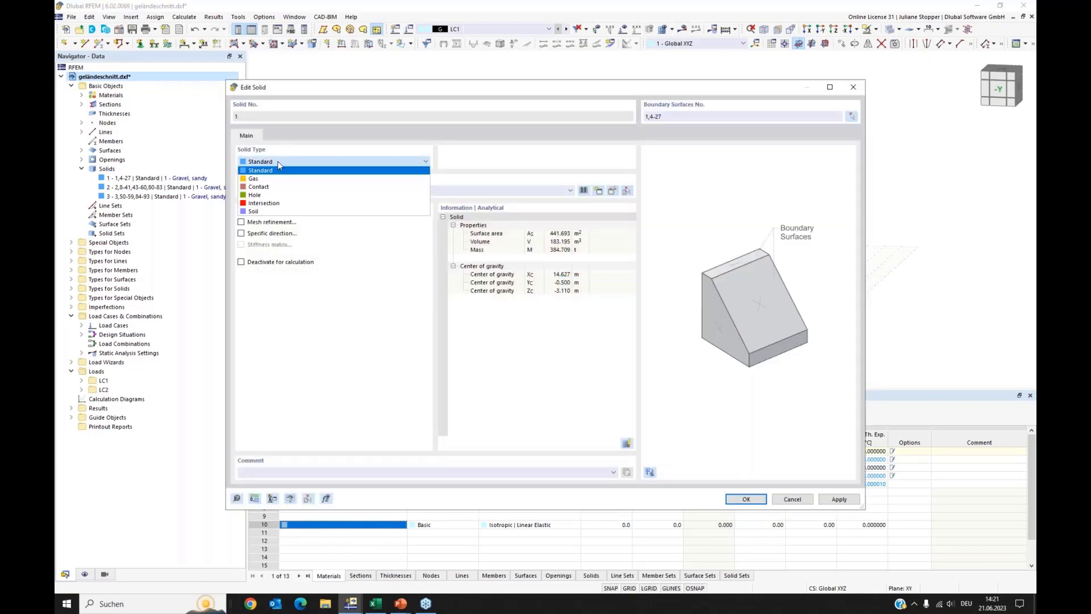
{"action": "left_click", "coordinate": [255, 212]}
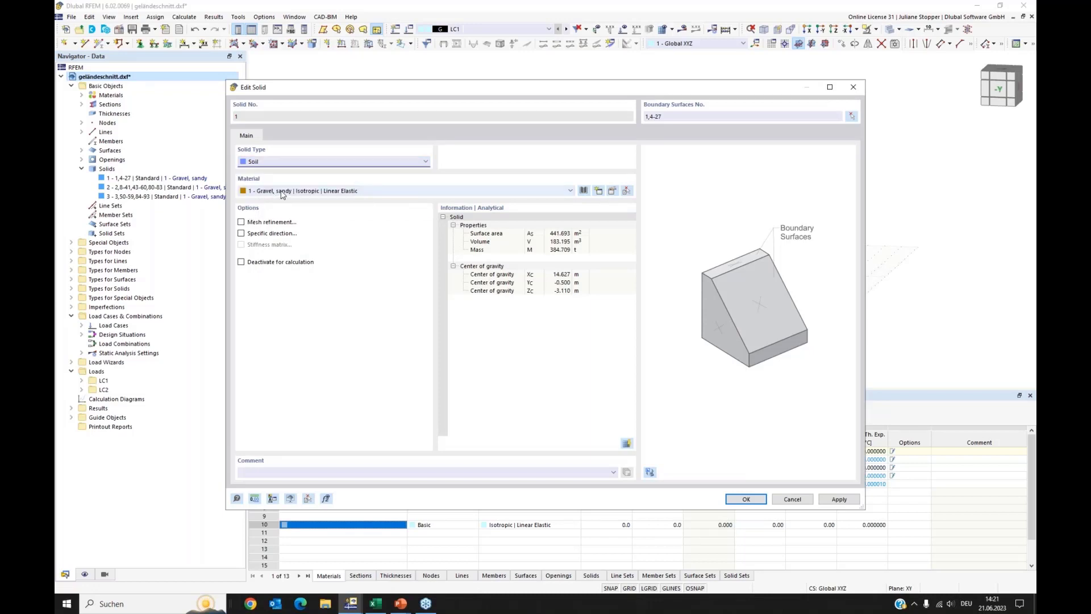
{"action": "left_click", "coordinate": [282, 191]}
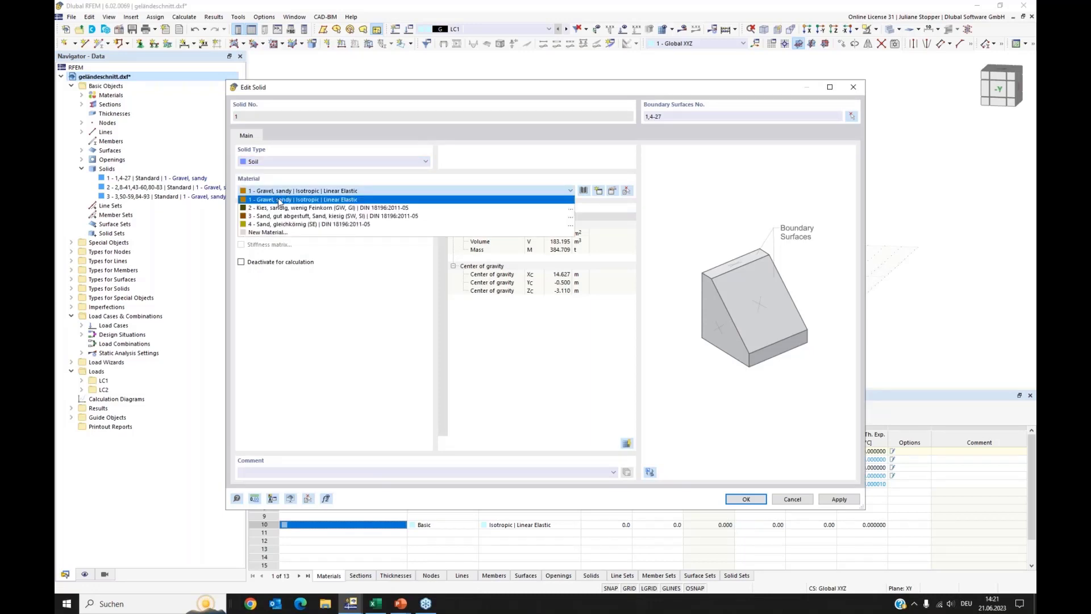
{"action": "left_click", "coordinate": [280, 200]}
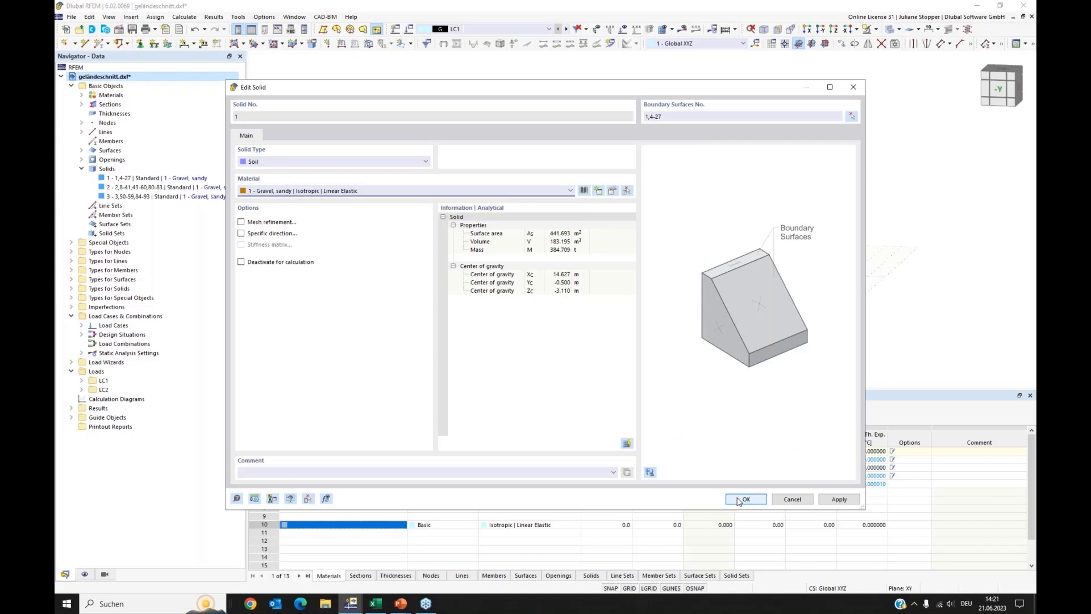
{"action": "key", "text": "Return"}
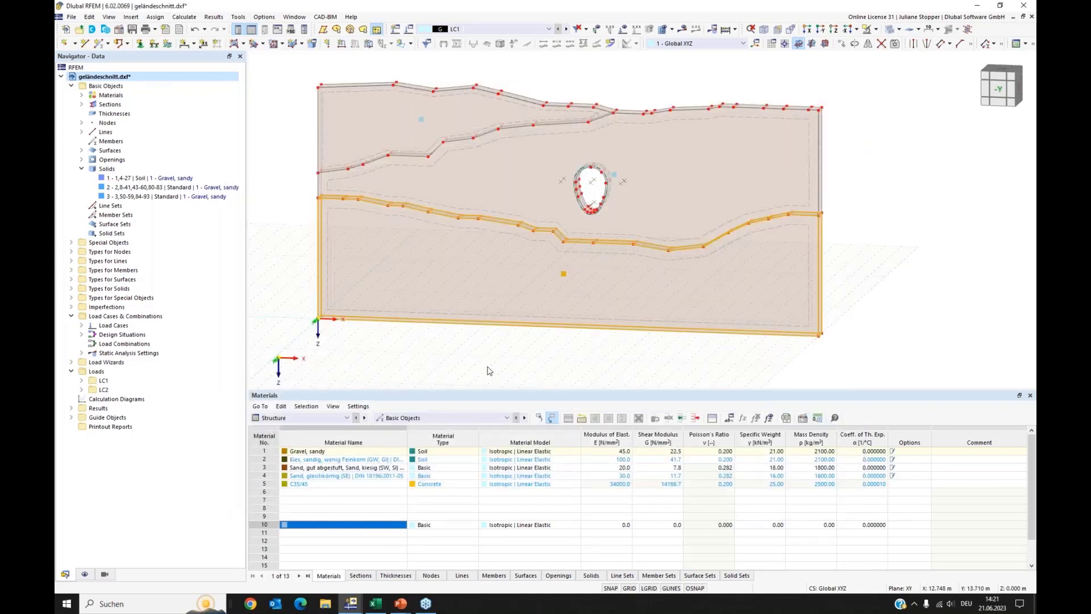
Assign material 3 - Sand, gut abgestuft, Sand, kiesig (SW, SI) and the solid type Soil to the middle solid containing the tunnel
{"action": "double_click", "coordinate": [614, 175]}
{"action": "left_click", "coordinate": [373, 191]}
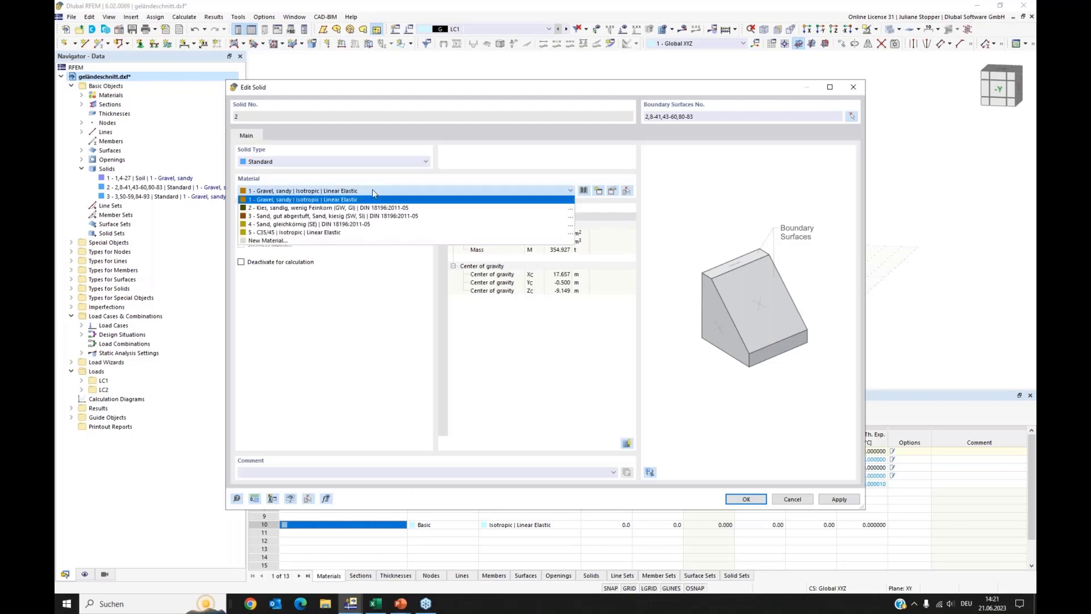
{"action": "left_click", "coordinate": [361, 217]}
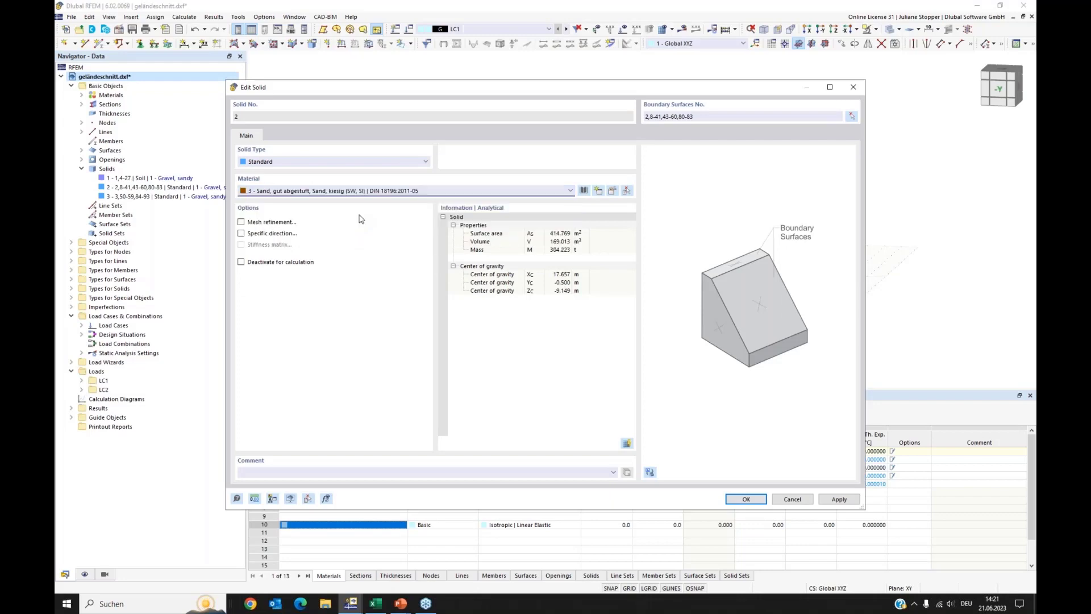
{"action": "left_click", "coordinate": [746, 500]}
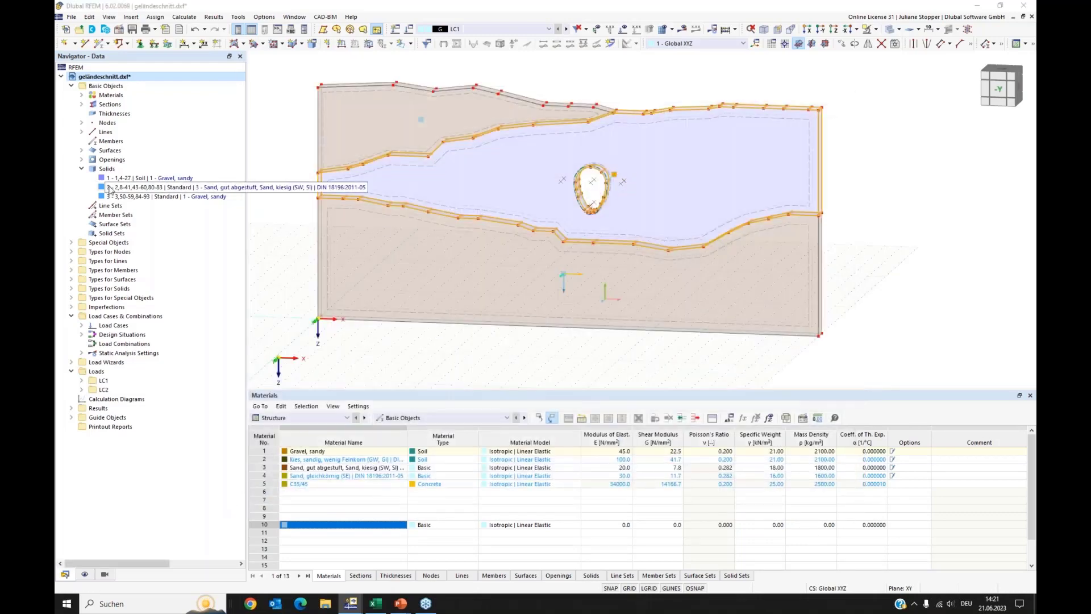
{"action": "double_click", "coordinate": [136, 187]}
{"action": "left_click", "coordinate": [264, 162]}
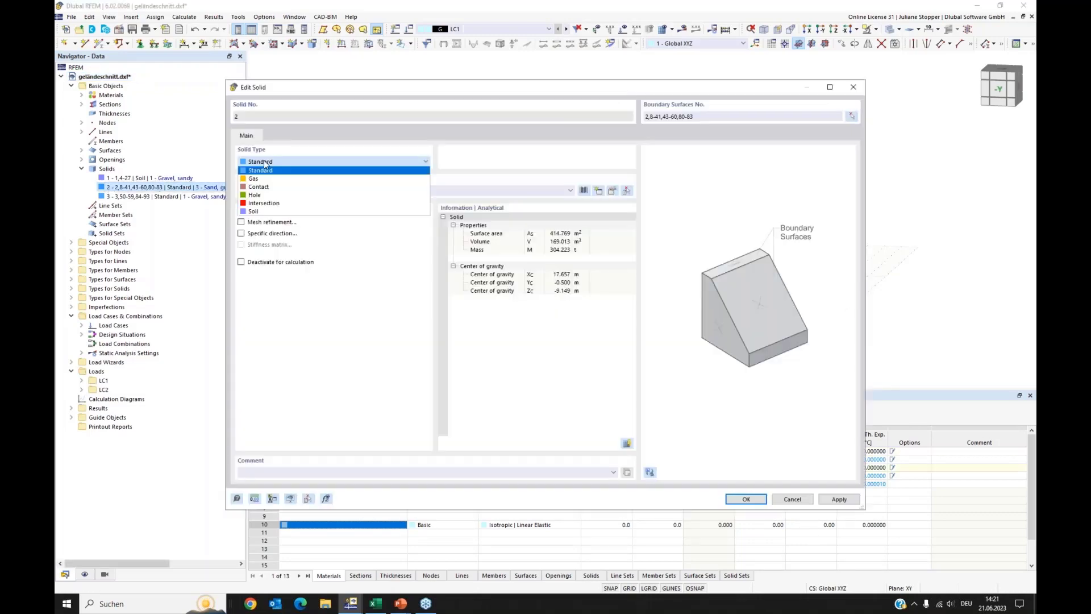
{"action": "left_click", "coordinate": [256, 211]}
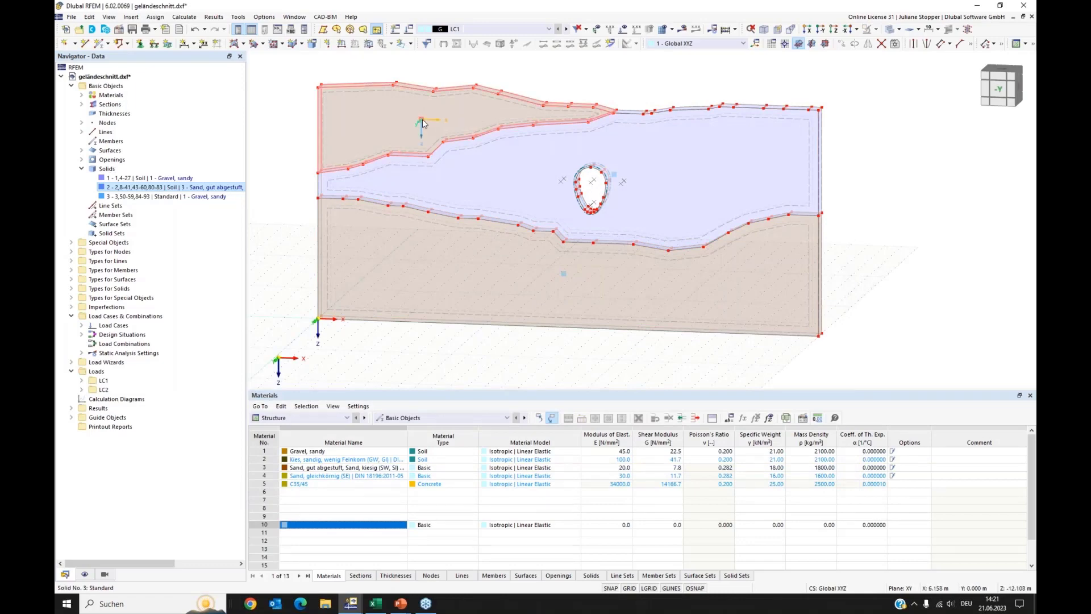
Change the uppermost layer's solid No. 3 to the solid type Soil with material 4 - Sand, gleichkörnig (SE)
{"action": "mouse_move", "coordinate": [424, 123]}
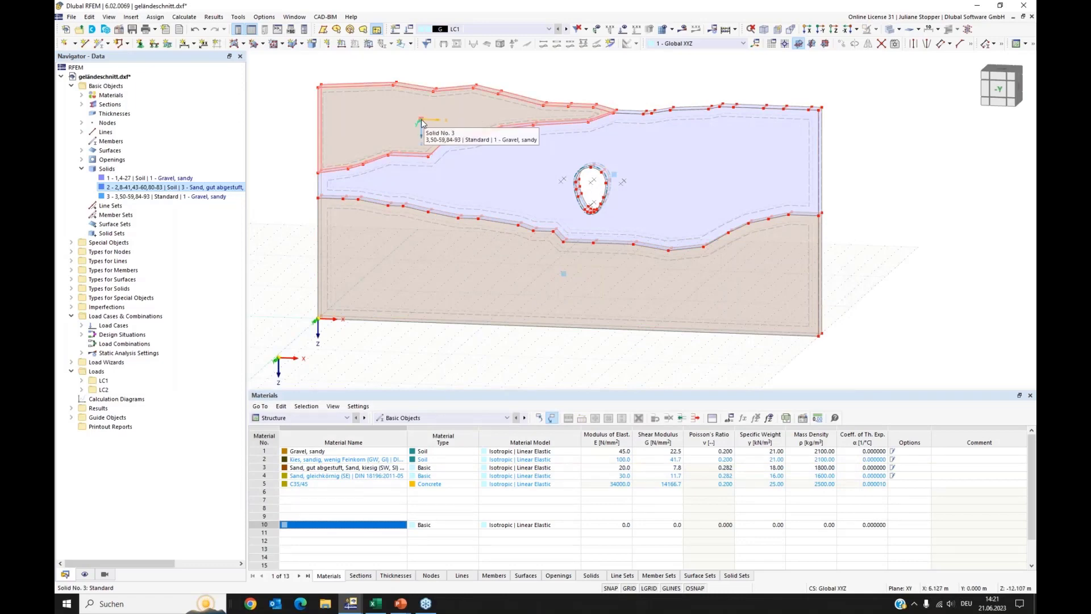
{"action": "double_click", "coordinate": [421, 123]}
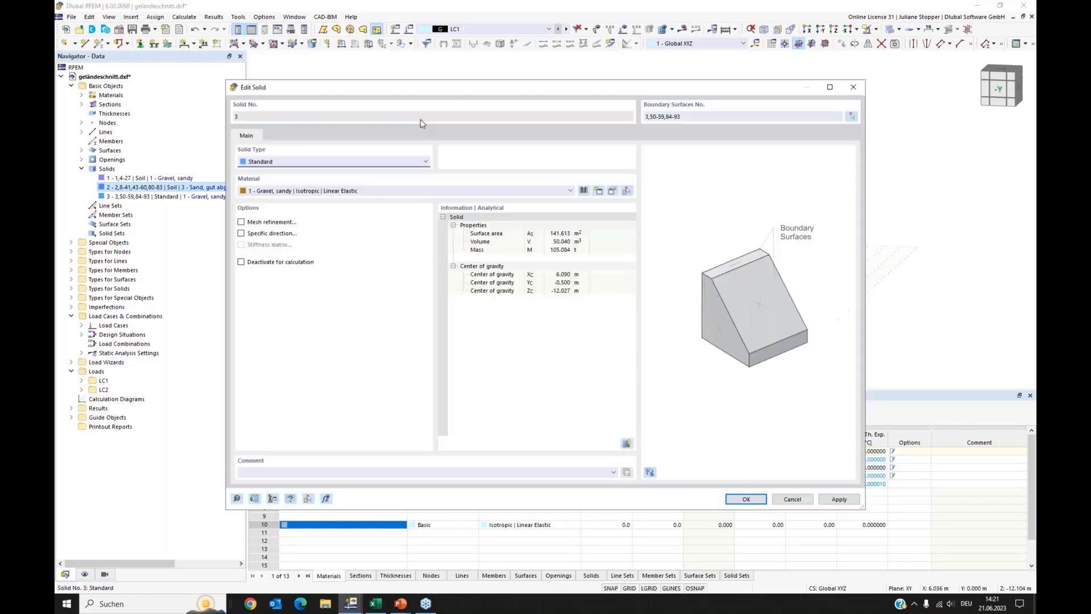
{"action": "left_click", "coordinate": [337, 162]}
{"action": "left_click", "coordinate": [290, 210]}
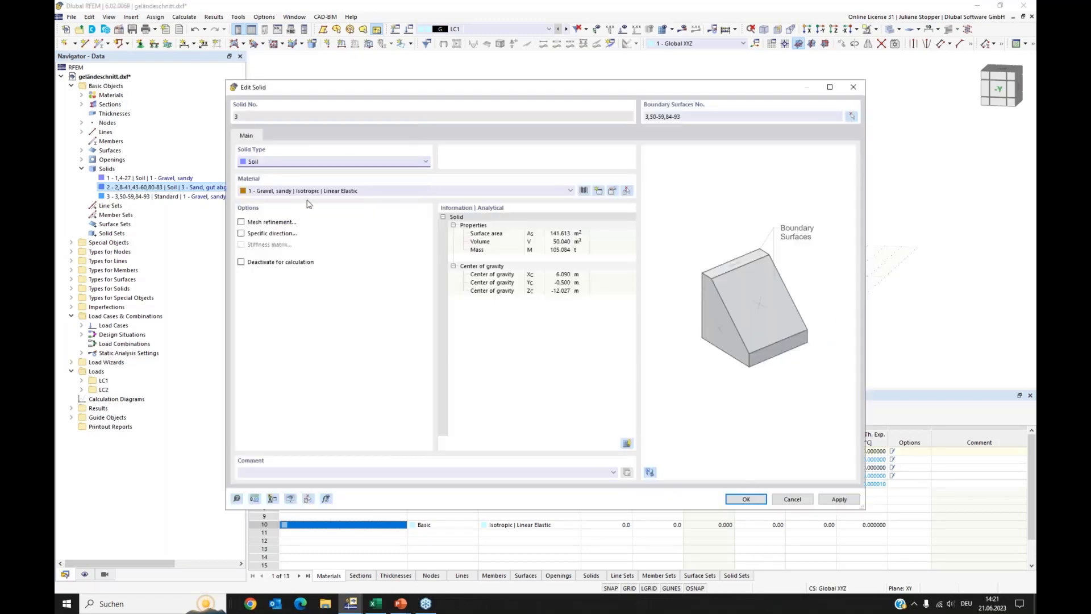
{"action": "left_click", "coordinate": [319, 190]}
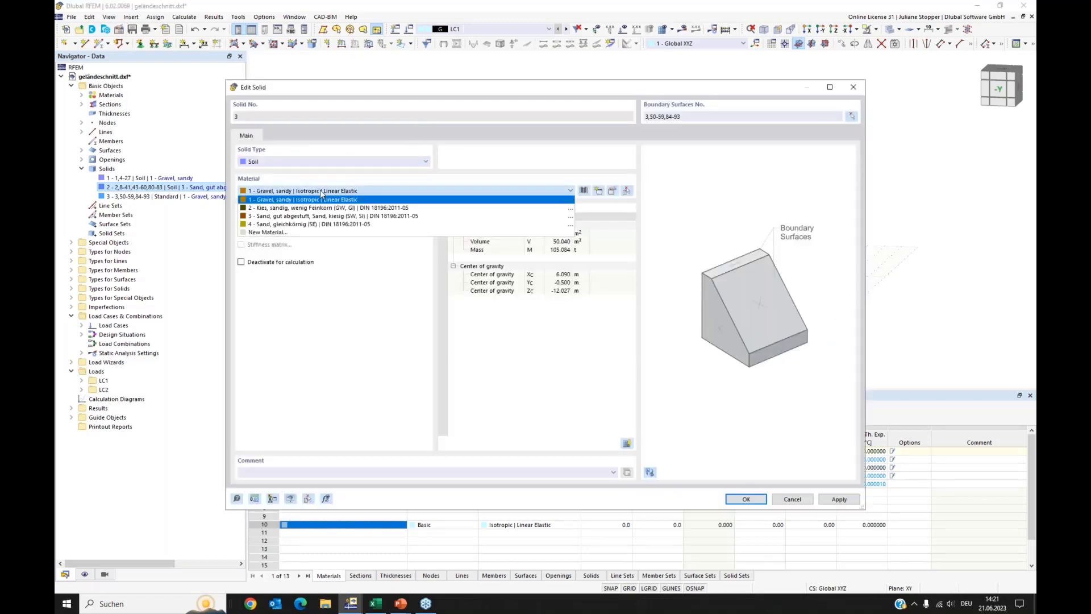
{"action": "left_click", "coordinate": [319, 224]}
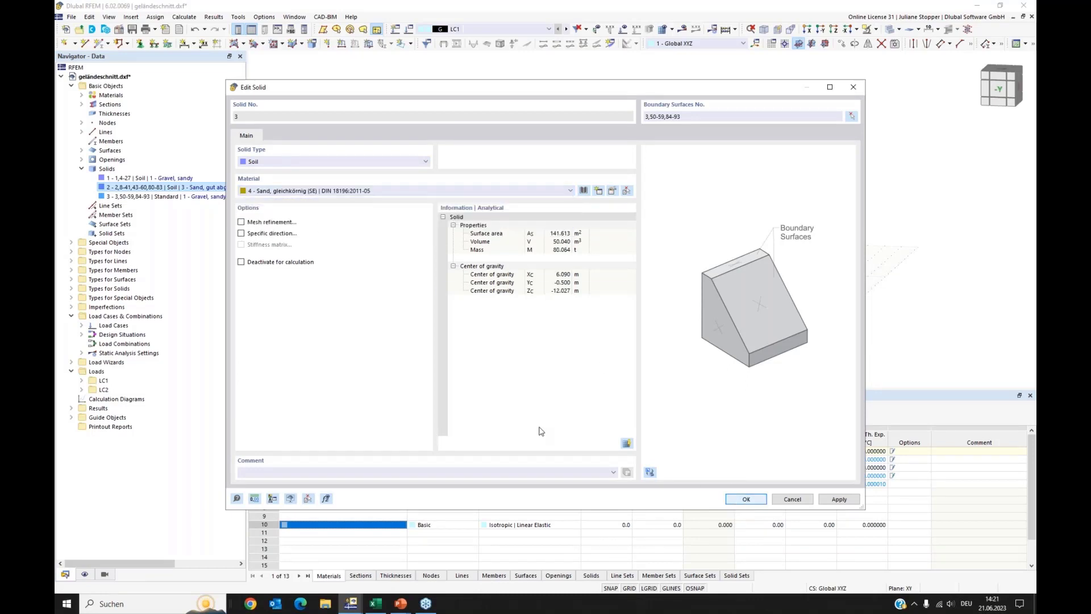
{"action": "left_click", "coordinate": [737, 499]}
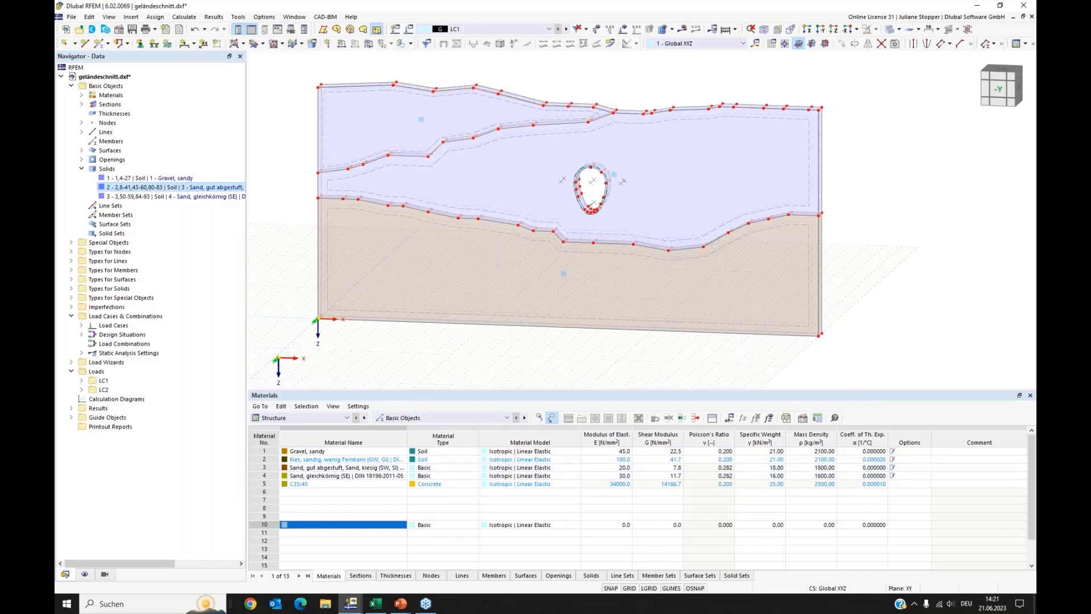
Color the rendered objects by object property so that the soil solids are distinguished by material
{"action": "middle_click_drag", "start_coordinate": [568, 182], "coordinate": [612, 181], "text": "ctrl"}
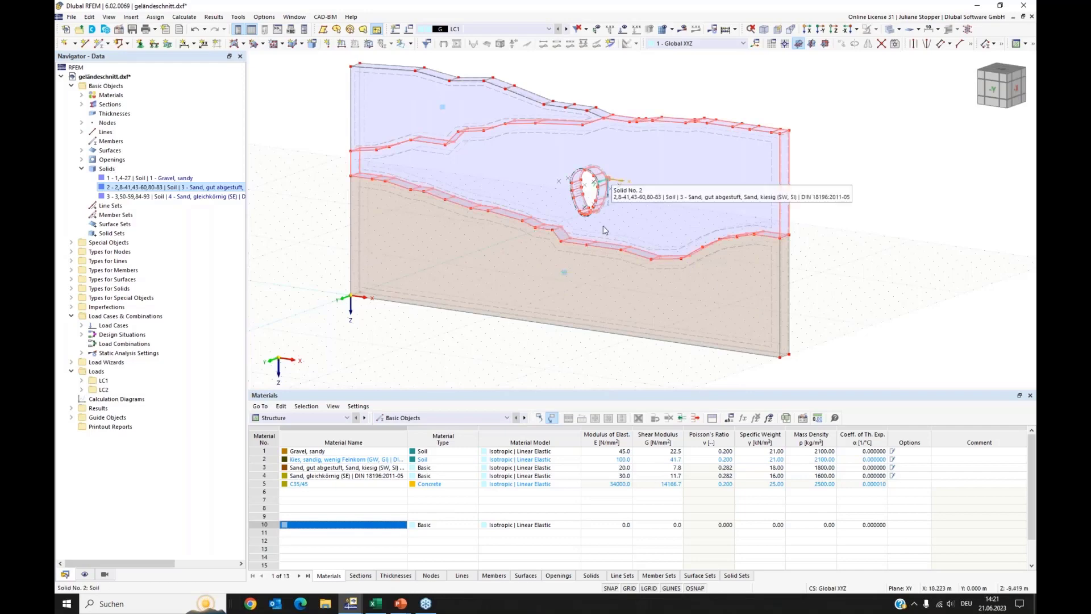
{"action": "left_click", "coordinate": [85, 576]}
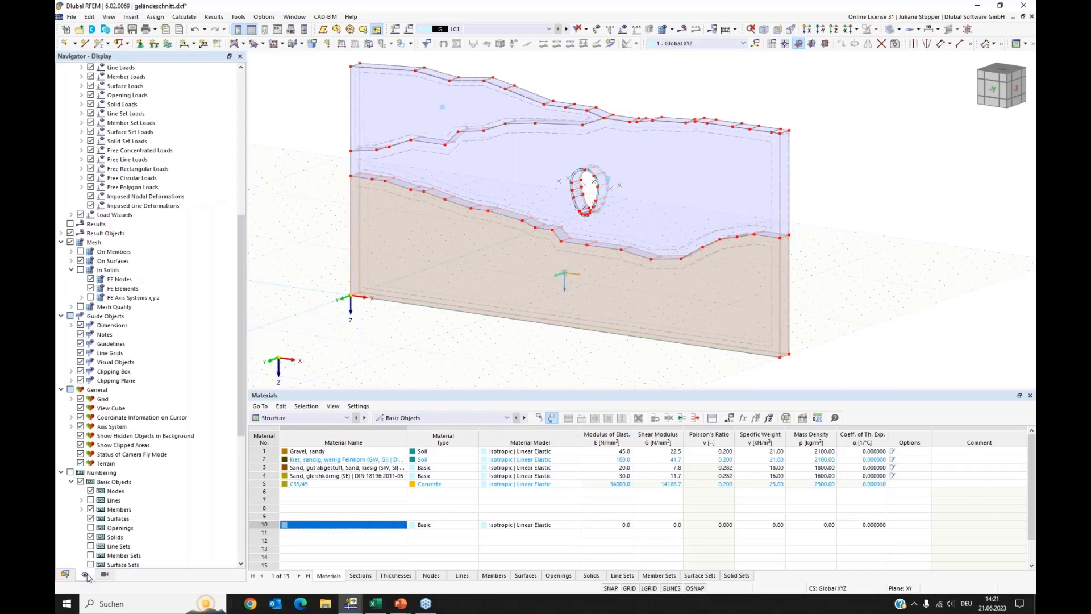
{"action": "scroll", "coordinate": [179, 458], "scroll_direction": "down", "scroll_amount": 4}
{"action": "scroll", "coordinate": [179, 458], "scroll_direction": "down", "scroll_amount": 5}
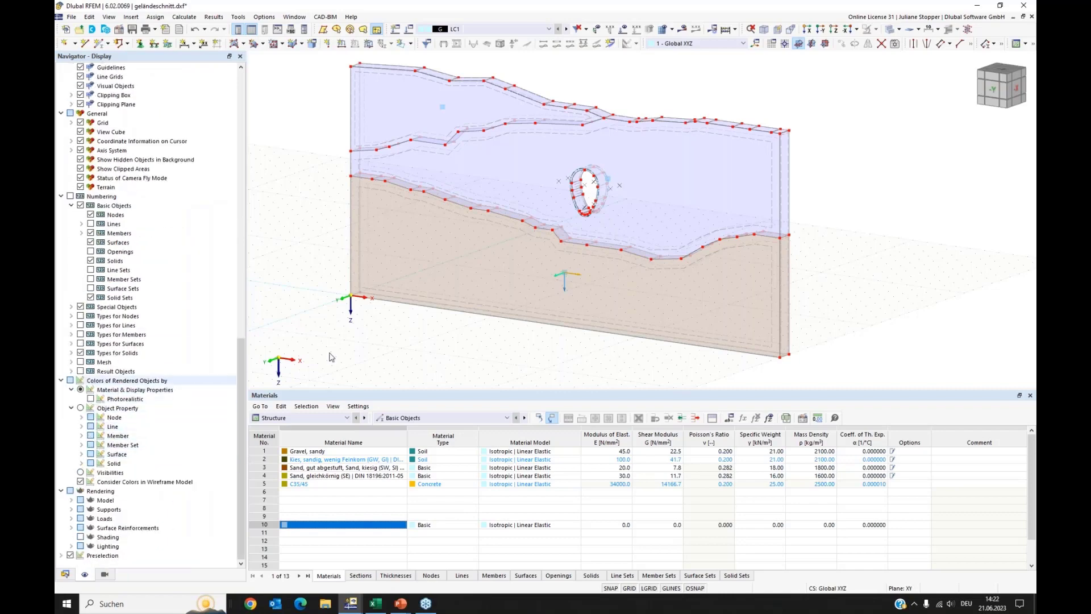
{"action": "left_click", "coordinate": [80, 408]}
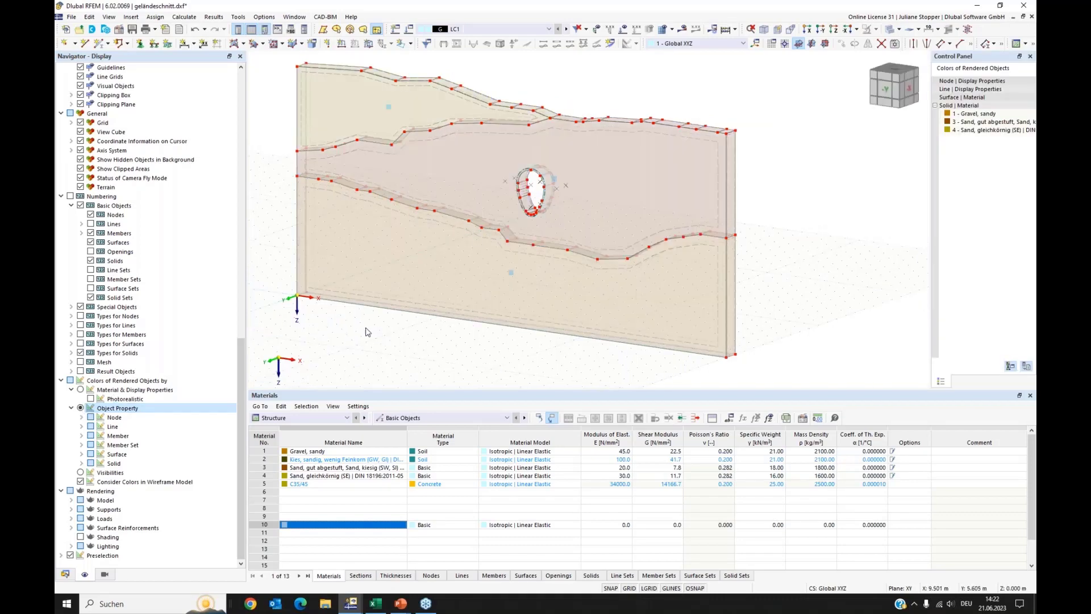
{"action": "middle_click_drag", "start_coordinate": [384, 326], "coordinate": [392, 323]}
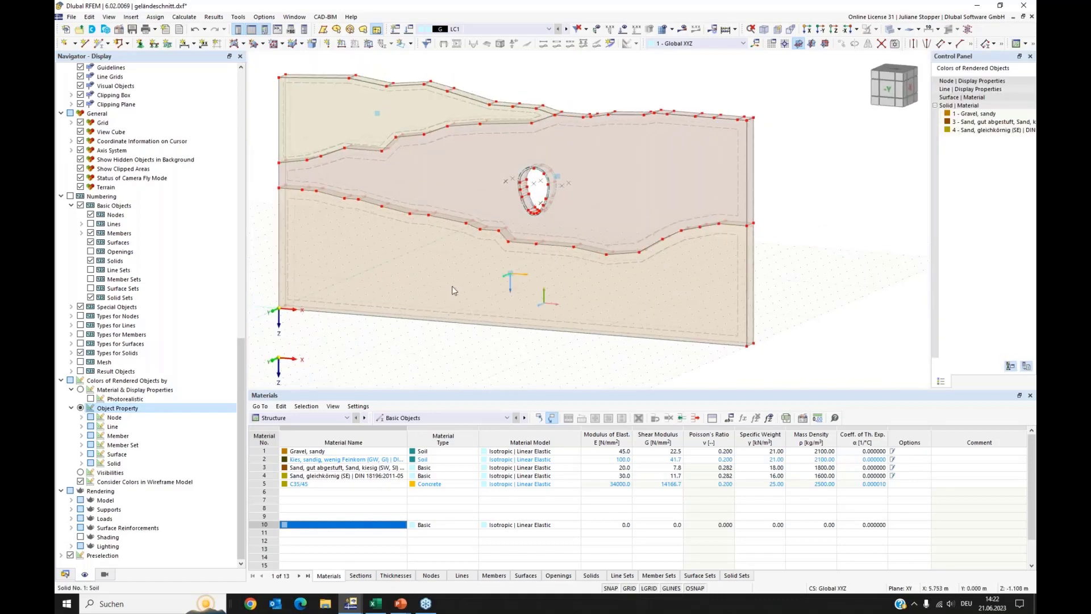
Switch the terrain section to an opaque solid display and return to the model's data tree
{"action": "middle_click_drag", "start_coordinate": [453, 290], "coordinate": [514, 286]}
{"action": "left_click", "coordinate": [896, 44]}
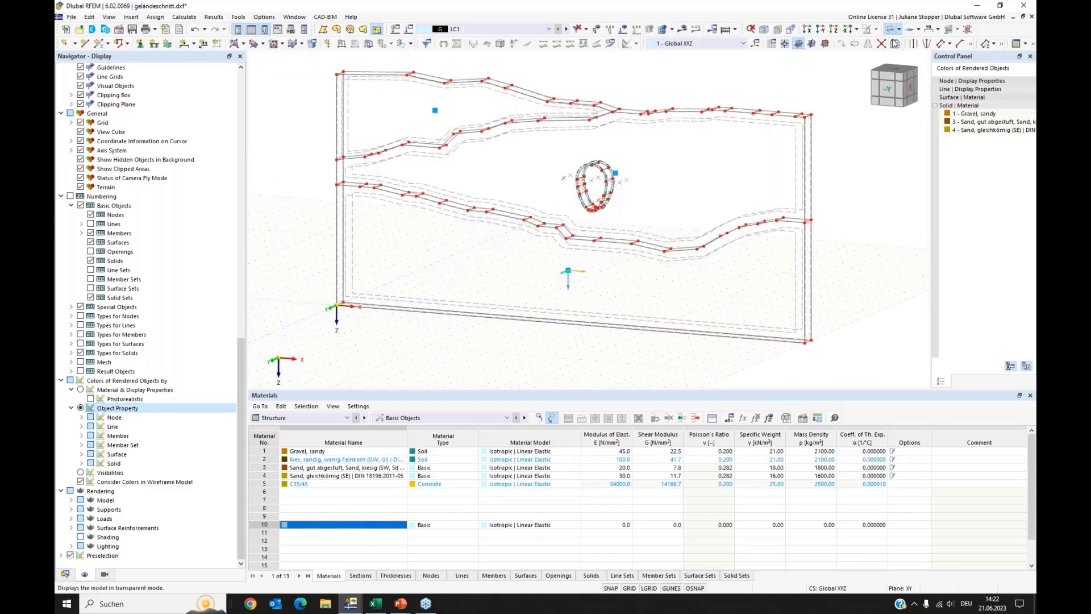
{"action": "left_click", "coordinate": [65, 574]}
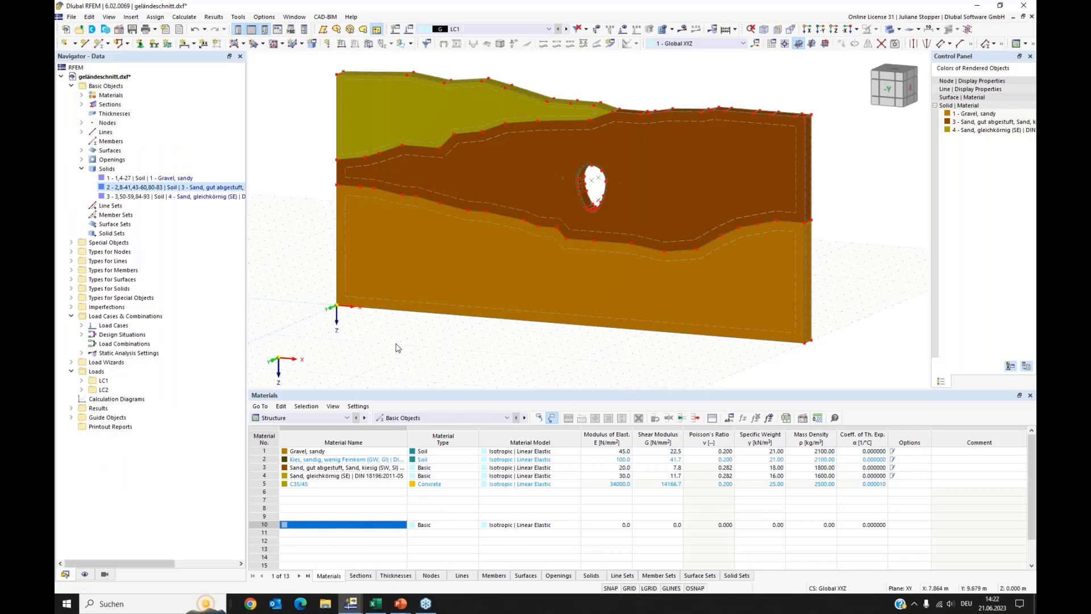
{"action": "middle_click_drag", "start_coordinate": [403, 346], "coordinate": [407, 348], "text": "ctrl"}
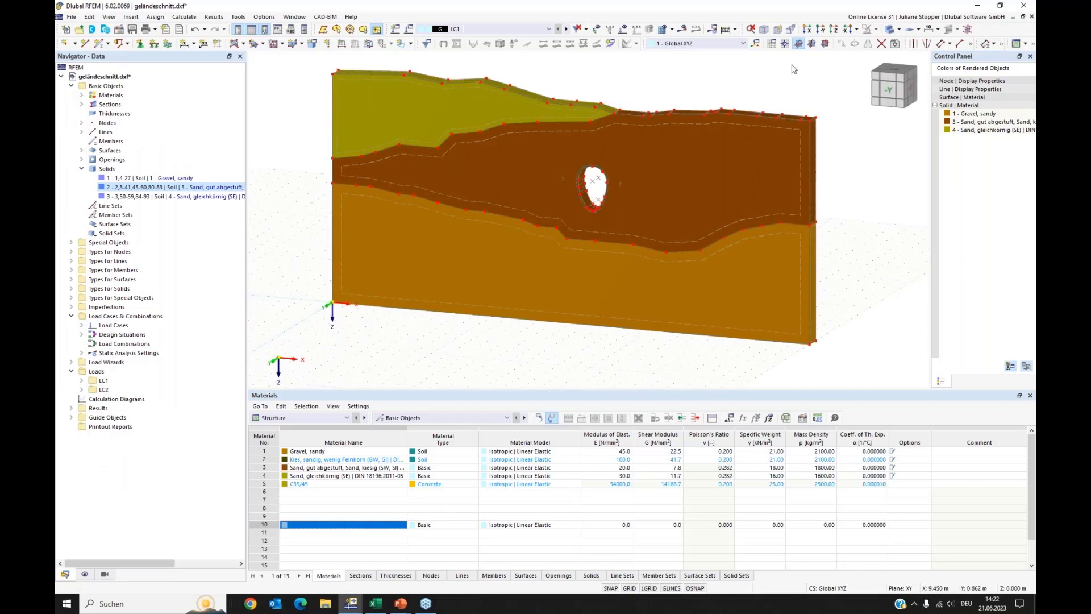
Display the section as a transparent model viewed in the Z-direction and select its front, back and both end surfaces
{"action": "left_click", "coordinate": [831, 30]}
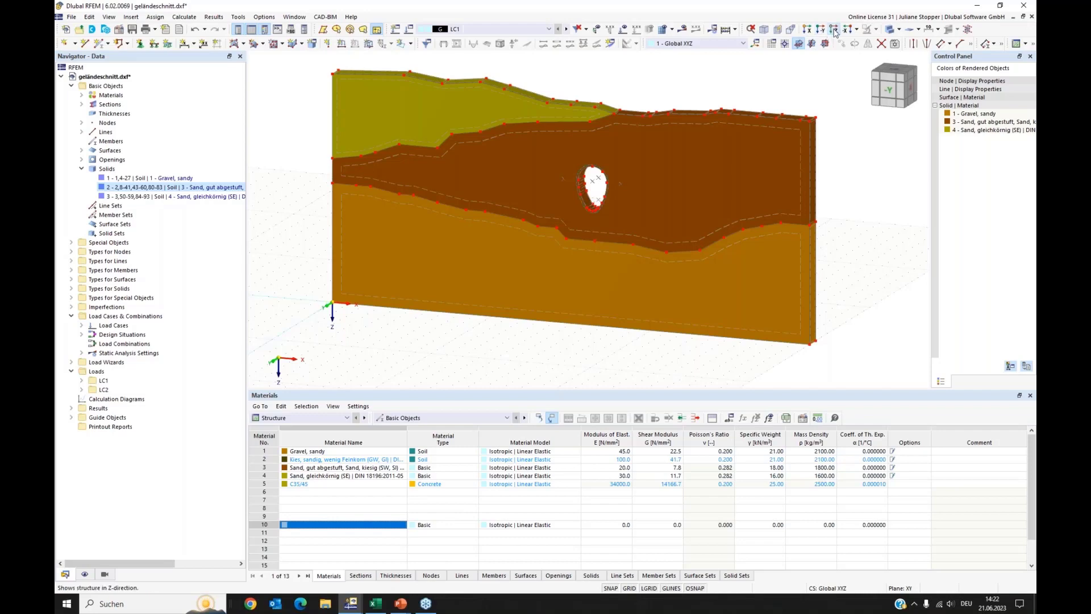
{"action": "left_click", "coordinate": [895, 44]}
{"action": "left_click", "coordinate": [896, 43]}
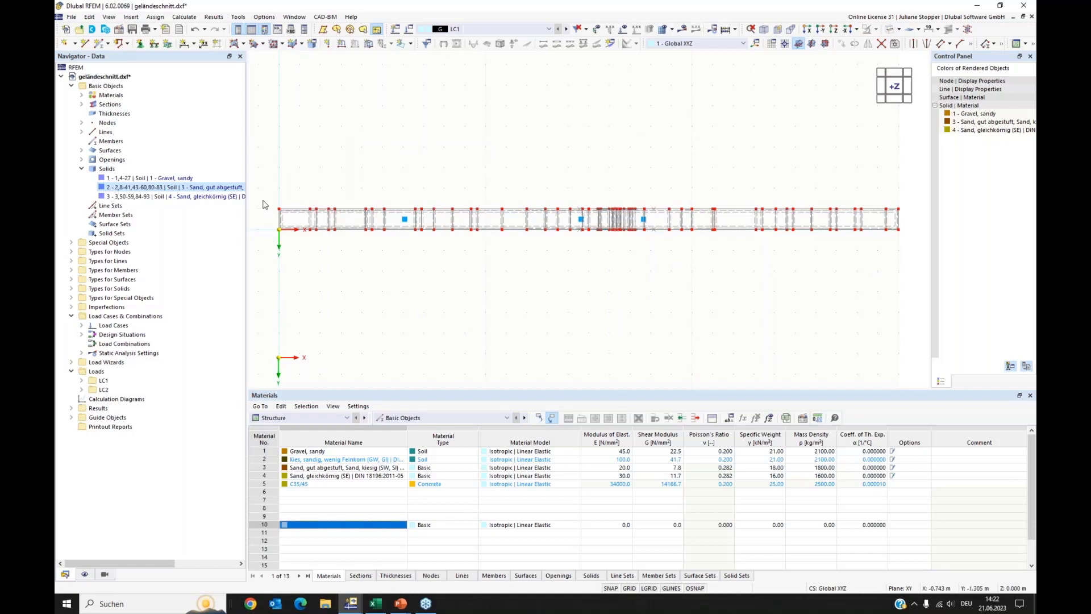
{"action": "left_click_drag", "start_coordinate": [262, 200], "coordinate": [904, 216]}
{"action": "left_click_drag", "start_coordinate": [271, 203], "coordinate": [910, 243]}
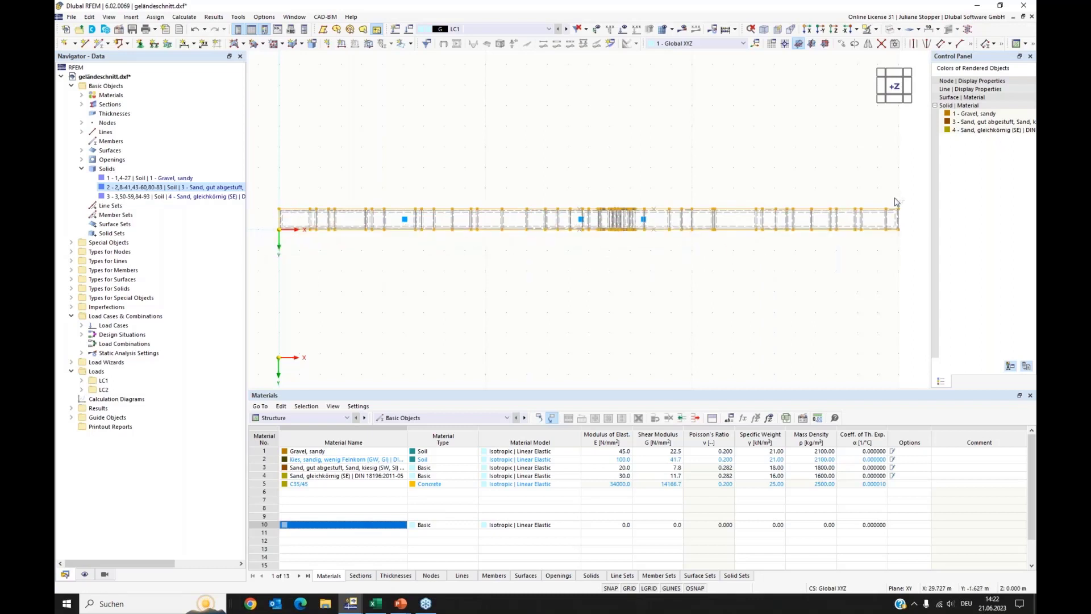
{"action": "left_click_drag", "start_coordinate": [896, 203], "coordinate": [914, 245]}
{"action": "middle_click_drag", "start_coordinate": [694, 300], "coordinate": [673, 246], "text": "ctrl"}
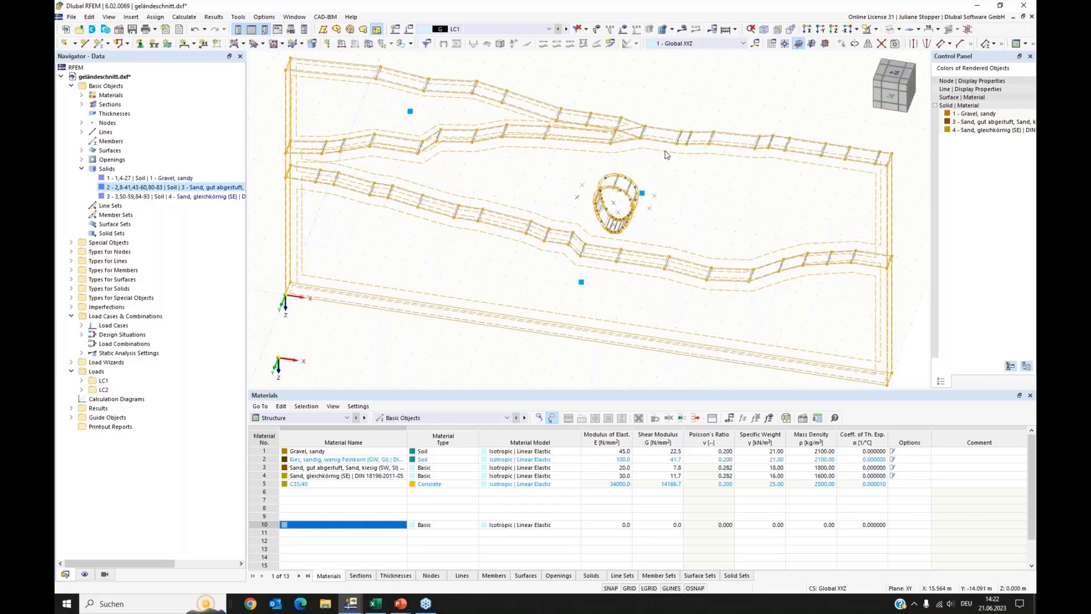
Assign surface support No. 2 to the selected outer surfaces and check that only uz is restrained in its support conditions
{"action": "right_click", "coordinate": [666, 155]}
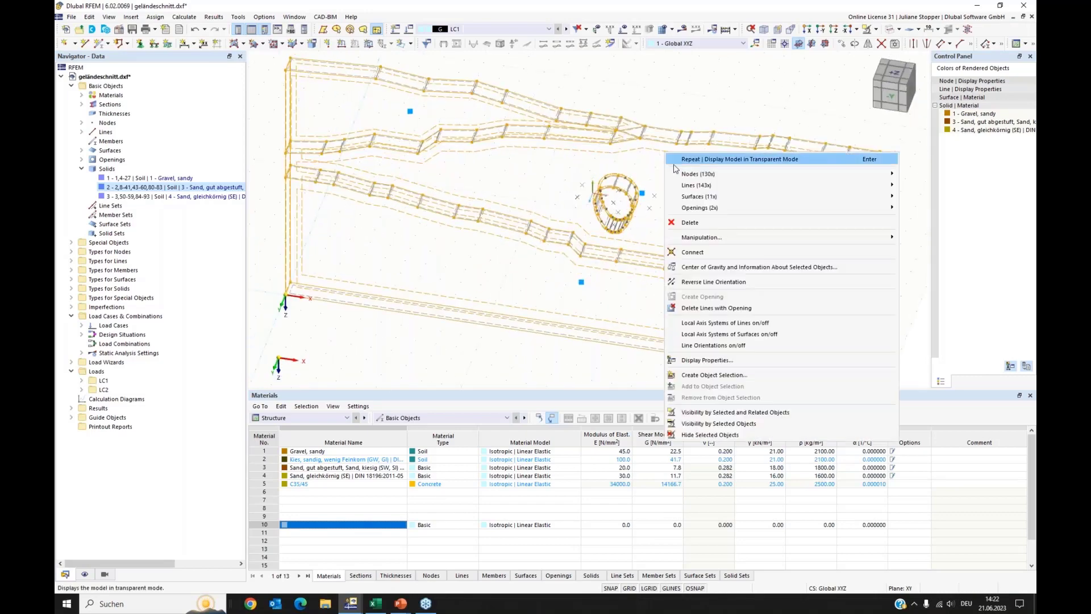
{"action": "mouse_move", "coordinate": [687, 199]}
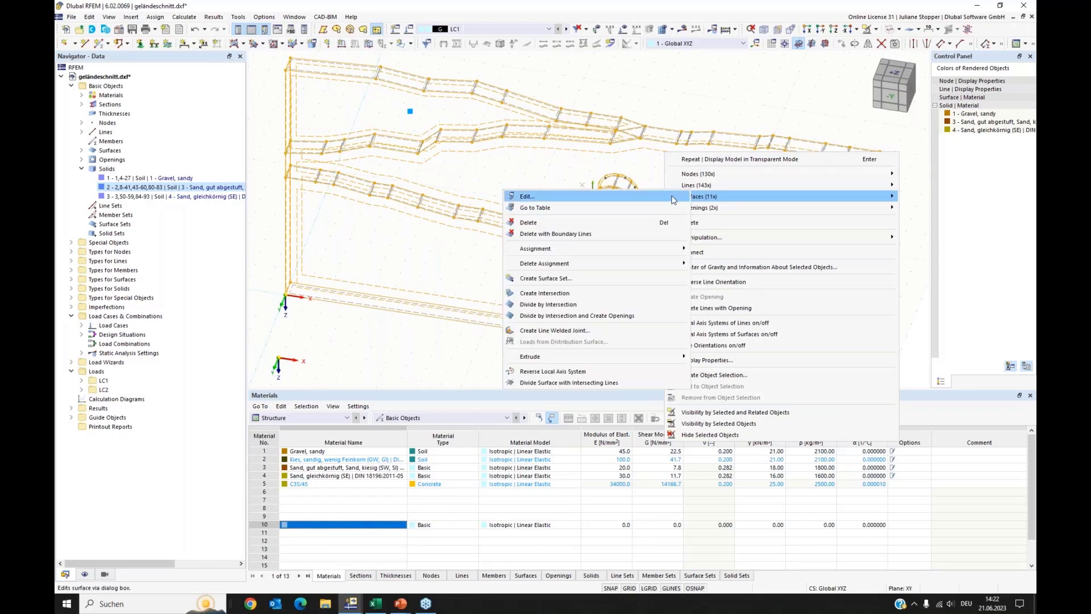
{"action": "left_click", "coordinate": [672, 199]}
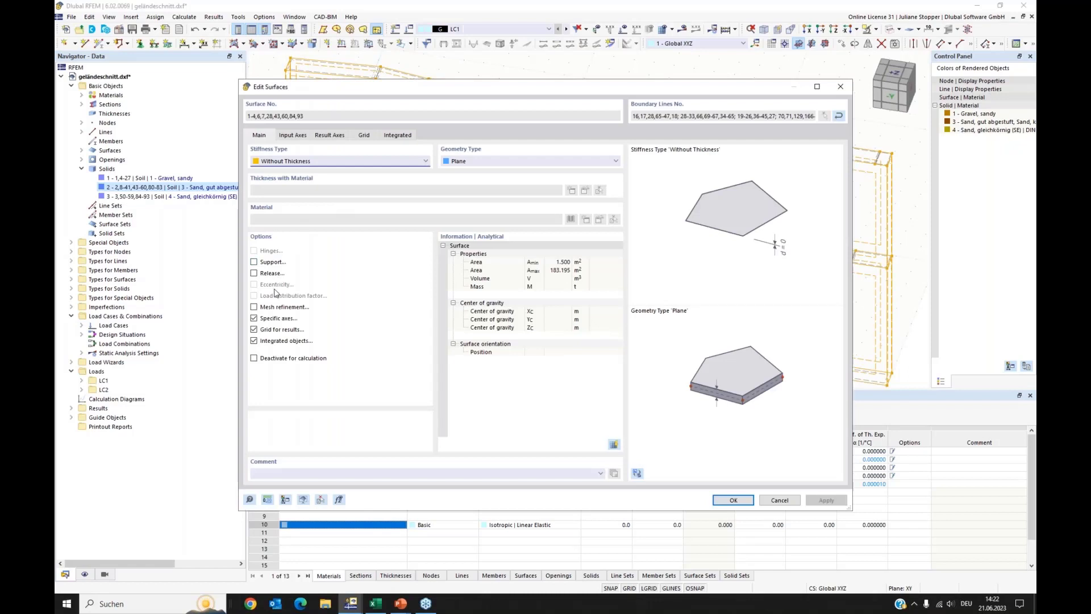
{"action": "left_click", "coordinate": [254, 262]}
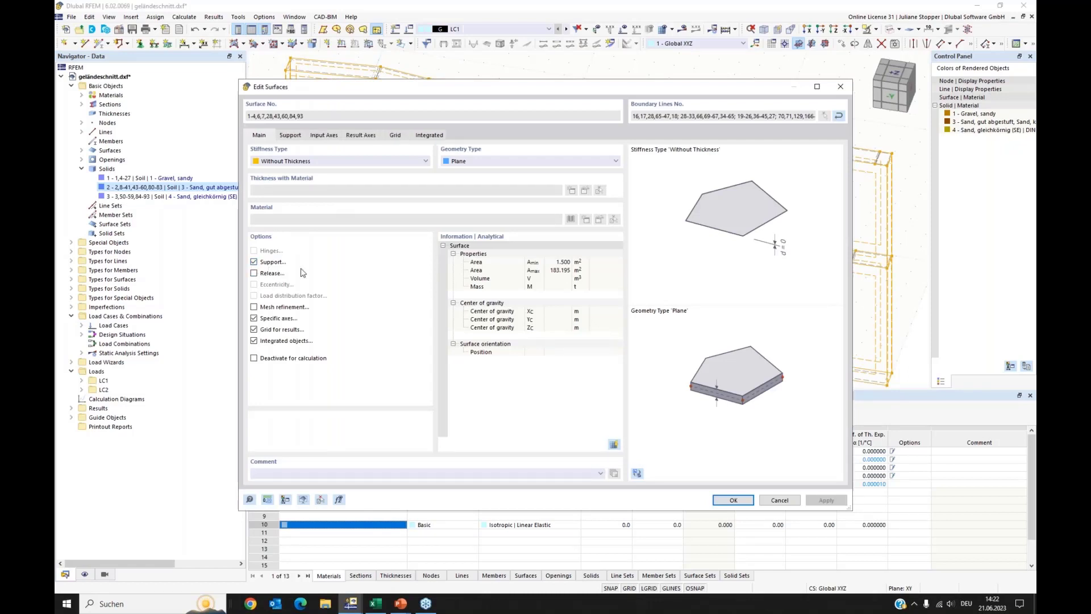
{"action": "left_click", "coordinate": [291, 136]}
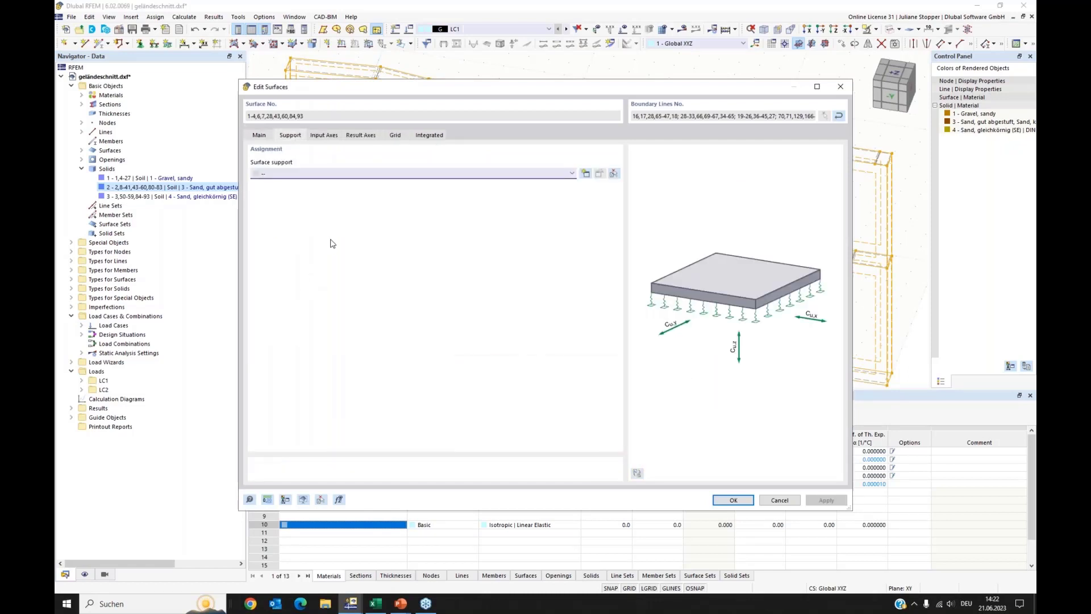
{"action": "left_click", "coordinate": [524, 174]}
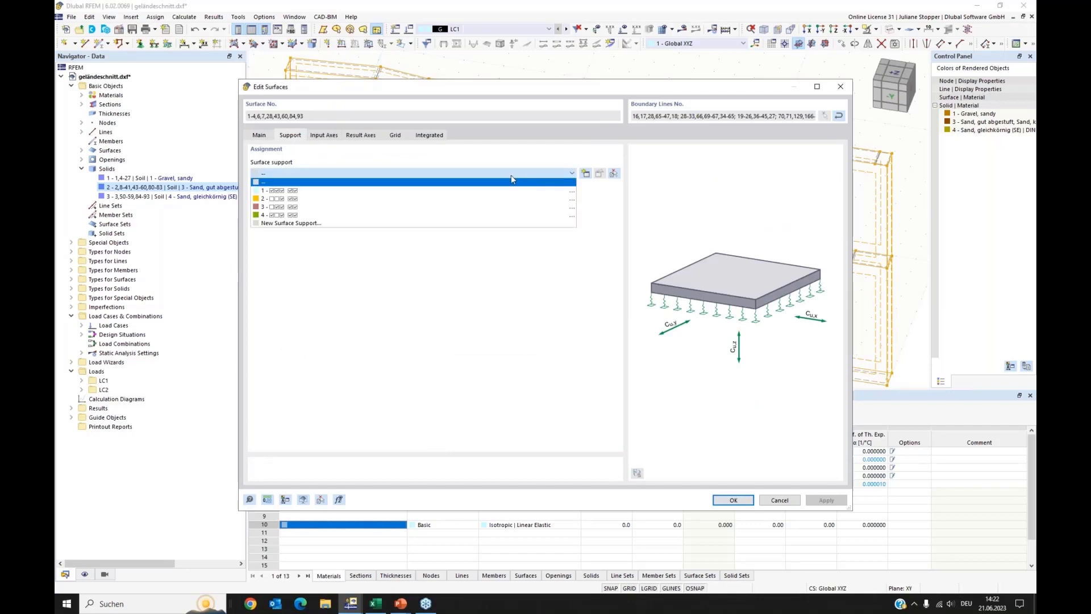
{"action": "left_click", "coordinate": [271, 199]}
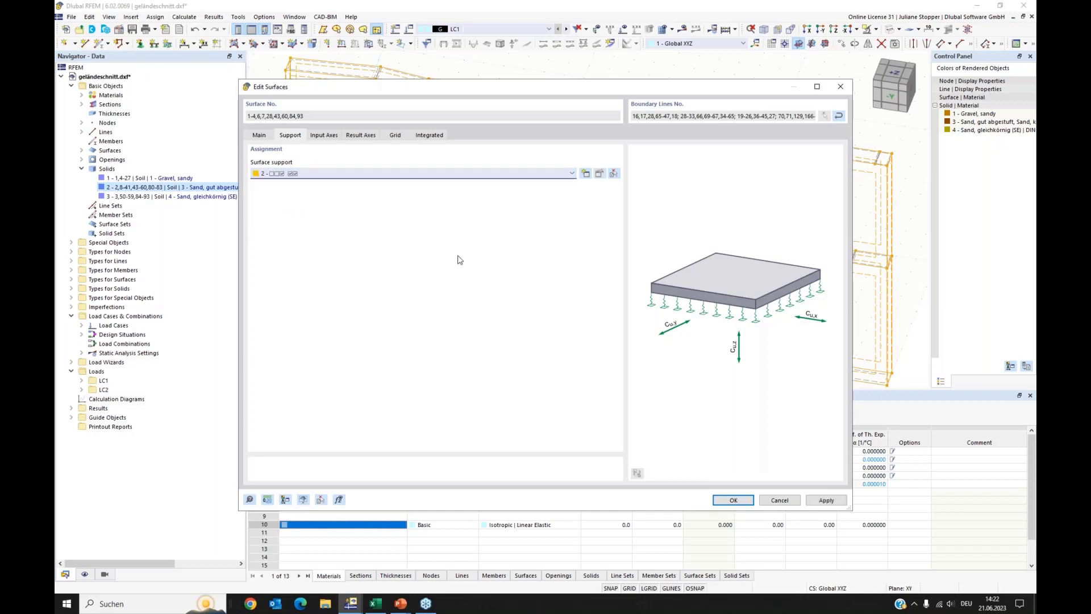
{"action": "left_click", "coordinate": [599, 175]}
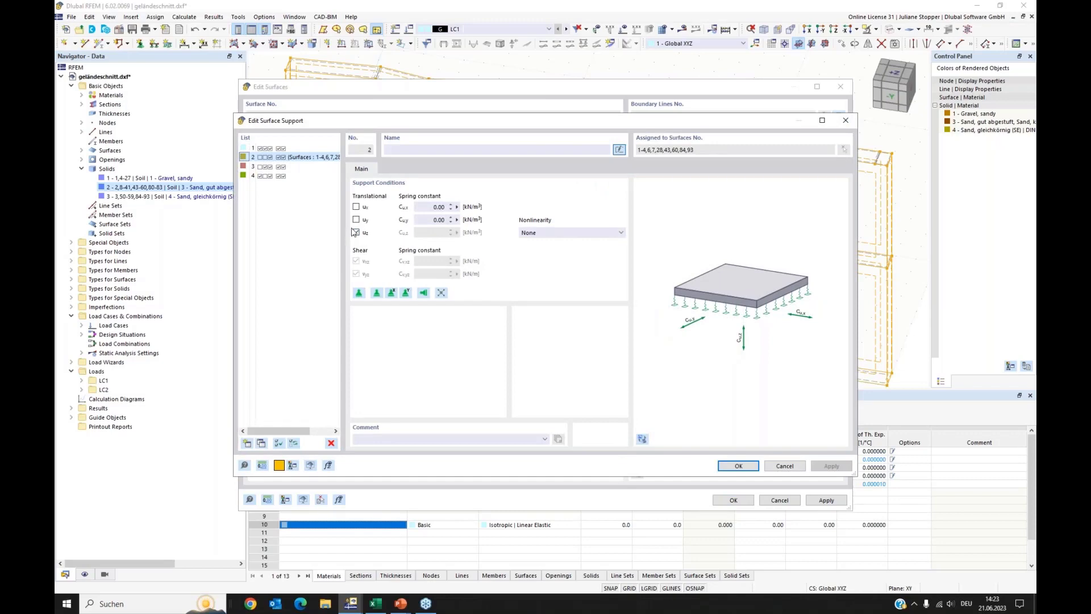
{"action": "left_click", "coordinate": [739, 466]}
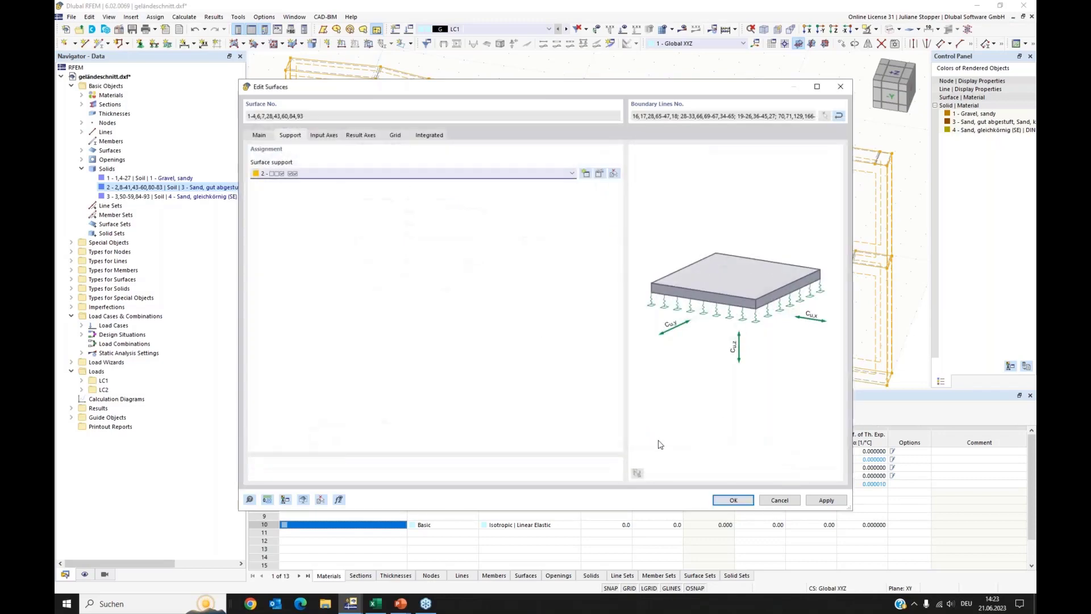
{"action": "left_click", "coordinate": [729, 500]}
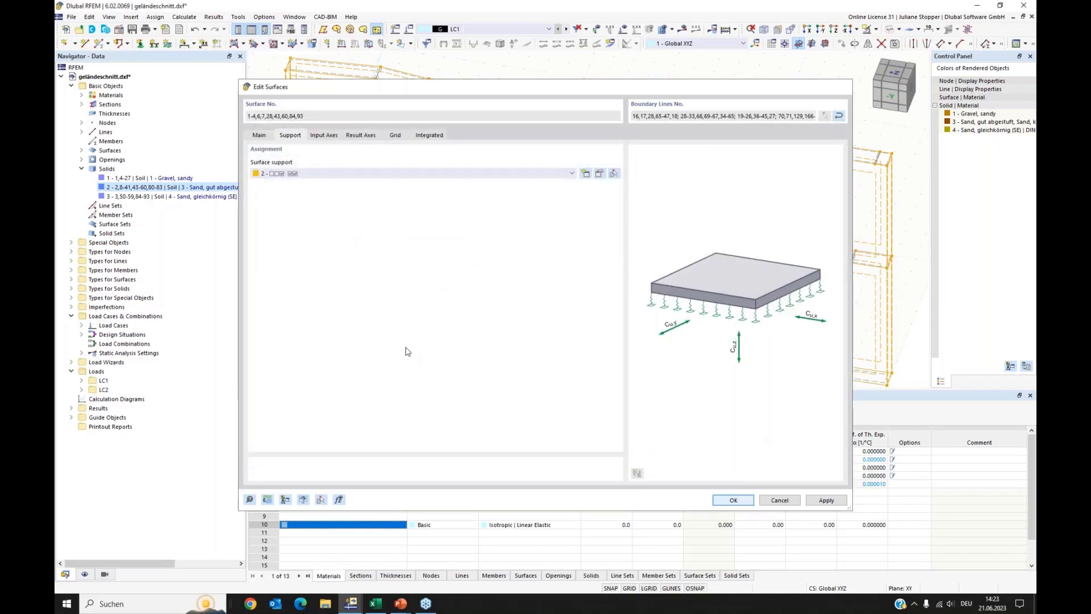
Activate a support on base surface No. 5 of the lowest soil layer and assign surface support No. 1
{"action": "scroll", "coordinate": [392, 330], "scroll_direction": "up", "scroll_amount": 4}
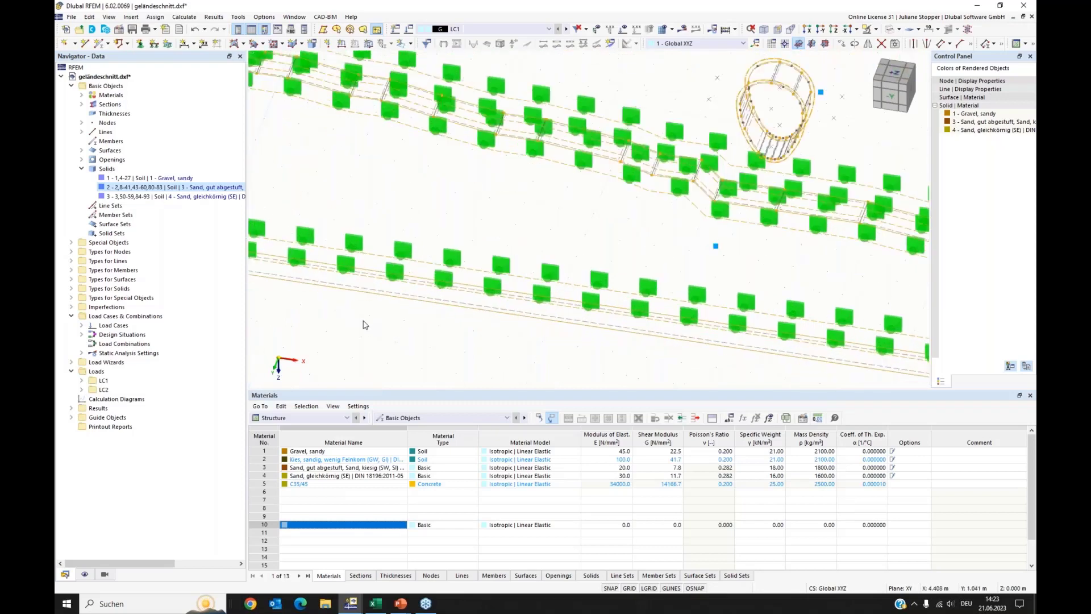
{"action": "middle_click_drag", "start_coordinate": [399, 314], "coordinate": [554, 322]}
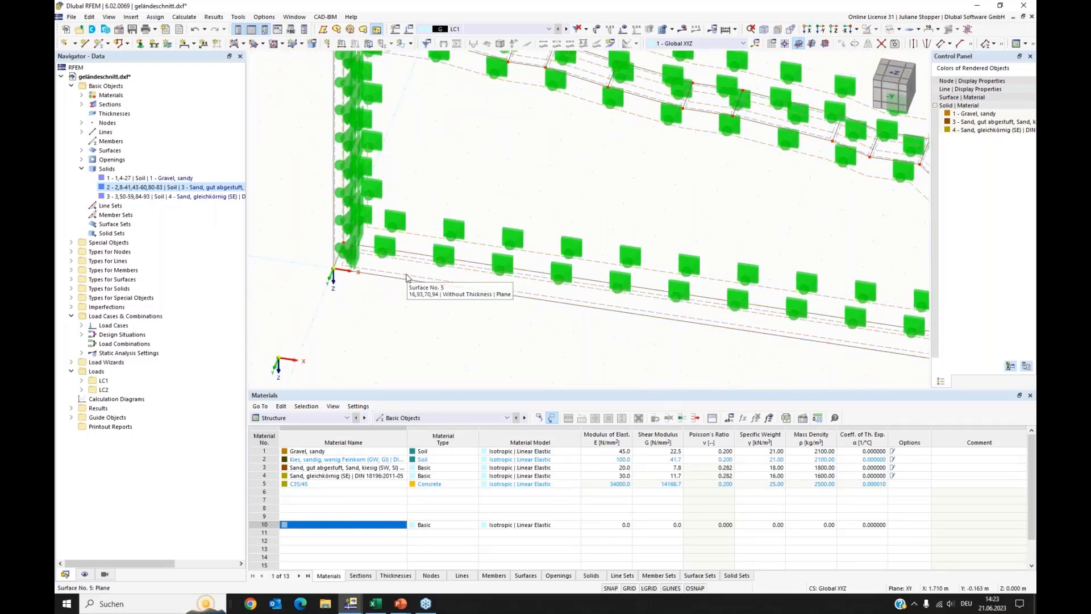
{"action": "right_click", "coordinate": [406, 278]}
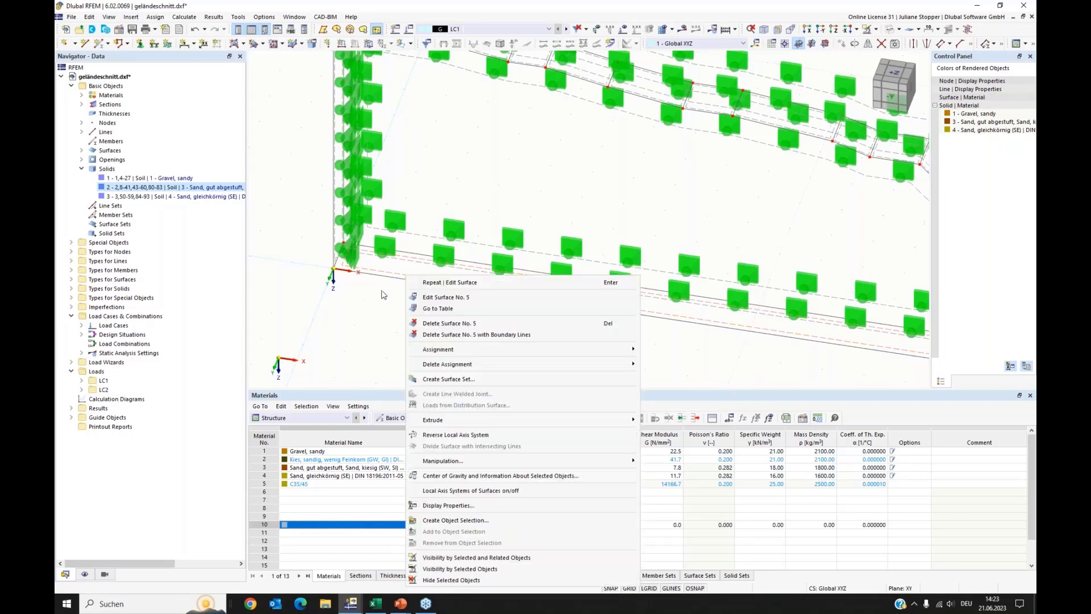
{"action": "left_click", "coordinate": [428, 298]}
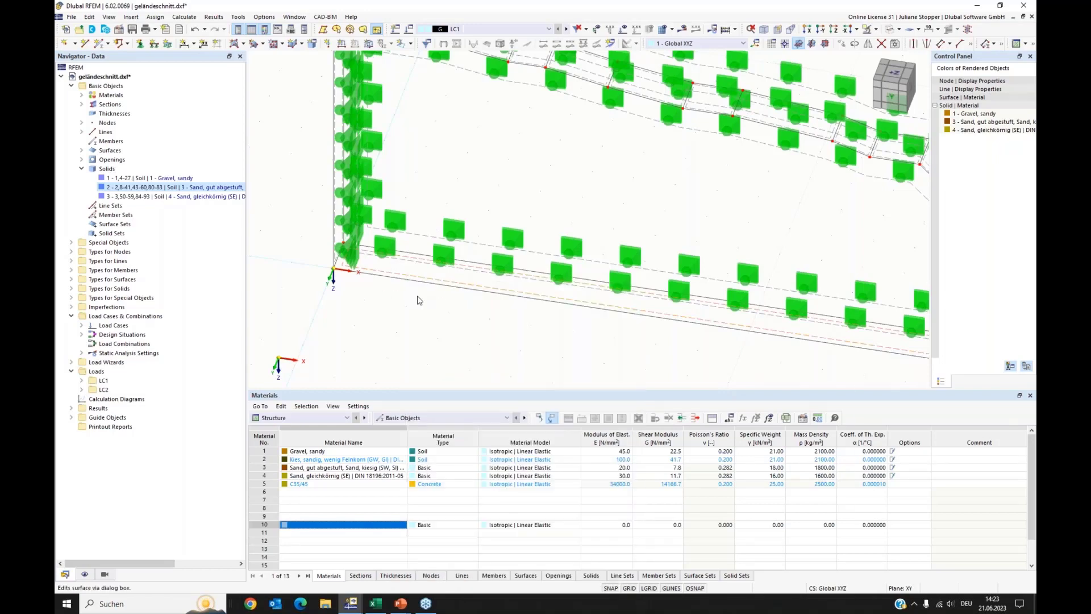
{"action": "left_click", "coordinate": [254, 262]}
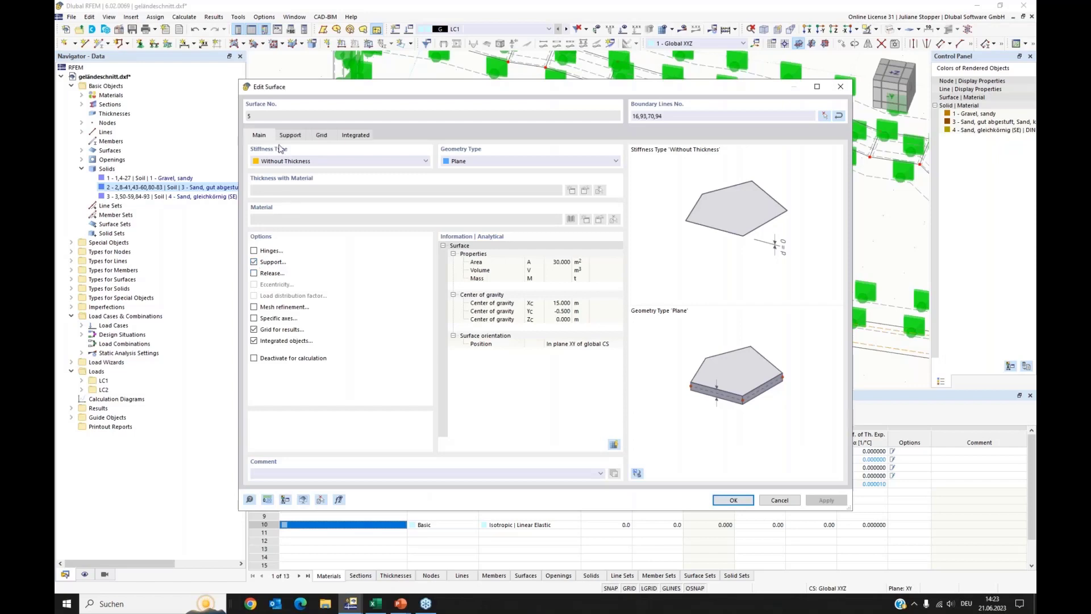
{"action": "left_click", "coordinate": [288, 137]}
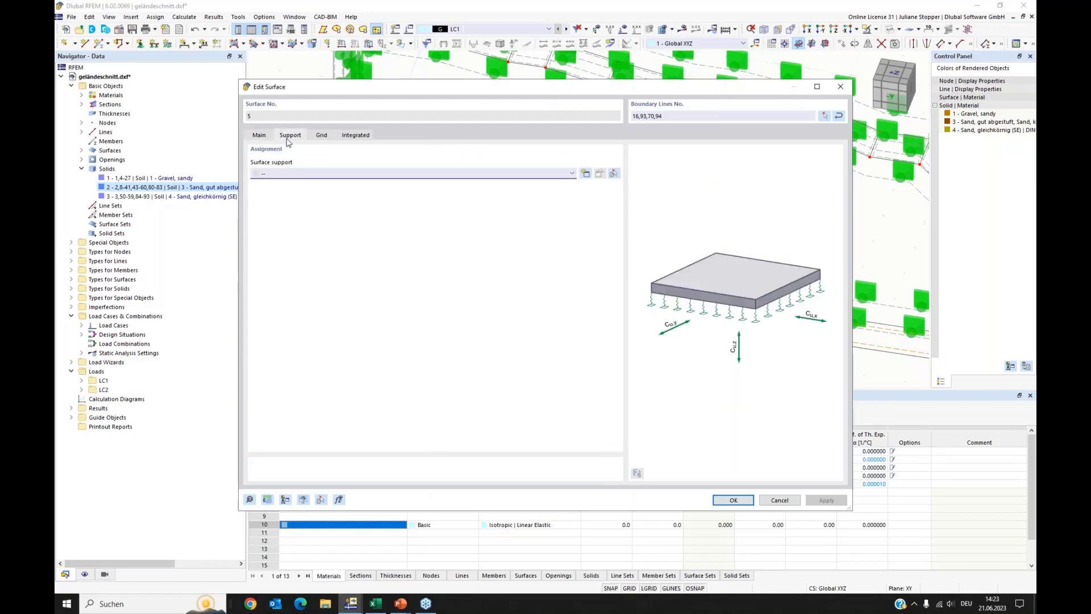
{"action": "left_click", "coordinate": [571, 175]}
{"action": "left_click", "coordinate": [289, 192]}
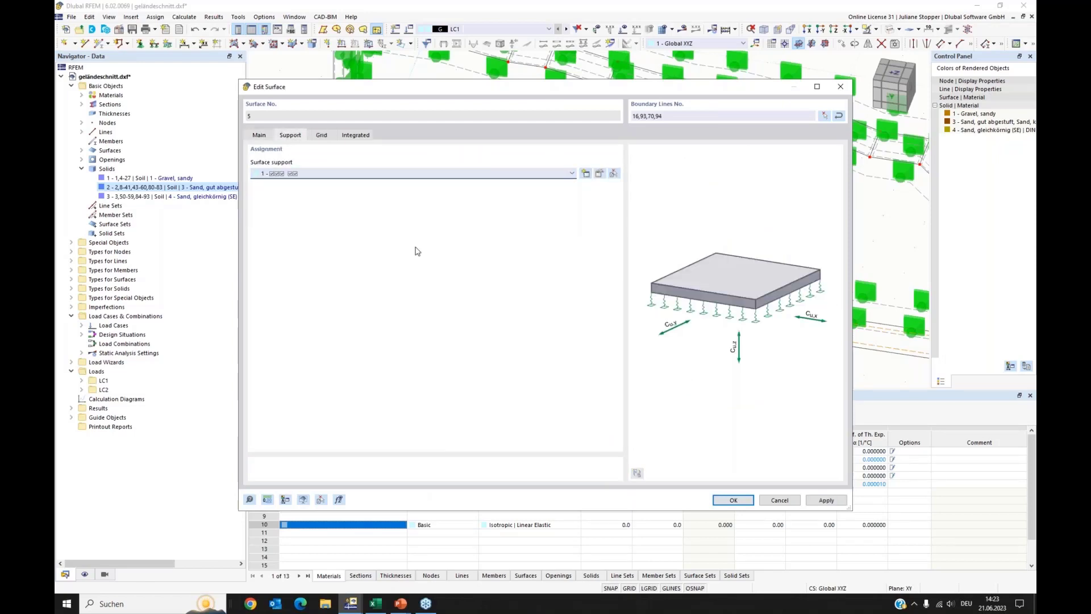
{"action": "key", "text": "Return"}
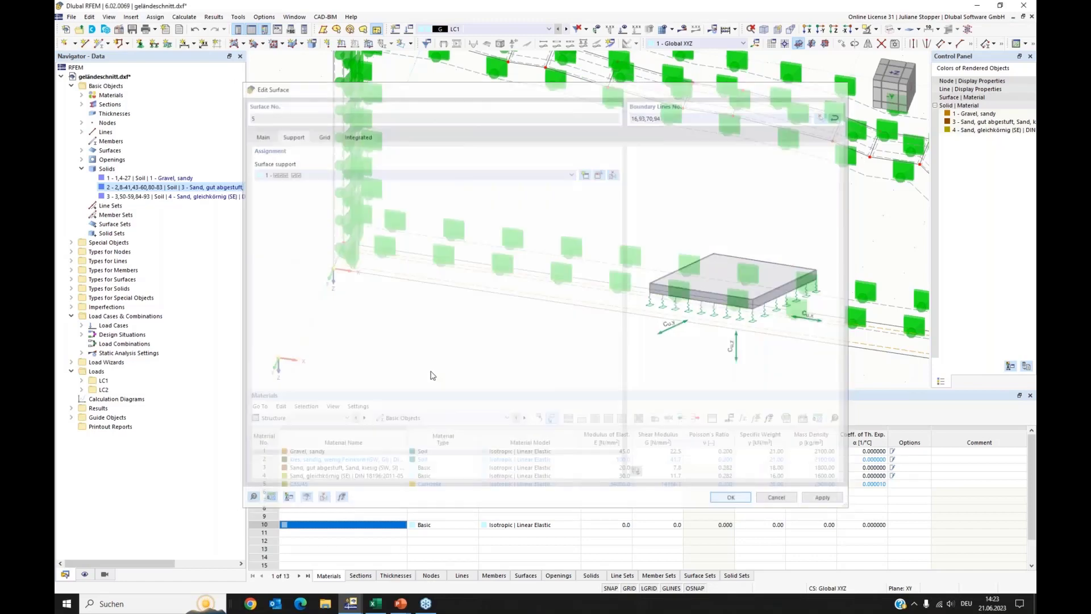
Hide the display of the types for surfaces to remove the support symbols, and return to the model's data tree
{"action": "scroll", "coordinate": [311, 307], "scroll_direction": "up", "scroll_amount": 3}
{"action": "scroll", "coordinate": [311, 306], "scroll_direction": "down", "scroll_amount": 5}
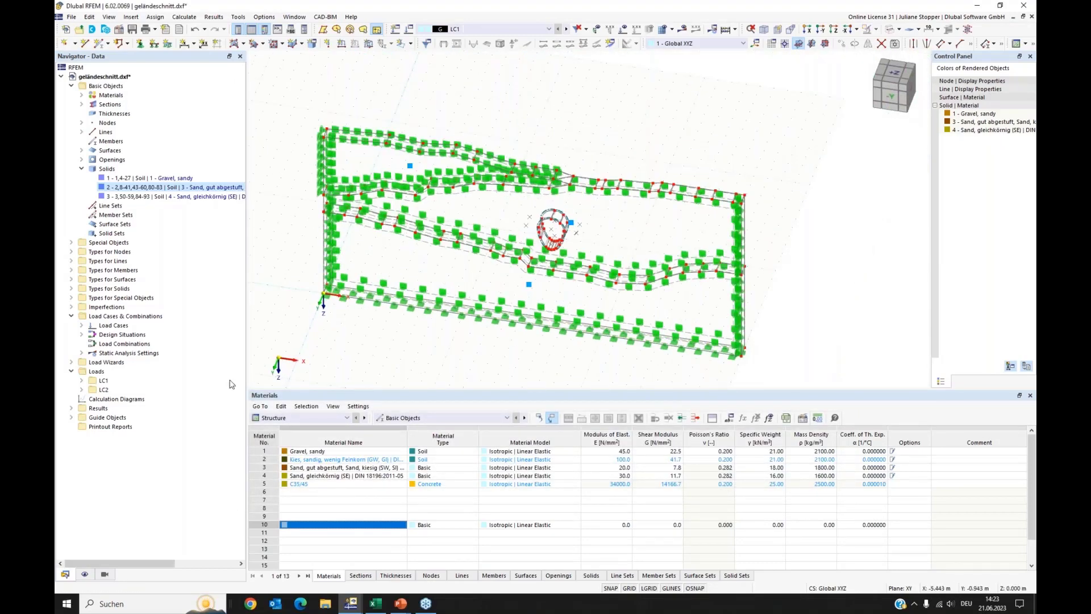
{"action": "left_click", "coordinate": [84, 574]}
{"action": "scroll", "coordinate": [187, 318], "scroll_direction": "down", "scroll_amount": 10}
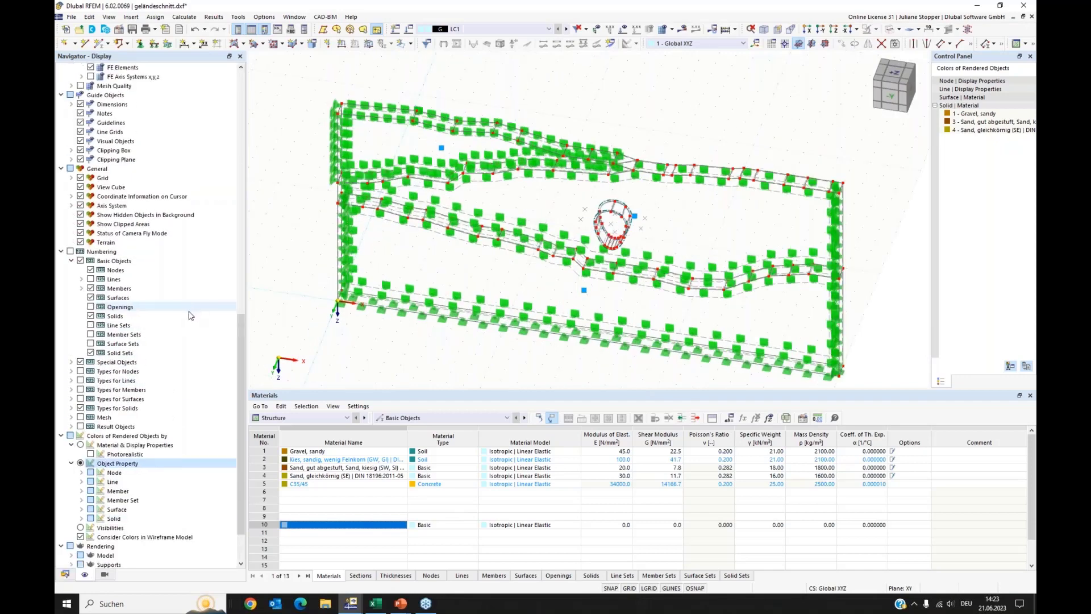
{"action": "scroll", "coordinate": [191, 318], "scroll_direction": "up", "scroll_amount": 16}
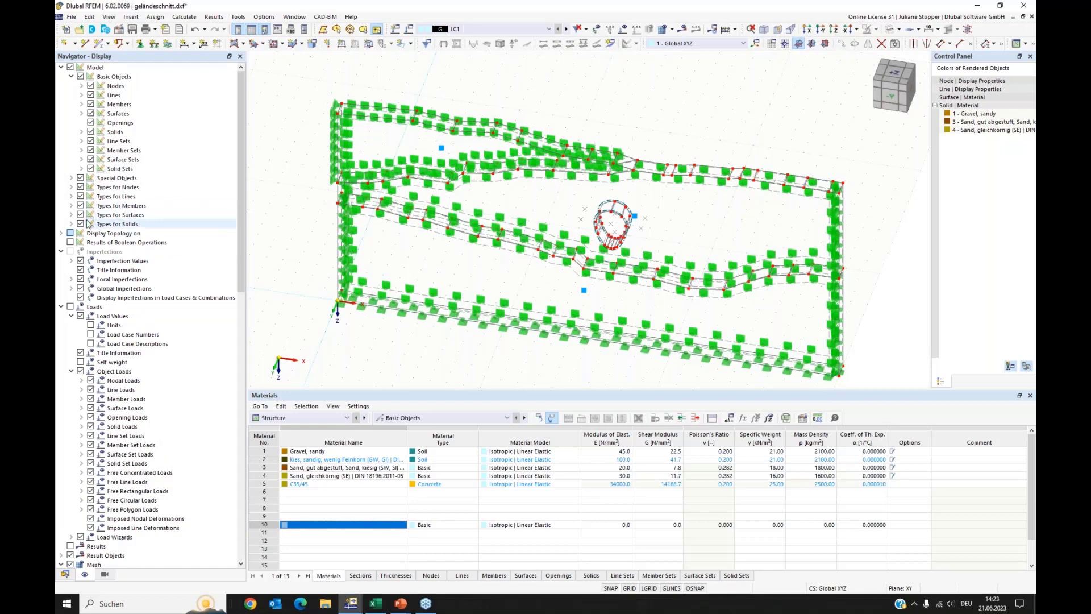
{"action": "left_click", "coordinate": [80, 215]}
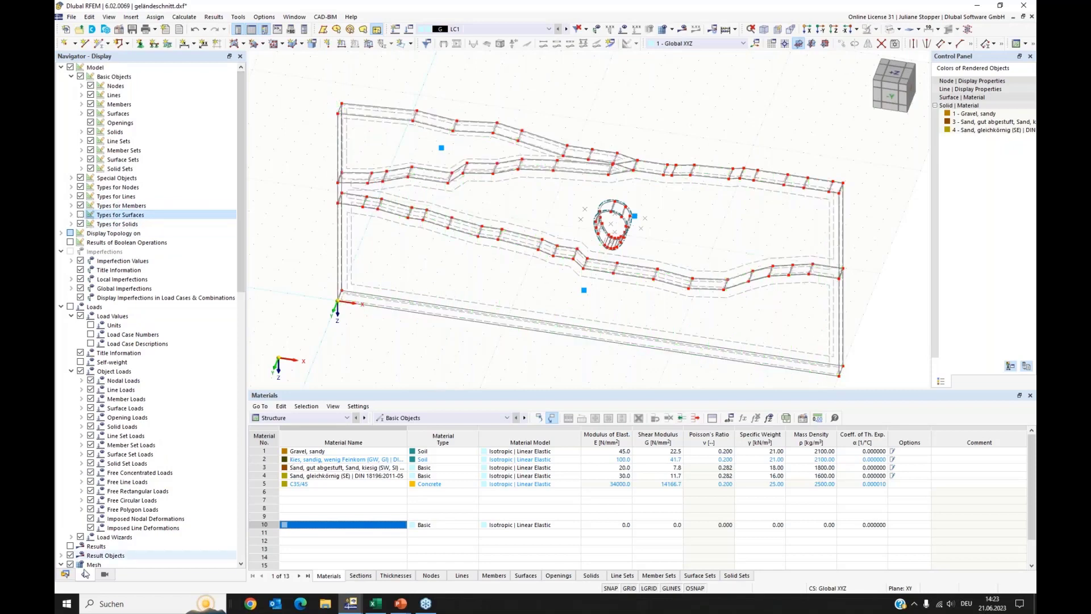
{"action": "left_click", "coordinate": [65, 574]}
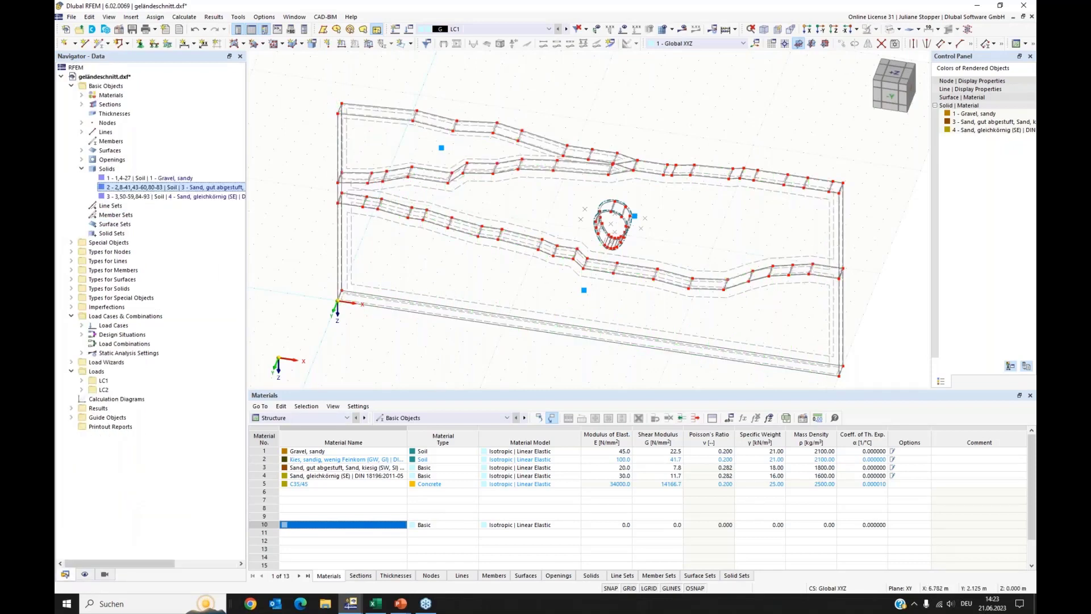
Generate and display the finite element mesh on the terrain section
{"action": "middle_click_drag", "start_coordinate": [446, 340], "coordinate": [455, 250], "text": "ctrl"}
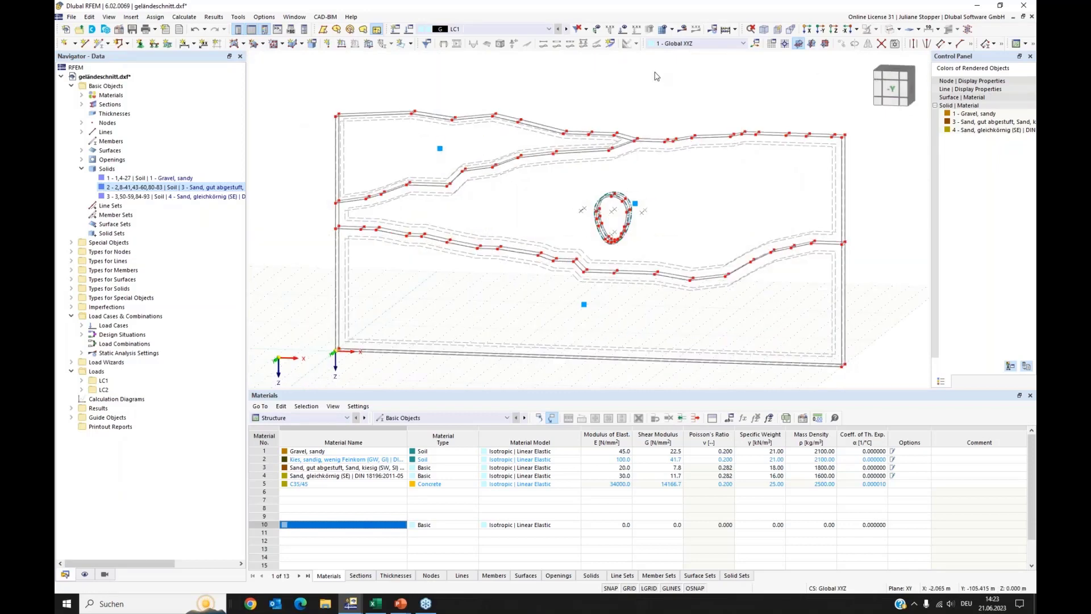
{"action": "left_click", "coordinate": [664, 44]}
{"action": "left_click", "coordinate": [589, 347]}
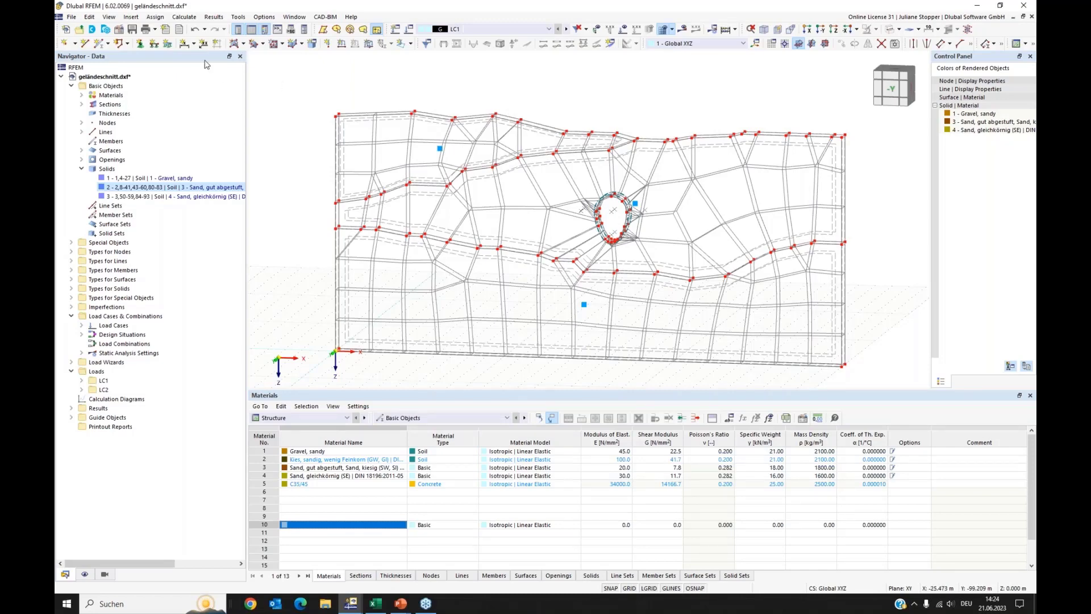
Set the target length of finite elements for solids of type Soil to 0.5 m in the mesh settings
{"action": "left_click", "coordinate": [183, 19]}
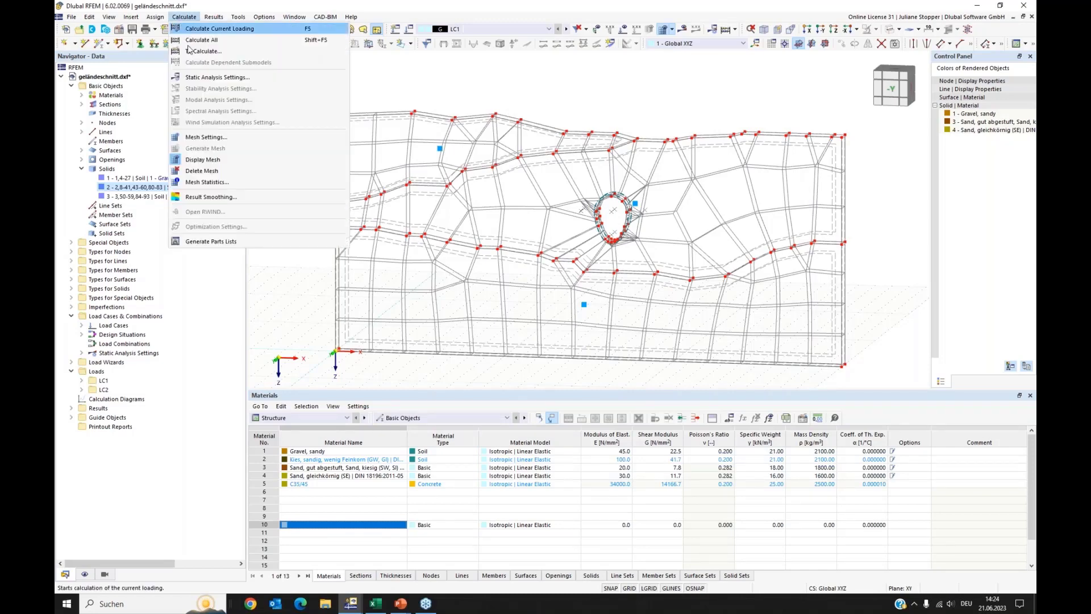
{"action": "left_click", "coordinate": [198, 139]}
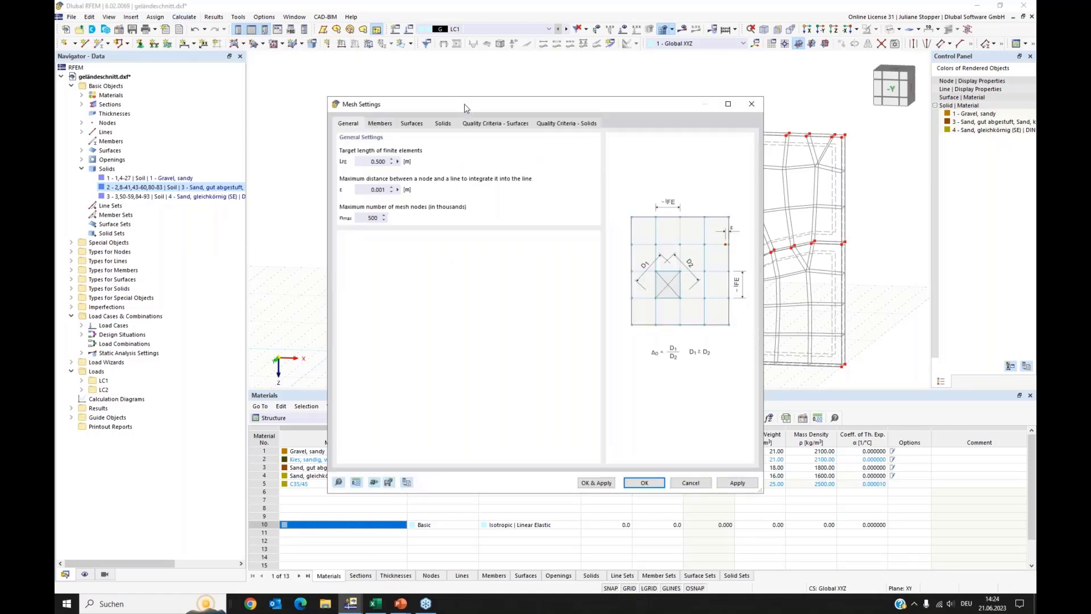
{"action": "left_click", "coordinate": [366, 161]}
{"action": "left_click", "coordinate": [442, 124]}
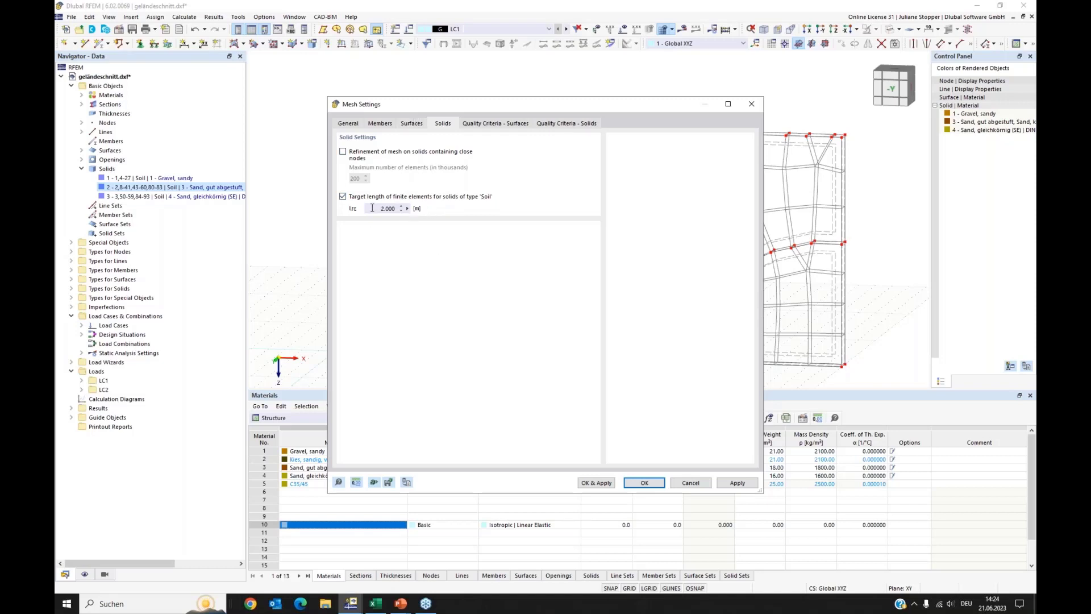
{"action": "left_click_drag", "start_coordinate": [373, 208], "coordinate": [413, 209]}
{"action": "type", "text": "0,5"}
{"action": "left_click", "coordinate": [645, 483]}
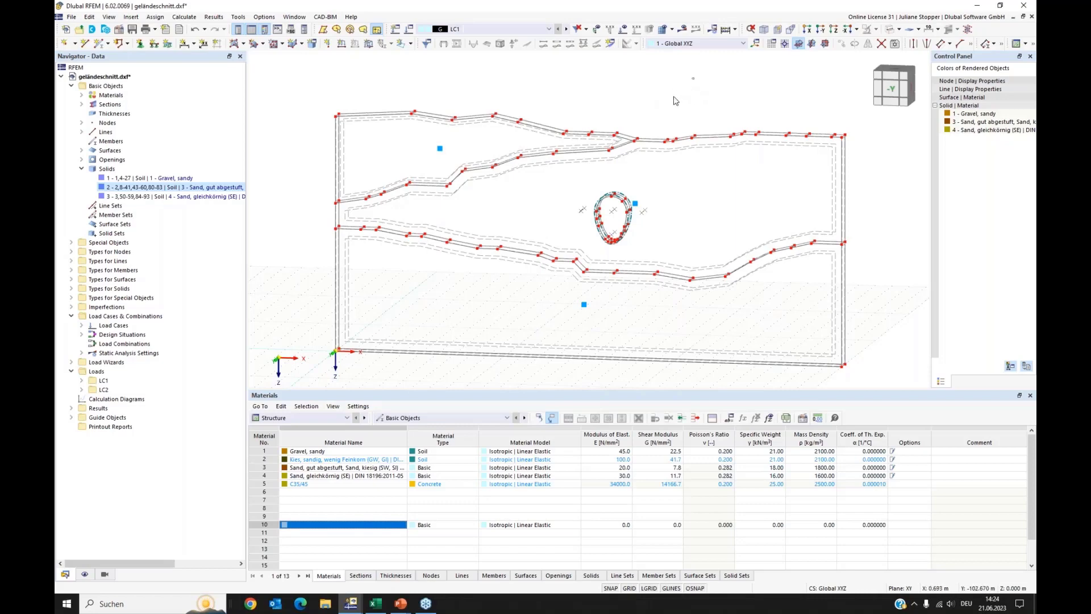
Activate mesh refinement with a layered mesh of 1 user-defined finite element layer for all three soil solids together
{"action": "left_click_drag", "start_coordinate": [675, 100], "coordinate": [455, 343]}
{"action": "right_click", "coordinate": [586, 309]}
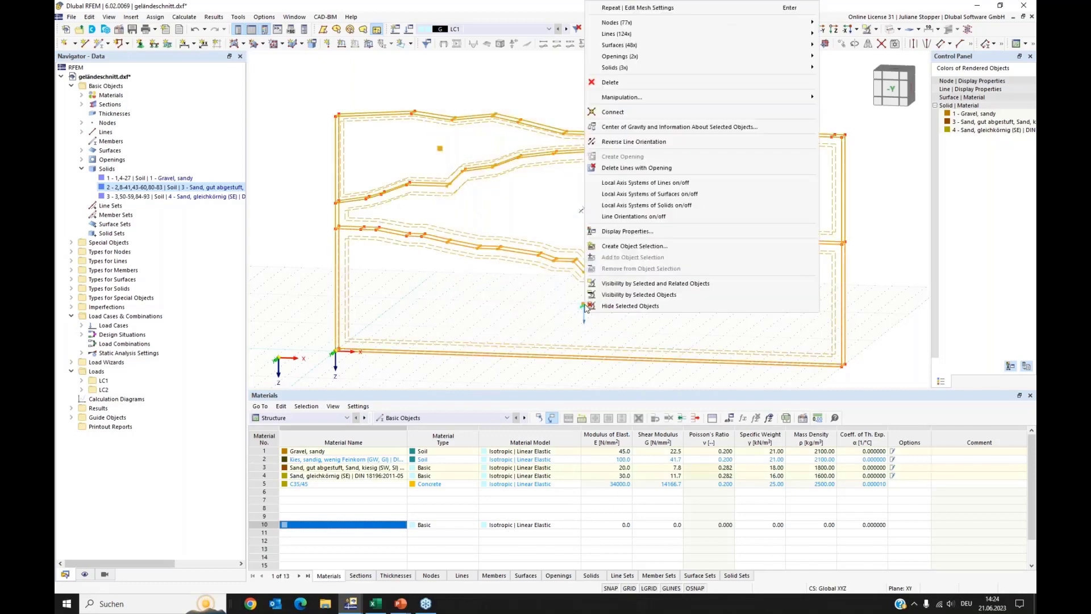
{"action": "mouse_move", "coordinate": [638, 68]}
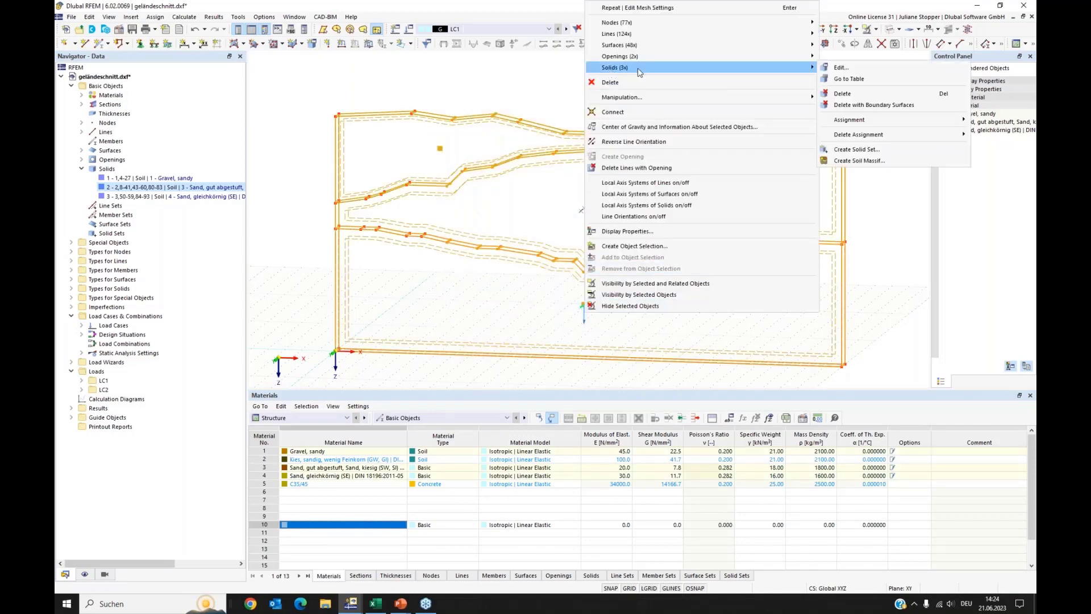
{"action": "left_click", "coordinate": [841, 68]}
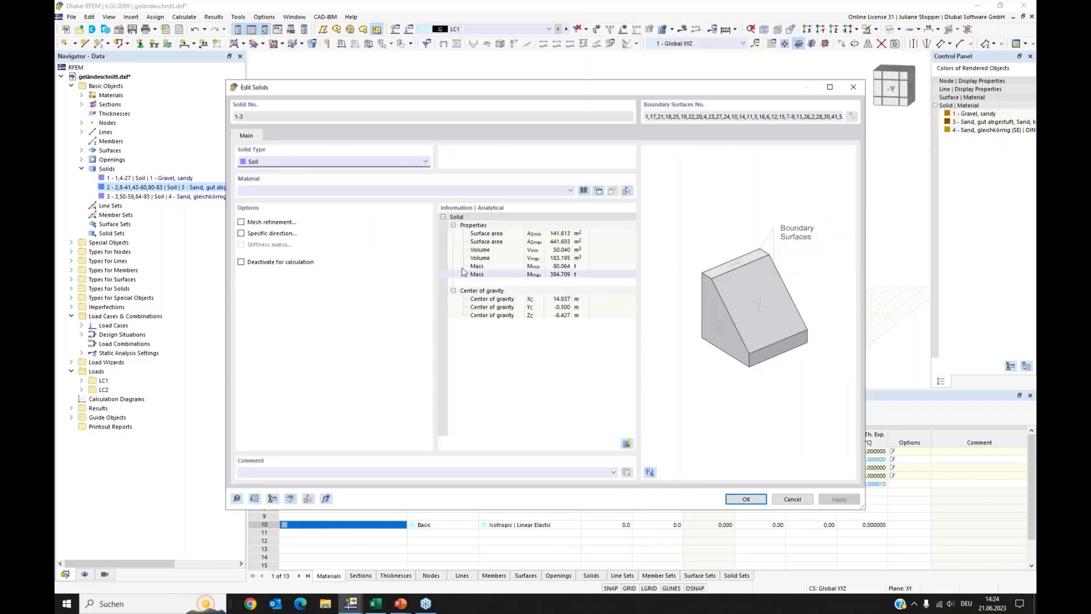
{"action": "left_click", "coordinate": [241, 223]}
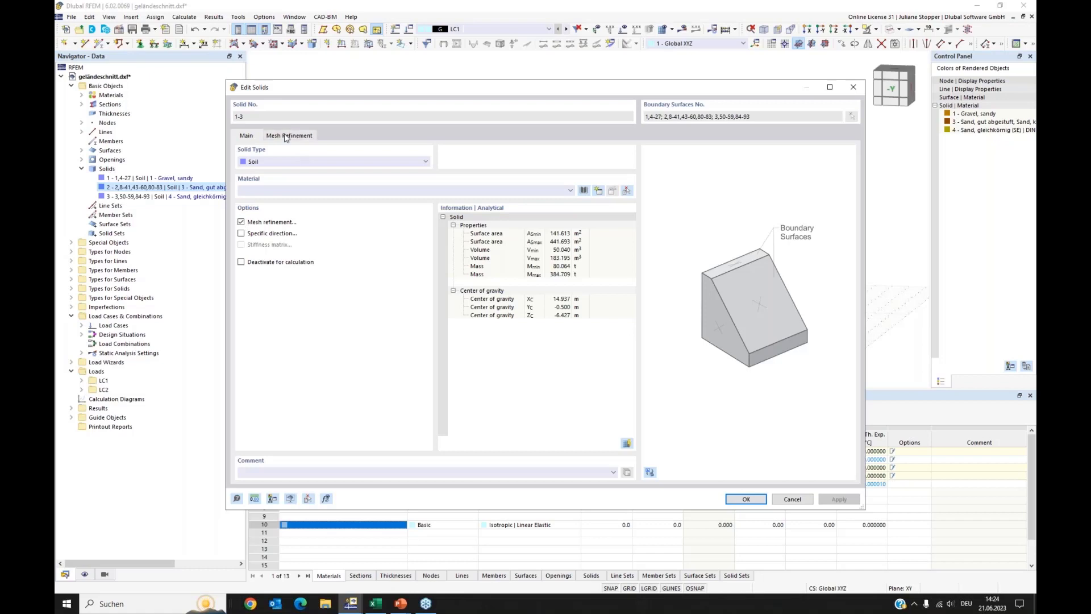
{"action": "left_click", "coordinate": [287, 136]}
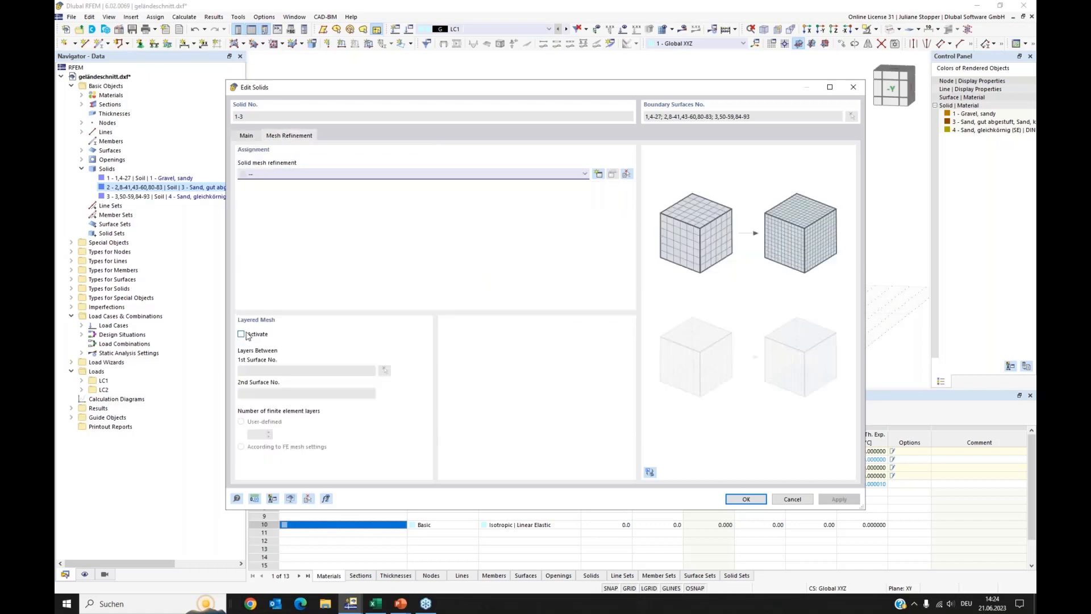
{"action": "left_click", "coordinate": [241, 335]}
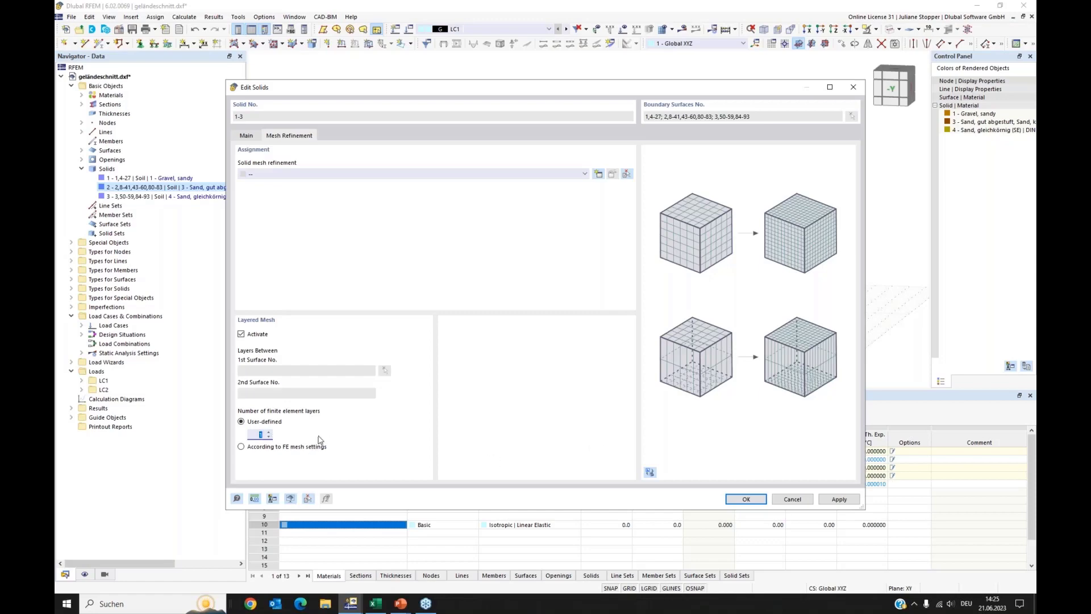
{"action": "left_click", "coordinate": [762, 498]}
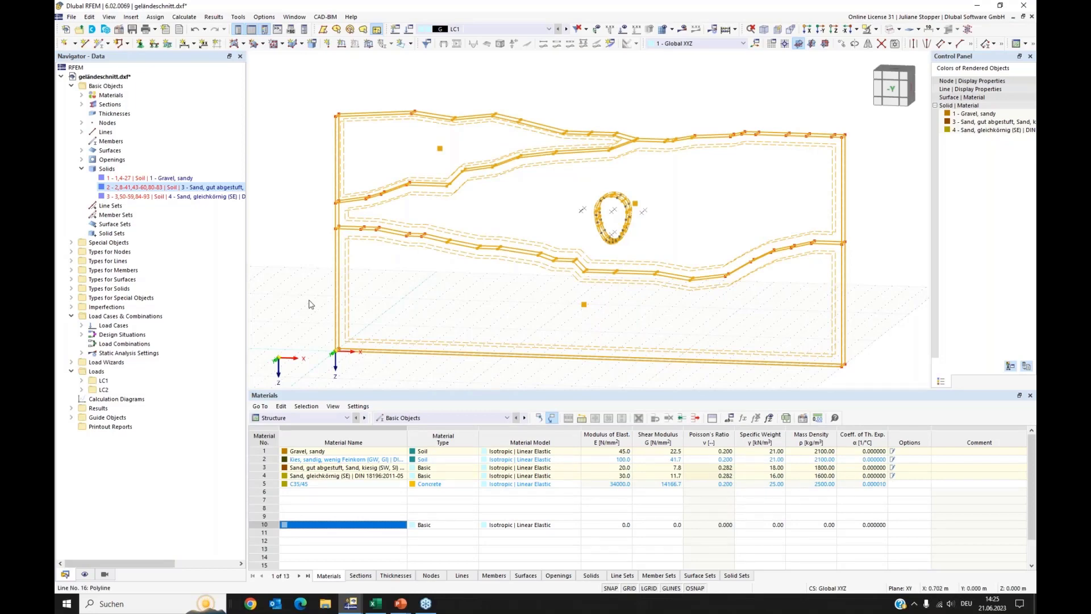
Check the layered mesh's first and second surfaces for solids 1, 2 and 3 one by one and accept each solid's settings
{"action": "double_click", "coordinate": [130, 178]}
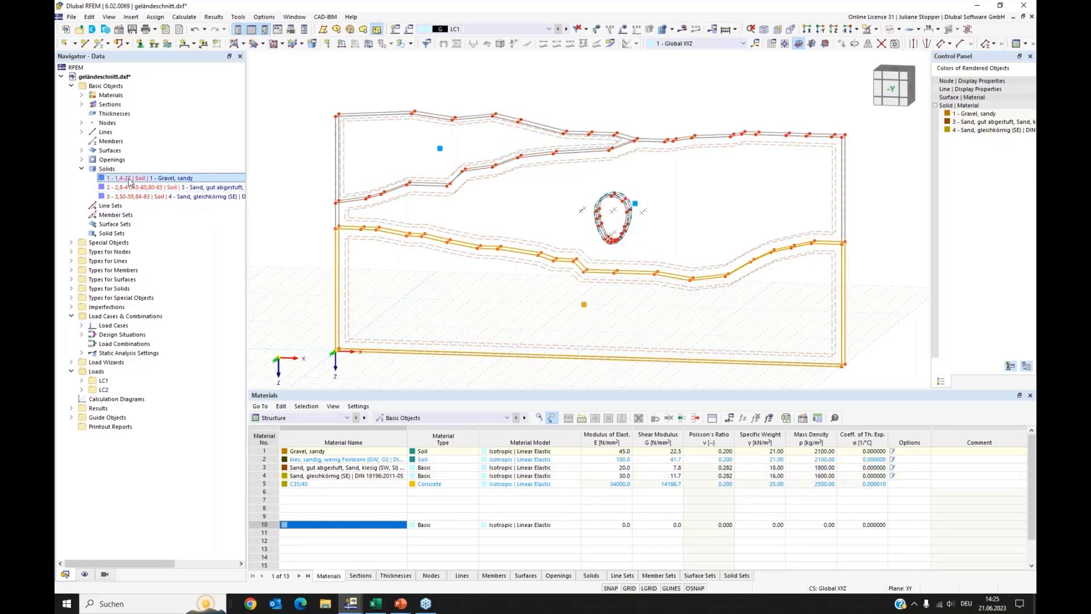
{"action": "left_click", "coordinate": [289, 136]}
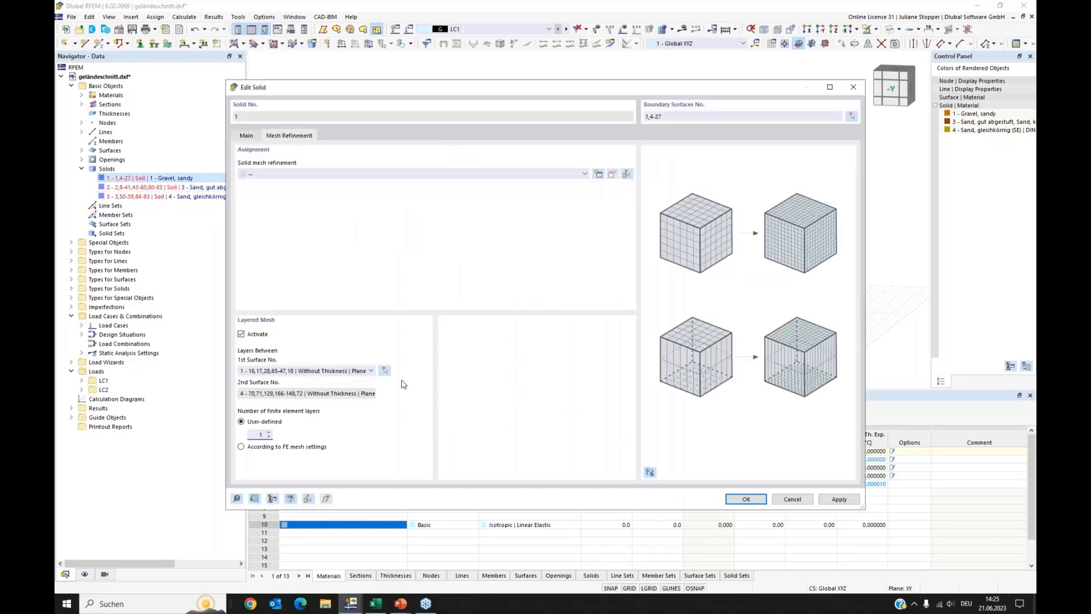
{"action": "left_click", "coordinate": [757, 499]}
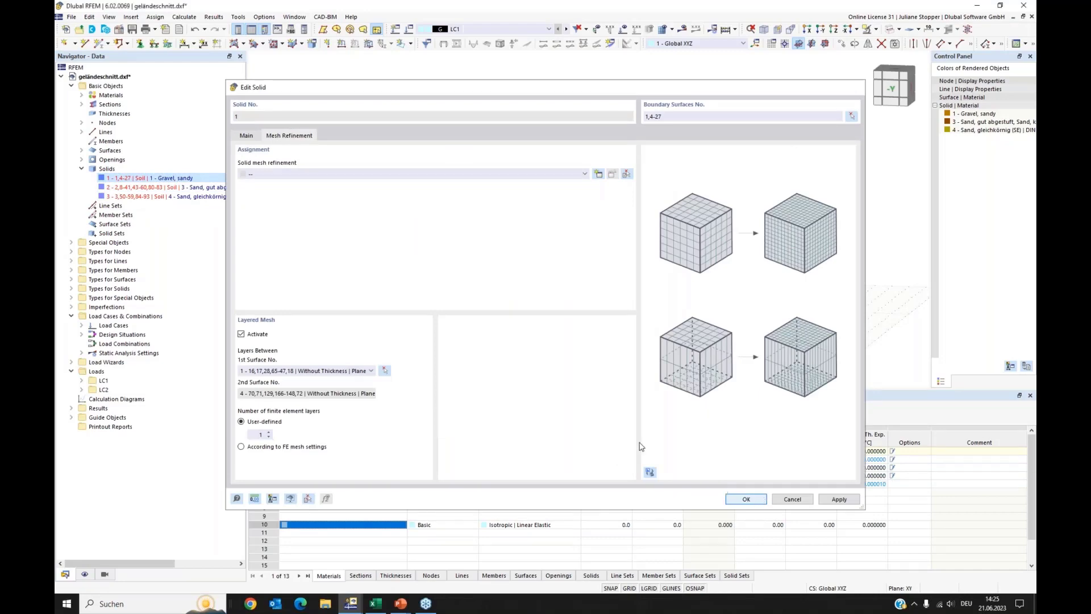
{"action": "double_click", "coordinate": [182, 187]}
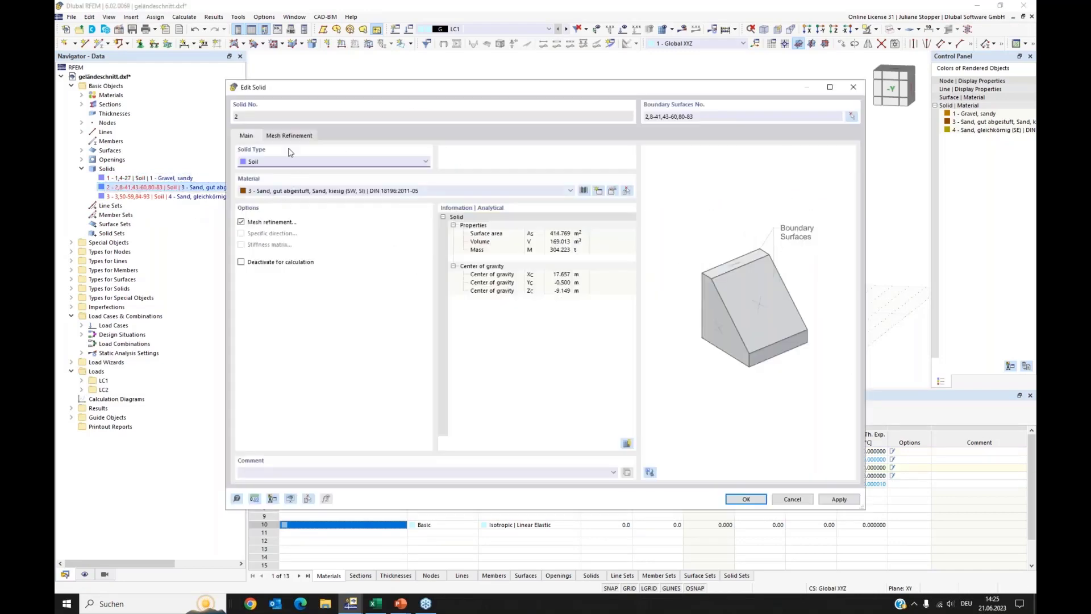
{"action": "left_click", "coordinate": [291, 137]}
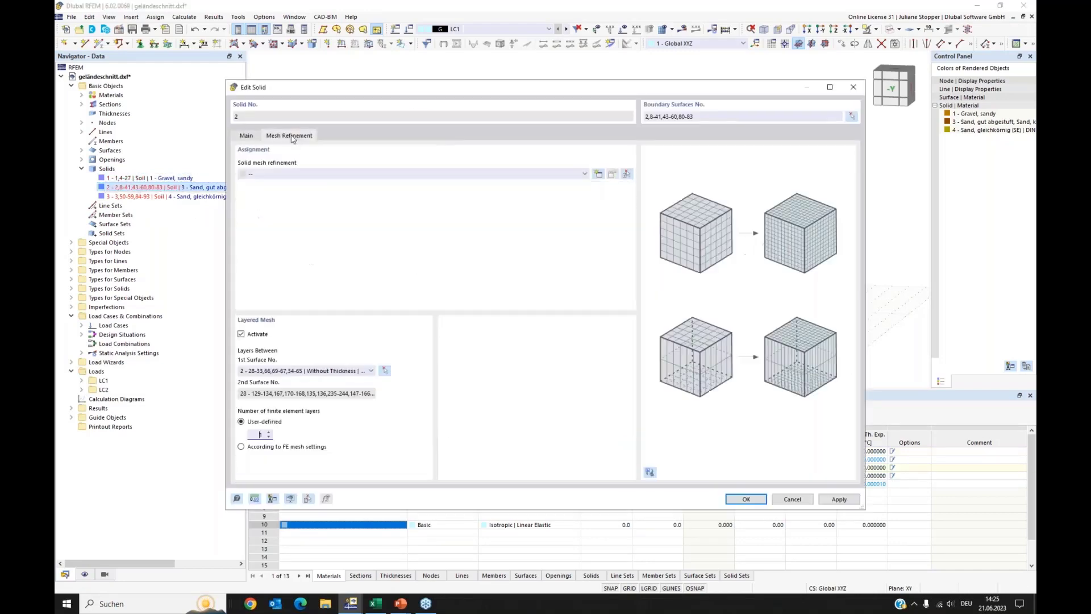
{"action": "left_click", "coordinate": [749, 500]}
{"action": "double_click", "coordinate": [176, 196]}
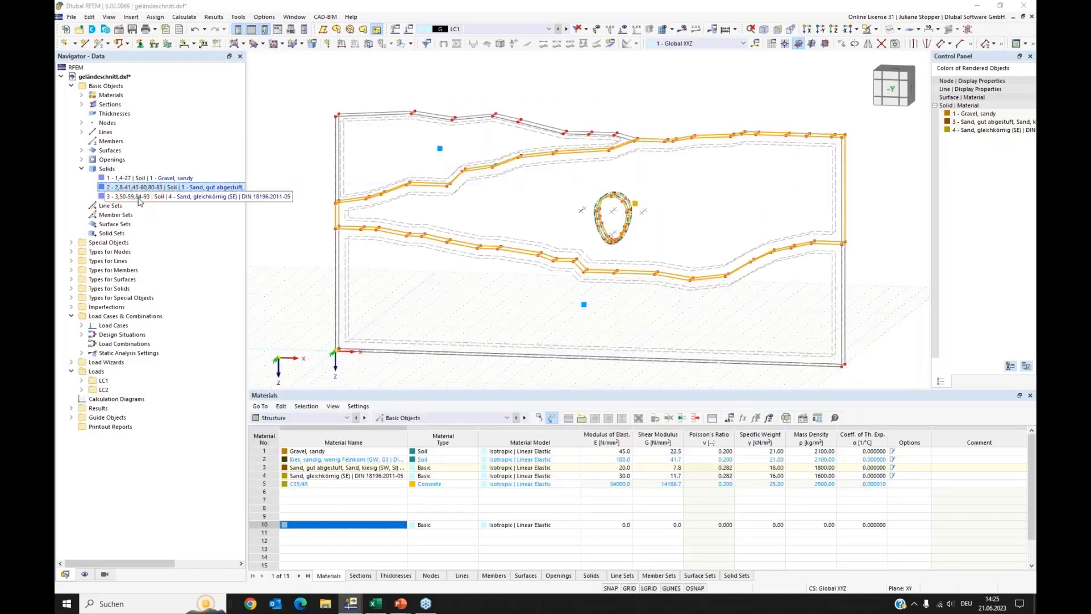
{"action": "left_click", "coordinate": [749, 500]}
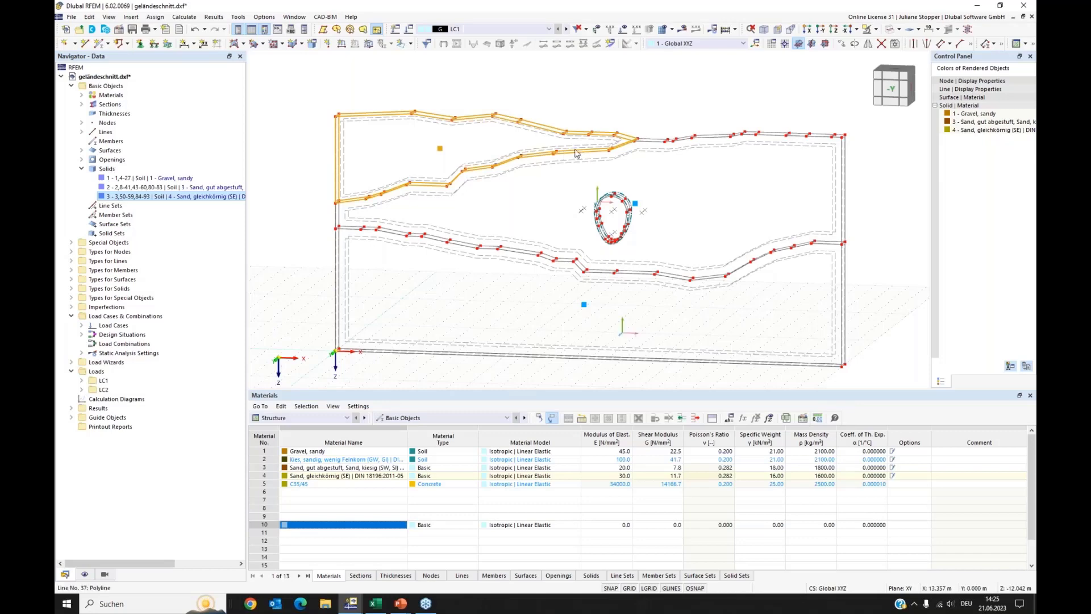
Generate the finite element mesh of the terrain section with the layered refinement
{"action": "middle_click_drag", "start_coordinate": [872, 223], "coordinate": [851, 206]}
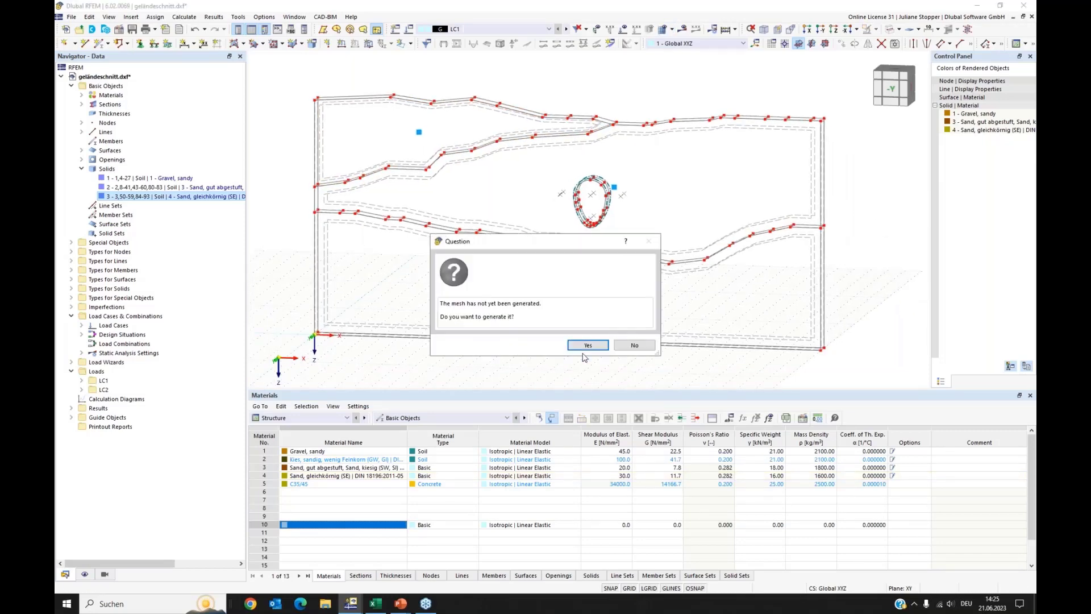
{"action": "left_click", "coordinate": [589, 345]}
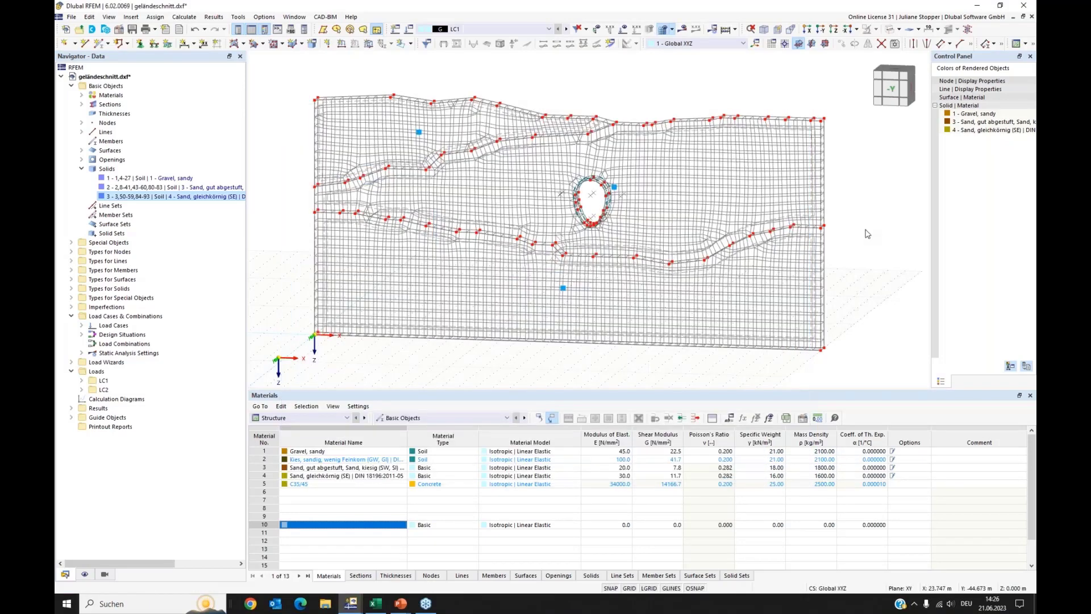
{"action": "middle_click_drag", "start_coordinate": [881, 220], "coordinate": [876, 212], "text": "ctrl"}
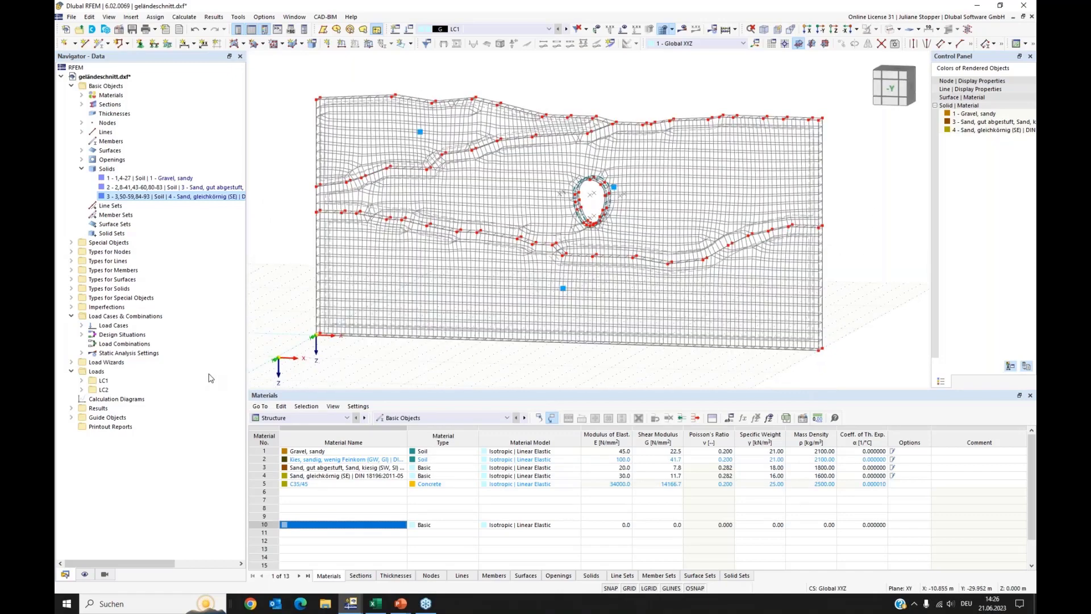
Display the mesh in solids instead of on surfaces, with the FE nodes hidden
{"action": "left_click", "coordinate": [84, 575]}
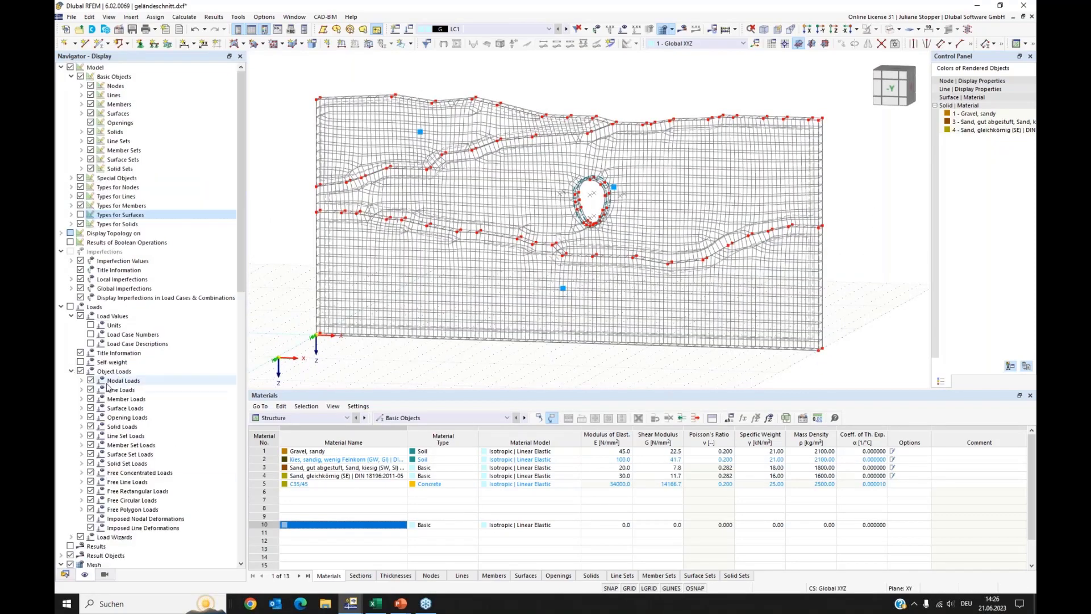
{"action": "scroll", "coordinate": [109, 387], "scroll_direction": "down", "scroll_amount": 9}
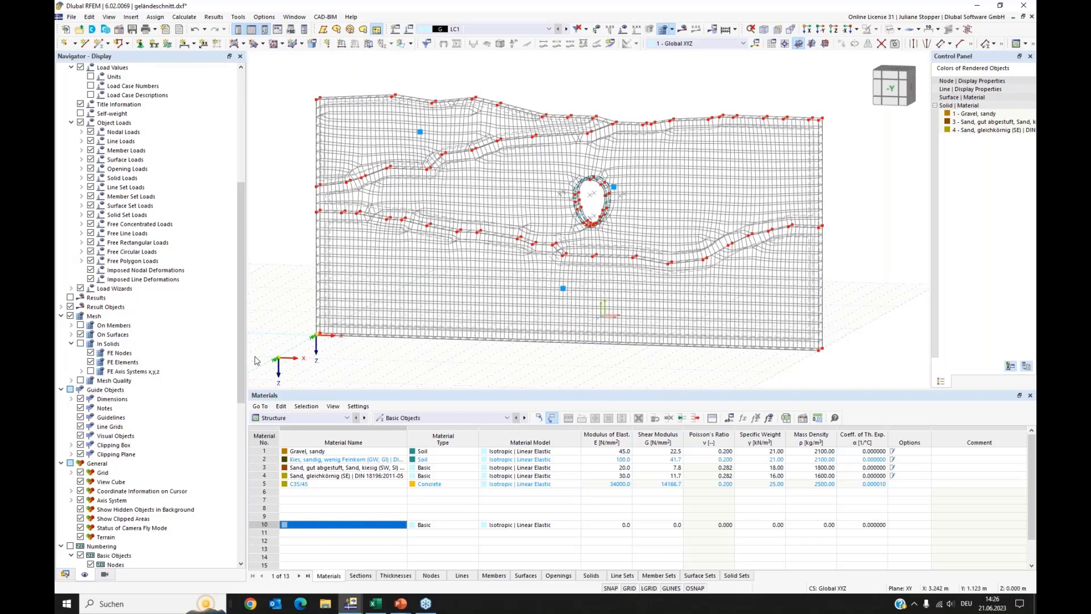
{"action": "left_click", "coordinate": [81, 335]}
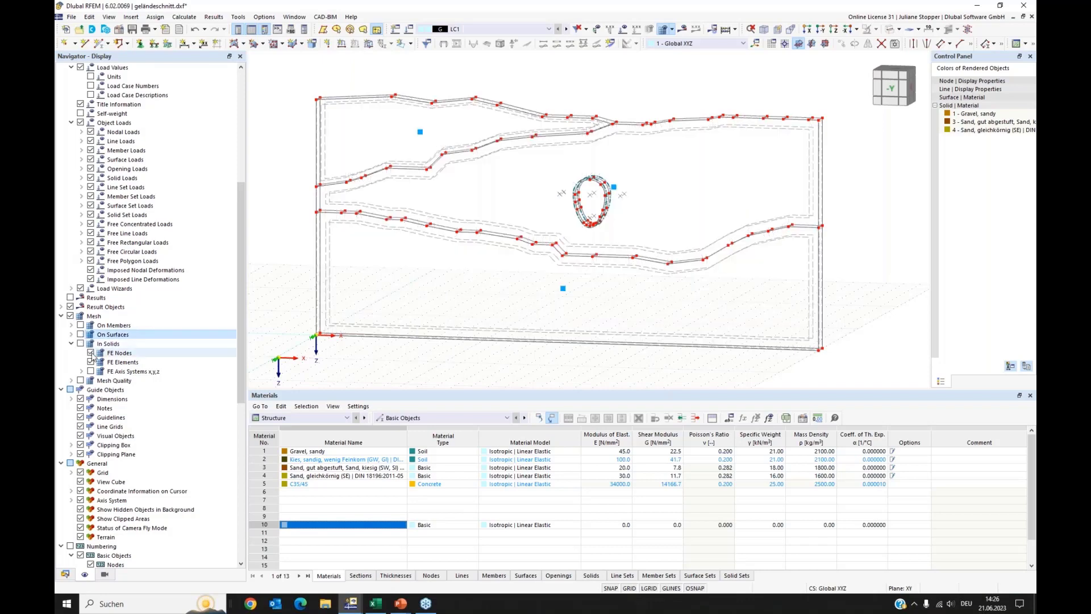
{"action": "left_click", "coordinate": [90, 353]}
{"action": "left_click", "coordinate": [80, 343]}
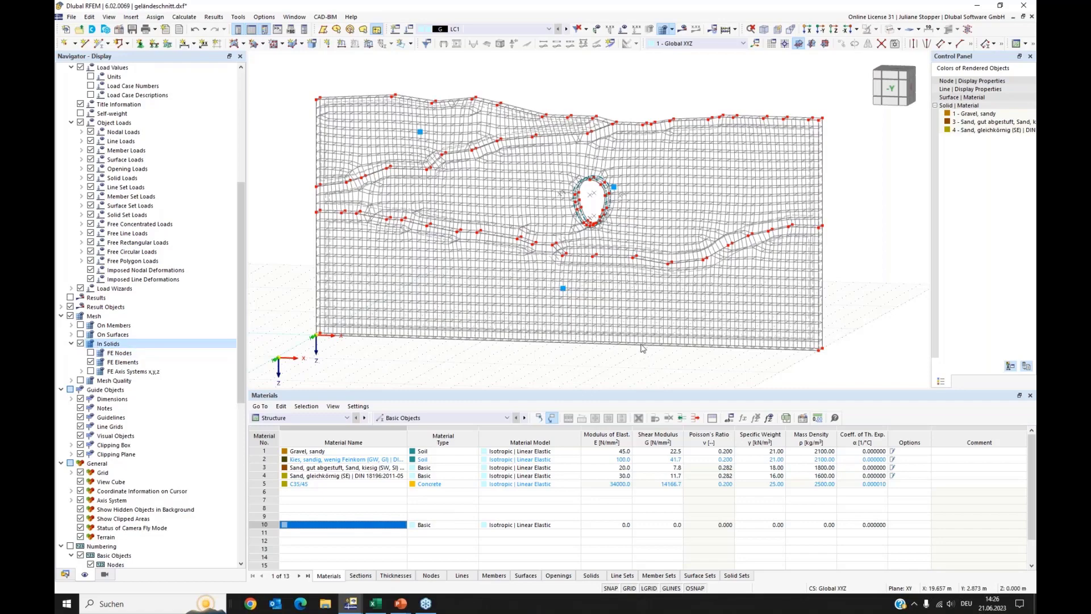
Turn on the mesh quality display for the terrain section and show its colour legend with the element ratings
{"action": "middle_click_drag", "start_coordinate": [644, 348], "coordinate": [677, 331], "text": "ctrl"}
{"action": "left_click", "coordinate": [822, 33]}
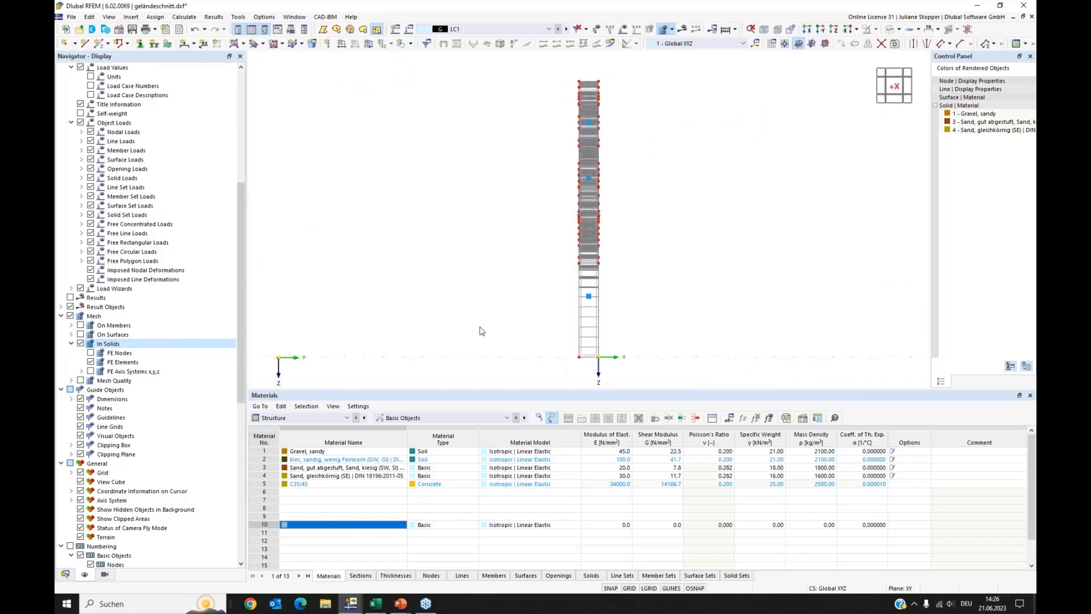
{"action": "middle_click_drag", "start_coordinate": [467, 332], "coordinate": [585, 330], "text": "ctrl"}
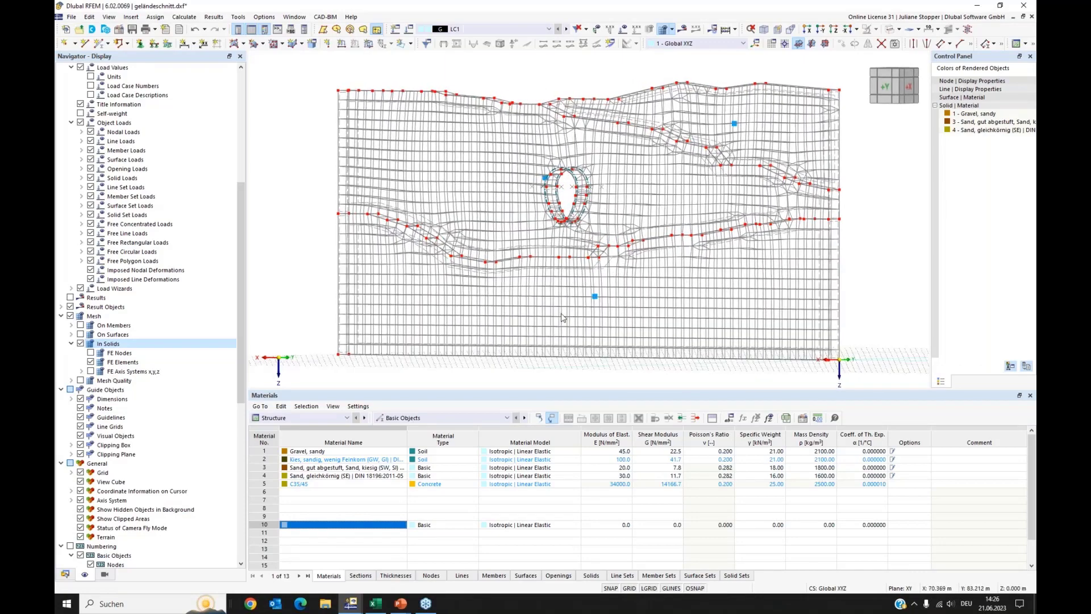
{"action": "scroll", "coordinate": [564, 323], "scroll_direction": "down", "scroll_amount": 1}
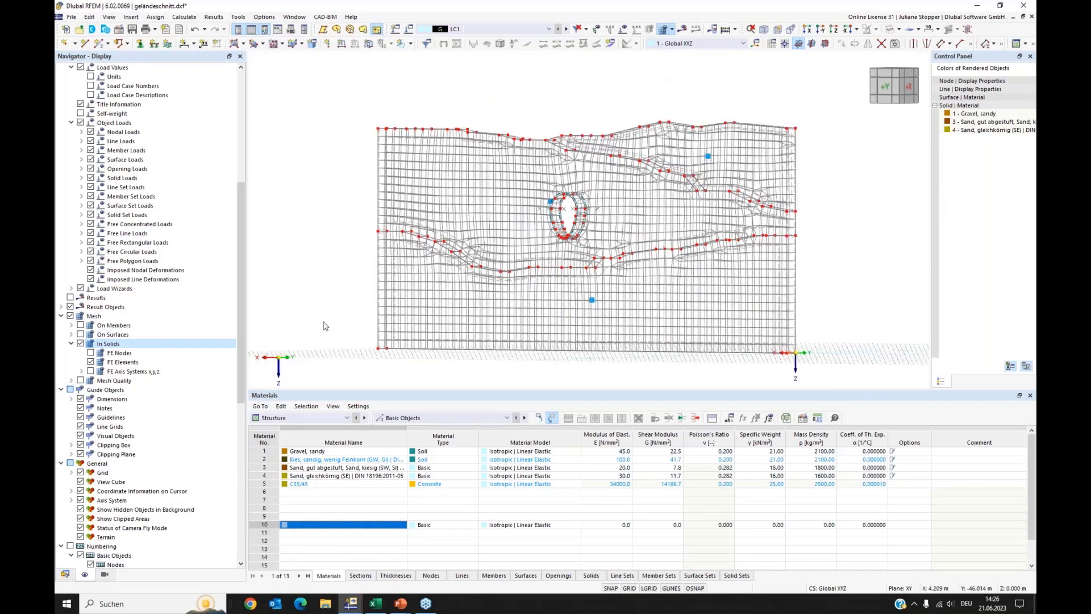
{"action": "scroll", "coordinate": [325, 316], "scroll_direction": "down", "scroll_amount": 1}
{"action": "middle_click_drag", "start_coordinate": [476, 332], "coordinate": [518, 327], "text": "ctrl"}
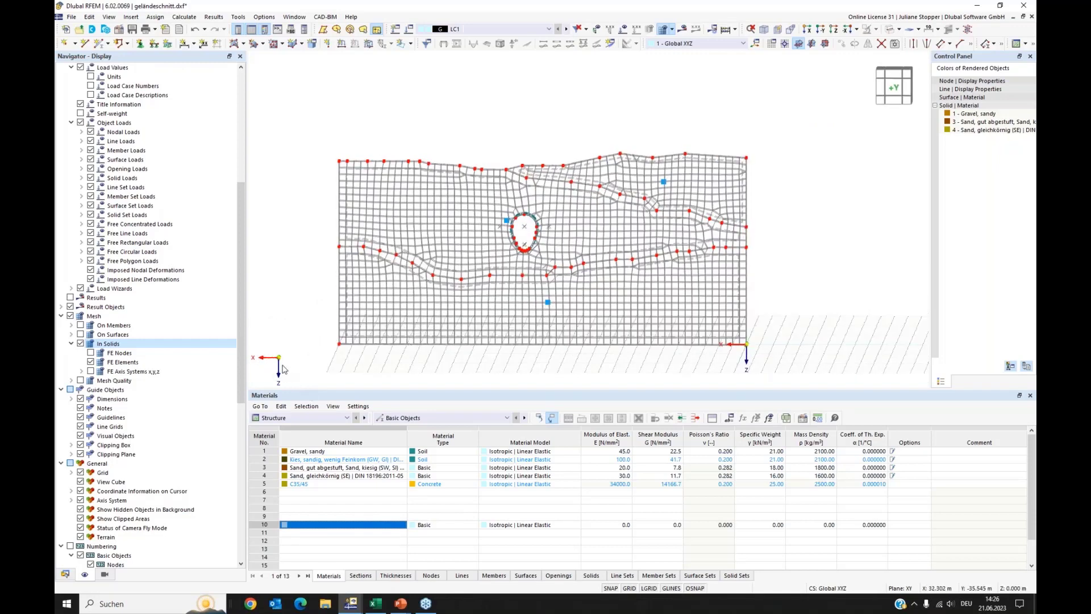
{"action": "left_click", "coordinate": [80, 381]}
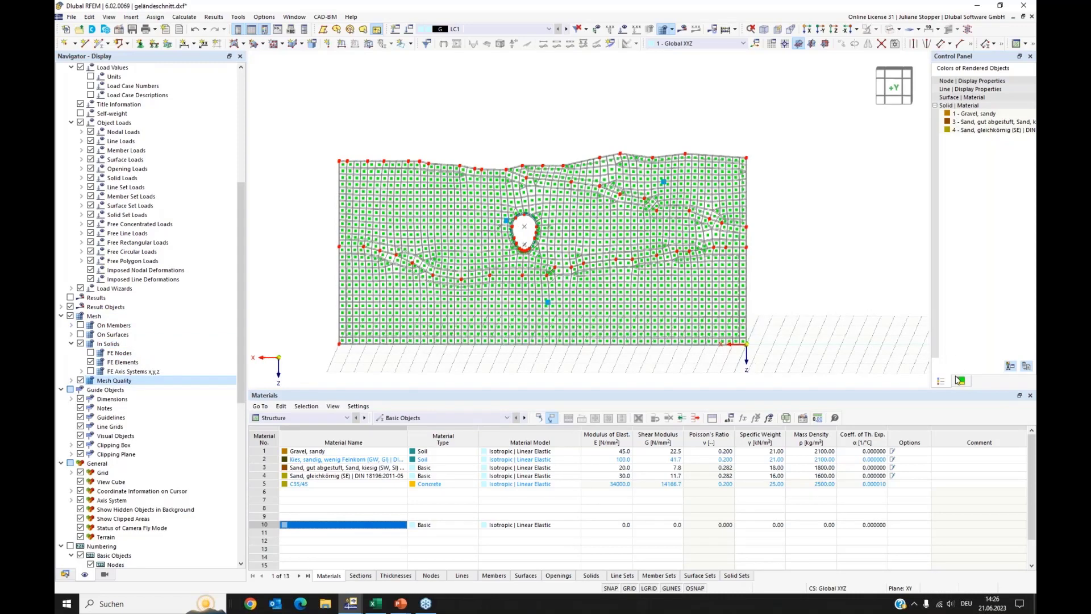
{"action": "left_click", "coordinate": [961, 381]}
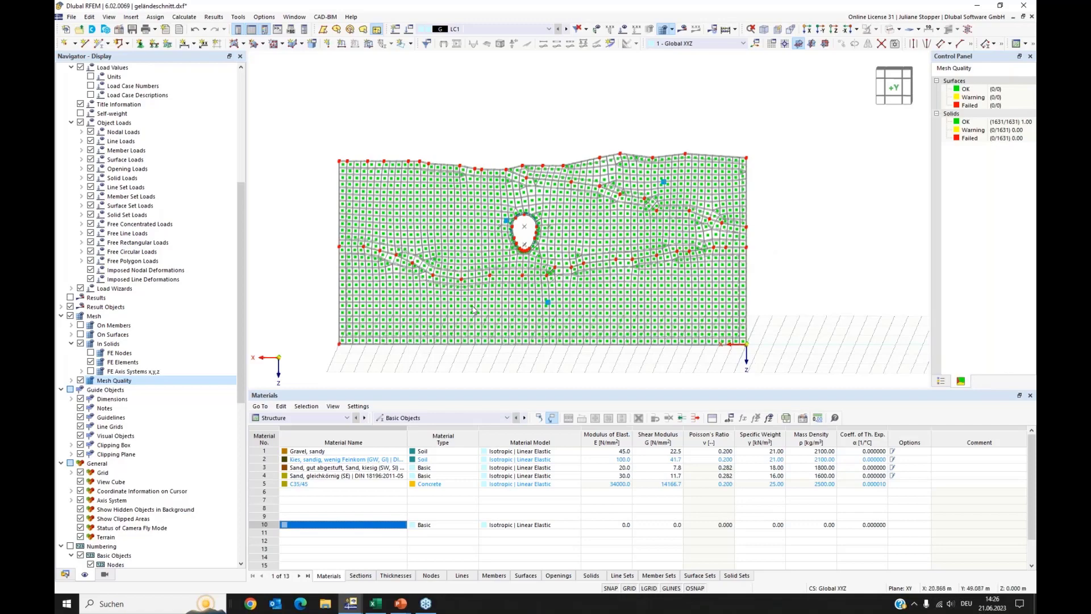
{"action": "scroll", "coordinate": [509, 308], "scroll_direction": "up", "scroll_amount": 1}
{"action": "scroll", "coordinate": [509, 308], "scroll_direction": "up", "scroll_amount": 1}
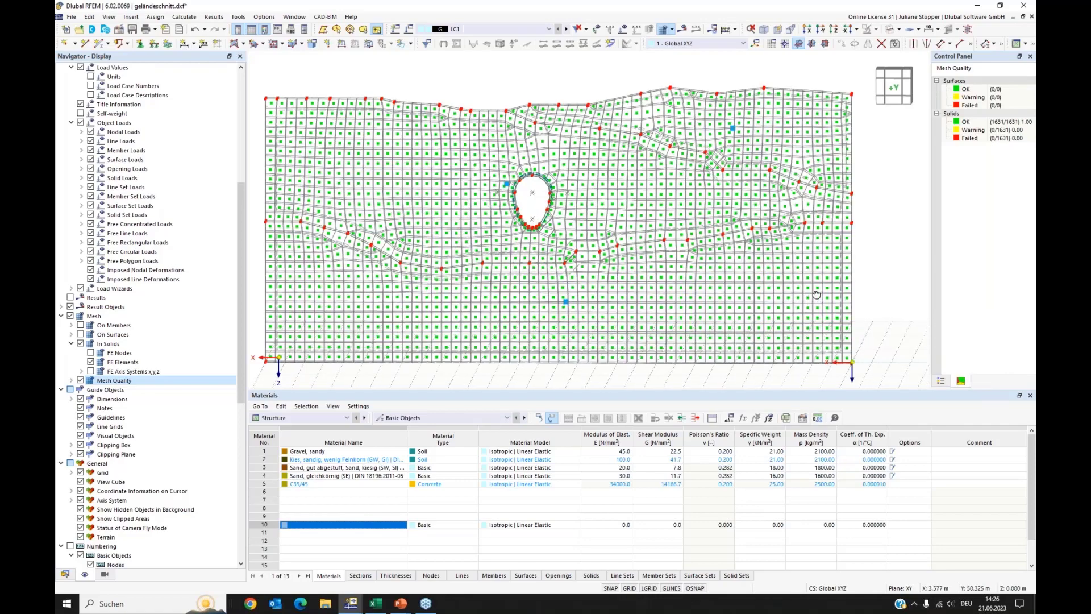
{"action": "middle_click_drag", "start_coordinate": [815, 294], "coordinate": [802, 297], "text": "ctrl"}
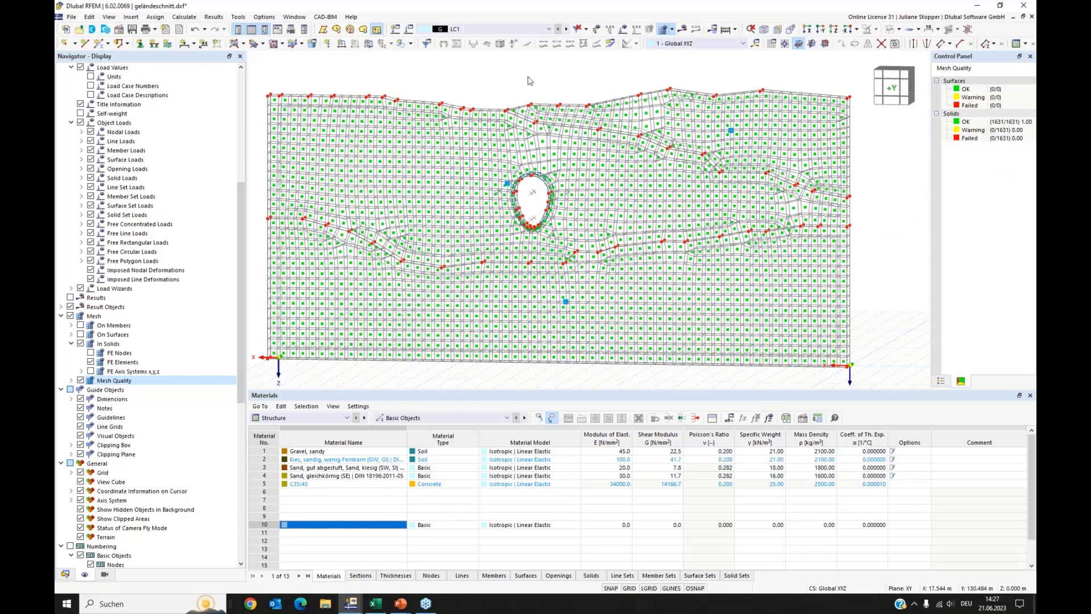
Review the quality criteria for solids in the mesh settings and leave them without changes
{"action": "left_click", "coordinate": [214, 17]}
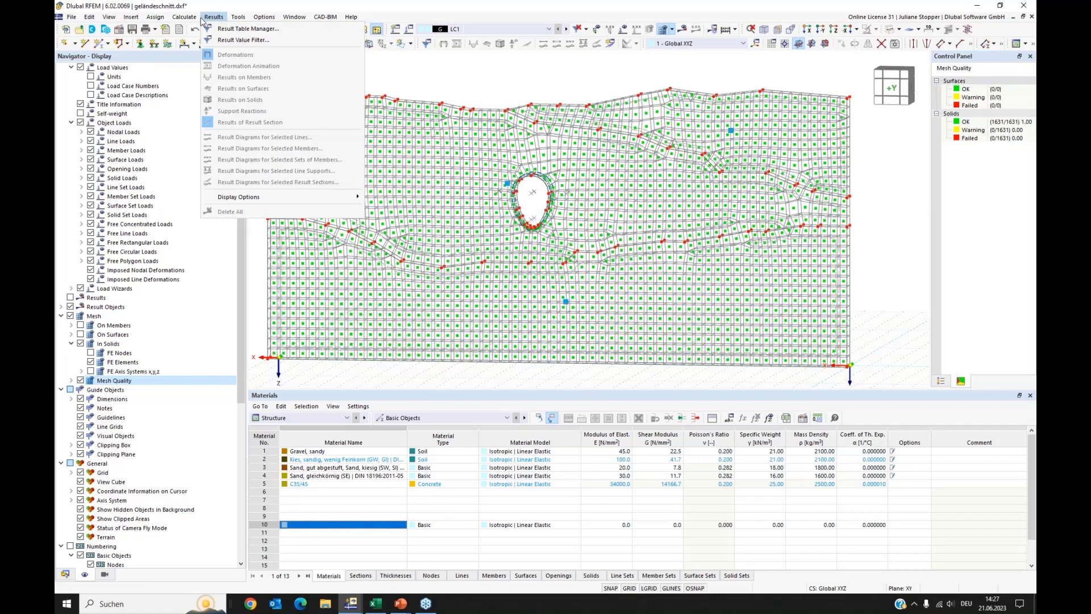
{"action": "mouse_move", "coordinate": [185, 17]}
{"action": "left_click", "coordinate": [219, 140]}
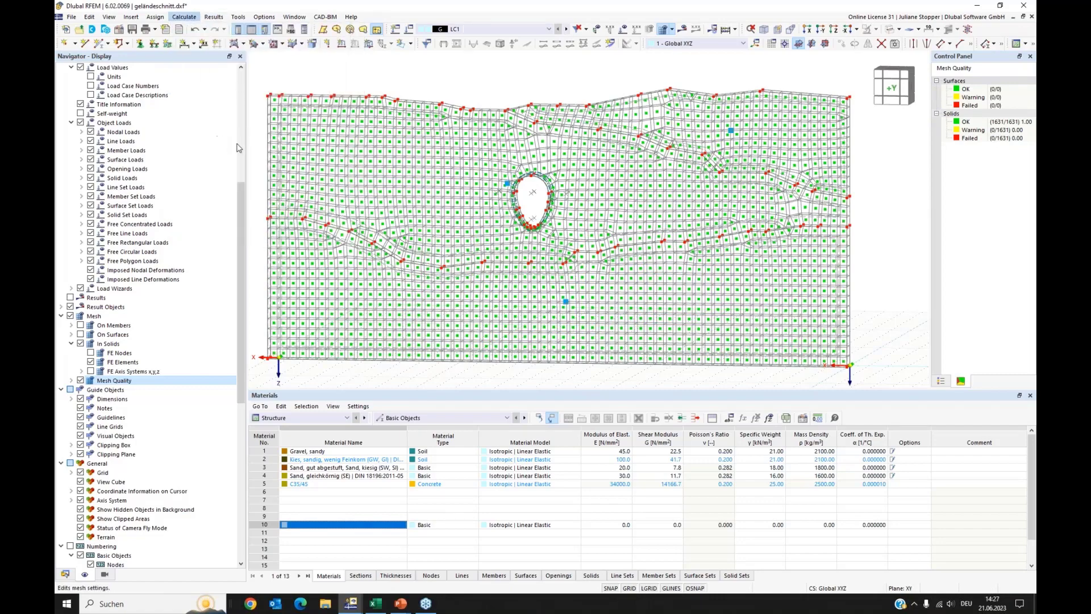
{"action": "left_click", "coordinate": [573, 127]}
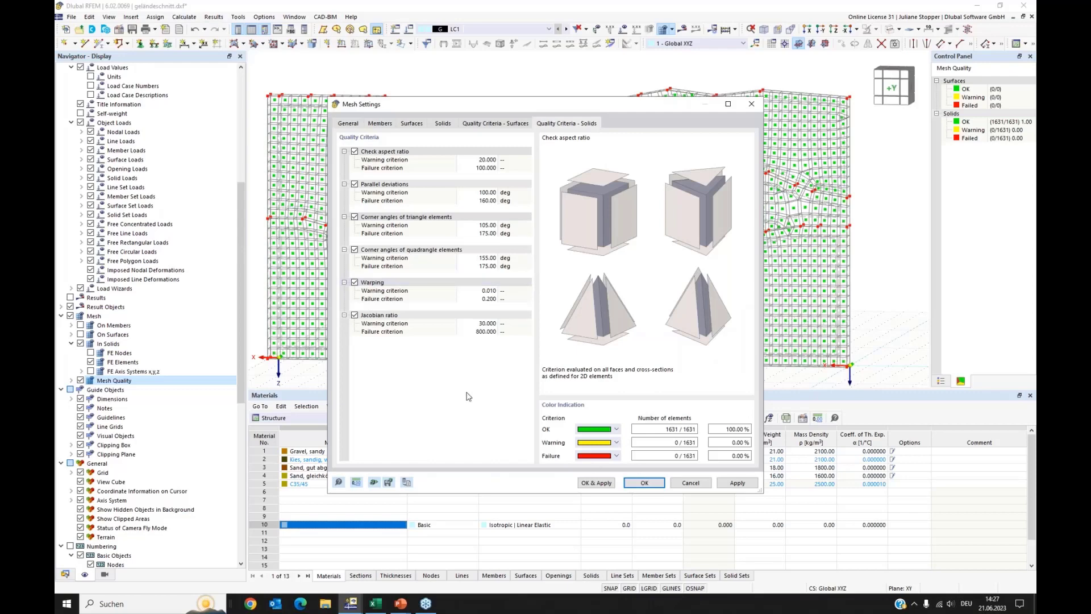
{"action": "left_click", "coordinate": [690, 483]}
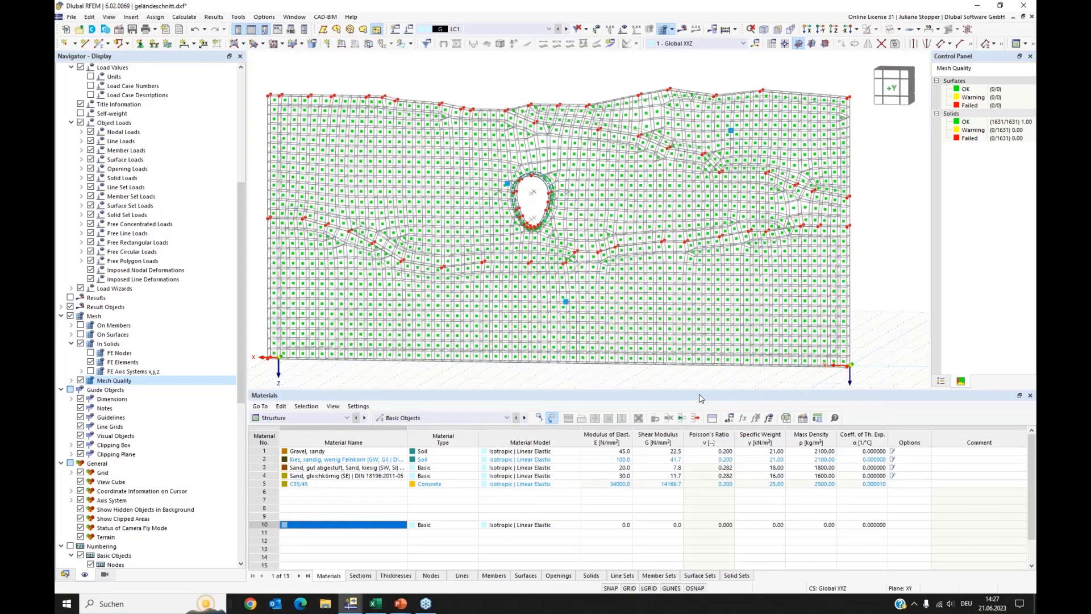
Reduce the height of the Materials table to enlarge the view of the meshed terrain section
{"action": "left_click_drag", "start_coordinate": [697, 392], "coordinate": [696, 442]}
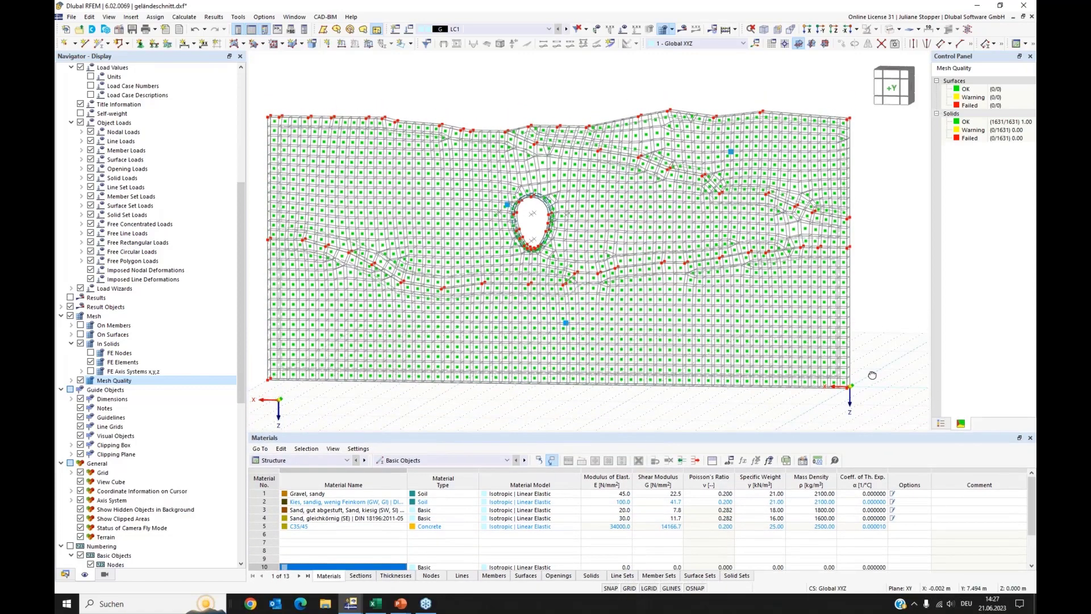
{"action": "middle_click_drag", "start_coordinate": [872, 375], "coordinate": [866, 380], "text": "ctrl"}
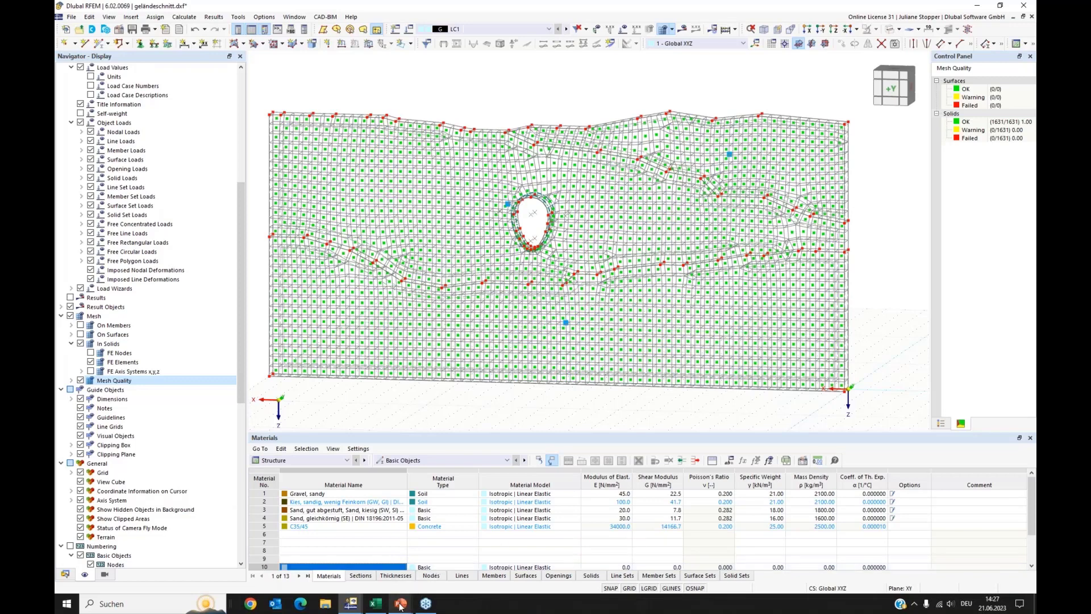
Switch to the borehole soil model Model-no-1.rf6 and collapse all object categories in its data navigator
{"action": "mouse_move", "coordinate": [352, 604]}
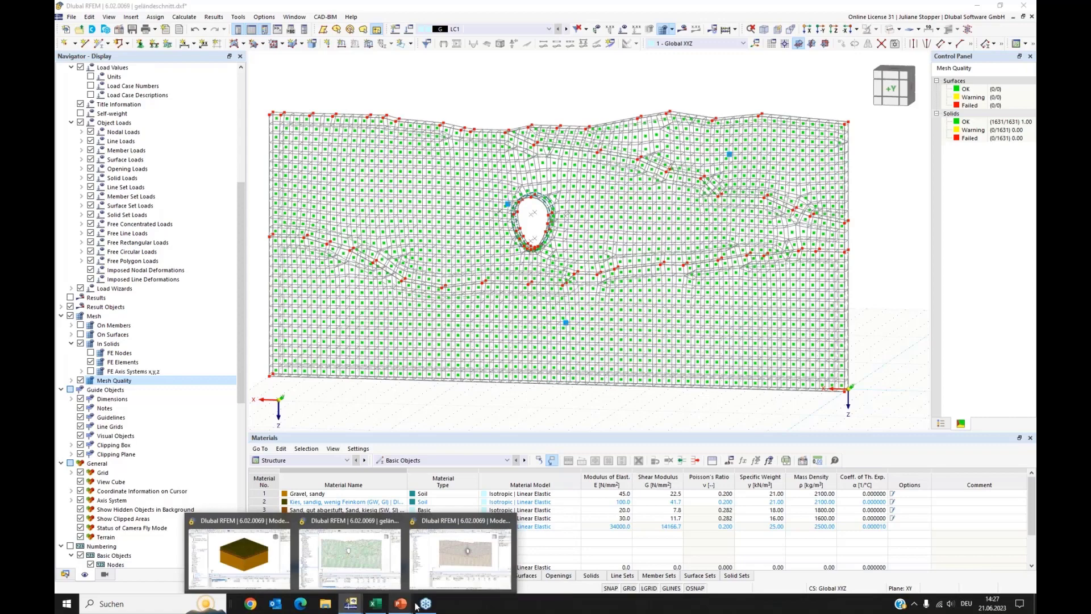
{"action": "left_click", "coordinate": [239, 554]}
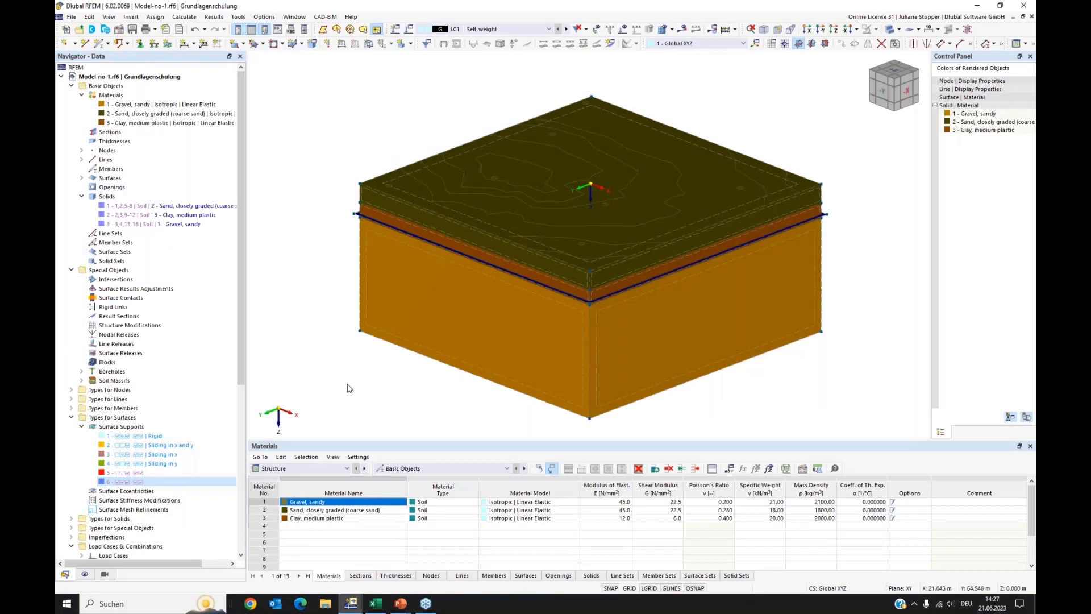
{"action": "left_click", "coordinate": [71, 86]}
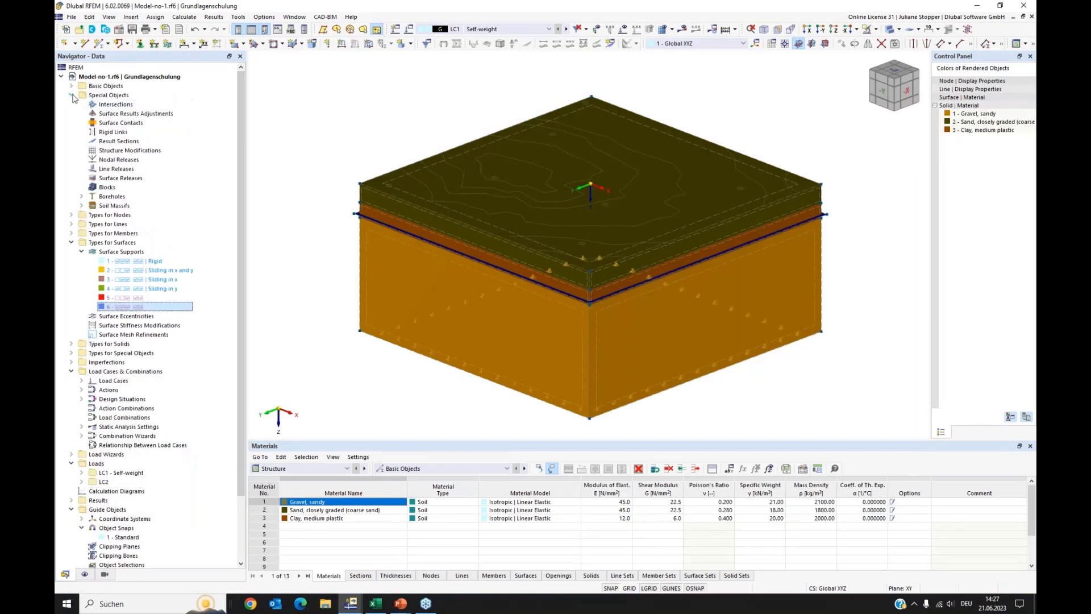
{"action": "left_click", "coordinate": [72, 96]}
{"action": "left_click", "coordinate": [72, 132]}
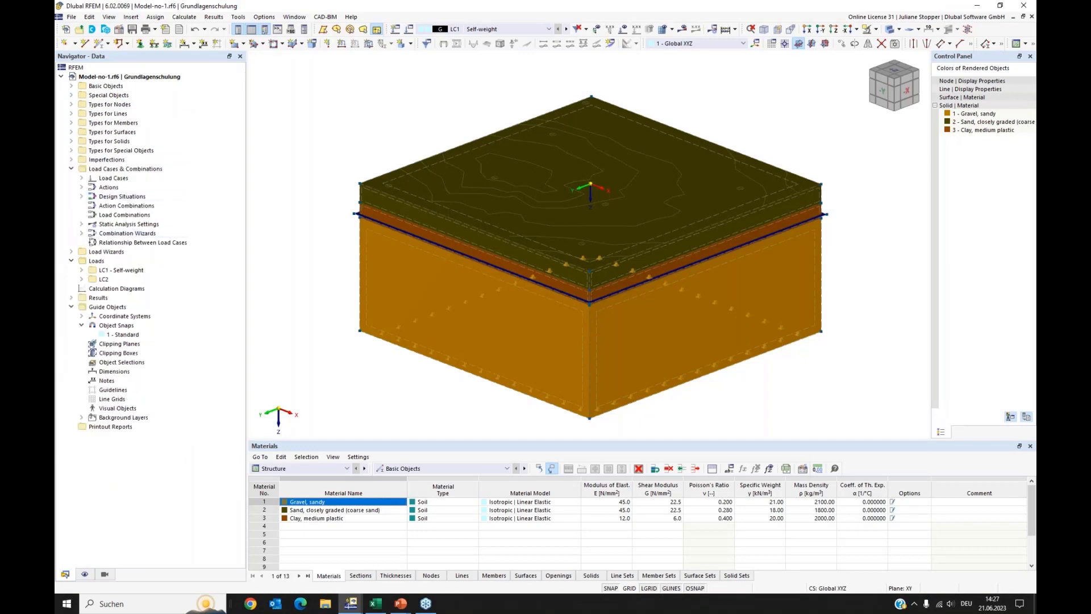
{"action": "left_click", "coordinate": [71, 169]}
{"action": "left_click", "coordinate": [71, 187]}
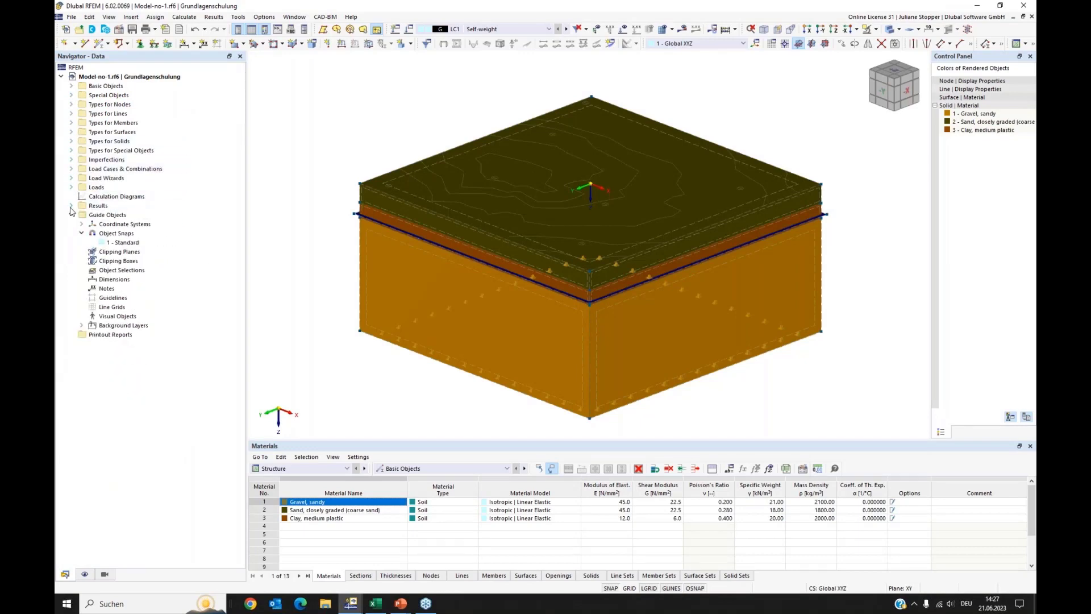
{"action": "left_click", "coordinate": [71, 215]}
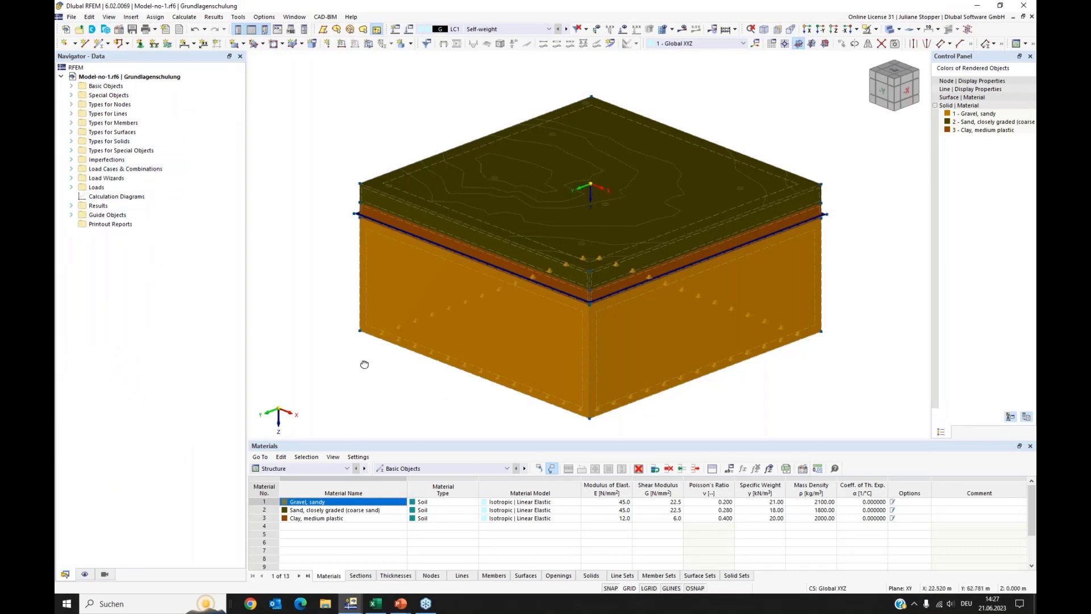
{"action": "middle_click_drag", "start_coordinate": [365, 364], "coordinate": [361, 377], "text": "ctrl"}
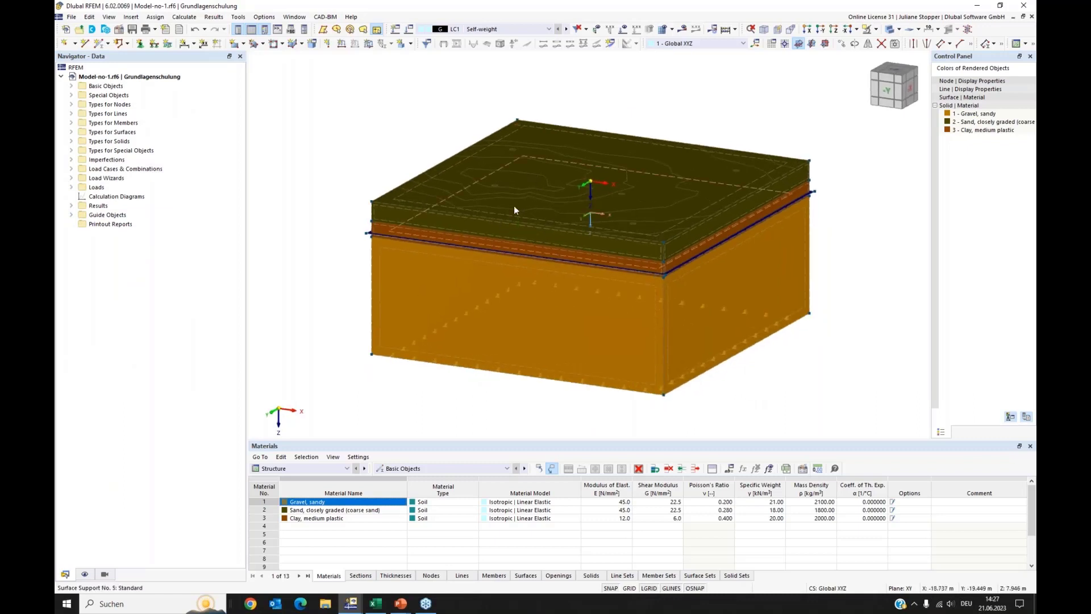
Hide the background layer Lageplan_Aufschlussbohrungen.dxf on the soil massif
{"action": "left_click", "coordinate": [71, 215]}
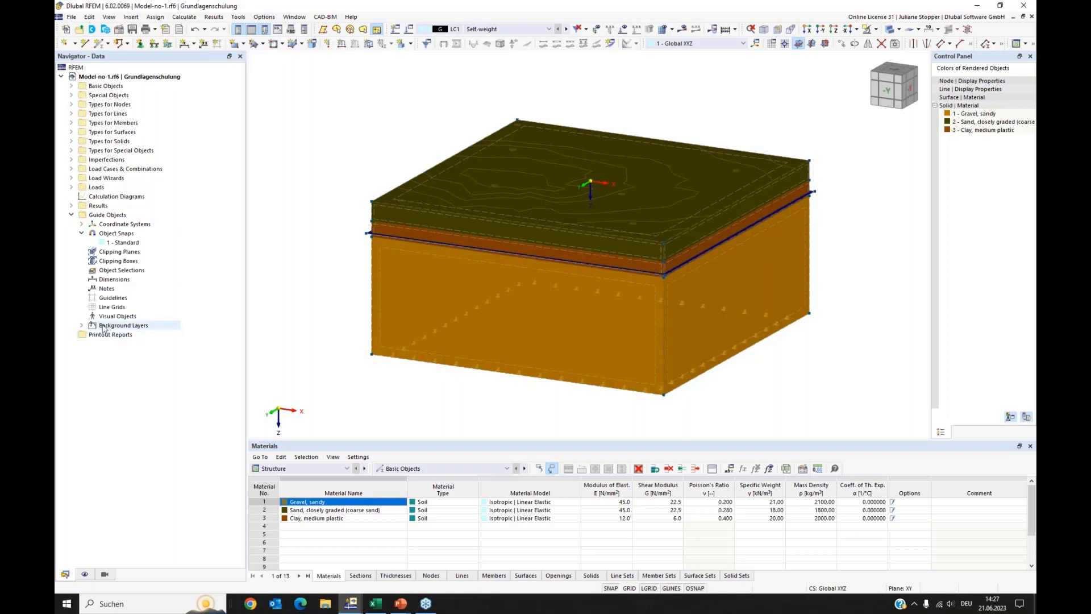
{"action": "left_click", "coordinate": [81, 326]}
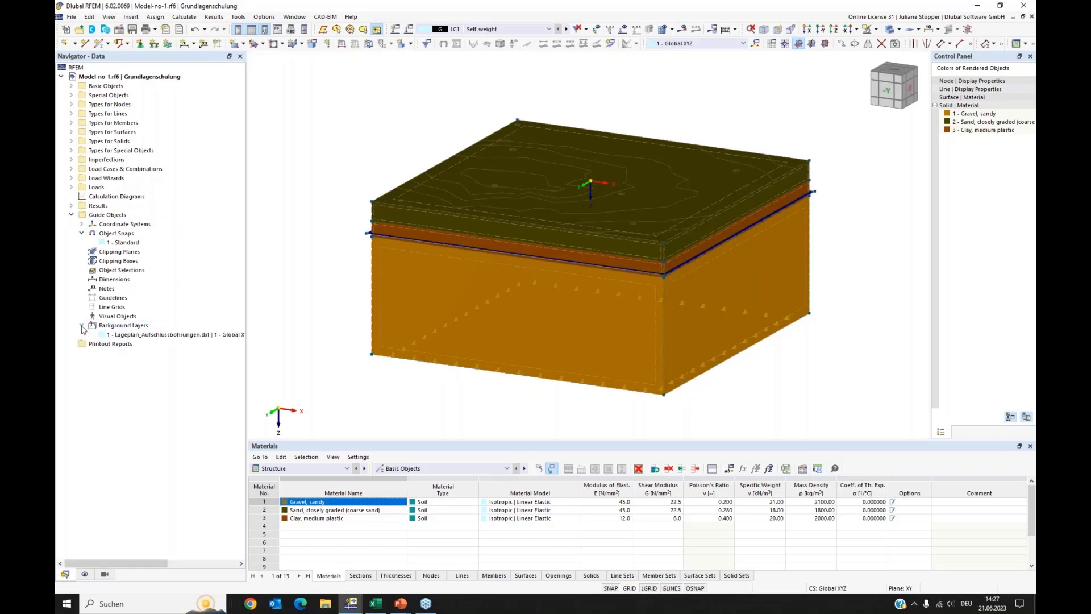
{"action": "right_click", "coordinate": [122, 335]}
{"action": "left_click", "coordinate": [130, 377]}
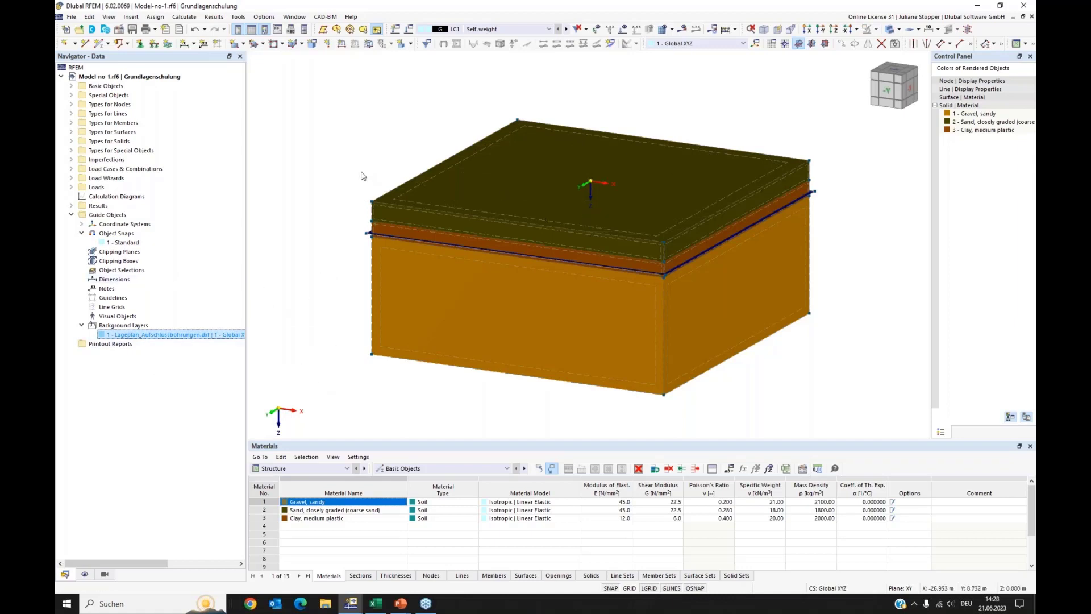
{"action": "middle_click_drag", "start_coordinate": [361, 177], "coordinate": [360, 187], "text": "ctrl"}
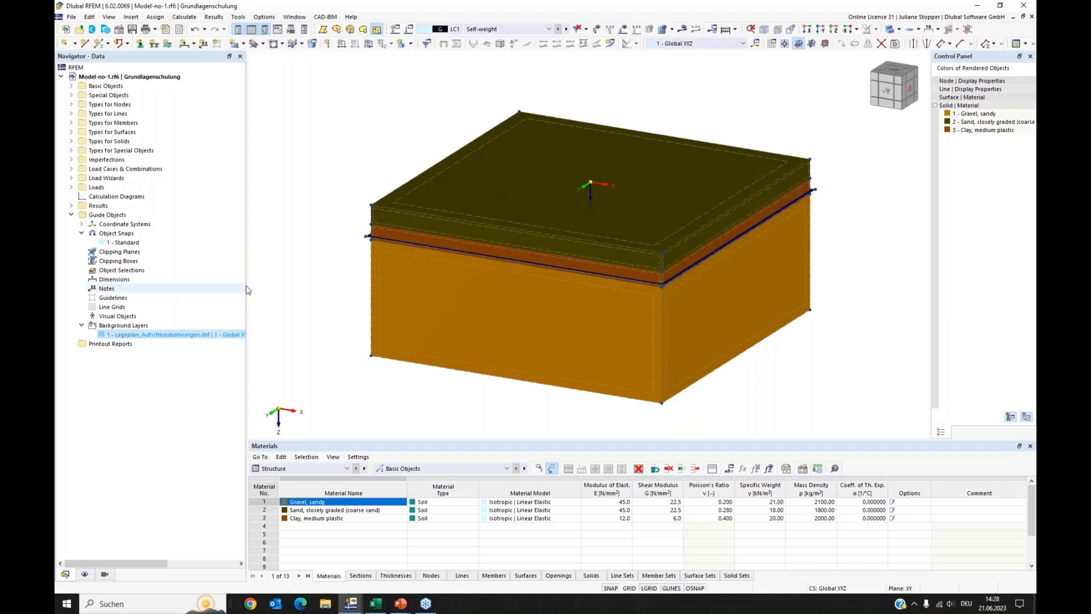
Import the IFC file Übungsobjekt 22_GS_allplan_statik.ifc from the 03_ifc-Gebäude\ueberholt folder
{"action": "left_click", "coordinate": [71, 17]}
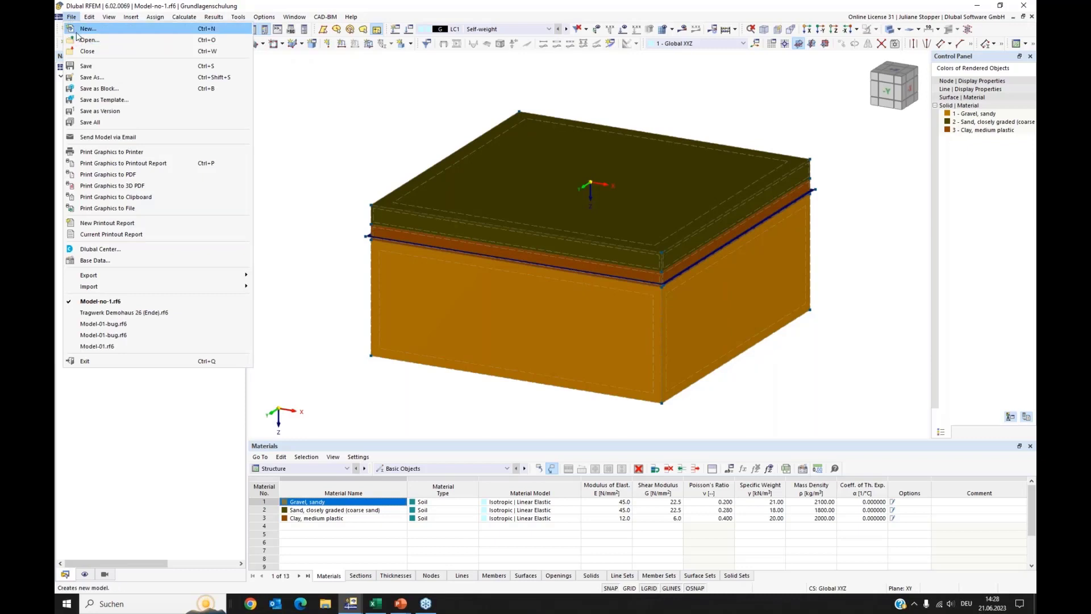
{"action": "mouse_move", "coordinate": [184, 291]}
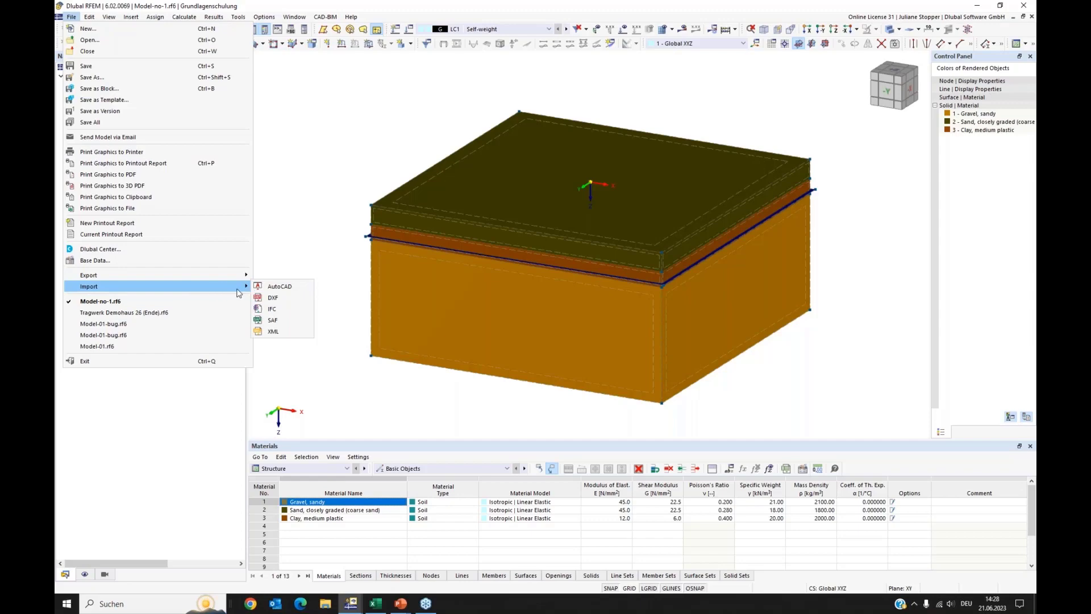
{"action": "left_click", "coordinate": [272, 310]}
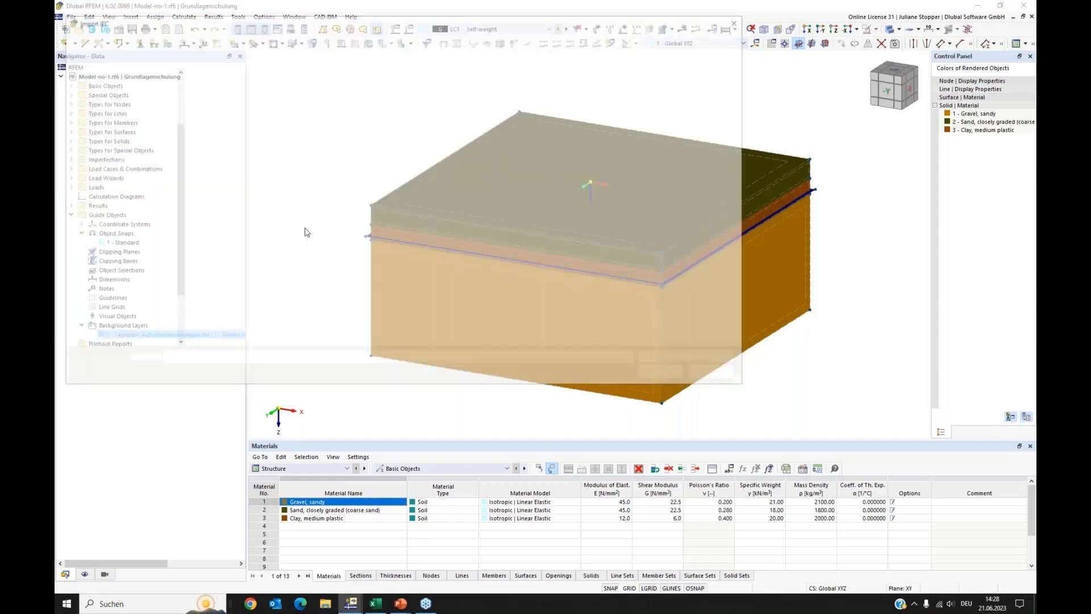
{"action": "left_click", "coordinate": [363, 38]}
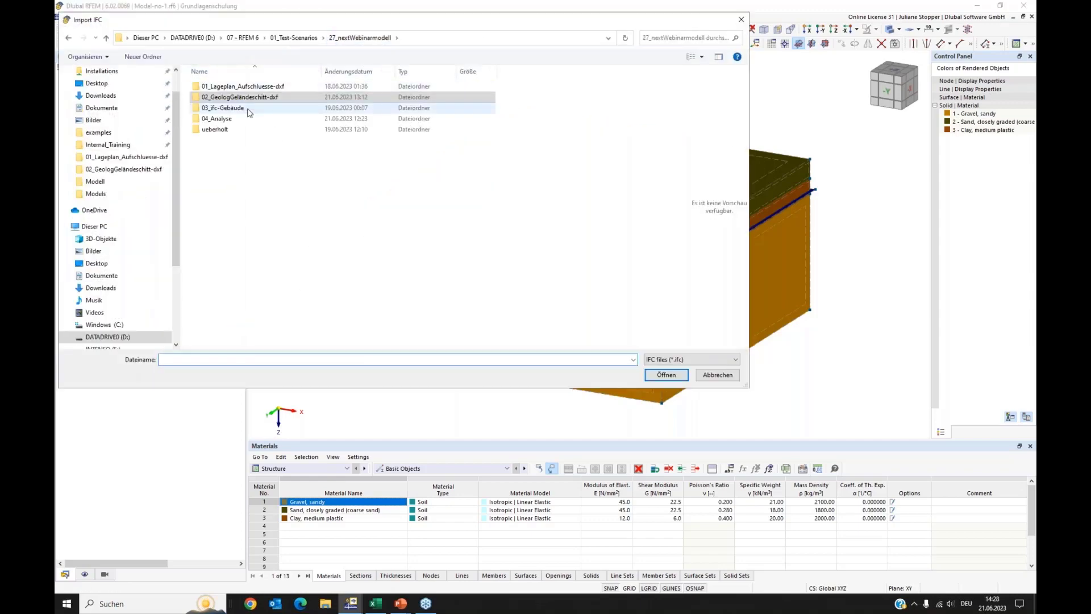
{"action": "double_click", "coordinate": [226, 111]}
{"action": "double_click", "coordinate": [215, 87]}
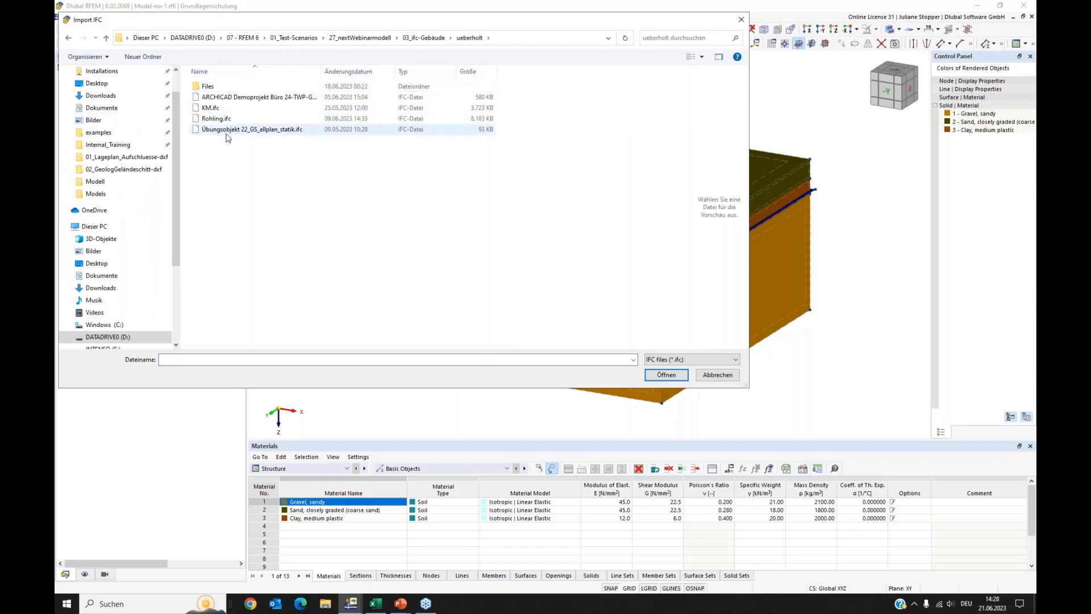
{"action": "left_click", "coordinate": [214, 130]}
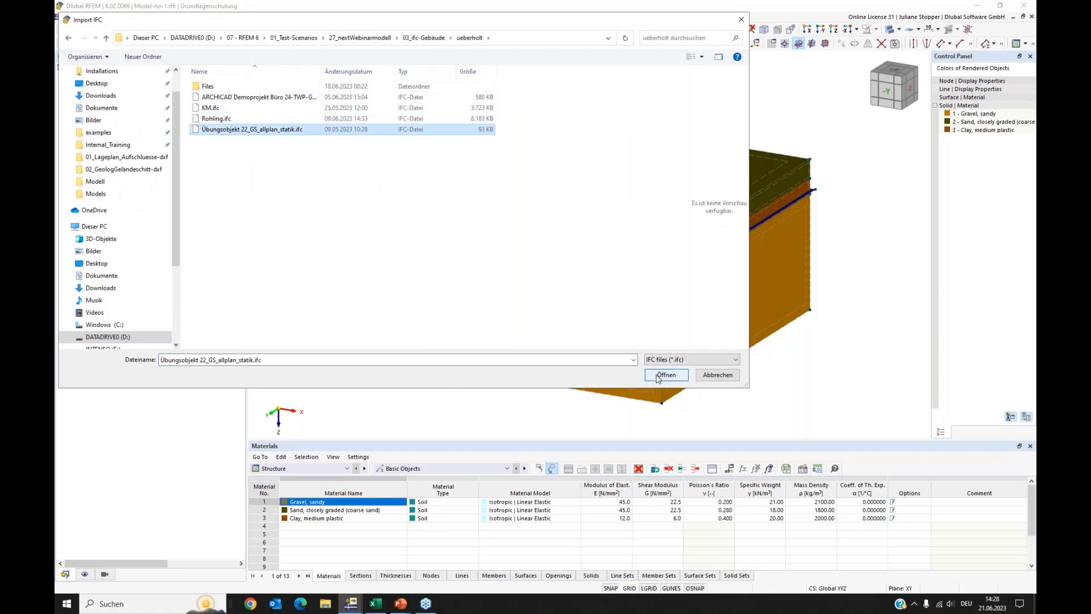
{"action": "left_click", "coordinate": [659, 377]}
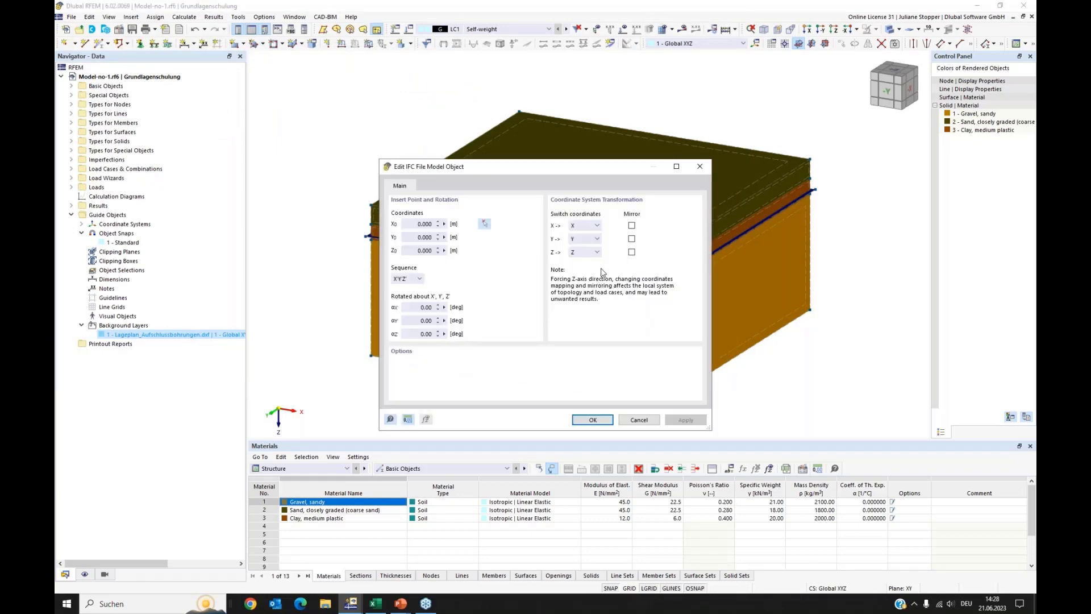
Mirror the Y and Z coordinates of the IFC model, complete the import and close the import log
{"action": "left_click", "coordinate": [632, 239]}
{"action": "left_click", "coordinate": [631, 253]}
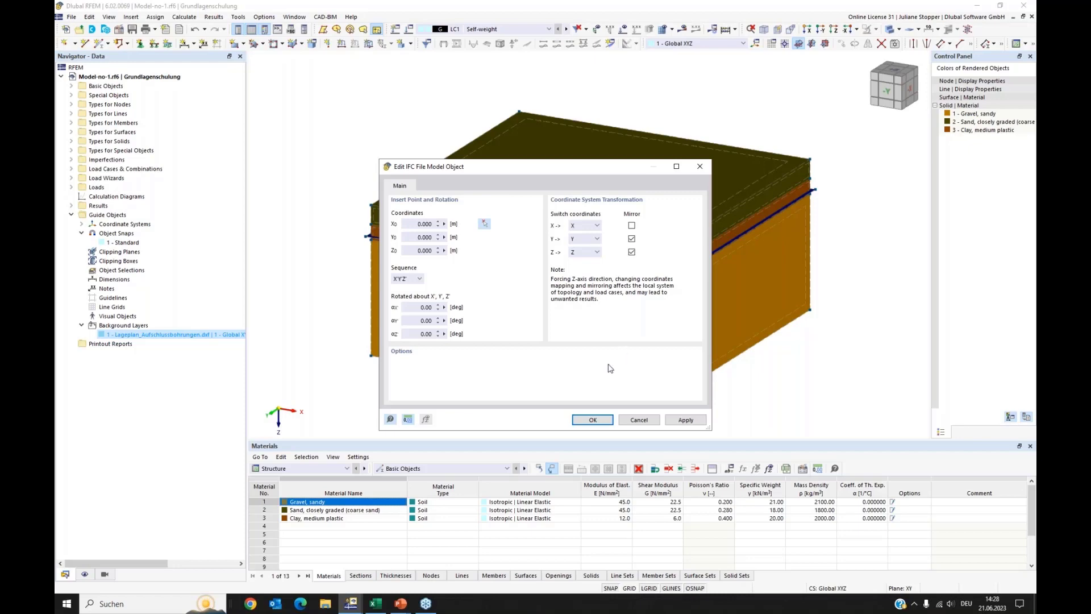
{"action": "left_click", "coordinate": [593, 420]}
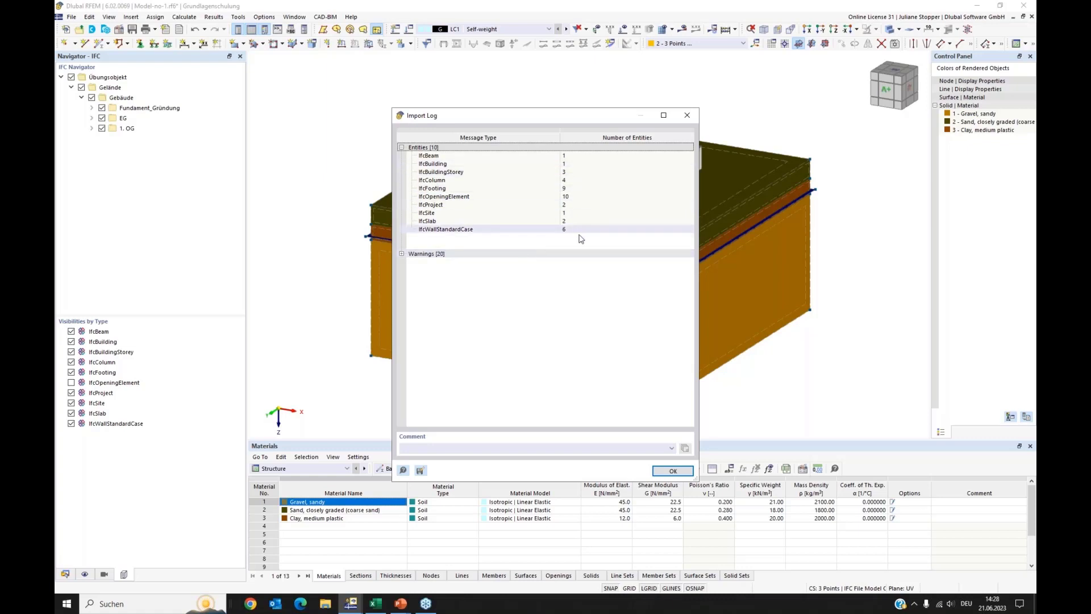
{"action": "left_click", "coordinate": [673, 472]}
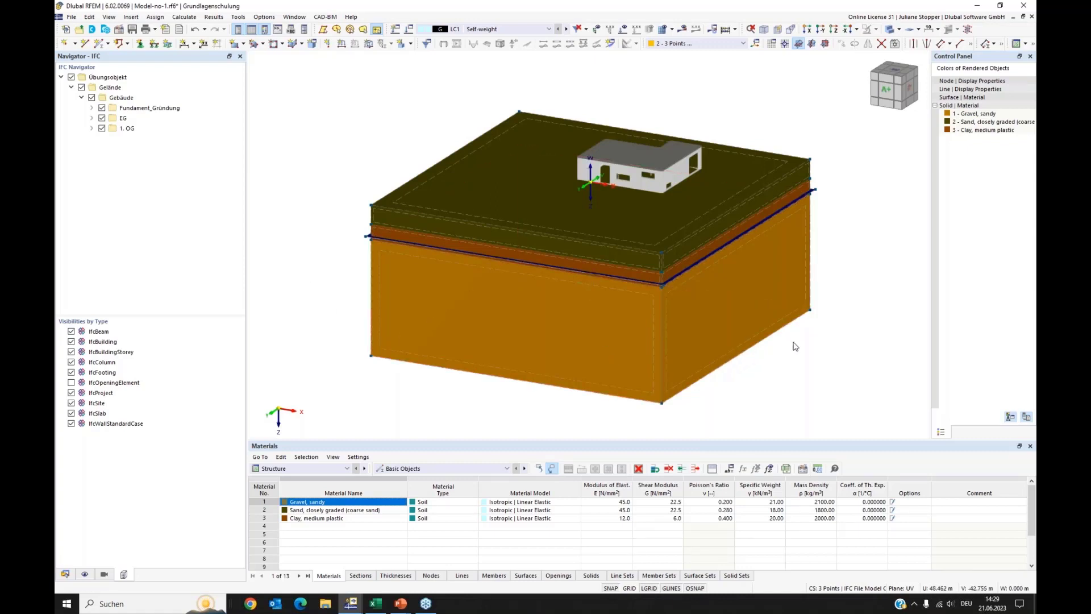
Expand the Fundament_Gründung, EG and 1. OG storeys in the IFC structure and examine the building on the soil massif from several sides
{"action": "middle_click_drag", "start_coordinate": [795, 346], "coordinate": [750, 341], "text": "ctrl"}
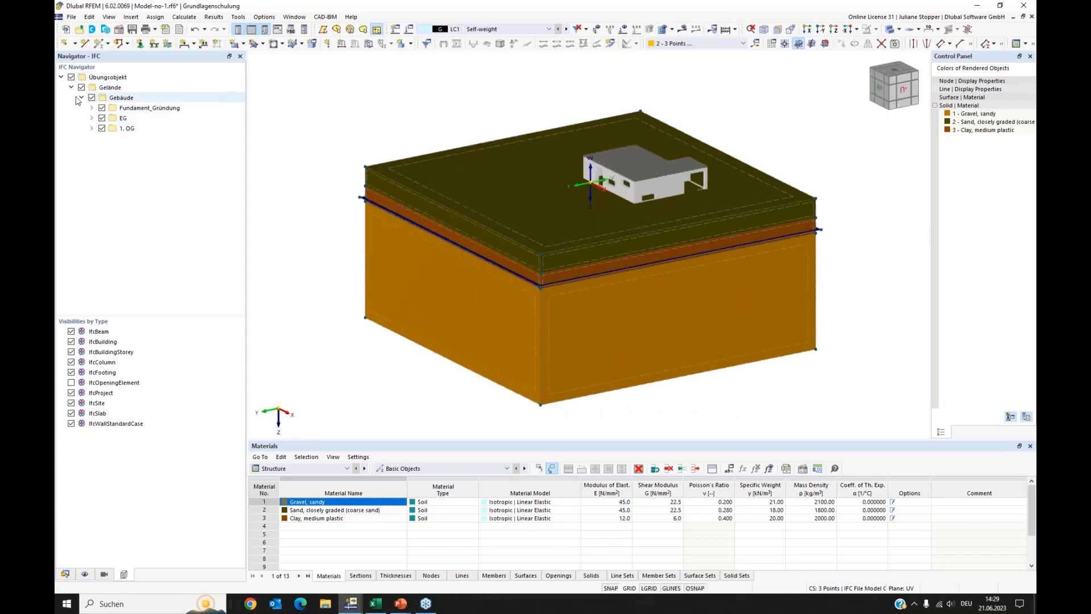
{"action": "left_click", "coordinate": [92, 108]}
{"action": "left_click", "coordinate": [91, 128]}
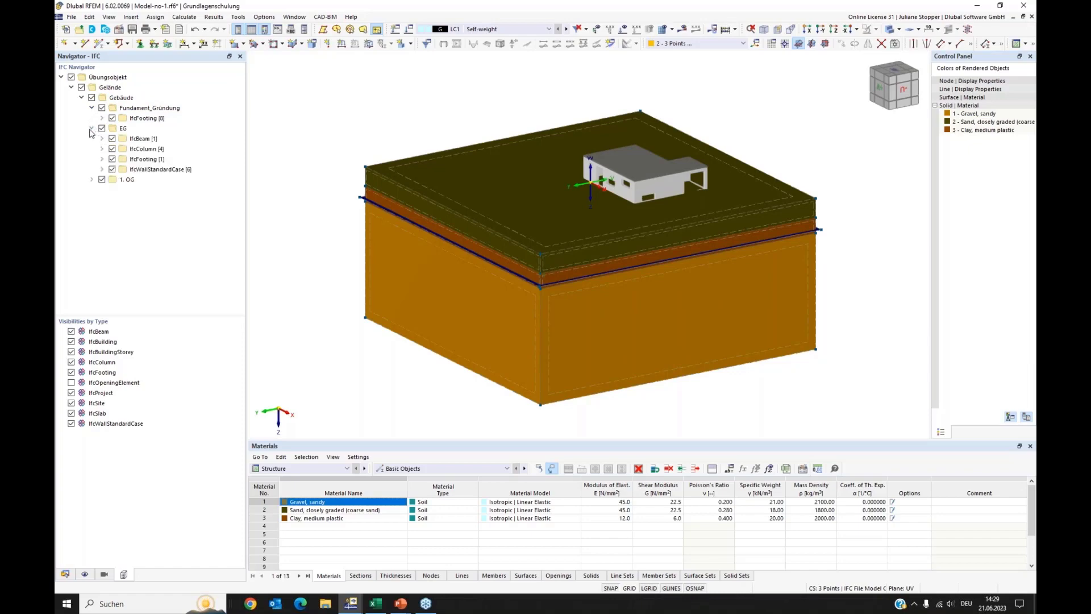
{"action": "left_click", "coordinate": [91, 179]}
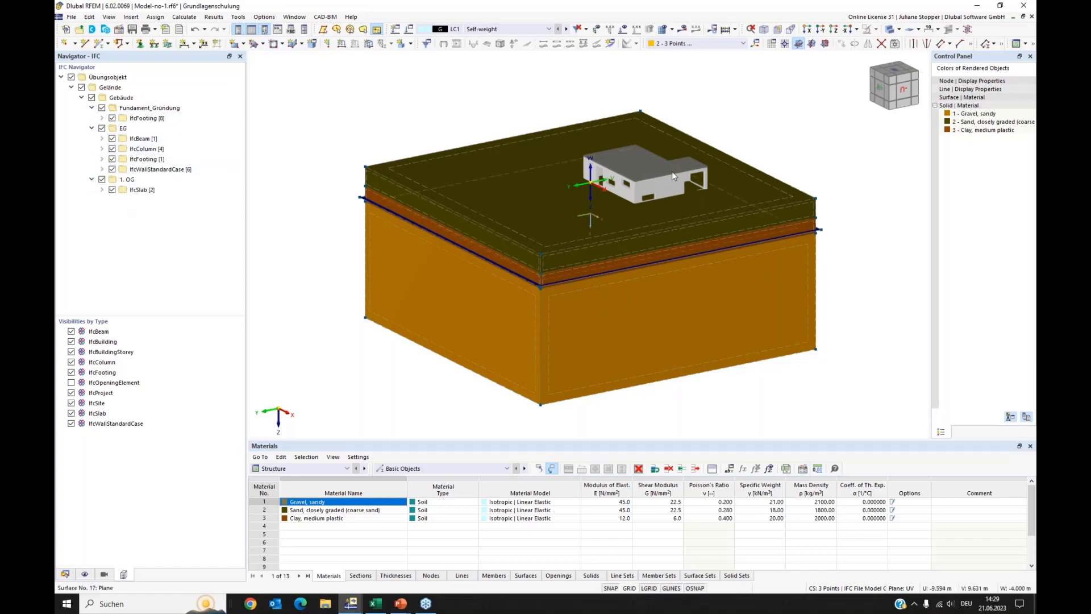
{"action": "middle_click_drag", "start_coordinate": [598, 225], "coordinate": [407, 186], "text": "ctrl"}
{"action": "scroll", "coordinate": [564, 166], "scroll_direction": "up", "scroll_amount": 2}
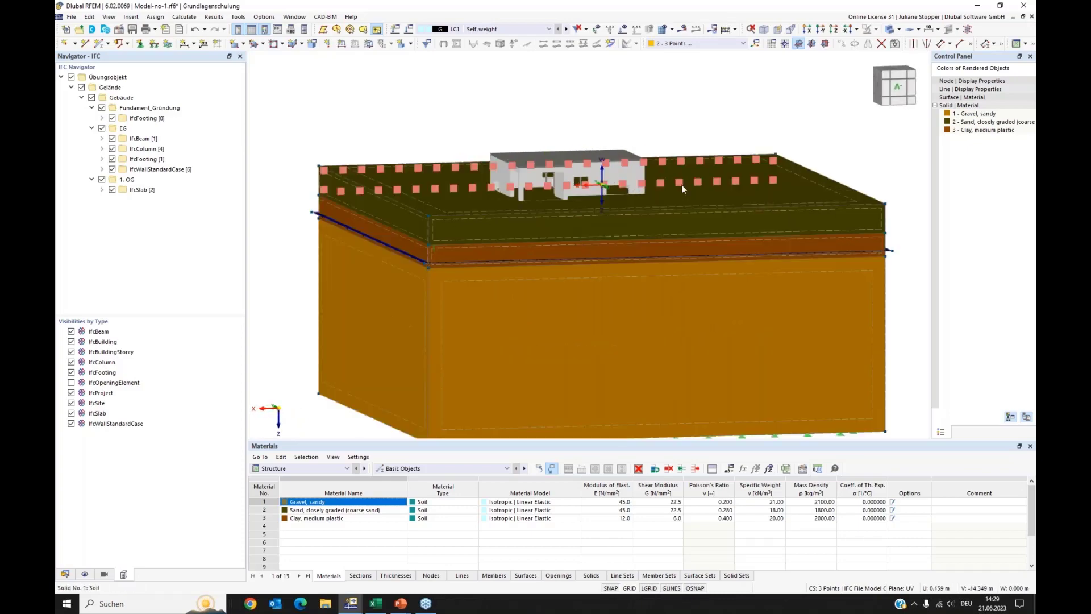
{"action": "middle_click_drag", "start_coordinate": [681, 185], "coordinate": [457, 151], "text": "ctrl"}
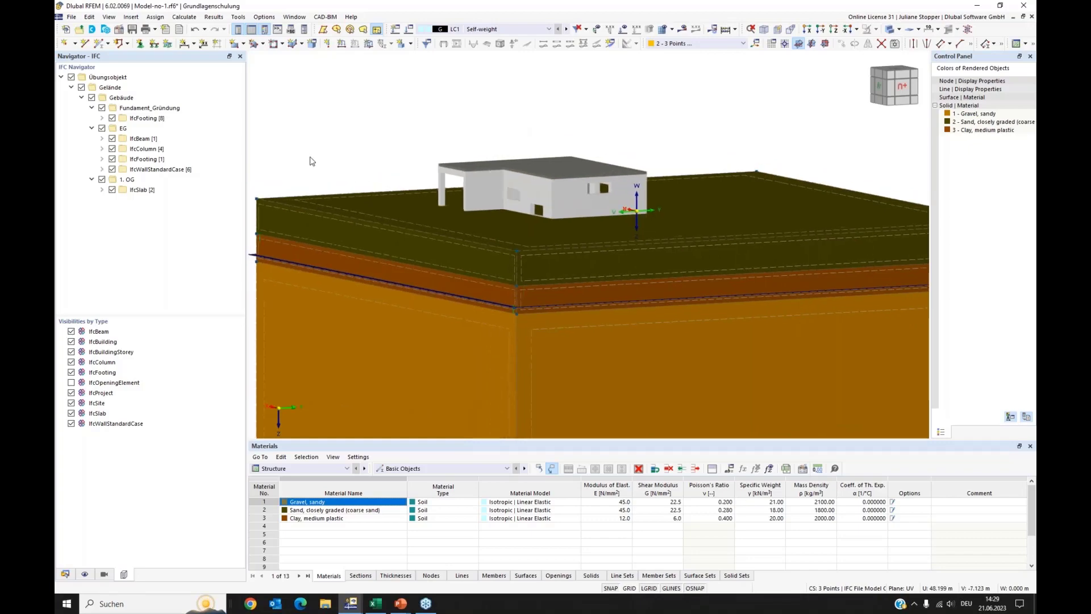
{"action": "scroll", "coordinate": [471, 180], "scroll_direction": "up", "scroll_amount": 2}
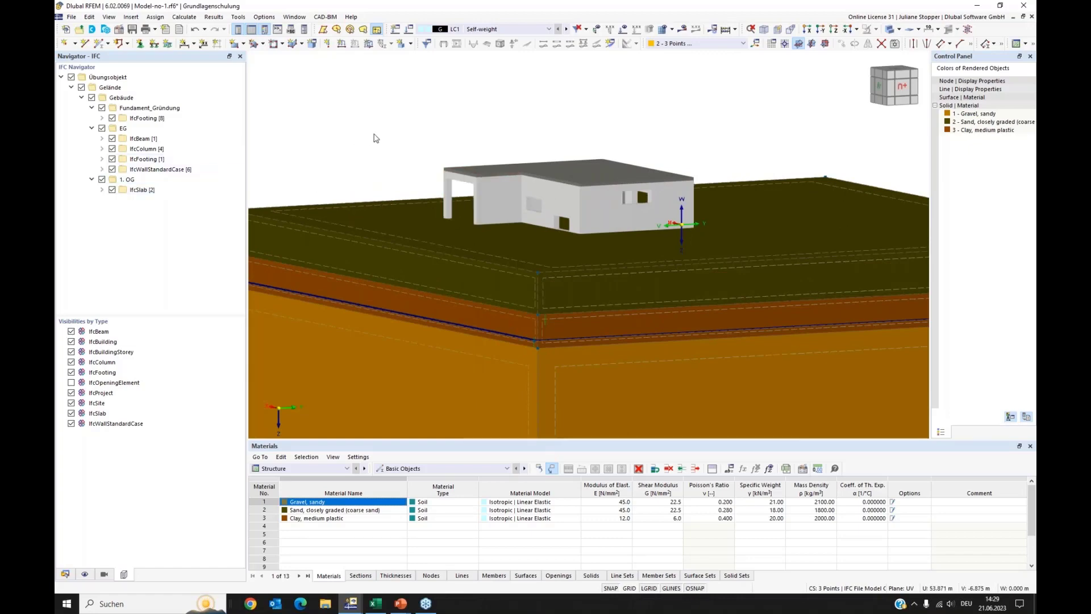
{"action": "middle_click_drag", "start_coordinate": [363, 129], "coordinate": [359, 143], "text": "ctrl"}
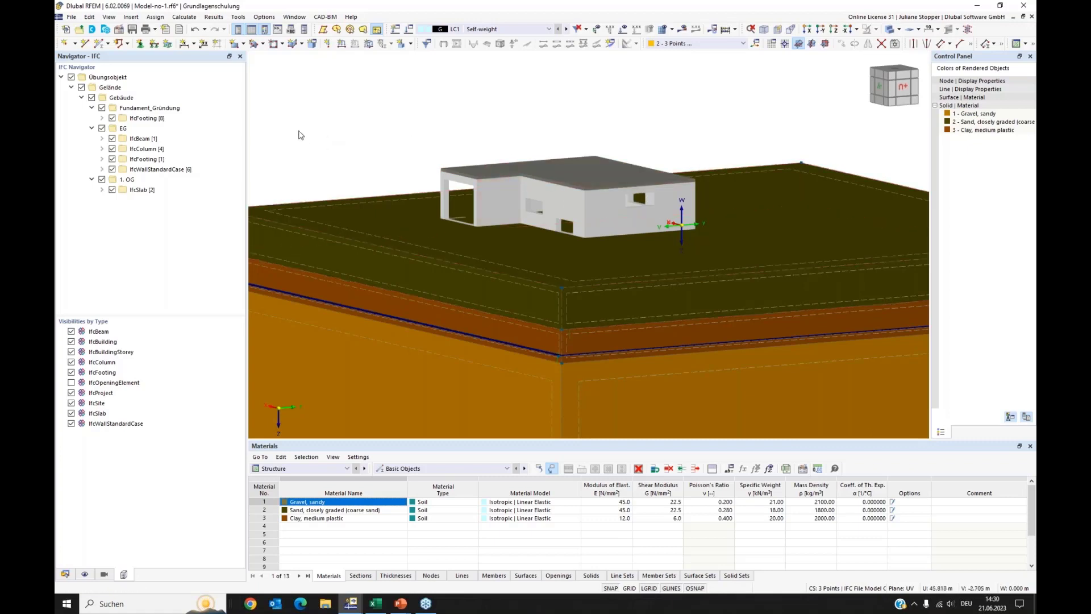
Hide the 1. OG slabs of the IFC building and convert the exposed EG beam into a straight member
{"action": "left_click", "coordinate": [101, 179]}
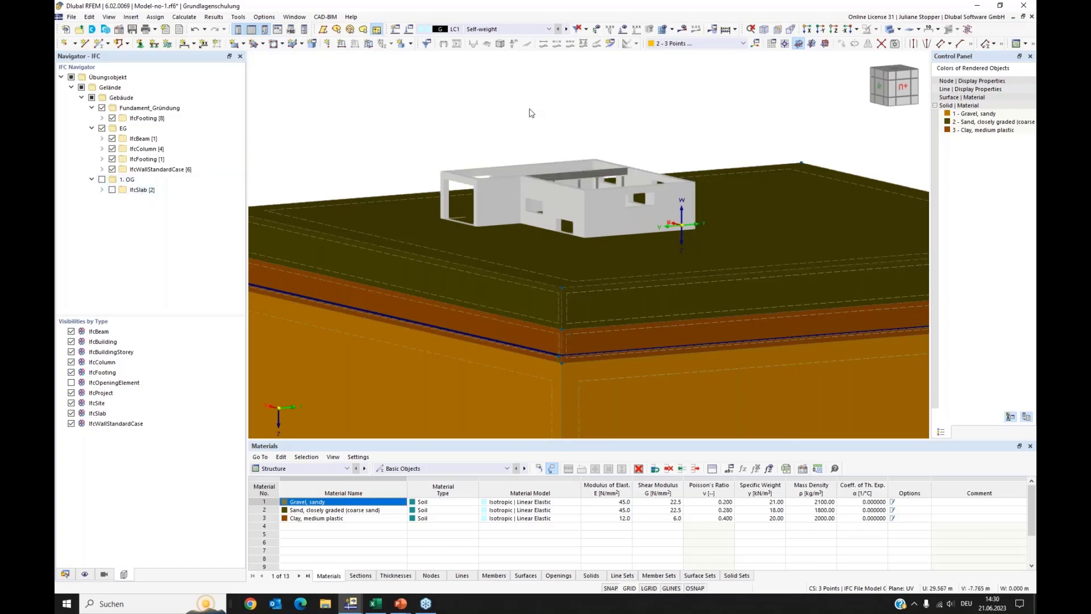
{"action": "middle_click_drag", "start_coordinate": [690, 276], "coordinate": [657, 250], "text": "ctrl"}
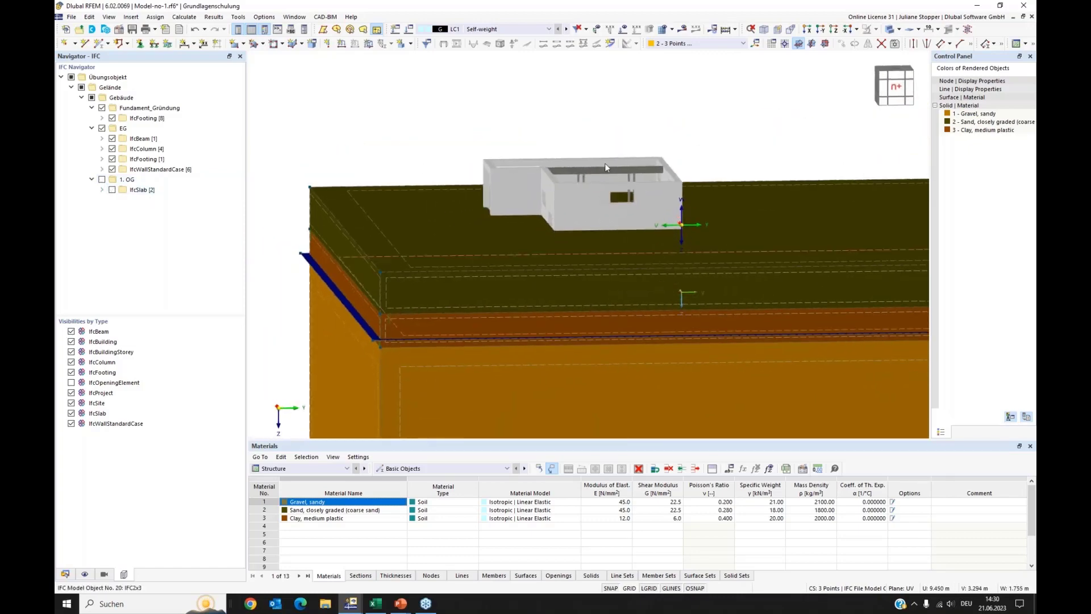
{"action": "scroll", "coordinate": [605, 162], "scroll_direction": "up", "scroll_amount": 2}
{"action": "middle_click_drag", "start_coordinate": [597, 174], "coordinate": [651, 213], "text": "ctrl"}
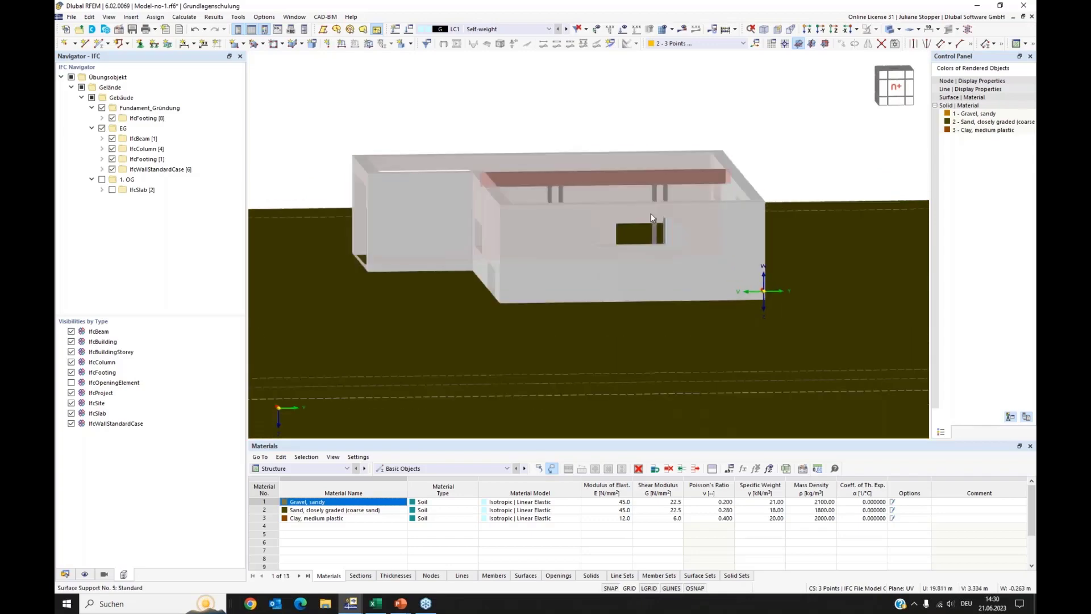
{"action": "right_click", "coordinate": [609, 178]}
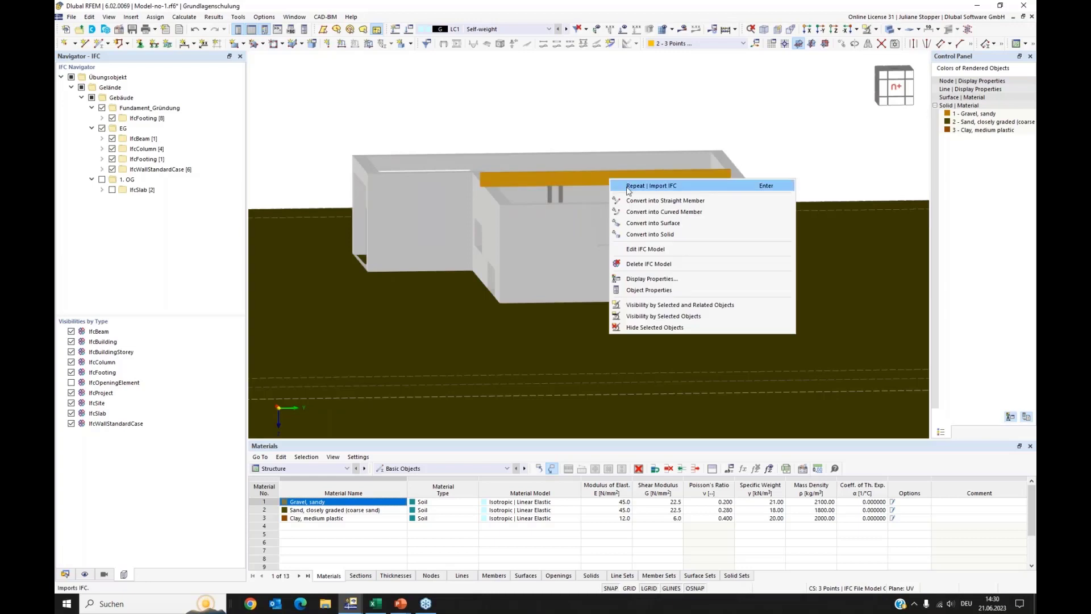
{"action": "left_click", "coordinate": [642, 201]}
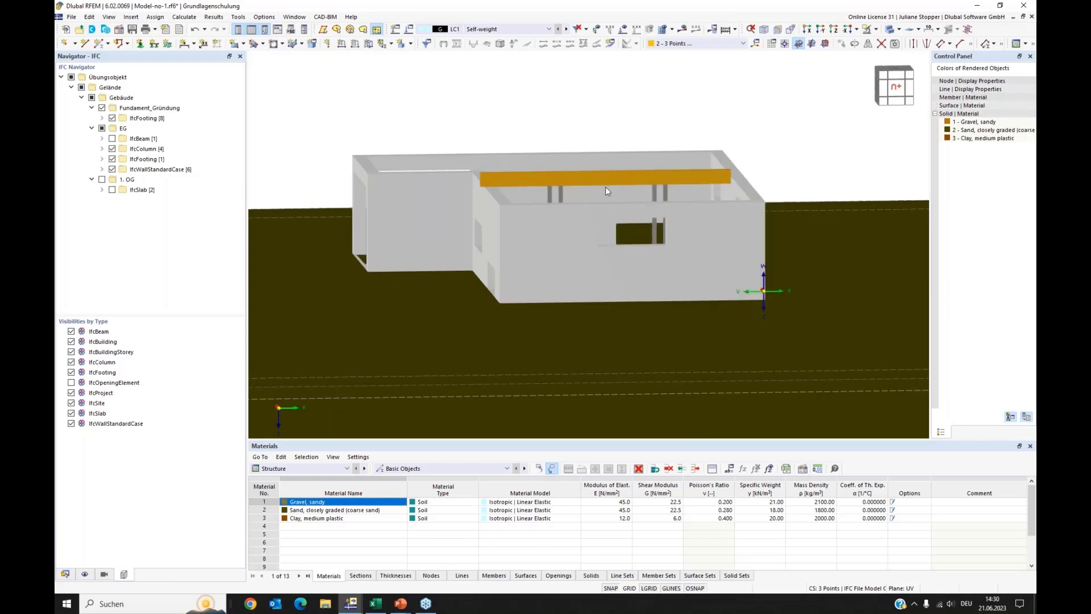
Create a C35/45 EN 1992-1-1:2004/A1:2014 concrete material and assign it to the converted beam's R_M1 20/40 section
{"action": "double_click", "coordinate": [575, 186]}
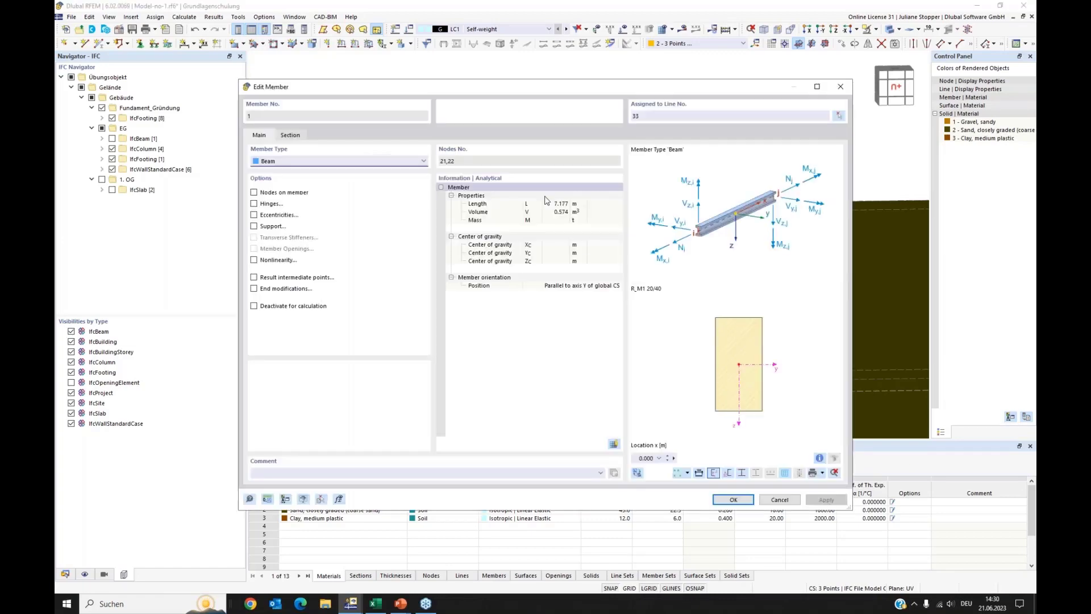
{"action": "left_click", "coordinate": [291, 136]}
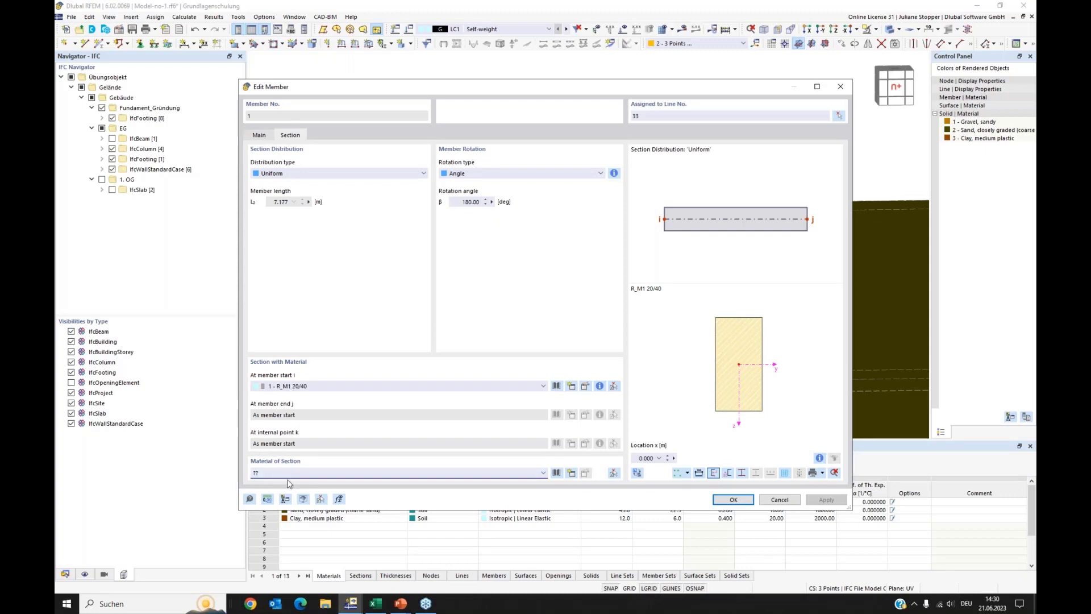
{"action": "left_click", "coordinate": [572, 475]}
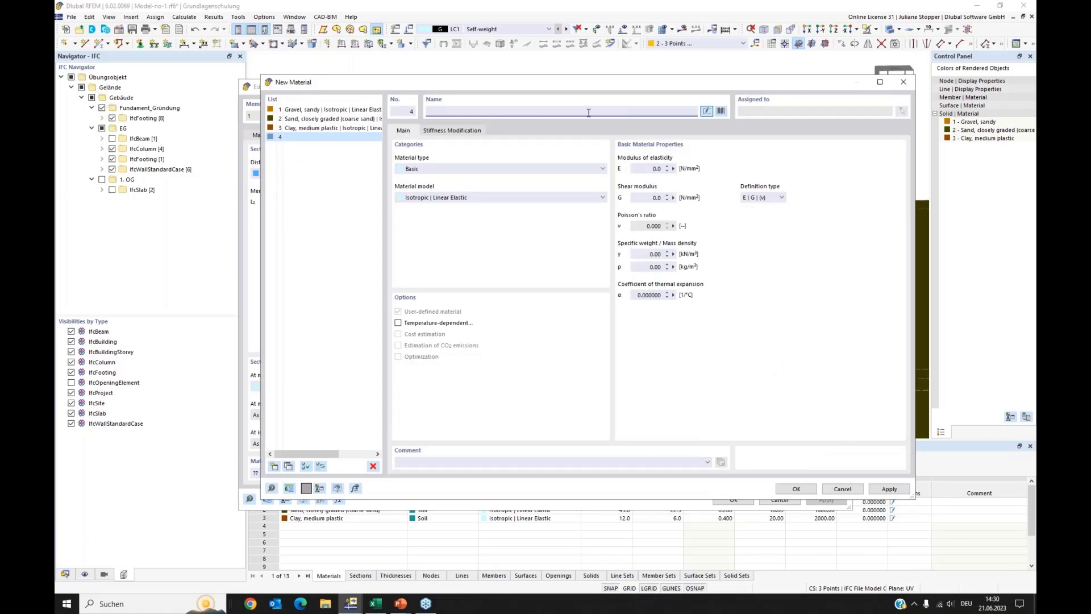
{"action": "type", "text": "C35"}
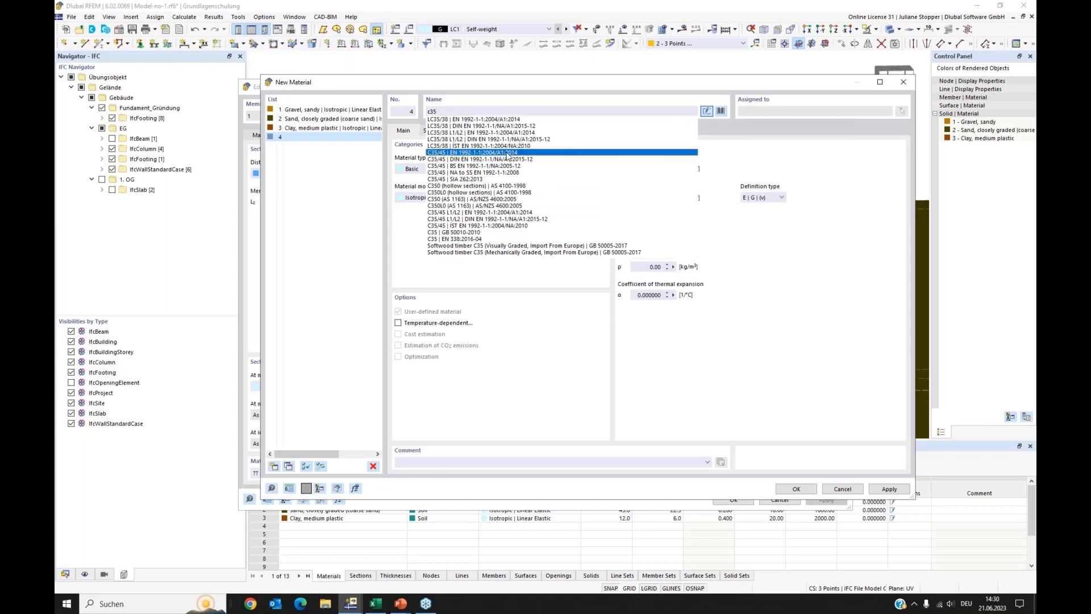
{"action": "left_click", "coordinate": [509, 153]}
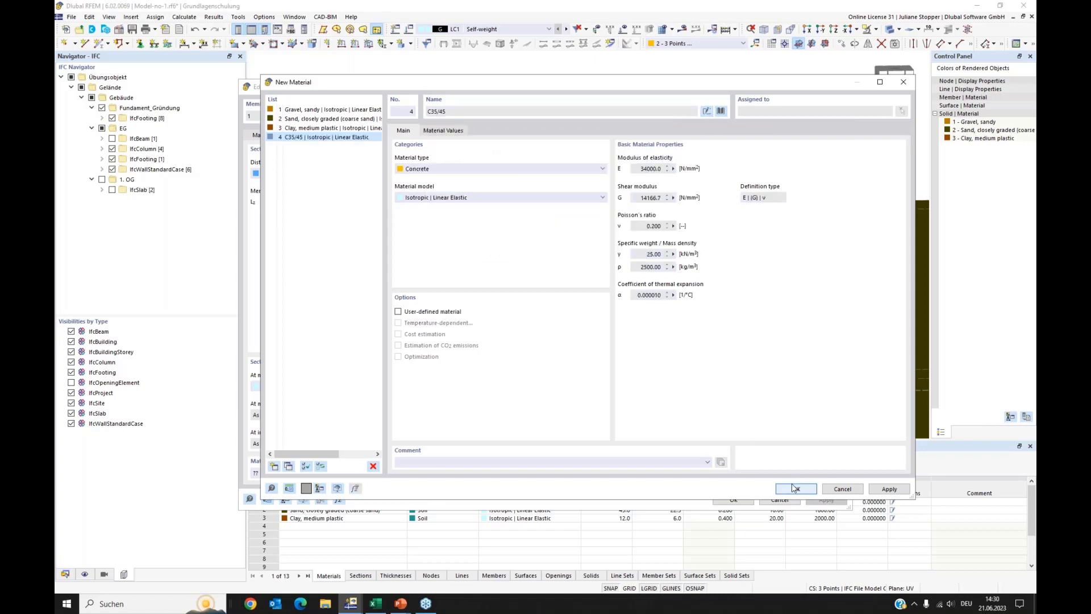
{"action": "left_click", "coordinate": [795, 490]}
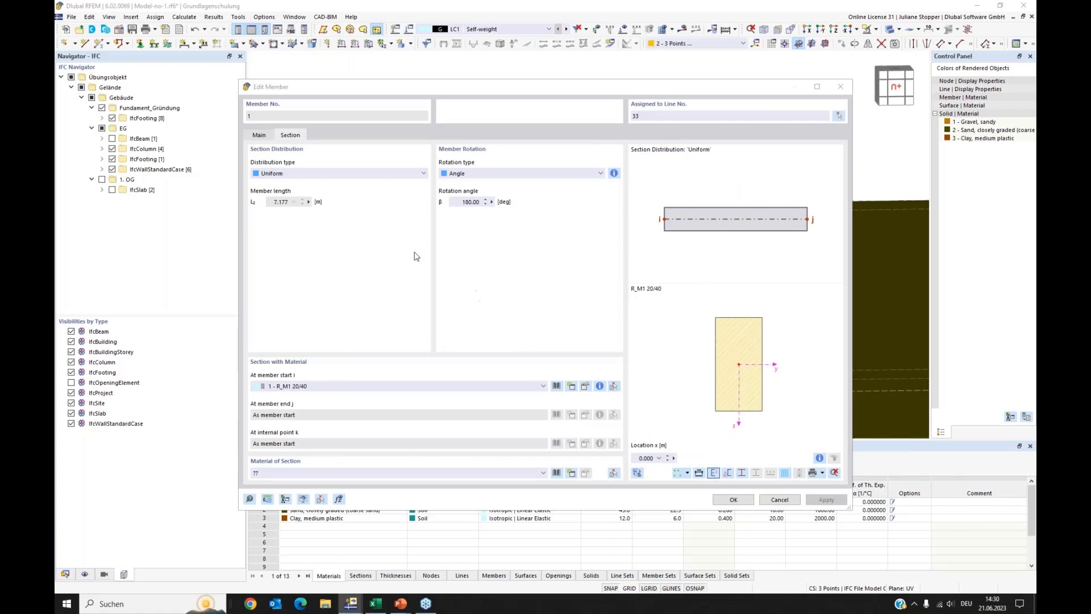
{"action": "key", "text": "Return"}
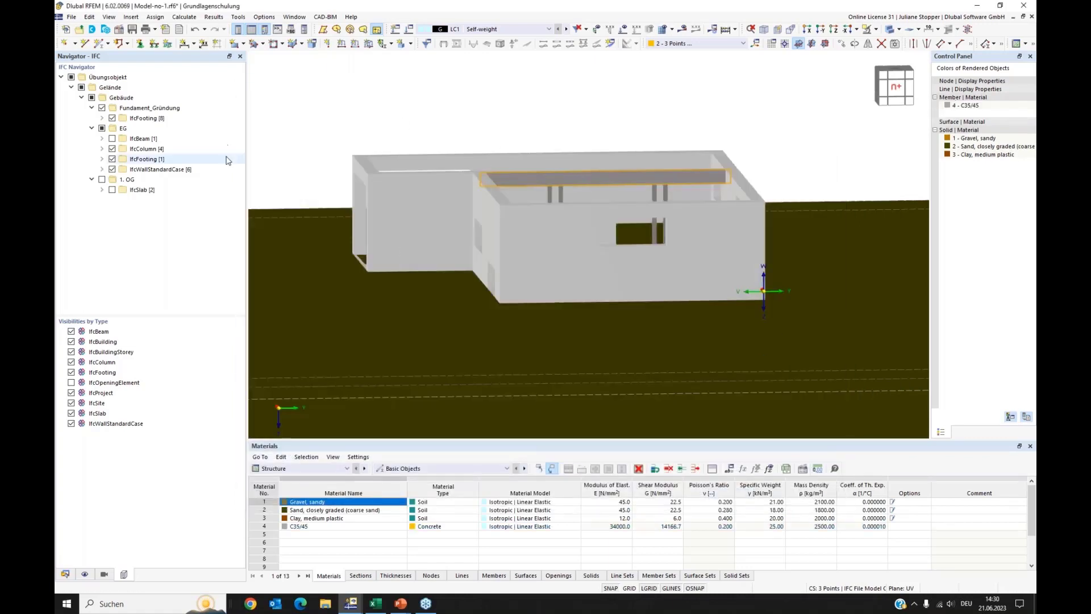
Expand the EG wall group in the IFC structure and review the conversion options offered for the walls
{"action": "right_click", "coordinate": [482, 158]}
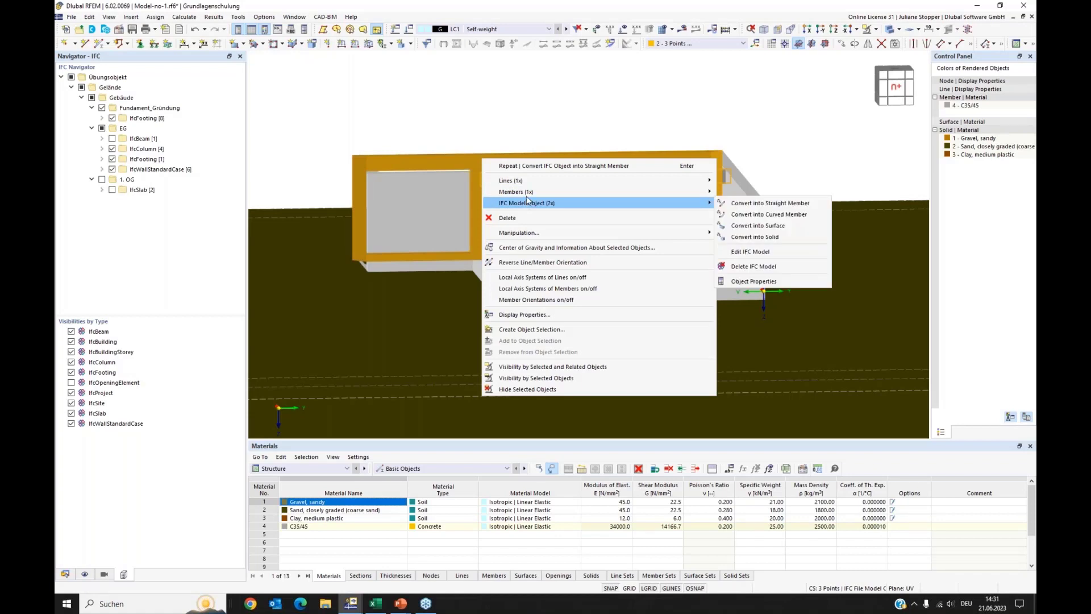
{"action": "left_click", "coordinate": [463, 101]}
{"action": "left_click", "coordinate": [308, 125]}
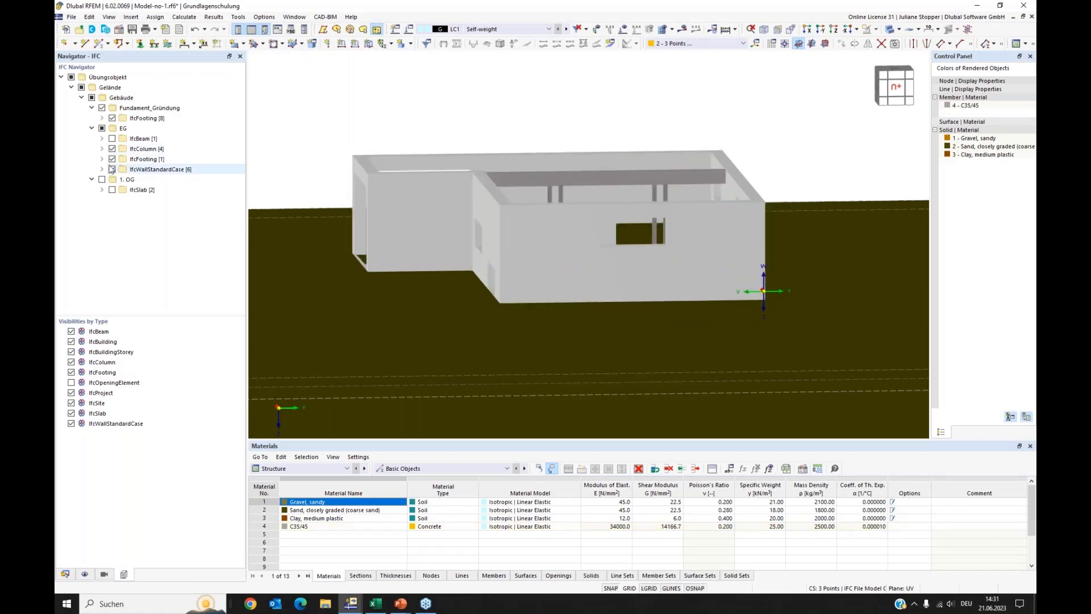
{"action": "double_click", "coordinate": [137, 170]}
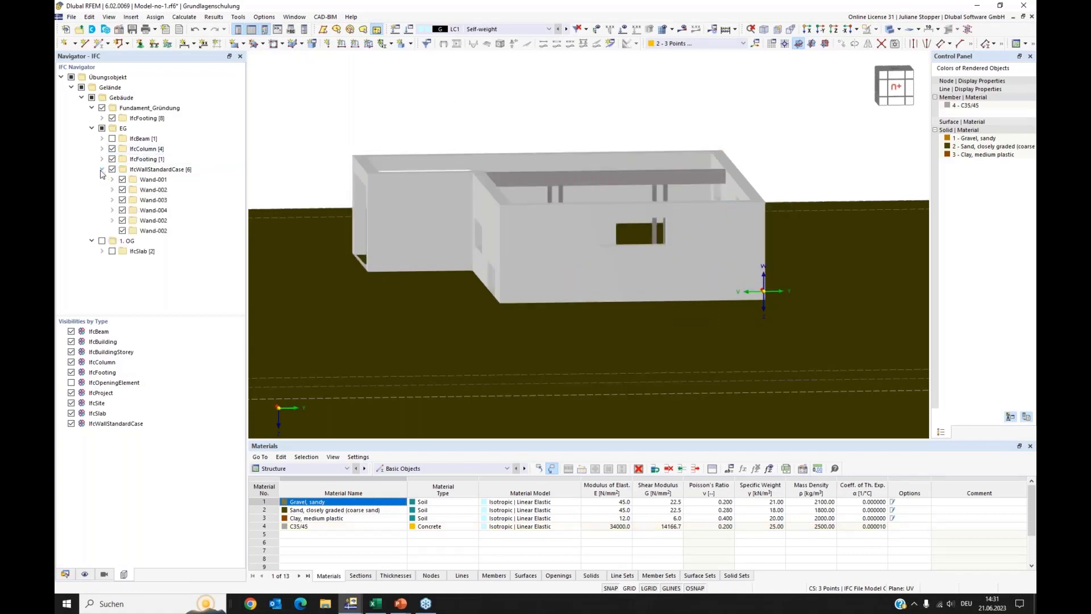
{"action": "right_click", "coordinate": [138, 172]}
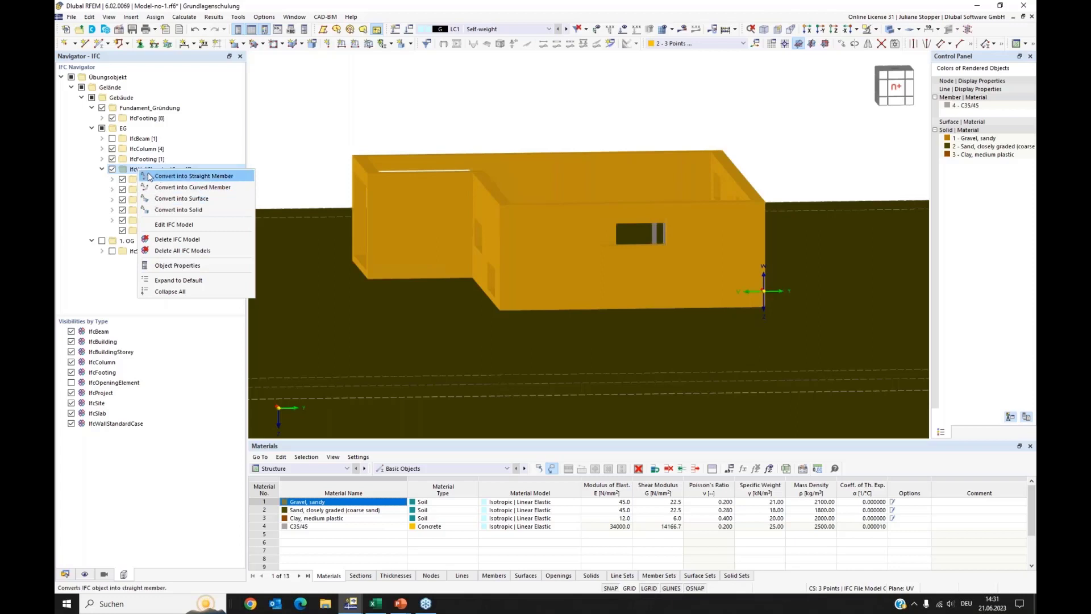
{"action": "left_click", "coordinate": [318, 129]}
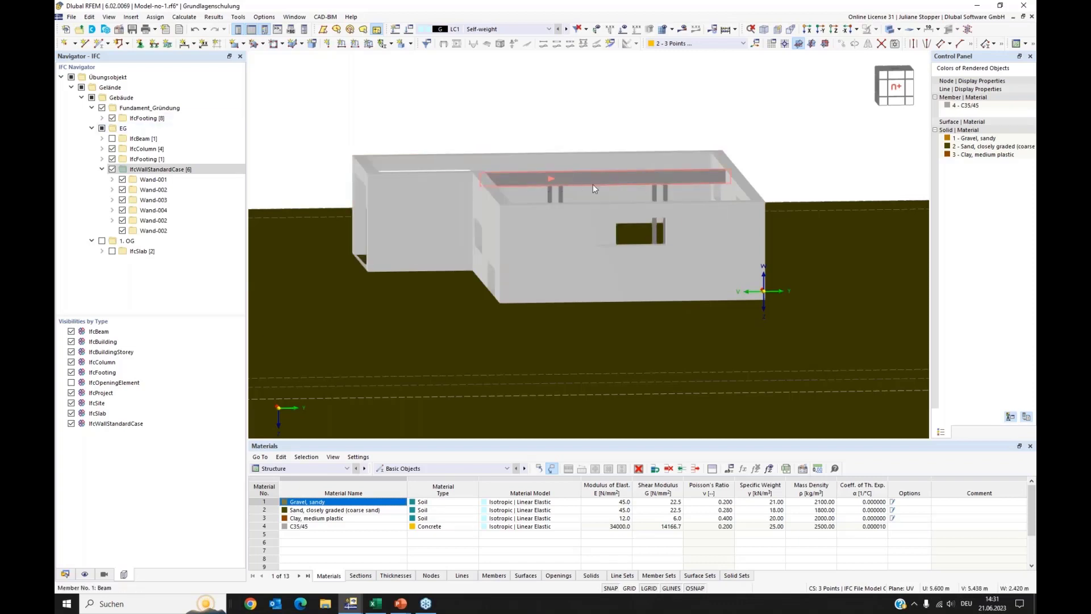
Show the model in transparent mode and convert the two front EG columns under the beam into straight members
{"action": "scroll", "coordinate": [594, 186], "scroll_direction": "up", "scroll_amount": 2}
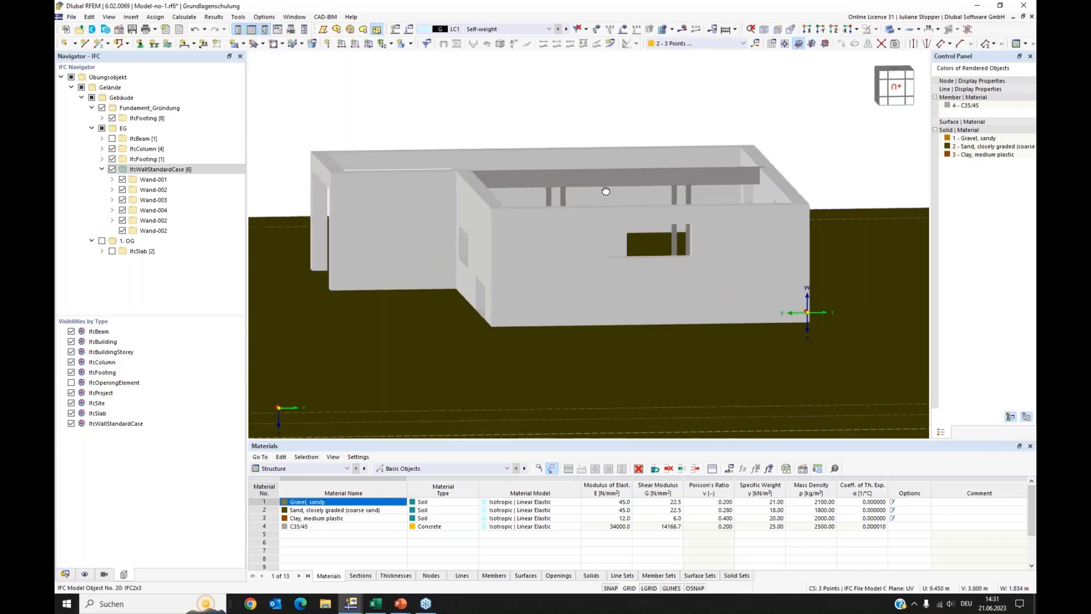
{"action": "left_click", "coordinate": [890, 30]}
{"action": "left_click", "coordinate": [890, 30]}
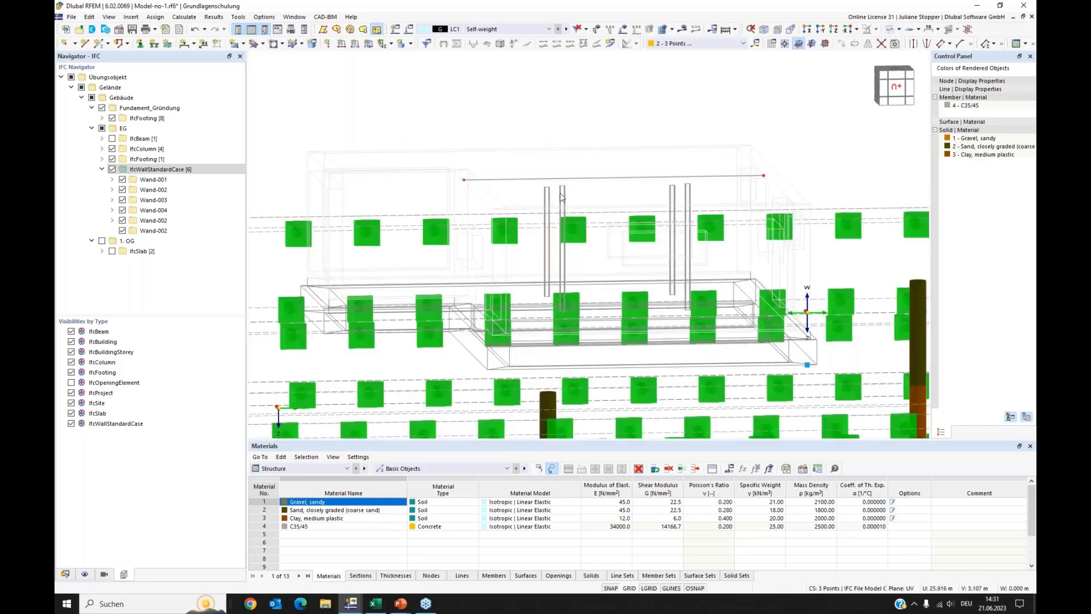
{"action": "middle_click_drag", "start_coordinate": [578, 178], "coordinate": [575, 177], "text": "ctrl"}
{"action": "left_click", "coordinate": [890, 30]}
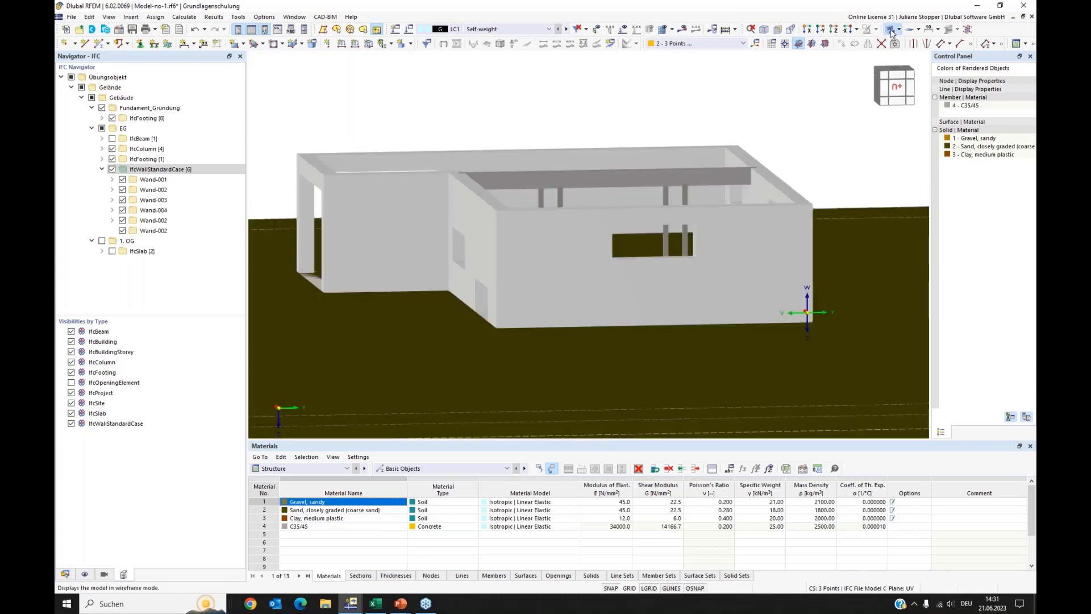
{"action": "left_click", "coordinate": [890, 30]}
{"action": "scroll", "coordinate": [584, 193], "scroll_direction": "up", "scroll_amount": 2}
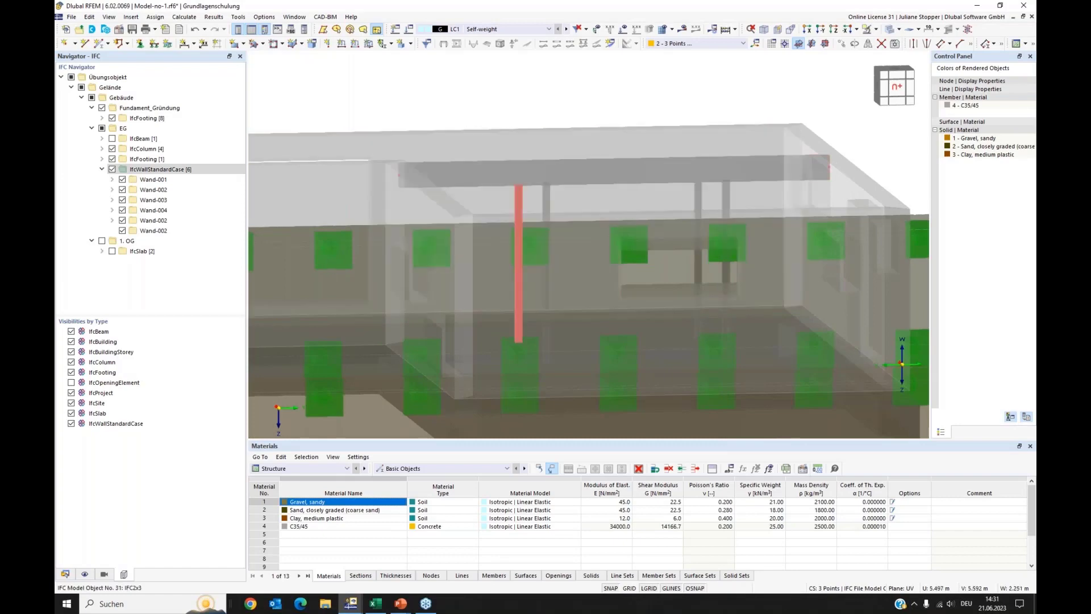
{"action": "left_click", "coordinate": [517, 193]}
{"action": "right_click", "coordinate": [699, 196]}
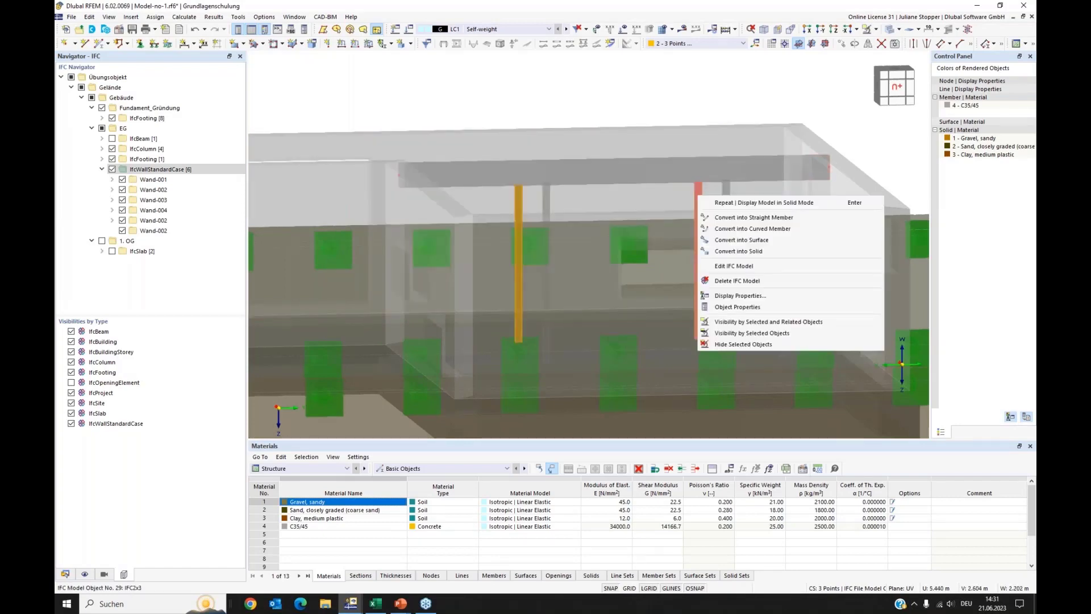
{"action": "left_click", "coordinate": [739, 217]}
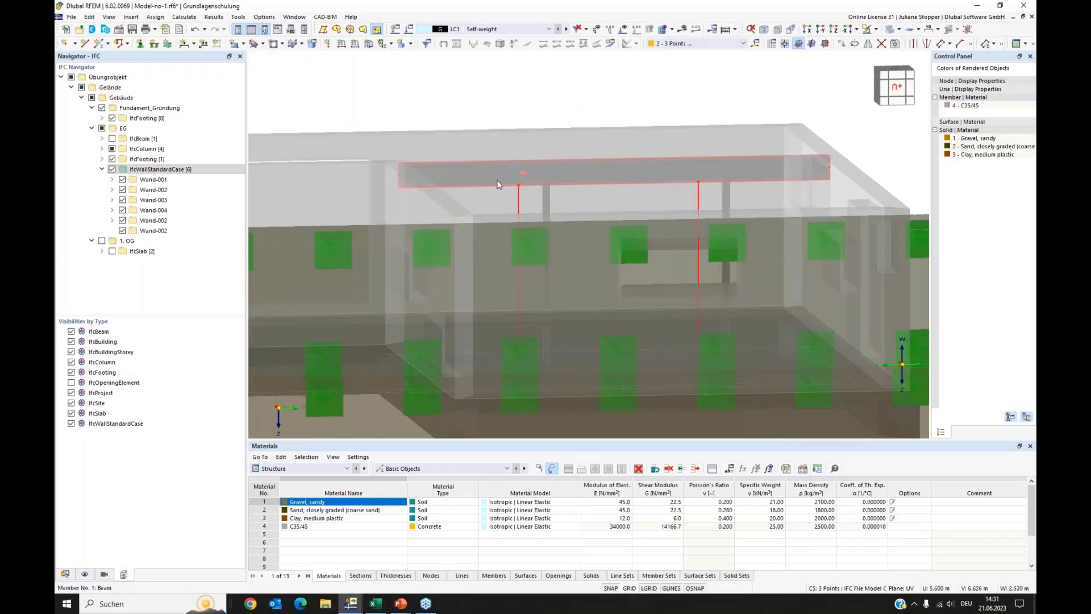
Hide all IFC objects and examine how the converted beam and columns meet in solid and wireframe display
{"action": "left_click", "coordinate": [890, 33]}
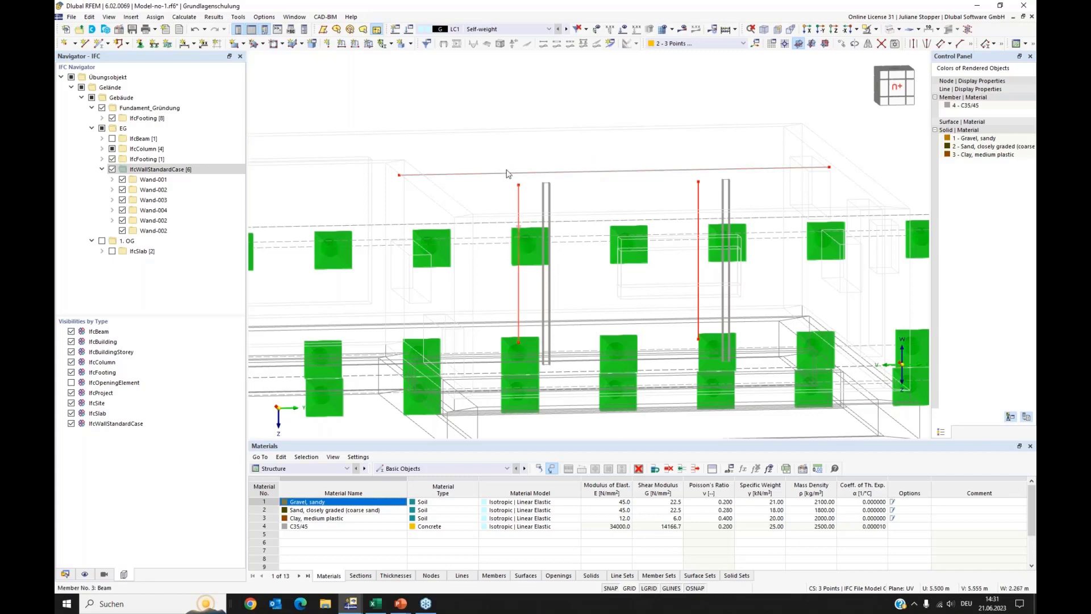
{"action": "left_click", "coordinate": [71, 78]}
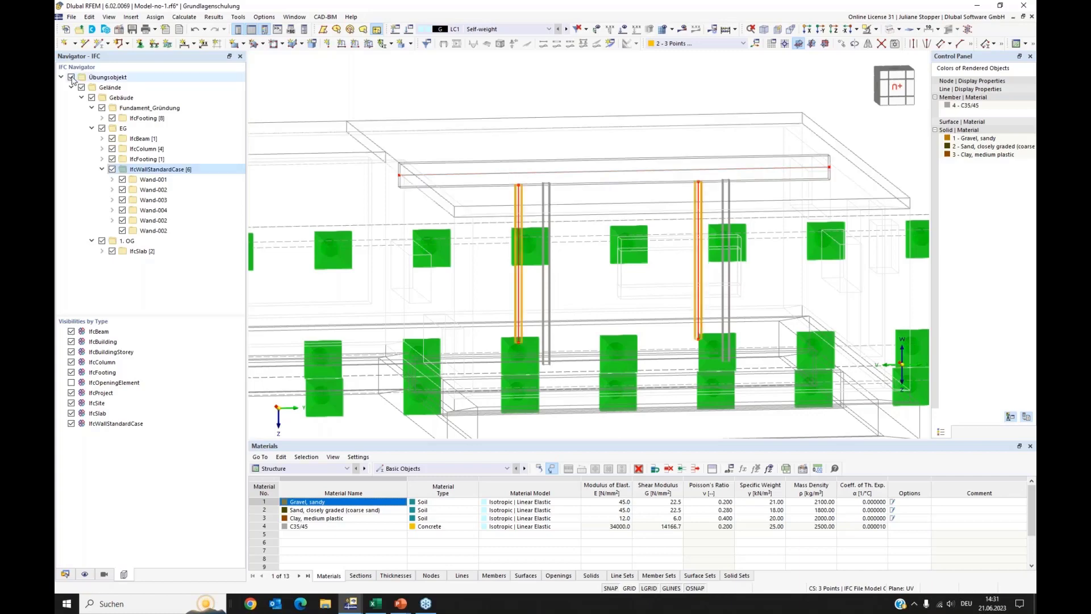
{"action": "middle_click_drag", "start_coordinate": [486, 274], "coordinate": [490, 276], "text": "ctrl"}
{"action": "scroll", "coordinate": [490, 276], "scroll_direction": "up", "scroll_amount": 1}
{"action": "left_click", "coordinate": [890, 31]}
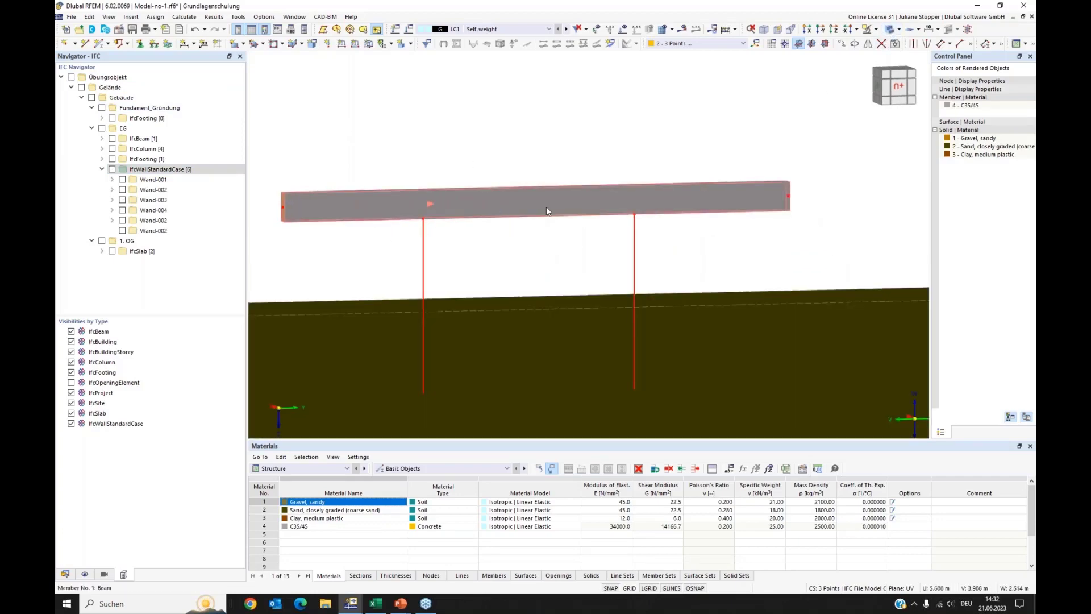
{"action": "left_click", "coordinate": [890, 31]}
{"action": "left_click", "coordinate": [890, 32]}
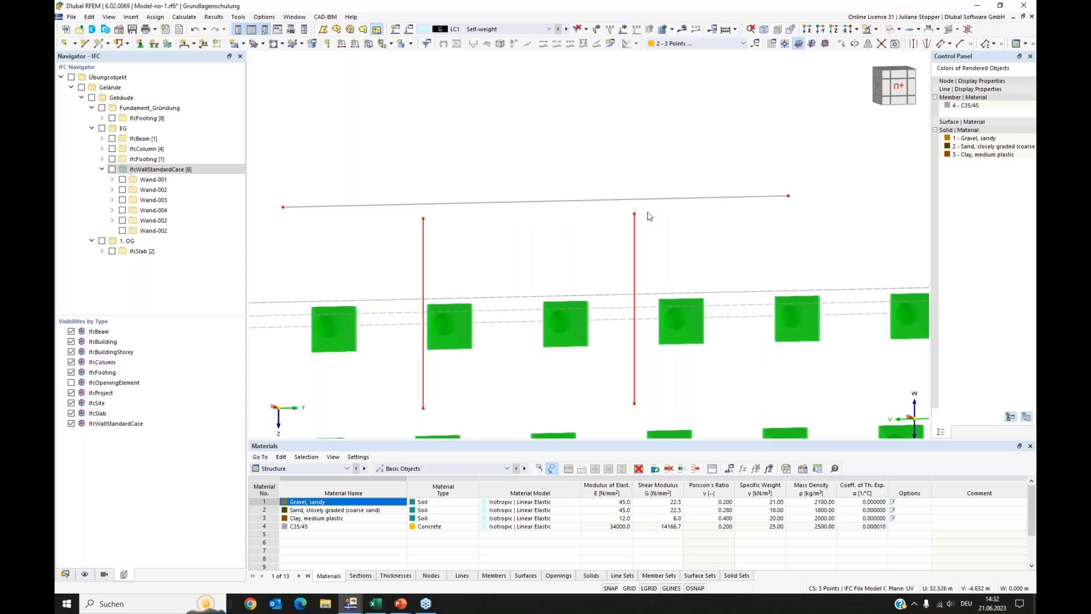
Extend the two column members to the next member or line, with both member sides set to be modified
{"action": "left_click_drag", "start_coordinate": [648, 212], "coordinate": [386, 279]}
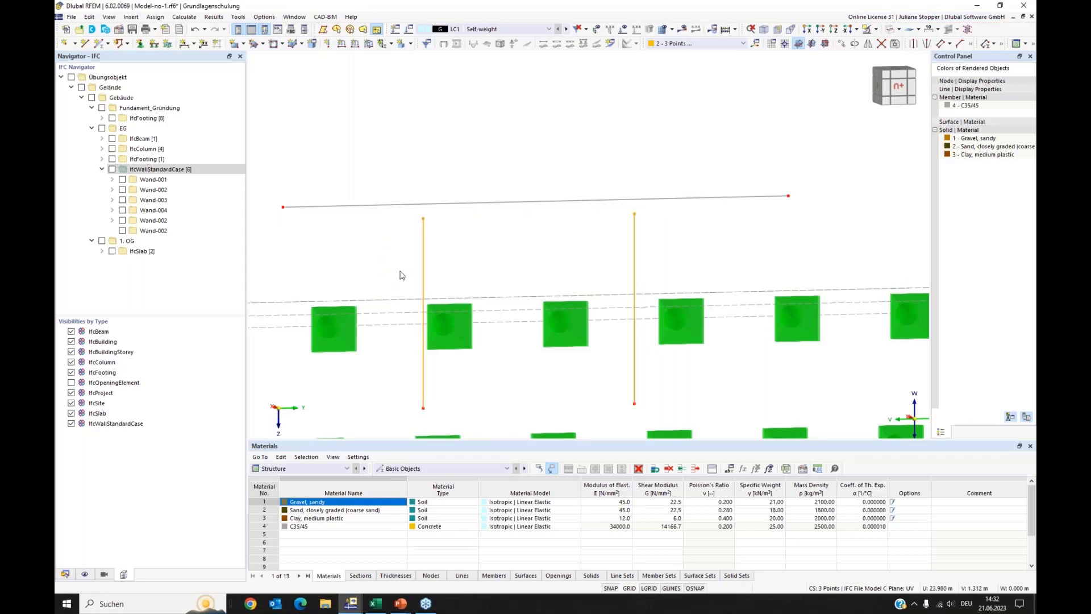
{"action": "right_click", "coordinate": [424, 251]}
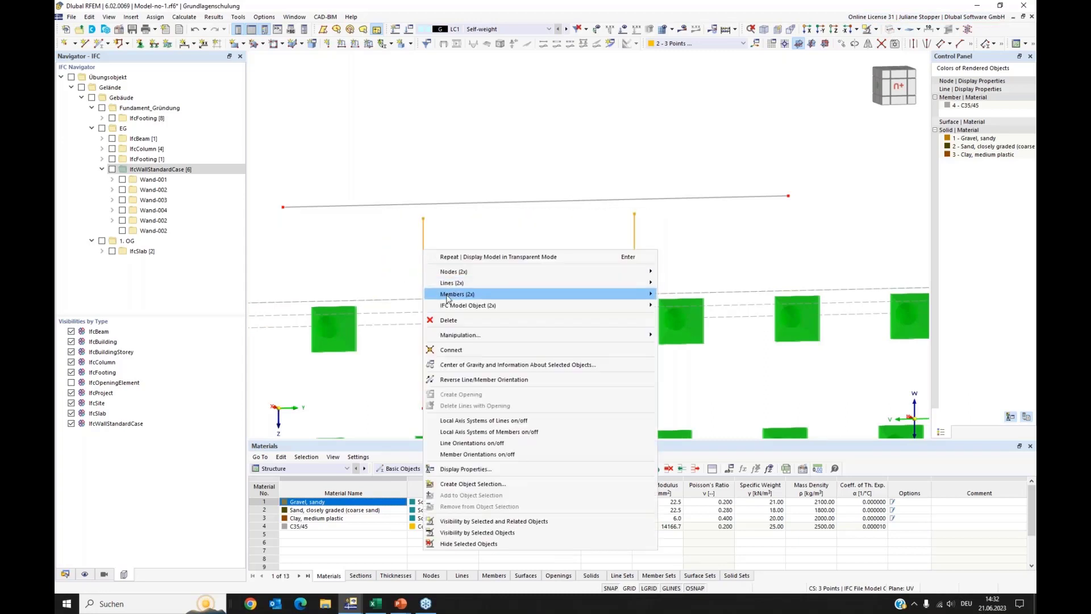
{"action": "mouse_move", "coordinate": [480, 295]}
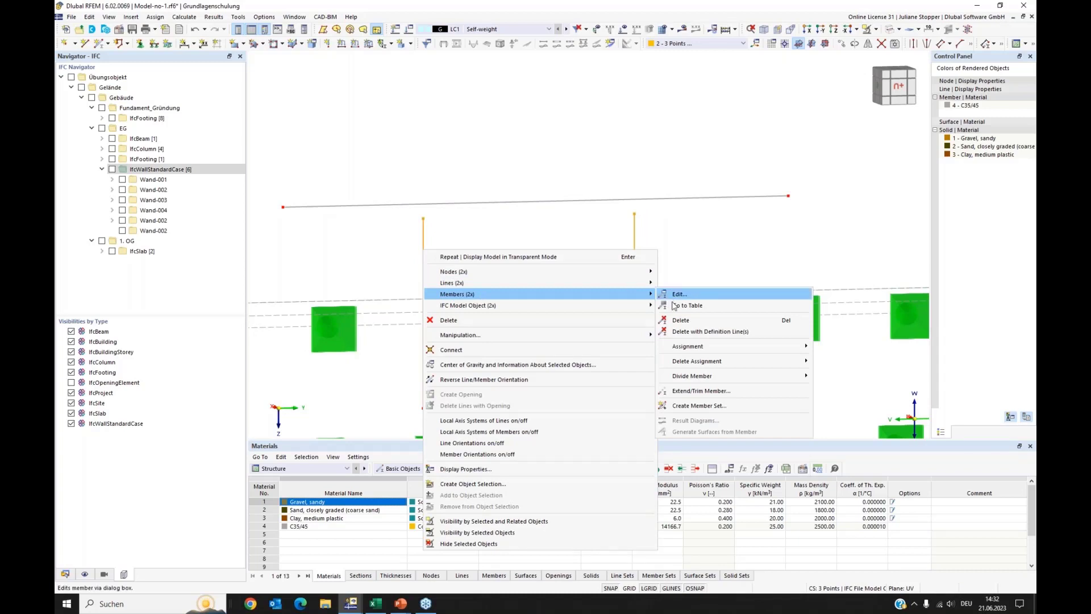
{"action": "left_click", "coordinate": [702, 391]}
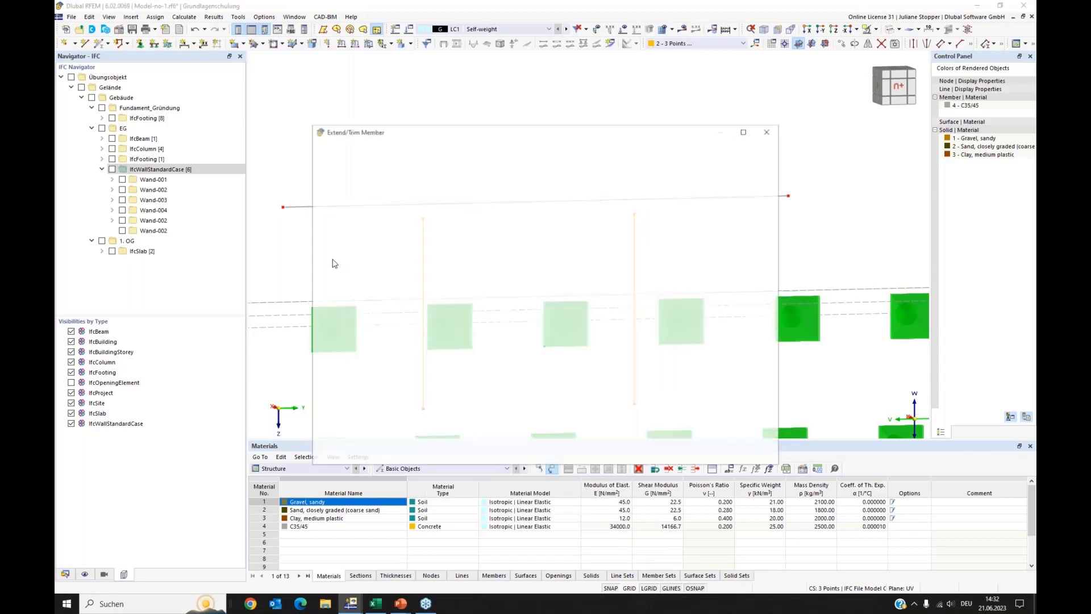
{"action": "left_click", "coordinate": [367, 217]}
{"action": "left_click", "coordinate": [363, 244]}
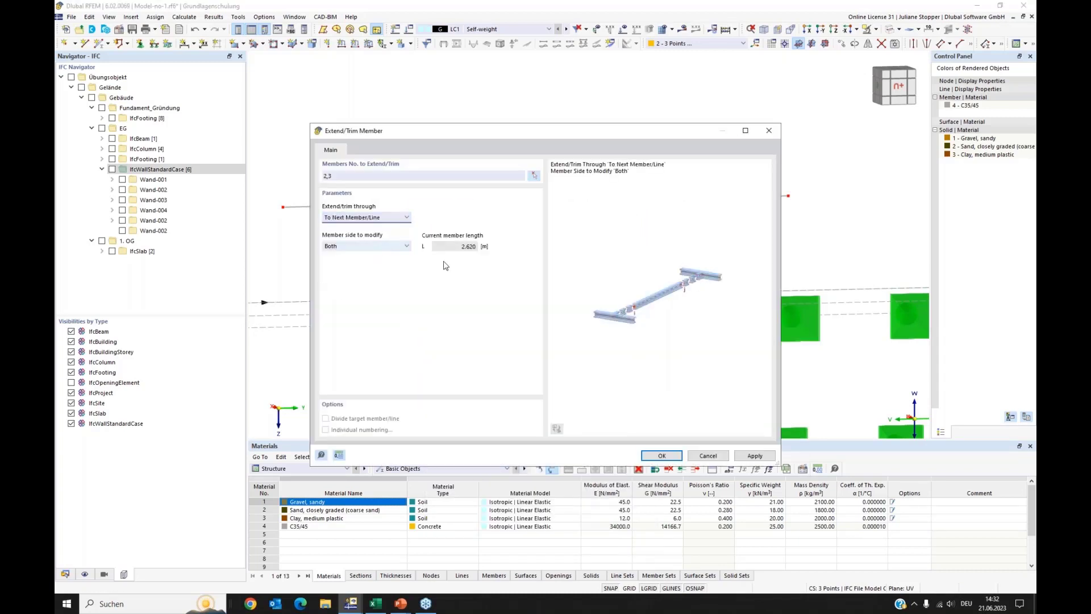
{"action": "left_click", "coordinate": [662, 455]}
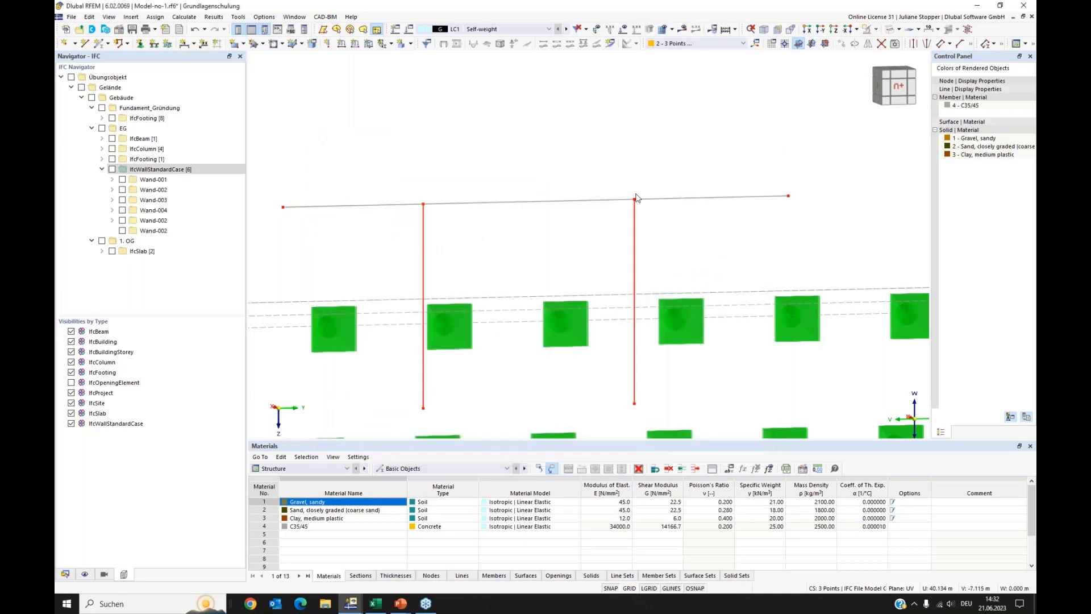
Show the complete IFC building again in solid display and examine it on the layered soil massif
{"action": "scroll", "coordinate": [740, 132], "scroll_direction": "down", "scroll_amount": 1}
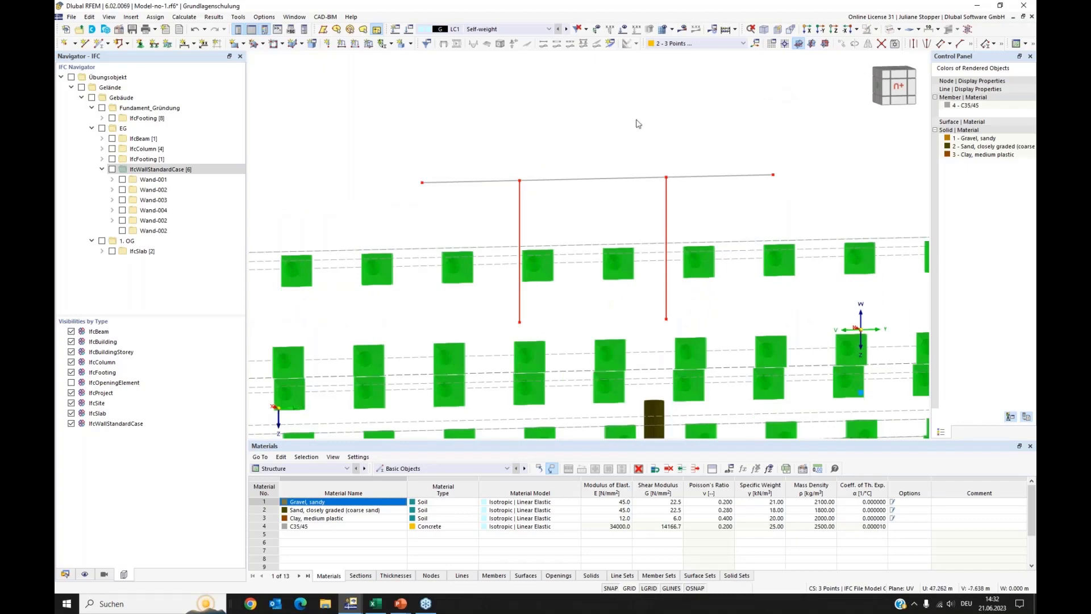
{"action": "scroll", "coordinate": [637, 124], "scroll_direction": "down", "scroll_amount": 1}
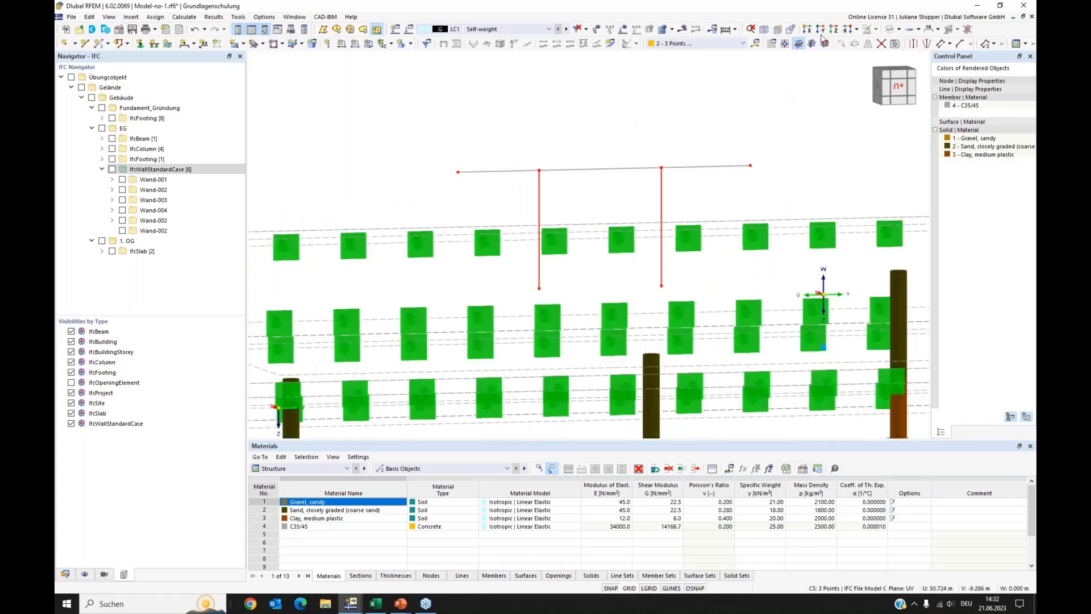
{"action": "left_click", "coordinate": [71, 78]}
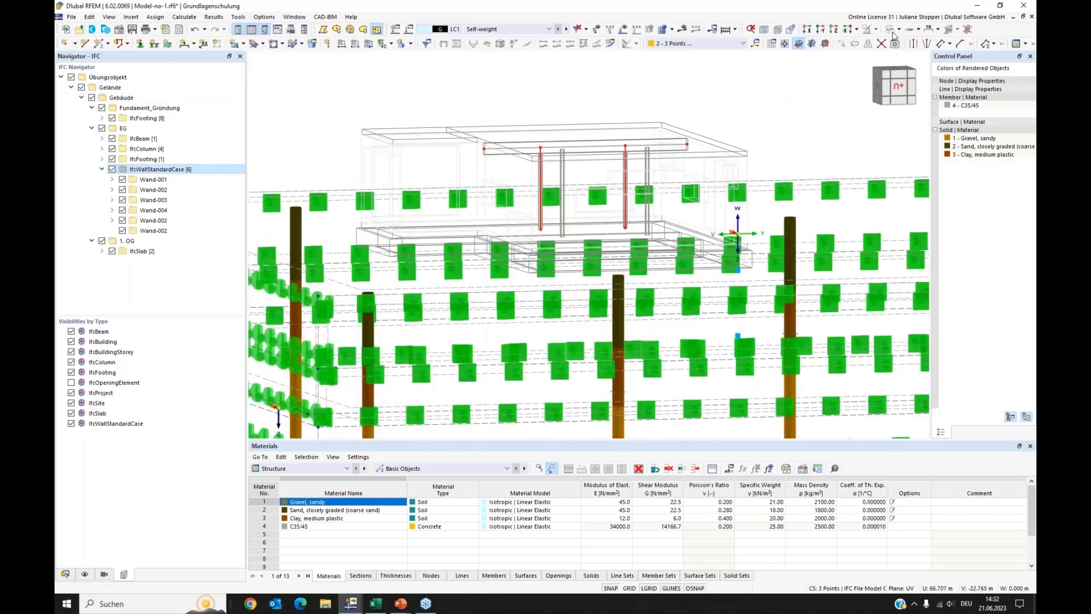
{"action": "left_click", "coordinate": [891, 31]}
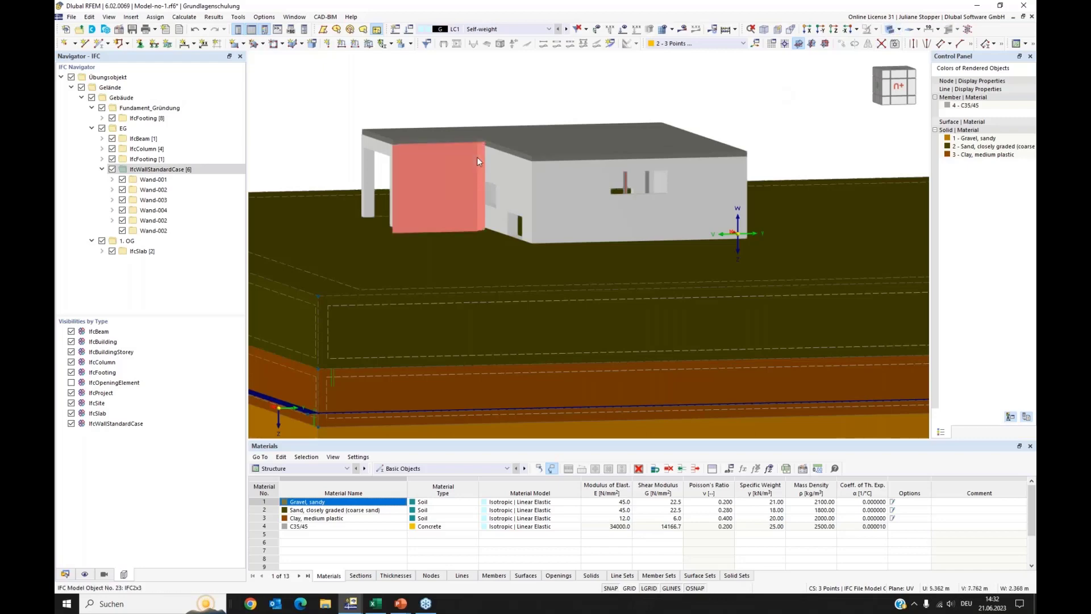
{"action": "scroll", "coordinate": [476, 157], "scroll_direction": "down", "scroll_amount": 1}
{"action": "scroll", "coordinate": [354, 105], "scroll_direction": "down", "scroll_amount": 2}
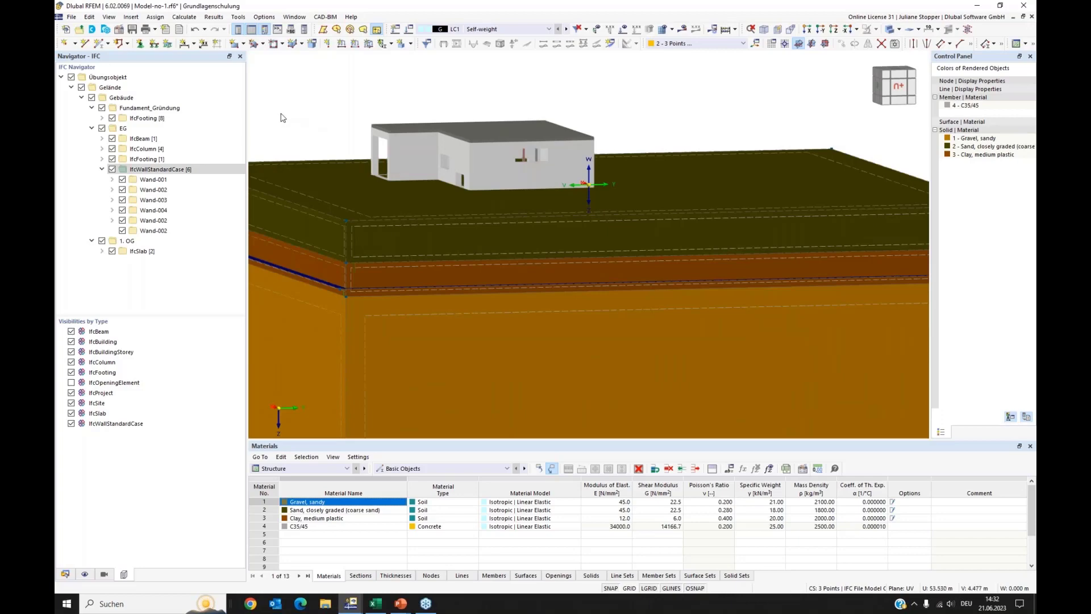
{"action": "middle_click_drag", "start_coordinate": [290, 119], "coordinate": [451, 162], "text": "ctrl"}
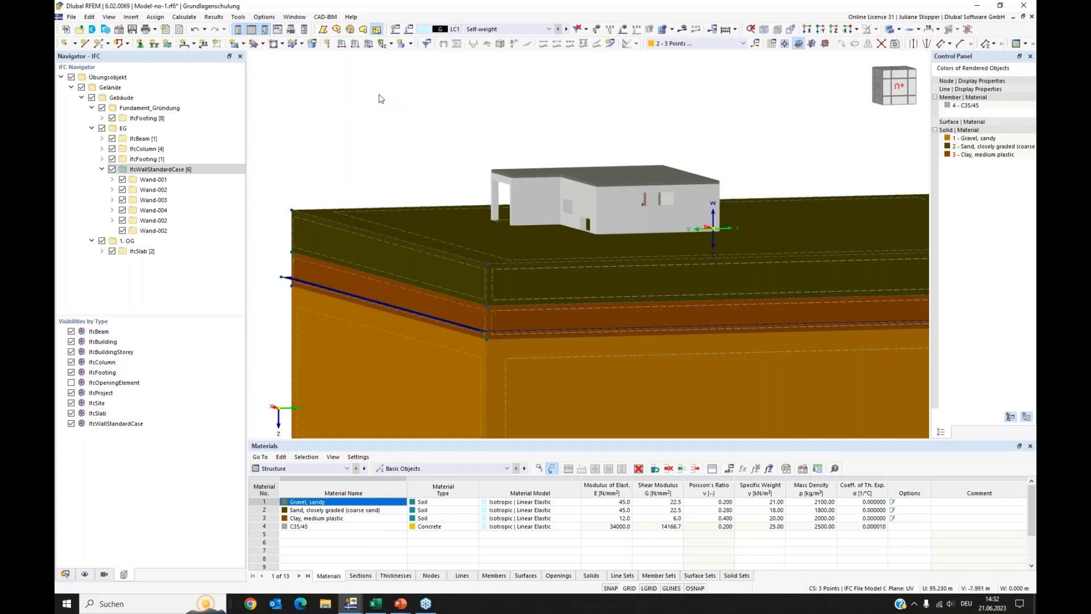
Bring up the open RFEM windows to switch to another model
{"action": "left_click", "coordinate": [345, 601]}
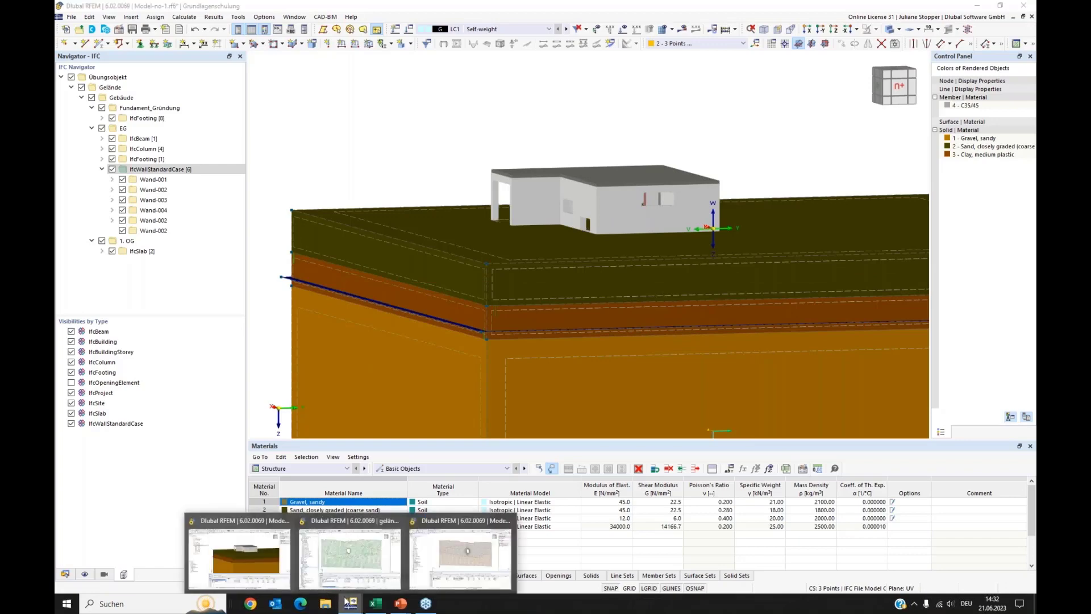
Switch to the Modell-03-B_intersections-start.rf6 model with the multi-storey building on layered soil
{"action": "left_click", "coordinate": [357, 563]}
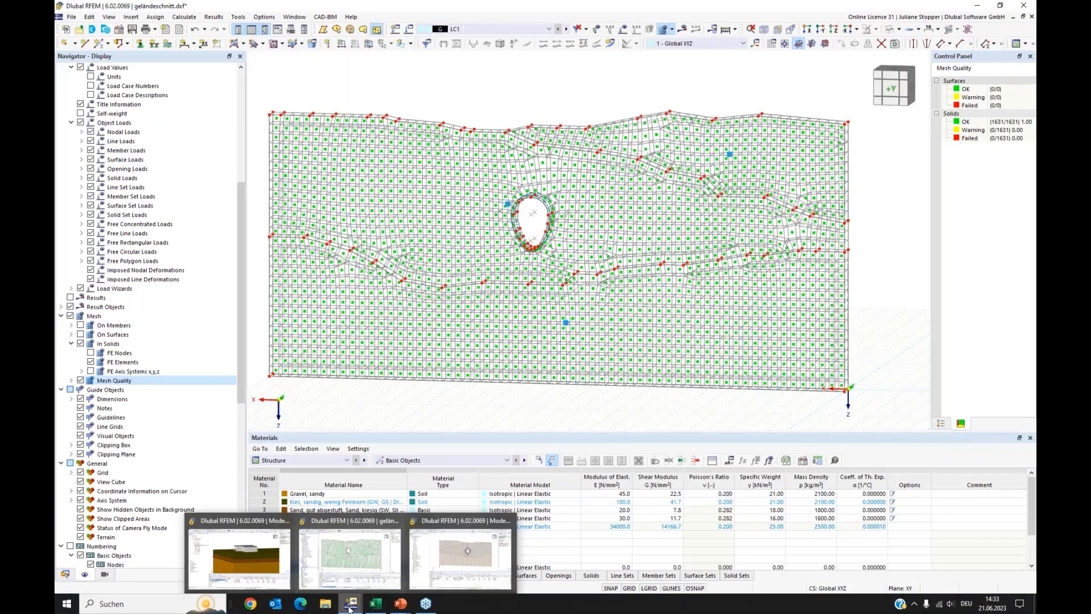
{"action": "left_click", "coordinate": [461, 555]}
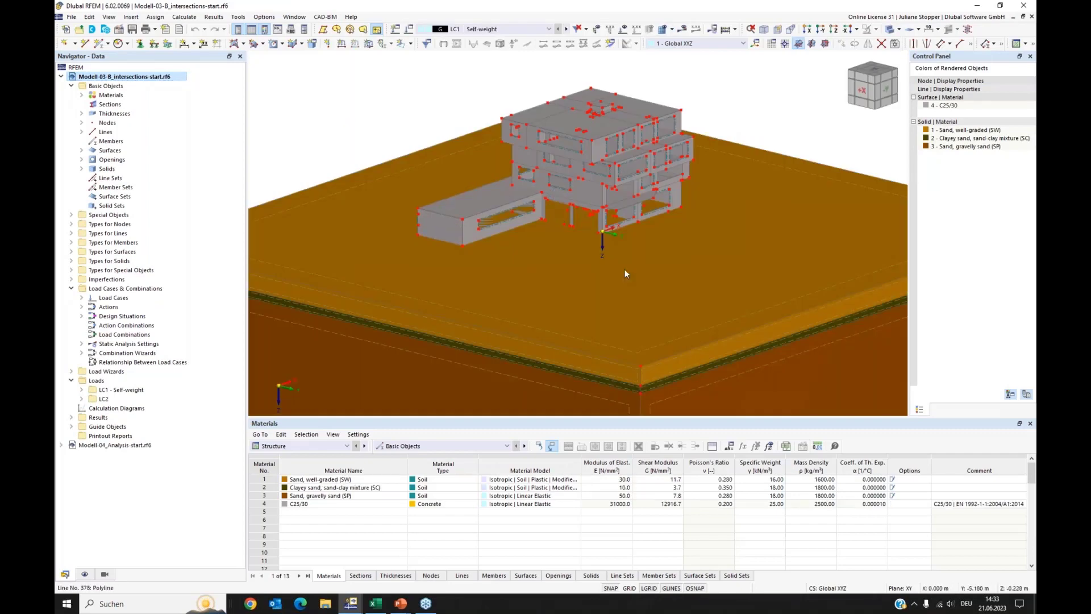
{"action": "middle_click_drag", "start_coordinate": [661, 313], "coordinate": [445, 118], "text": "ctrl"}
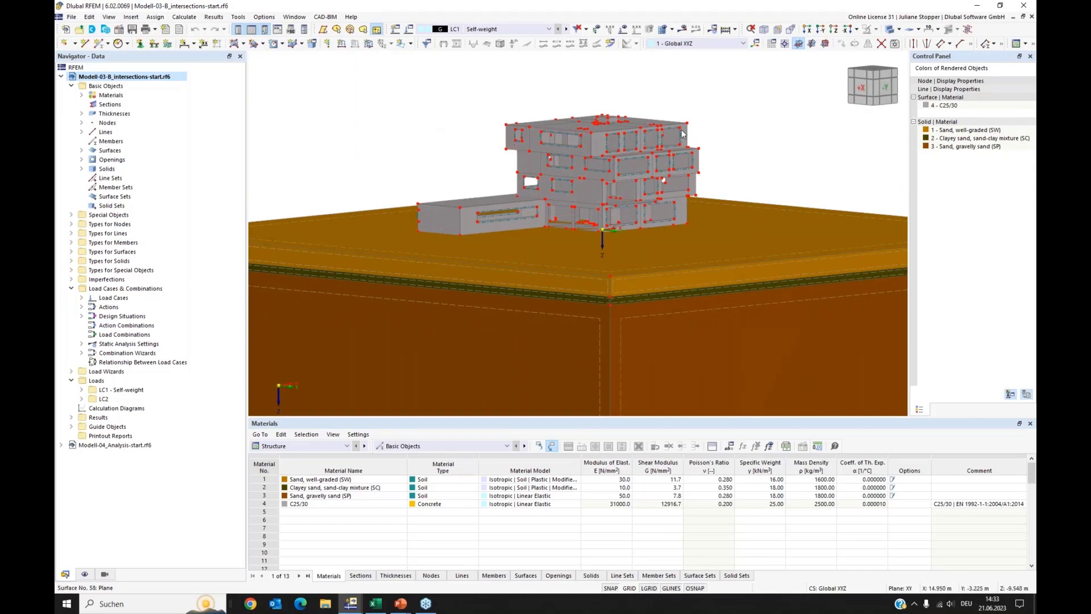
Turn off the display of nodes among the basic objects and return to the model's data tree
{"action": "left_click", "coordinate": [85, 575]}
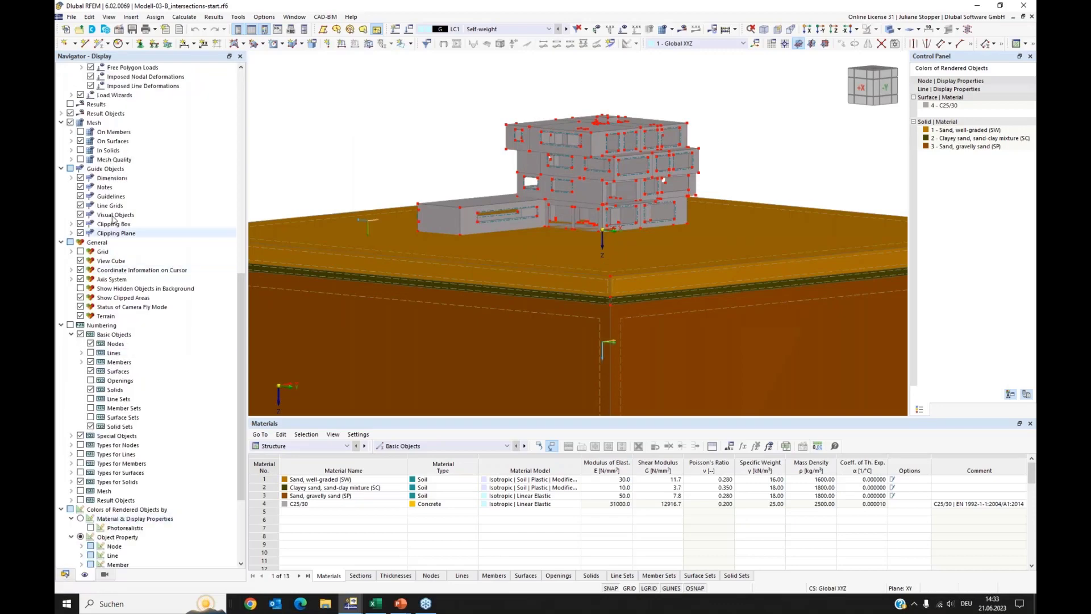
{"action": "scroll", "coordinate": [149, 163], "scroll_direction": "down", "scroll_amount": 10}
{"action": "scroll", "coordinate": [149, 164], "scroll_direction": "up", "scroll_amount": 3}
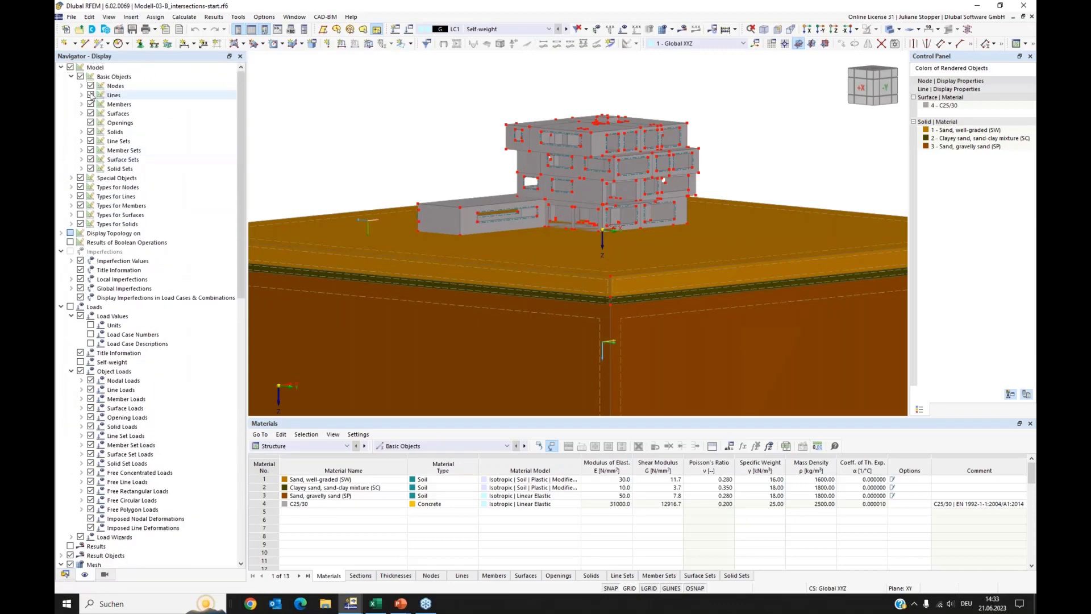
{"action": "left_click", "coordinate": [91, 86]}
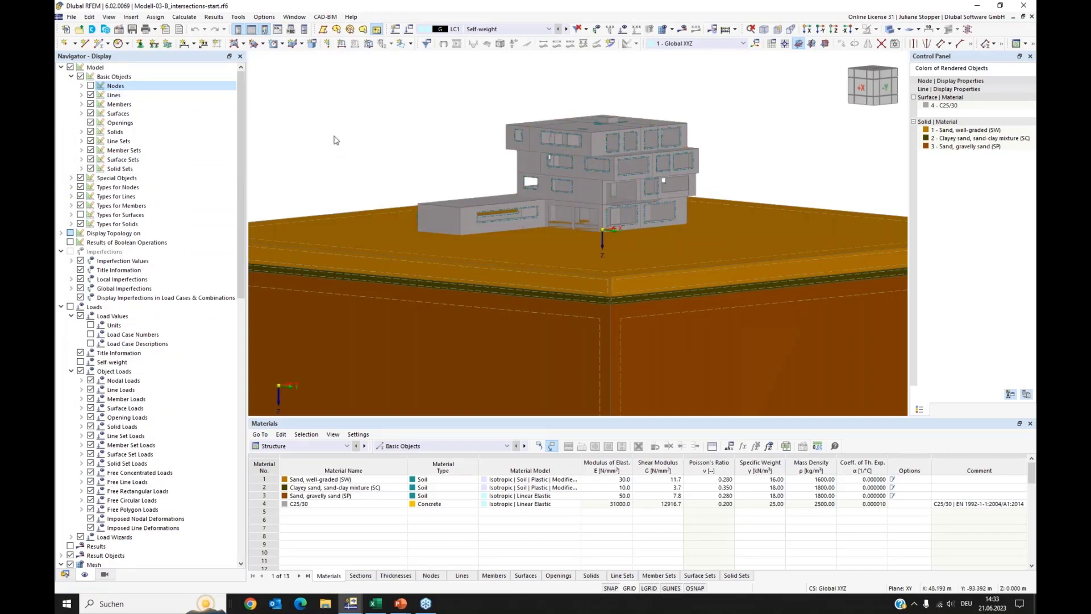
{"action": "left_click", "coordinate": [65, 575]}
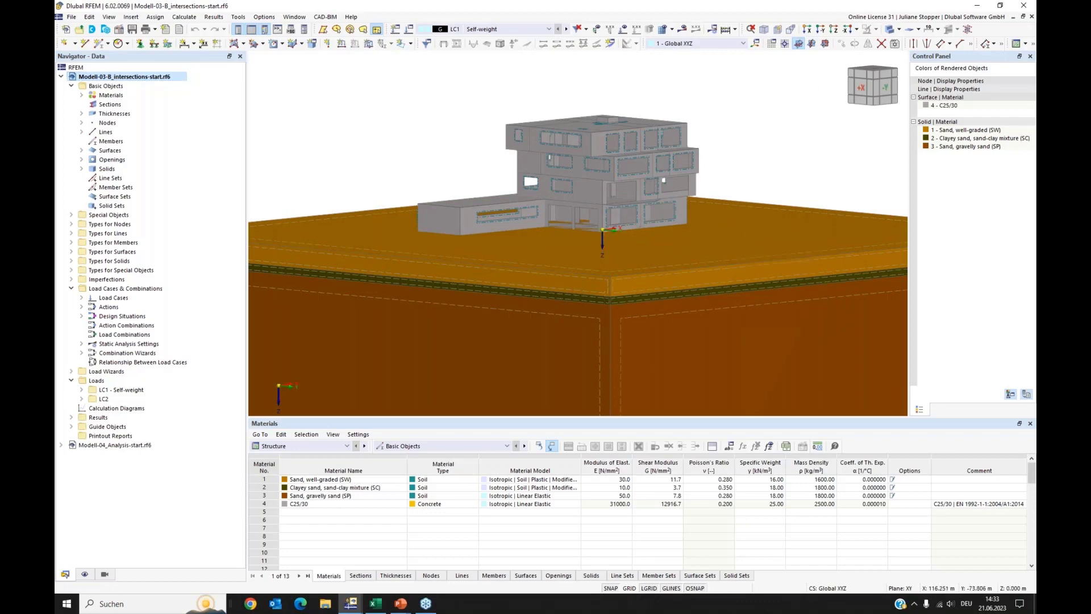
Display the model in transparent mode and examine the basement embedded in the soil
{"action": "middle_click_drag", "start_coordinate": [608, 258], "coordinate": [588, 258], "text": "ctrl"}
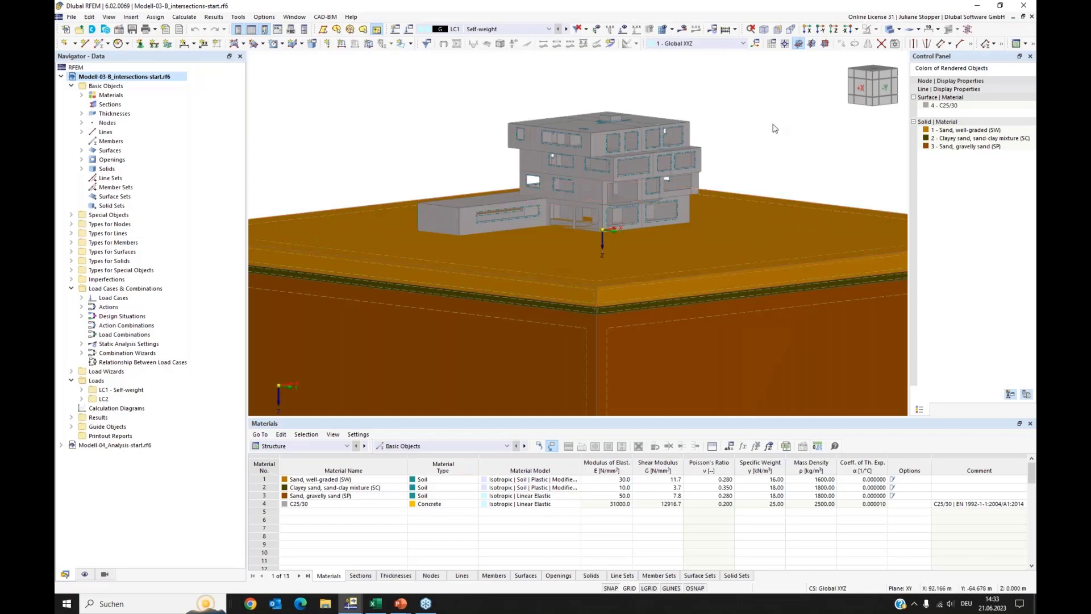
{"action": "left_click", "coordinate": [891, 29]}
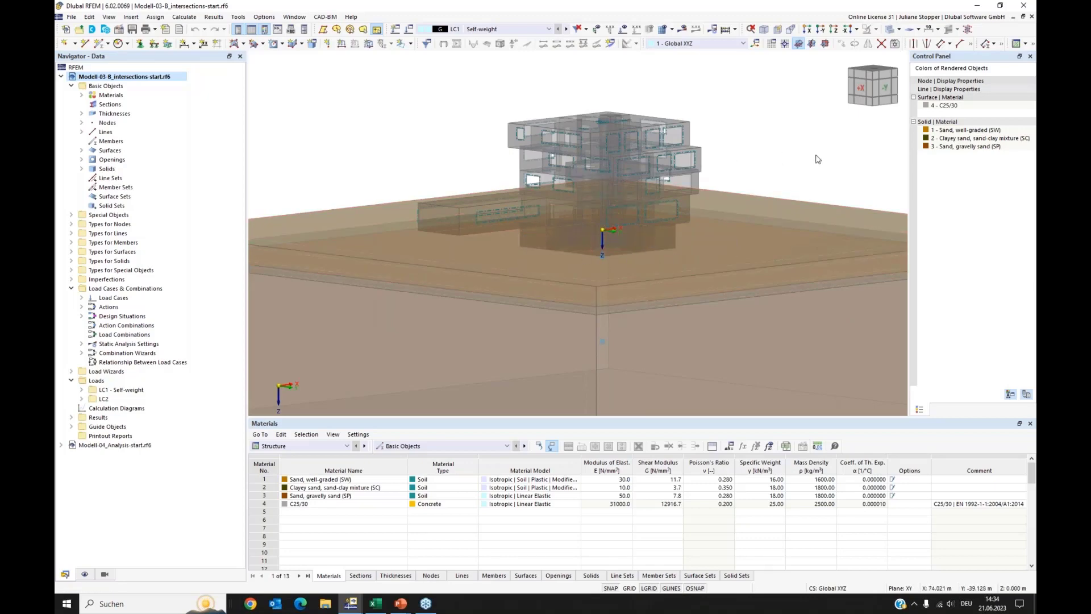
{"action": "middle_click_drag", "start_coordinate": [802, 164], "coordinate": [543, 243], "text": "ctrl"}
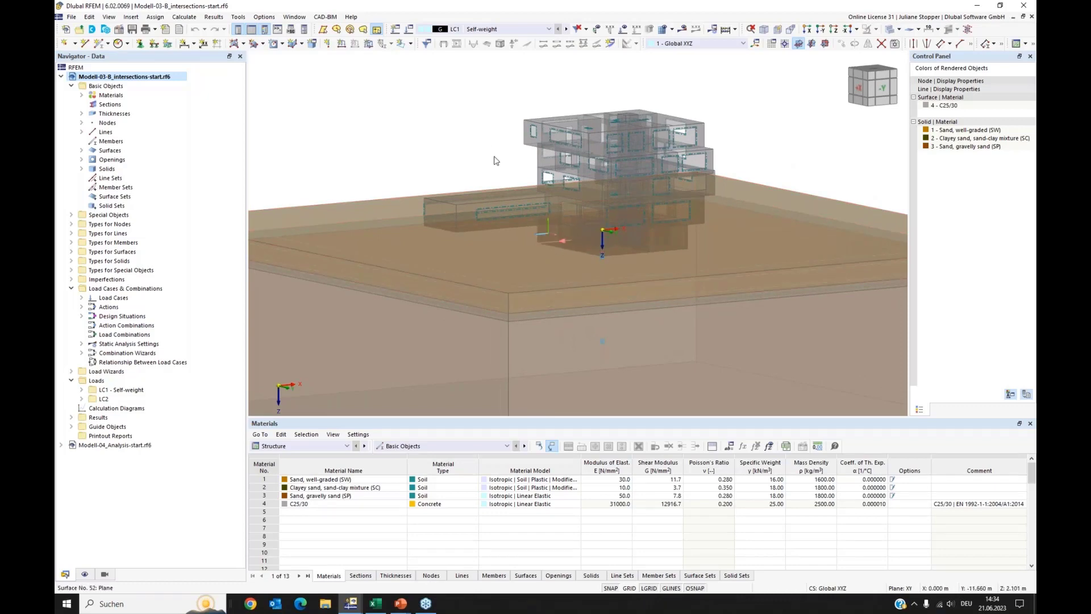
{"action": "middle_click_drag", "start_coordinate": [458, 149], "coordinate": [483, 149], "text": "ctrl"}
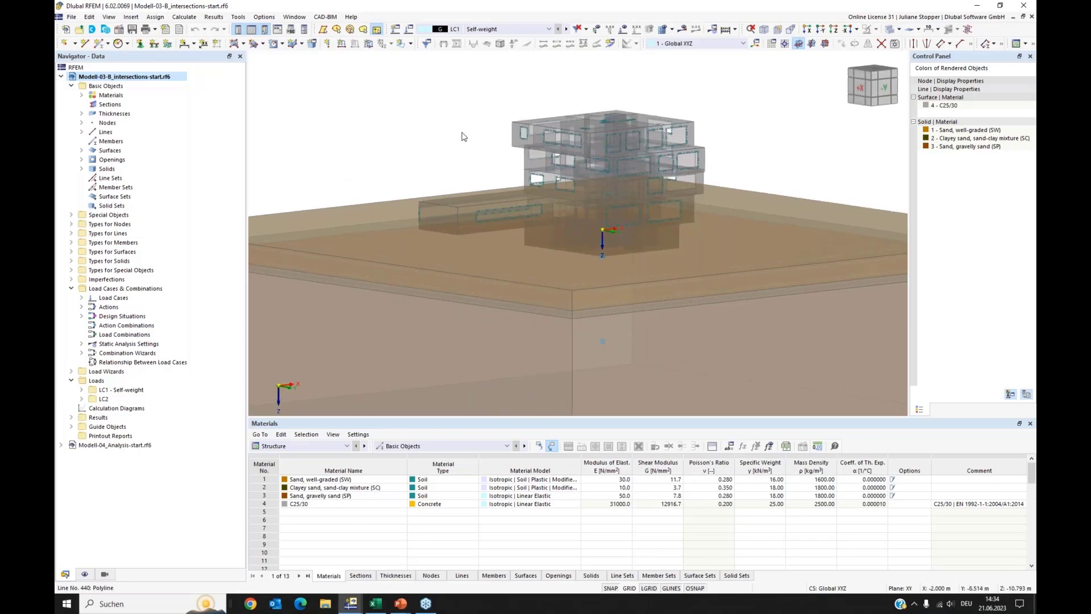
Display the building and soil layers as a wireframe
{"action": "left_click", "coordinate": [891, 30]}
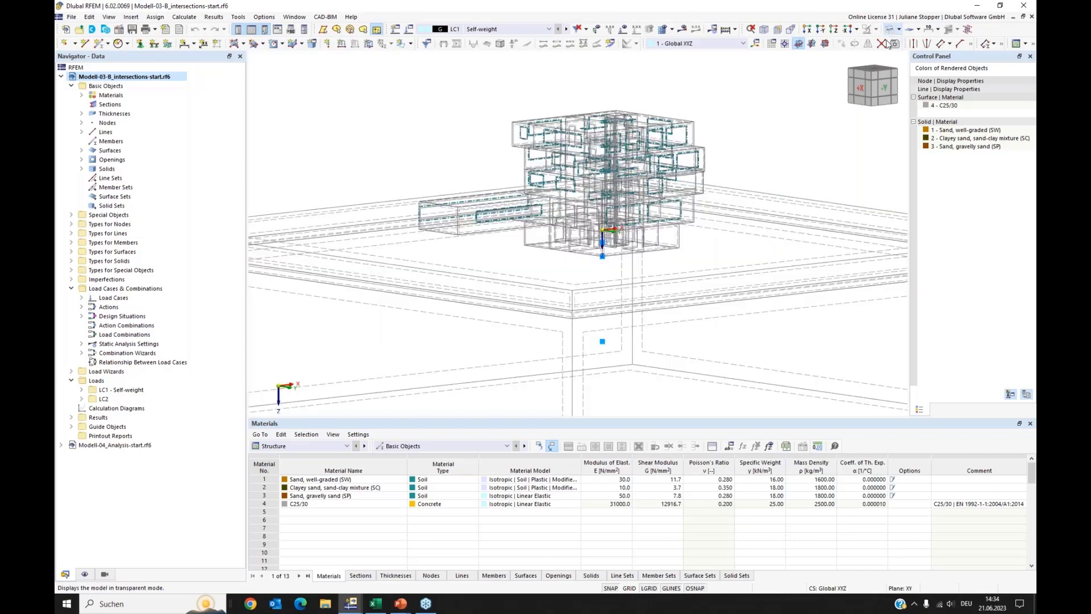
{"action": "middle_click_drag", "start_coordinate": [557, 263], "coordinate": [652, 249], "text": "ctrl"}
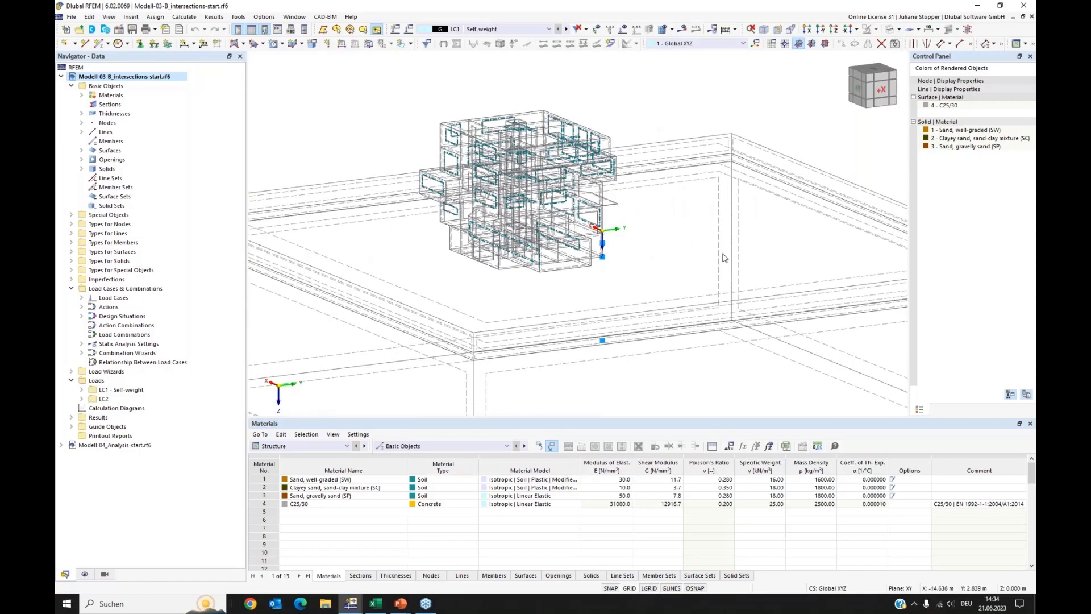
{"action": "middle_click_drag", "start_coordinate": [732, 252], "coordinate": [596, 269], "text": "ctrl"}
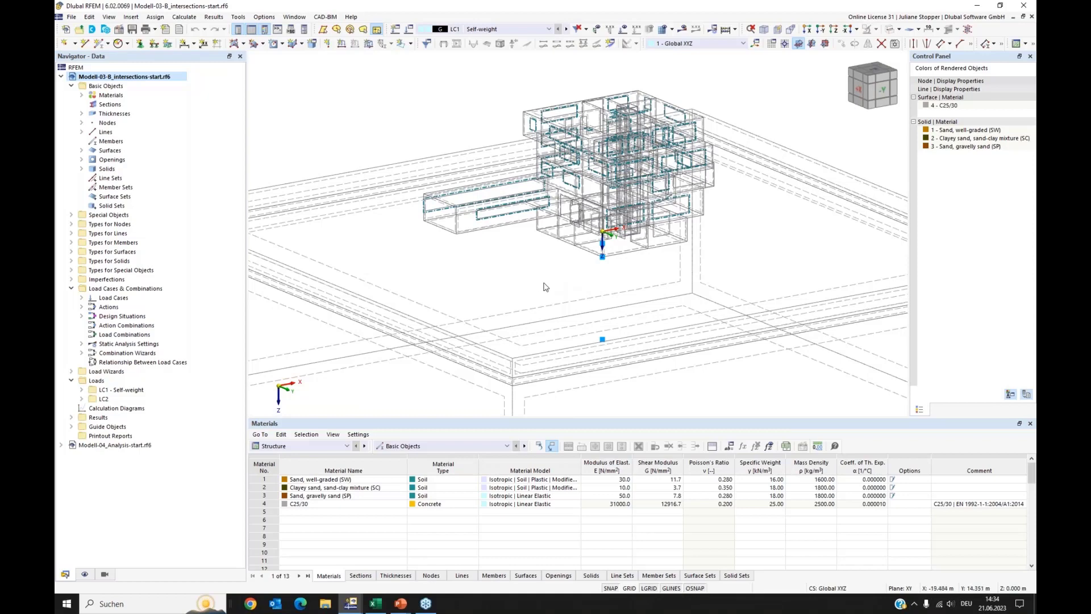
Extrude the basement floor slab surface into a solid with height -2.98 m and material 1 - Sand, well-graded (SW)
{"action": "scroll", "coordinate": [620, 263], "scroll_direction": "up", "scroll_amount": 3}
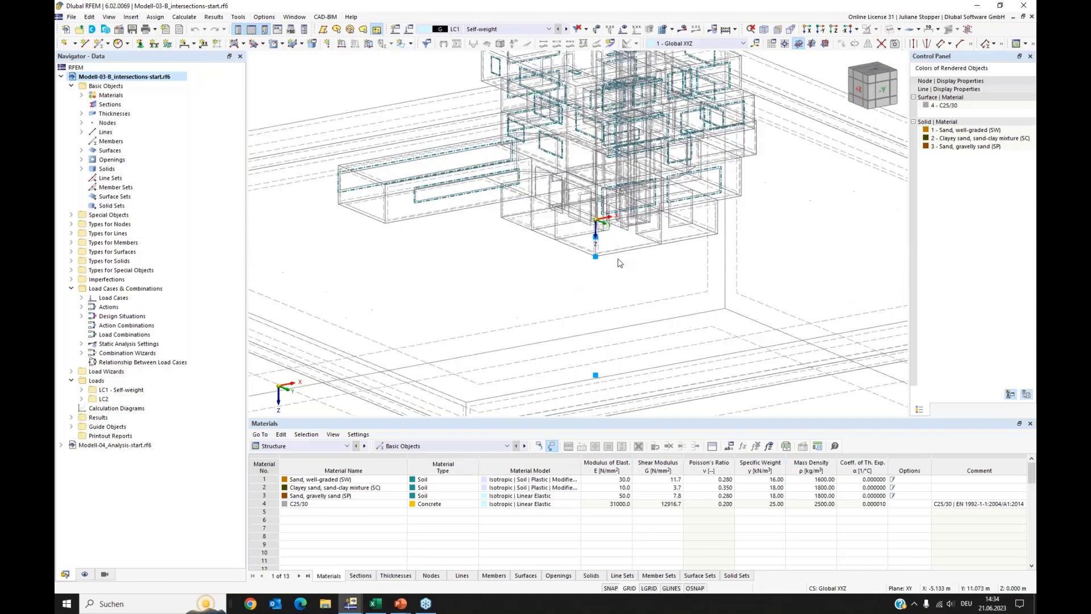
{"action": "middle_click_drag", "start_coordinate": [525, 262], "coordinate": [543, 239]}
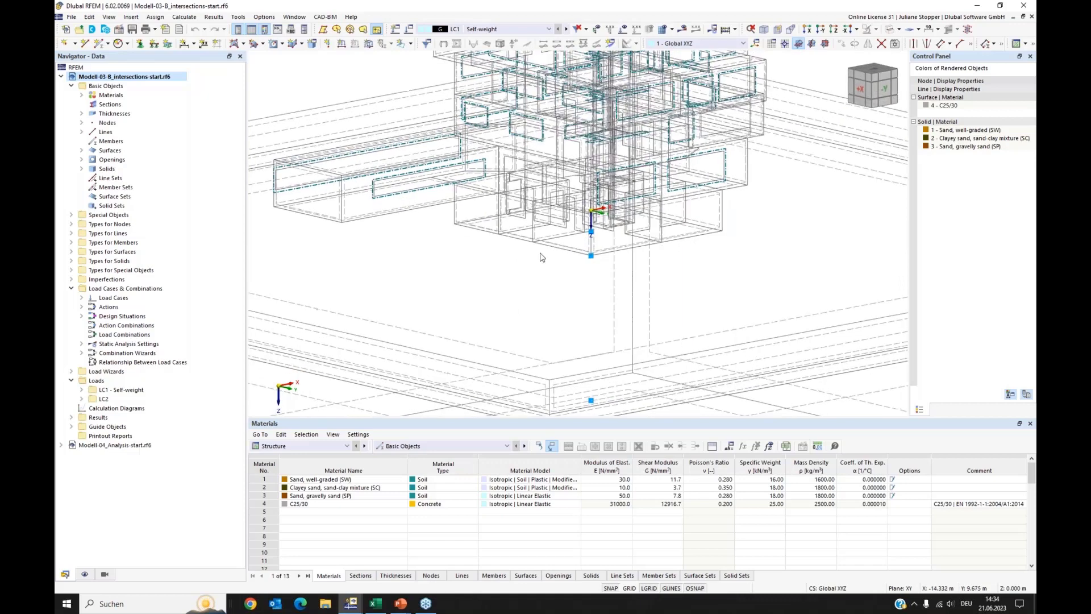
{"action": "scroll", "coordinate": [543, 237], "scroll_direction": "up", "scroll_amount": 2}
{"action": "scroll", "coordinate": [543, 237], "scroll_direction": "up", "scroll_amount": 1}
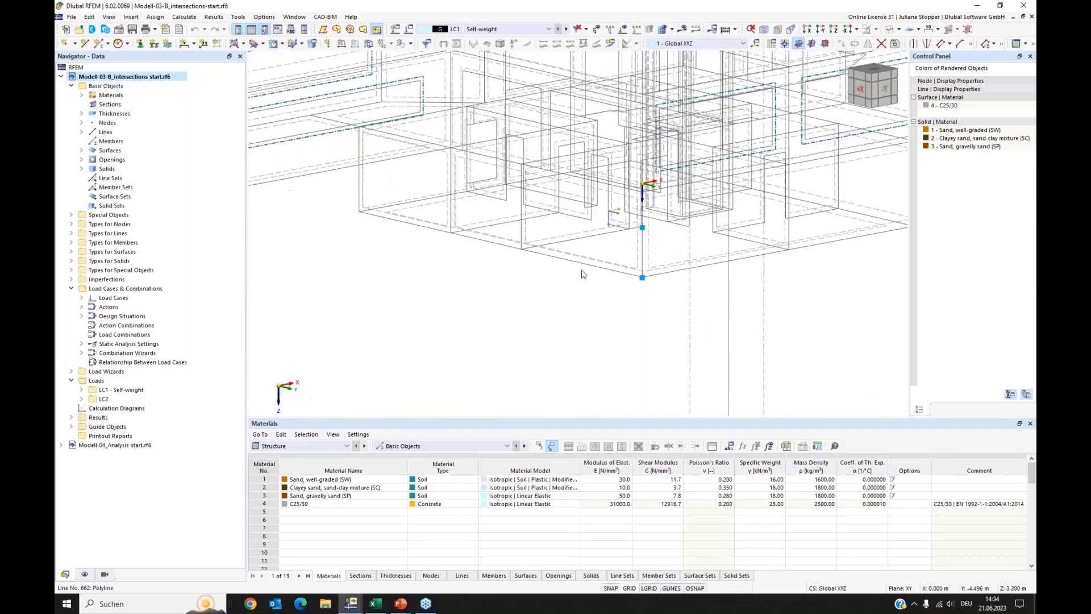
{"action": "scroll", "coordinate": [433, 248], "scroll_direction": "up", "scroll_amount": 2}
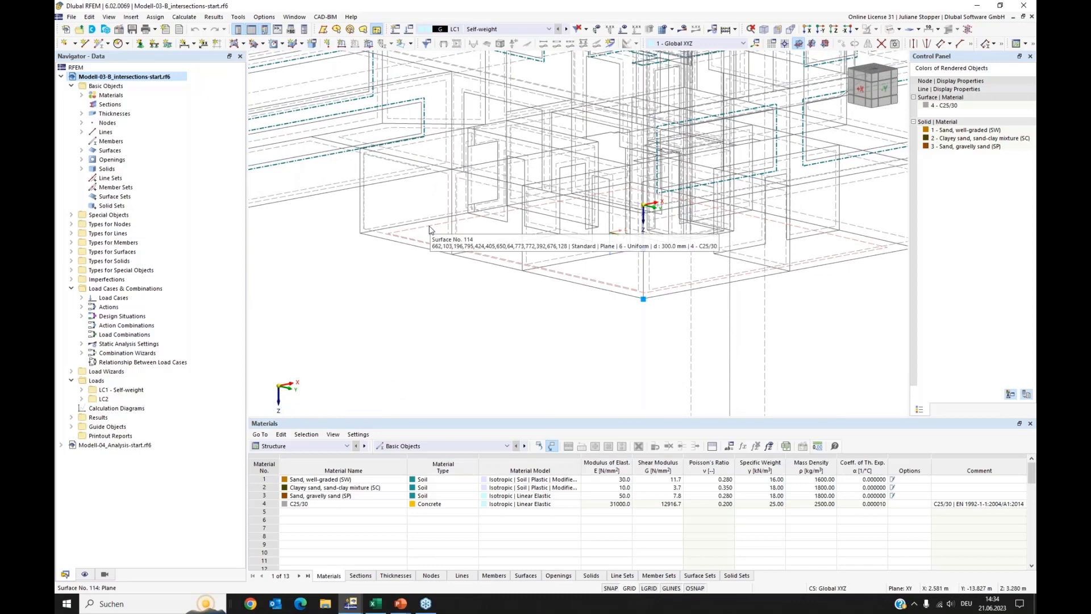
{"action": "right_click", "coordinate": [430, 229]}
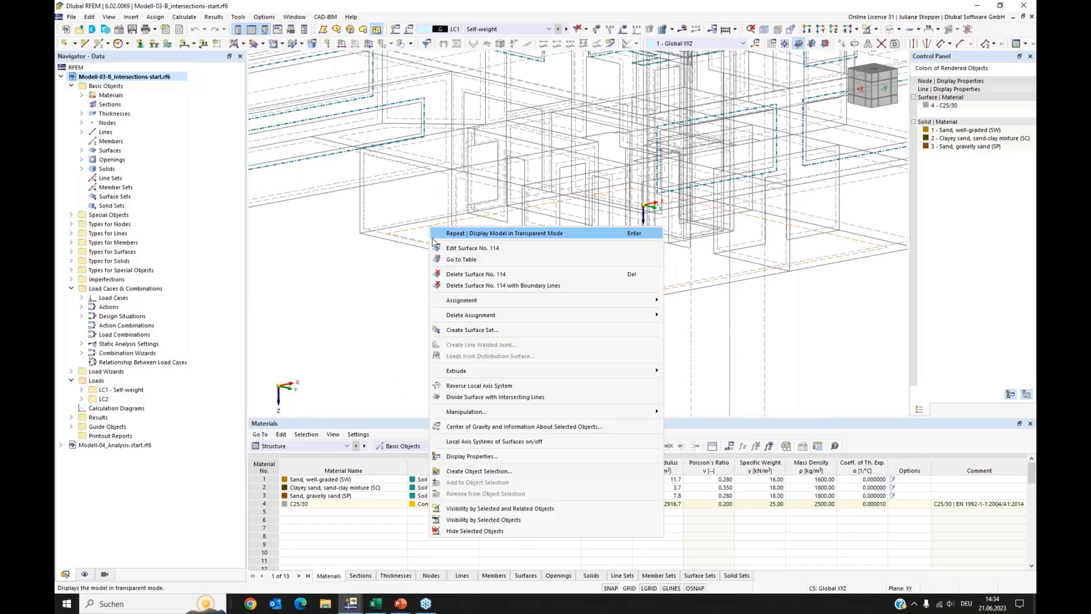
{"action": "mouse_move", "coordinate": [494, 375]}
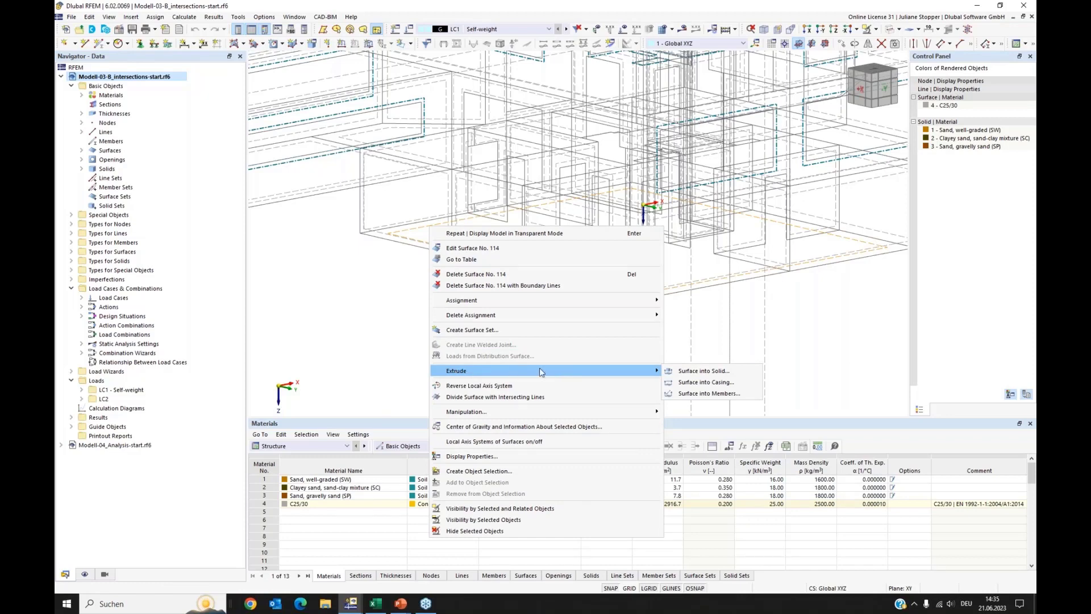
{"action": "left_click", "coordinate": [682, 372]}
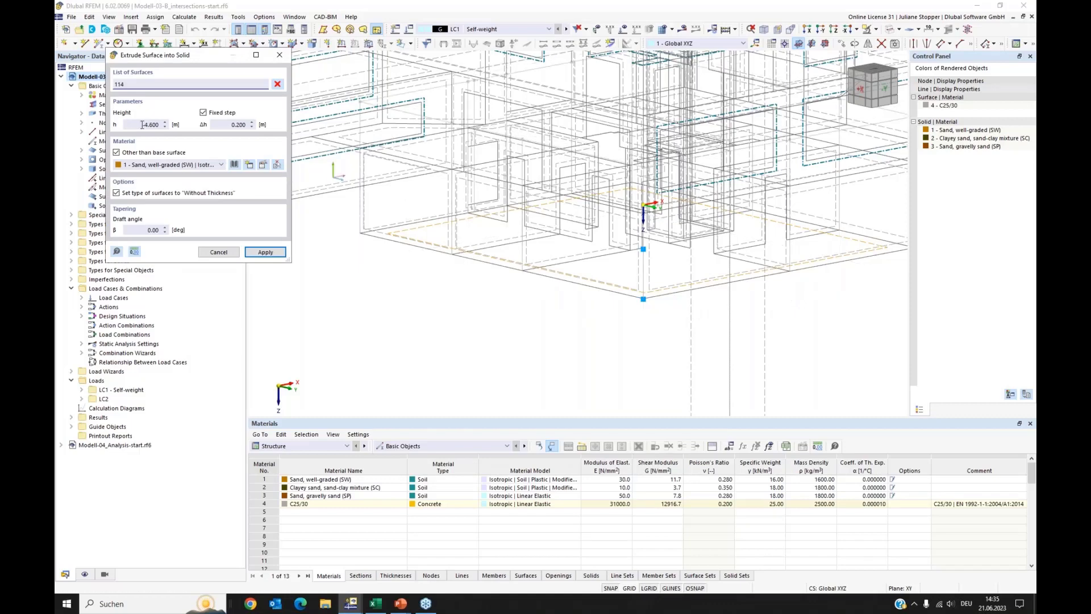
{"action": "left_click_drag", "start_coordinate": [141, 124], "coordinate": [168, 127]}
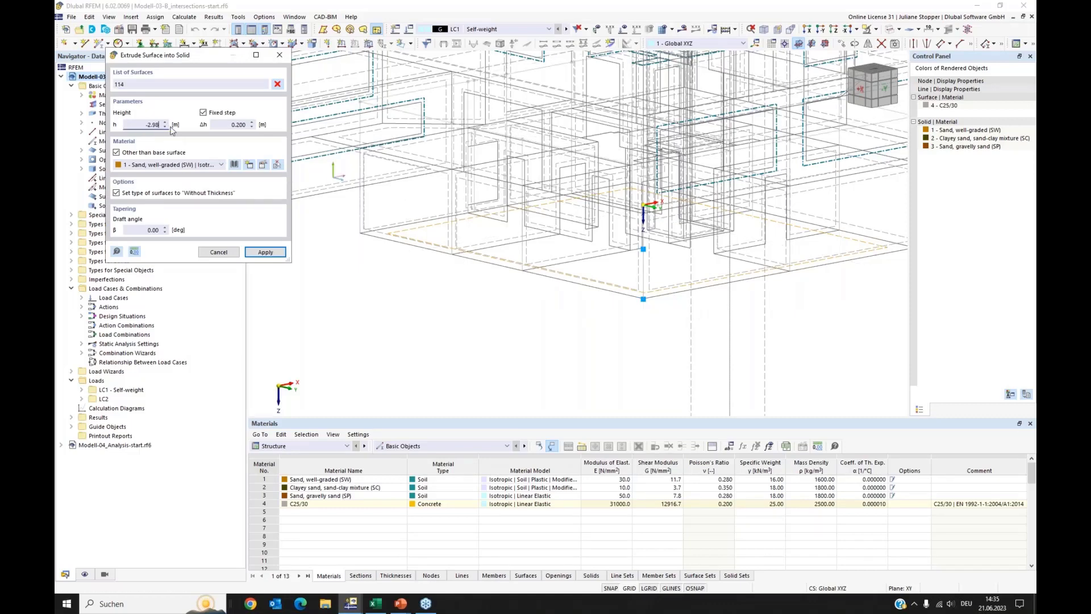
{"action": "left_click", "coordinate": [266, 252]}
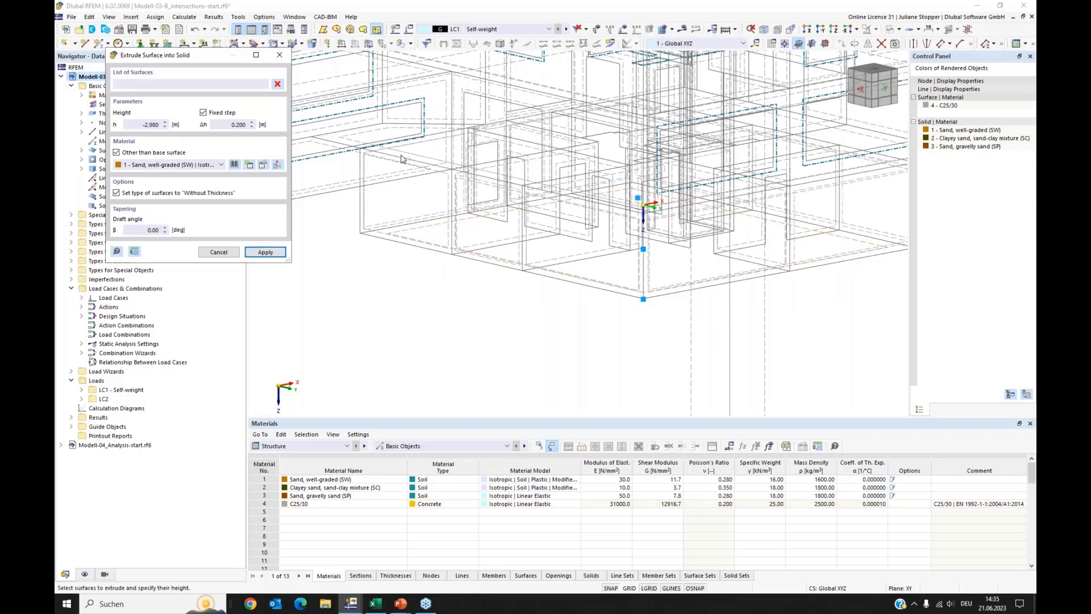
{"action": "left_click", "coordinate": [279, 55]}
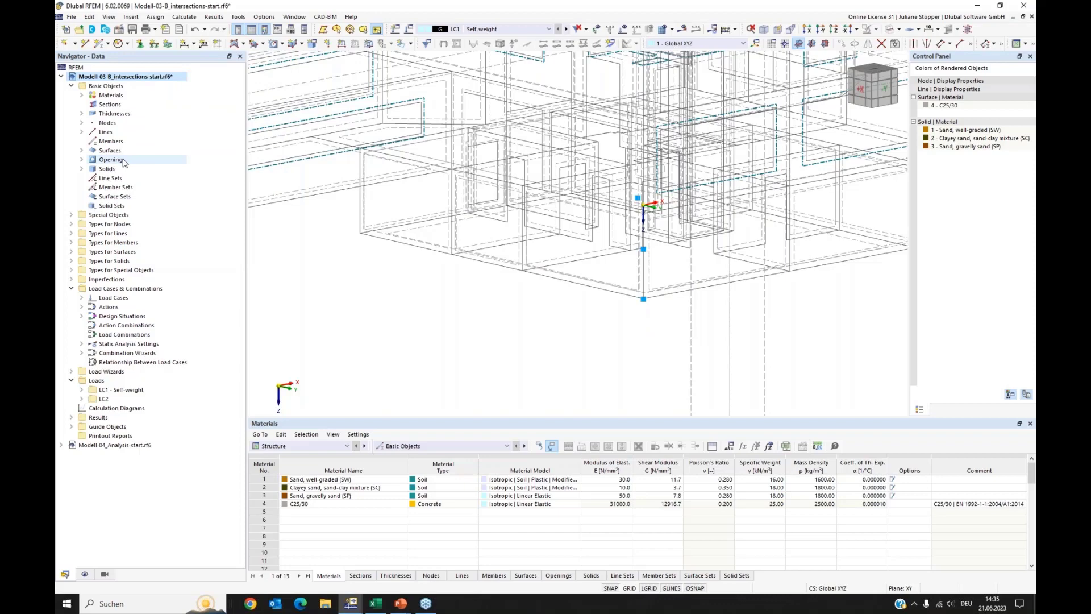
Change the solid type of the extruded basement solid to Intersection and accept the regeneration of the affected solids
{"action": "left_click", "coordinate": [81, 169]}
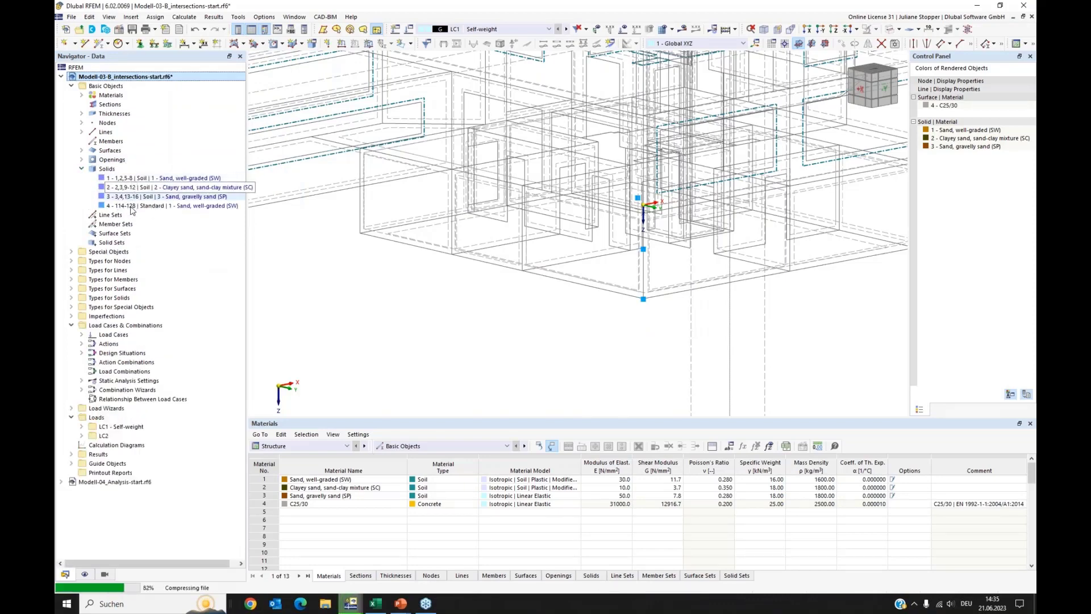
{"action": "left_click", "coordinate": [120, 205]}
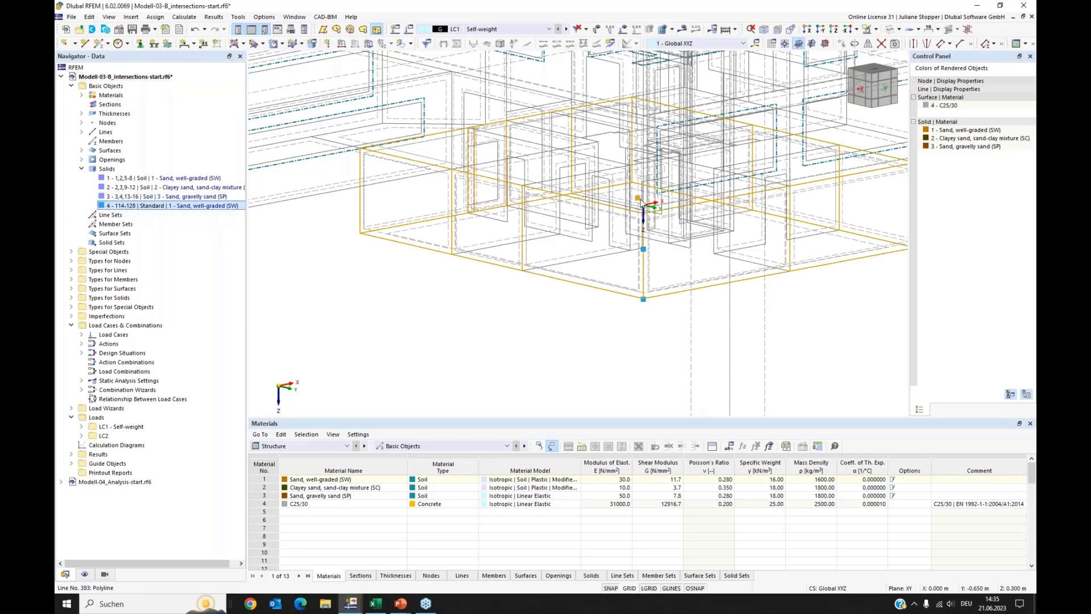
{"action": "scroll", "coordinate": [438, 276], "scroll_direction": "down", "scroll_amount": 2}
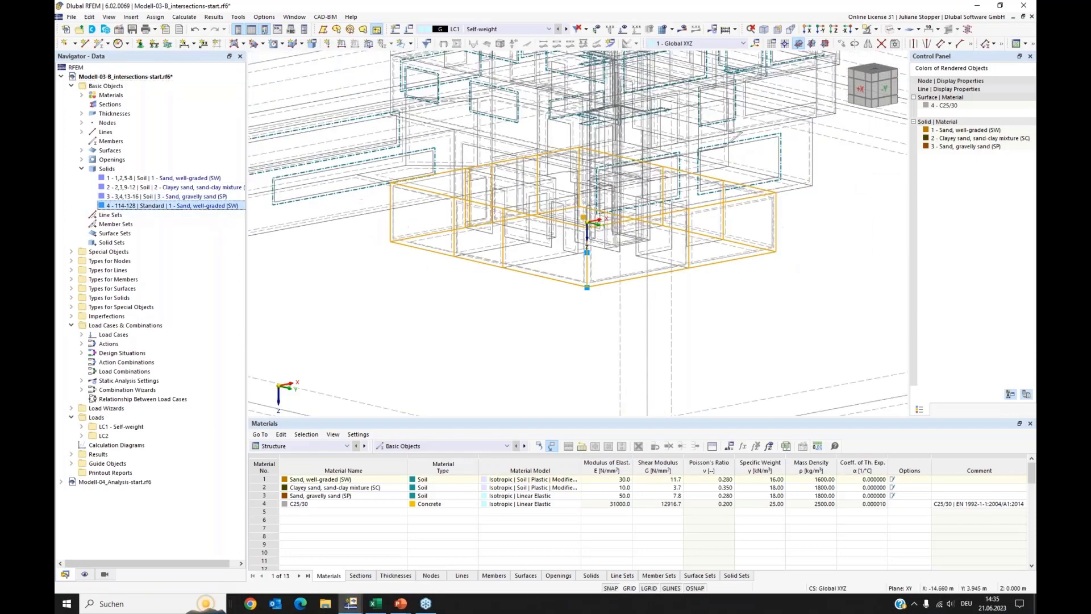
{"action": "middle_click_drag", "start_coordinate": [435, 278], "coordinate": [400, 273]}
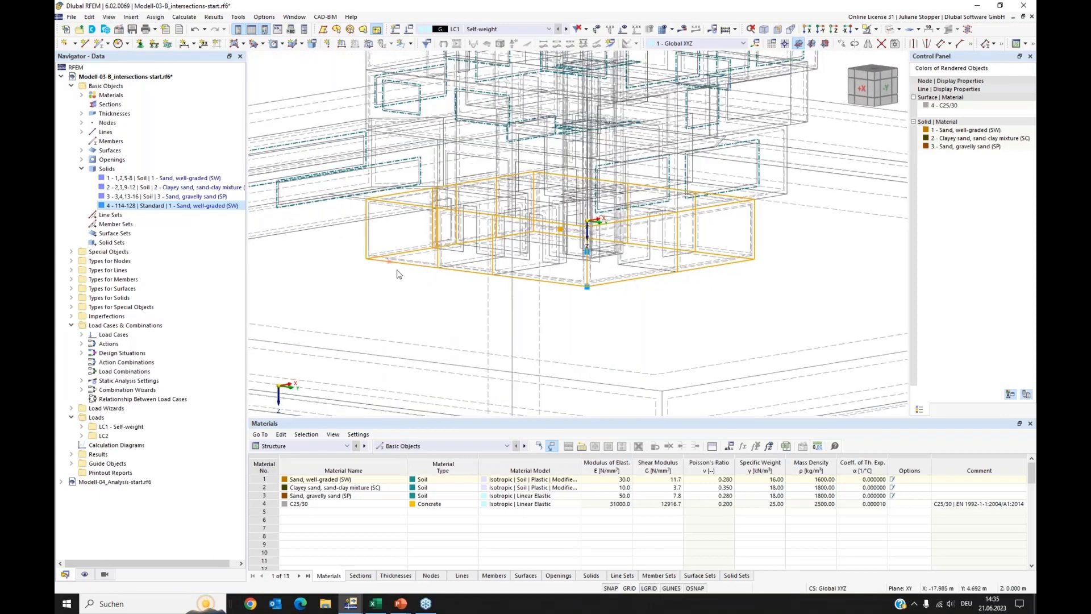
{"action": "right_click", "coordinate": [133, 208]}
{"action": "left_click", "coordinate": [157, 216]}
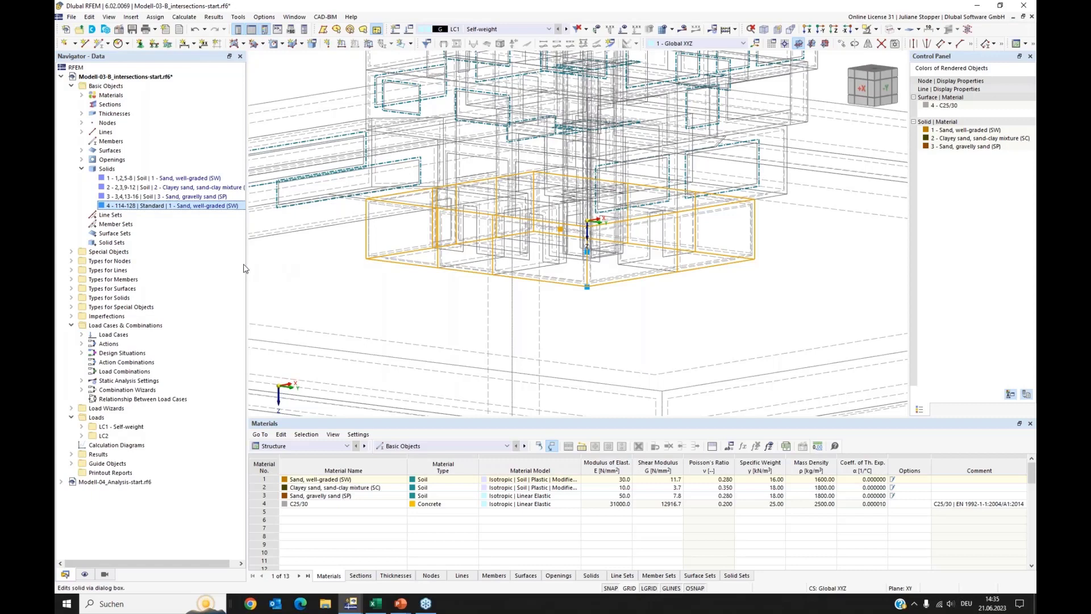
{"action": "left_click", "coordinate": [257, 164]}
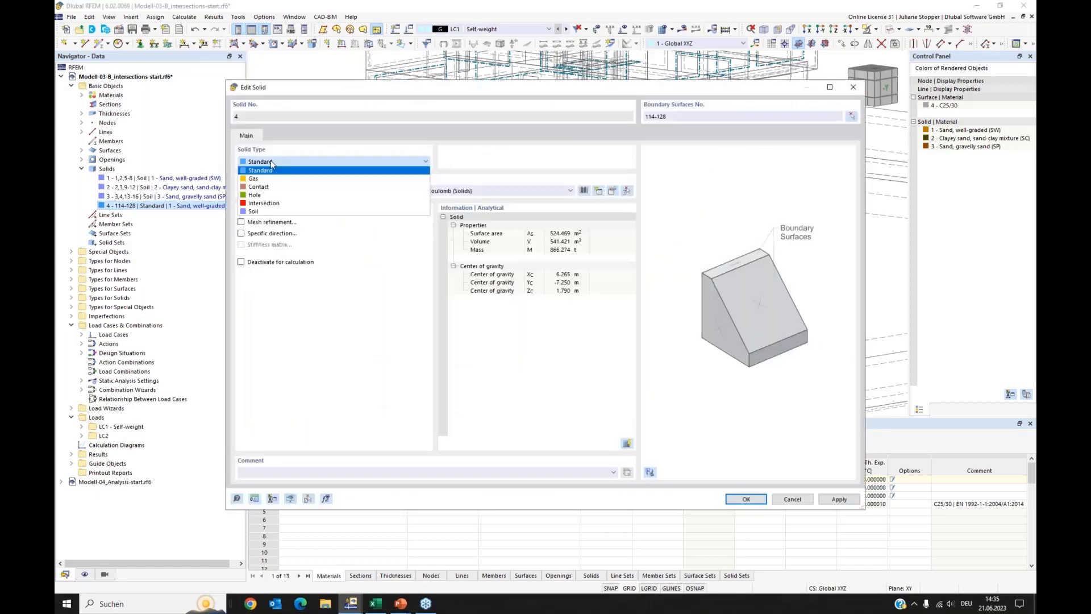
{"action": "left_click", "coordinate": [264, 204]}
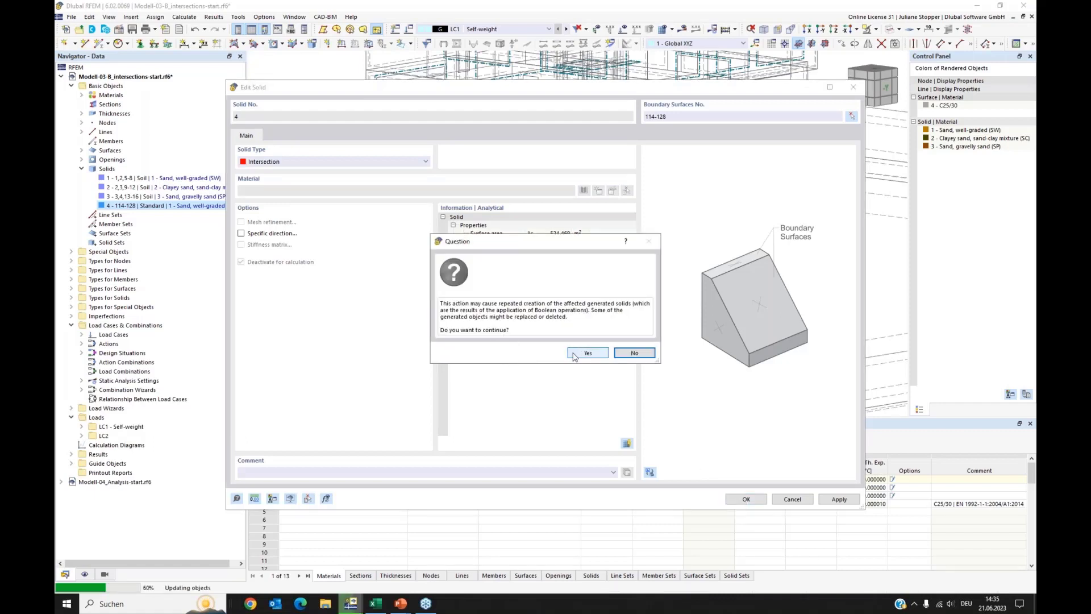
{"action": "left_click", "coordinate": [587, 353]}
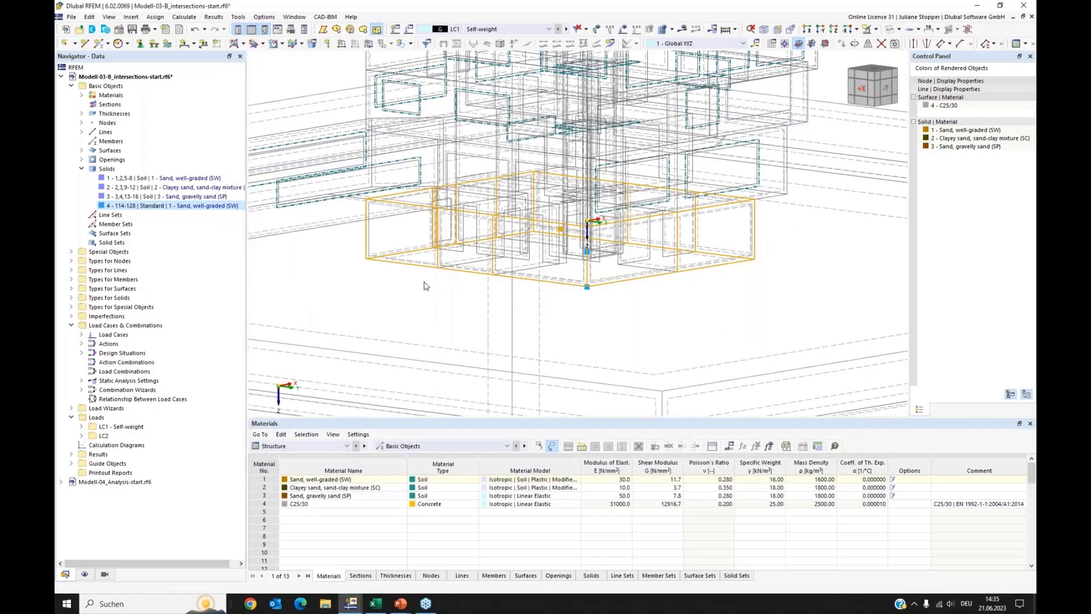
Cut the soil solids around the basement with the intersection solid using Cut by Solid Intersections
{"action": "scroll", "coordinate": [428, 285], "scroll_direction": "down", "scroll_amount": 3}
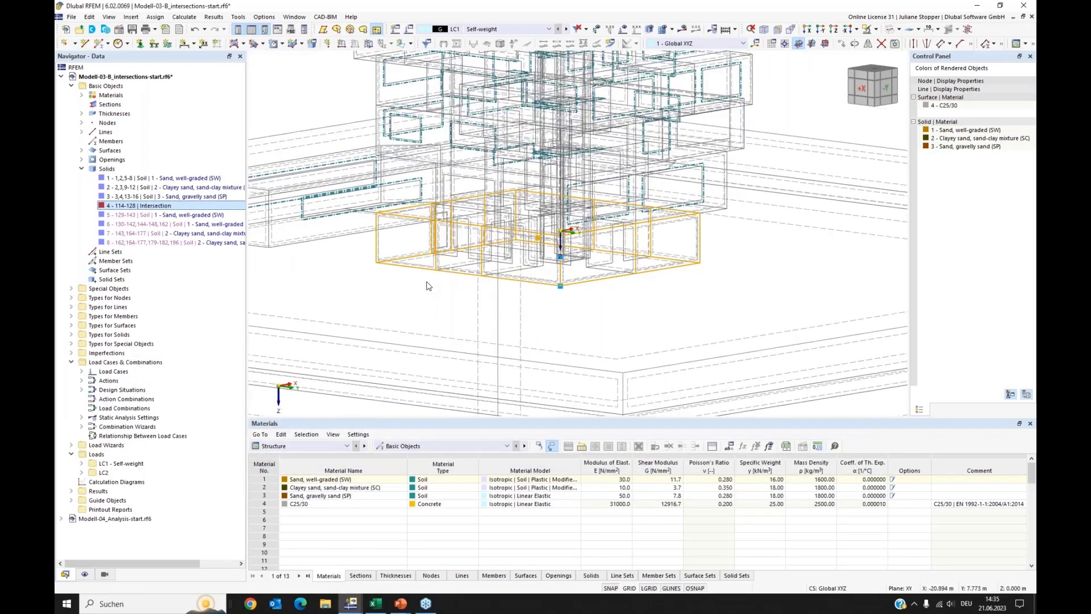
{"action": "left_click_drag", "start_coordinate": [678, 233], "coordinate": [433, 308]}
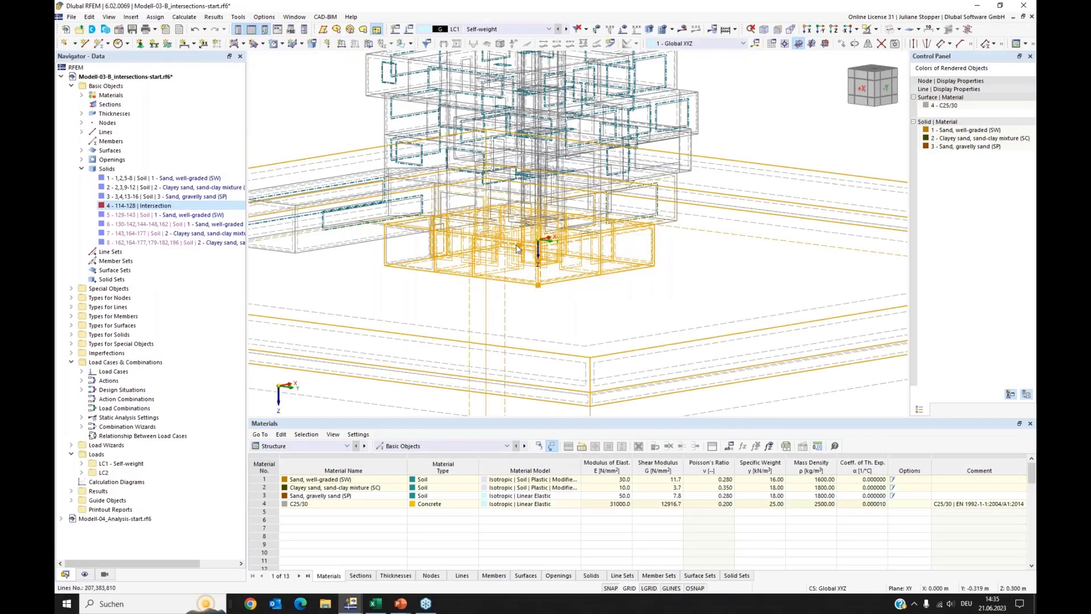
{"action": "scroll", "coordinate": [535, 246], "scroll_direction": "up", "scroll_amount": 4}
{"action": "right_click", "coordinate": [525, 250]}
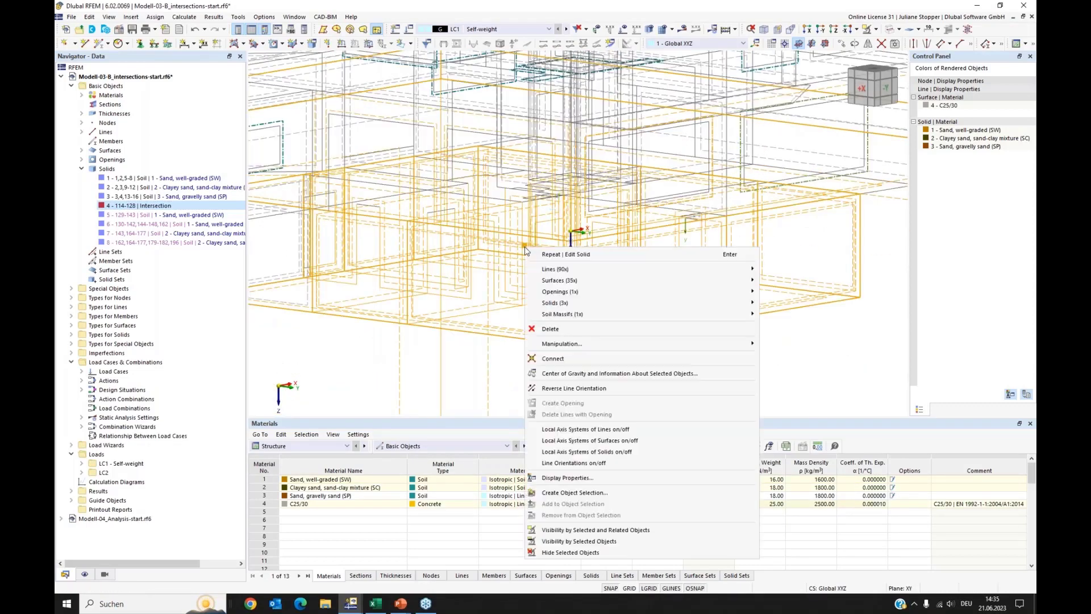
{"action": "mouse_move", "coordinate": [603, 309]}
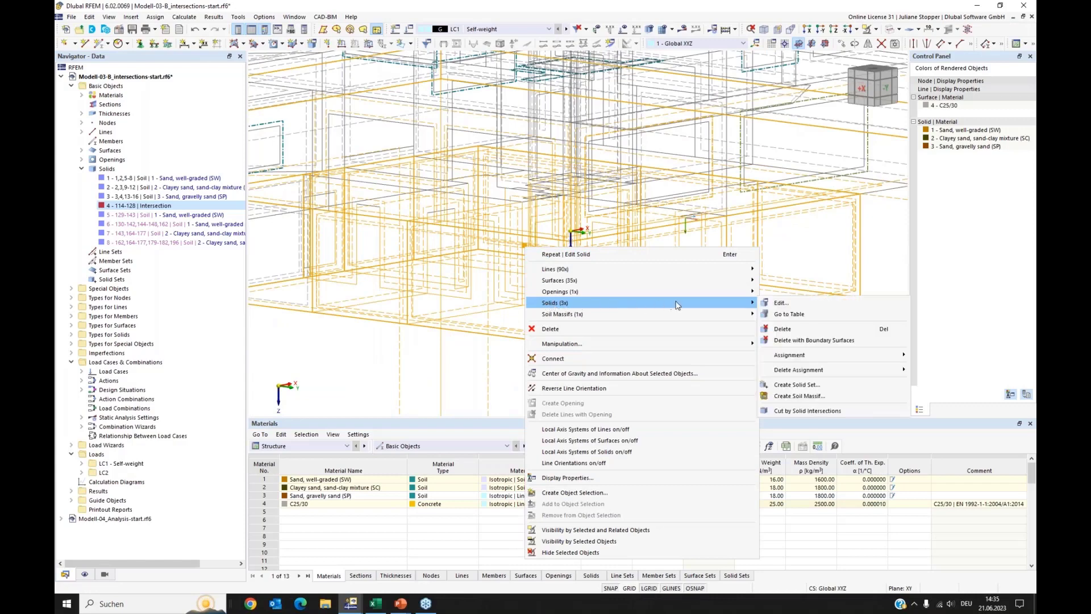
{"action": "left_click", "coordinate": [845, 415]}
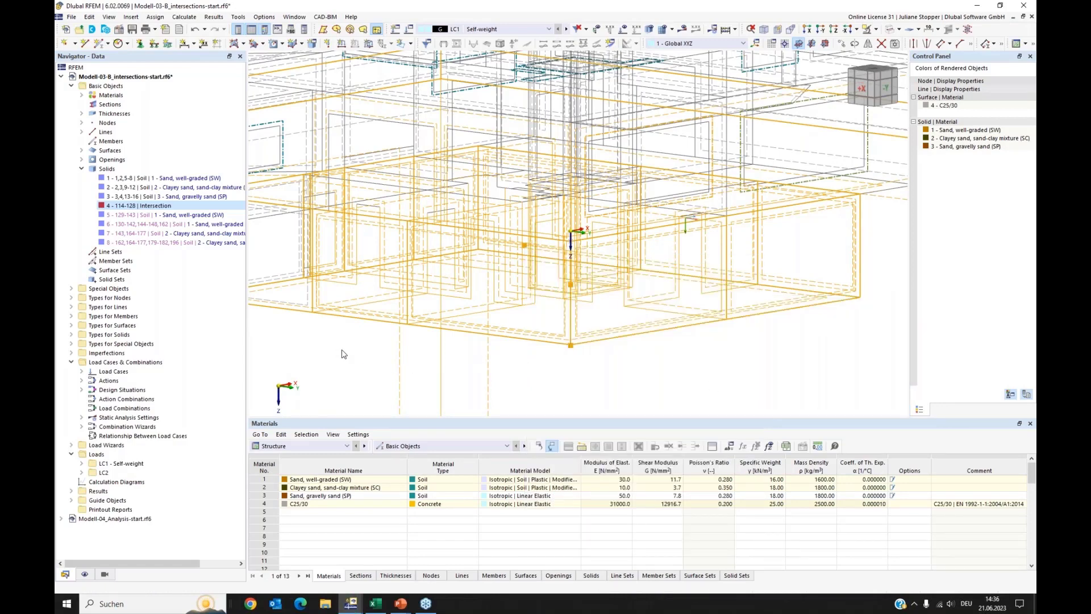
Highlight the regenerated soil solids one by one to identify which ones lie inside the basement volume
{"action": "scroll", "coordinate": [435, 321], "scroll_direction": "down", "scroll_amount": 5}
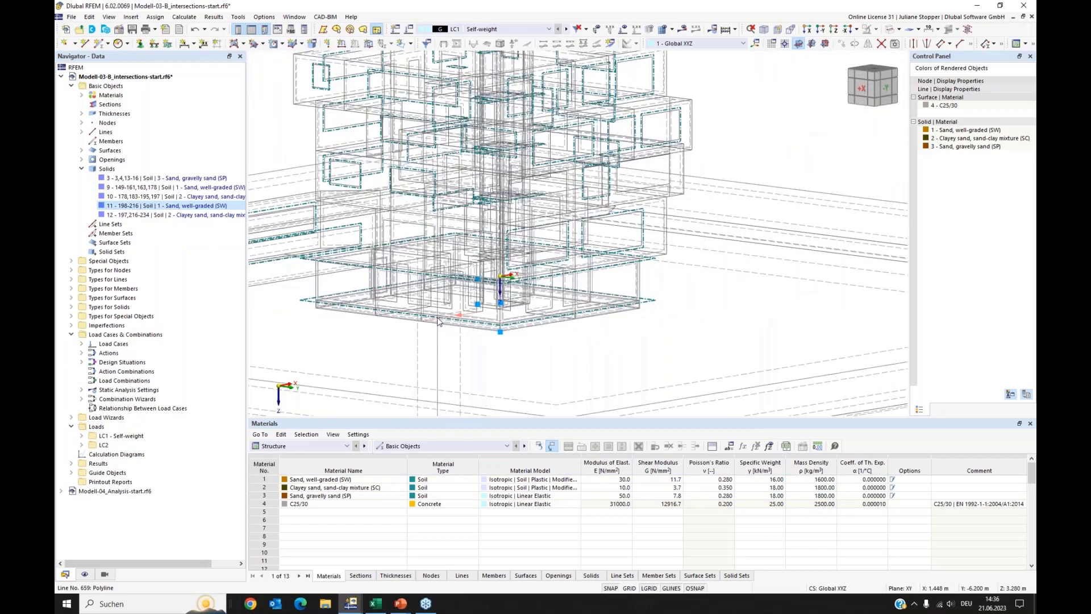
{"action": "middle_click_drag", "start_coordinate": [341, 331], "coordinate": [402, 322]}
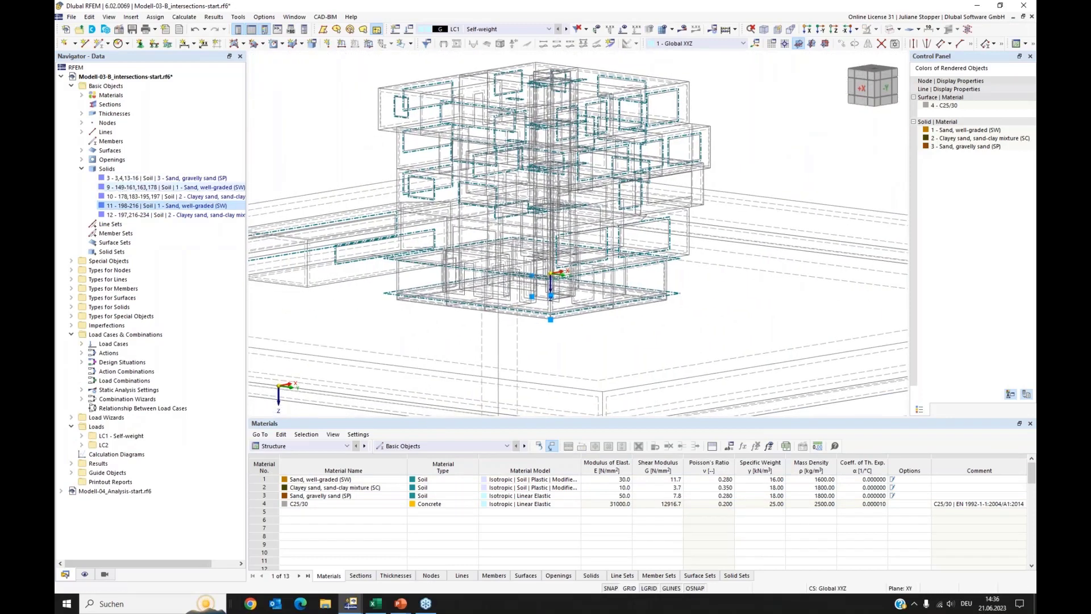
{"action": "scroll", "coordinate": [506, 239], "scroll_direction": "down", "scroll_amount": 4}
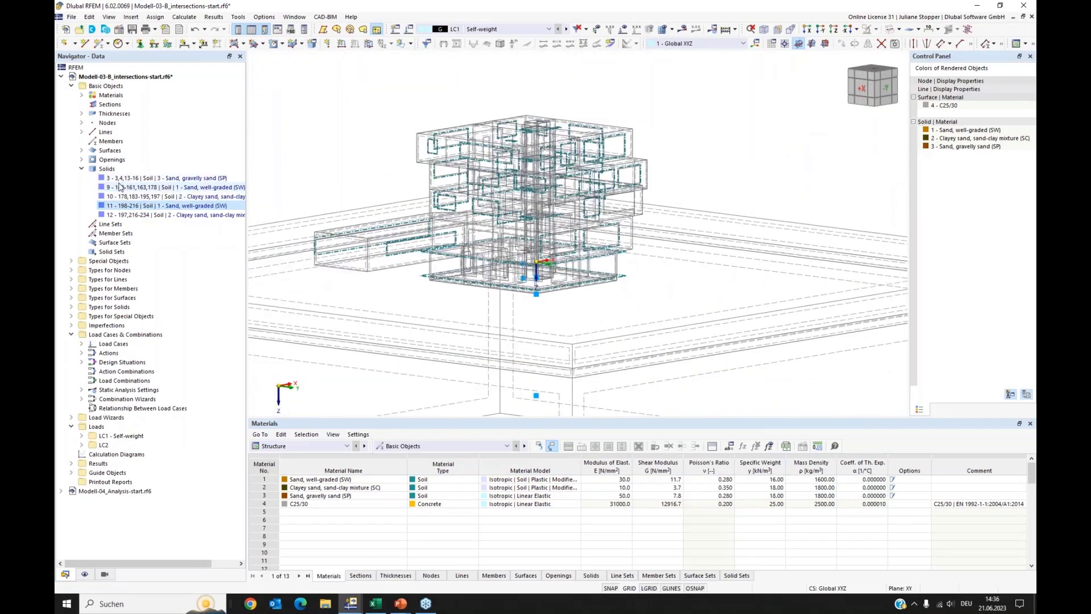
{"action": "middle_click_drag", "start_coordinate": [439, 182], "coordinate": [526, 152]}
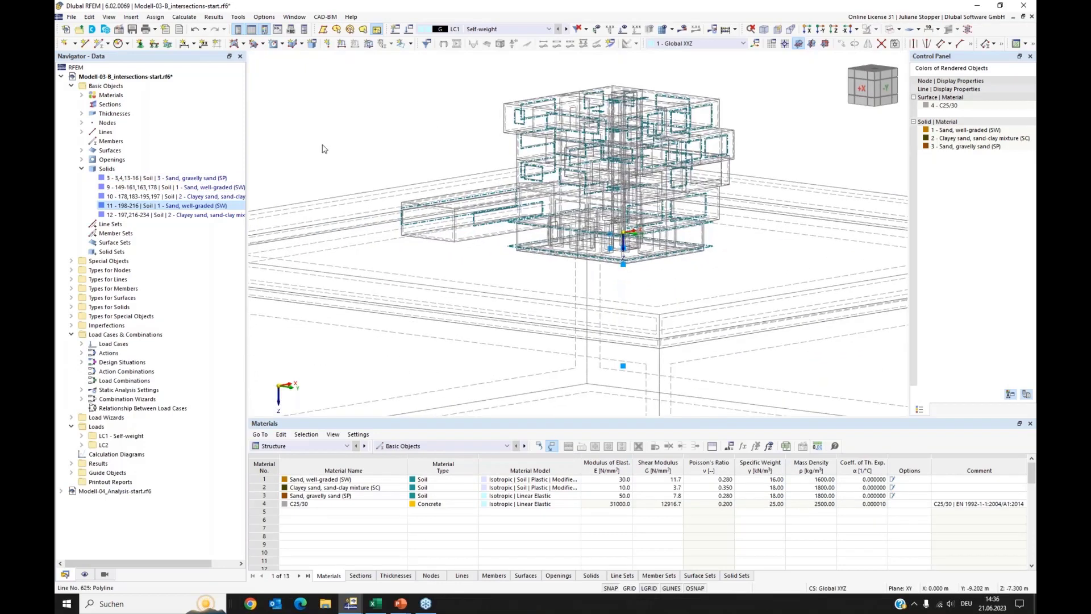
{"action": "left_click", "coordinate": [118, 179]}
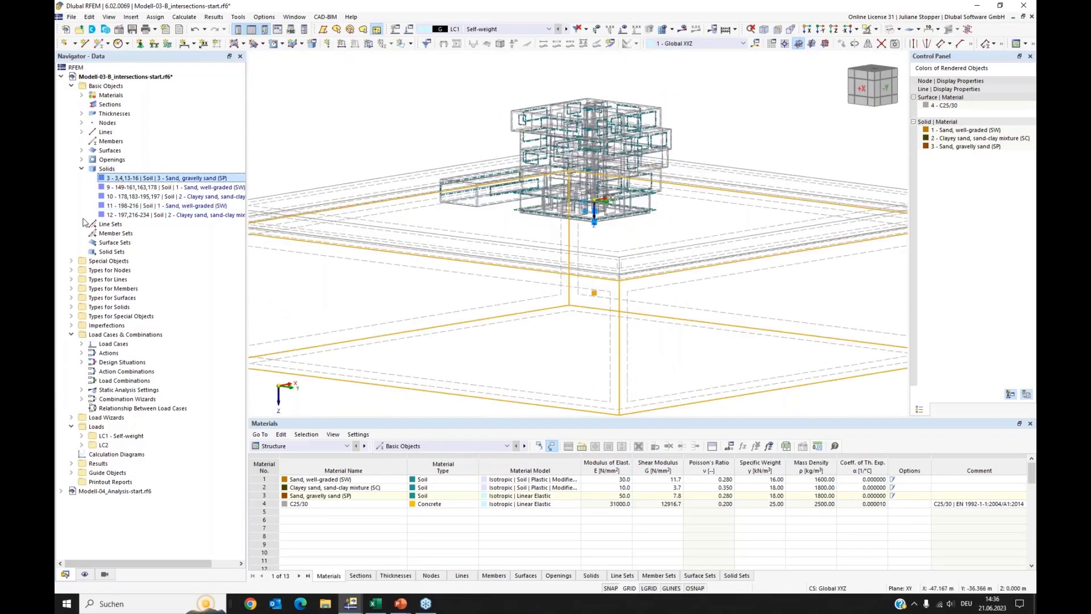
{"action": "left_click", "coordinate": [110, 208]}
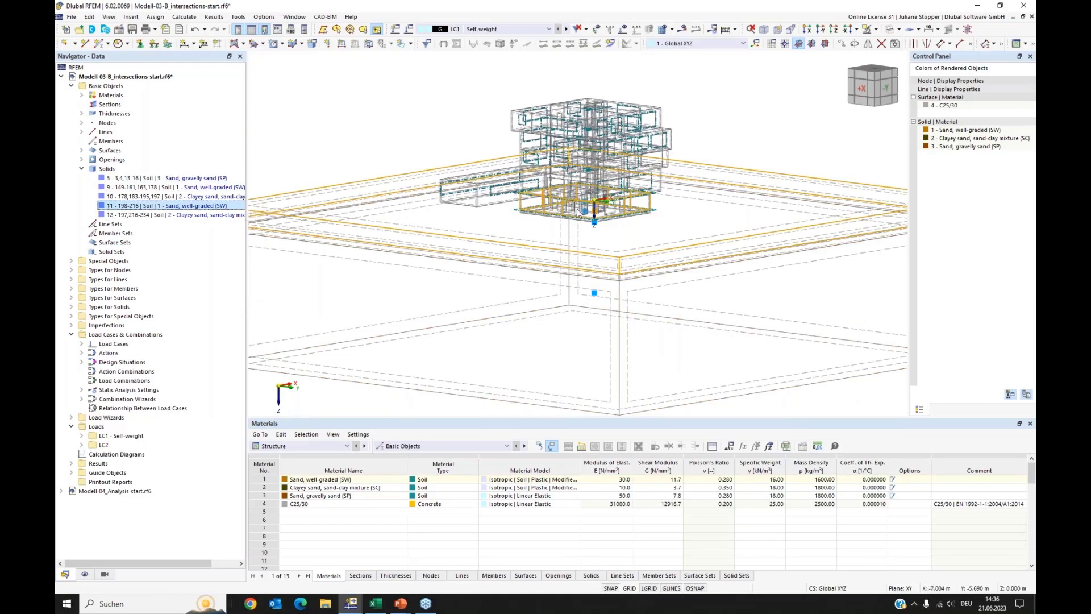
{"action": "left_click", "coordinate": [148, 207]}
{"action": "left_click", "coordinate": [143, 190]}
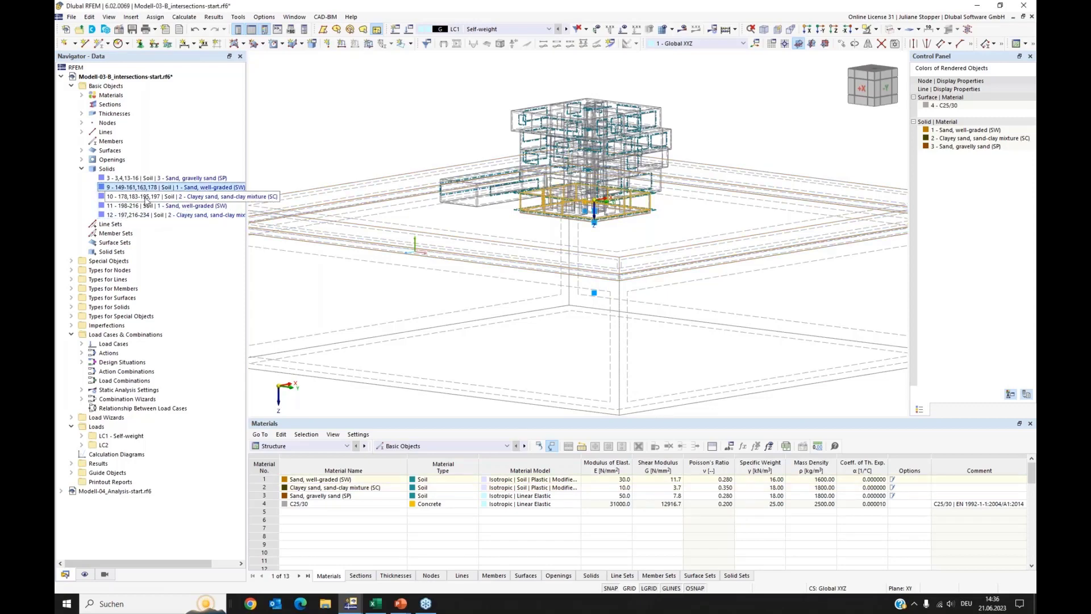
{"action": "left_click", "coordinate": [148, 196]}
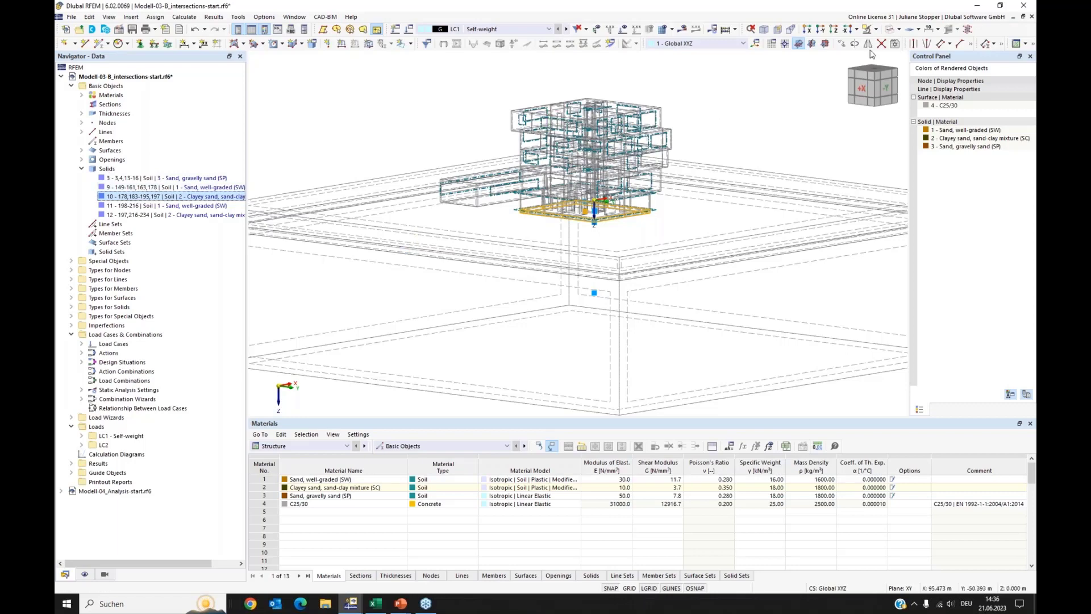
Display the model in solid rendering and examine the building on the soil massif from above
{"action": "left_click", "coordinate": [890, 29]}
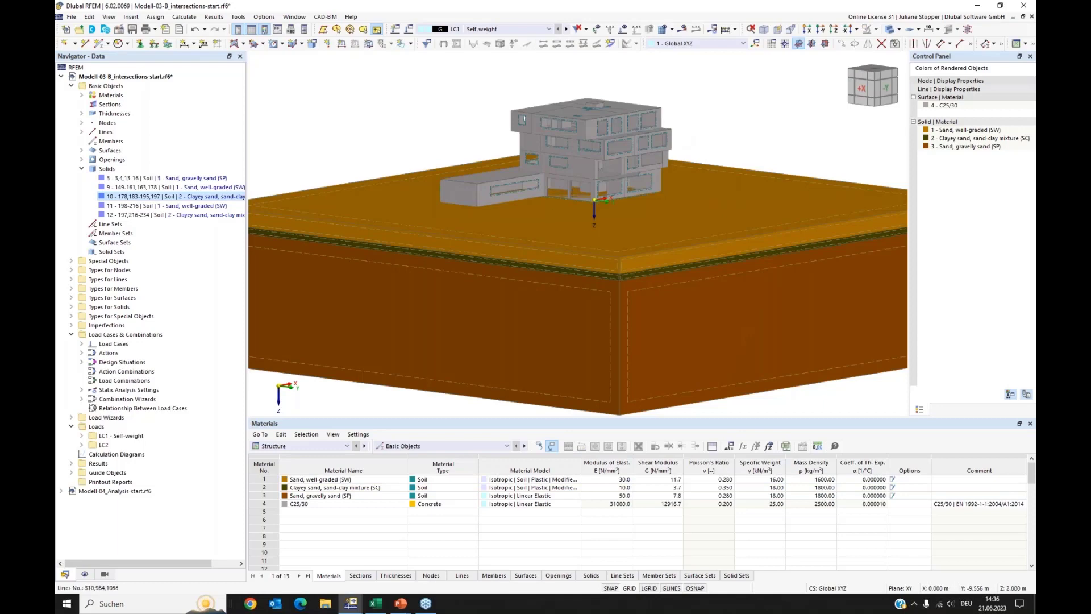
{"action": "middle_click_drag", "start_coordinate": [554, 241], "coordinate": [574, 214], "text": "ctrl"}
{"action": "scroll", "coordinate": [552, 198], "scroll_direction": "up", "scroll_amount": 1}
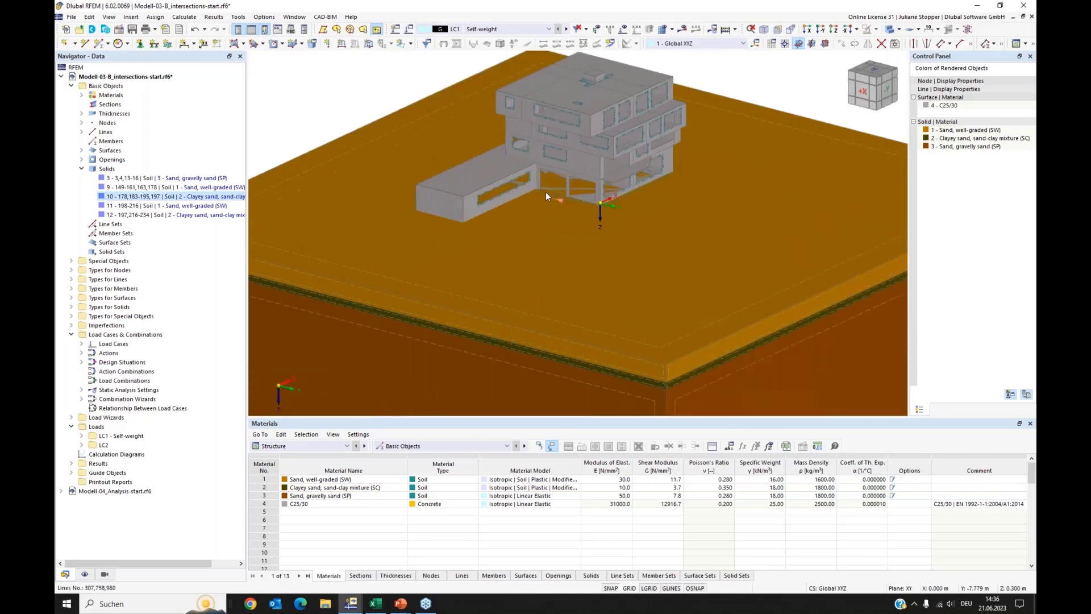
{"action": "scroll", "coordinate": [677, 194], "scroll_direction": "down", "scroll_amount": 1}
{"action": "middle_click_drag", "start_coordinate": [623, 233], "coordinate": [615, 221], "text": "ctrl"}
Delete soil solids 9 and 10, the sand and clayey sand pieces inside the basement
{"action": "left_click", "coordinate": [134, 188], "text": "ctrl"}
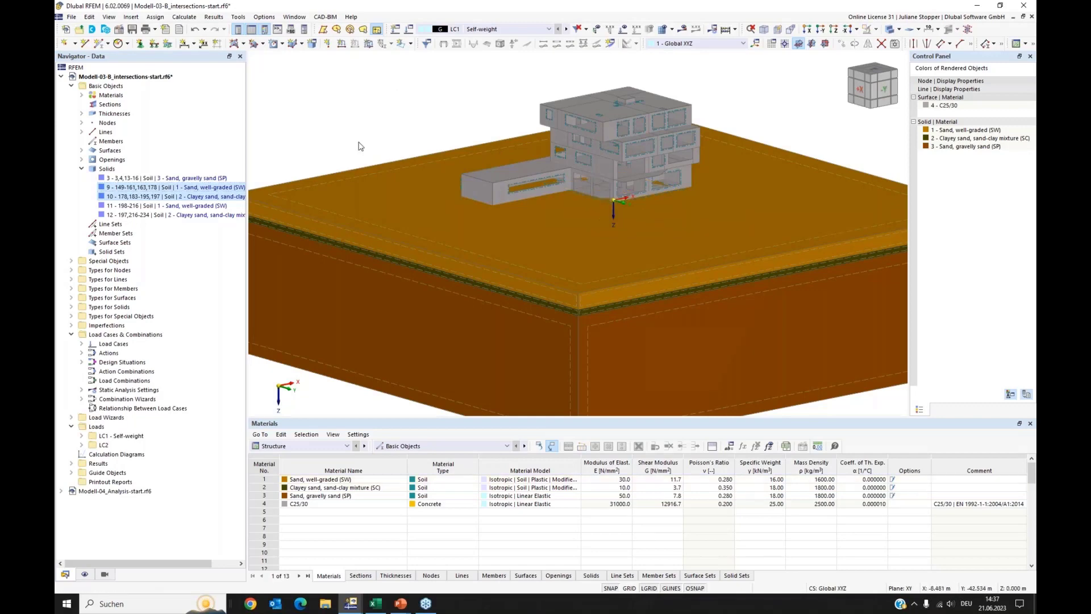
{"action": "right_click", "coordinate": [136, 191]}
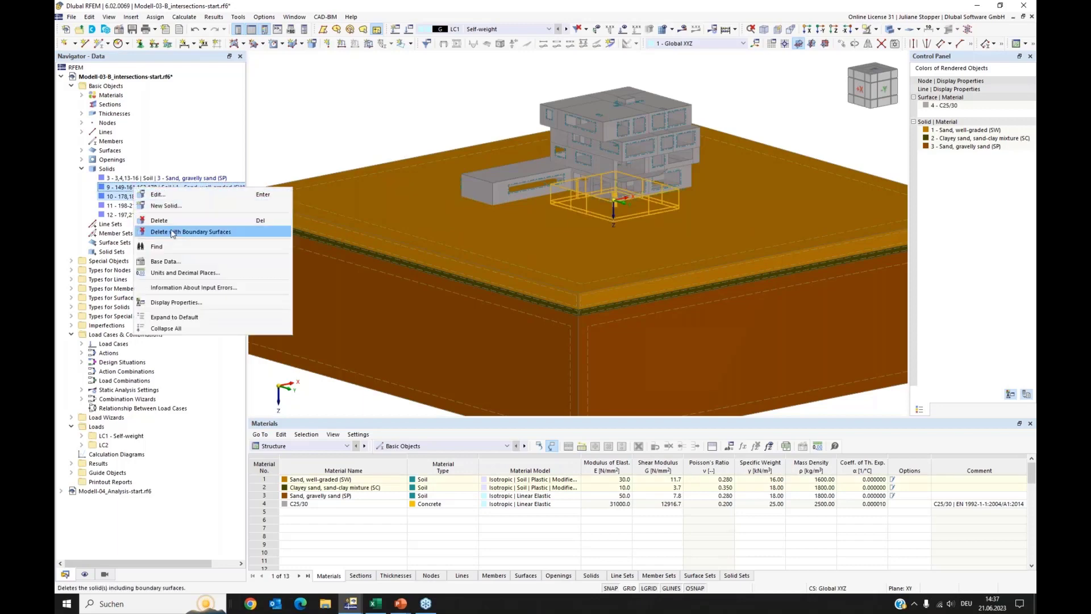
{"action": "key", "text": "Escape"}
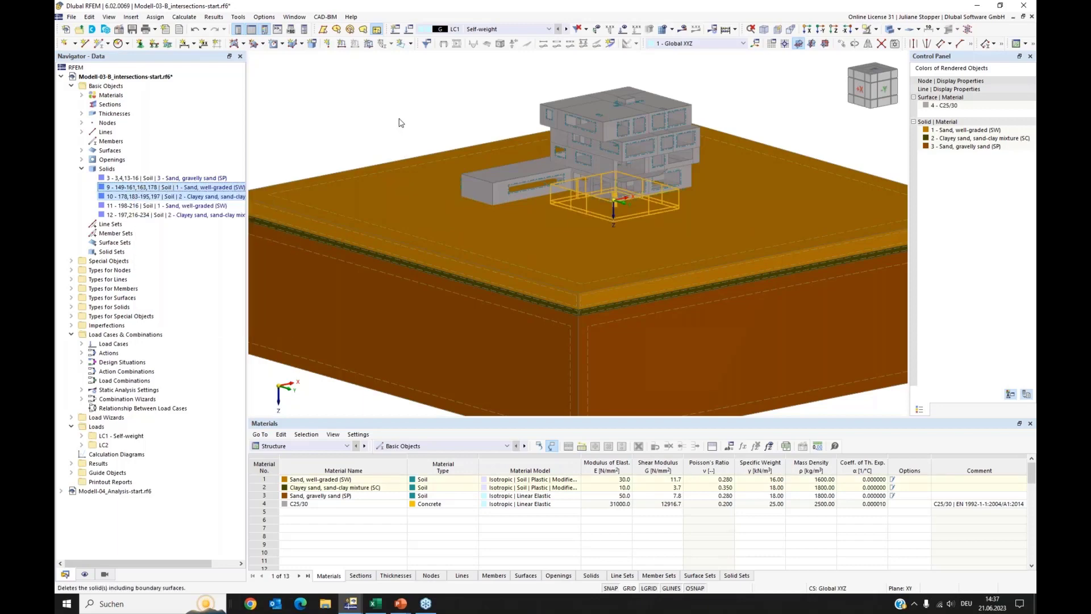
{"action": "key", "text": "Delete"}
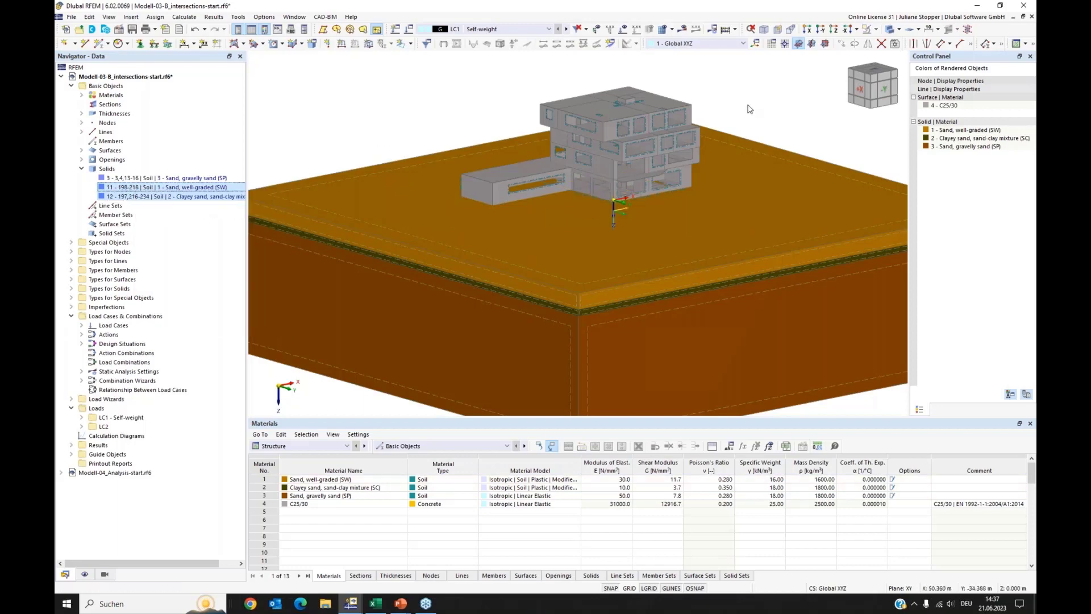
Display the model in transparent mode and examine the remaining soil solids around the basement excavation
{"action": "left_click", "coordinate": [892, 33]}
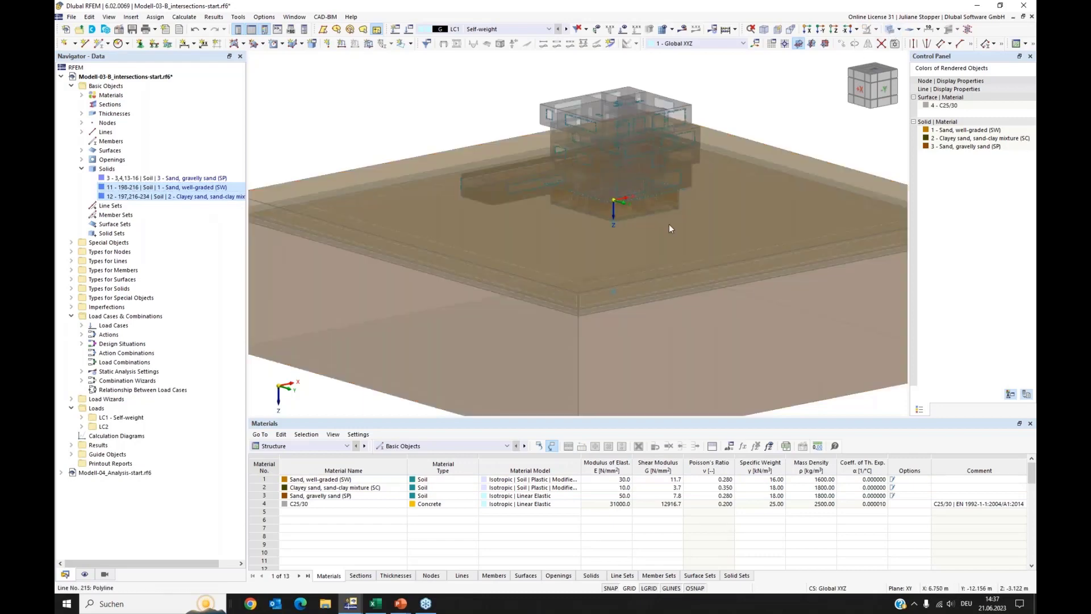
{"action": "middle_click_drag", "start_coordinate": [644, 250], "coordinate": [617, 231], "text": "ctrl"}
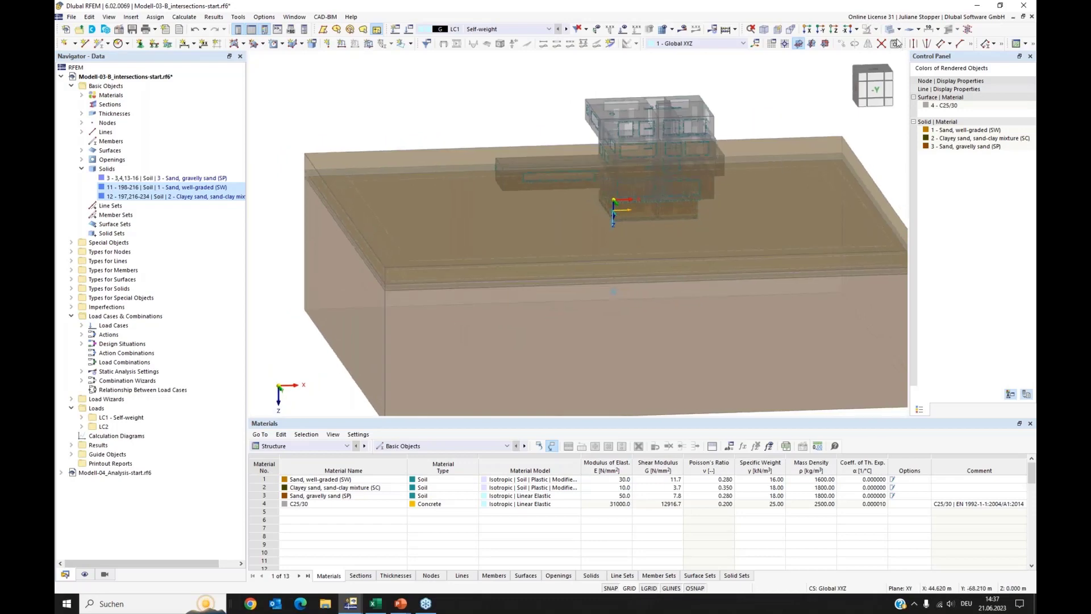
{"action": "left_click", "coordinate": [123, 187]}
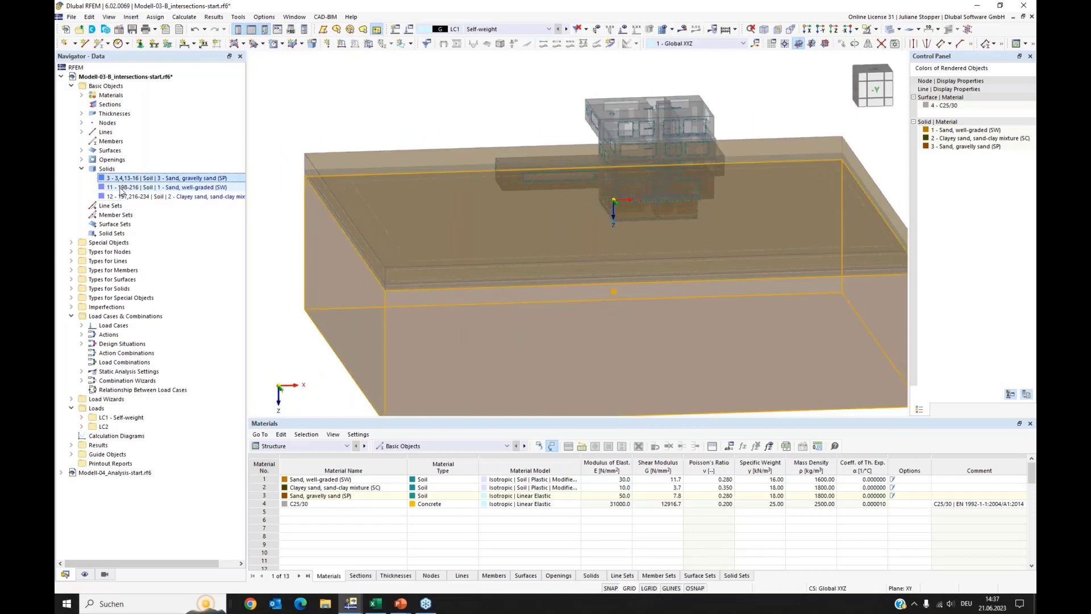
{"action": "left_click", "coordinate": [124, 197]}
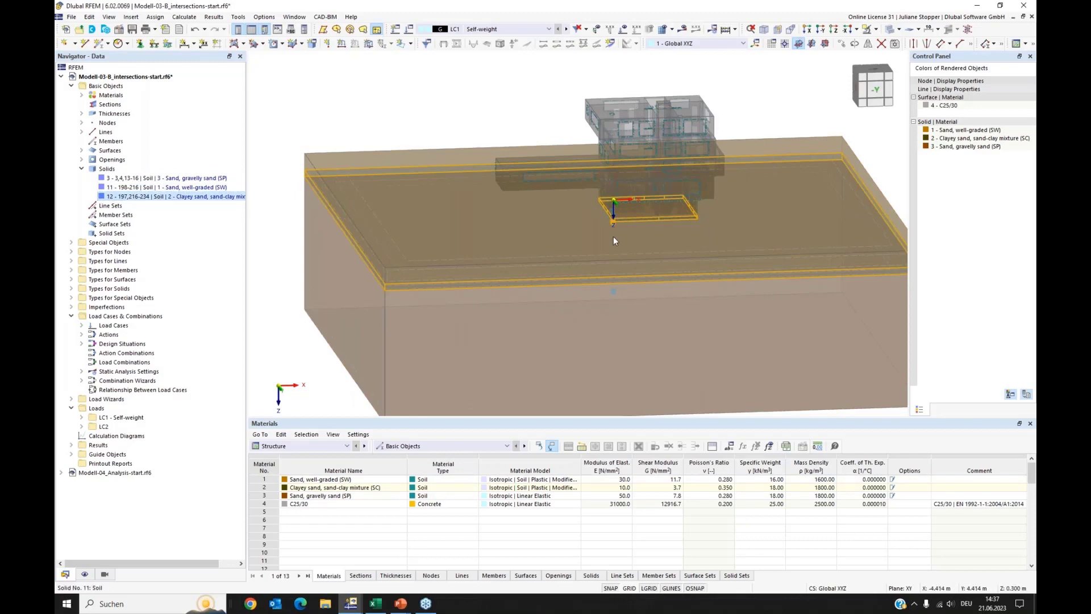
{"action": "scroll", "coordinate": [626, 236], "scroll_direction": "up", "scroll_amount": 3}
{"action": "scroll", "coordinate": [620, 237], "scroll_direction": "up", "scroll_amount": 1}
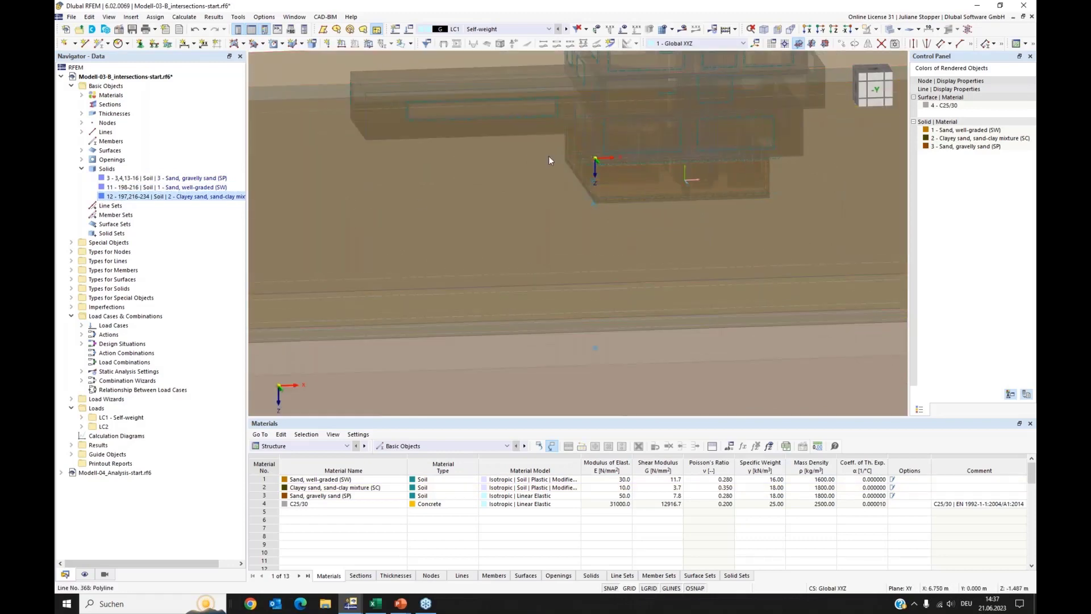
{"action": "middle_click_drag", "start_coordinate": [604, 227], "coordinate": [499, 226], "text": "ctrl"}
{"action": "scroll", "coordinate": [483, 221], "scroll_direction": "down", "scroll_amount": 2}
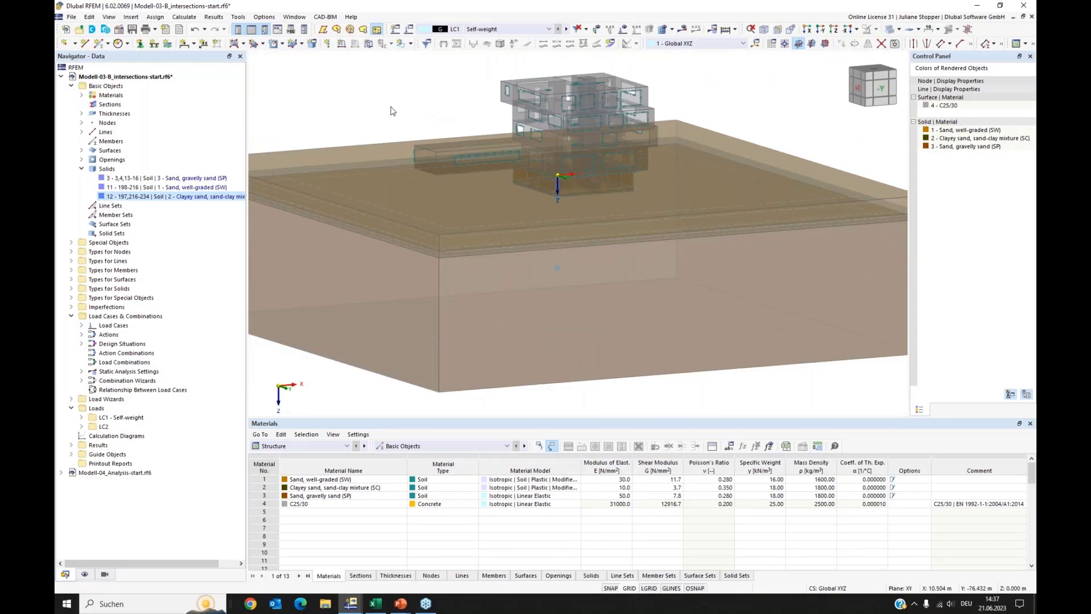
{"action": "middle_click_drag", "start_coordinate": [370, 125], "coordinate": [357, 171]}
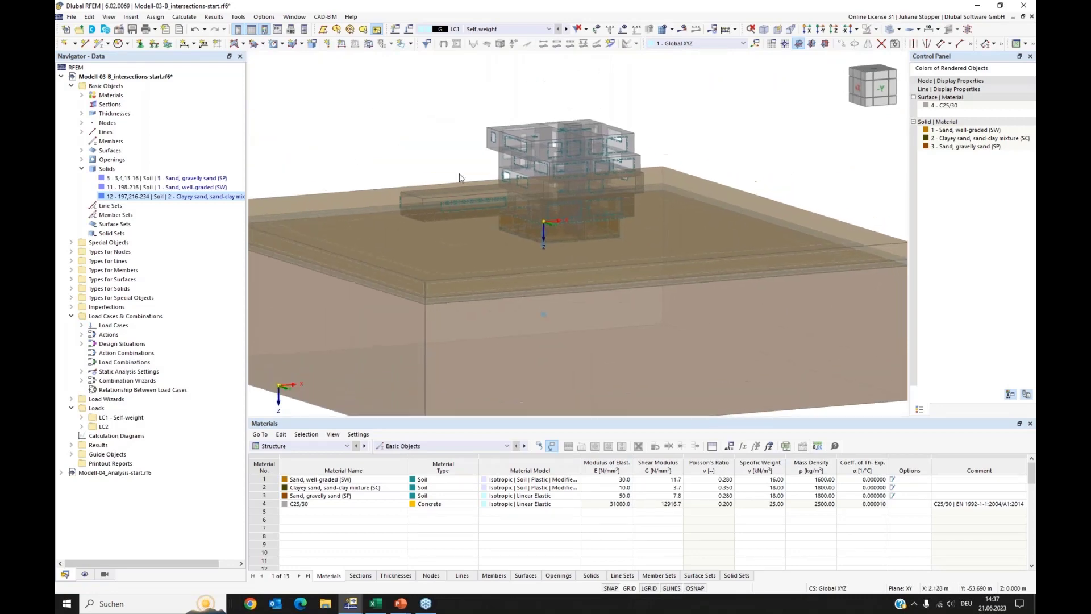
Run the model check for identical nodes and unite nodes/supports, deleting unused nodes, for all found groups
{"action": "left_click", "coordinate": [238, 17]}
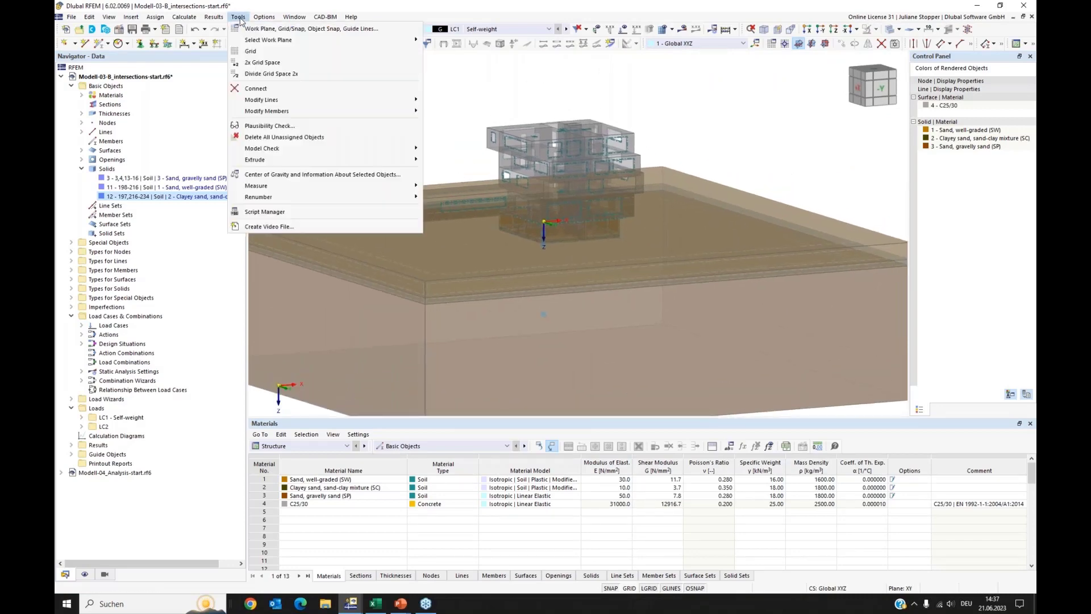
{"action": "mouse_move", "coordinate": [277, 151]}
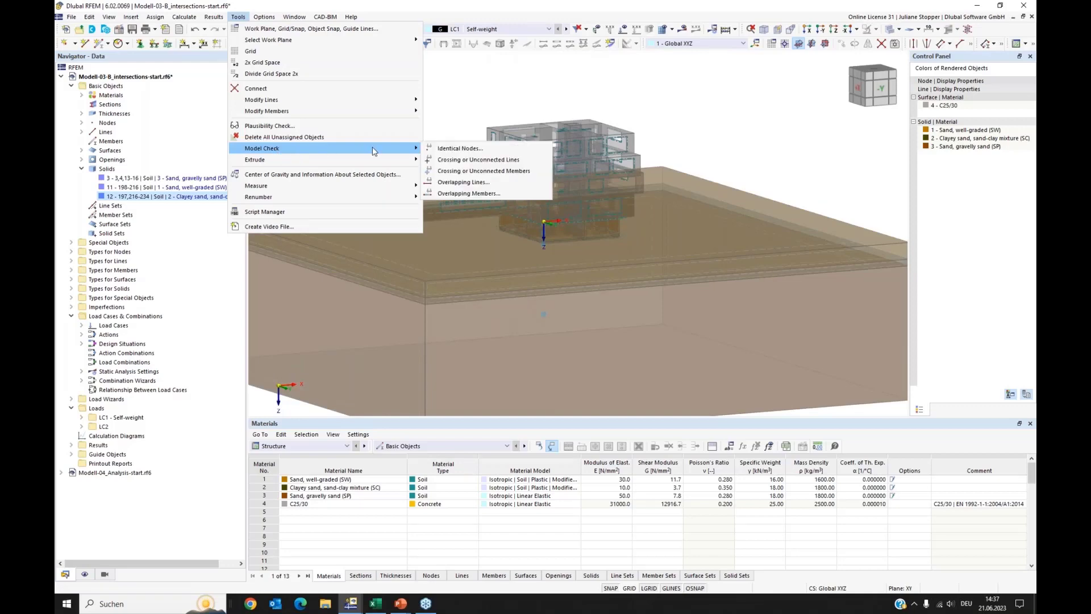
{"action": "left_click", "coordinate": [439, 149]}
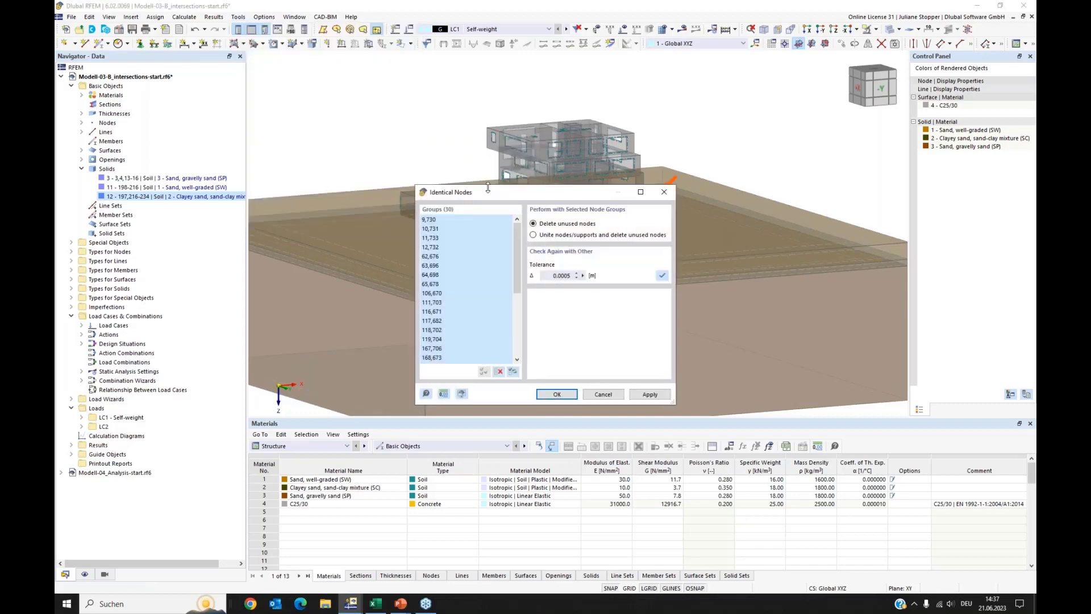
{"action": "left_click_drag", "start_coordinate": [485, 195], "coordinate": [443, 173]}
{"action": "left_click_drag", "start_coordinate": [411, 138], "coordinate": [347, 92]}
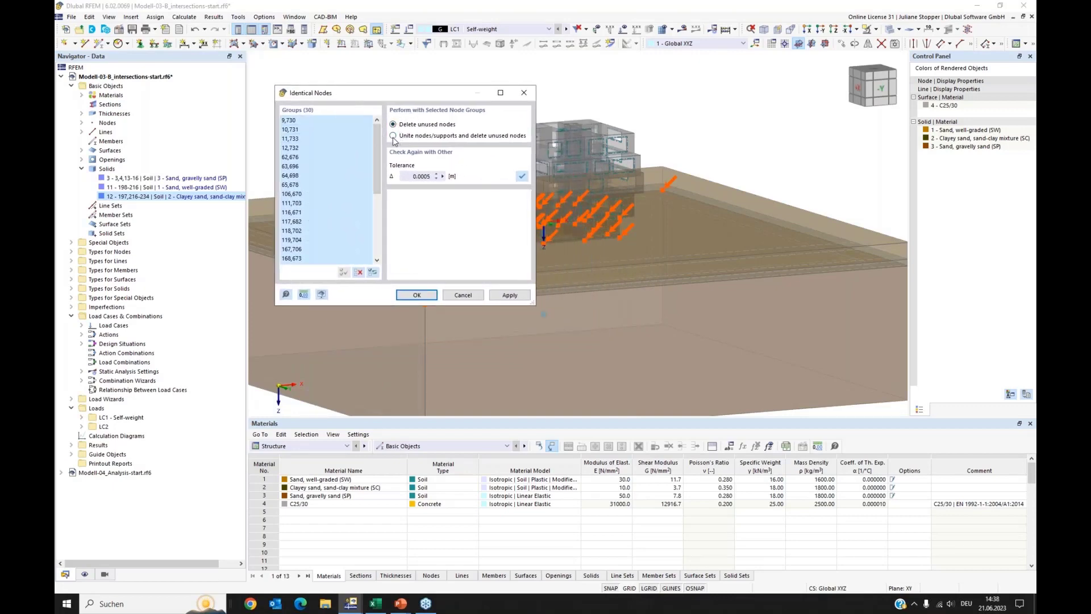
{"action": "left_click", "coordinate": [394, 137]}
{"action": "left_click", "coordinate": [416, 298]}
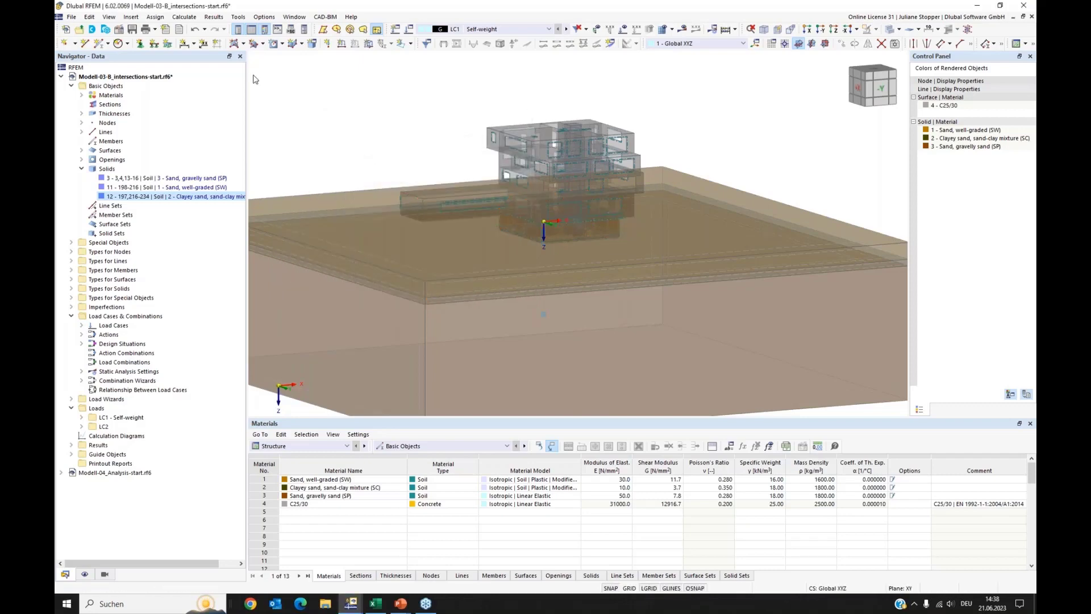
Run the model check for overlapping lines and review the listed groups
{"action": "left_click", "coordinate": [239, 18]}
{"action": "mouse_move", "coordinate": [300, 149]}
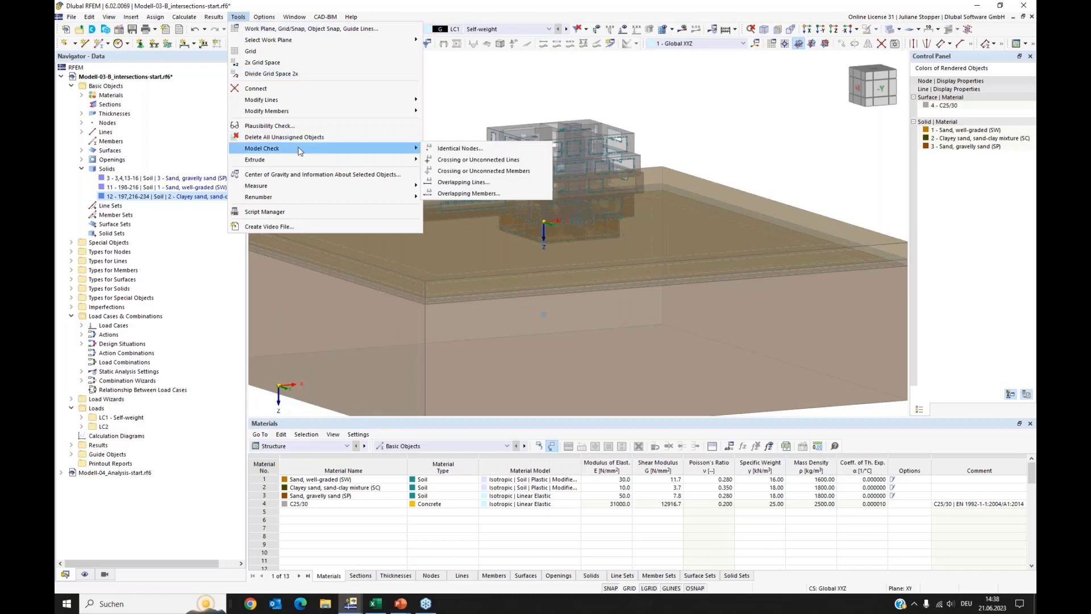
{"action": "left_click", "coordinate": [447, 183]}
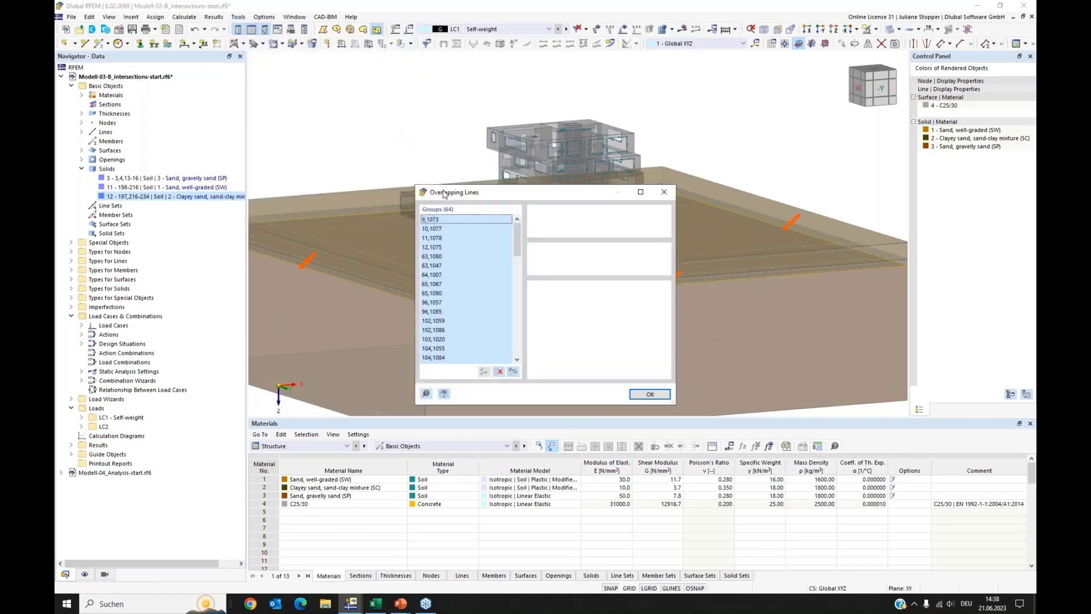
{"action": "left_click", "coordinate": [663, 192]}
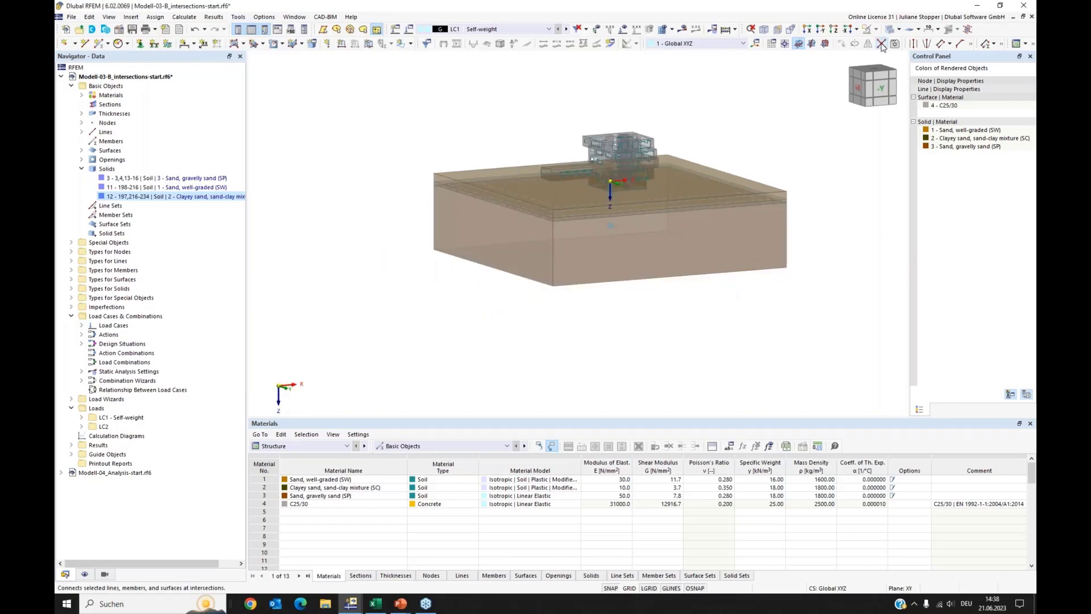
Connect the lines, members and surfaces at their intersections across the building and upper soil layers
{"action": "left_click_drag", "start_coordinate": [803, 100], "coordinate": [430, 237]}
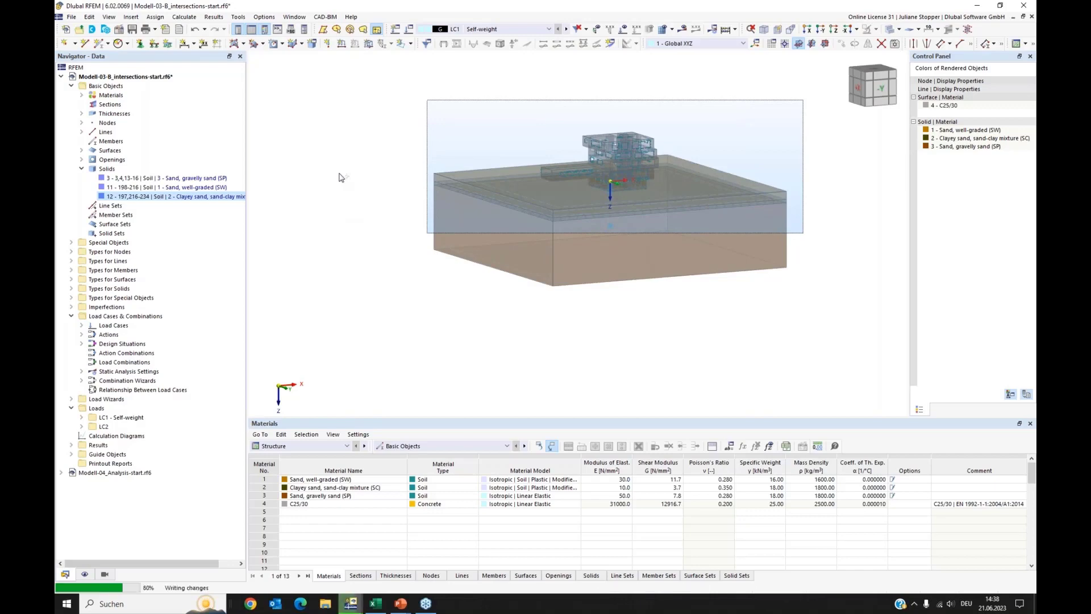
Run the model check for overlapping lines again on the connected building and soil model
{"action": "middle_click_drag", "start_coordinate": [742, 117], "coordinate": [686, 177]}
{"action": "left_click", "coordinate": [240, 17]}
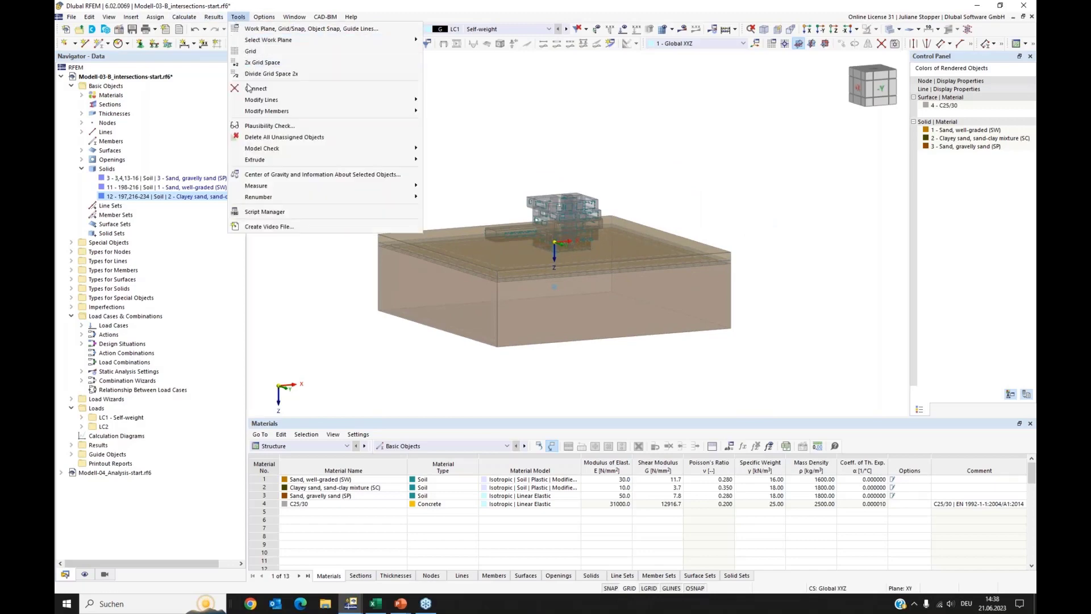
{"action": "mouse_move", "coordinate": [419, 154]}
{"action": "left_click", "coordinate": [463, 181]}
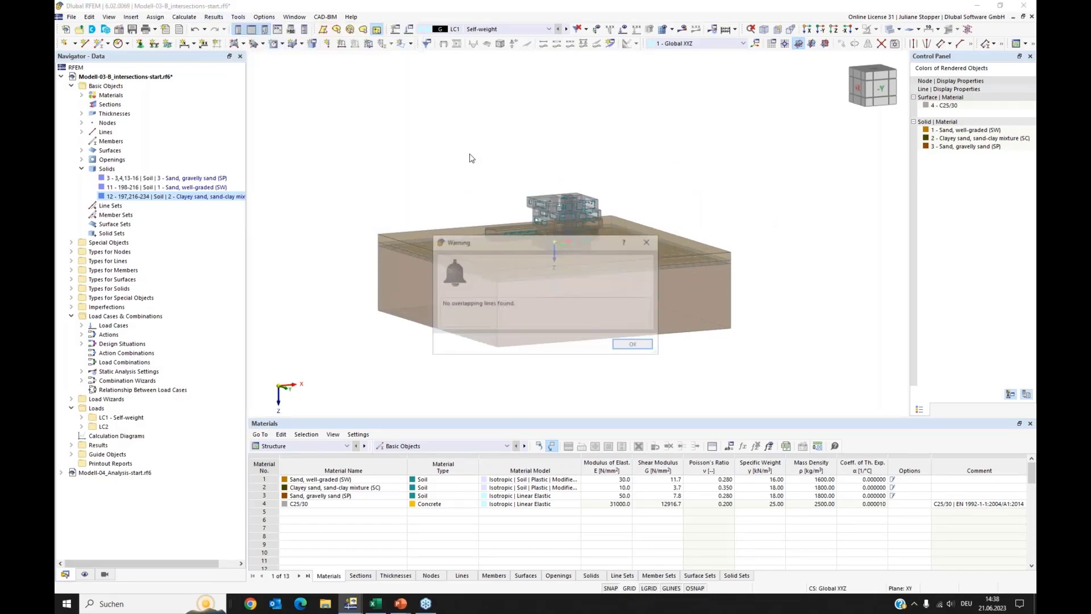
{"action": "left_click", "coordinate": [649, 245]}
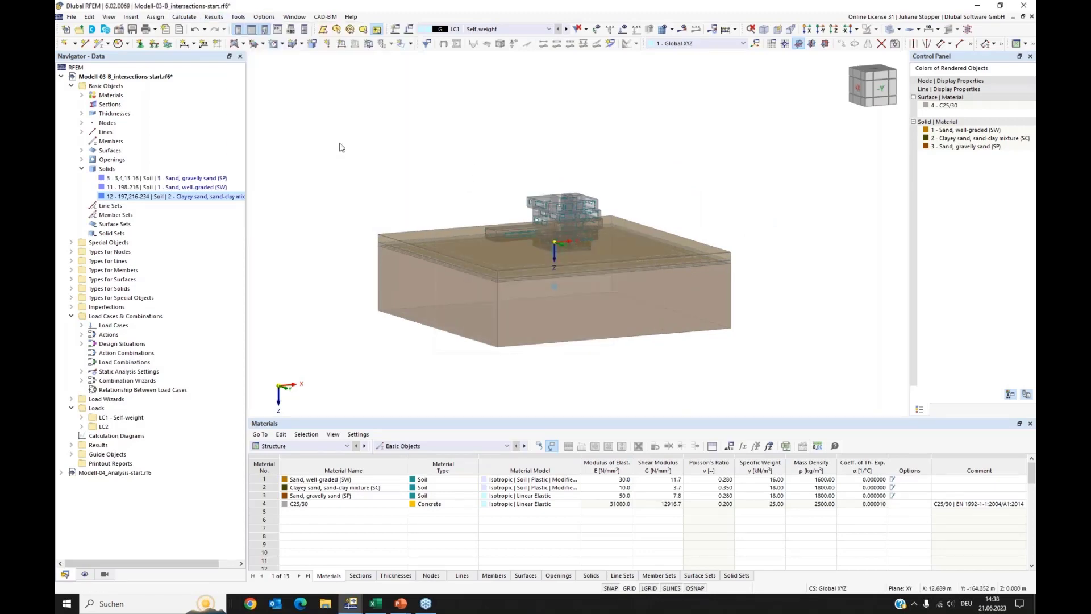
Generate and display the finite element mesh for the building and soil layers
{"action": "scroll", "coordinate": [514, 119], "scroll_direction": "up", "scroll_amount": 5}
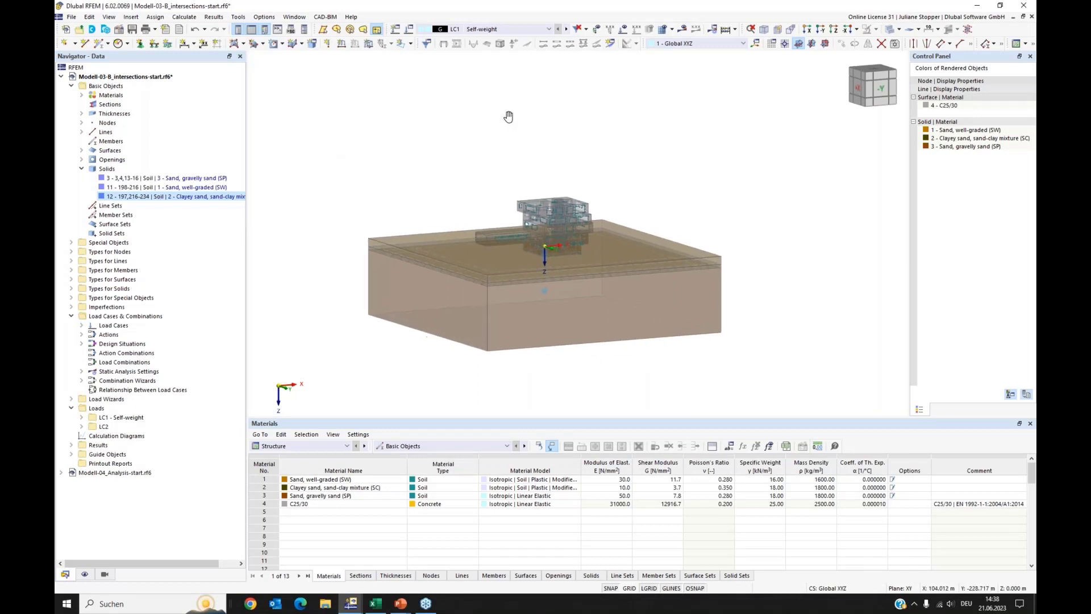
{"action": "middle_click_drag", "start_coordinate": [462, 199], "coordinate": [466, 144]}
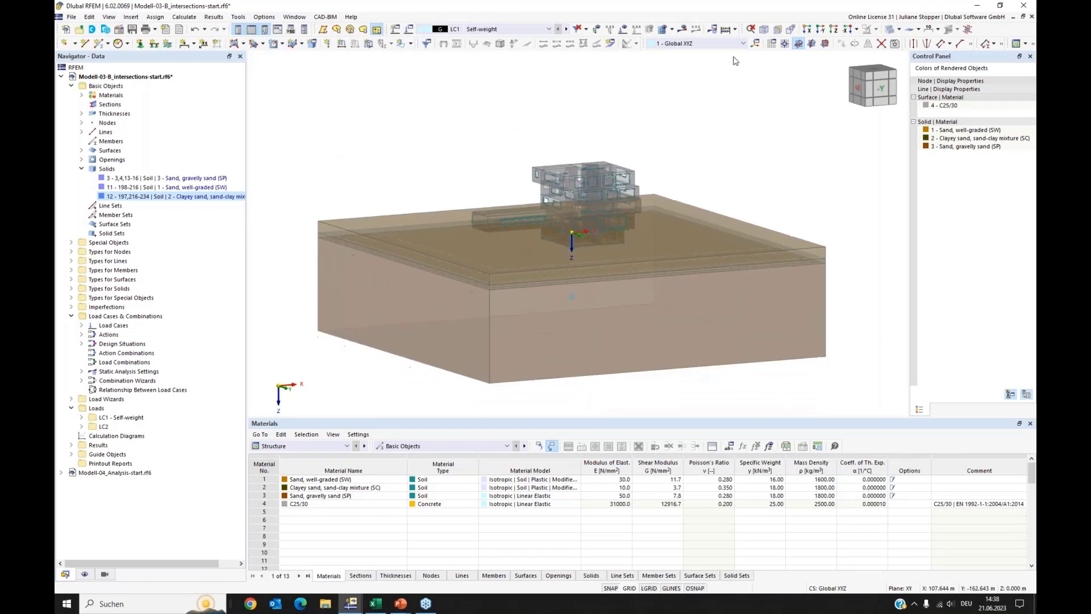
{"action": "left_click", "coordinate": [764, 32]}
{"action": "left_click", "coordinate": [664, 31]}
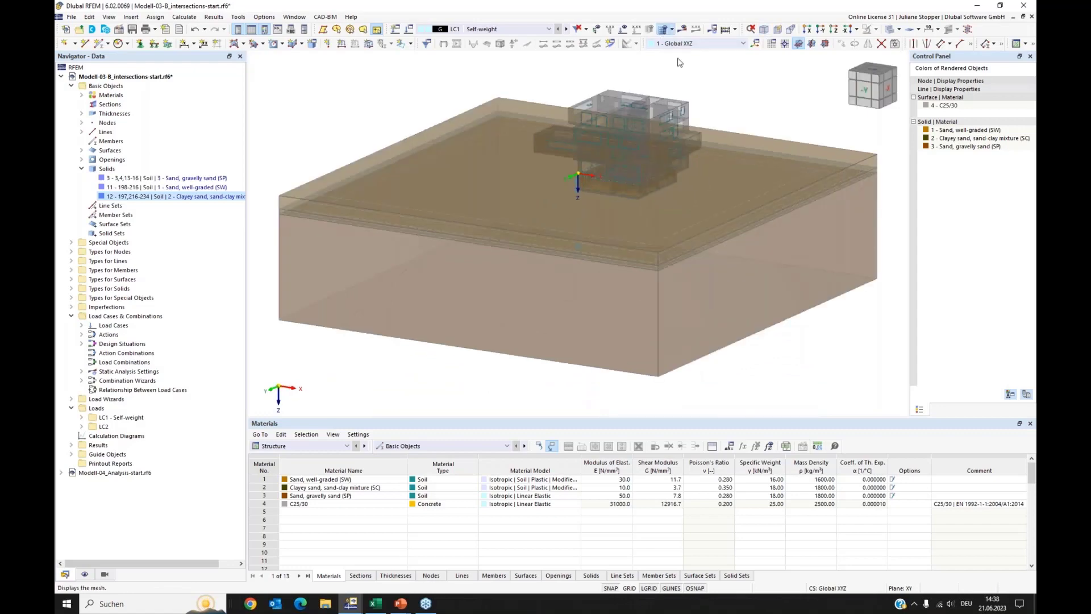
{"action": "left_click", "coordinate": [588, 345]}
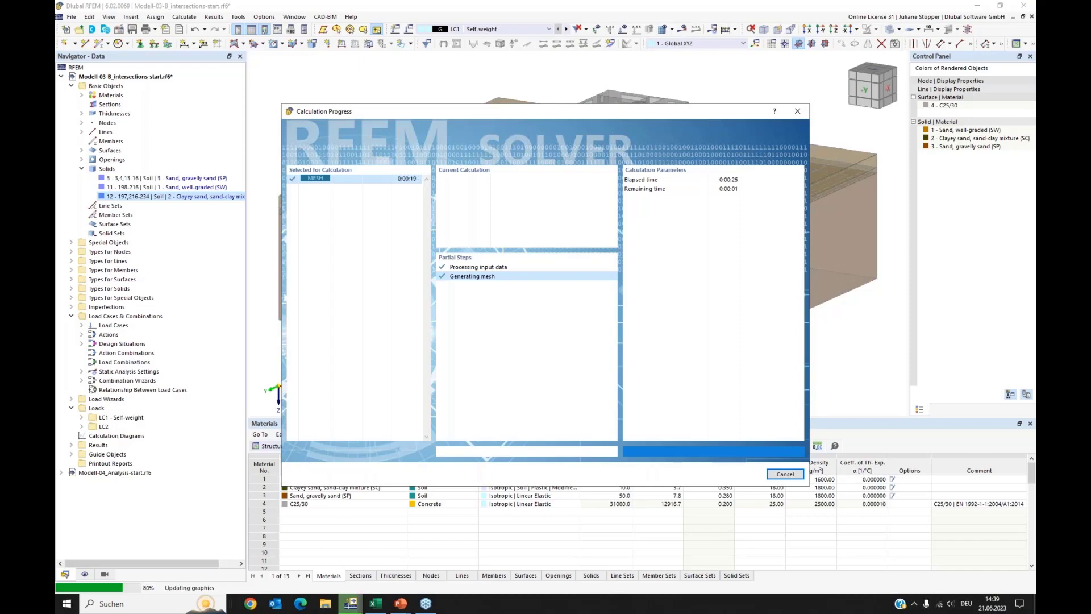
Display the meshed model in solid shading and examine the mesh on the building and soil block from several sides
{"action": "left_click", "coordinate": [891, 30]}
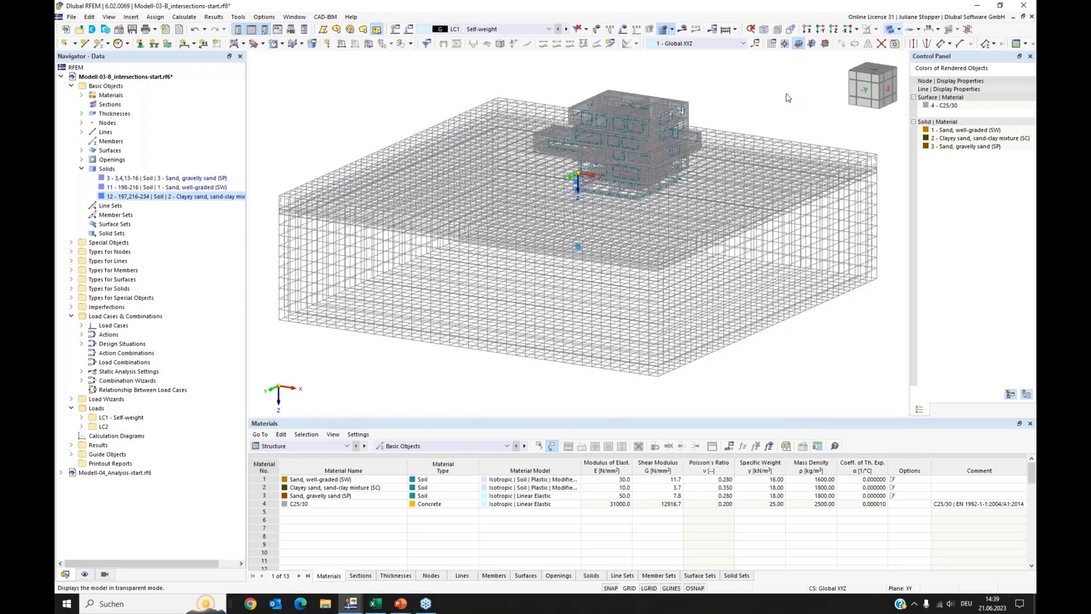
{"action": "scroll", "coordinate": [557, 201], "scroll_direction": "up", "scroll_amount": 5}
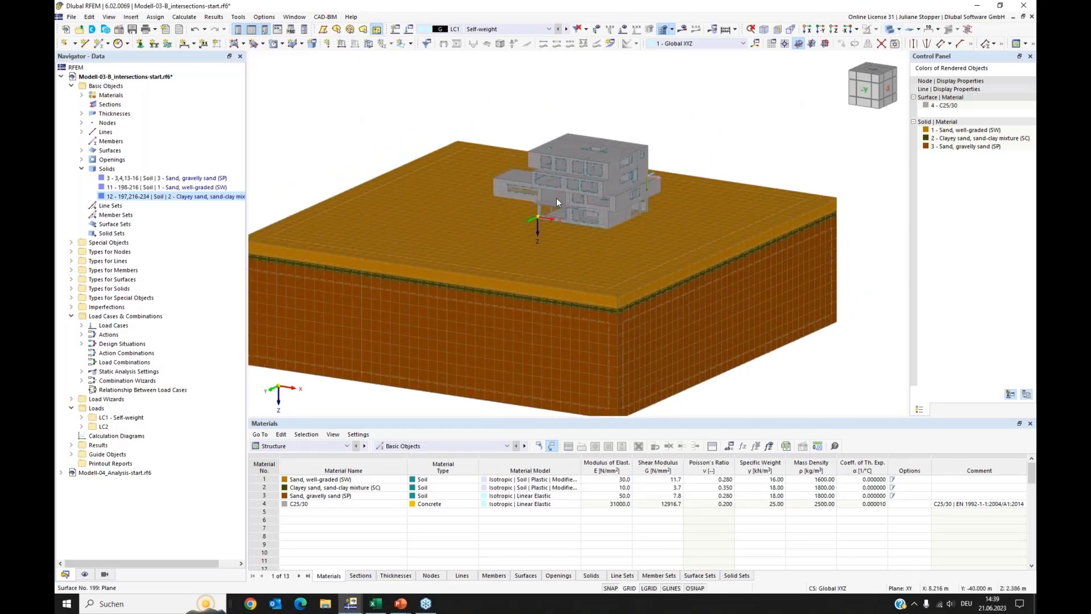
{"action": "scroll", "coordinate": [557, 199], "scroll_direction": "up", "scroll_amount": 5}
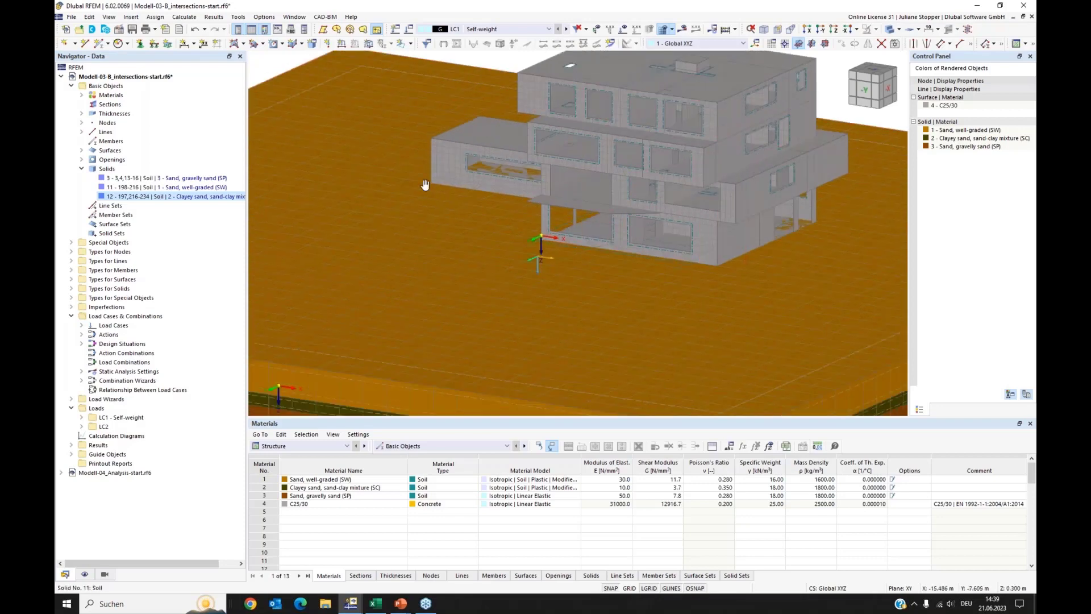
{"action": "middle_click_drag", "start_coordinate": [721, 304], "coordinate": [545, 260], "text": "ctrl"}
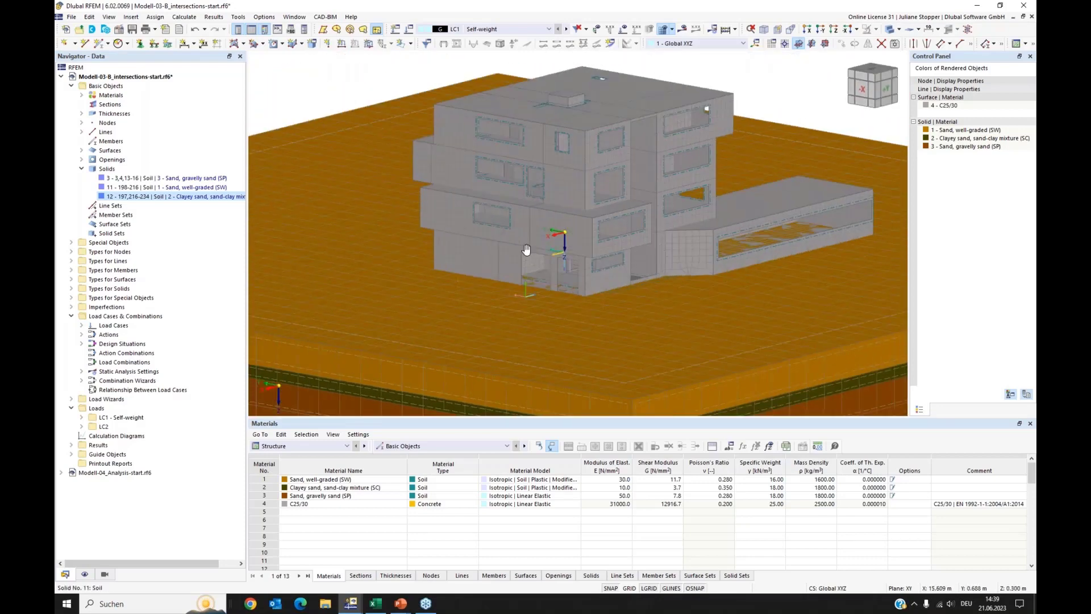
{"action": "scroll", "coordinate": [547, 258], "scroll_direction": "up", "scroll_amount": 2}
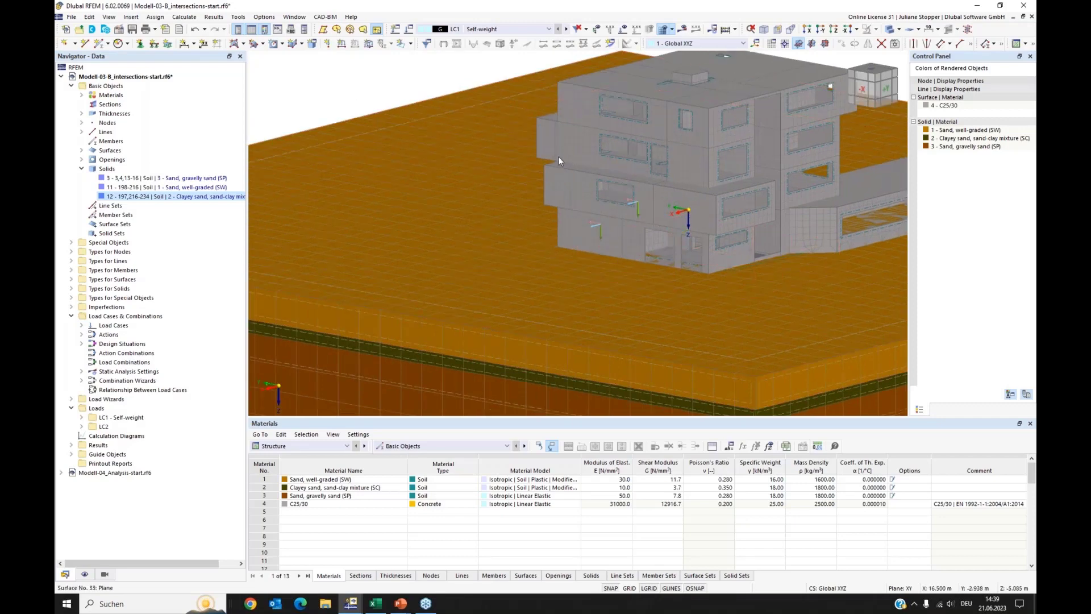
{"action": "scroll", "coordinate": [558, 156], "scroll_direction": "down", "scroll_amount": 1}
{"action": "scroll", "coordinate": [592, 179], "scroll_direction": "down", "scroll_amount": 1}
{"action": "scroll", "coordinate": [602, 185], "scroll_direction": "down", "scroll_amount": 1}
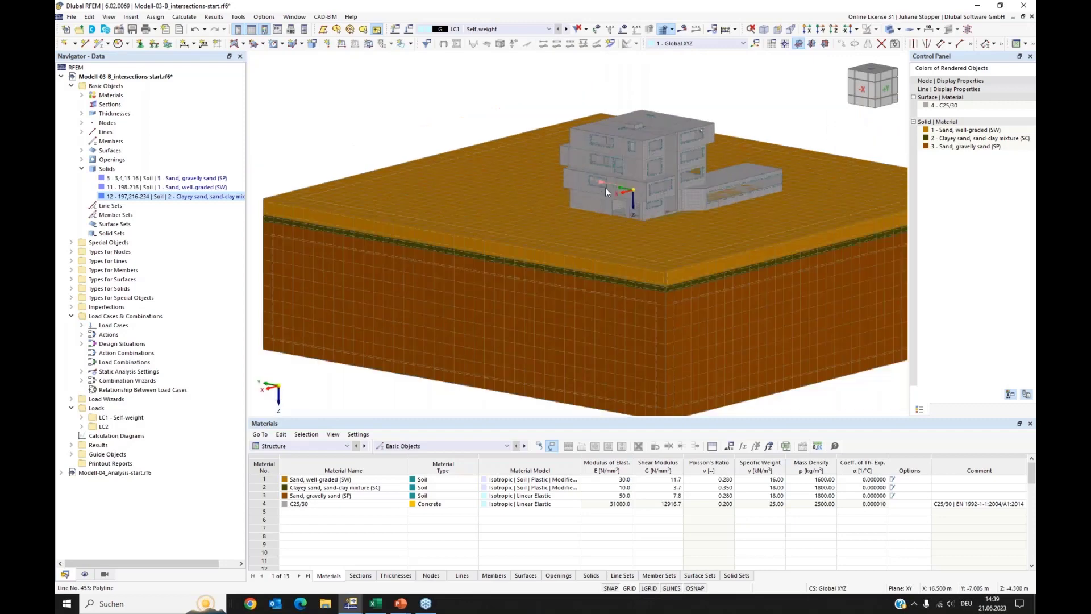
{"action": "scroll", "coordinate": [615, 194], "scroll_direction": "down", "scroll_amount": 1}
{"action": "middle_click_drag", "start_coordinate": [634, 206], "coordinate": [572, 207]}
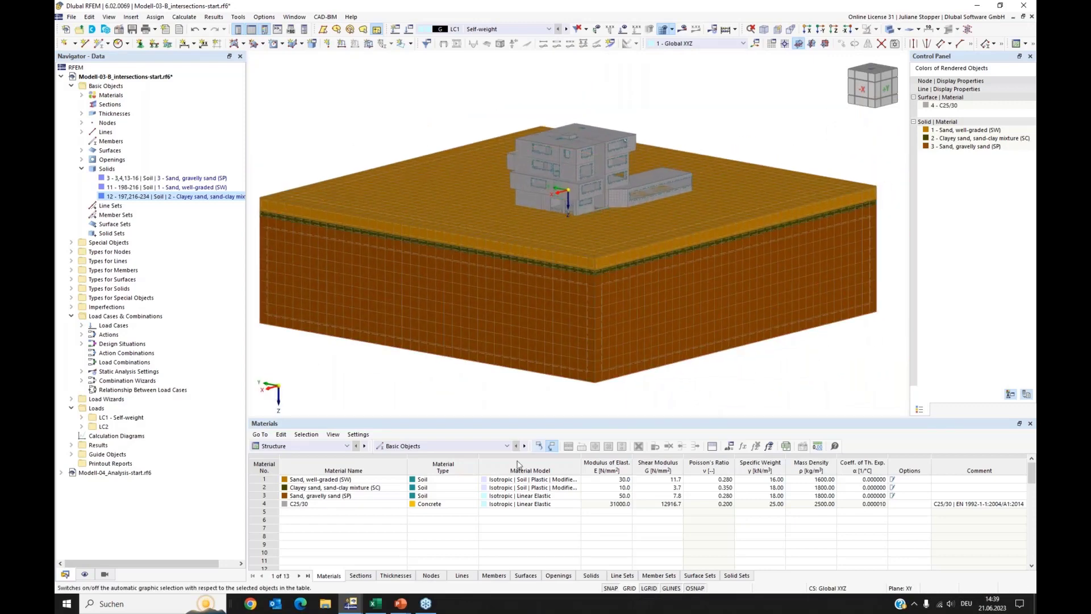
Switch to the PowerPoint slide show and go from the contents slide to the 3D modeling procedures slide
{"action": "mouse_move", "coordinate": [397, 608]}
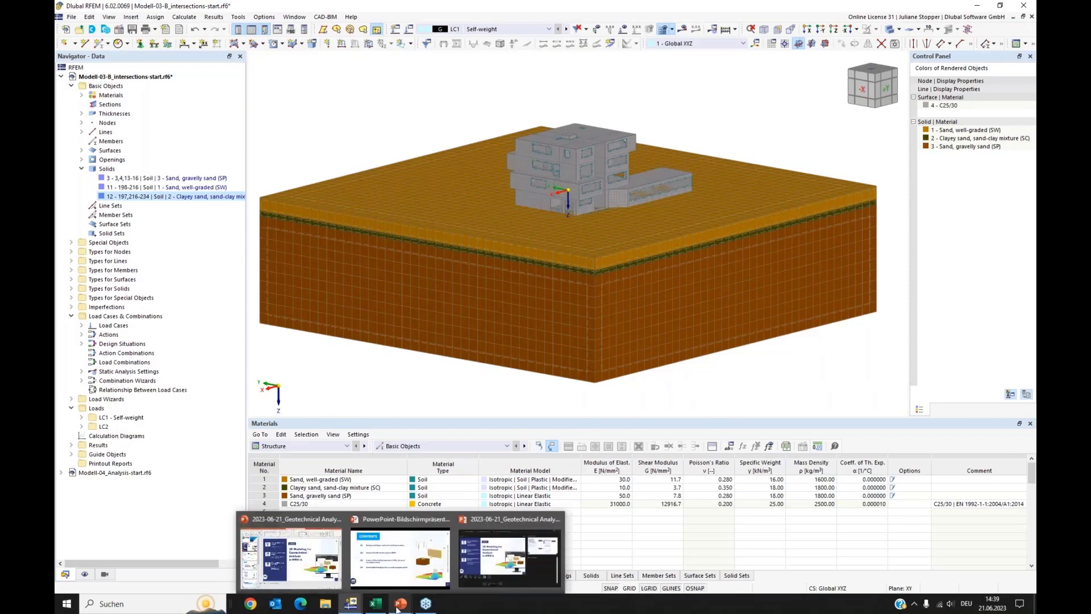
{"action": "left_click", "coordinate": [387, 576]}
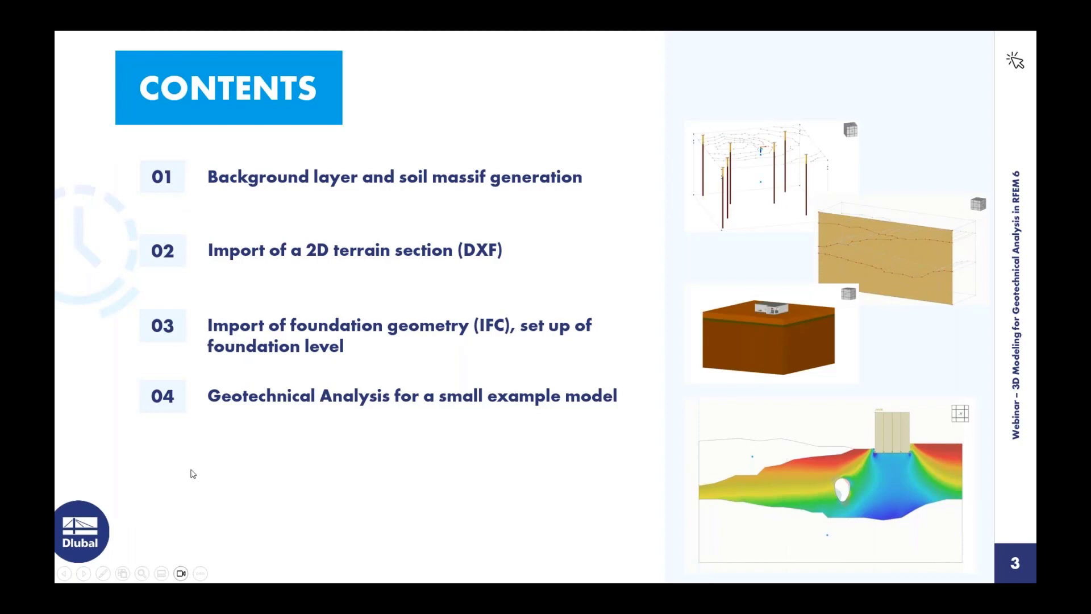
{"action": "left_click", "coordinate": [84, 573]}
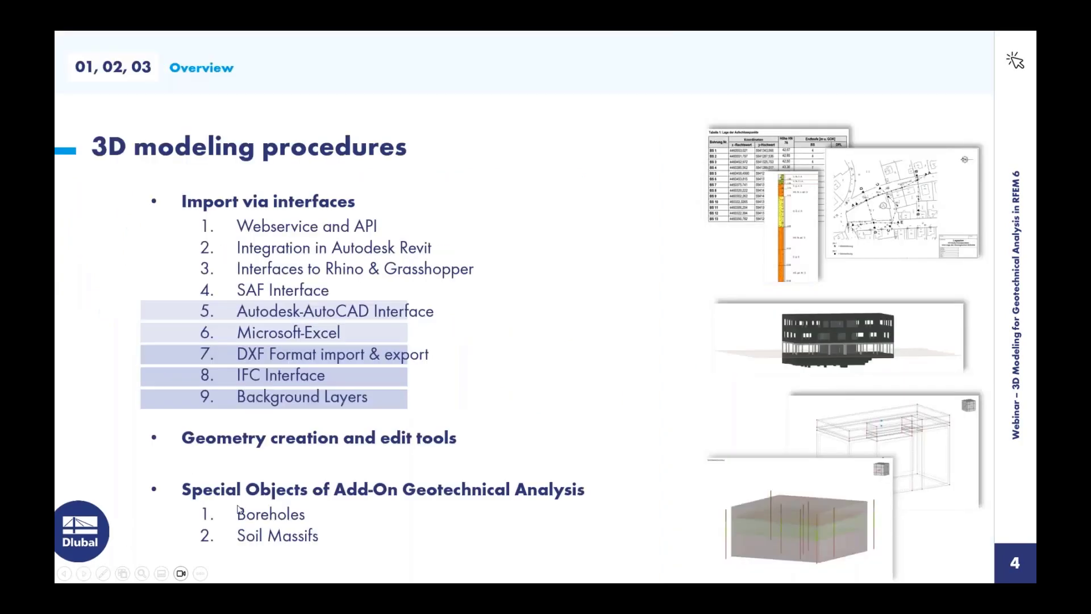
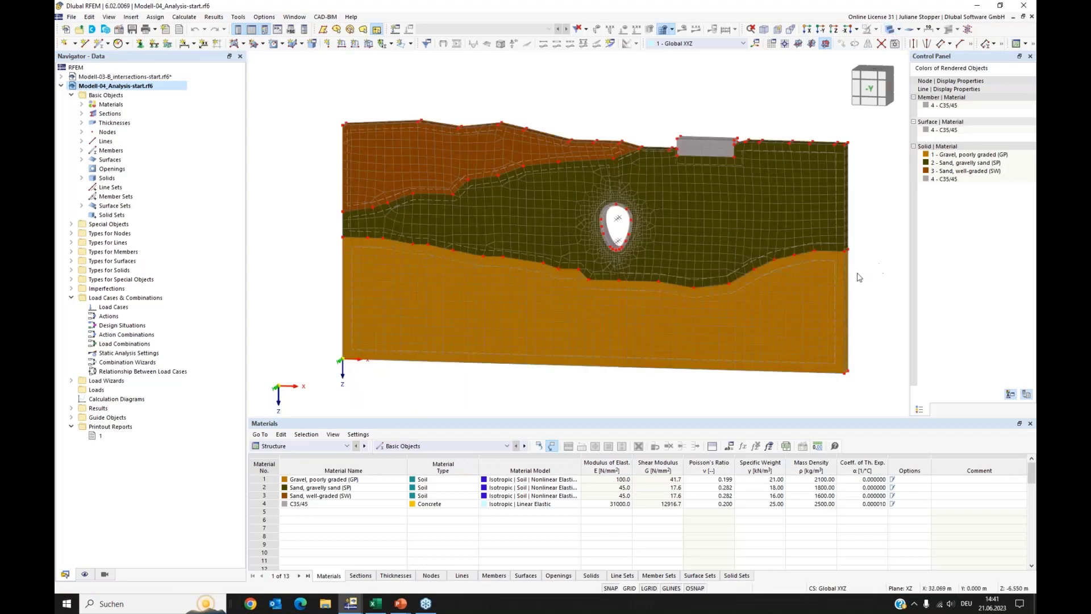
Examine the soil layers, the tunnel opening and the foundation block in the Modell-04_Analysis-start model
{"action": "middle_click_drag", "start_coordinate": [822, 271], "coordinate": [777, 272]}
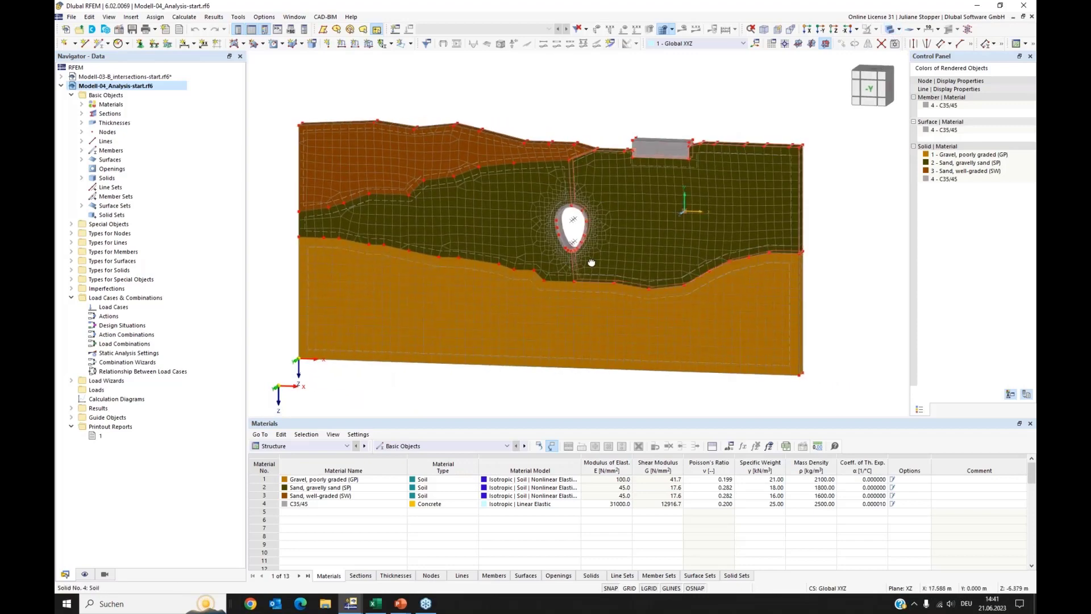
{"action": "scroll", "coordinate": [559, 223], "scroll_direction": "up", "scroll_amount": 3}
{"action": "scroll", "coordinate": [559, 223], "scroll_direction": "up", "scroll_amount": 2}
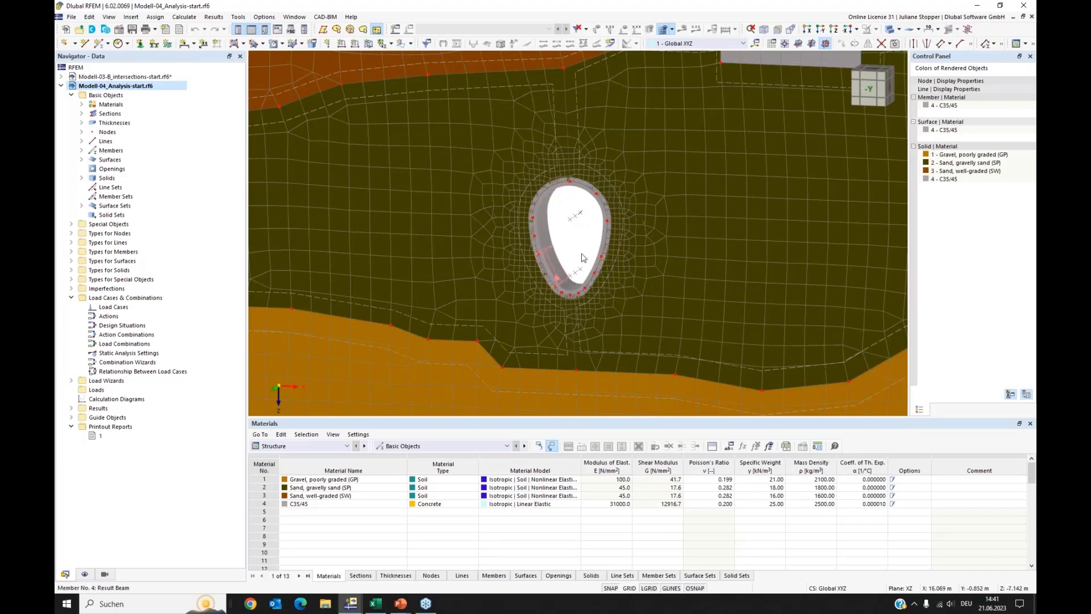
{"action": "scroll", "coordinate": [625, 211], "scroll_direction": "down", "scroll_amount": 2}
{"action": "middle_click_drag", "start_coordinate": [680, 193], "coordinate": [621, 227]}
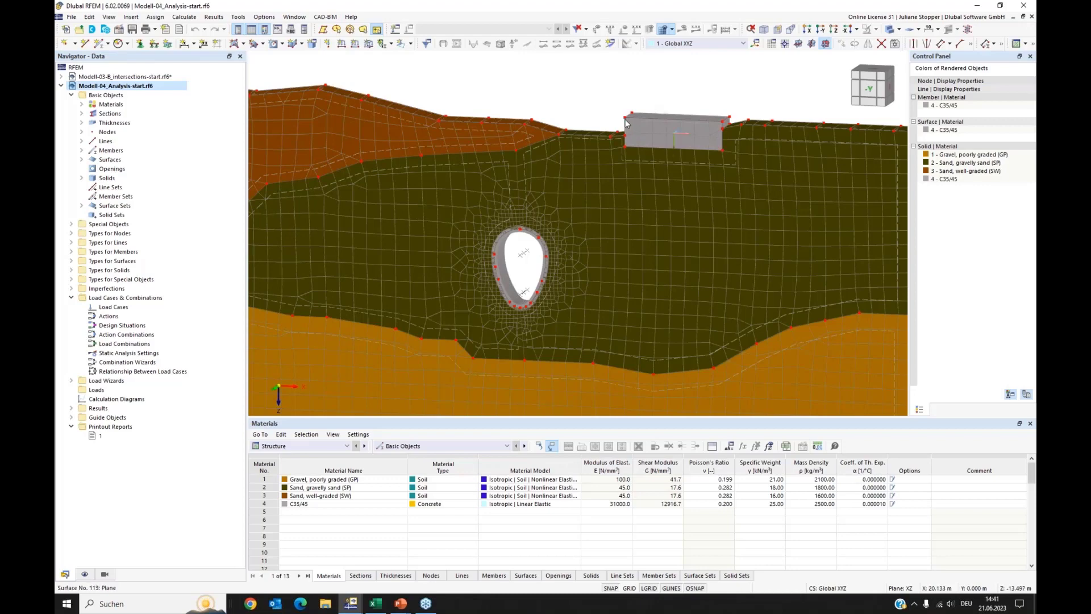
{"action": "left_click", "coordinate": [723, 135]}
{"action": "scroll", "coordinate": [737, 116], "scroll_direction": "down", "scroll_amount": 2}
{"action": "middle_click_drag", "start_coordinate": [689, 106], "coordinate": [698, 109]}
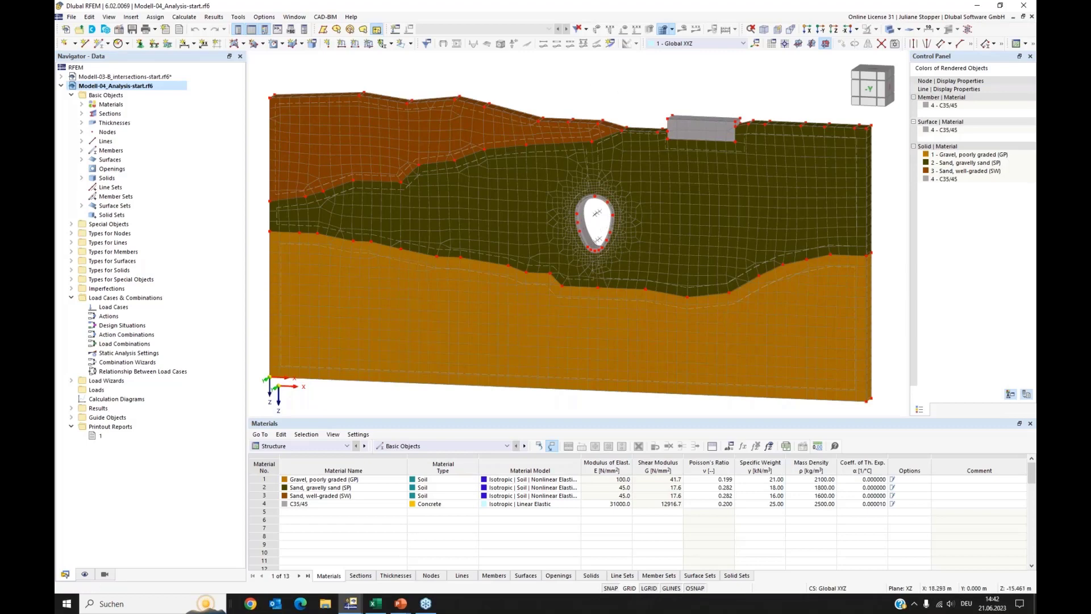
{"action": "middle_click_drag", "start_coordinate": [634, 81], "coordinate": [629, 87]}
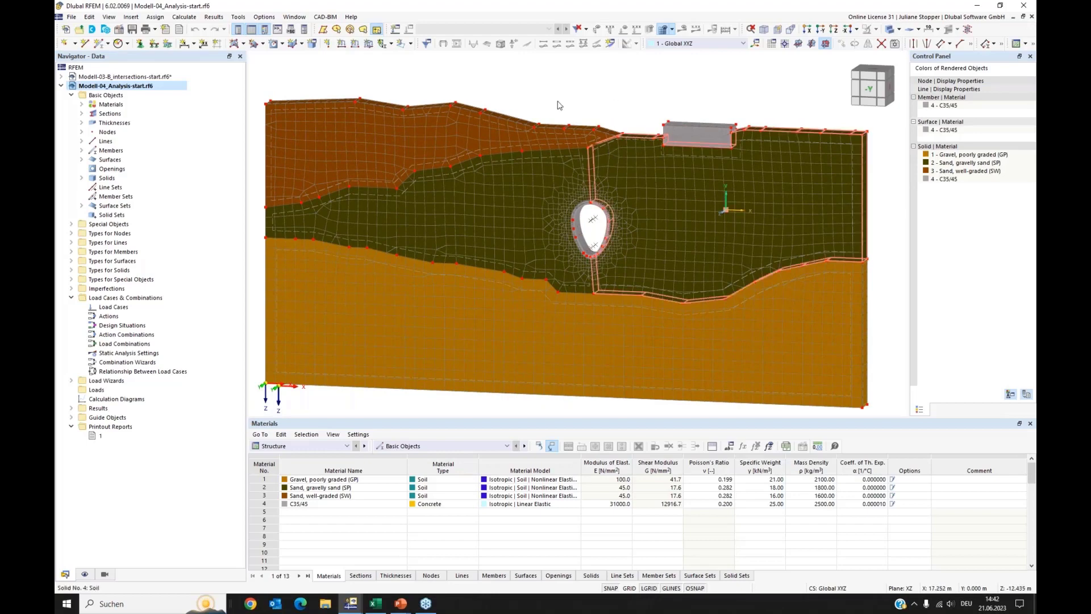
Review the properties of the material Gravel, poorly graded (GP), without changing them
{"action": "left_click", "coordinate": [82, 105]}
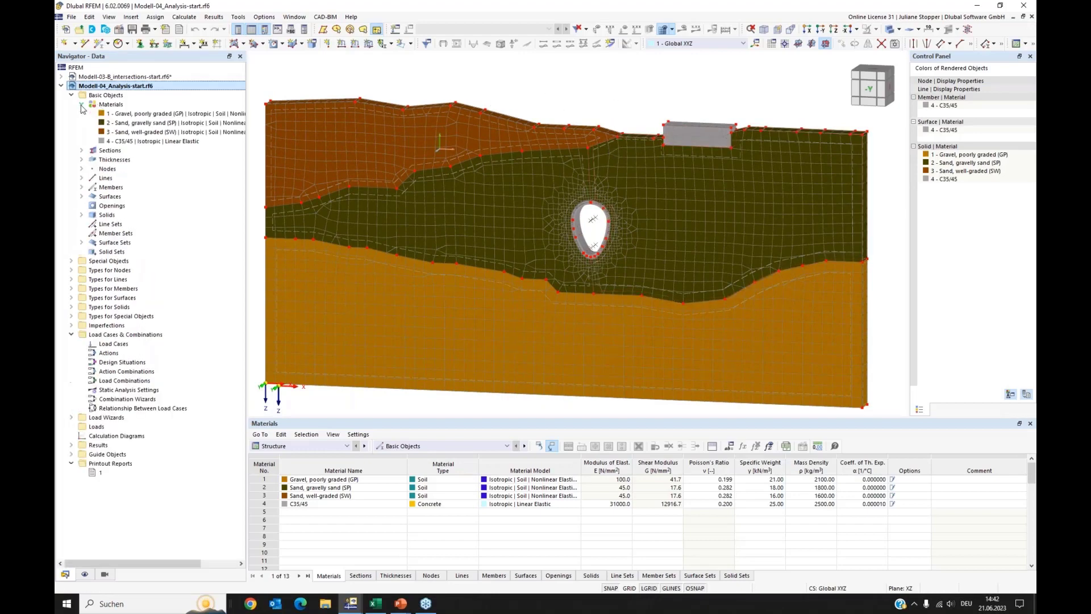
{"action": "left_click", "coordinate": [121, 114]}
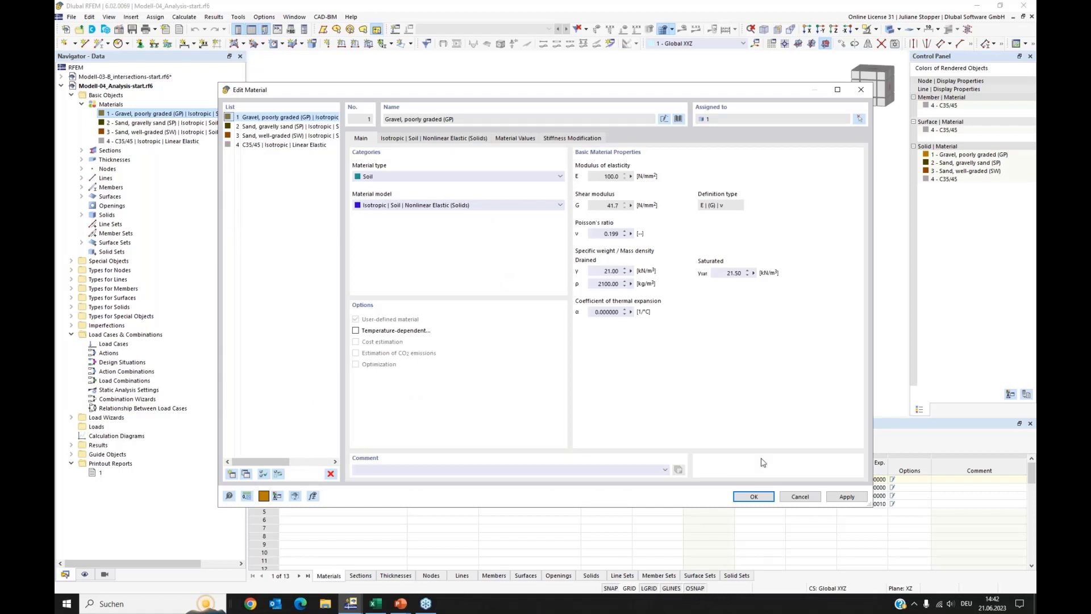
{"action": "left_click", "coordinate": [800, 496]}
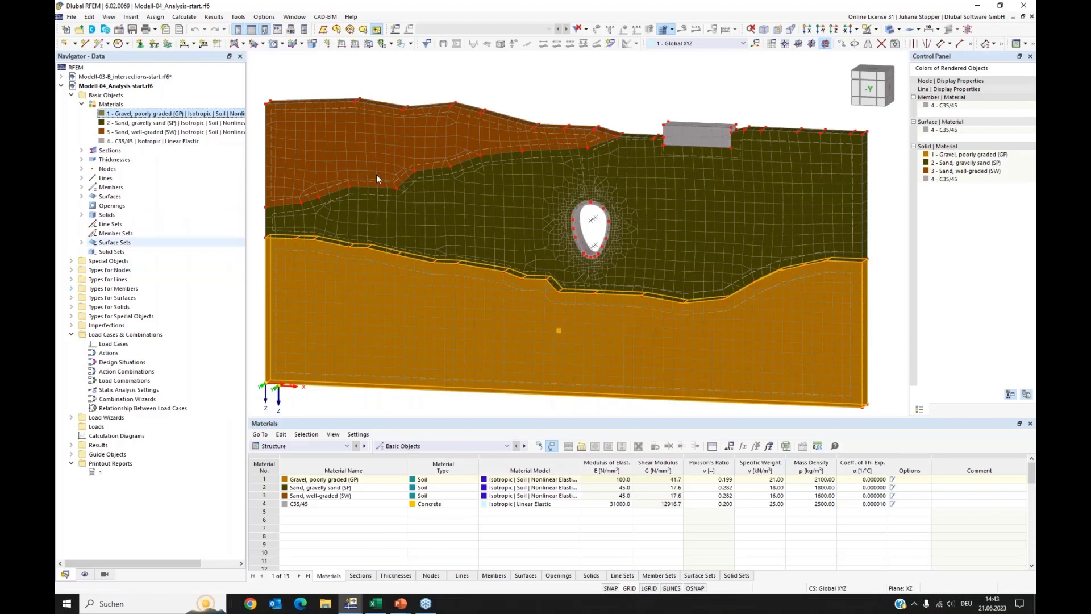
Display the model in transparent mode and open the target FE length line mesh refinement for editing
{"action": "left_click", "coordinate": [889, 29]}
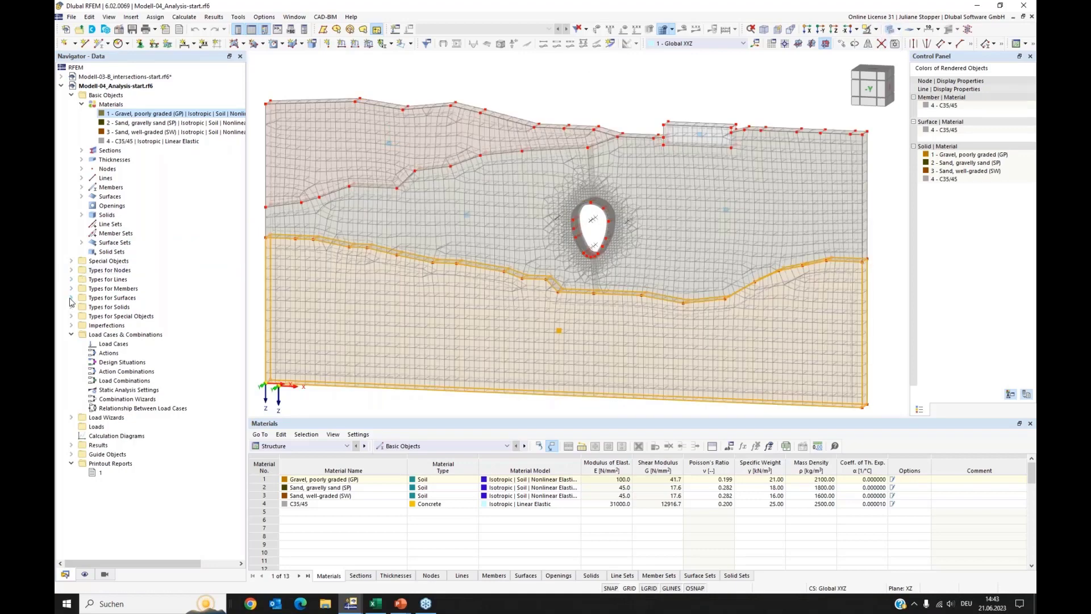
{"action": "left_click", "coordinate": [71, 279]}
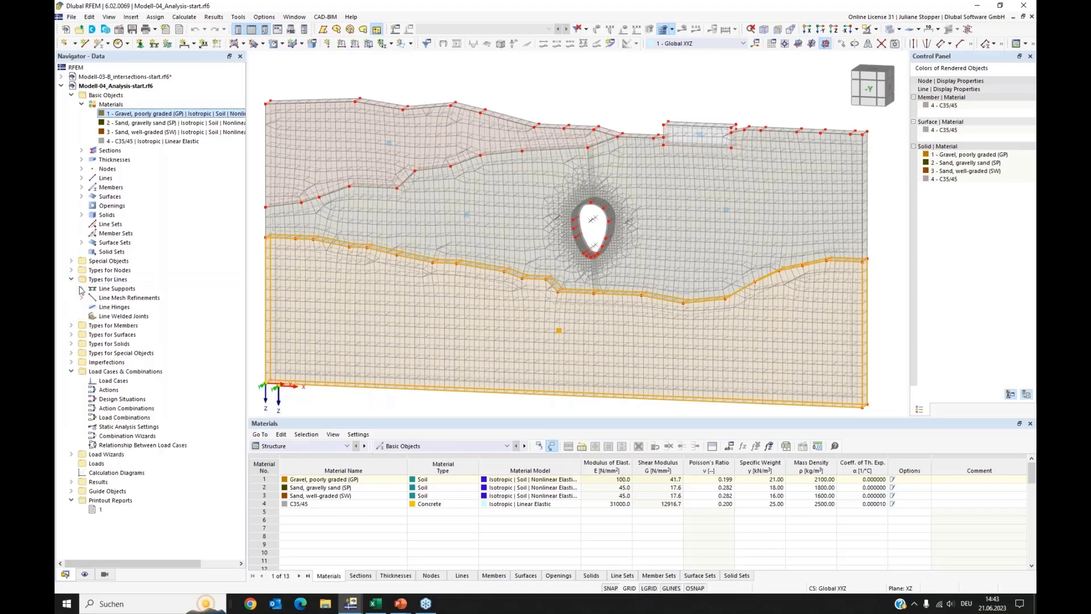
{"action": "left_click", "coordinate": [82, 298]}
{"action": "left_click", "coordinate": [135, 307]}
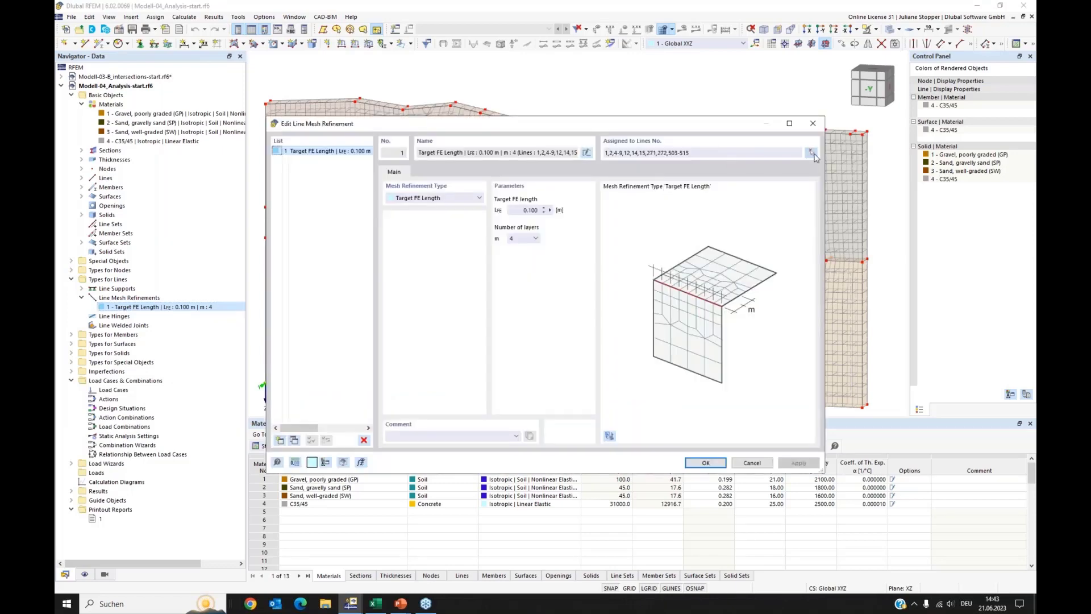
Open the line assignment of the target FE length mesh refinement and clear all of its assigned lines
{"action": "left_click", "coordinate": [813, 154]}
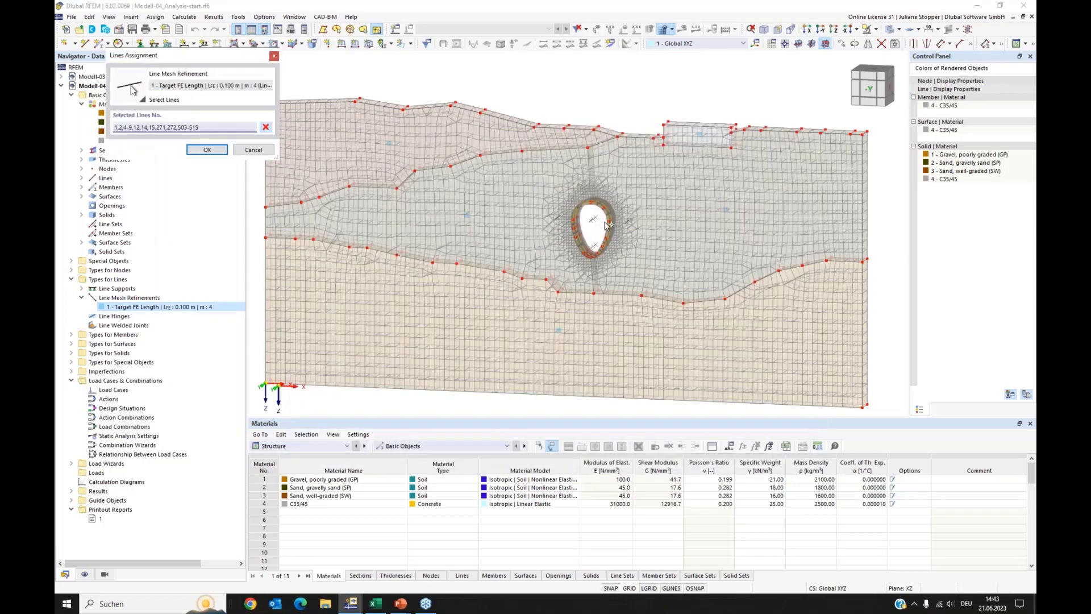
{"action": "scroll", "coordinate": [606, 226], "scroll_direction": "up", "scroll_amount": 3}
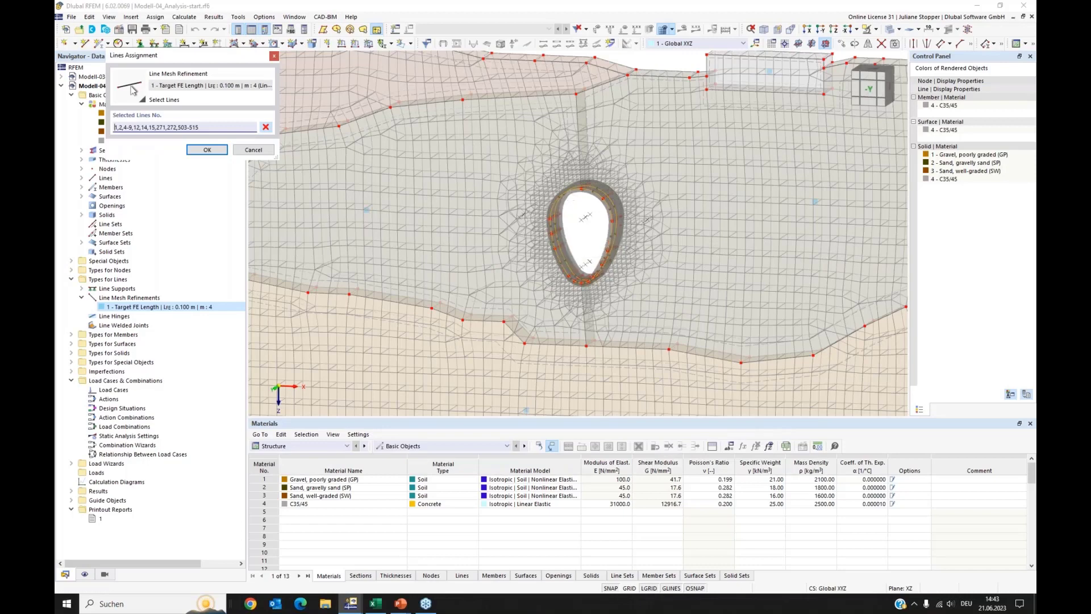
{"action": "left_click", "coordinate": [265, 127]}
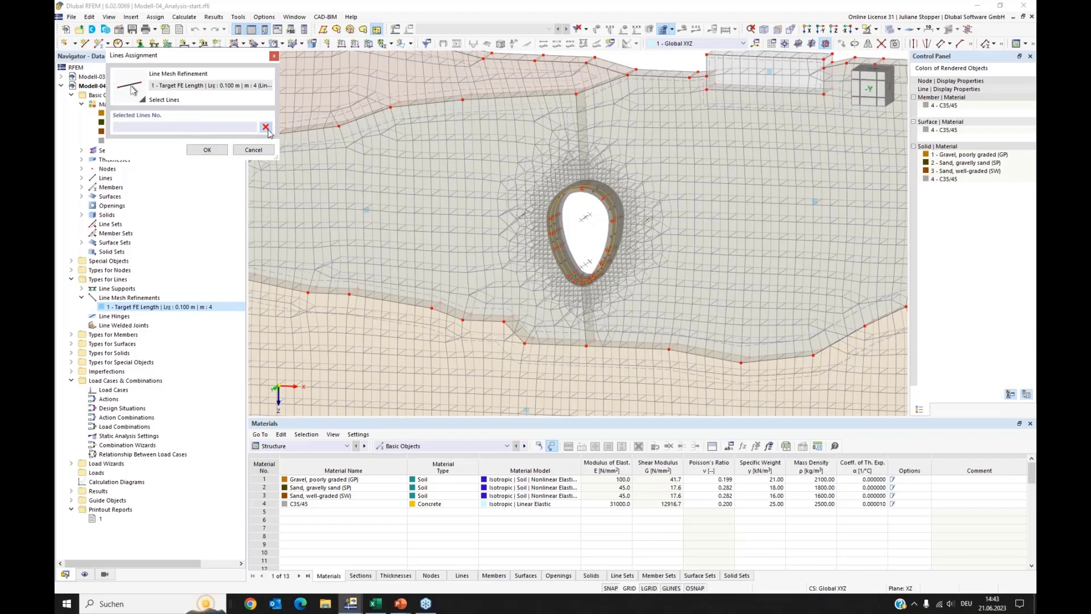
Assign the mesh refinement to the lines around the tunnel opening's outer outline and accept the refinement
{"action": "scroll", "coordinate": [555, 228], "scroll_direction": "up", "scroll_amount": 3}
{"action": "left_click", "coordinate": [559, 201]}
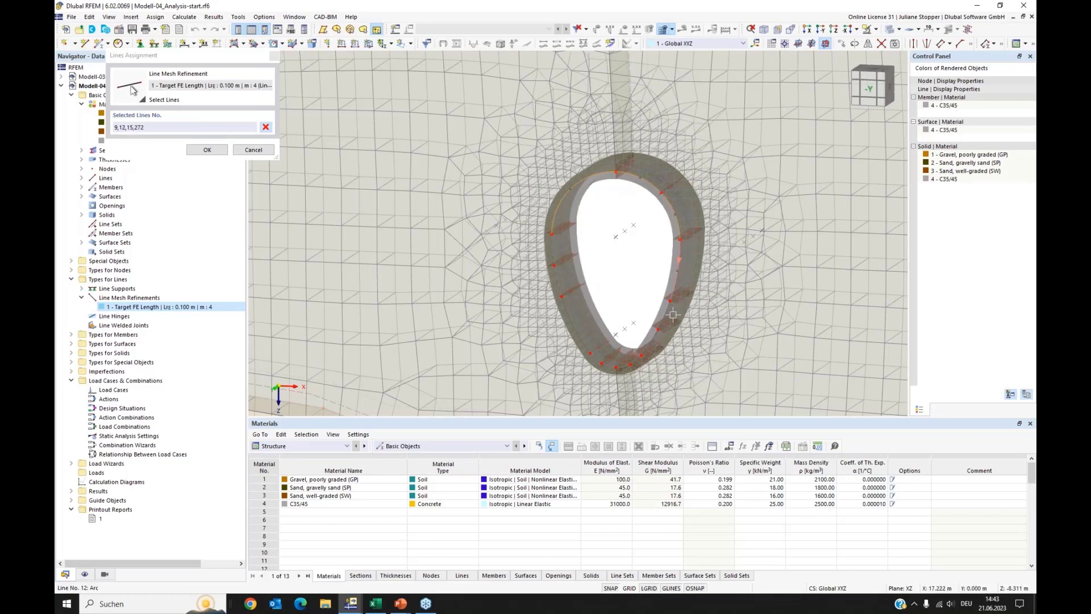
{"action": "left_click", "coordinate": [649, 344]}
{"action": "left_click", "coordinate": [649, 341]}
{"action": "left_click", "coordinate": [607, 364]}
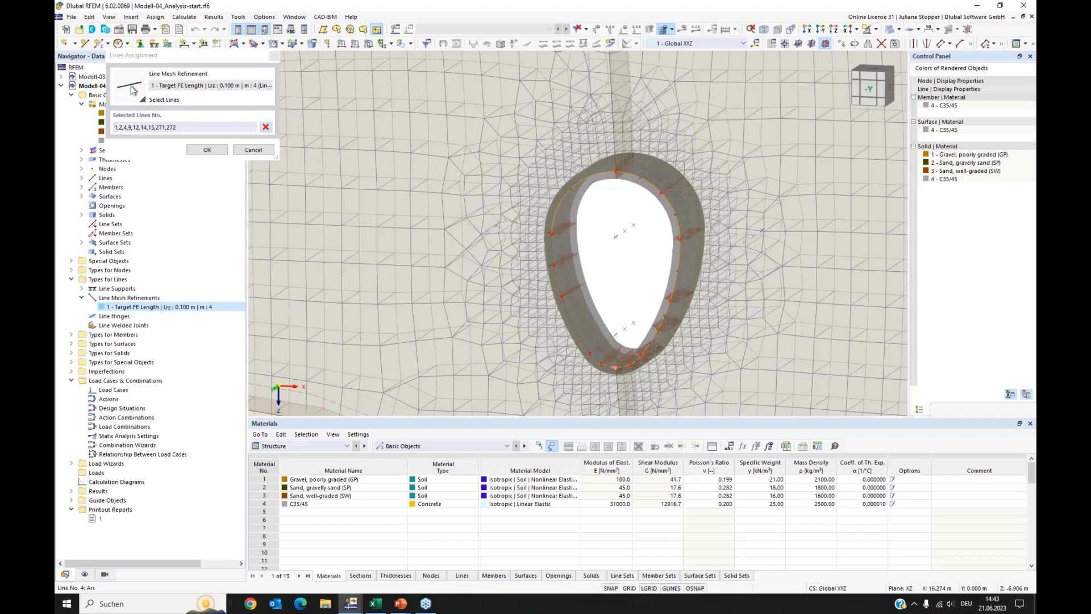
{"action": "left_click", "coordinate": [588, 351]}
{"action": "left_click", "coordinate": [572, 324]}
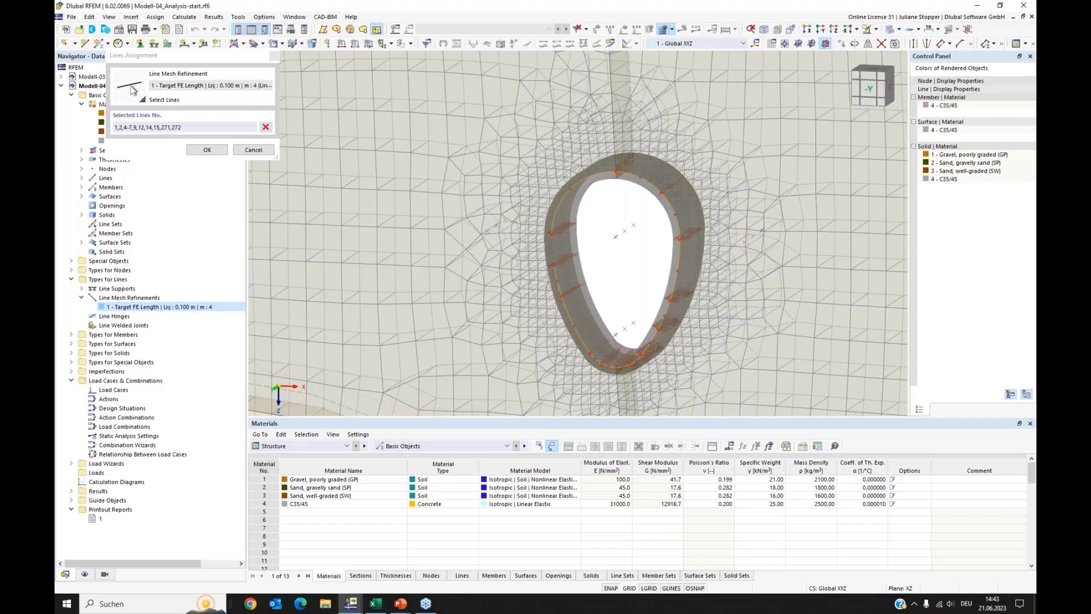
{"action": "left_click", "coordinate": [556, 250]}
{"action": "left_click", "coordinate": [207, 150]}
{"action": "left_click", "coordinate": [705, 463]}
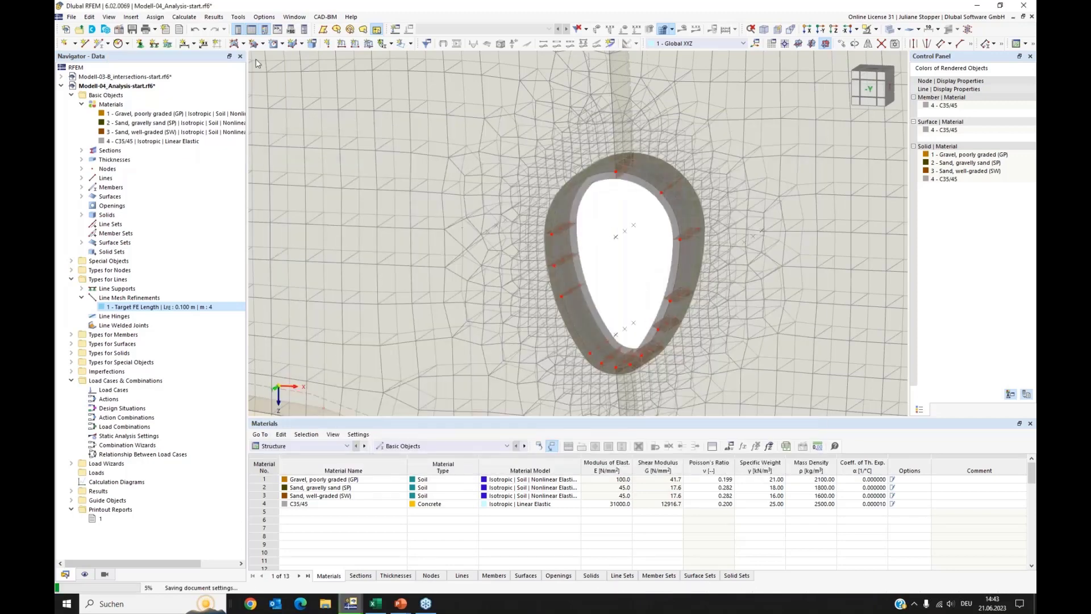
Delete the existing FE mesh and generate a new one with the reassigned line refinement around the tunnel
{"action": "left_click", "coordinate": [190, 18]}
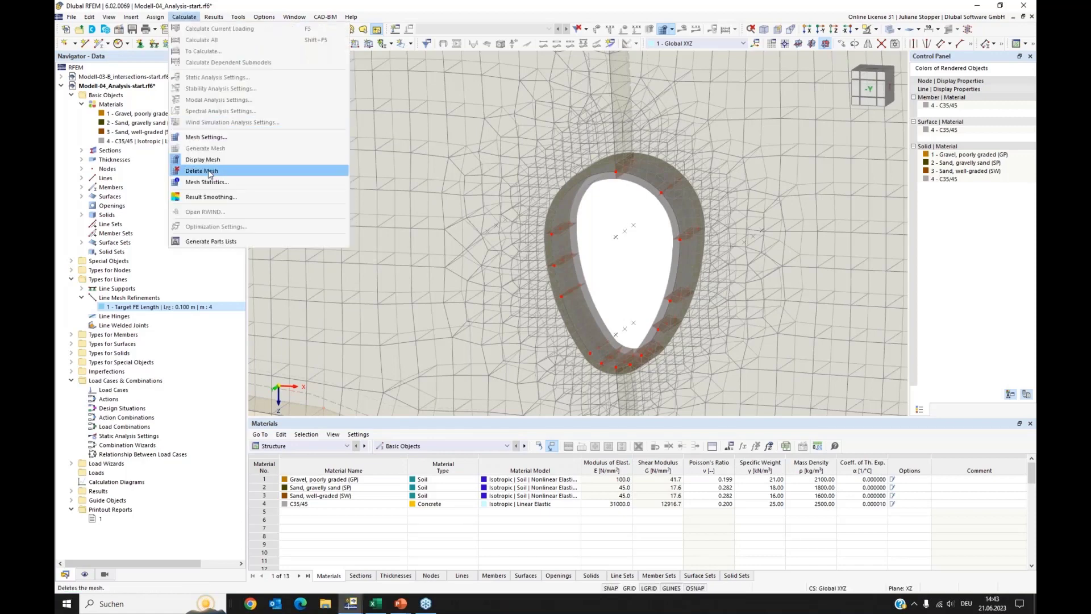
{"action": "left_click", "coordinate": [206, 171]}
{"action": "left_click", "coordinate": [184, 17]}
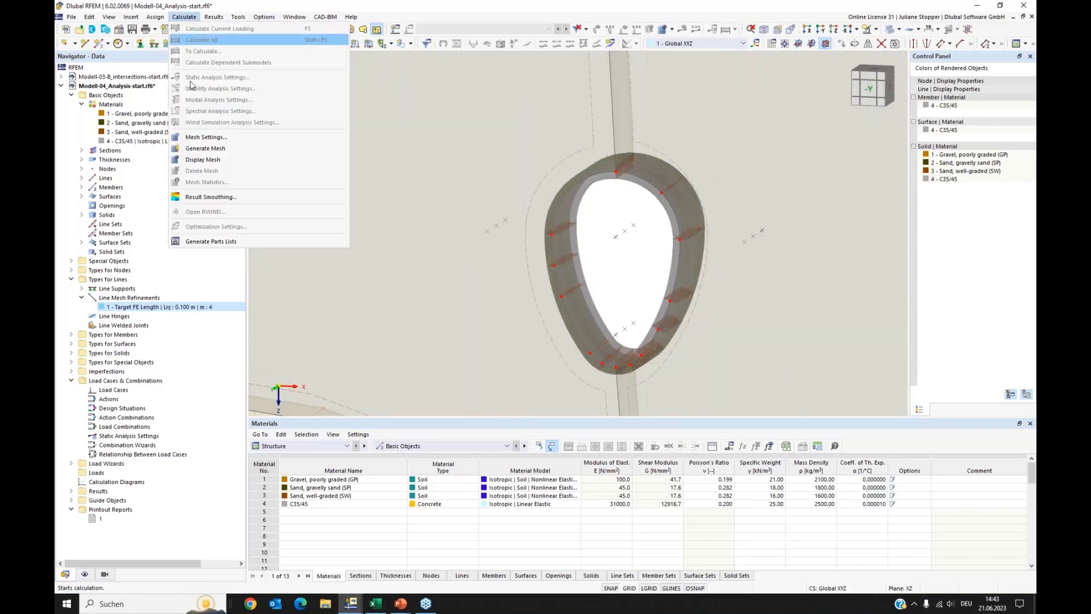
{"action": "left_click", "coordinate": [206, 150]}
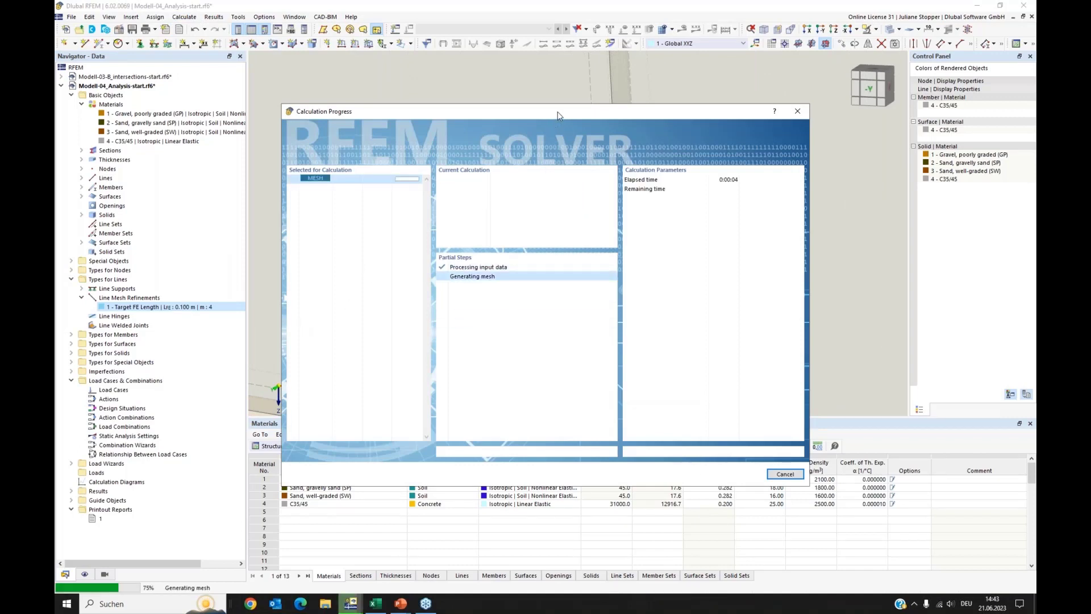
{"action": "left_click_drag", "start_coordinate": [555, 112], "coordinate": [550, 155]}
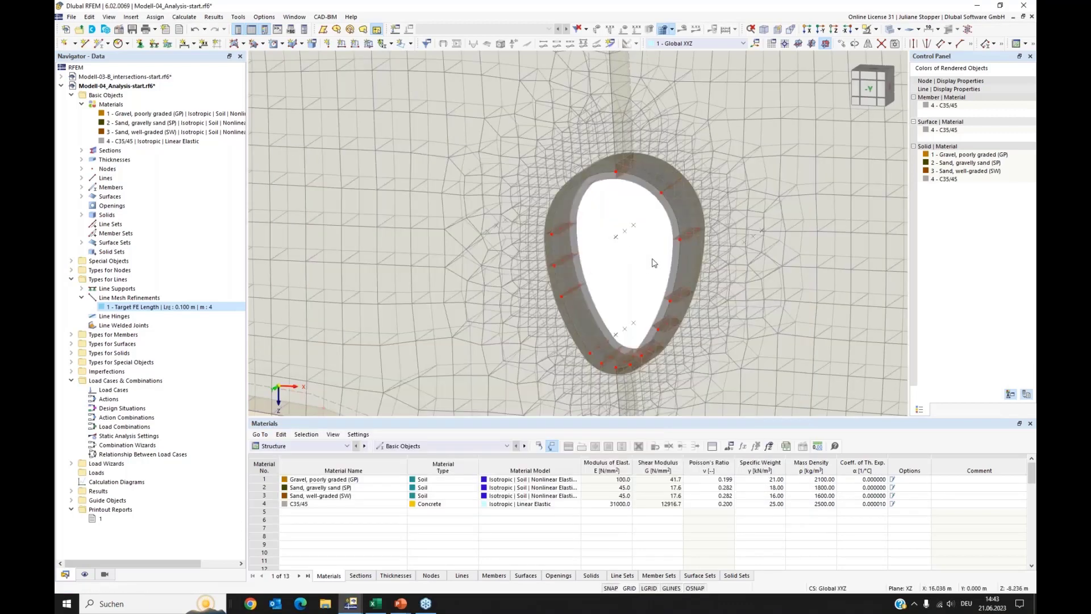
{"action": "scroll", "coordinate": [653, 263], "scroll_direction": "down", "scroll_amount": 1}
{"action": "scroll", "coordinate": [654, 263], "scroll_direction": "down", "scroll_amount": 2}
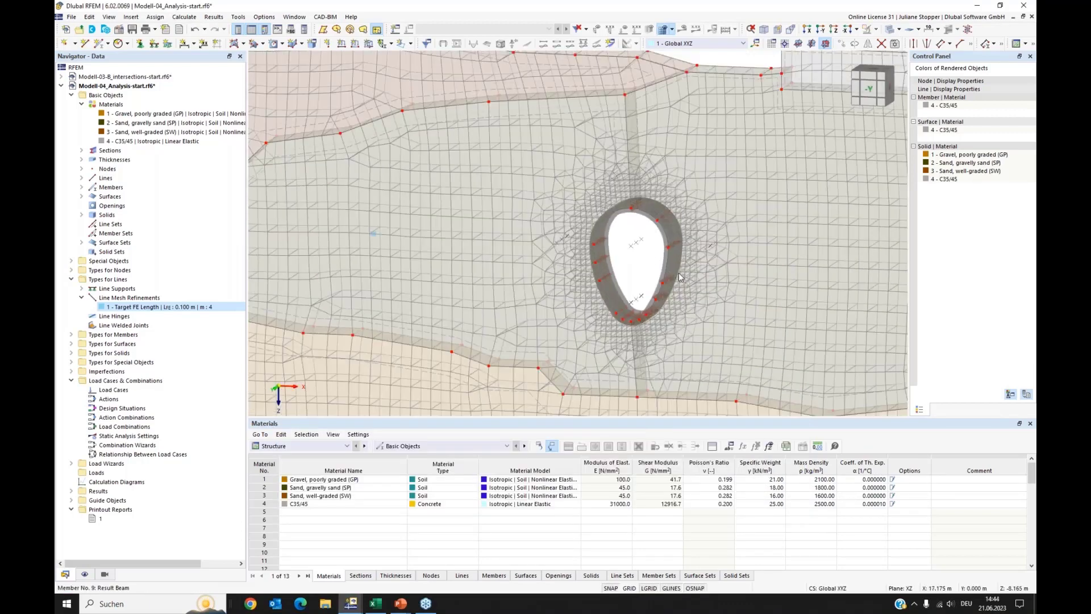
{"action": "scroll", "coordinate": [654, 263], "scroll_direction": "down", "scroll_amount": 3}
{"action": "middle_click_drag", "start_coordinate": [653, 264], "coordinate": [630, 159]}
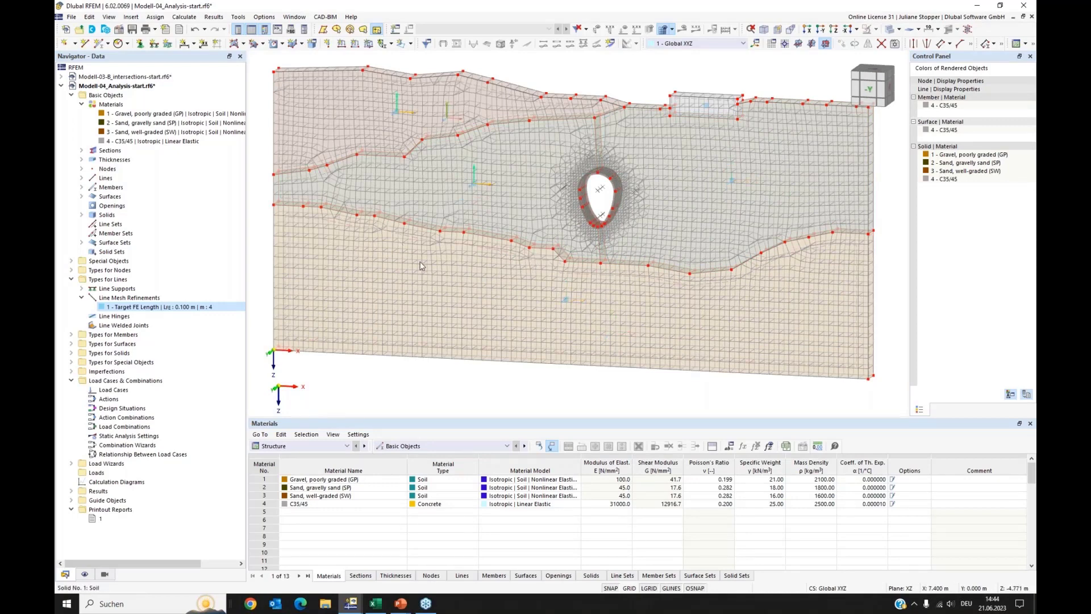
Create a load case named Self-weight Soil and set its action category to Permanent/Soil
{"action": "left_click", "coordinate": [81, 105]}
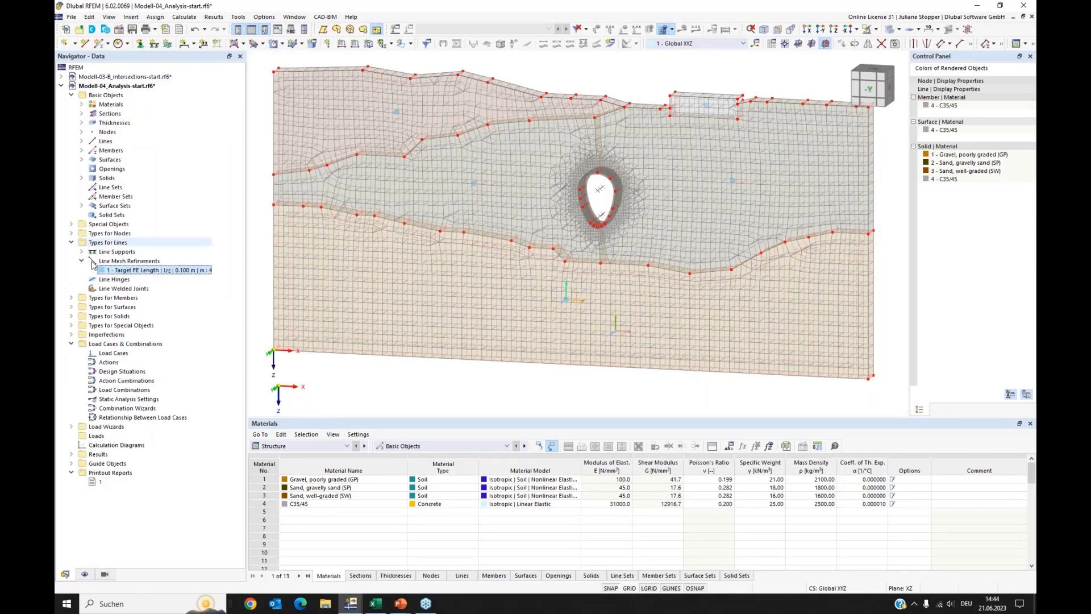
{"action": "left_click", "coordinate": [72, 243]}
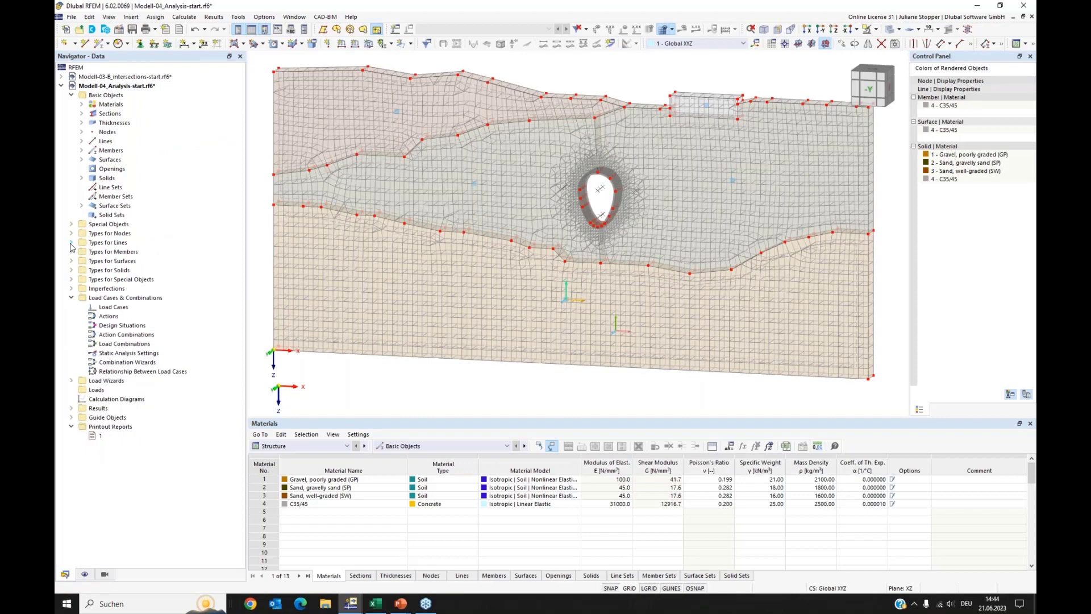
{"action": "right_click", "coordinate": [106, 310]}
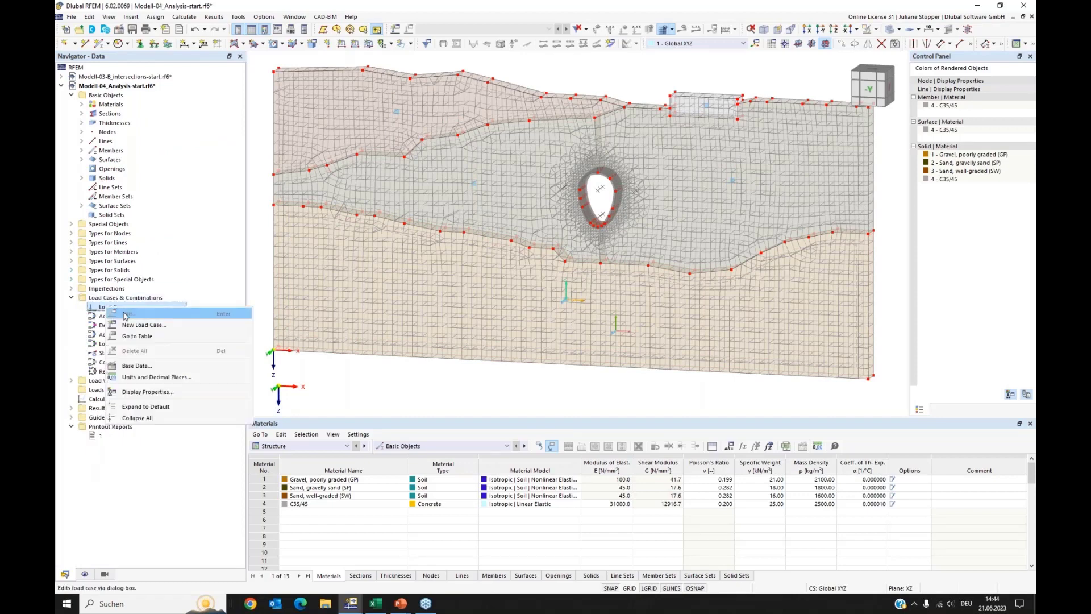
{"action": "left_click", "coordinate": [130, 329]}
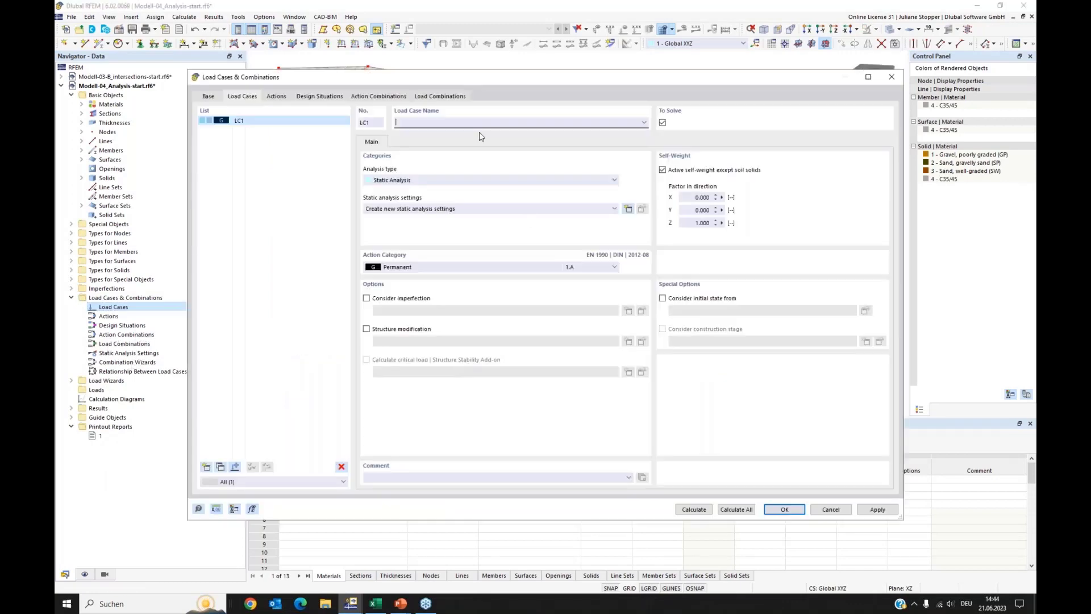
{"action": "left_click_drag", "start_coordinate": [443, 80], "coordinate": [523, 72]}
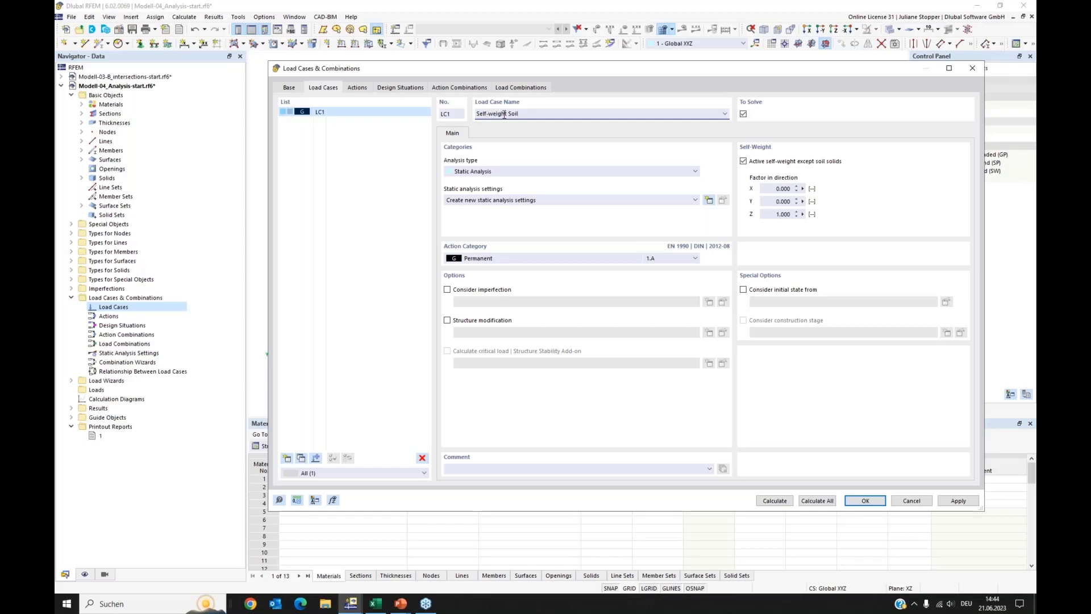
{"action": "left_click", "coordinate": [510, 260]}
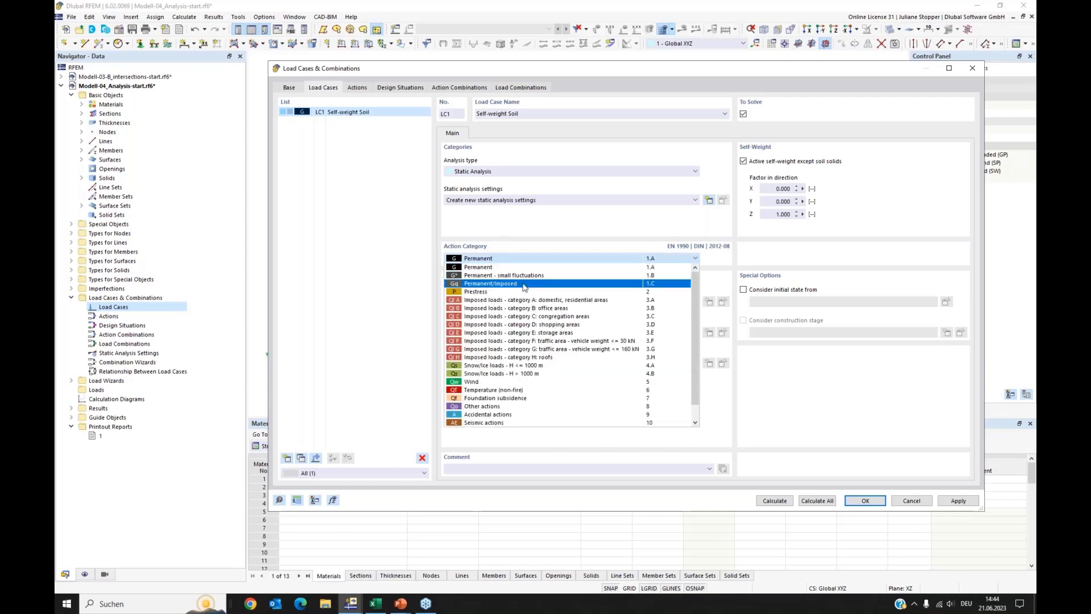
{"action": "scroll", "coordinate": [491, 307], "scroll_direction": "down", "scroll_amount": 1}
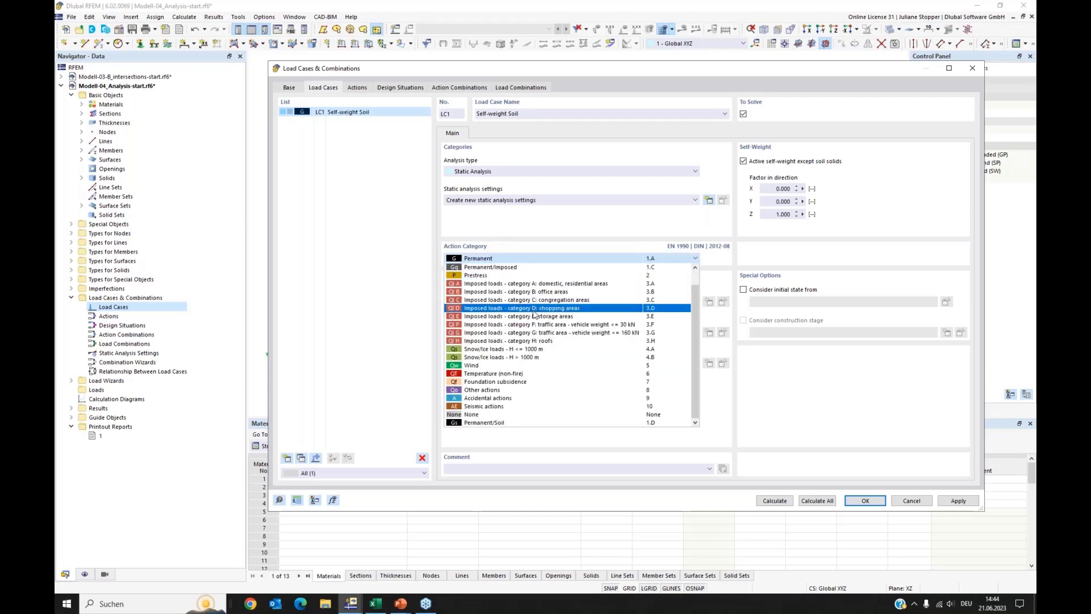
{"action": "left_click", "coordinate": [490, 426]}
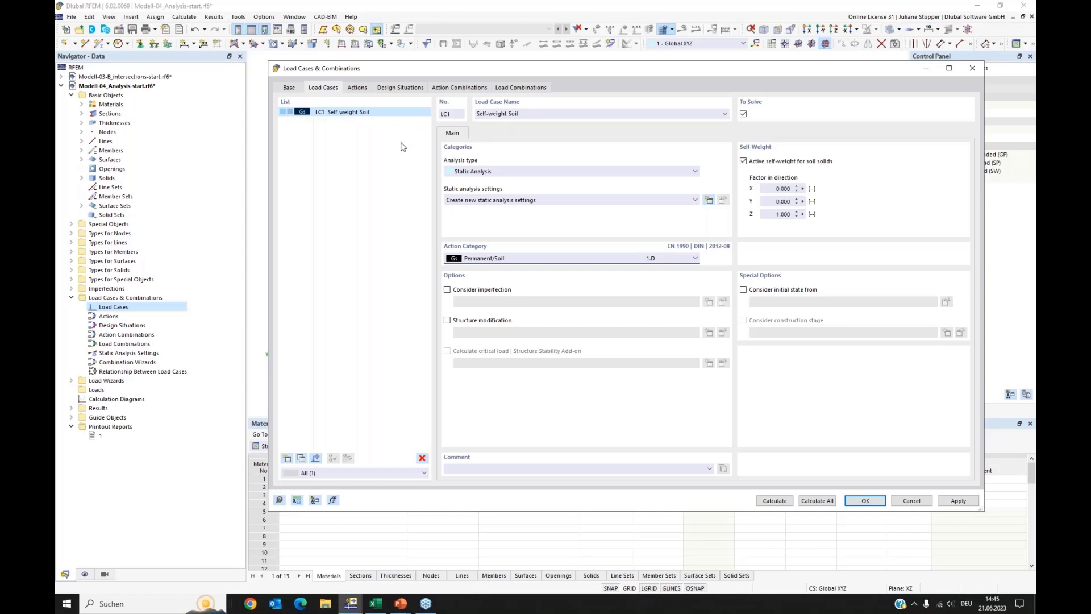
Create geometrically linear Newton-Raphson static analysis settings for the Self-weight Soil load case, increasing the number of load increments, and apply them
{"action": "left_click", "coordinate": [375, 161]}
{"action": "left_click", "coordinate": [287, 459]}
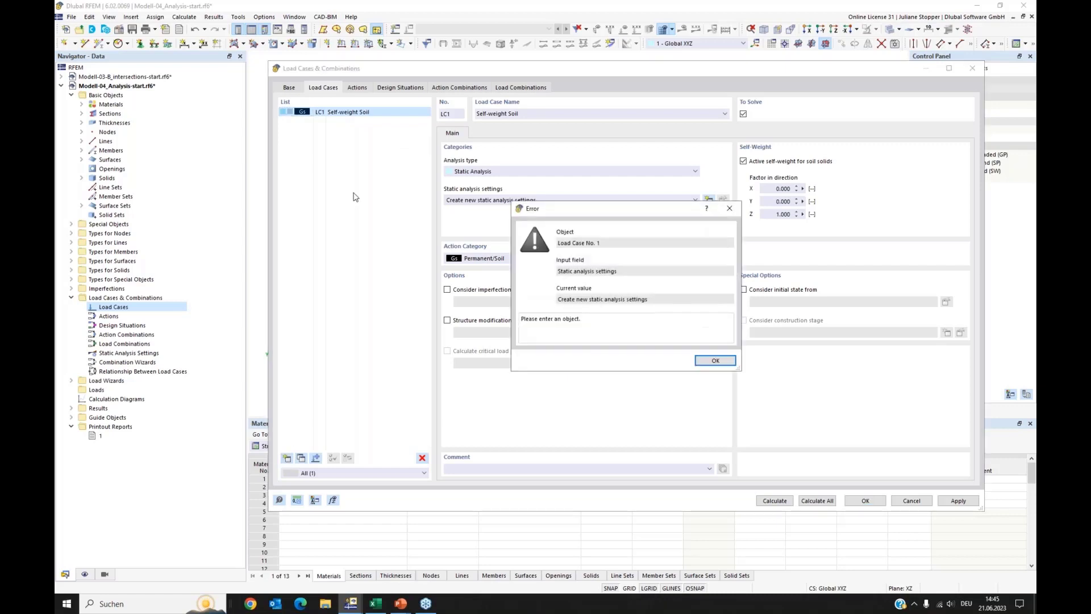
{"action": "left_click", "coordinate": [714, 361]}
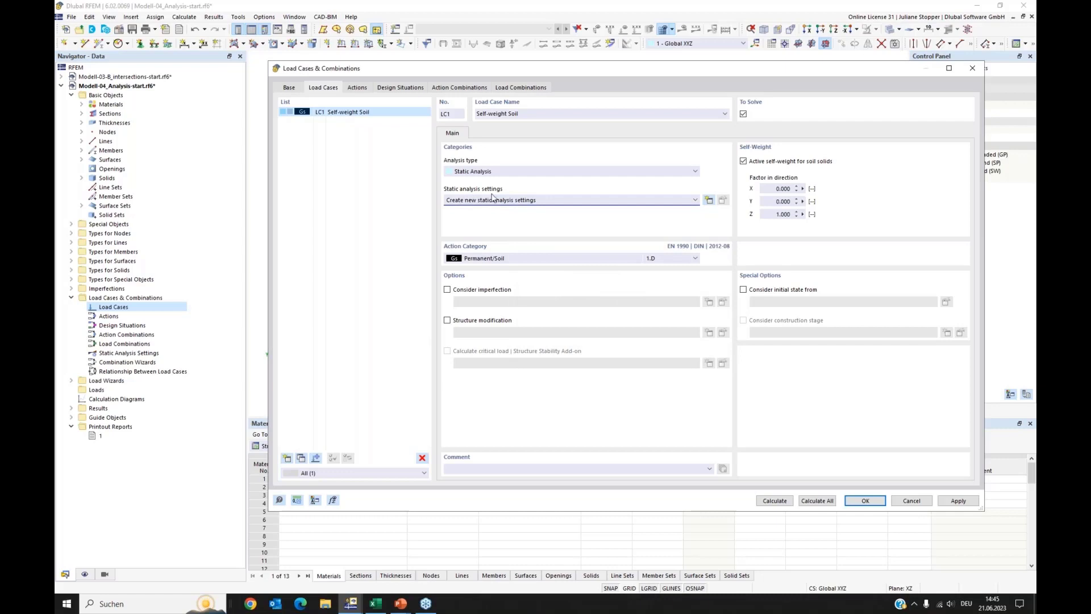
{"action": "left_click", "coordinate": [710, 201]}
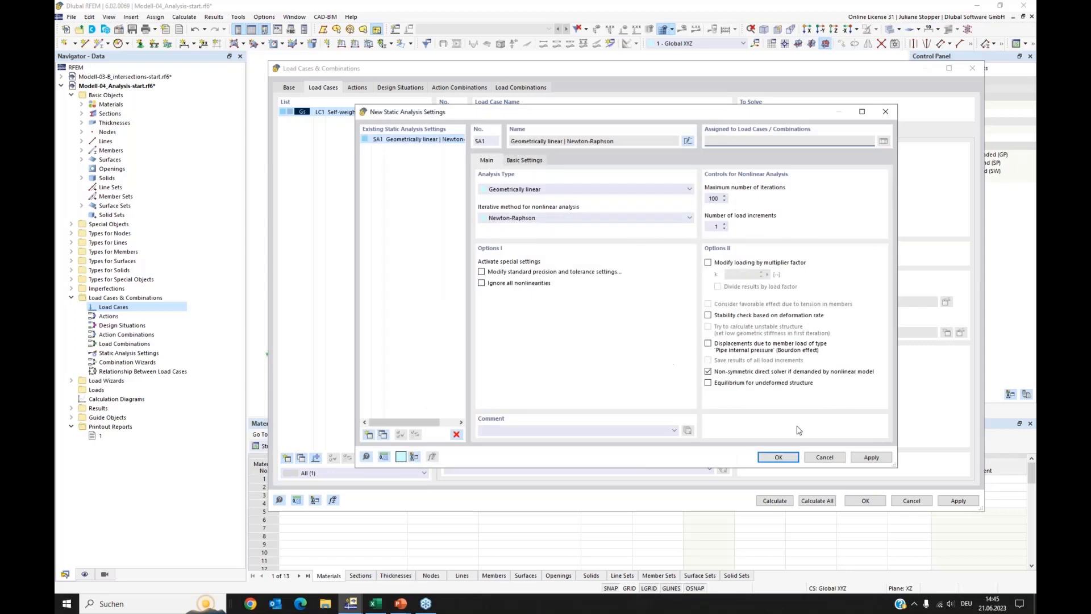
{"action": "left_click", "coordinate": [725, 226]}
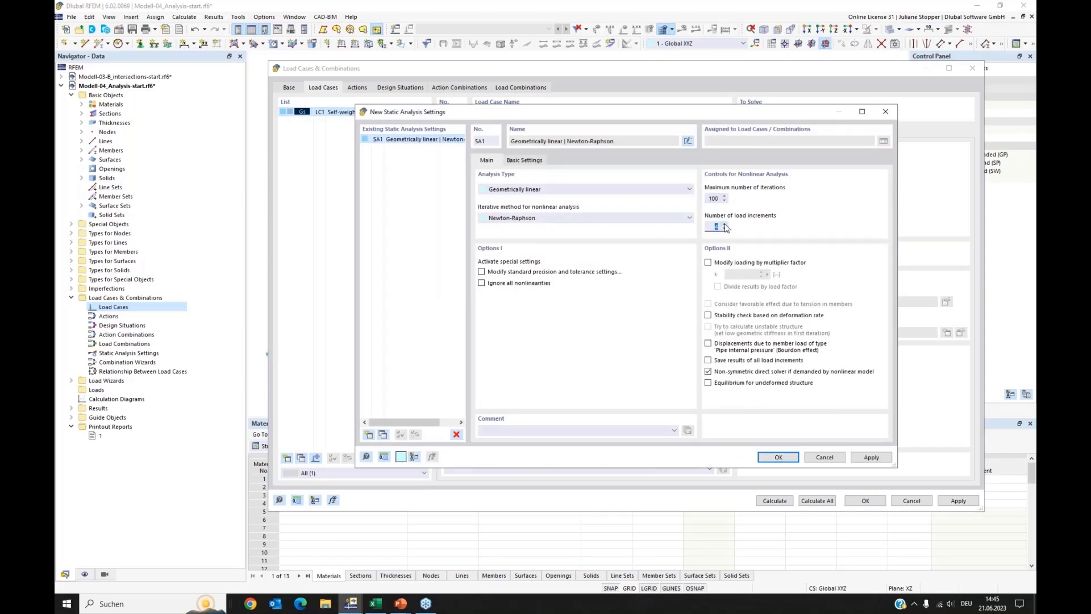
{"action": "left_click", "coordinate": [778, 458]}
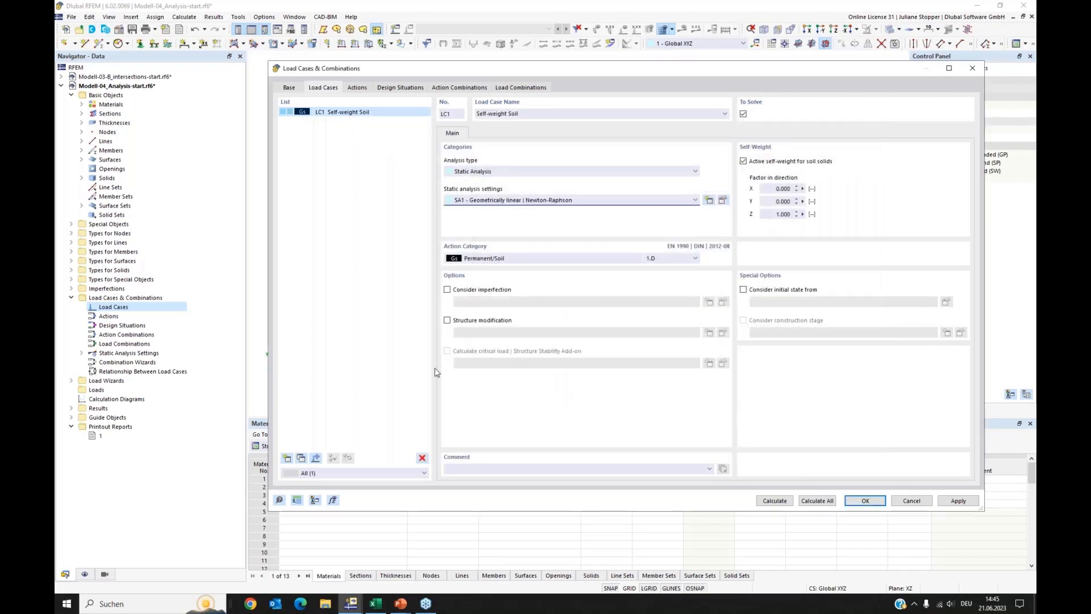
{"action": "left_click", "coordinate": [957, 501]}
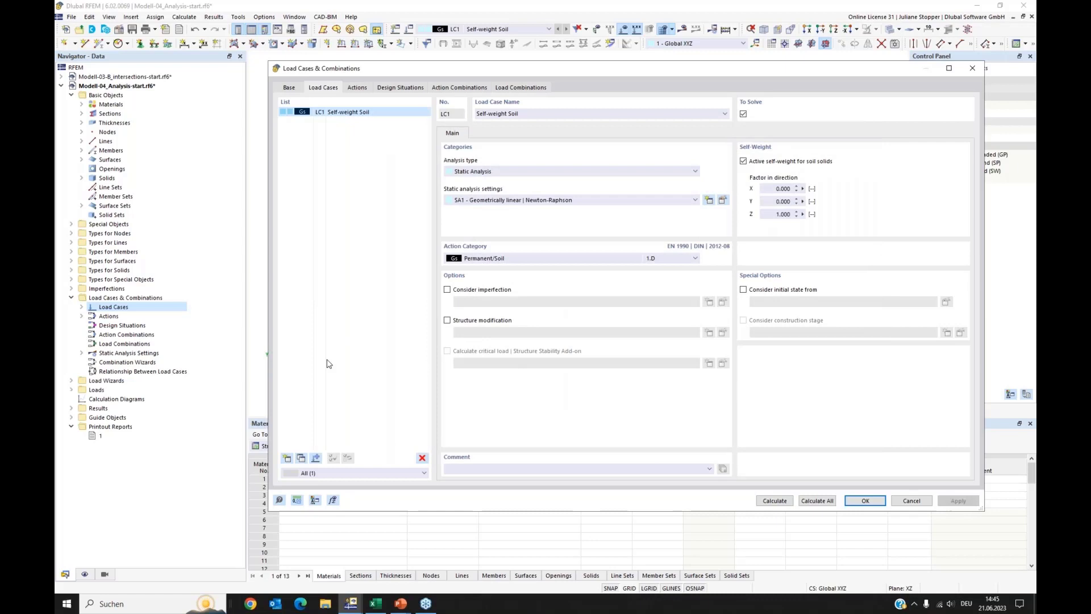
Add a second load case named Self-weight Structure with the Permanent action category and active self-weight except soil solids, and apply it
{"action": "left_click", "coordinate": [287, 458]}
{"action": "left_click", "coordinate": [509, 261]}
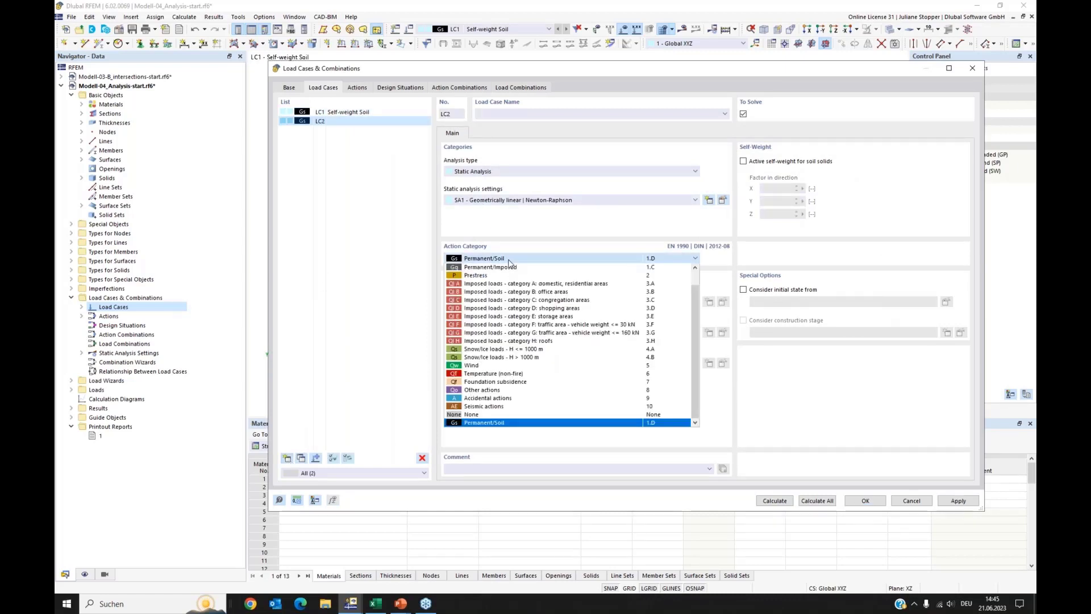
{"action": "scroll", "coordinate": [487, 273], "scroll_direction": "up", "scroll_amount": 1}
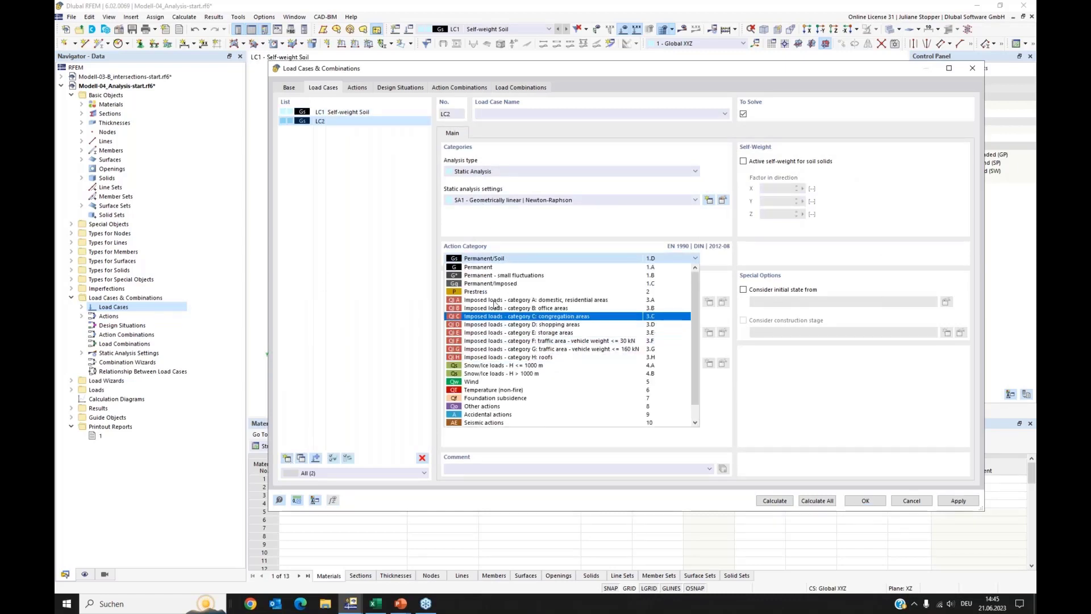
{"action": "left_click", "coordinate": [487, 268]}
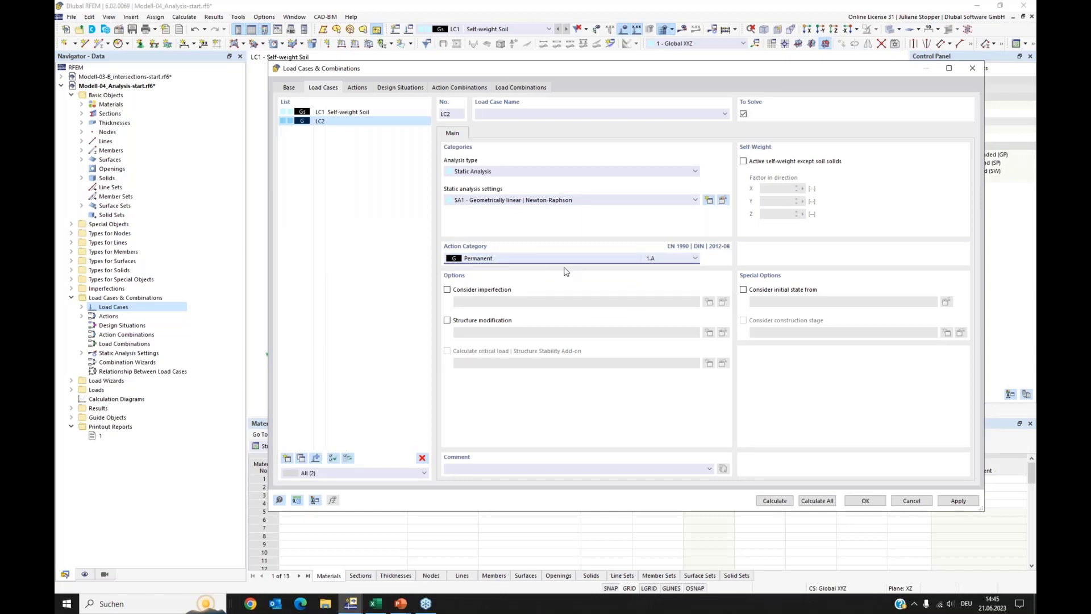
{"action": "left_click", "coordinate": [743, 162]}
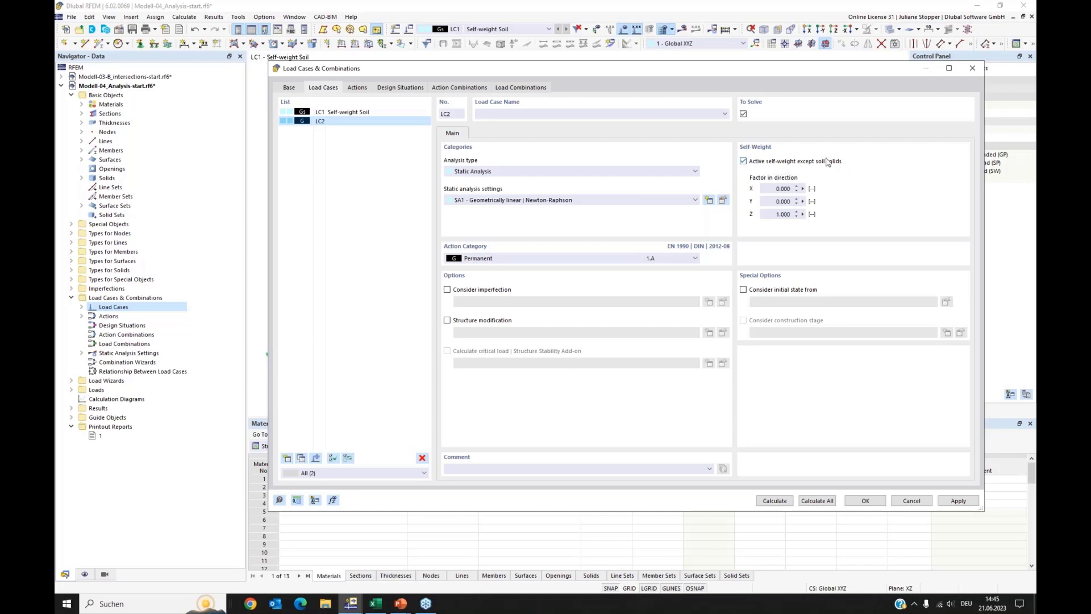
{"action": "left_click", "coordinate": [500, 112]}
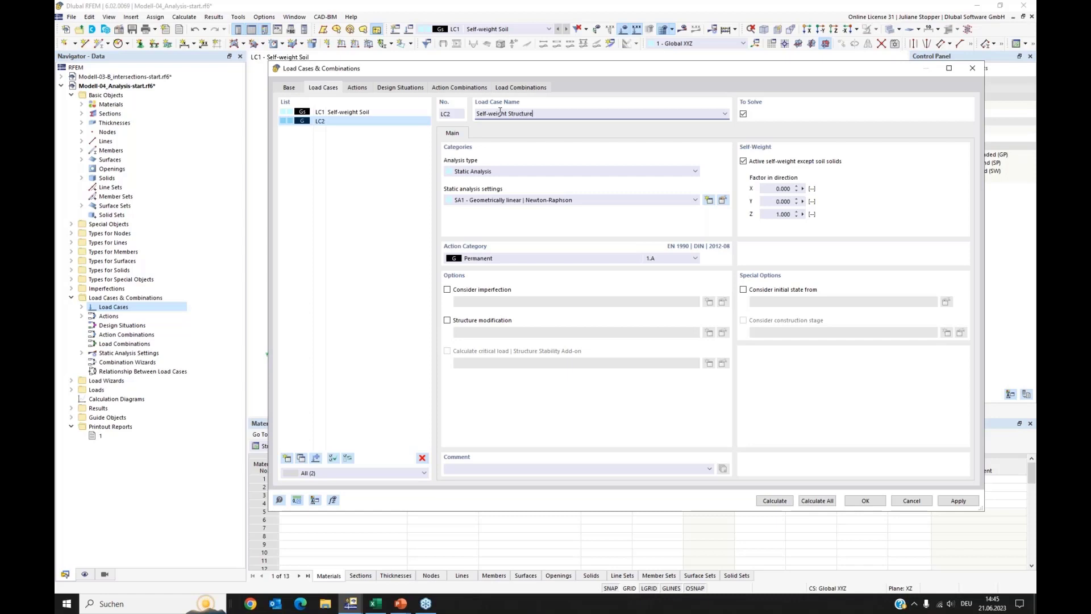
{"action": "left_click", "coordinate": [371, 224]}
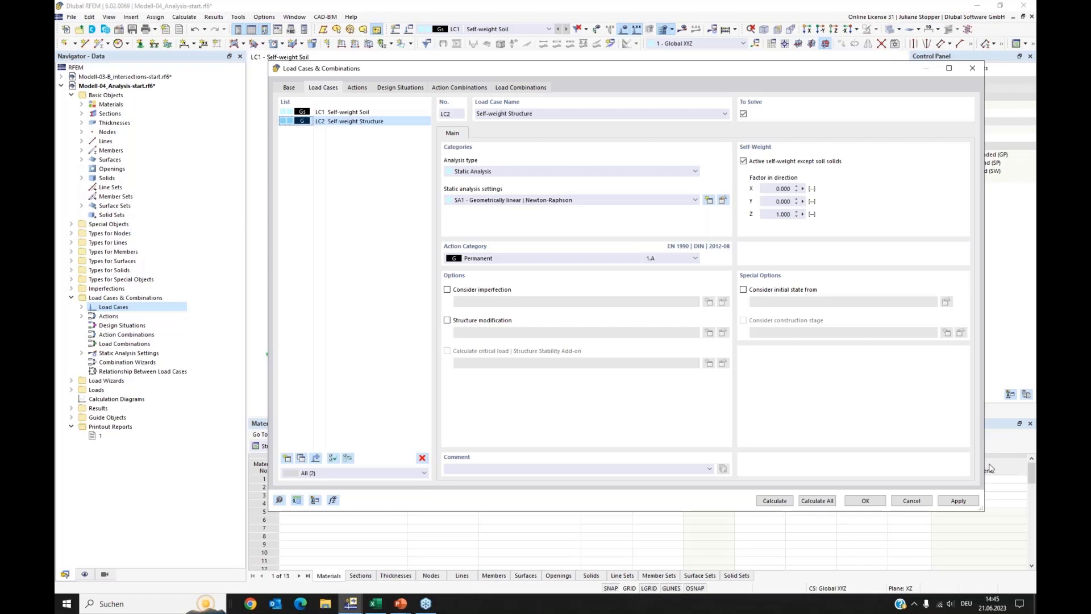
{"action": "left_click", "coordinate": [959, 500]}
Add a third load case named Dead Load new building with the Permanent action category
{"action": "left_click", "coordinate": [370, 306]}
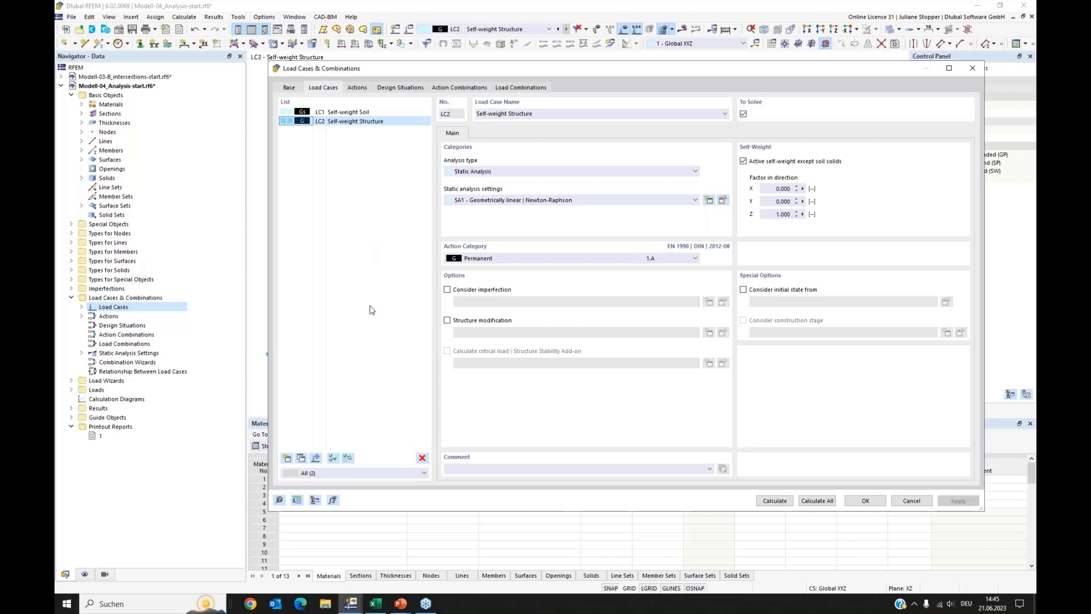
{"action": "left_click", "coordinate": [287, 458]}
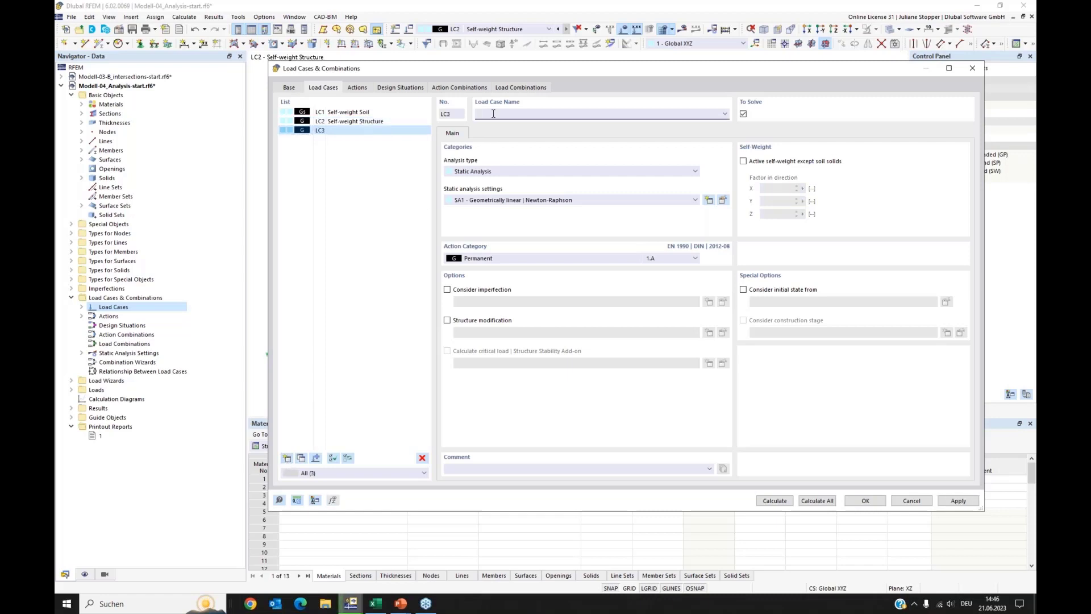
{"action": "type", "text": "Dead Load new building"}
{"action": "left_click", "coordinate": [364, 239]}
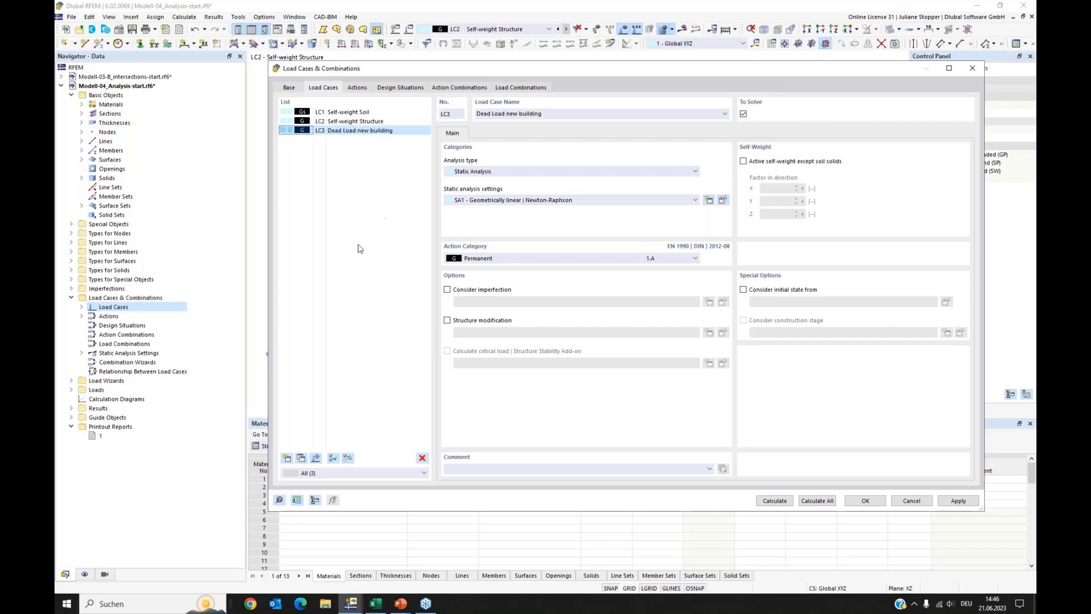
Add a load case named Live Load with action category Imposed loads - category A: domestic, residential areas, and apply it
{"action": "left_click", "coordinate": [287, 458]}
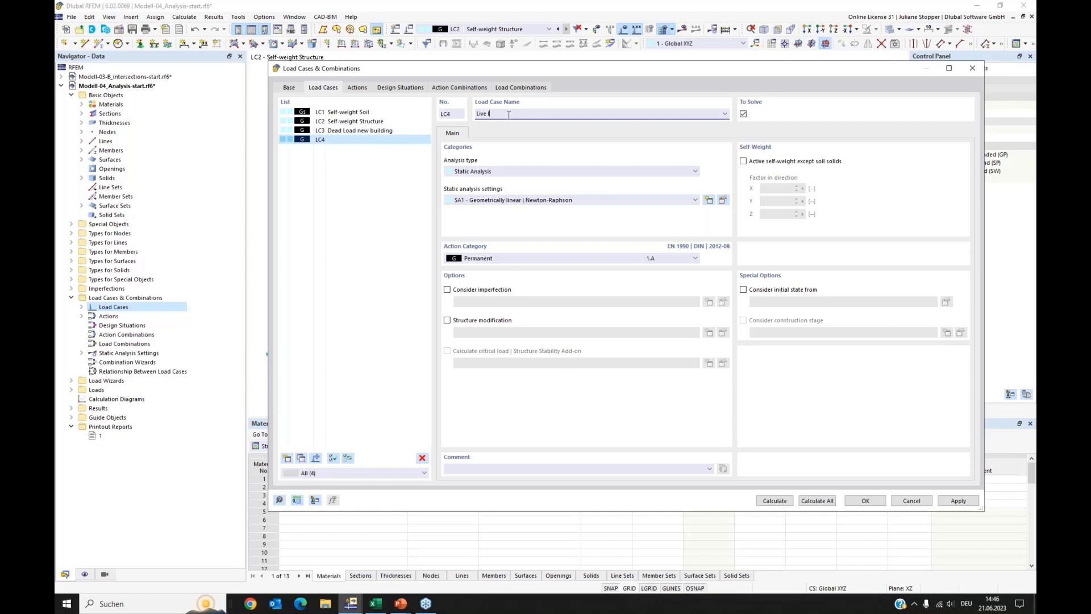
{"action": "scroll", "coordinate": [509, 115], "scroll_direction": "down", "scroll_amount": 1}
{"action": "left_click", "coordinate": [725, 114]}
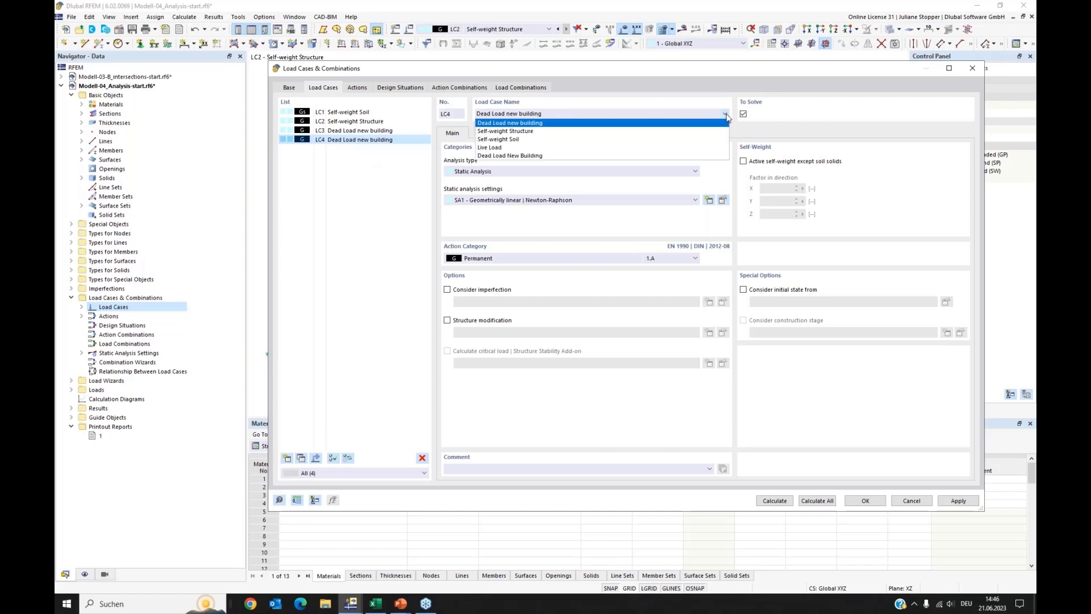
{"action": "left_click", "coordinate": [500, 145]}
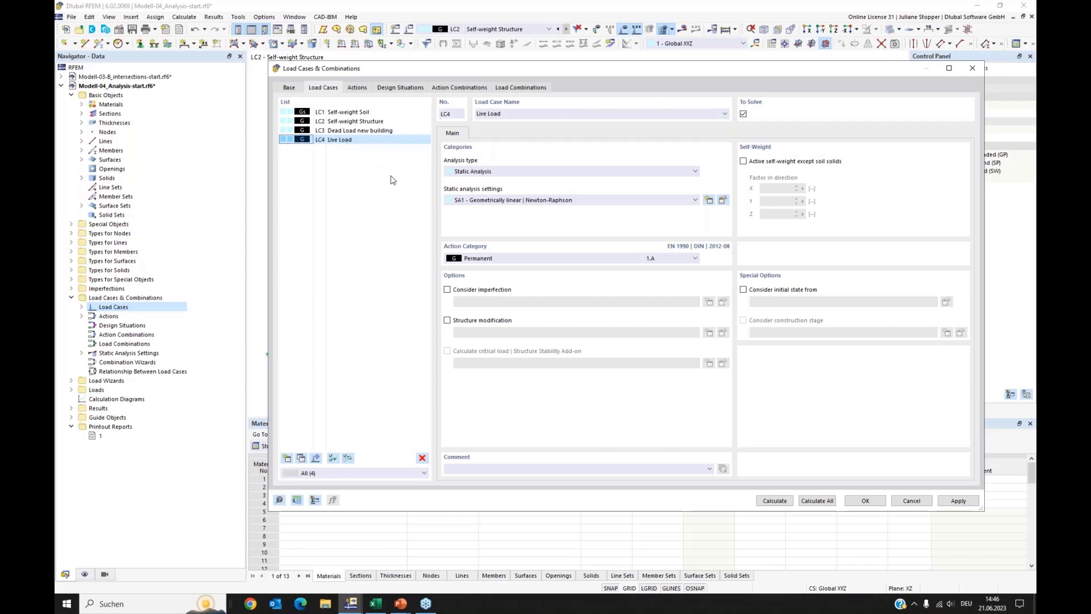
{"action": "left_click", "coordinate": [513, 259]}
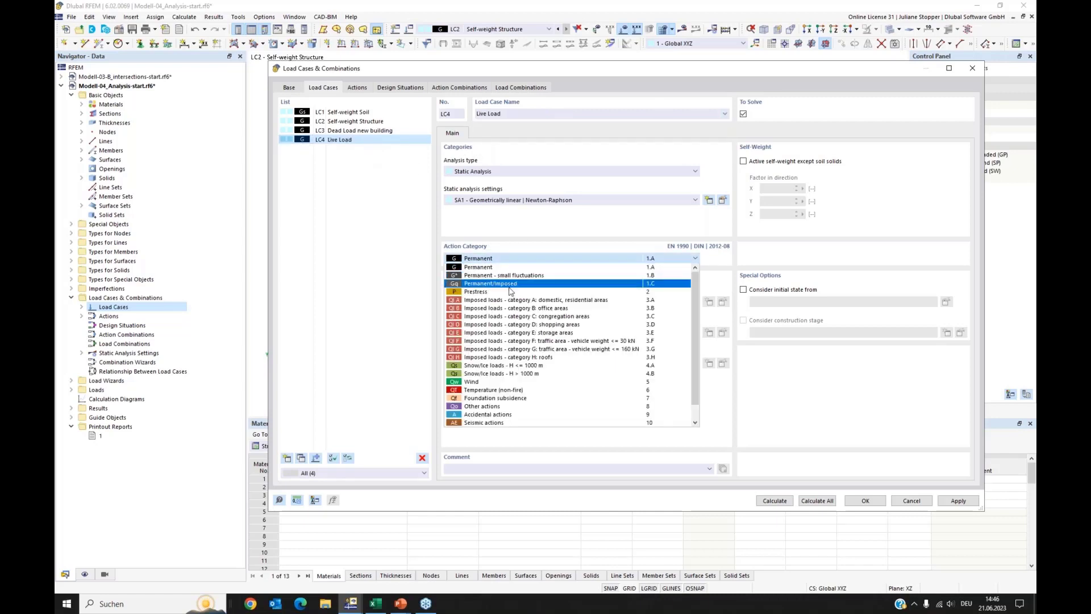
{"action": "left_click", "coordinate": [499, 302]}
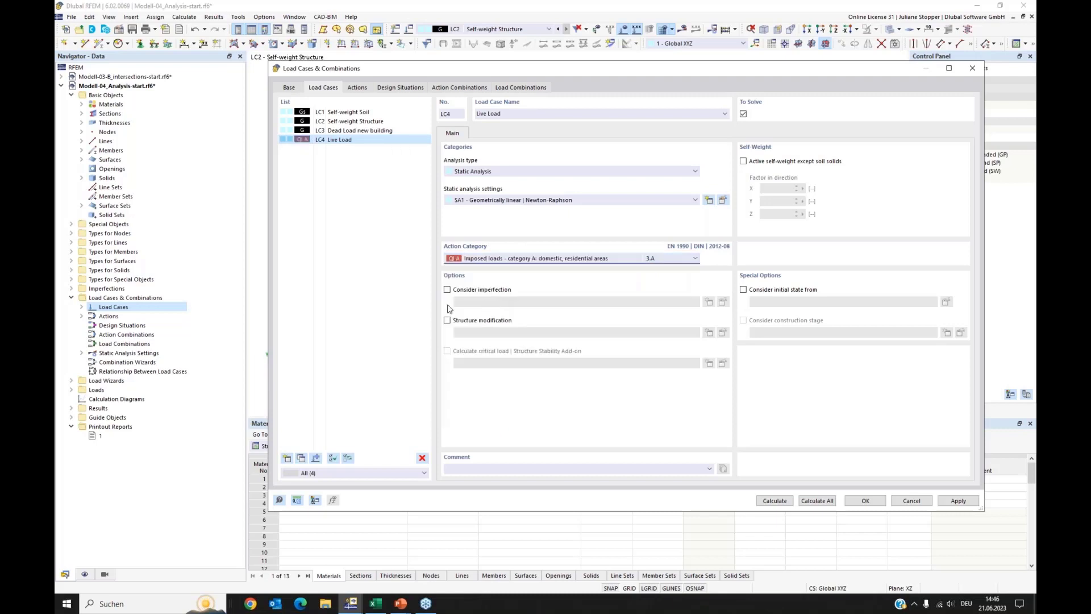
{"action": "left_click", "coordinate": [958, 501]}
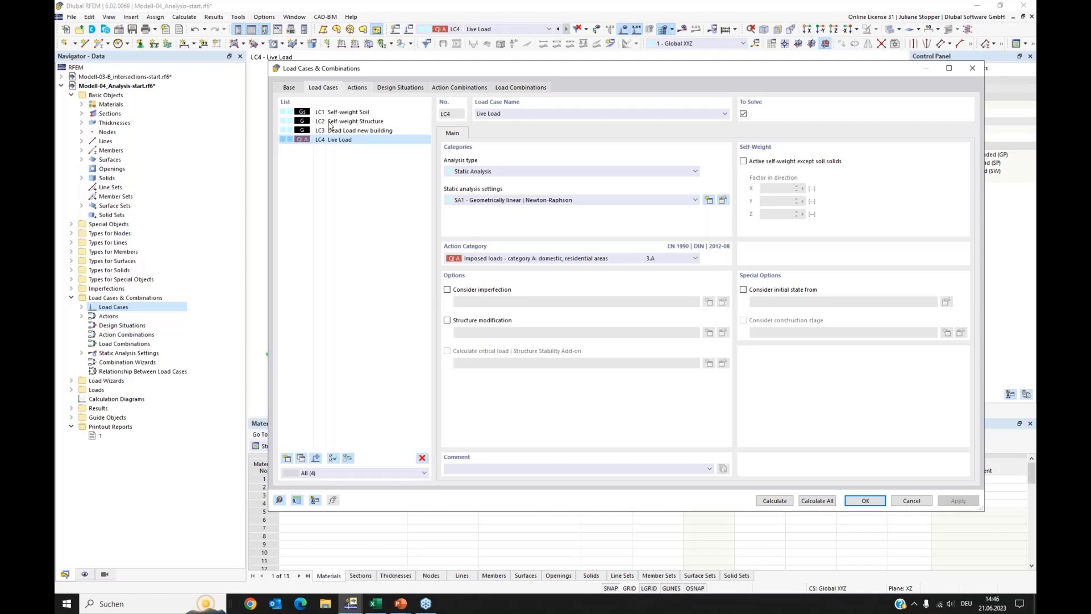
Create a design situation of type SLS - Characteristic and apply it
{"action": "left_click", "coordinate": [358, 88]}
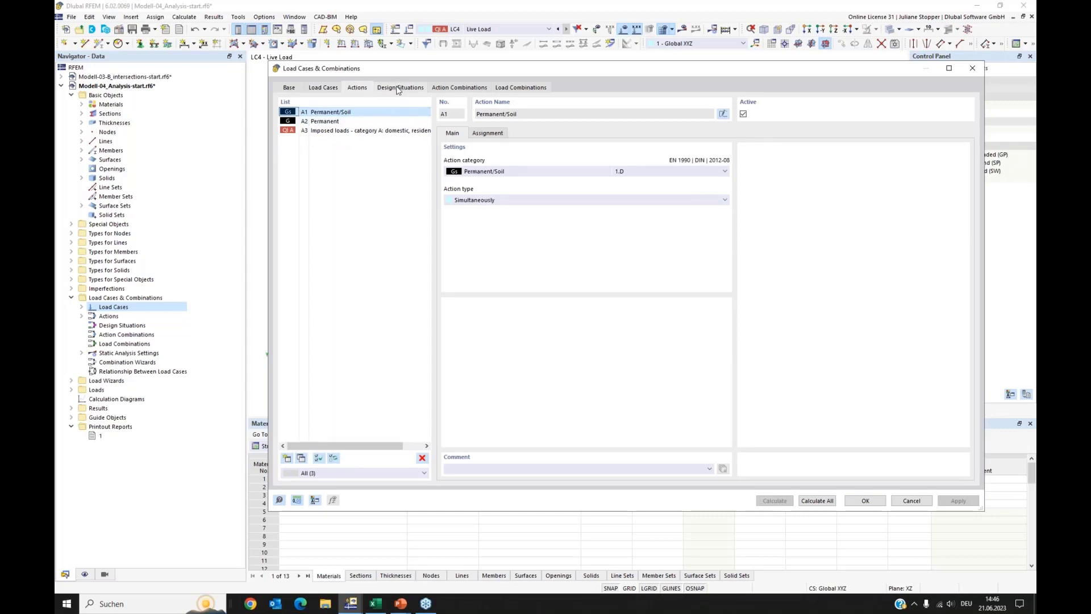
{"action": "left_click", "coordinate": [377, 89]}
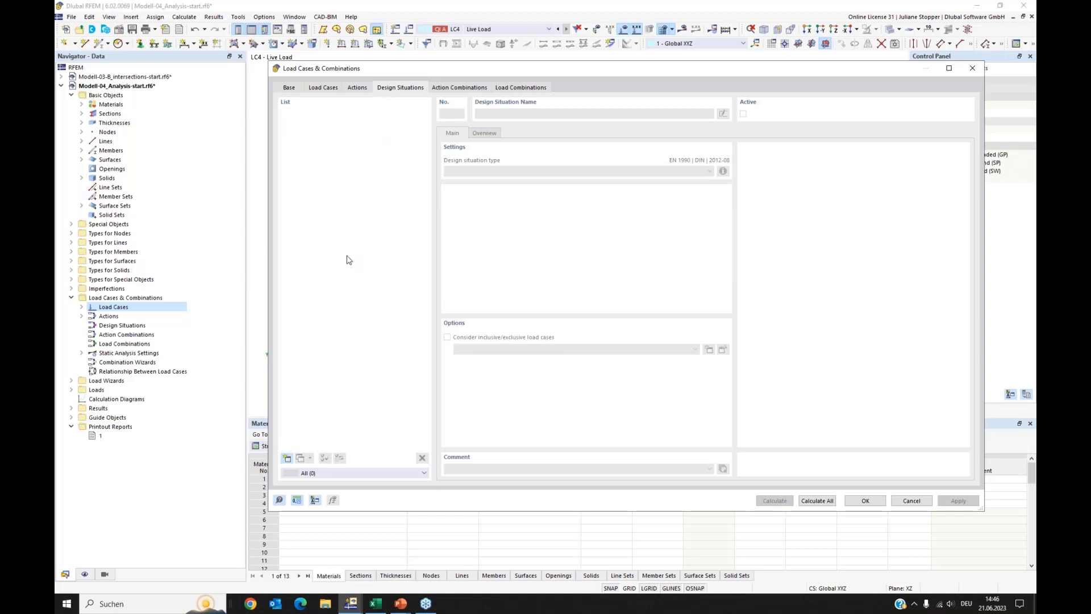
{"action": "left_click", "coordinate": [287, 461]}
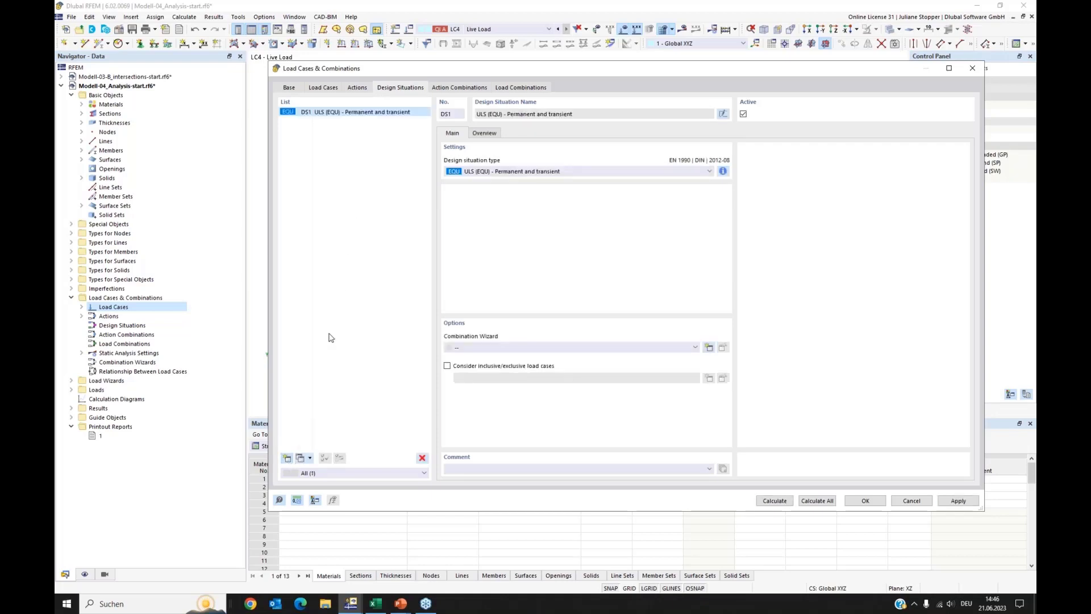
{"action": "left_click", "coordinate": [590, 172]}
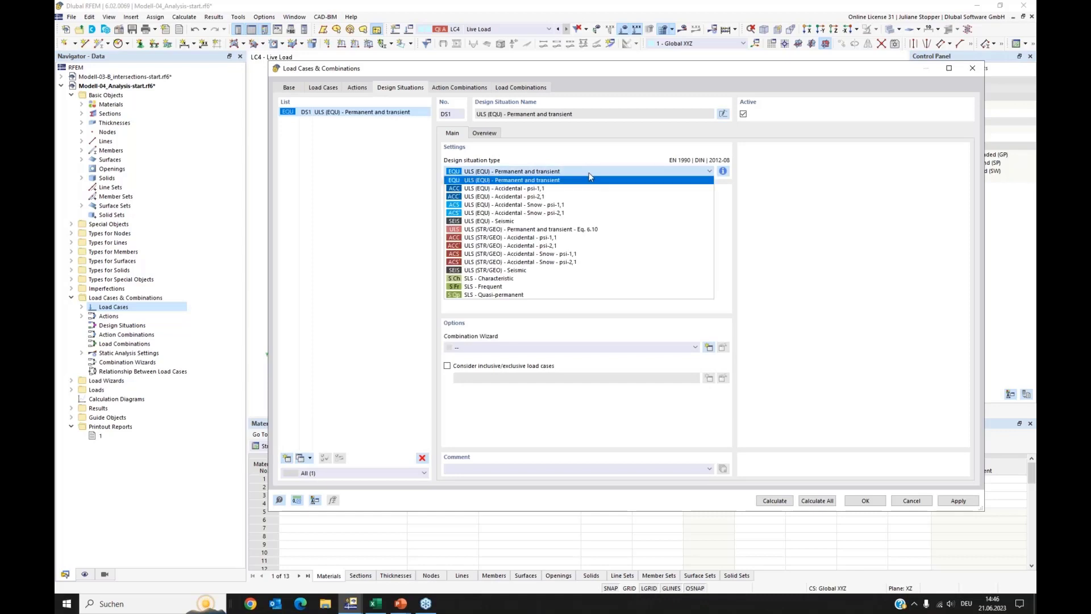
{"action": "left_click", "coordinate": [482, 279]}
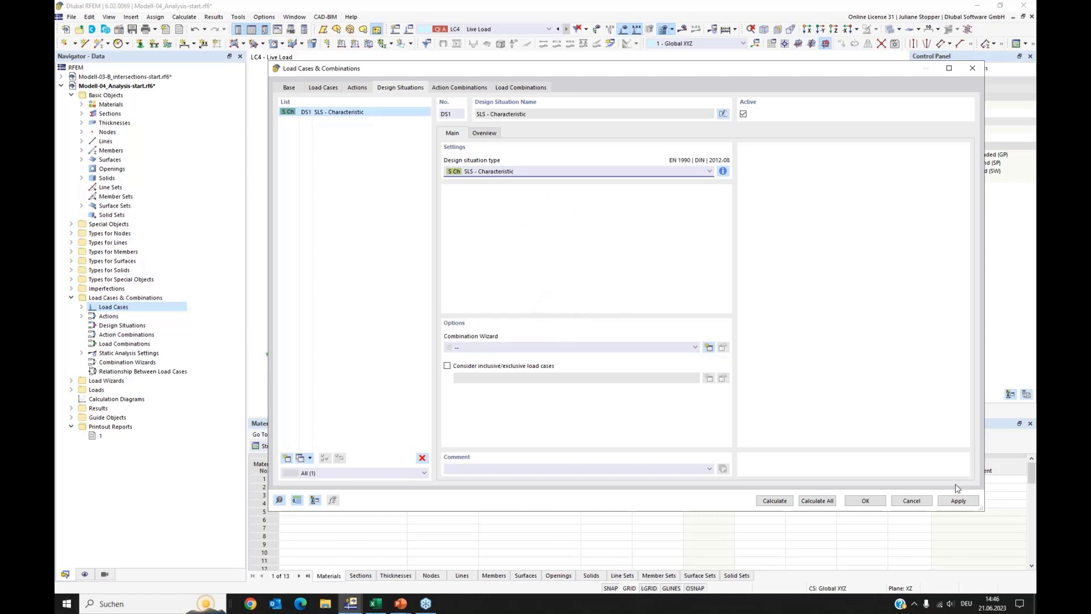
{"action": "left_click", "coordinate": [959, 501]}
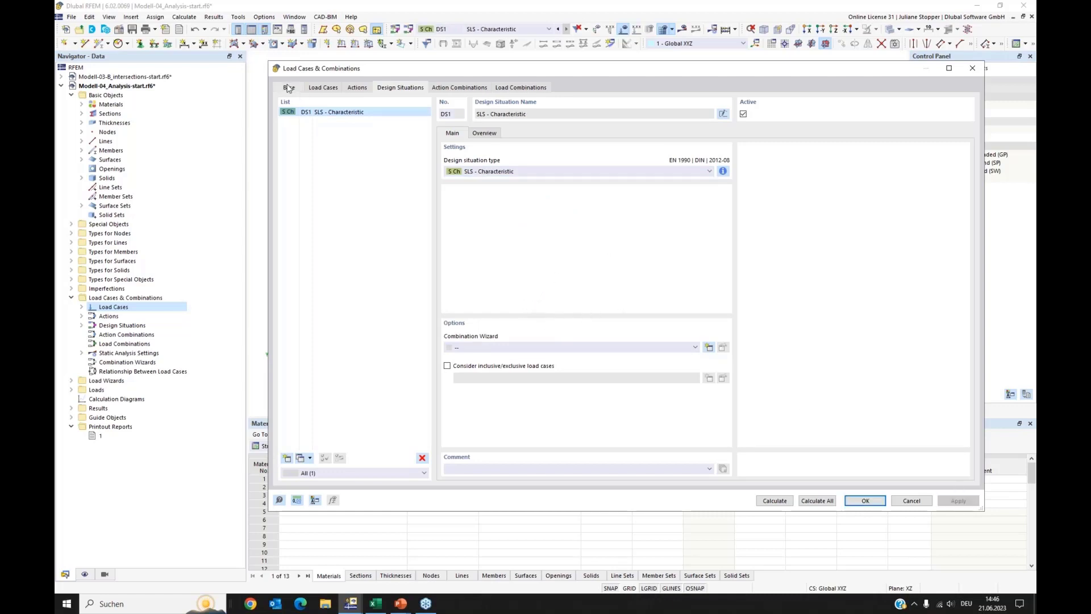
Create a combination wizard for the SLS - Characteristic design situation that generates non-linear load combinations with geometrically linear Newton-Raphson settings
{"action": "left_click", "coordinate": [288, 88]}
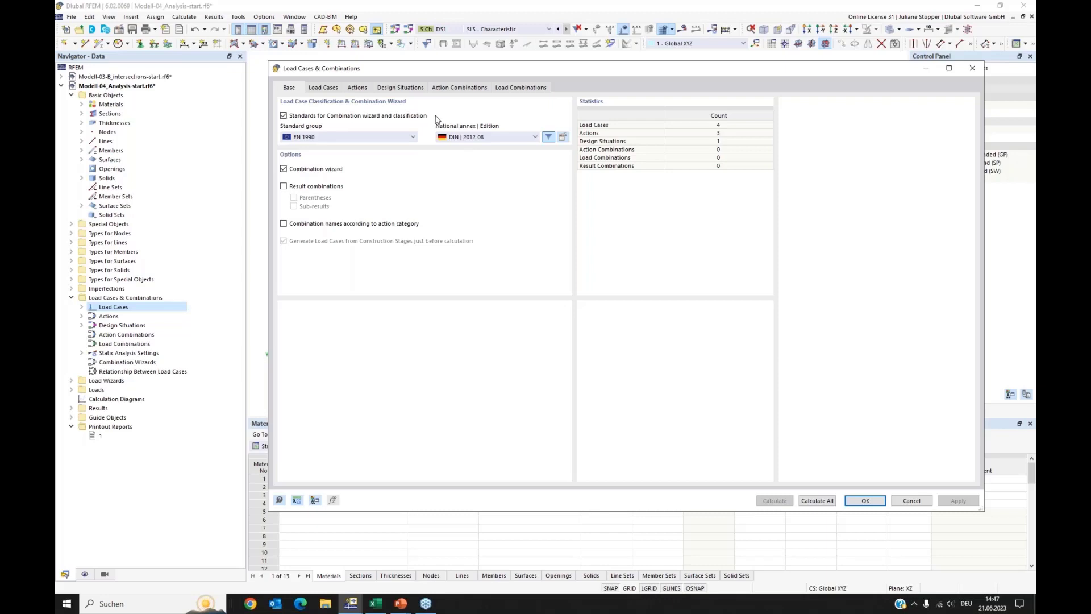
{"action": "left_click", "coordinate": [407, 90]}
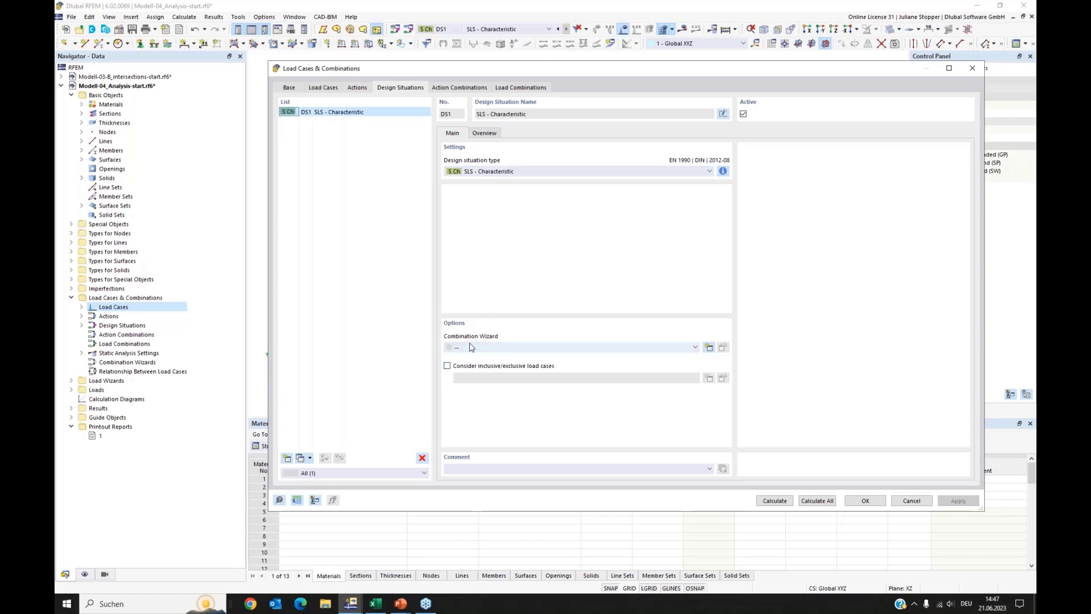
{"action": "left_click", "coordinate": [710, 347]}
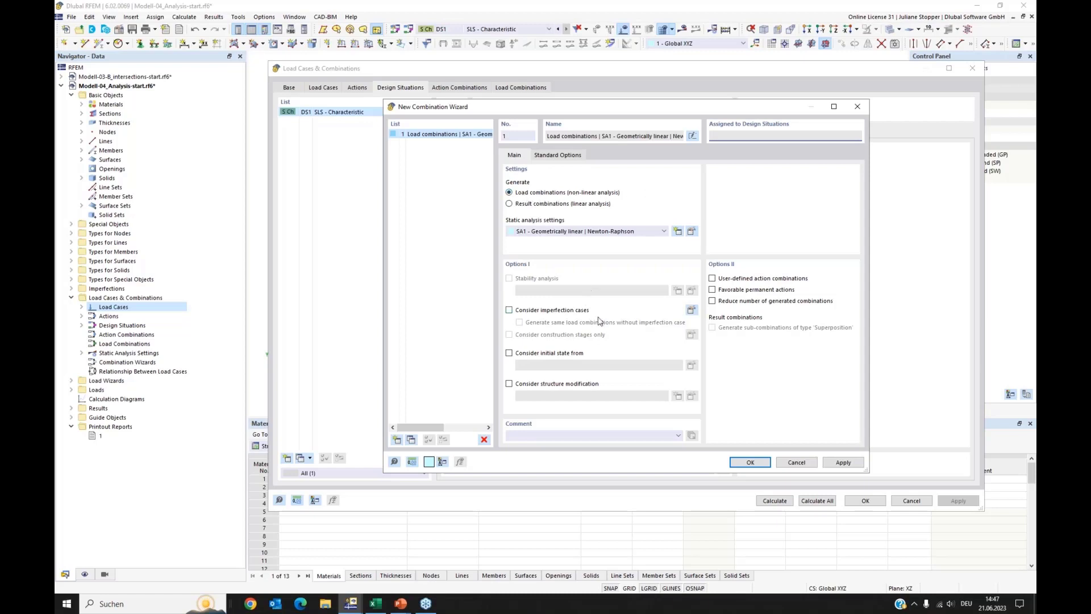
{"action": "left_click", "coordinate": [749, 462]}
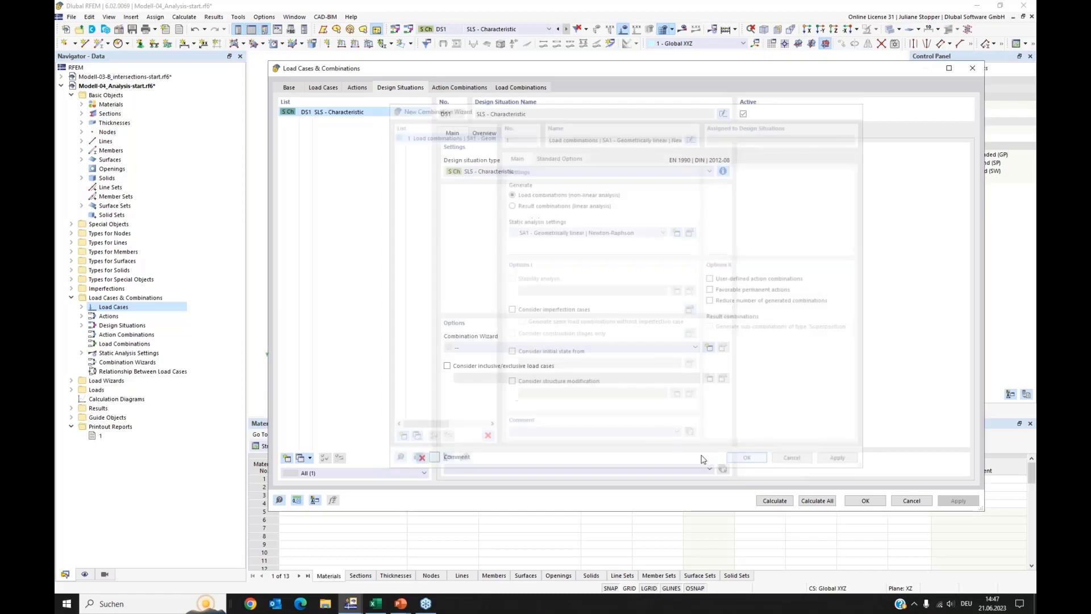
Add a new load combination and assign the Self-weight Soil and Self-weight Structure load cases to it with factor 1.00
{"action": "left_click", "coordinate": [448, 87]}
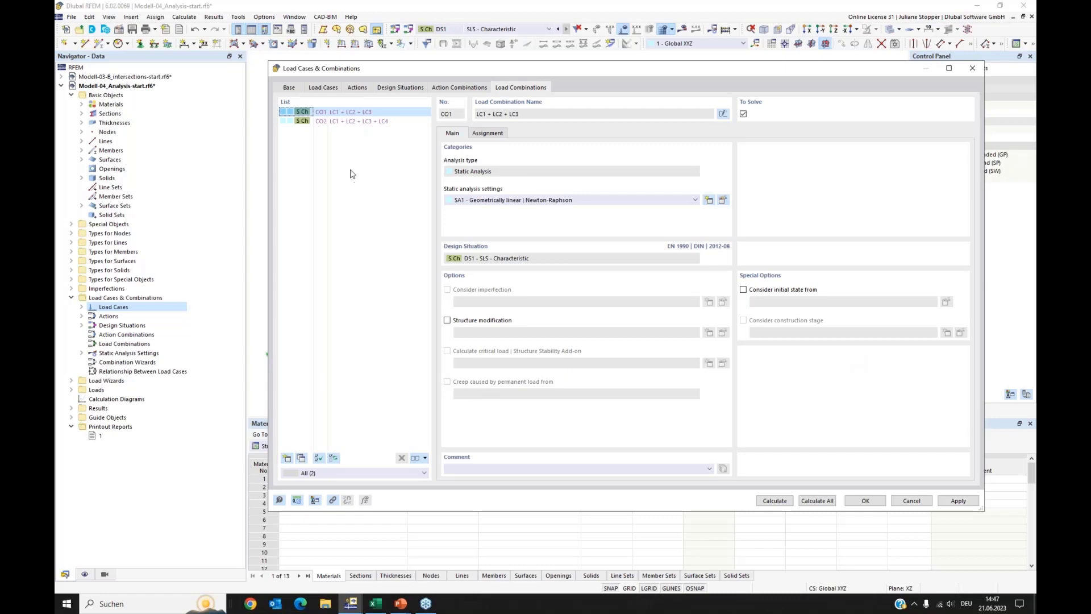
{"action": "left_click", "coordinate": [287, 459]}
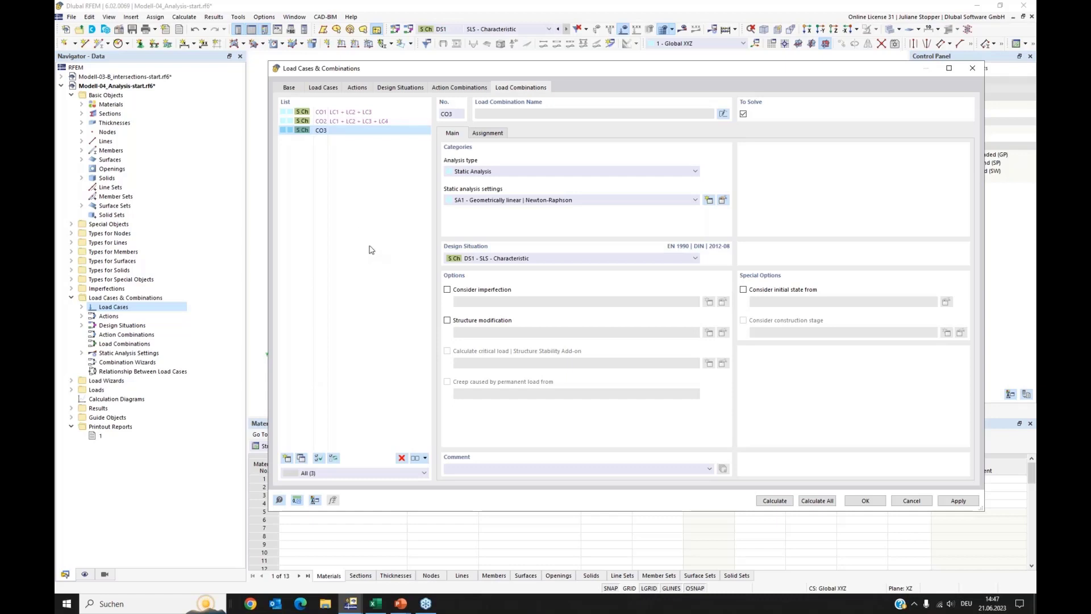
{"action": "left_click", "coordinate": [492, 134]}
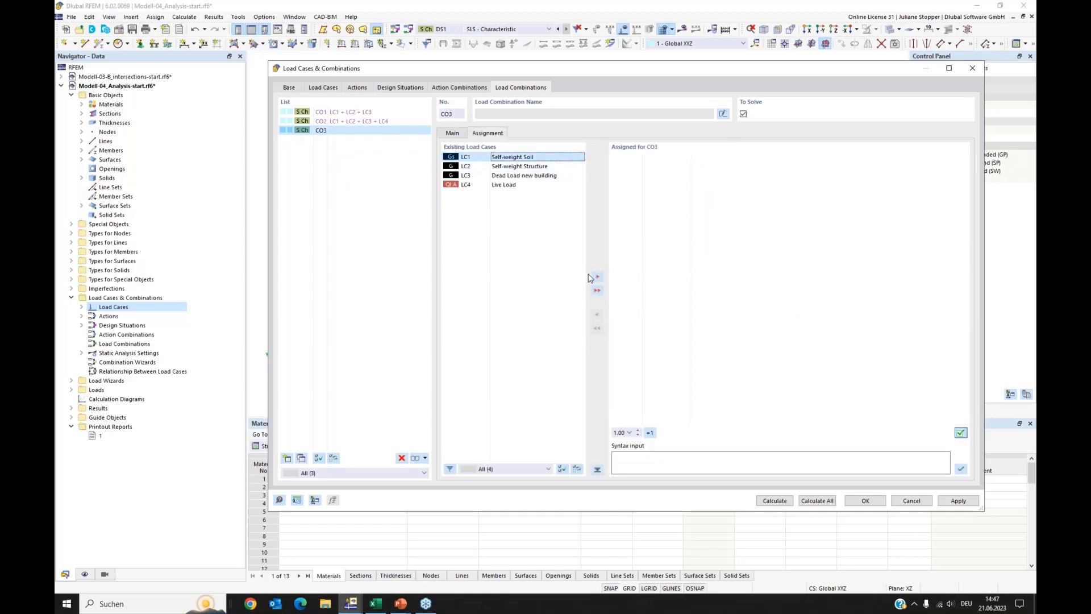
{"action": "left_click", "coordinate": [597, 277]}
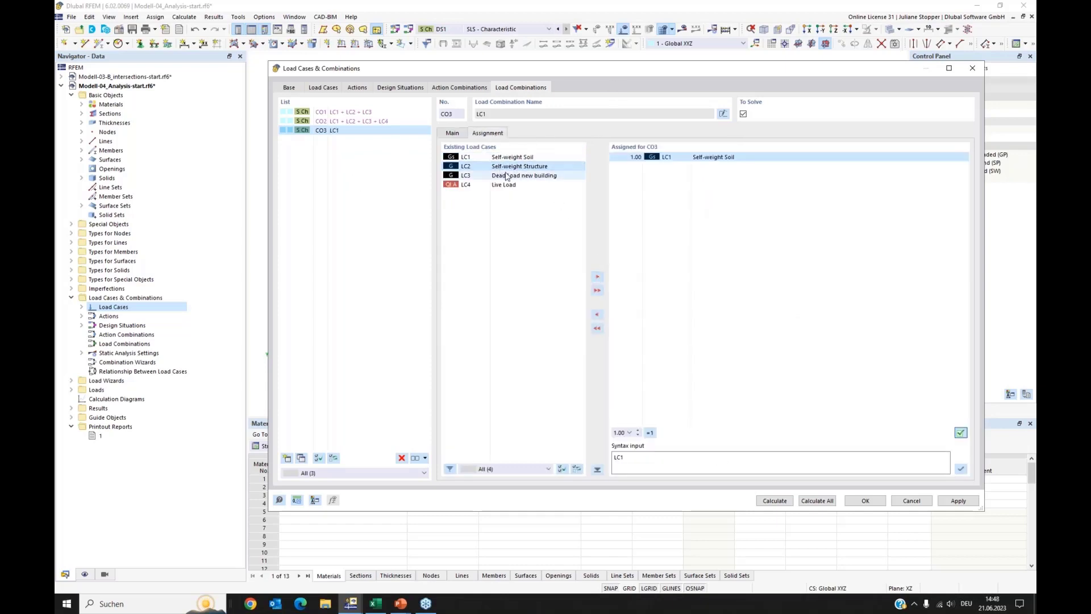
{"action": "left_click", "coordinate": [598, 277]}
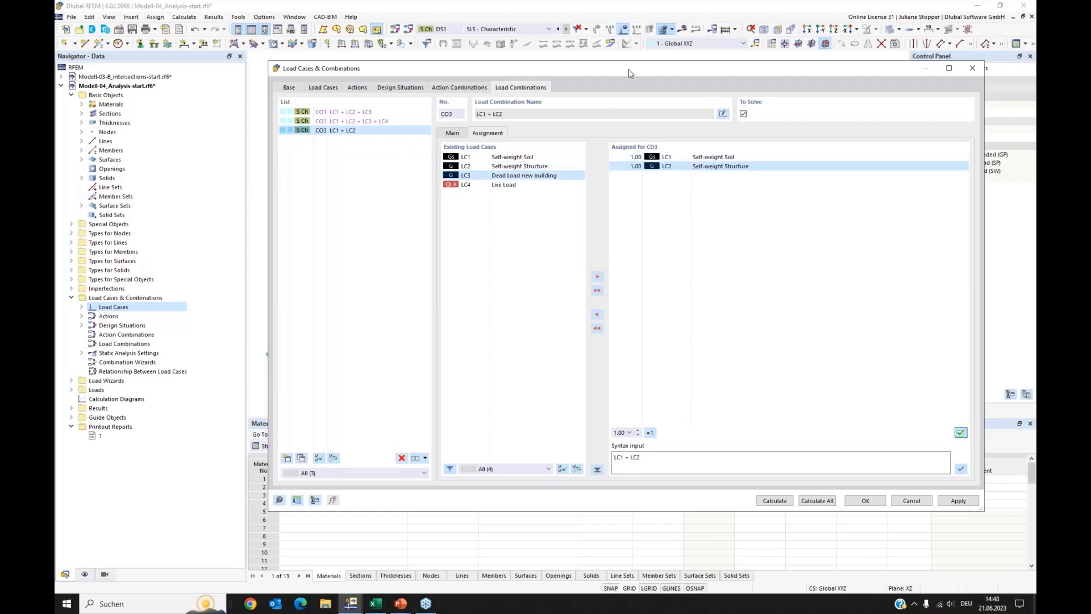
Move the load combinations dialog clear of the model's upper part and enable structure modification for the LC1 + LC2 combination
{"action": "left_click_drag", "start_coordinate": [629, 73], "coordinate": [646, 290]}
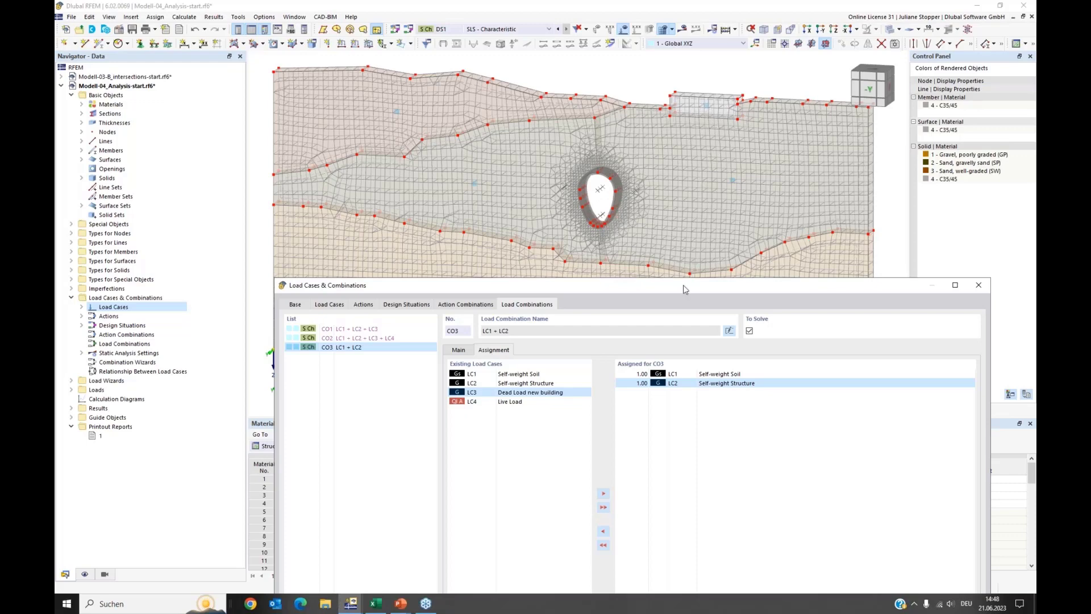
{"action": "left_click_drag", "start_coordinate": [686, 289], "coordinate": [693, 201]}
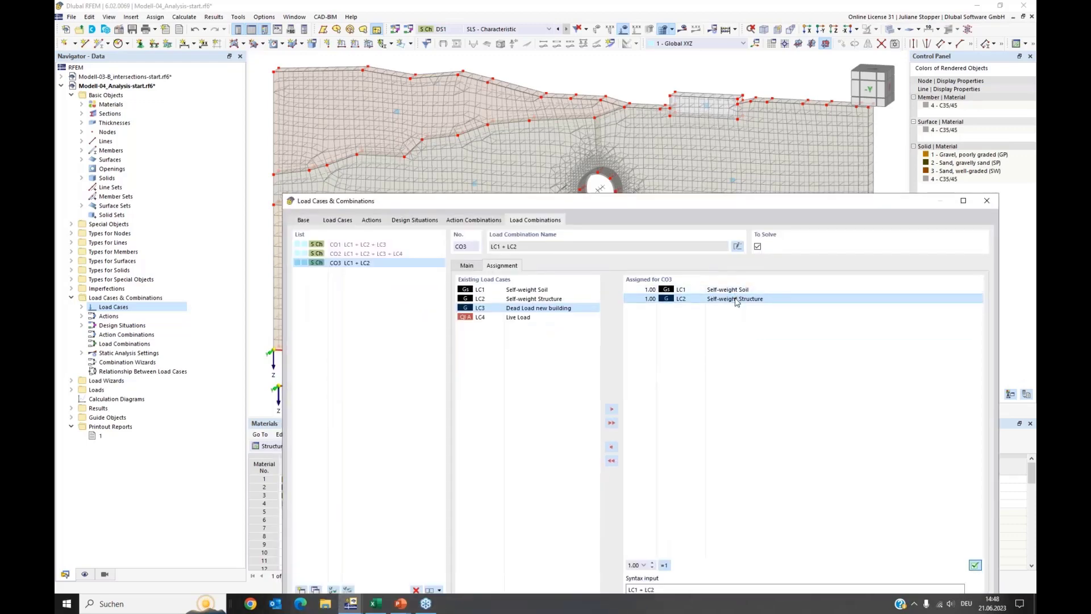
{"action": "left_click", "coordinate": [466, 265]}
{"action": "left_click_drag", "start_coordinate": [608, 200], "coordinate": [617, 161]}
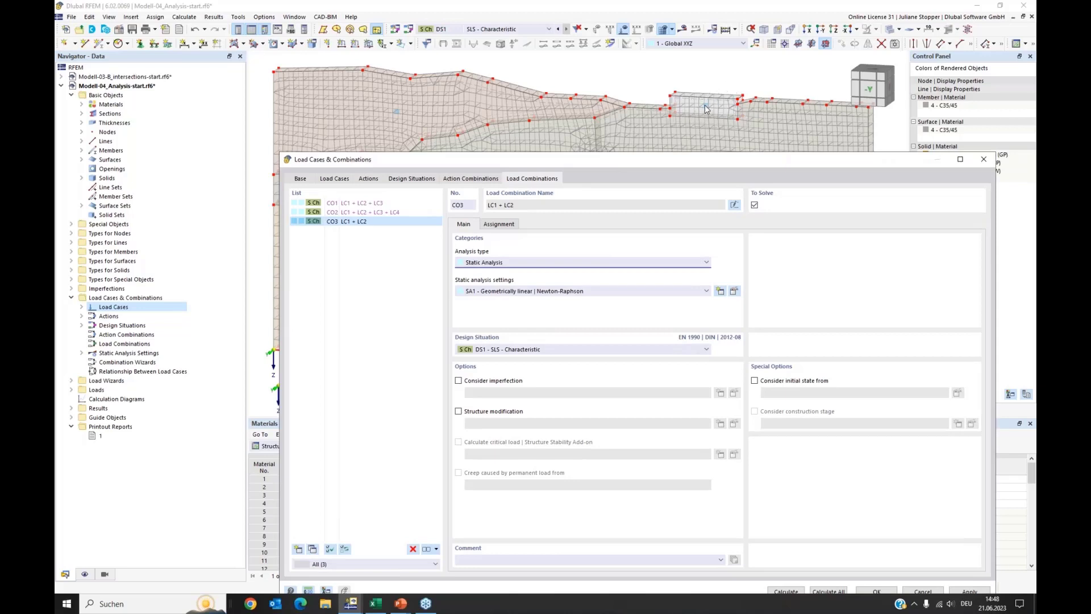
{"action": "left_click", "coordinate": [503, 226]}
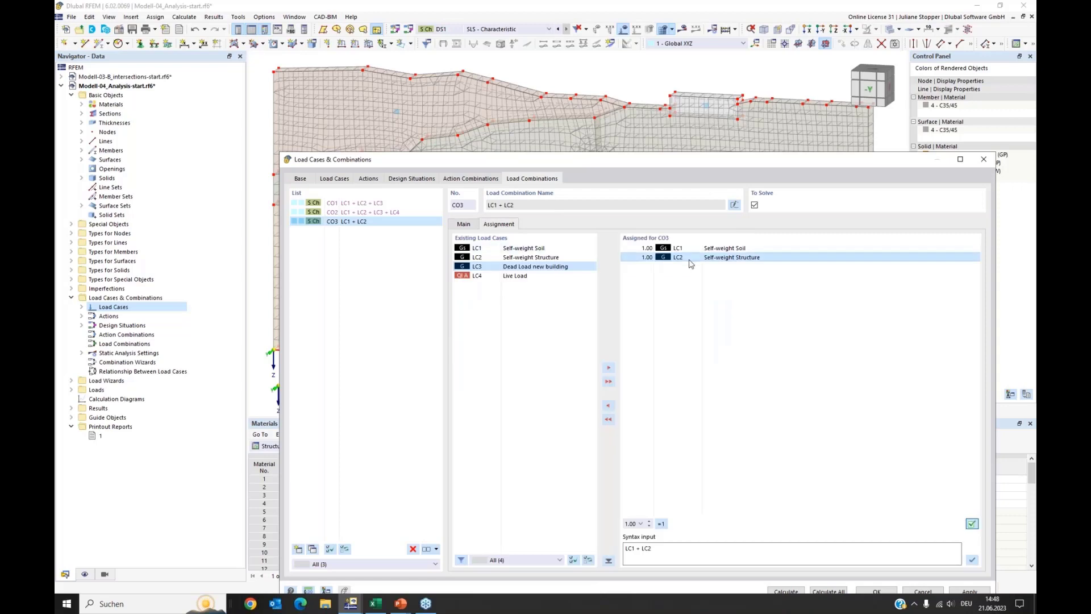
{"action": "left_click", "coordinate": [463, 225]}
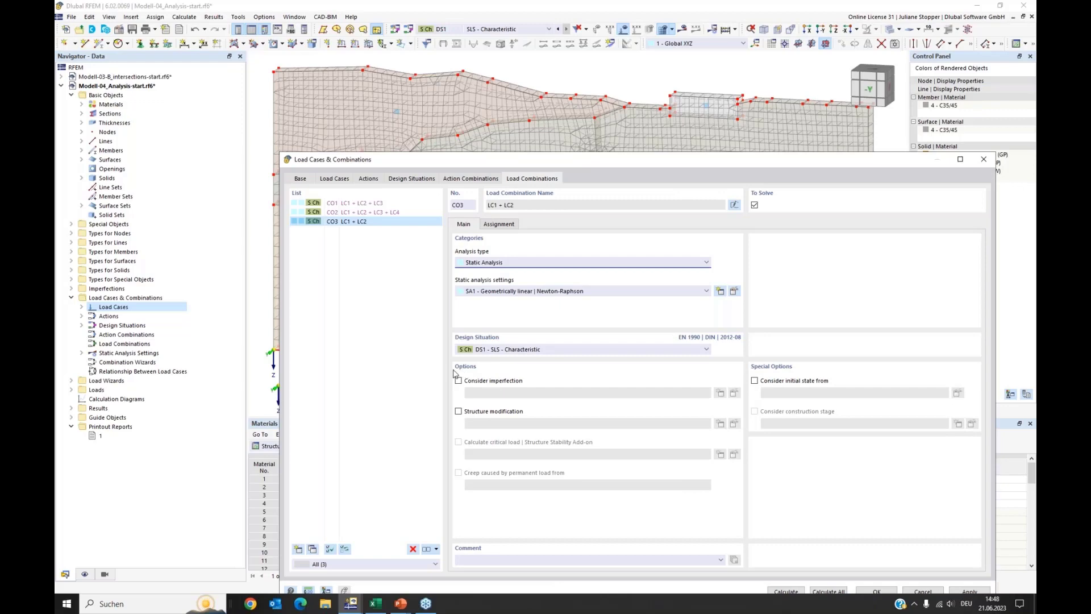
{"action": "left_click", "coordinate": [458, 411]}
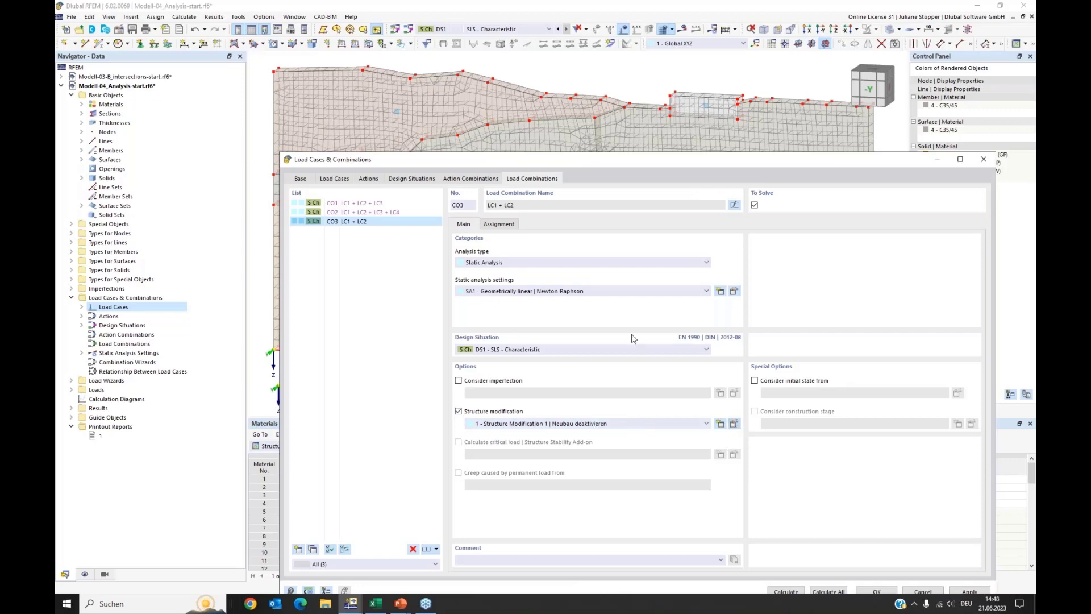
Open the assigned structure modification for editing and set its comment to Deactivation of the new building
{"action": "left_click_drag", "start_coordinate": [568, 191], "coordinate": [567, 137]}
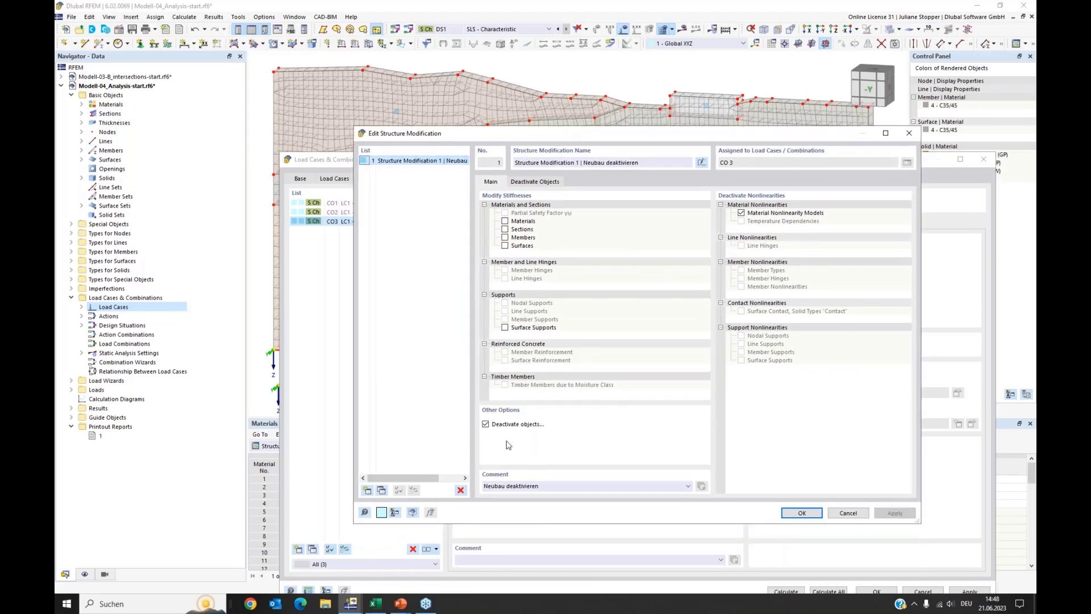
{"action": "left_click", "coordinate": [547, 486]}
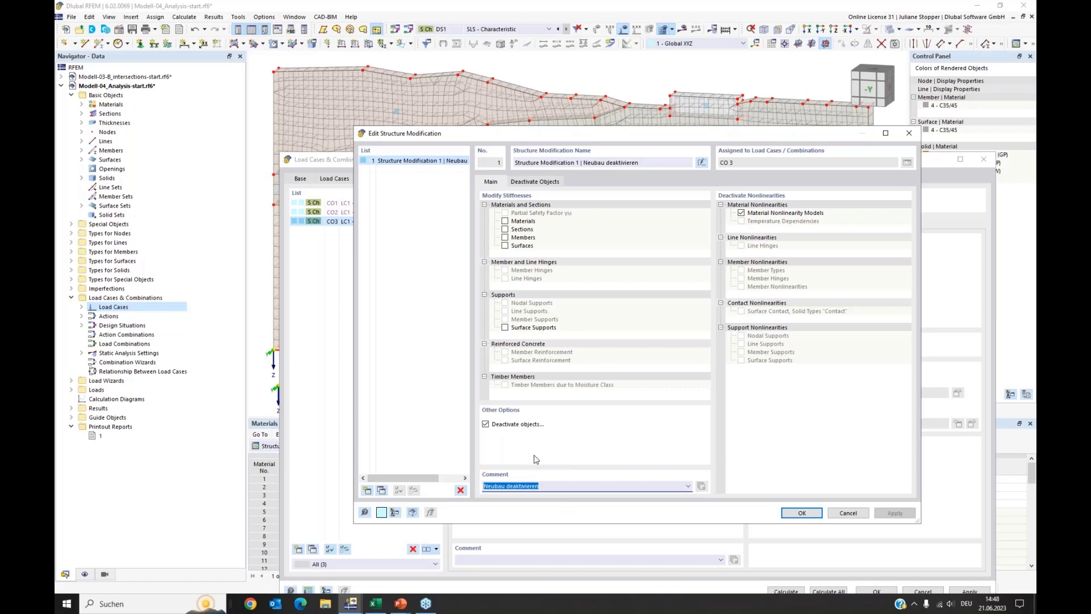
{"action": "type", "text": "ding"}
Keep object deactivation enabled, check that solid 6 in selection OS3 - Volumenkörper Neubau is the deactivated solid, and accept the structure modification
{"action": "left_click", "coordinate": [486, 425]}
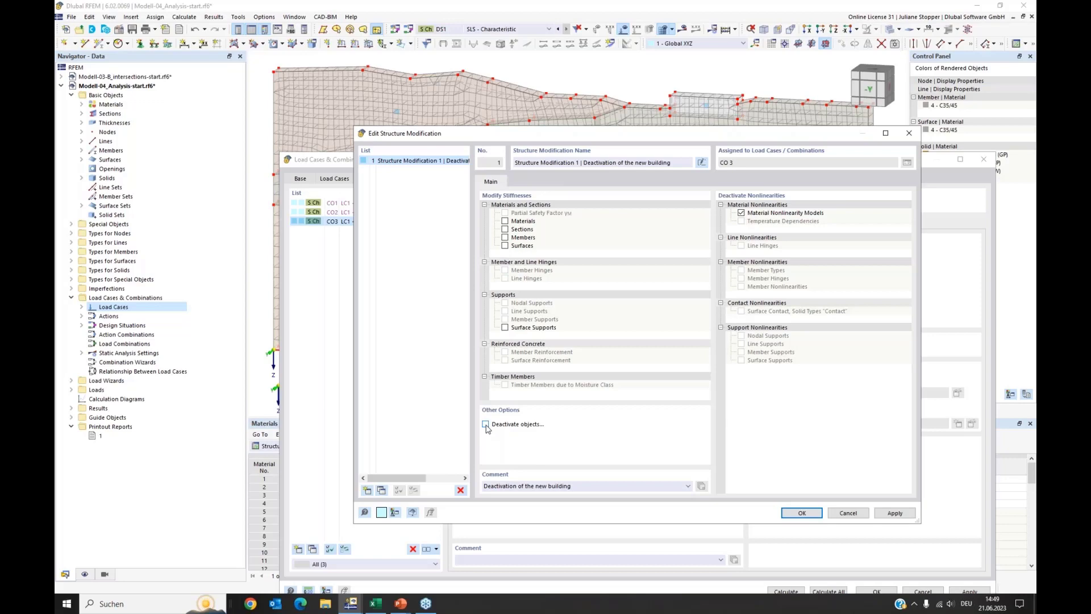
{"action": "left_click", "coordinate": [486, 424]}
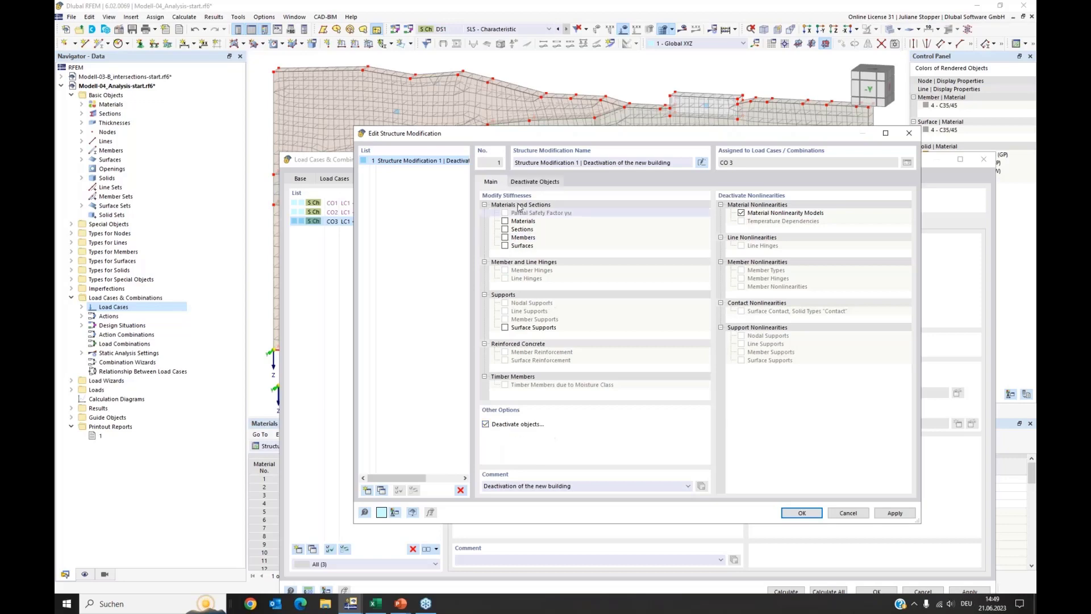
{"action": "left_click", "coordinate": [535, 182]}
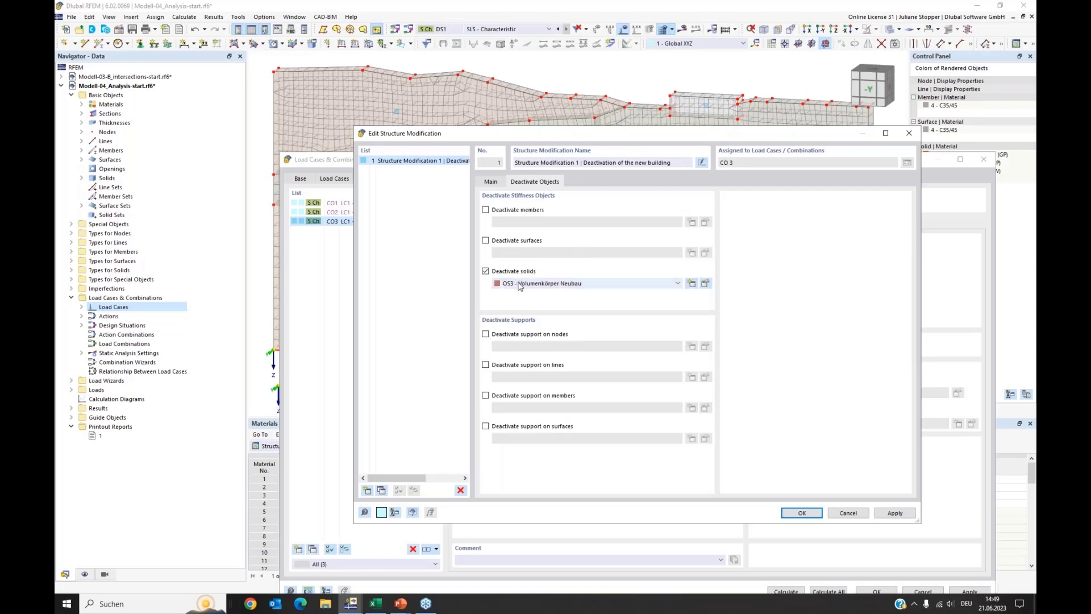
{"action": "left_click", "coordinate": [705, 283]}
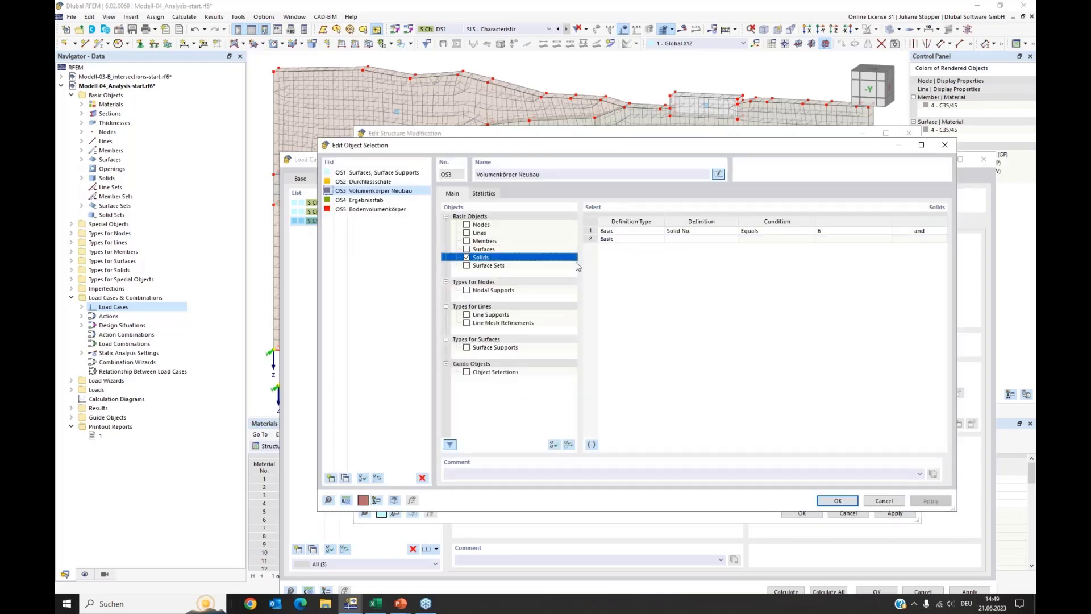
{"action": "left_click", "coordinate": [852, 231]}
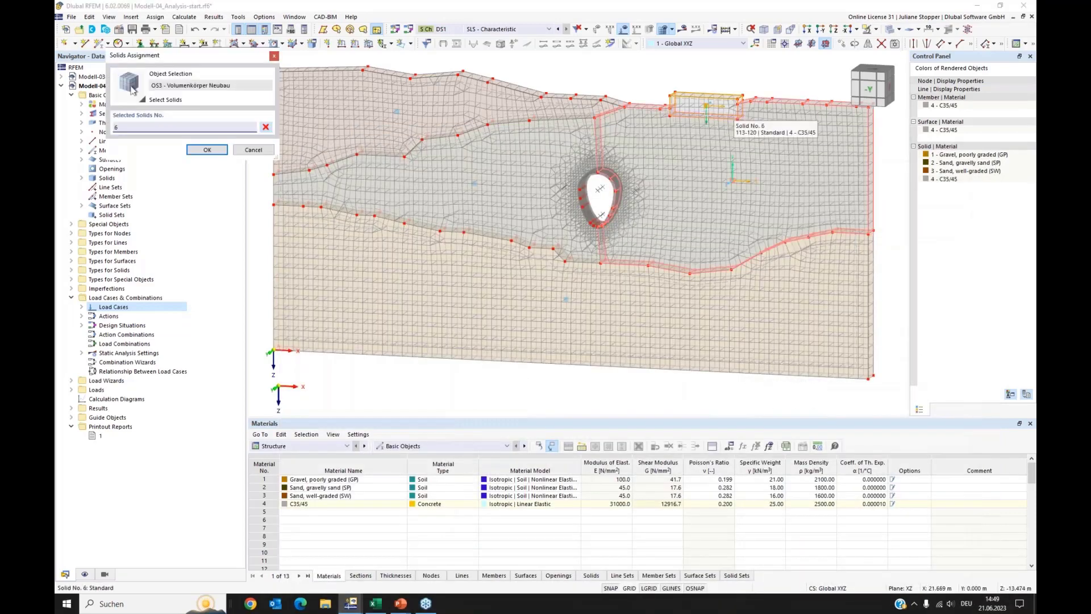
{"action": "left_click", "coordinate": [207, 150]}
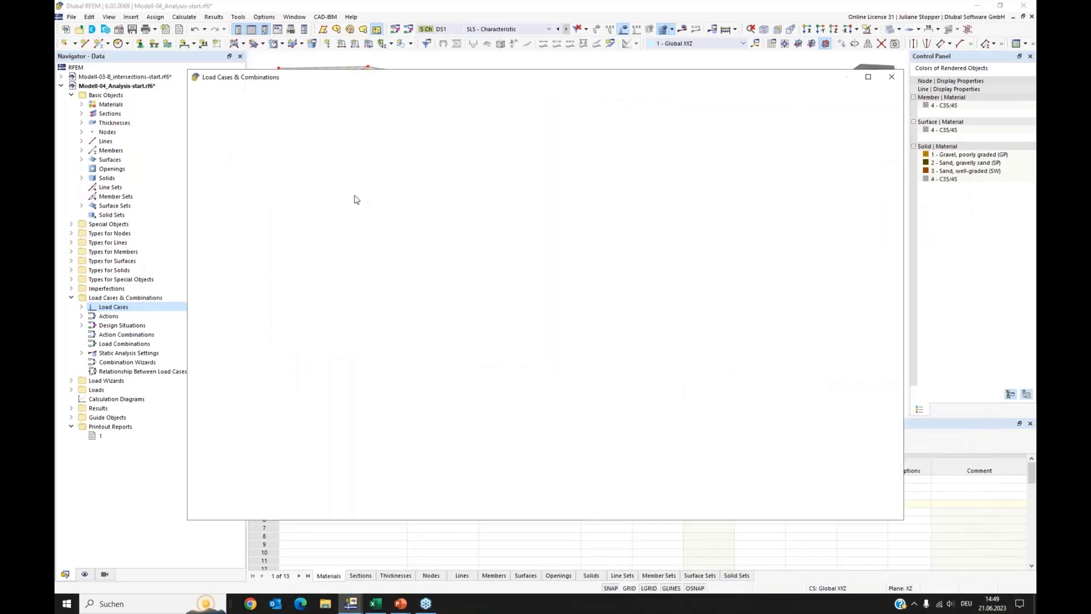
{"action": "left_click", "coordinate": [731, 476]}
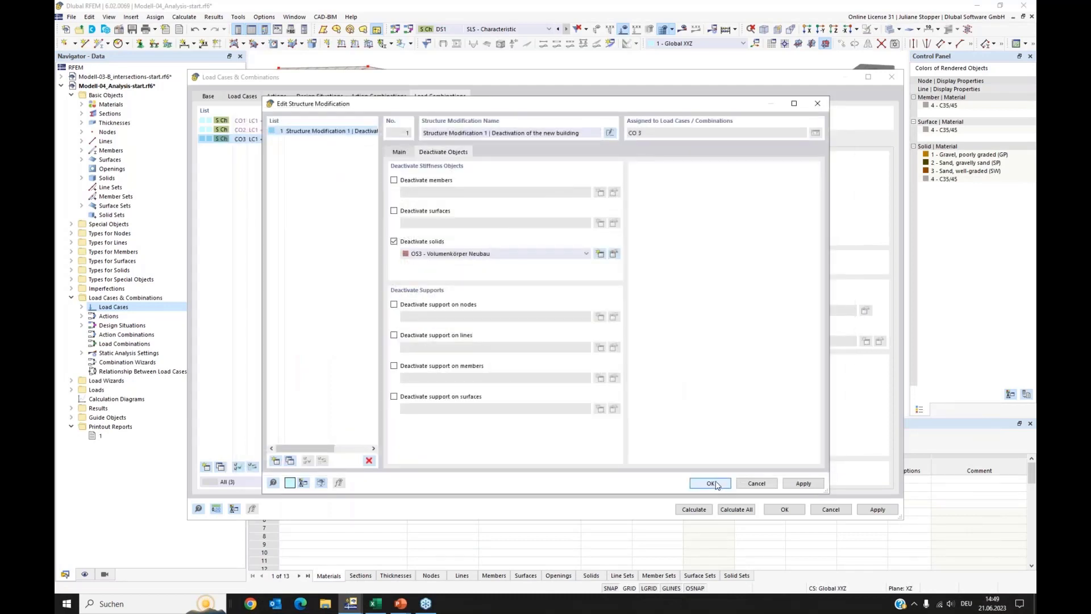
{"action": "left_click", "coordinate": [713, 483]}
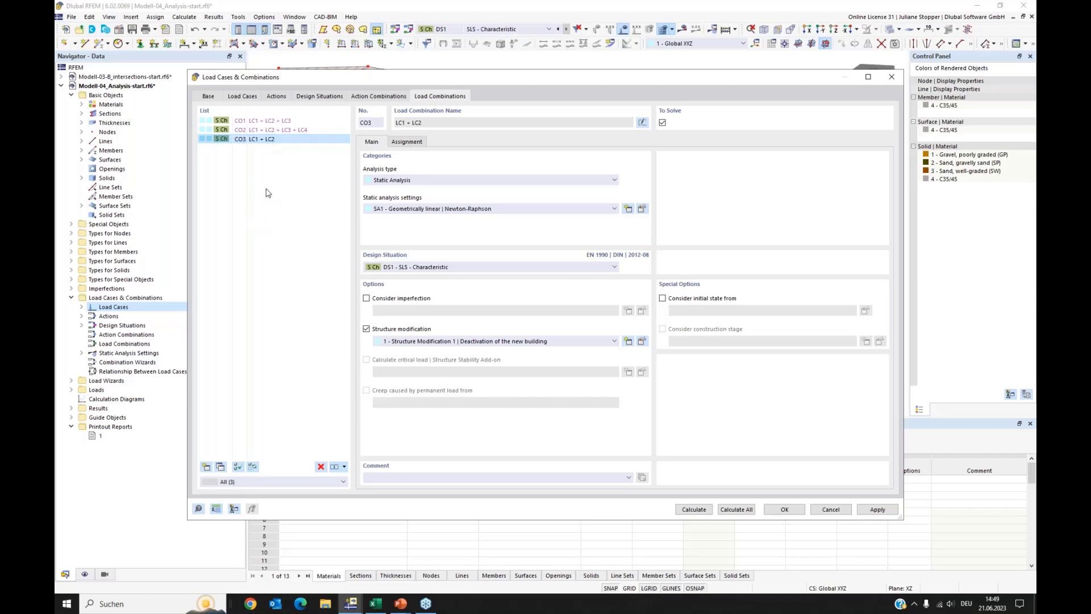
Duplicate load combination CO3 (LC1 + LC2) and move the load combinations dialog lower so the model's upper part stays in view
{"action": "left_click", "coordinate": [220, 467]}
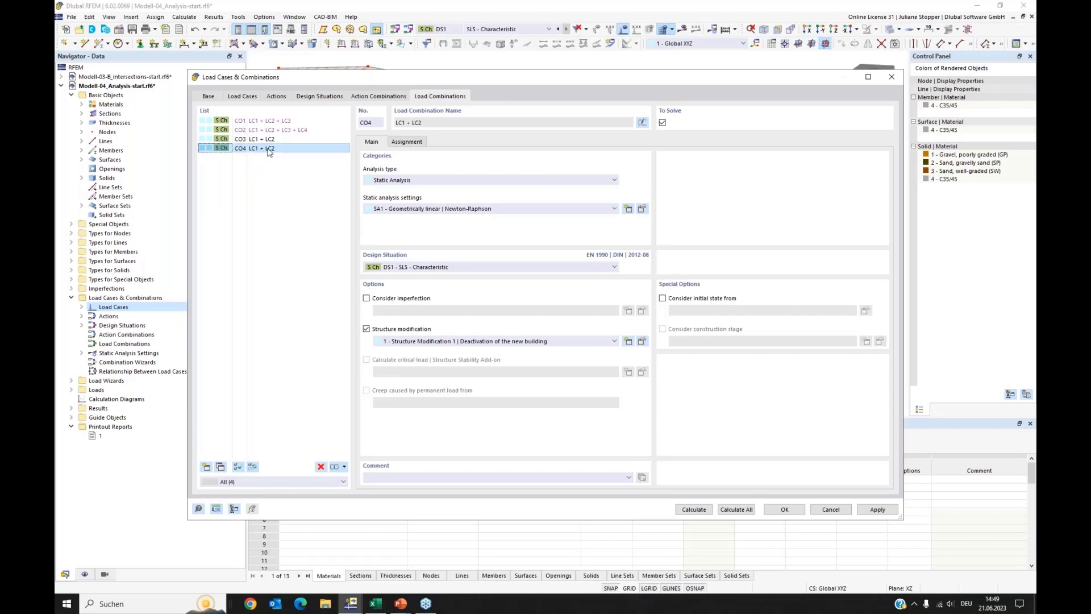
{"action": "left_click_drag", "start_coordinate": [352, 78], "coordinate": [390, 266]}
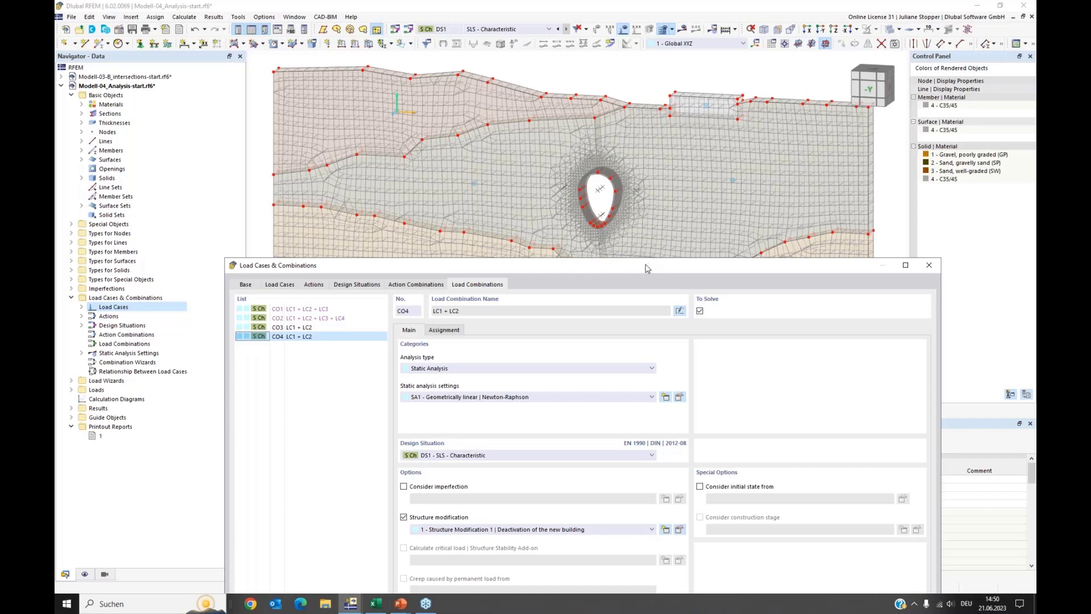
{"action": "left_click_drag", "start_coordinate": [646, 268], "coordinate": [654, 172]}
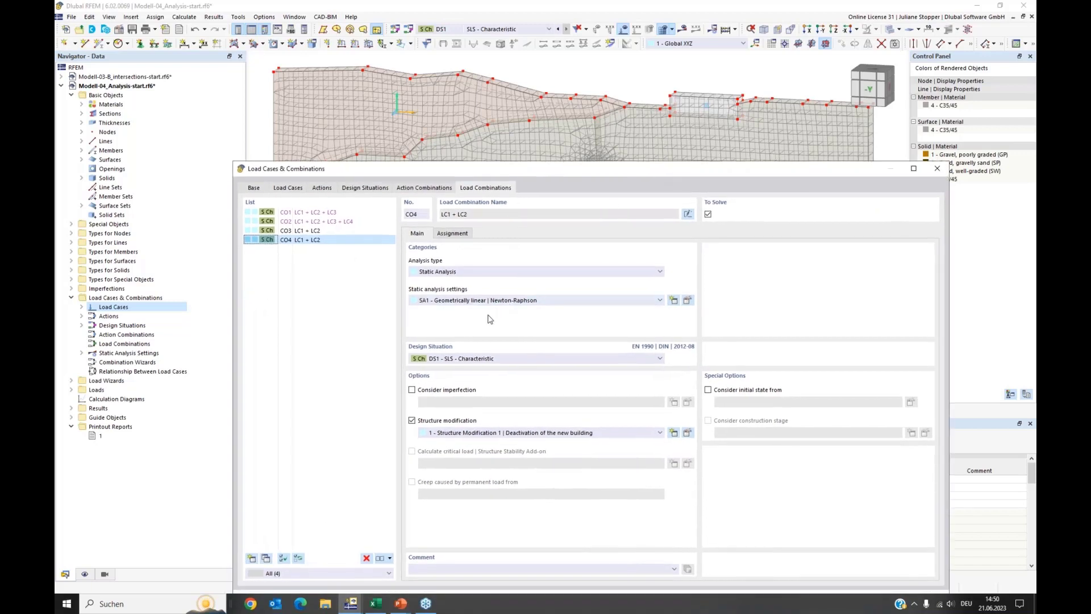
Copy the SA1 static analysis settings, name the copy SA1 for undeformed structure, and enable equilibrium for undeformed structure
{"action": "left_click", "coordinate": [687, 300]}
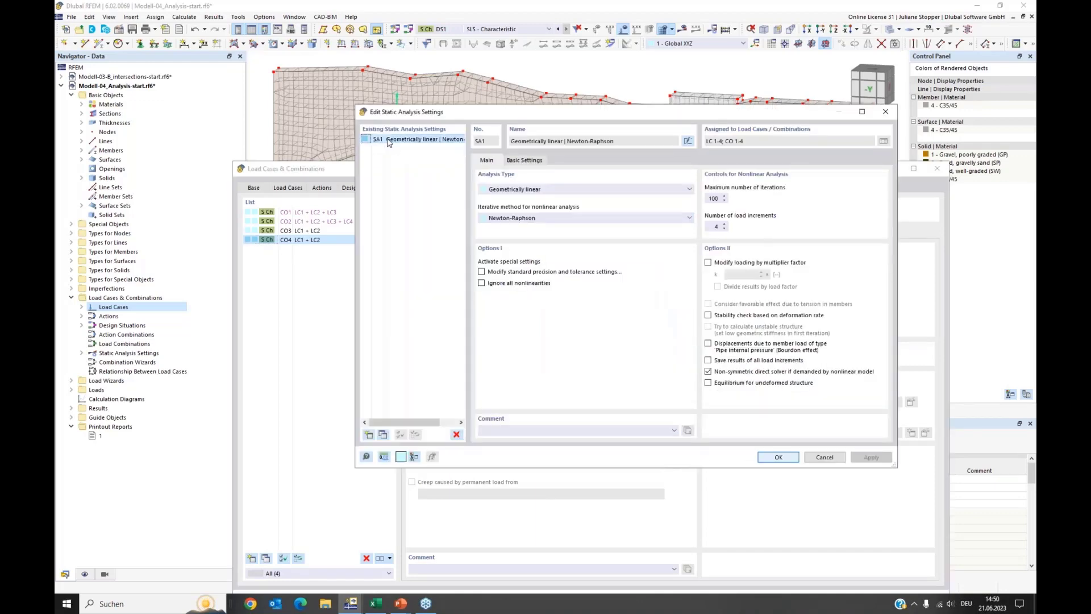
{"action": "left_click", "coordinate": [382, 435]}
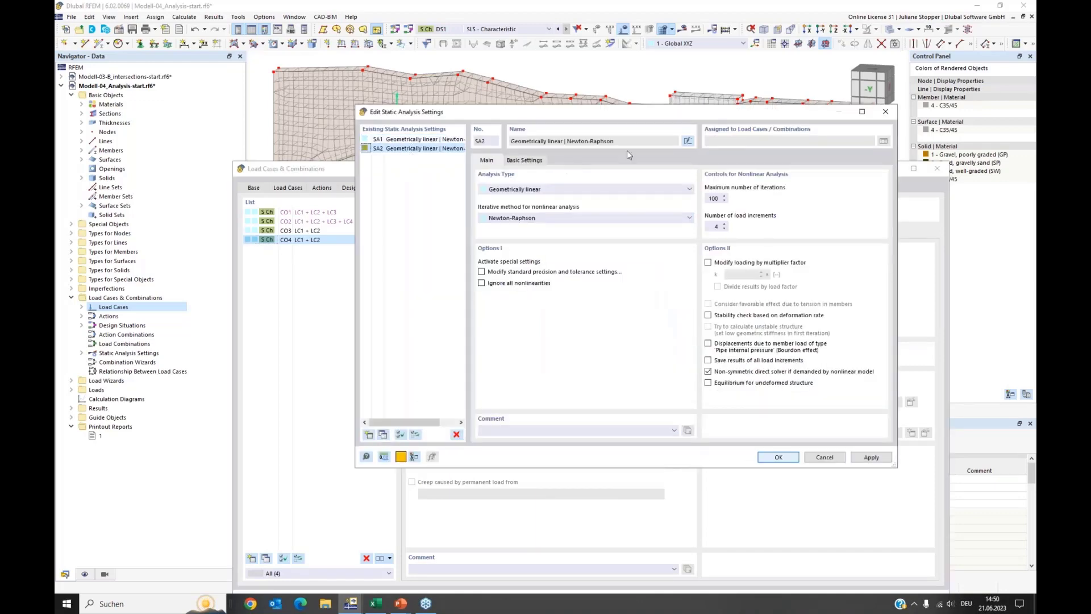
{"action": "left_click", "coordinate": [688, 140]}
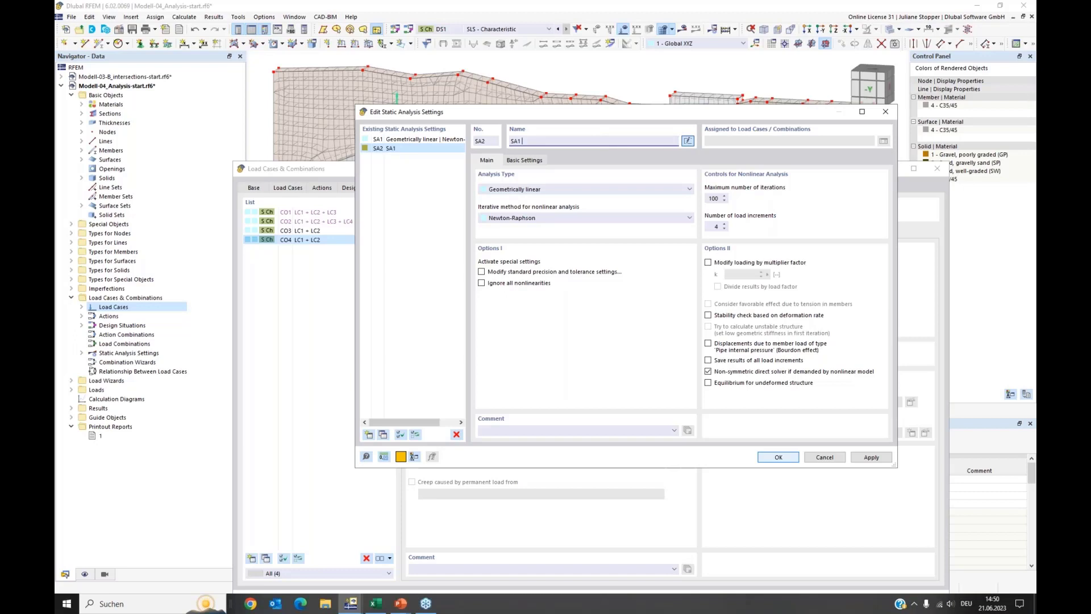
{"action": "type", "text": "SA1 for undeformed structure"}
{"action": "left_click", "coordinate": [709, 384]}
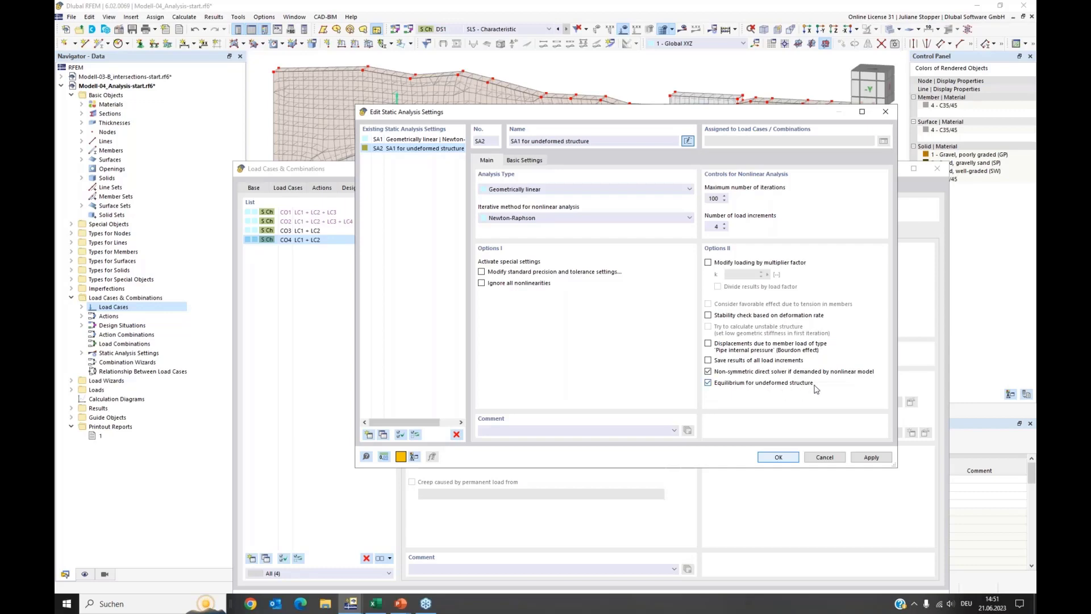
{"action": "left_click", "coordinate": [780, 455]}
Assign the static analysis settings SA2 - SA1 for undeformed structure to load combination CO4
{"action": "left_click", "coordinate": [488, 300]}
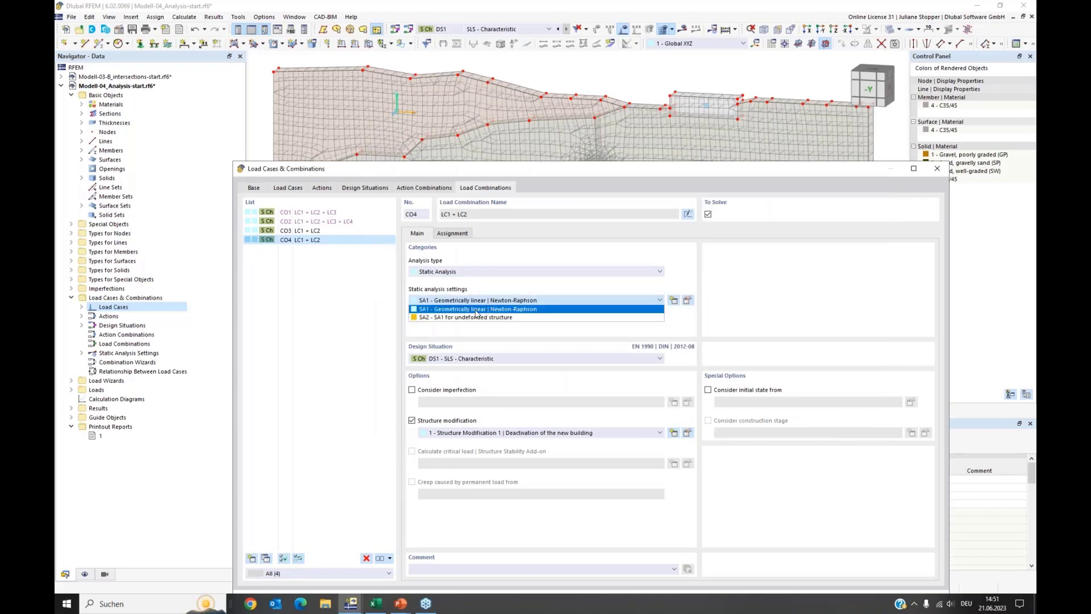
{"action": "left_click", "coordinate": [478, 318]}
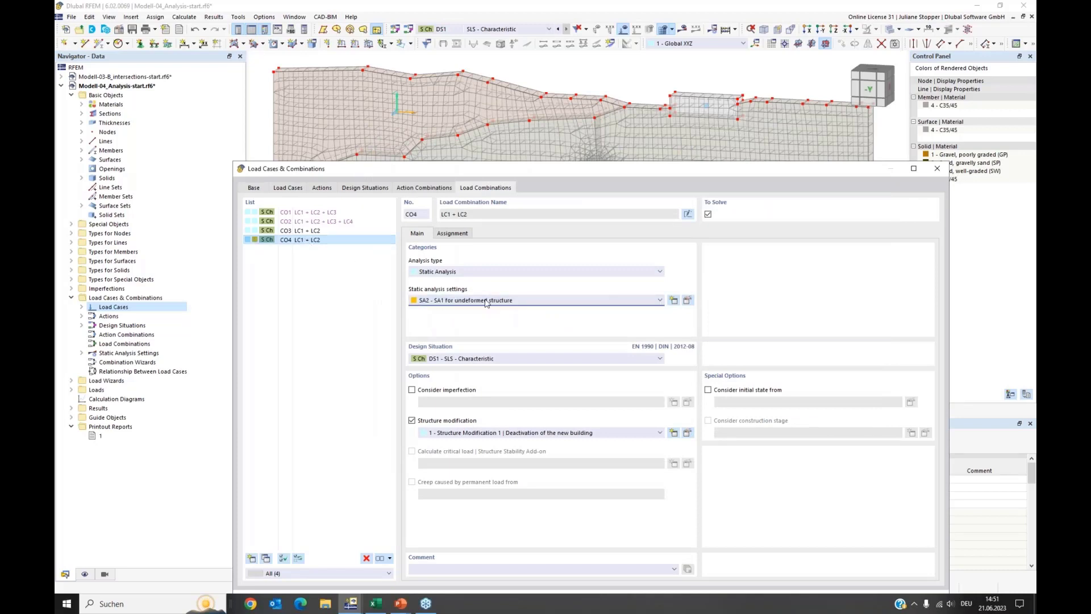
{"action": "left_click_drag", "start_coordinate": [499, 169], "coordinate": [498, 98]}
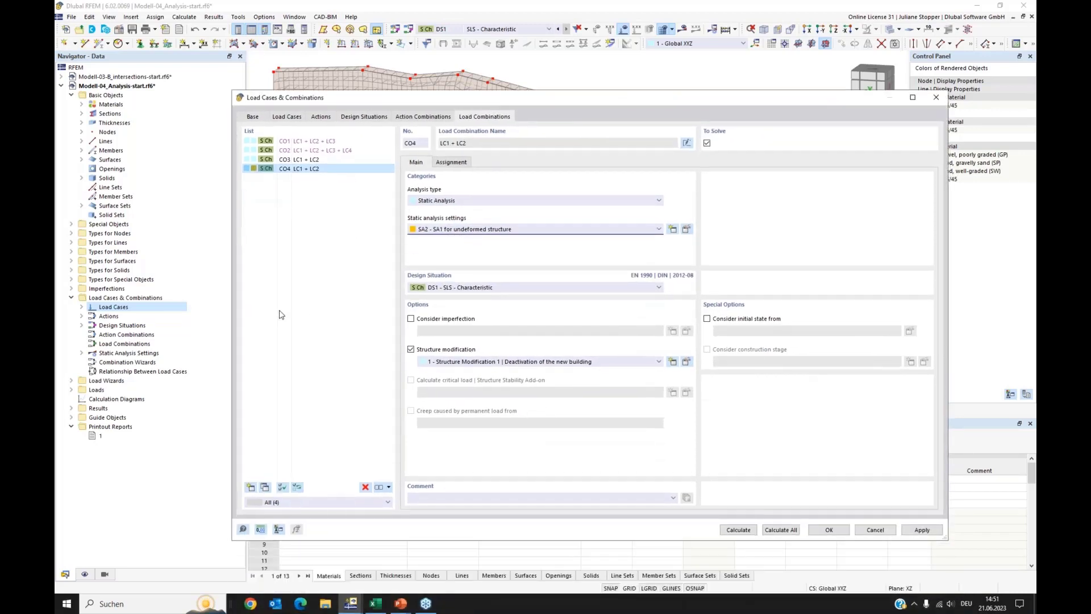
{"action": "left_click", "coordinate": [279, 315]}
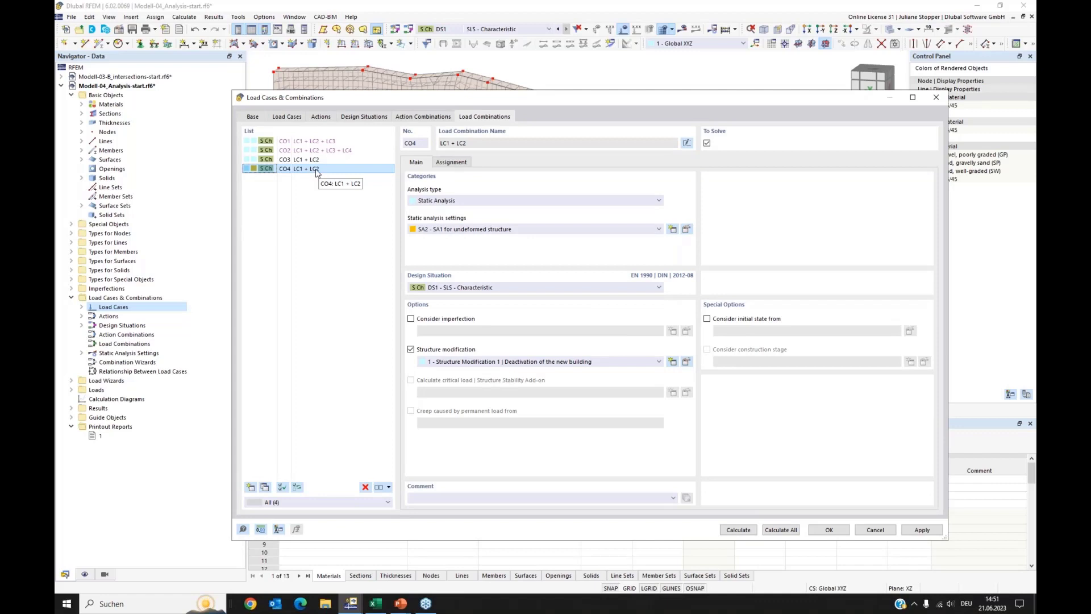
Make load combinations CO1 and CO2 consider the initial state from CO4 - LC1 + LC2, and accept the load combination settings
{"action": "left_click", "coordinate": [297, 143]}
{"action": "left_click", "coordinate": [299, 151], "text": "ctrl"}
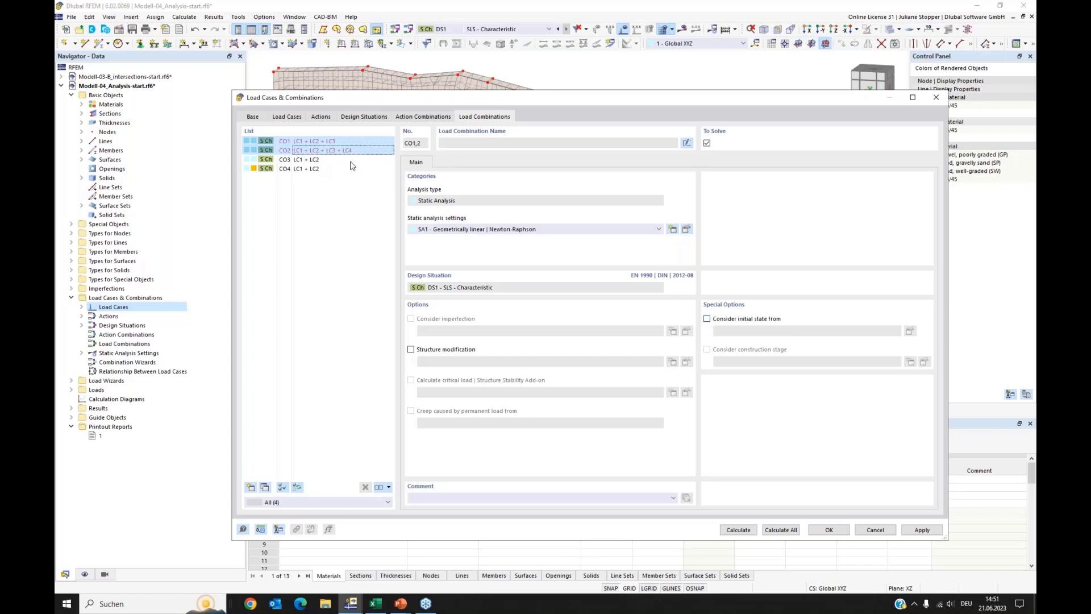
{"action": "left_click", "coordinate": [708, 319]}
{"action": "left_click", "coordinate": [841, 331]}
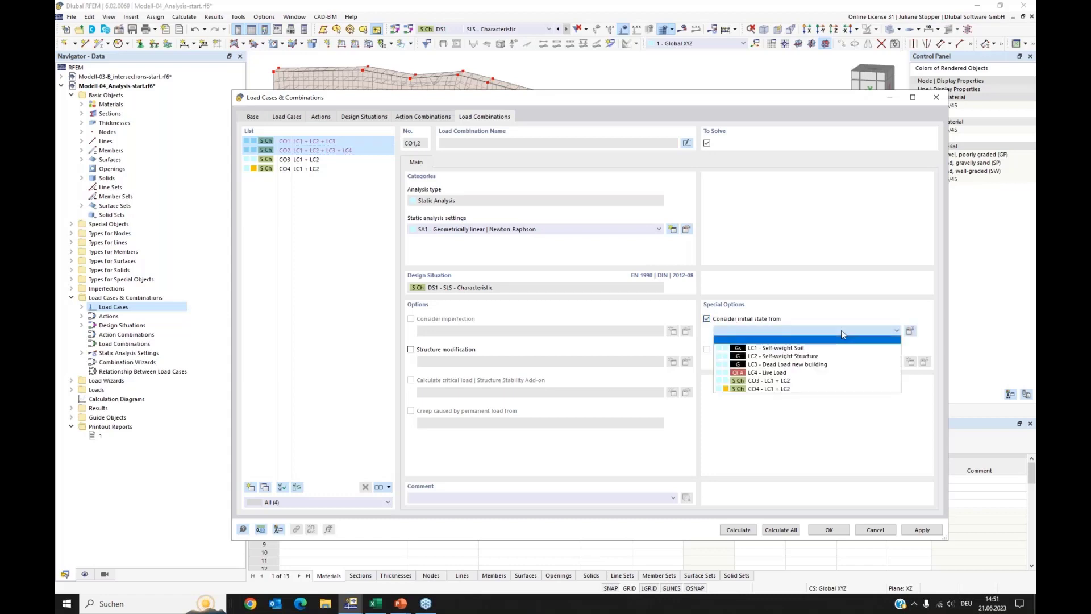
{"action": "left_click", "coordinate": [764, 390]}
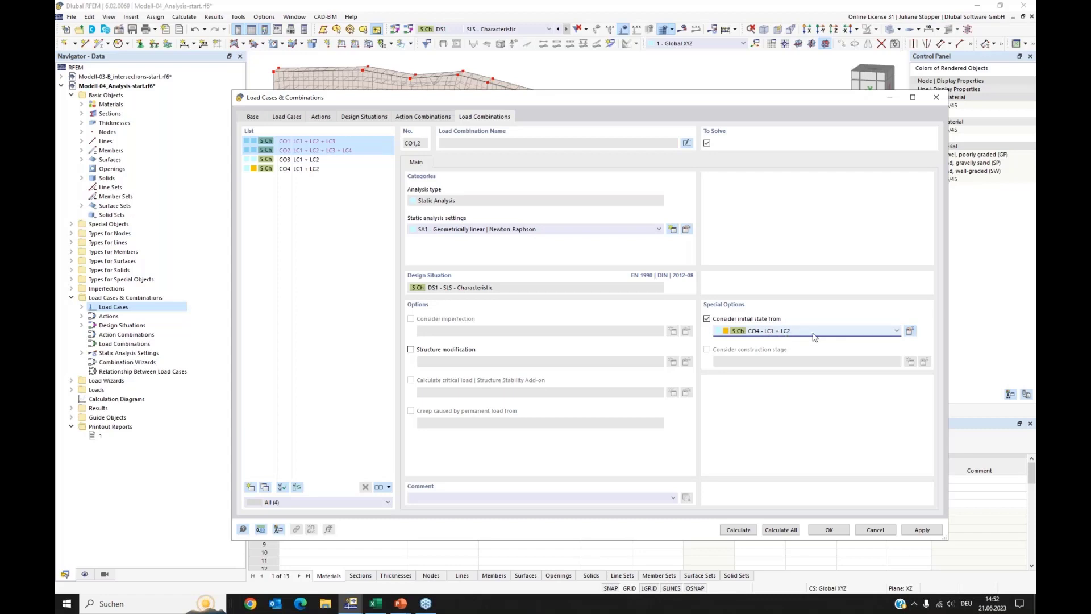
{"action": "left_click", "coordinate": [831, 531]}
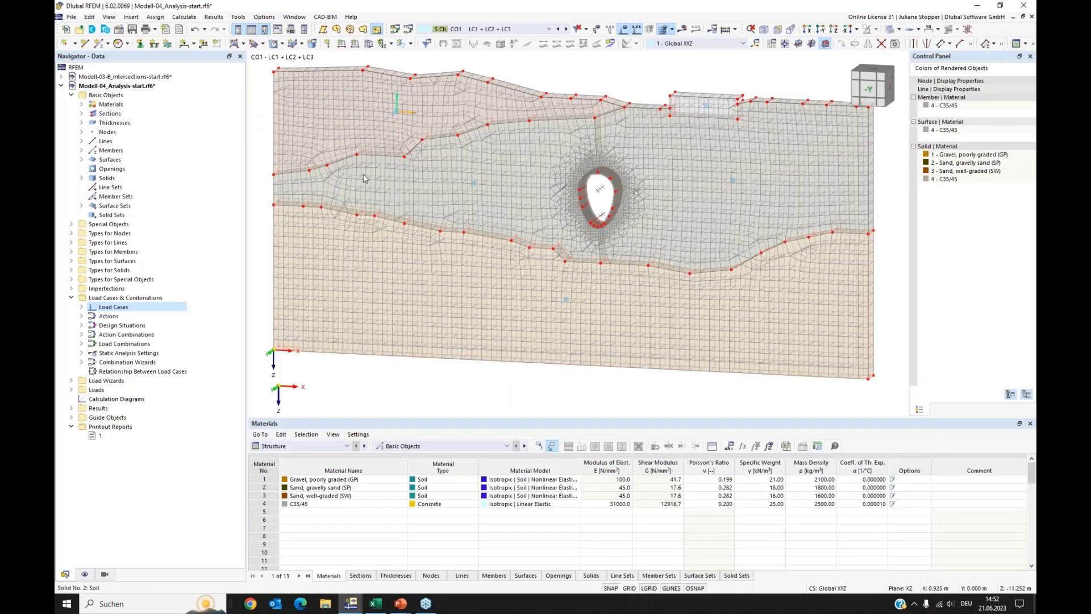
Add a uniform surface load of 100 kN/m² in global Z direction to surface 119 on the new building in load case LC3
{"action": "scroll", "coordinate": [353, 193], "scroll_direction": "down", "scroll_amount": 2}
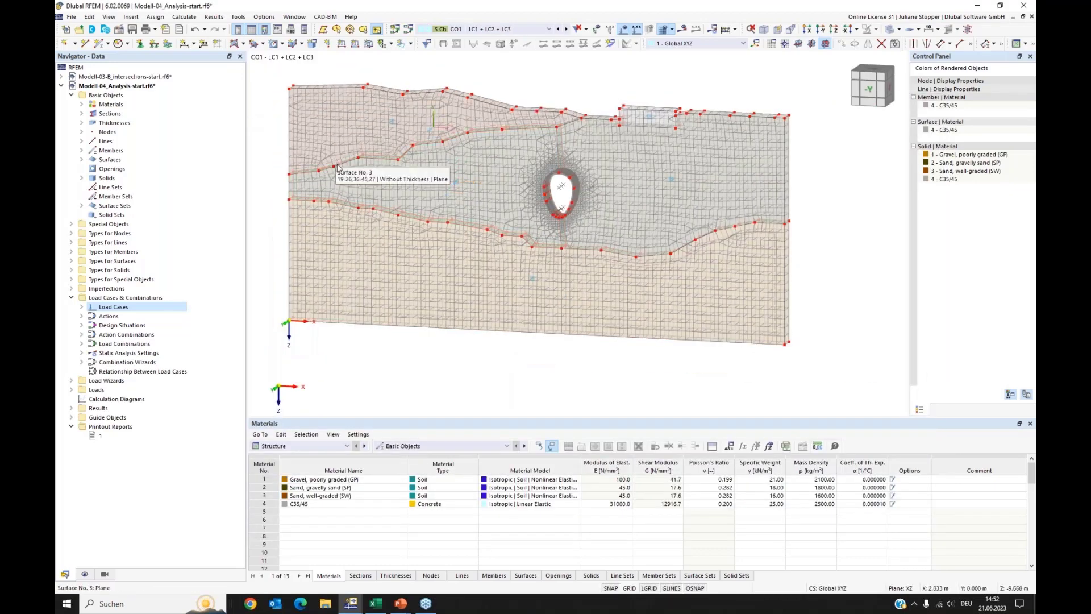
{"action": "left_click", "coordinate": [71, 390]}
{"action": "left_click", "coordinate": [81, 417]}
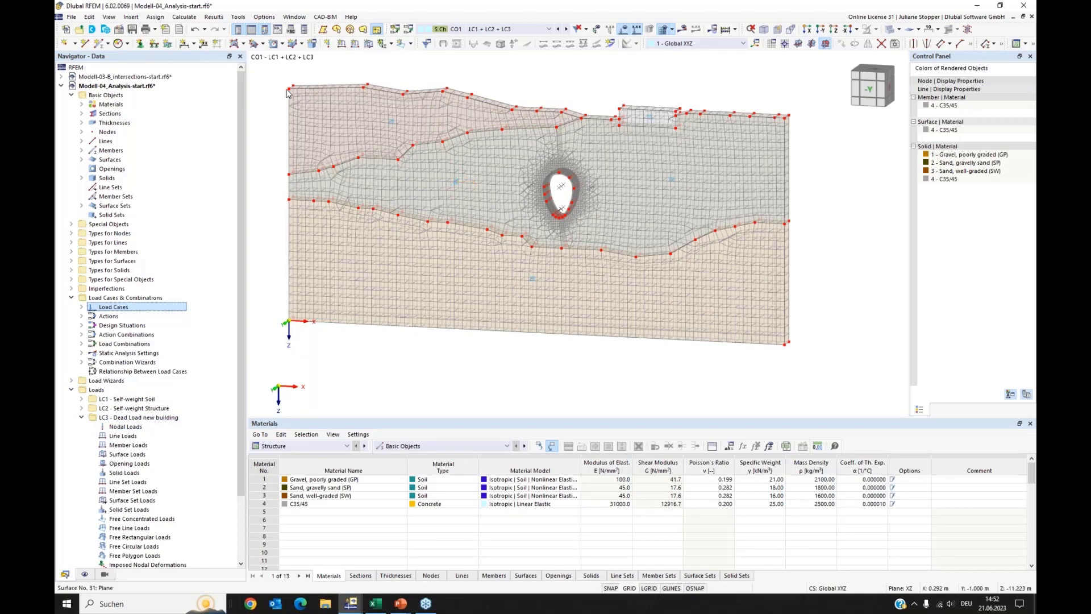
{"action": "left_click", "coordinate": [368, 45]}
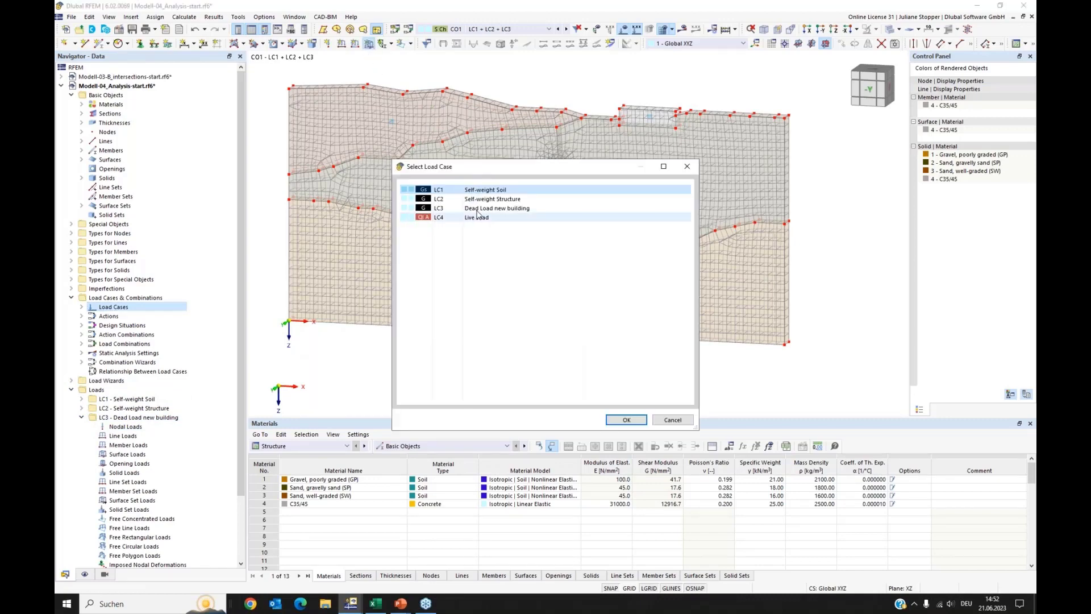
{"action": "left_click", "coordinate": [496, 209]}
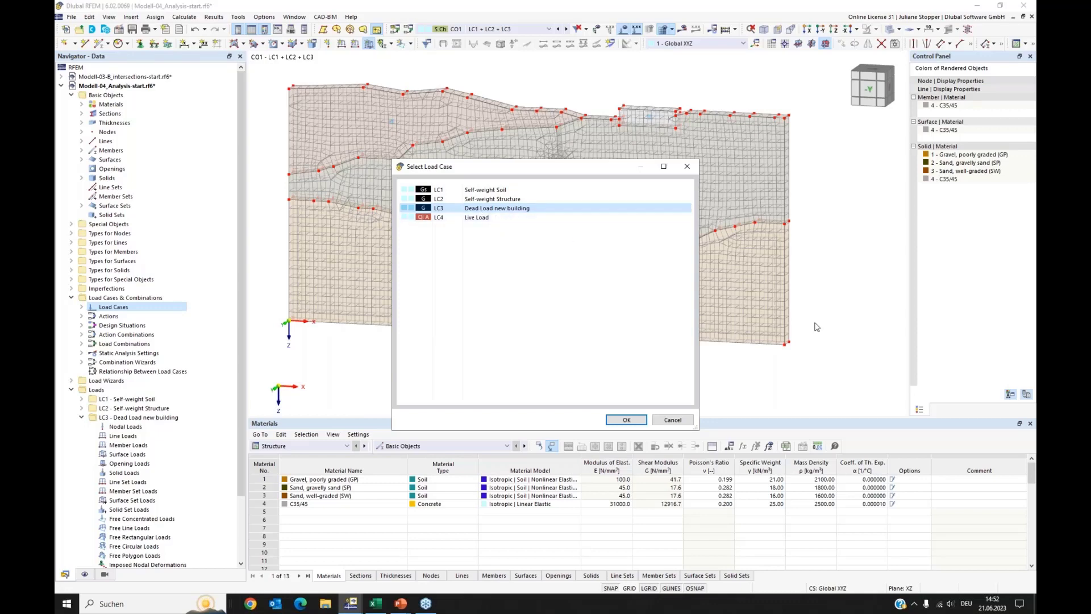
{"action": "left_click", "coordinate": [626, 419]}
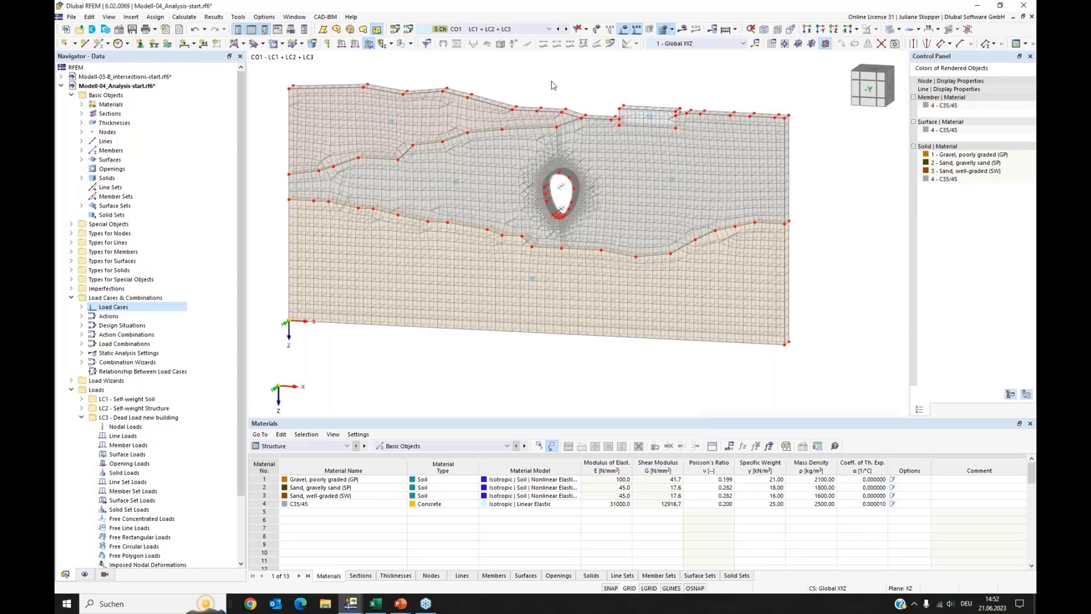
{"action": "left_click", "coordinate": [813, 131]}
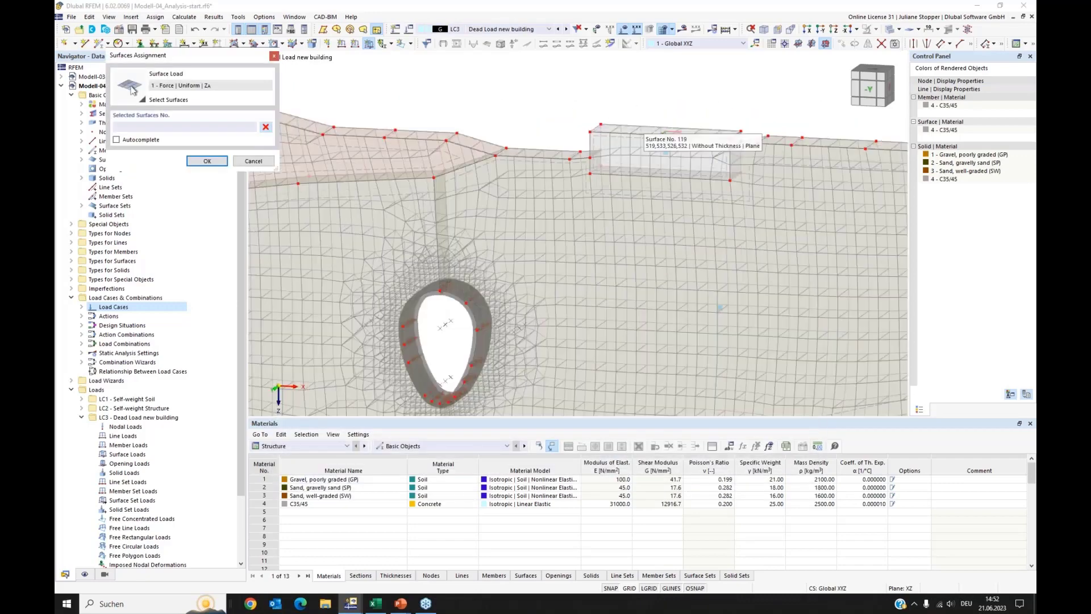
{"action": "left_click", "coordinate": [659, 151]}
{"action": "left_click", "coordinate": [206, 161]}
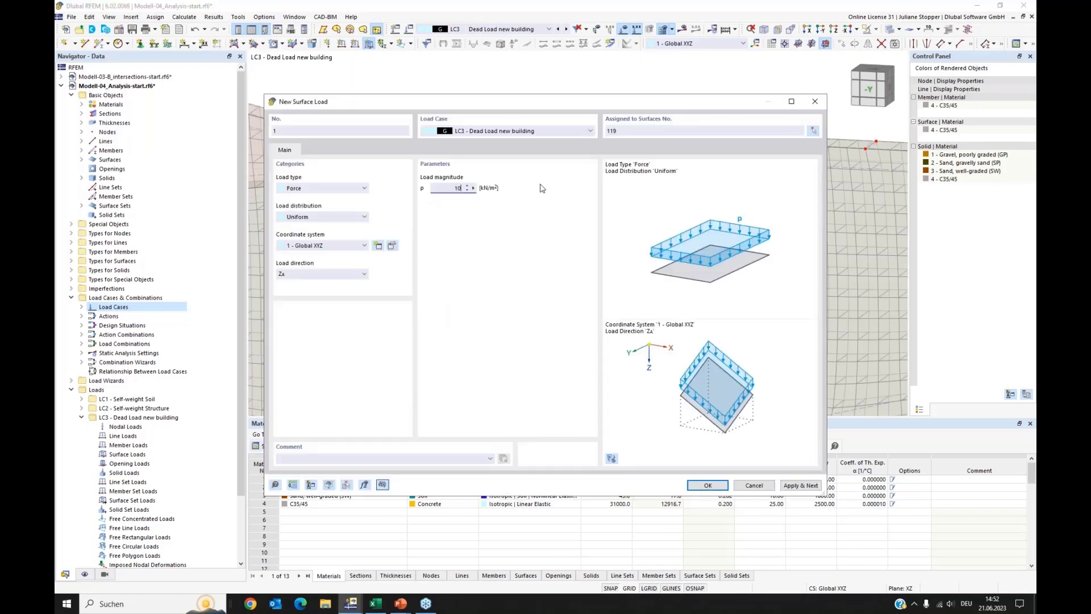
{"action": "left_click", "coordinate": [716, 487]}
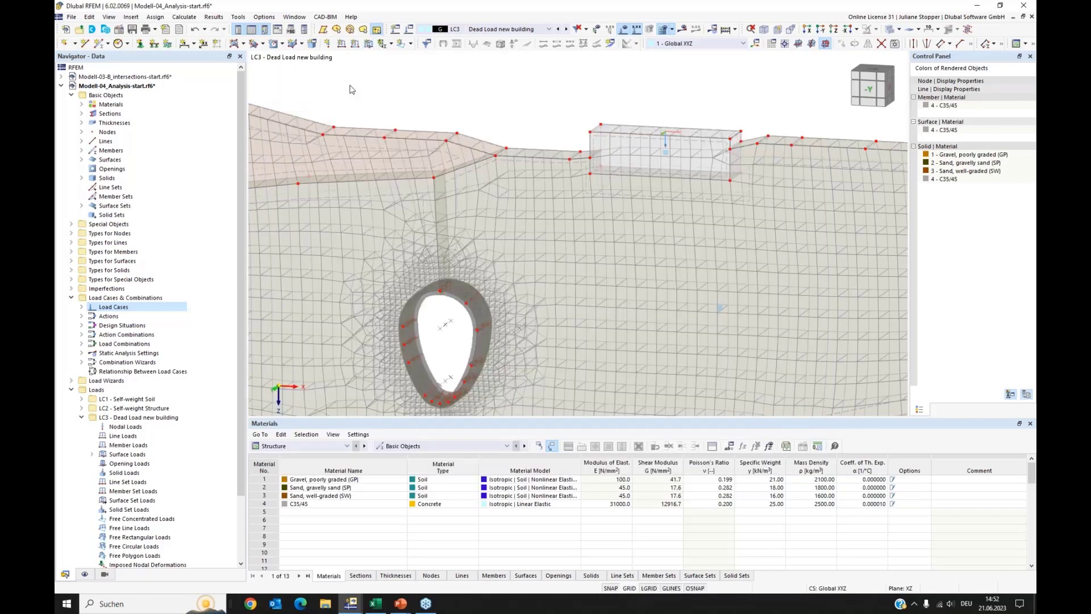
Add a uniform surface load of 125 kN/m² in global Z direction to surface 119 on the new building in load case LC4
{"action": "left_click", "coordinate": [368, 44]}
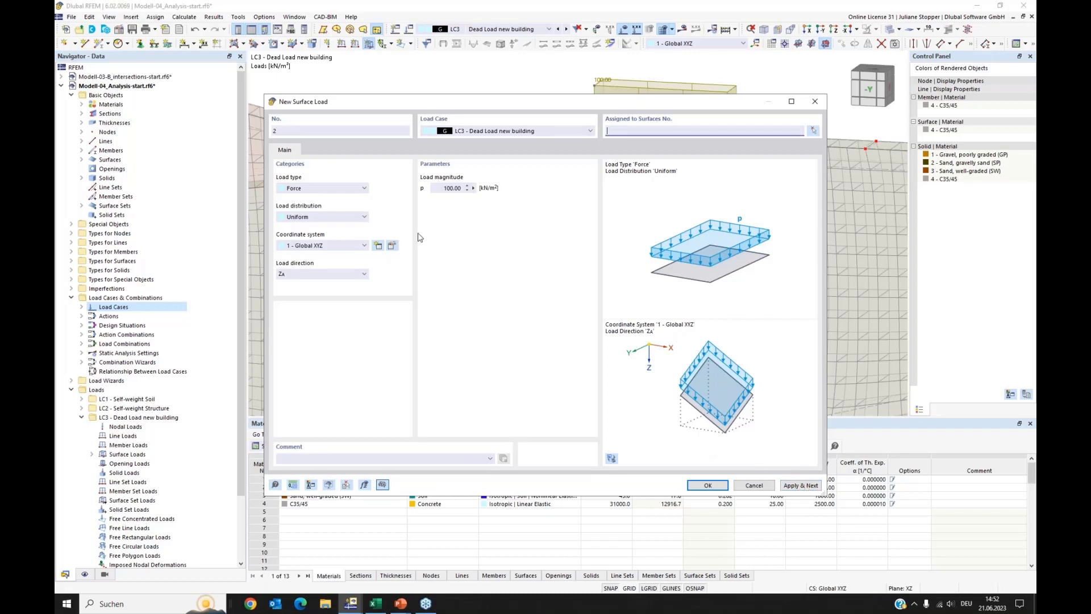
{"action": "left_click", "coordinate": [550, 132]}
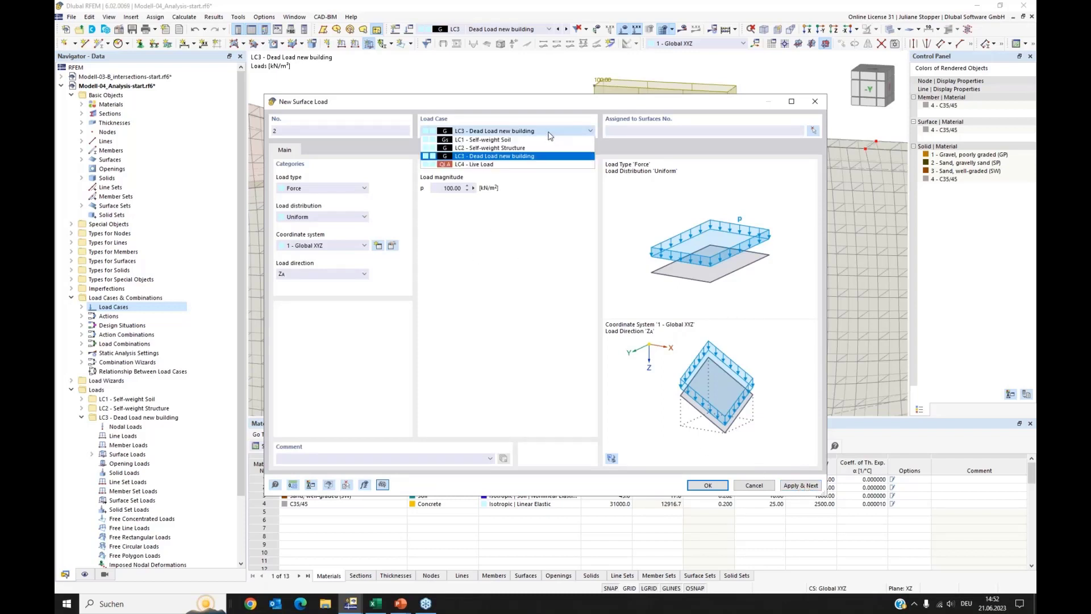
{"action": "left_click", "coordinate": [511, 165]}
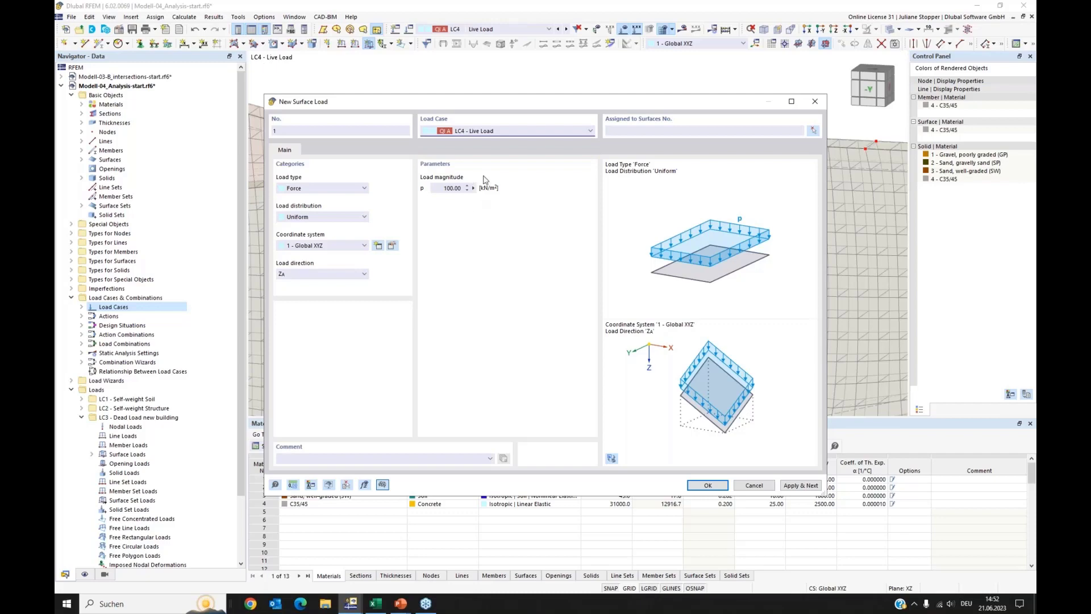
{"action": "left_click", "coordinate": [815, 130]}
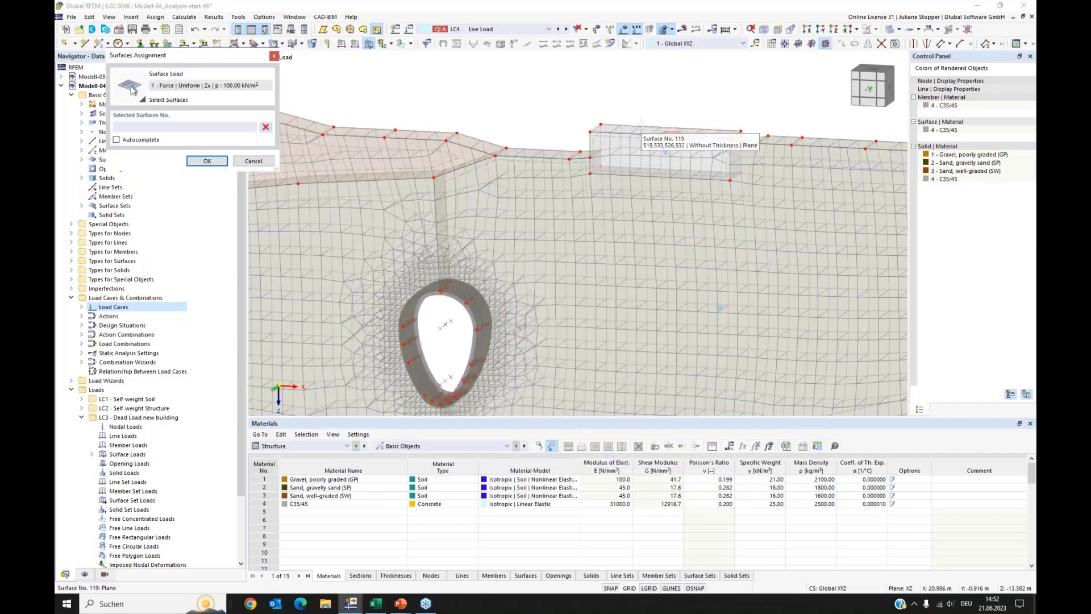
{"action": "left_click", "coordinate": [641, 125]}
{"action": "left_click", "coordinate": [207, 160]}
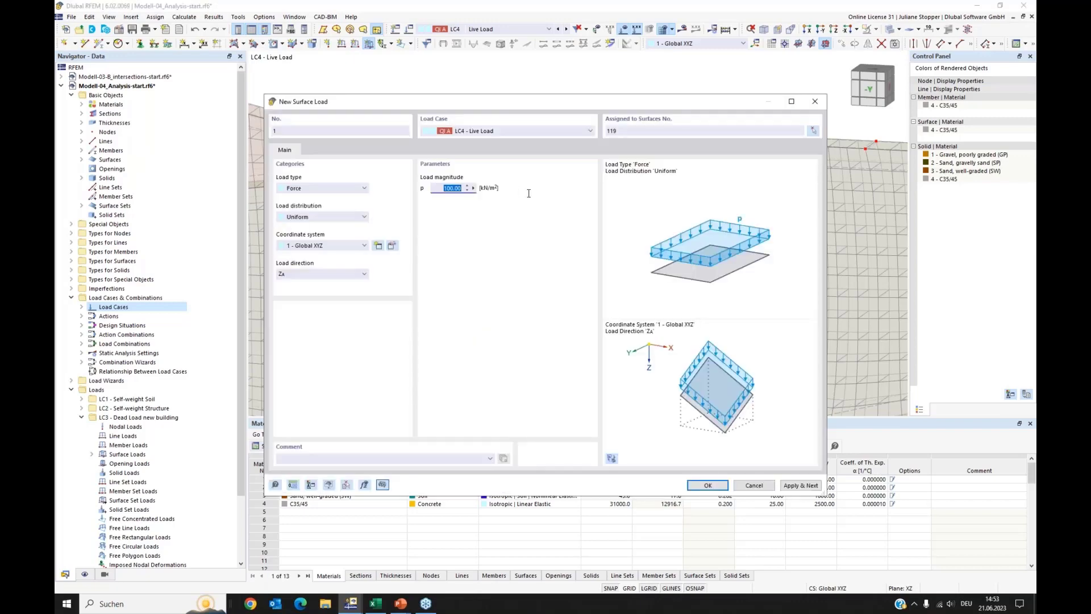
{"action": "type", "text": "125"}
{"action": "left_click", "coordinate": [707, 486]}
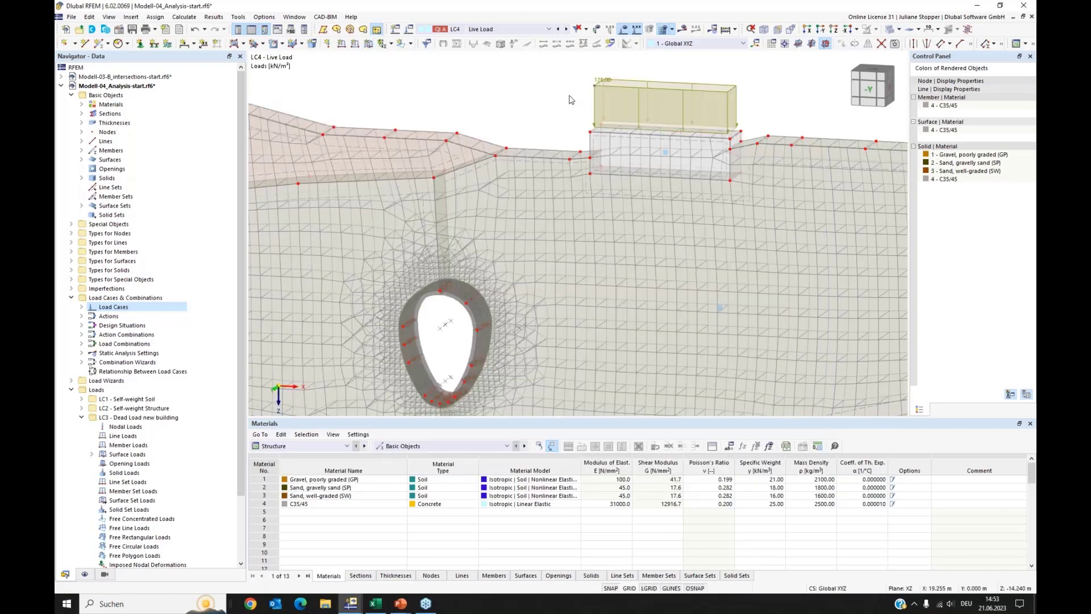
Check the surface loads of load cases LC4 and LC3, and display the loading of load combination CO2
{"action": "scroll", "coordinate": [571, 99], "scroll_direction": "down", "scroll_amount": 2}
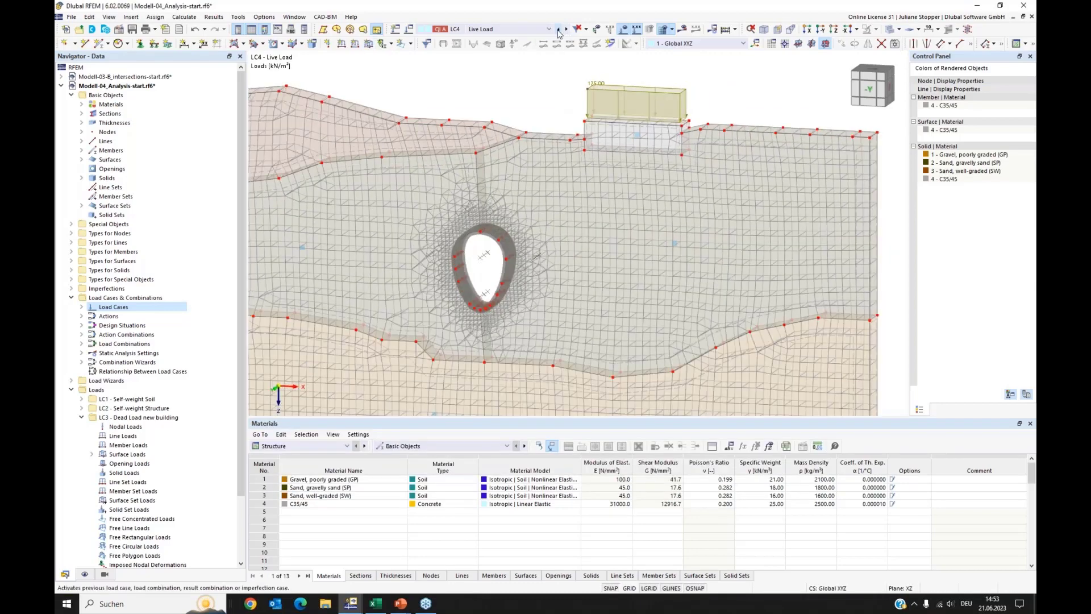
{"action": "left_click", "coordinate": [558, 29]}
{"action": "left_click", "coordinate": [567, 29]}
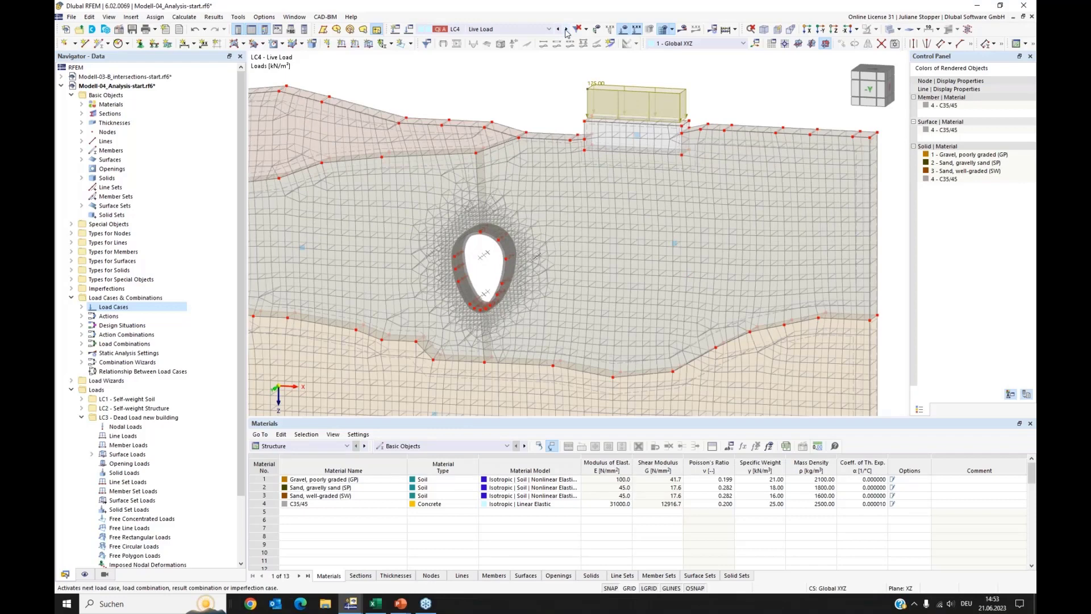
{"action": "left_click", "coordinate": [558, 29]}
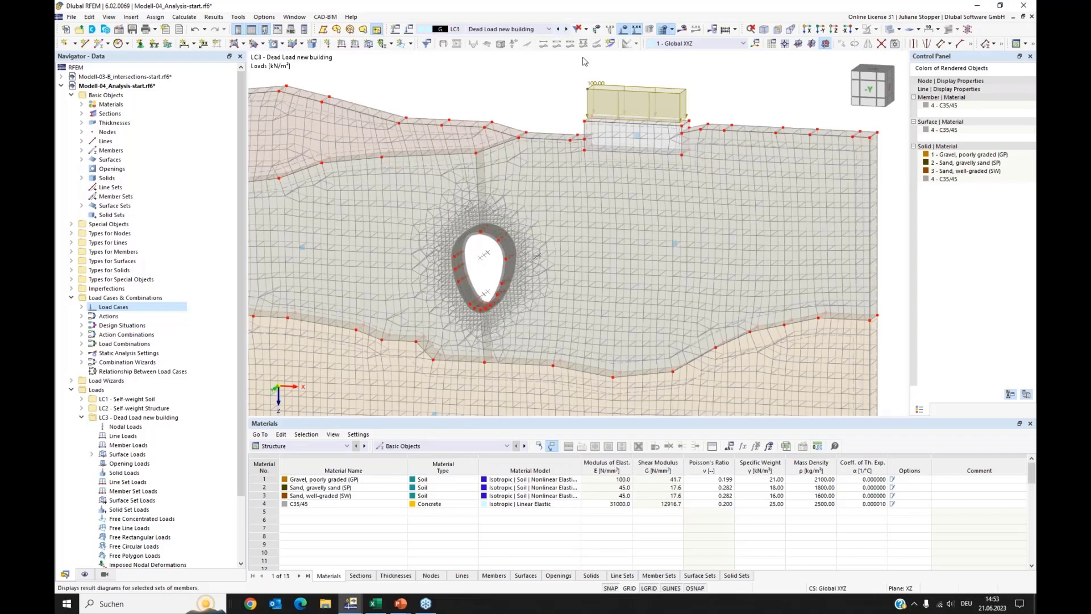
{"action": "left_click", "coordinate": [549, 29]}
{"action": "left_click", "coordinate": [553, 102]}
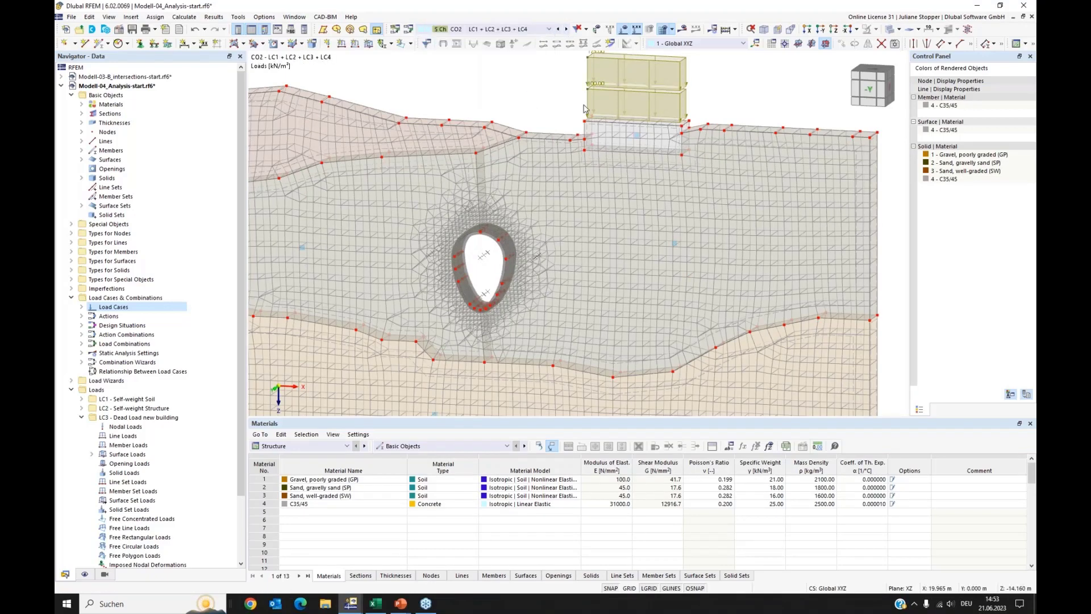
Show the whole model with opaque solid rendering and orient it to the front view in the -Y direction
{"action": "scroll", "coordinate": [554, 103], "scroll_direction": "down", "scroll_amount": 2}
{"action": "middle_click_drag", "start_coordinate": [488, 89], "coordinate": [559, 112]}
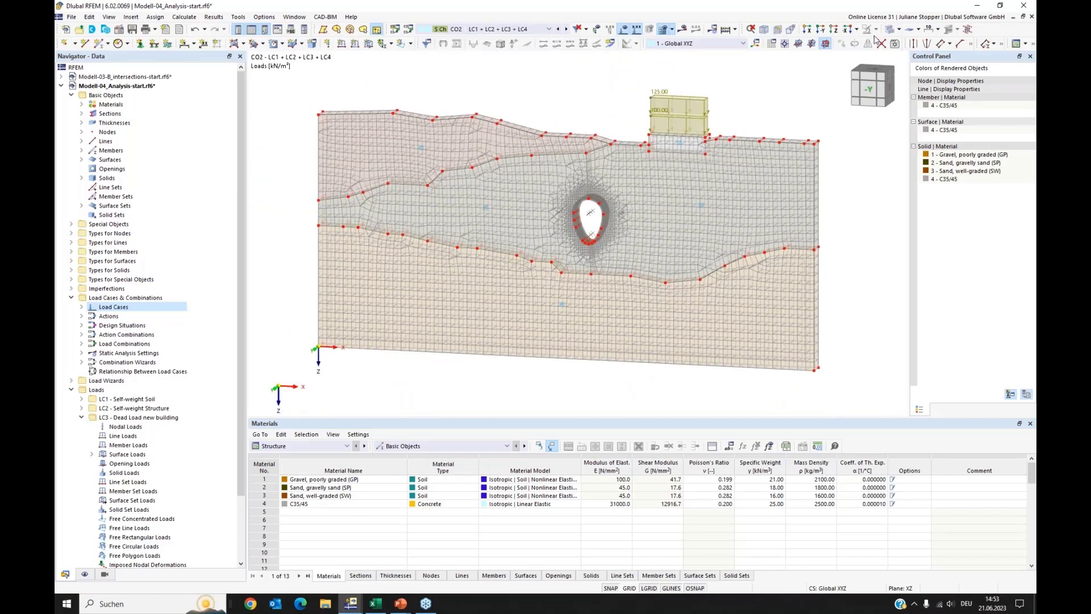
{"action": "left_click", "coordinate": [758, 45]}
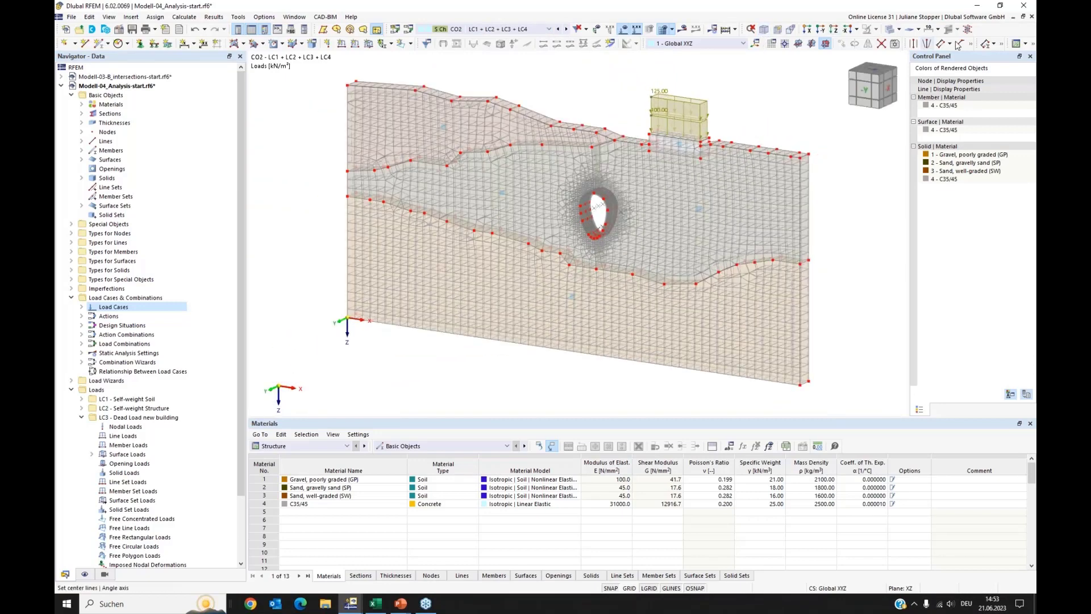
{"action": "left_click", "coordinate": [891, 29]}
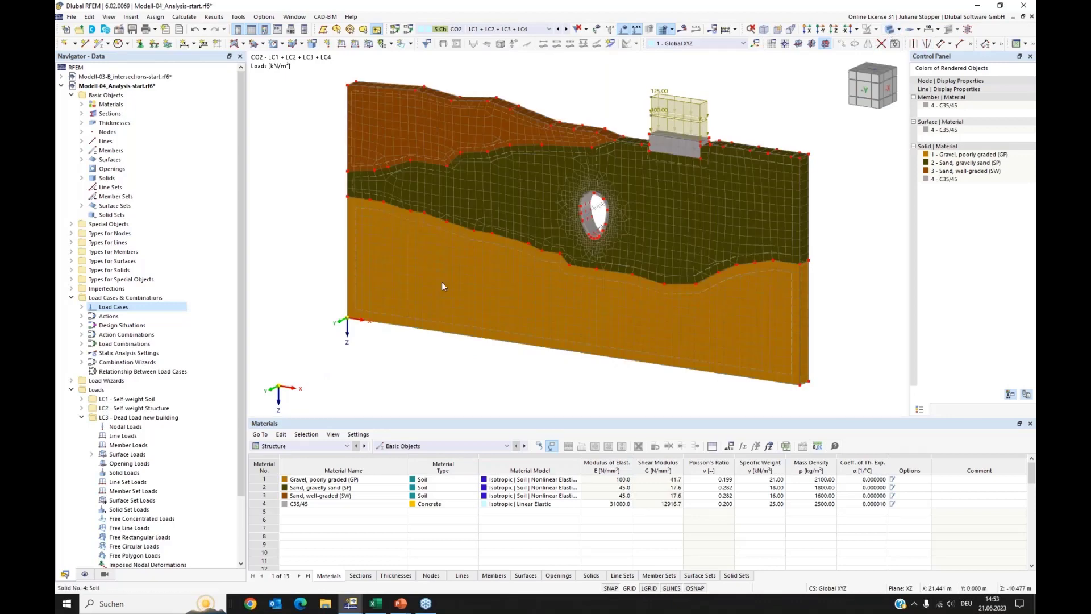
{"action": "middle_click_drag", "start_coordinate": [443, 284], "coordinate": [503, 263], "text": "ctrl"}
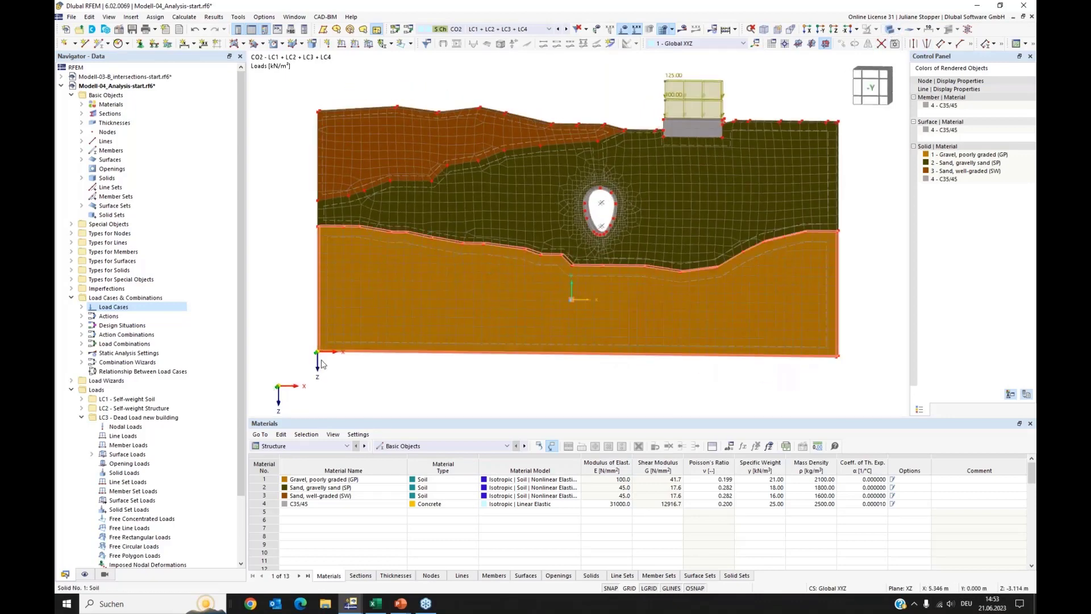
{"action": "left_click", "coordinate": [71, 298]}
{"action": "left_click", "coordinate": [71, 316]}
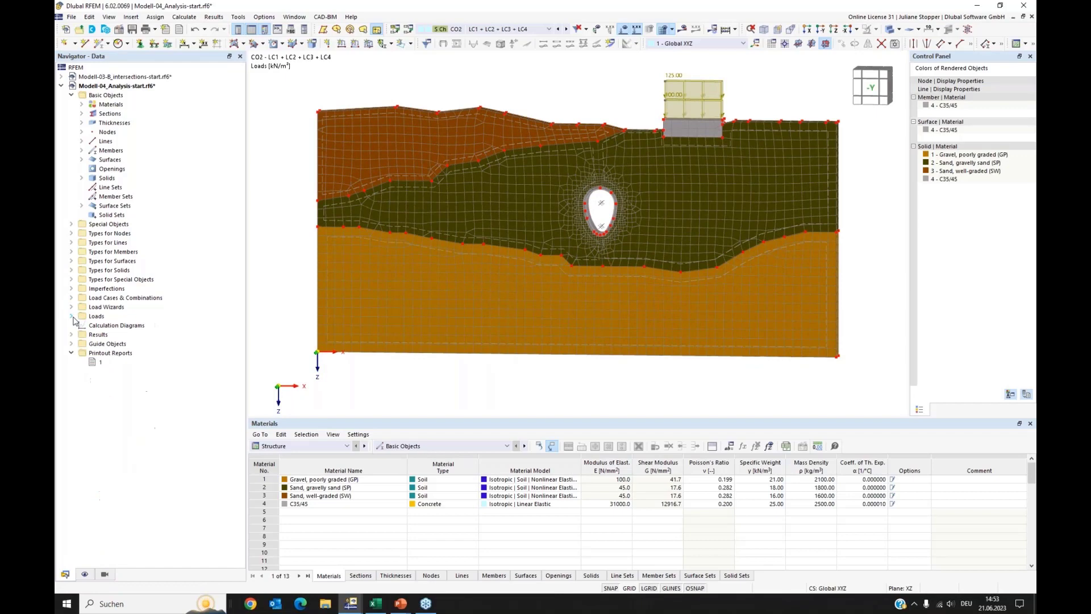
{"action": "right_click", "coordinate": [103, 356]}
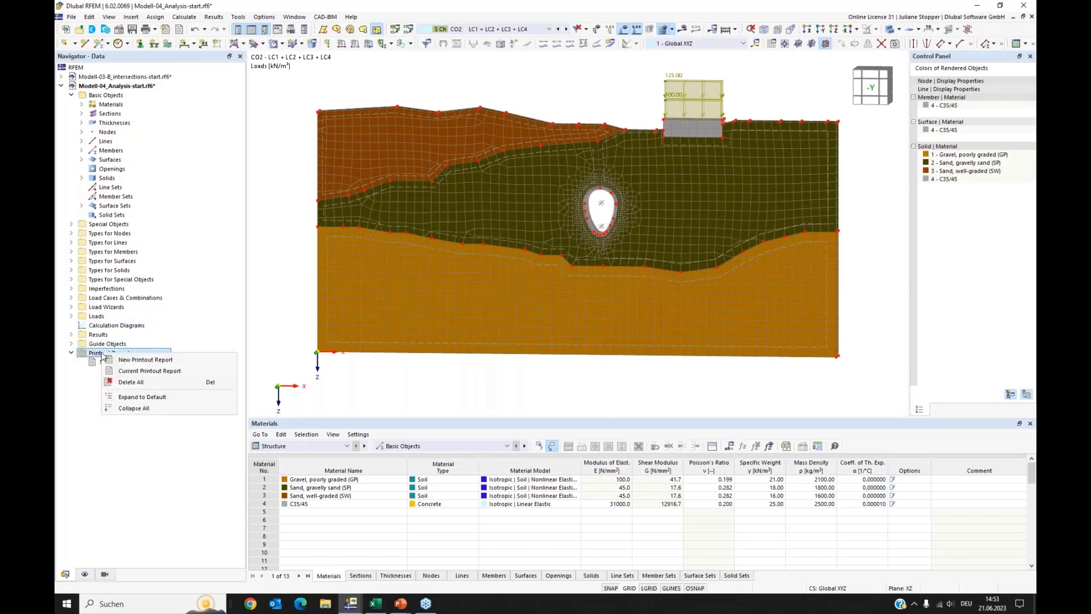
{"action": "left_click", "coordinate": [136, 361]}
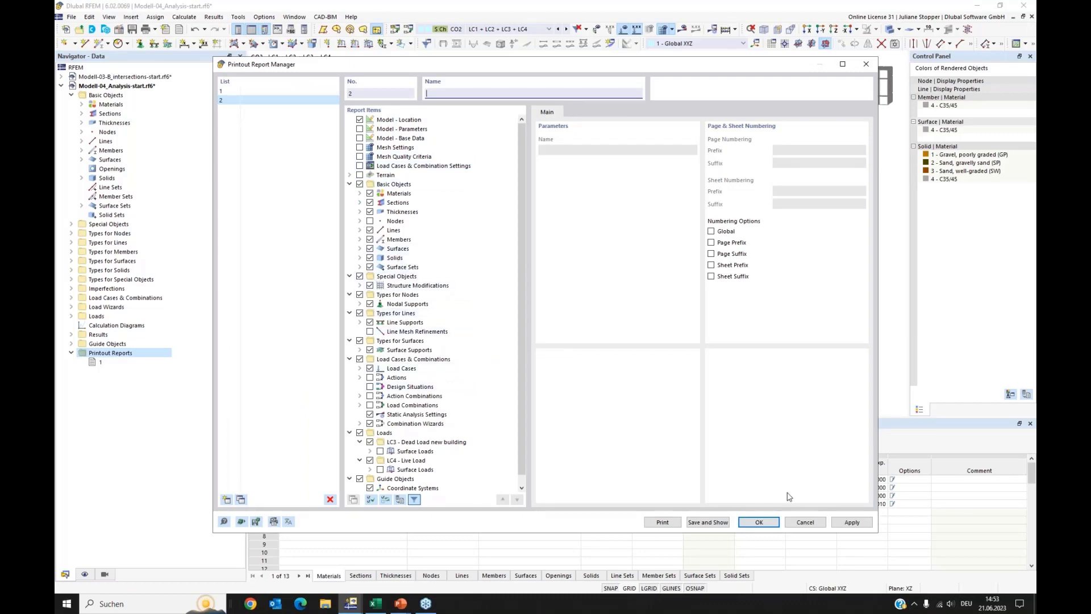
{"action": "left_click", "coordinate": [805, 523]}
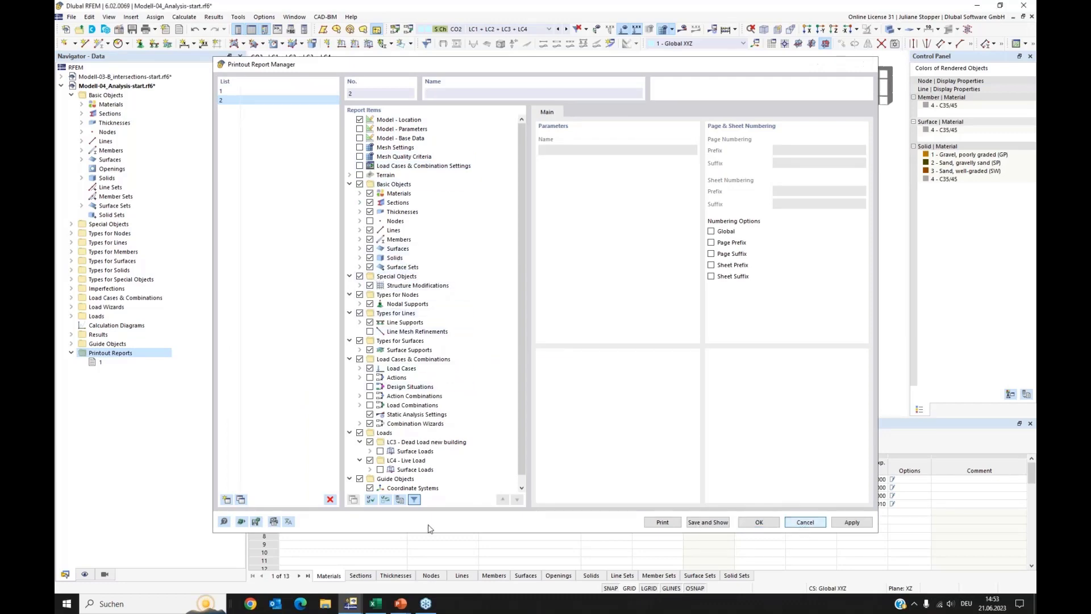
Open the existing printout report 1 and review its cover page, table of contents and first chapters
{"action": "left_click", "coordinate": [95, 365]}
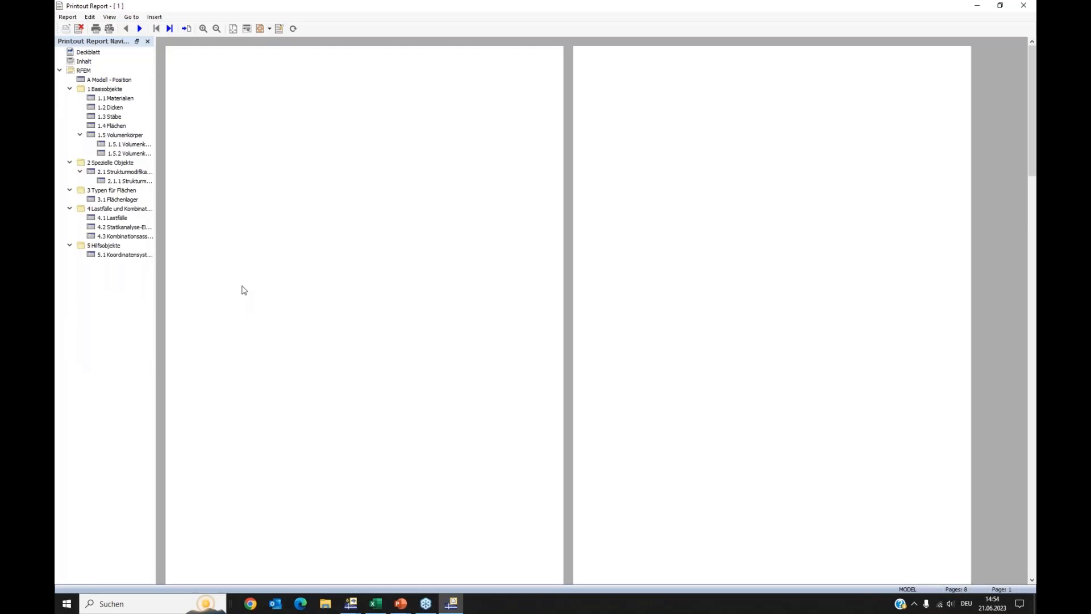
{"action": "scroll", "coordinate": [296, 273], "scroll_direction": "down", "scroll_amount": 5}
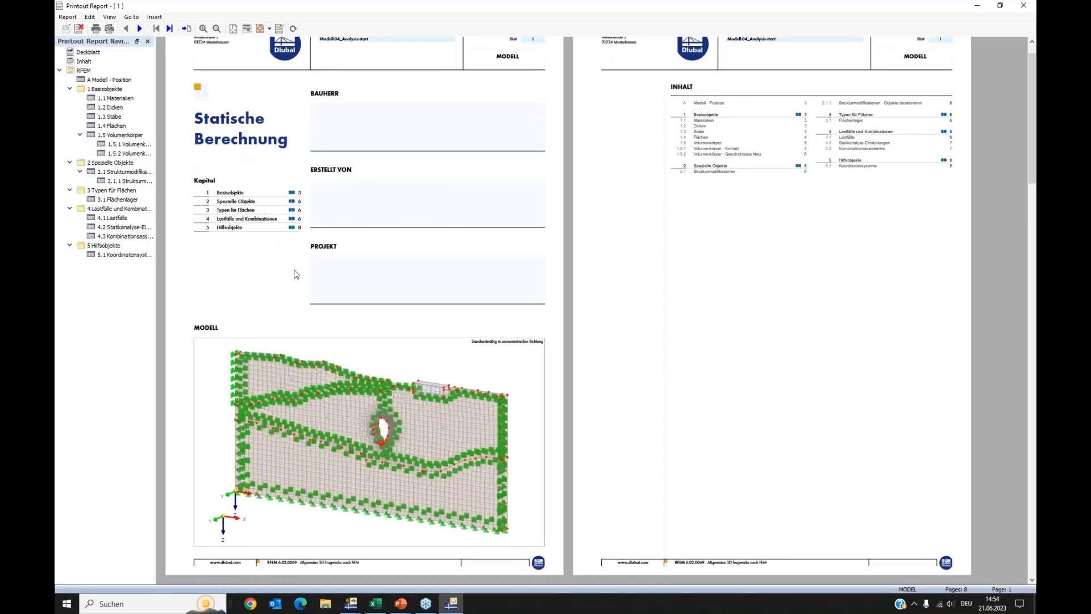
{"action": "scroll", "coordinate": [298, 276], "scroll_direction": "down", "scroll_amount": 3}
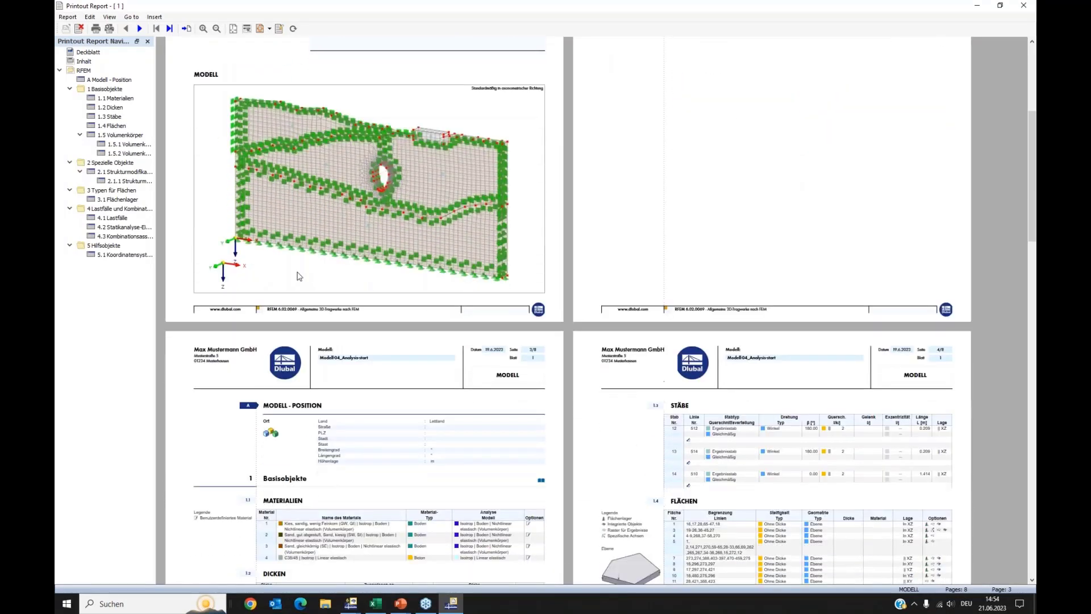
{"action": "scroll", "coordinate": [297, 273], "scroll_direction": "up", "scroll_amount": 7}
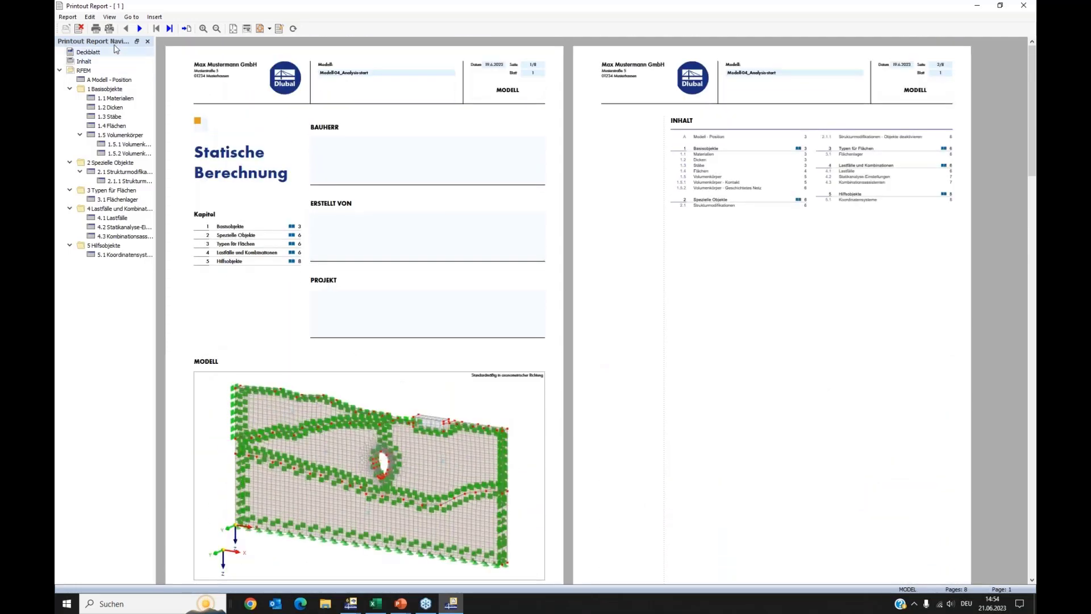
Set the printout report's language to English and close the report
{"action": "left_click", "coordinate": [90, 18]}
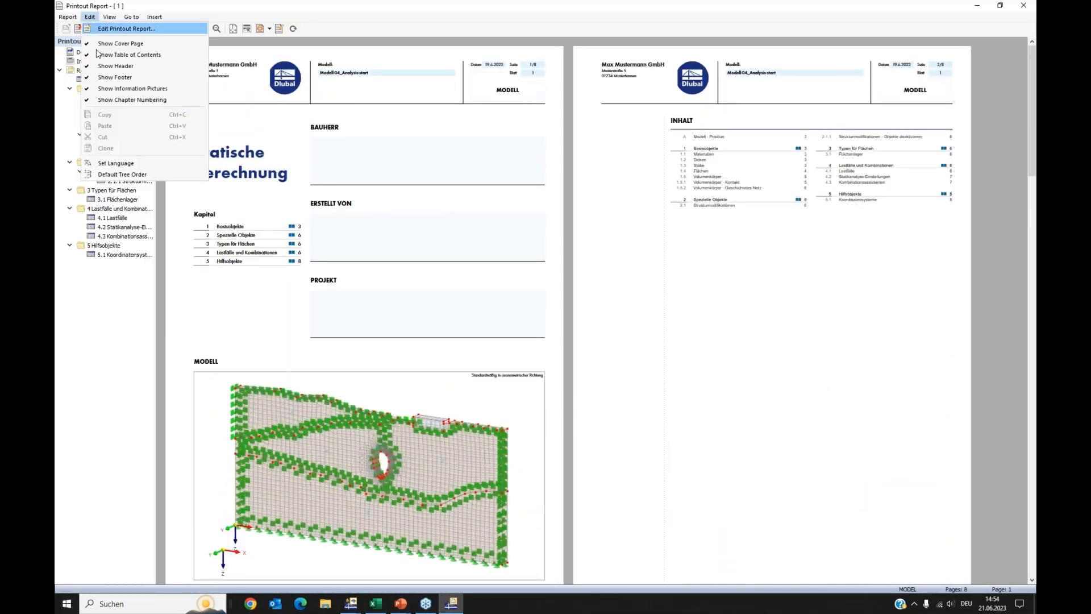
{"action": "left_click", "coordinate": [112, 165]}
{"action": "left_click", "coordinate": [501, 225]}
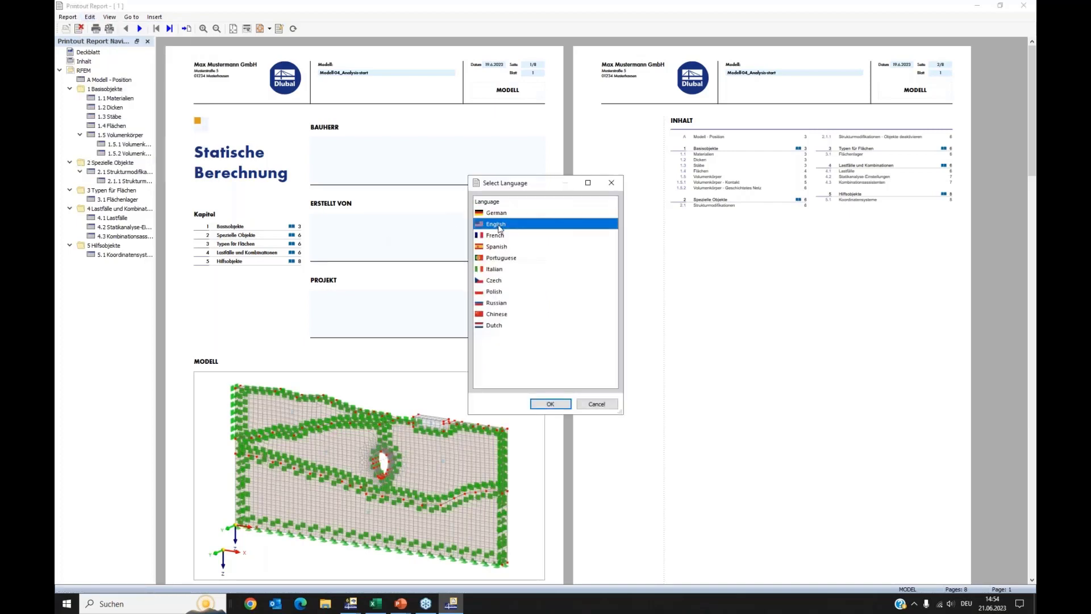
{"action": "left_click", "coordinate": [561, 409]}
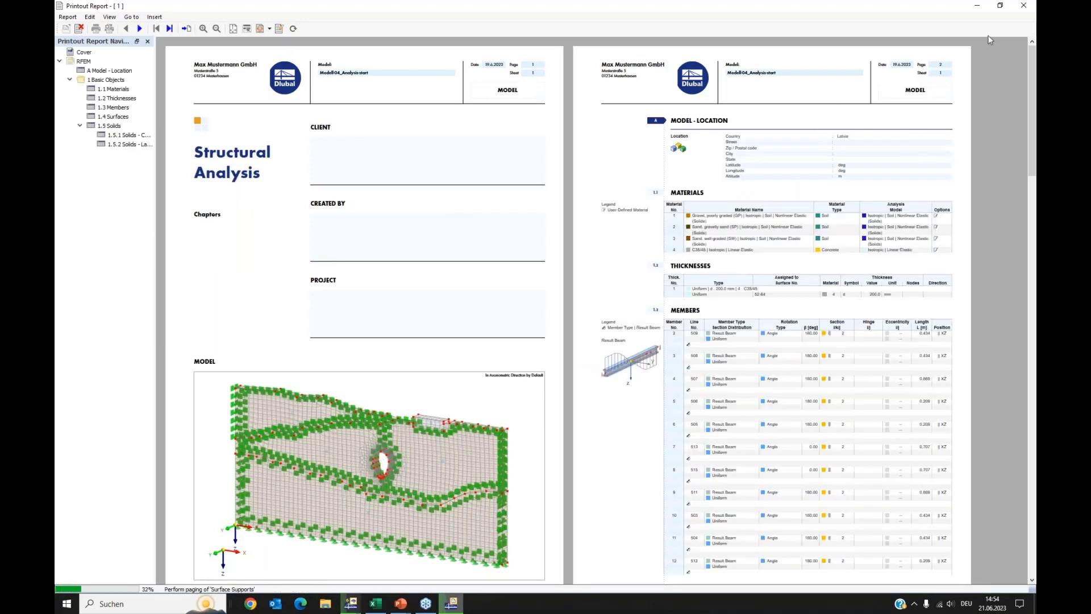
{"action": "left_click", "coordinate": [1024, 6]}
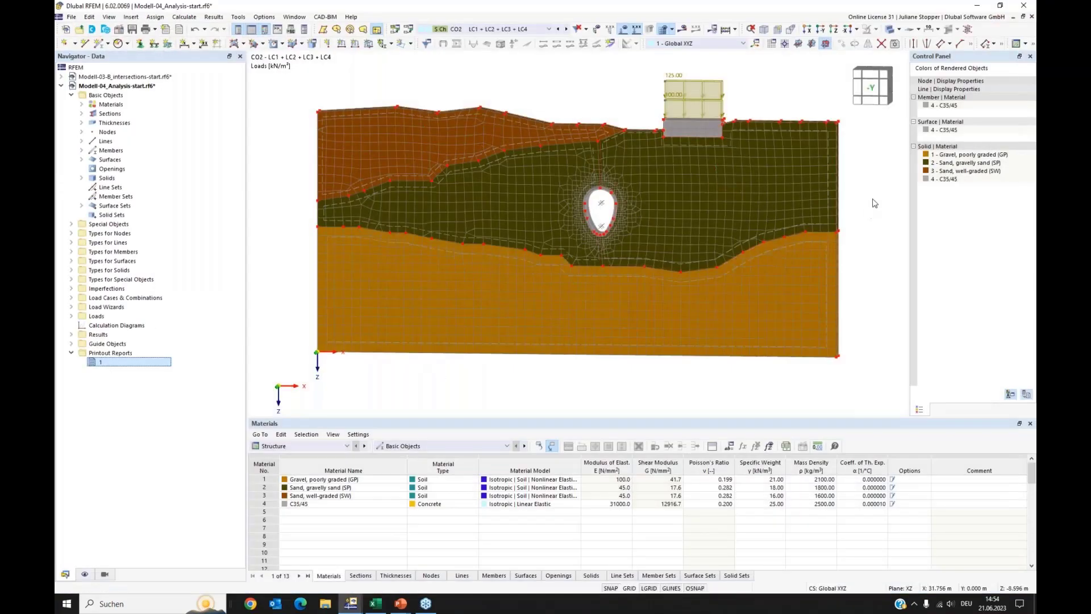
Send the graphic of the current window only, showing the CO2 loading, to printout report 1
{"action": "left_click", "coordinate": [71, 16]}
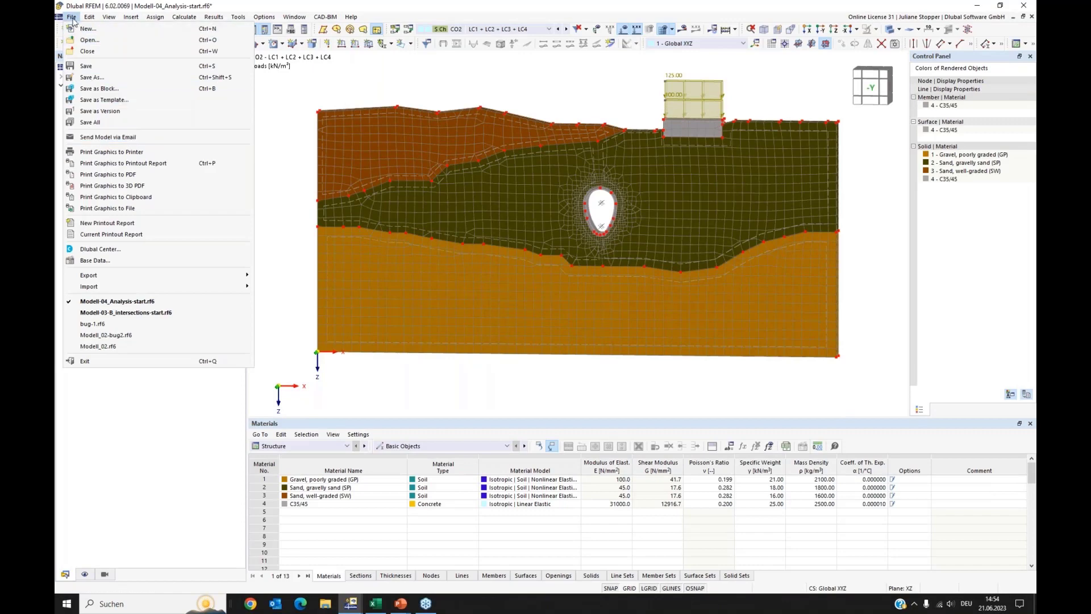
{"action": "left_click", "coordinate": [114, 164]}
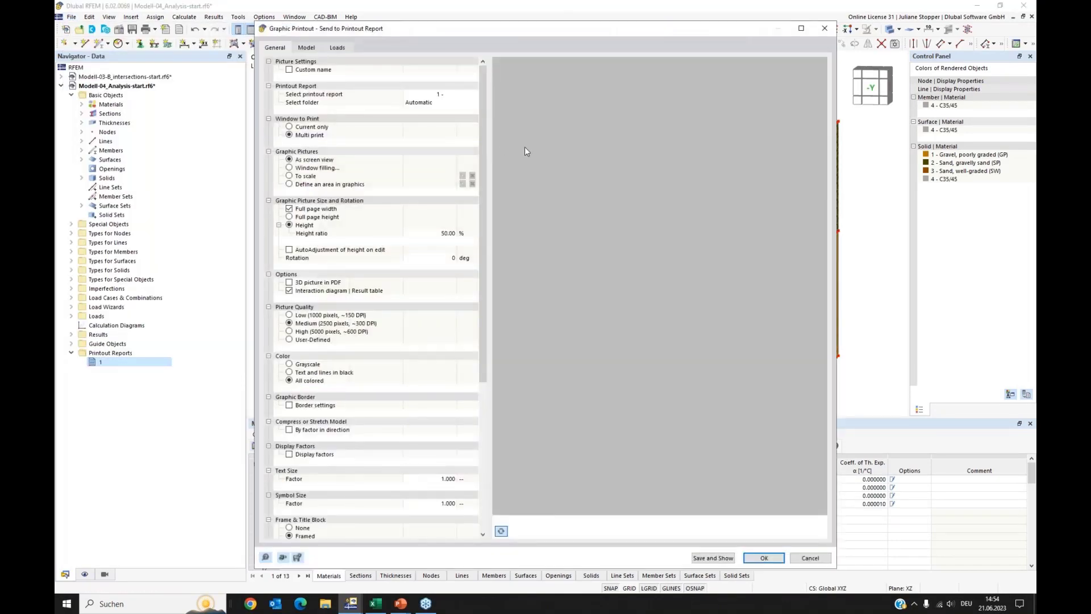
{"action": "left_click", "coordinate": [290, 129]}
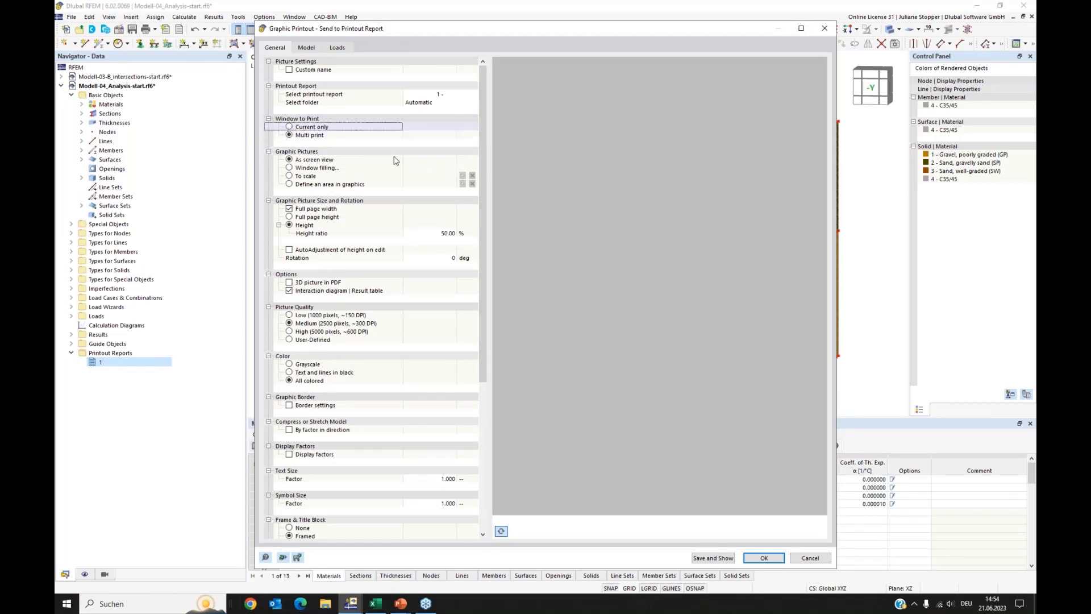
{"action": "left_click", "coordinate": [290, 127]}
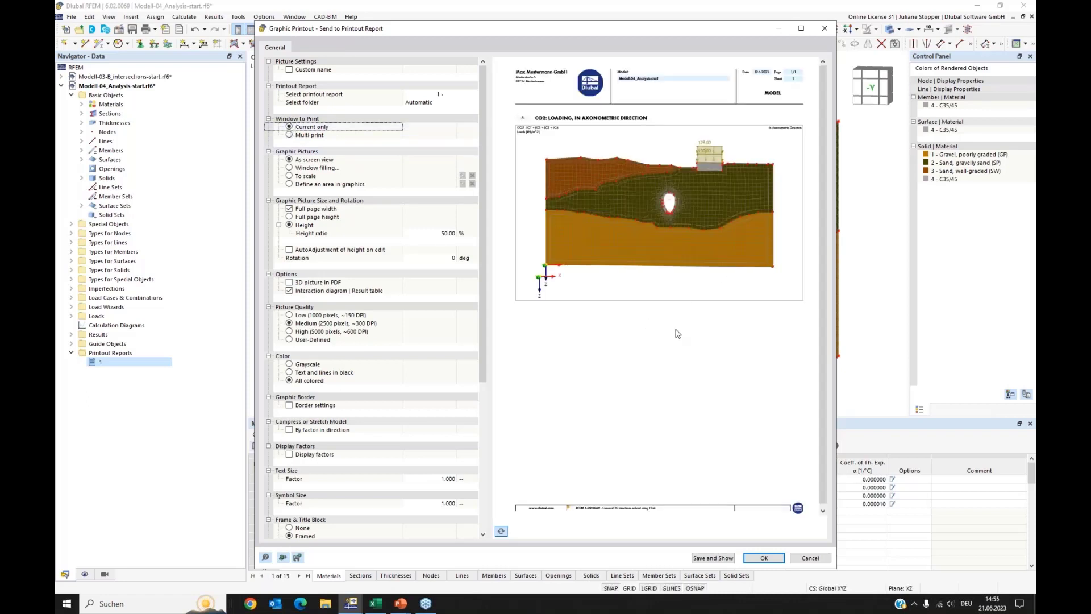
{"action": "left_click", "coordinate": [764, 559]}
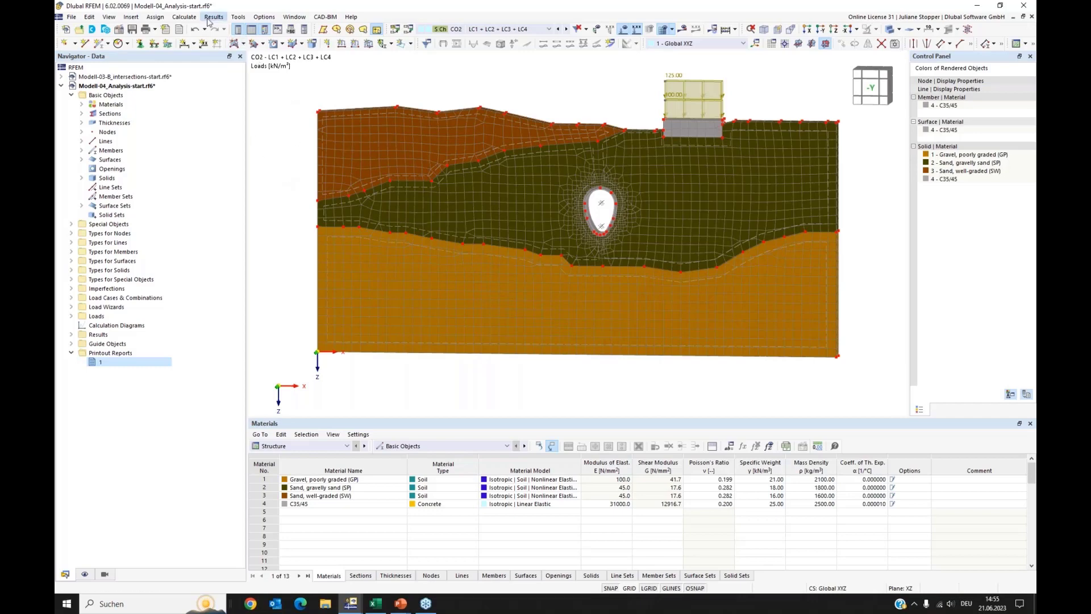
Select only load combination CO4 for calculation and run the calculation
{"action": "left_click", "coordinate": [185, 17]}
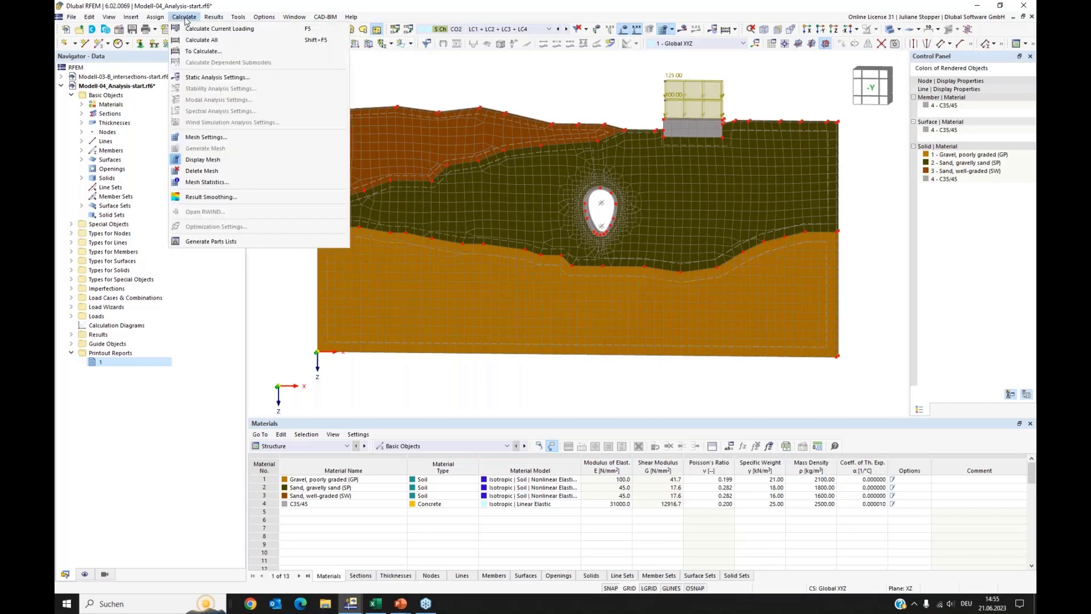
{"action": "left_click", "coordinate": [197, 52]}
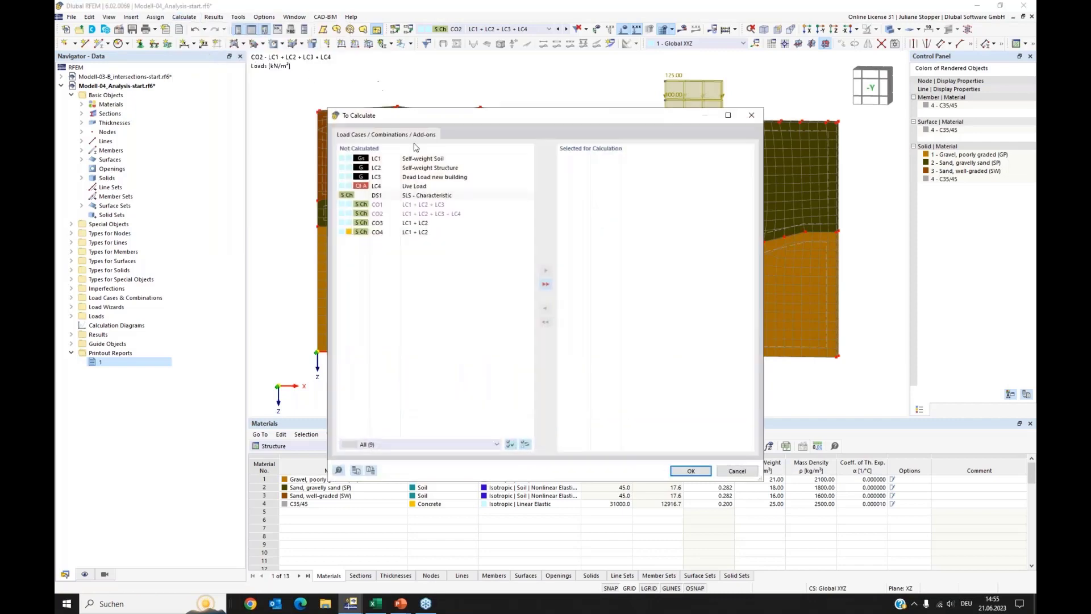
{"action": "left_click", "coordinate": [379, 233]}
{"action": "left_click", "coordinate": [546, 271]}
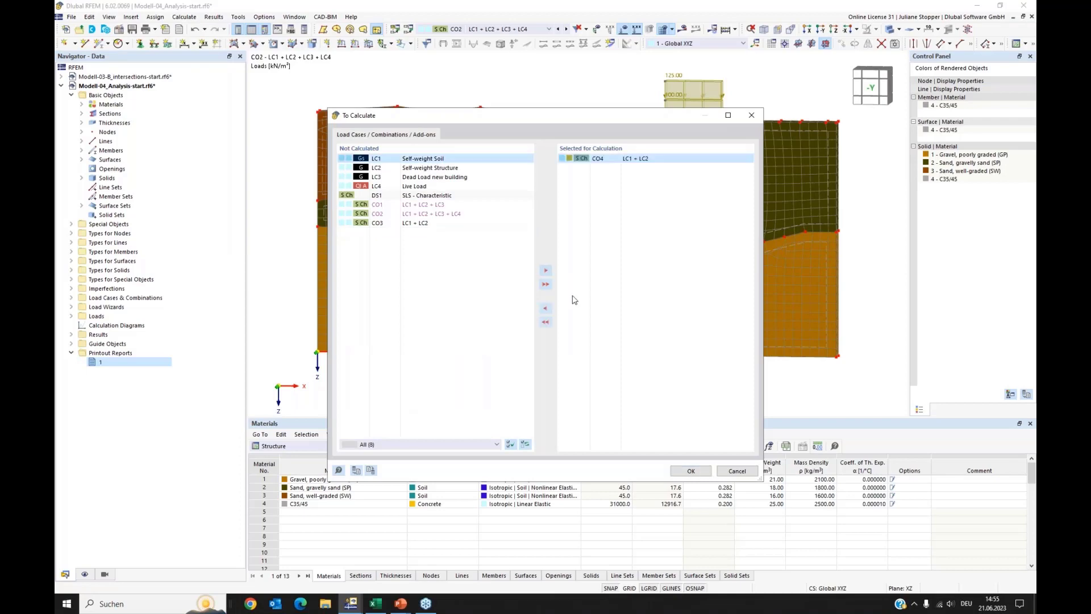
{"action": "left_click", "coordinate": [704, 471]}
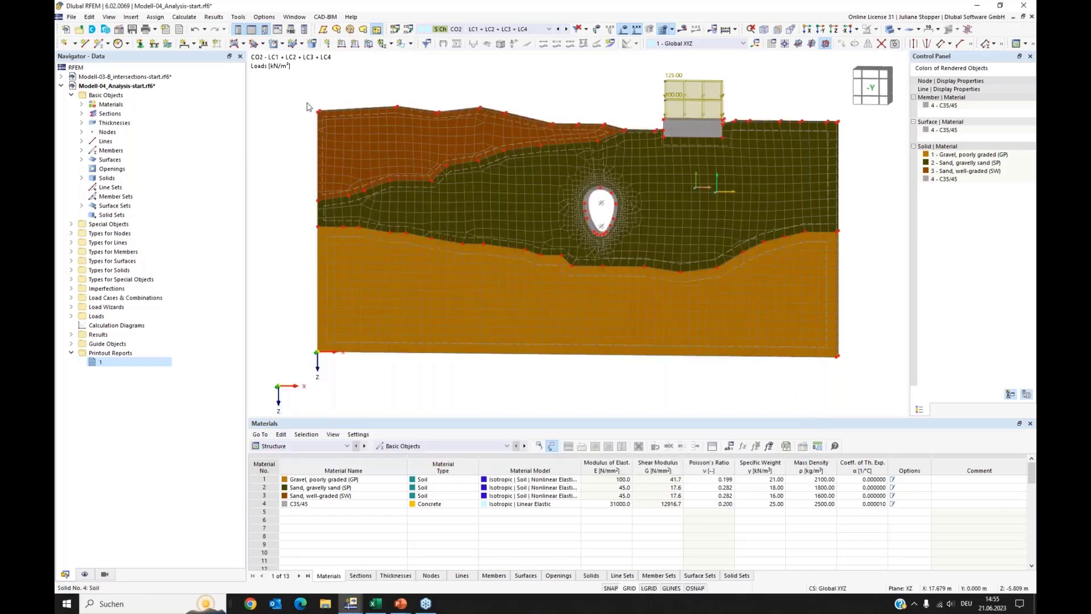
Select only design situation DS1, SLS - Characteristic, for calculation and run the calculation
{"action": "left_click", "coordinate": [185, 16]}
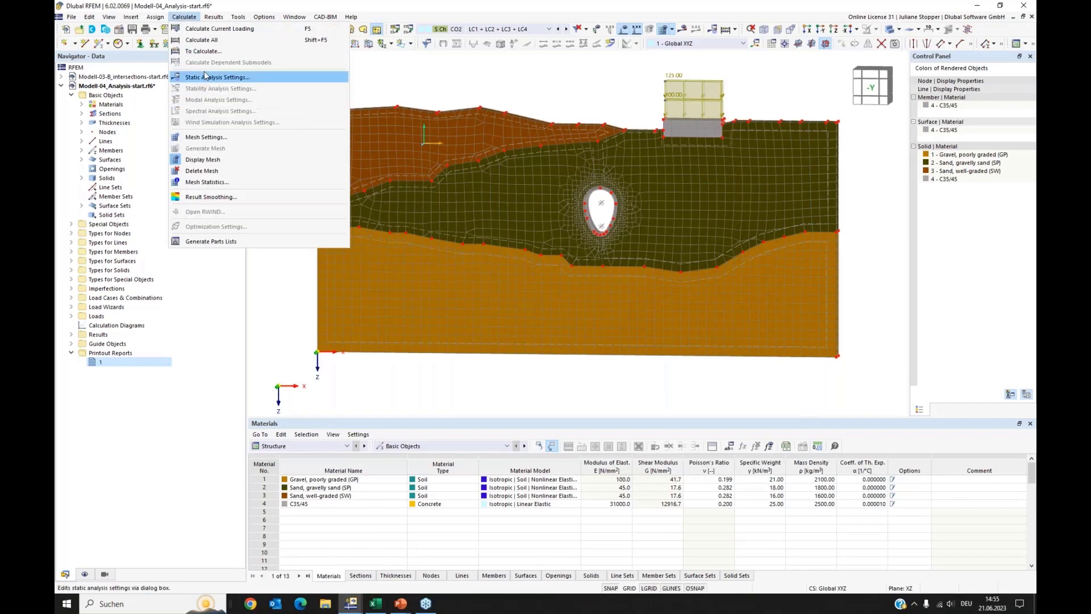
{"action": "left_click", "coordinate": [201, 54]}
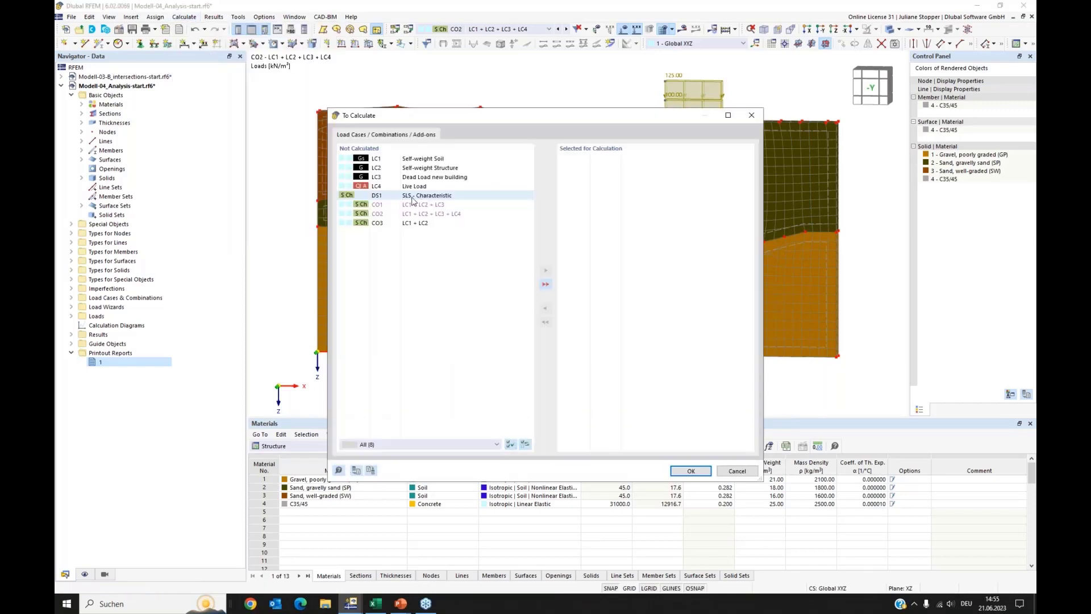
{"action": "left_click", "coordinate": [410, 196]}
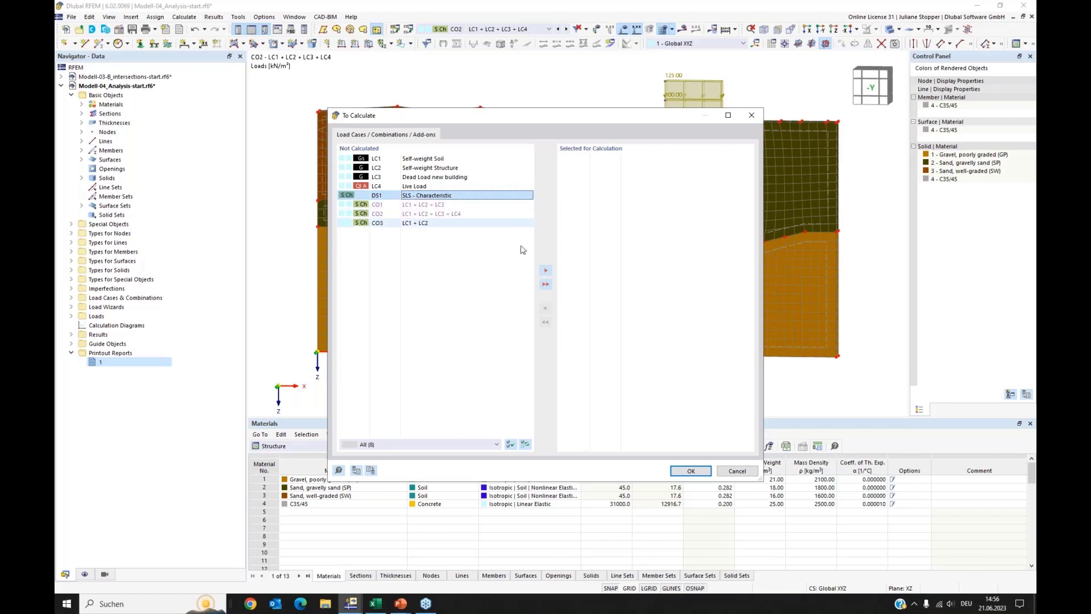
{"action": "left_click", "coordinate": [545, 271]}
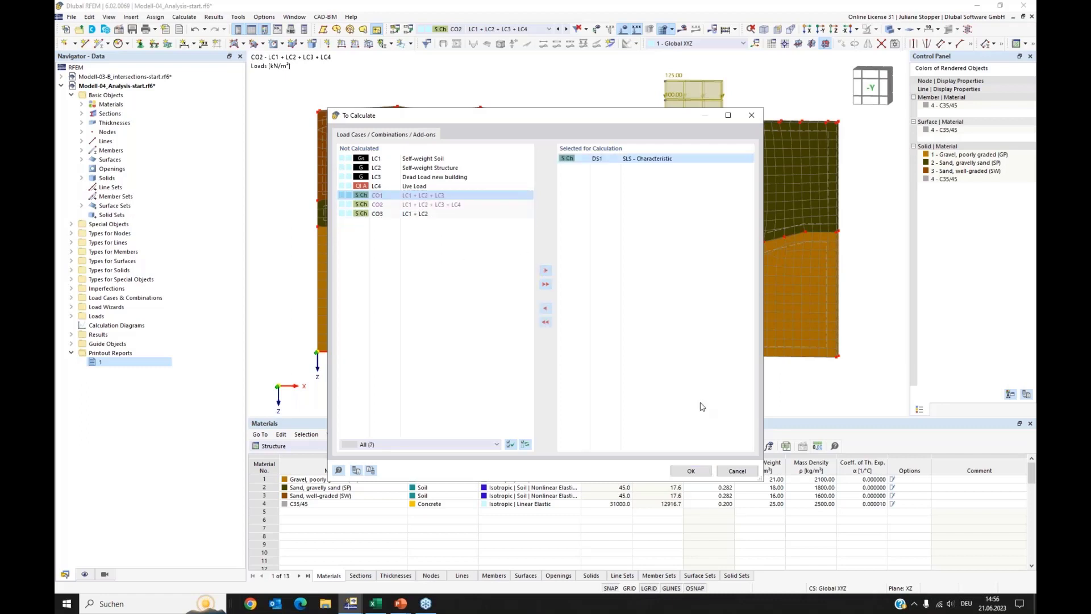
{"action": "left_click", "coordinate": [691, 471]}
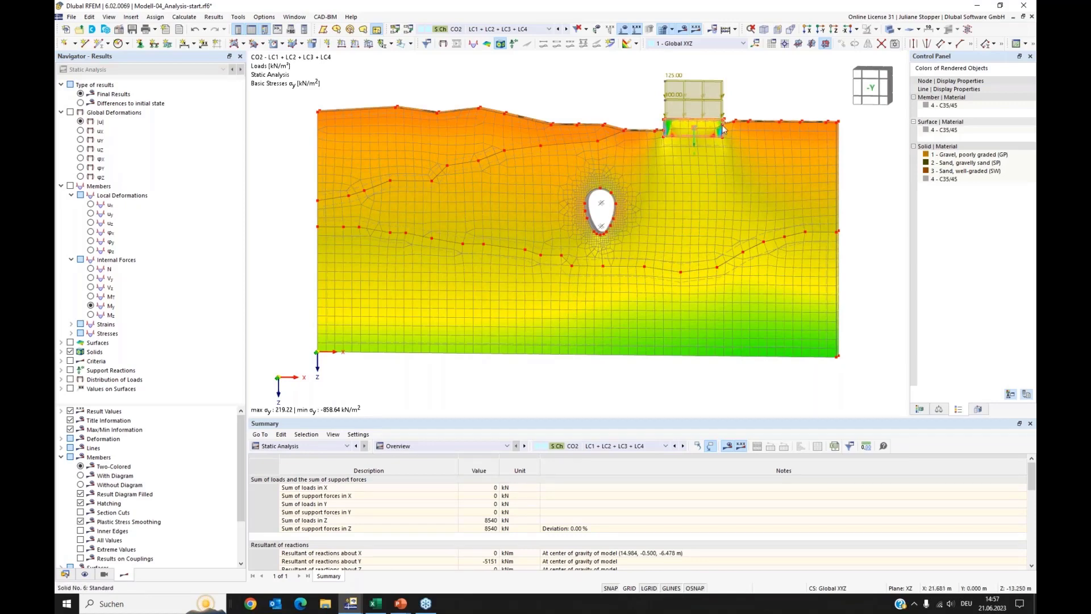
Limit the results display on solids to object selection OS5 and switch to load combination CO3
{"action": "left_click", "coordinate": [978, 410]}
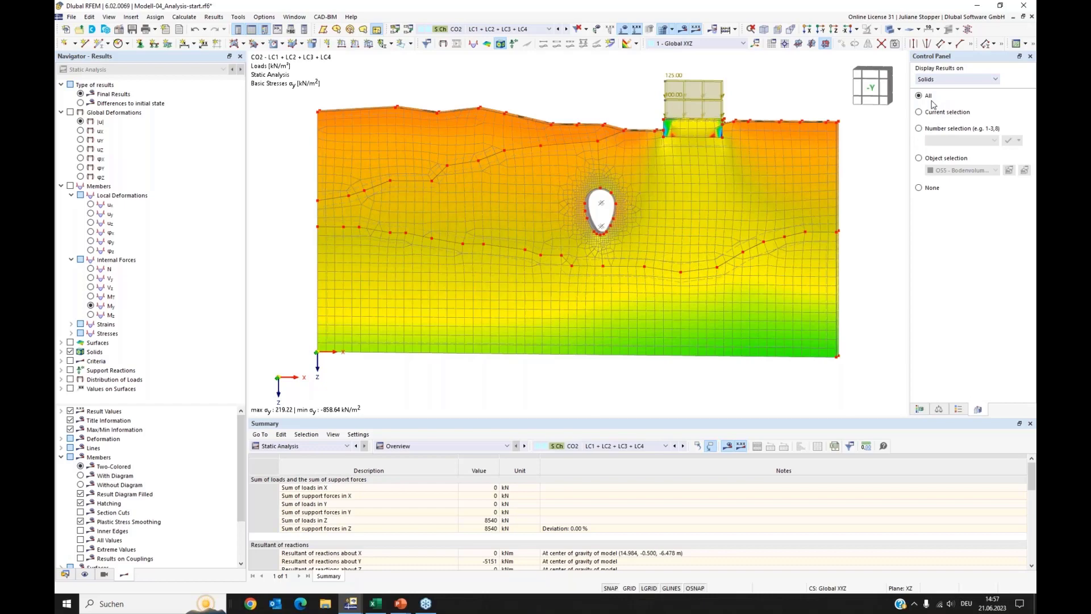
{"action": "left_click", "coordinate": [919, 160]}
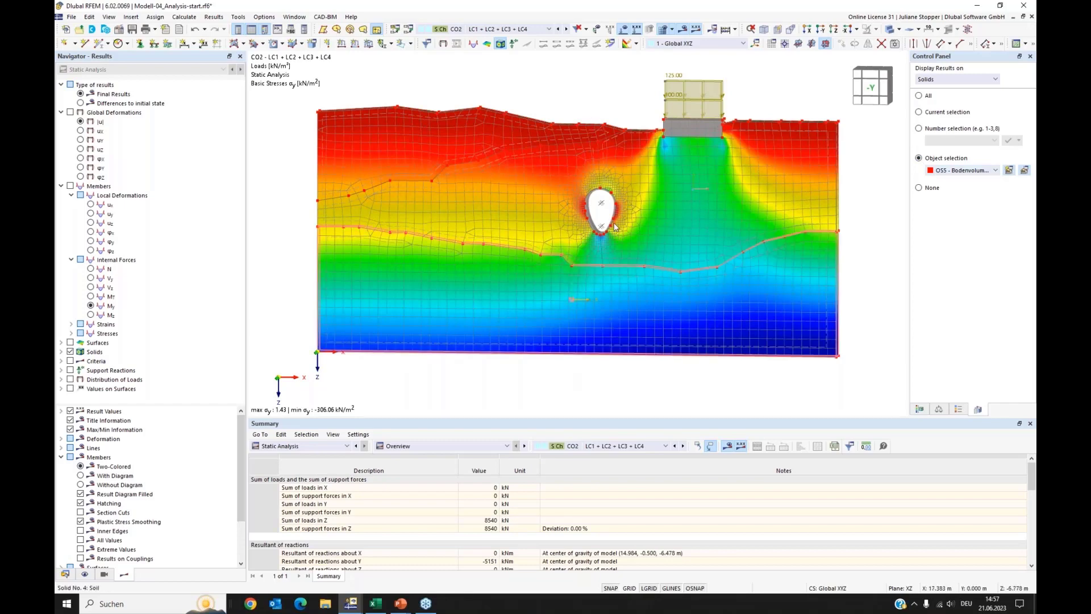
{"action": "left_click", "coordinate": [548, 28]}
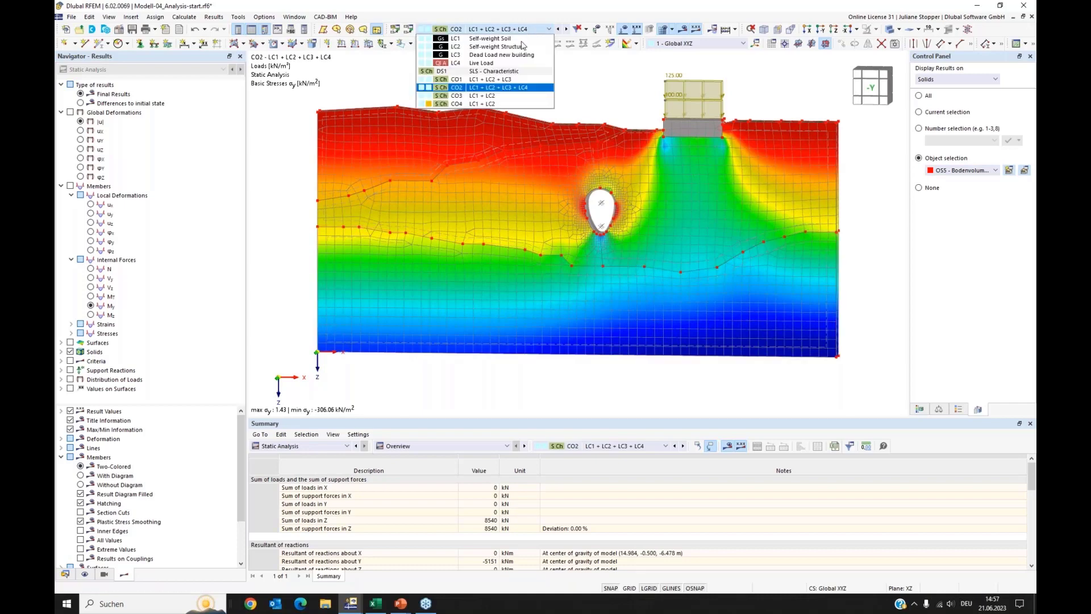
{"action": "left_click", "coordinate": [500, 95]}
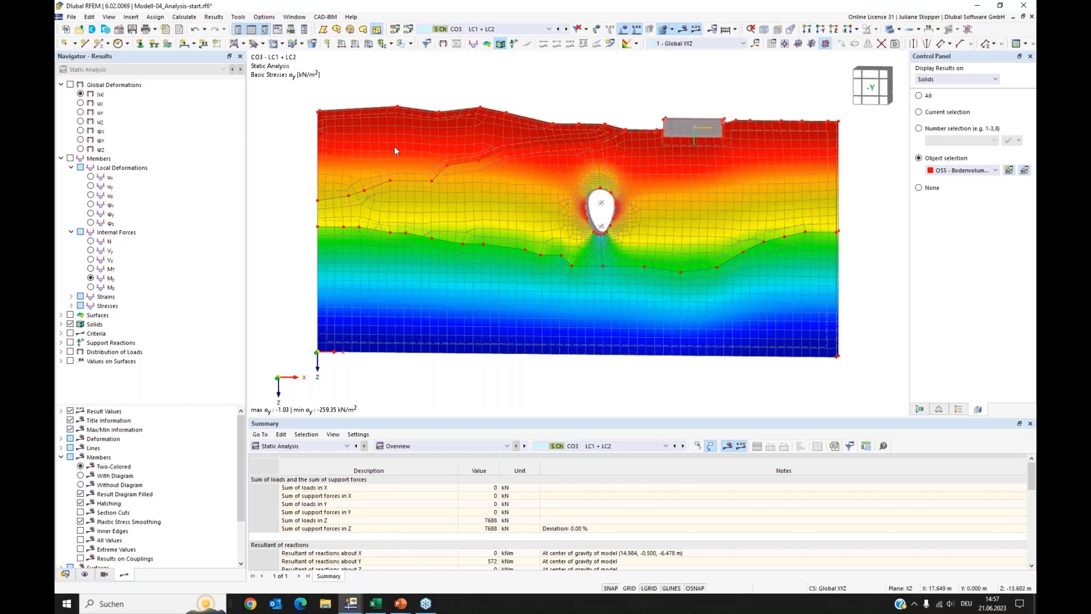
Show the global deformations |u| for CO3, with the model displayed as wireframe and the mesh hidden
{"action": "left_click", "coordinate": [70, 85]}
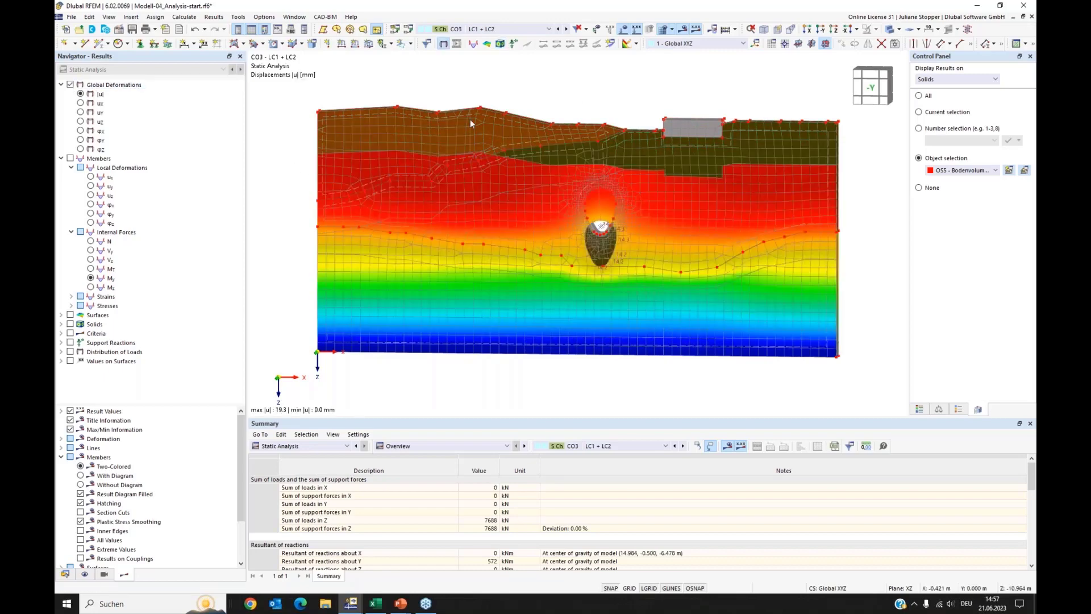
{"action": "left_click", "coordinate": [890, 31]}
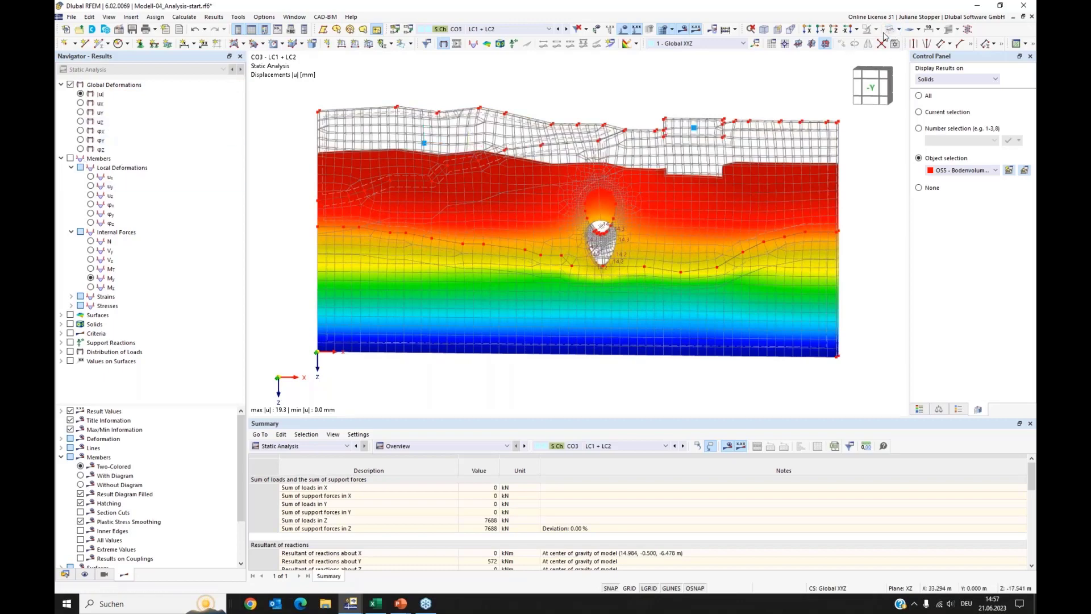
{"action": "left_click", "coordinate": [663, 29]}
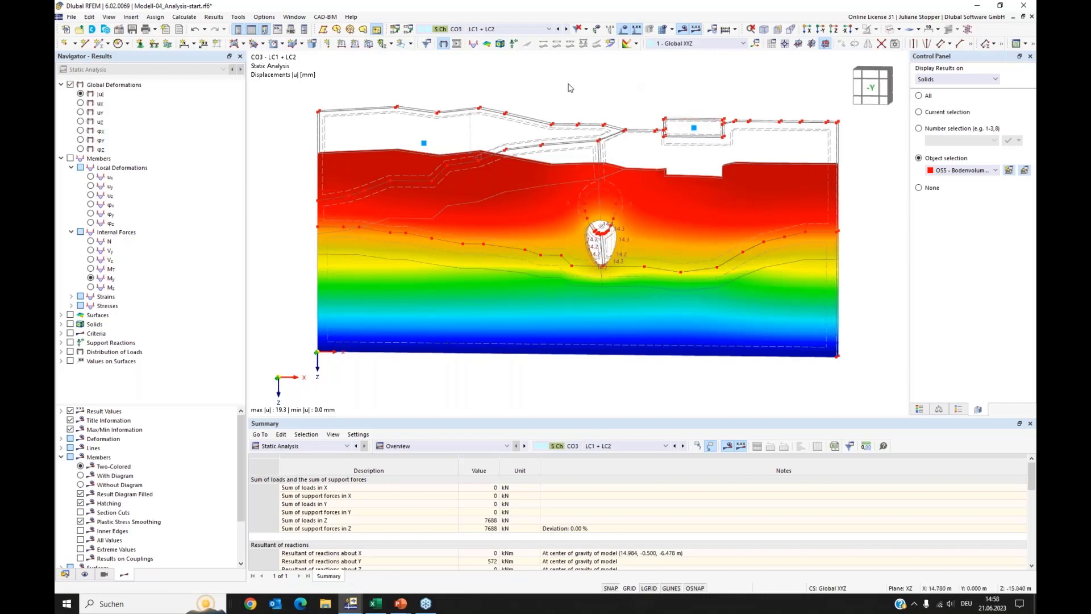
Switch to load combination CO4 and replace the displacement plot with the solids' basic stresses σy
{"action": "left_click", "coordinate": [512, 30]}
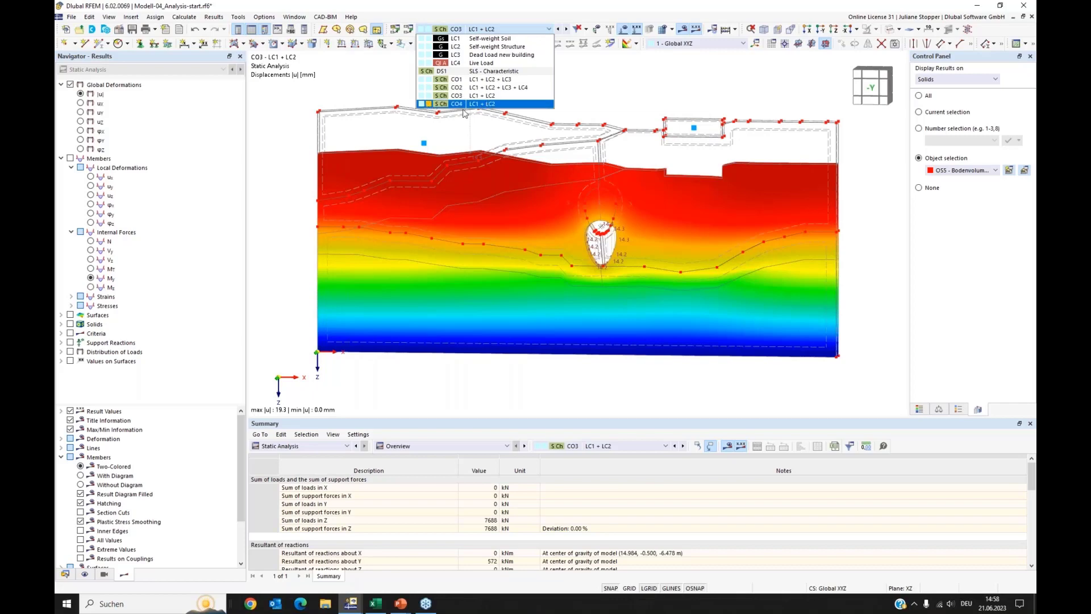
{"action": "left_click", "coordinate": [487, 105]}
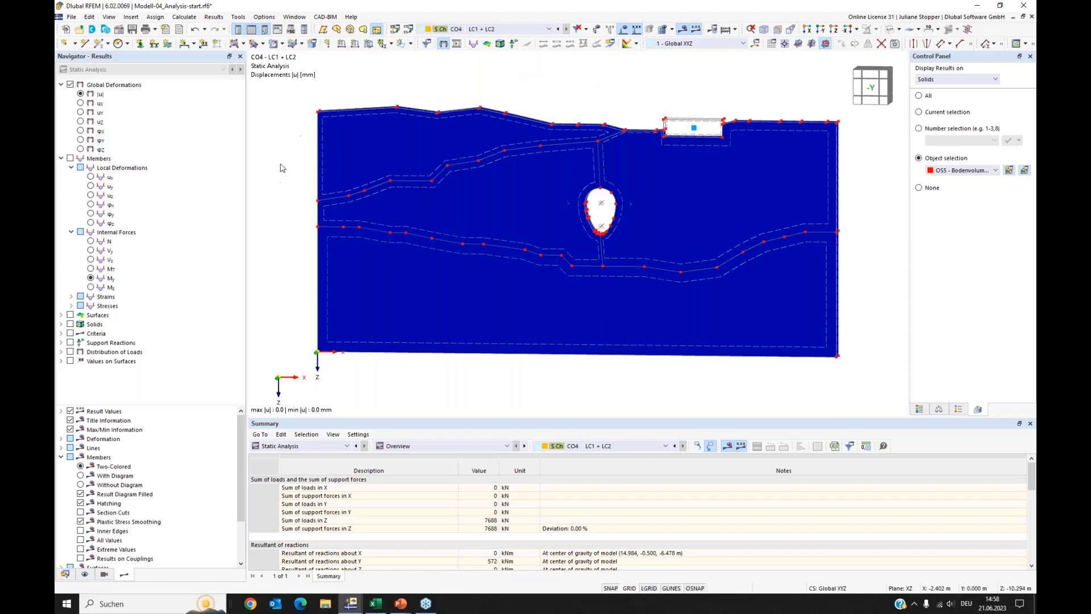
{"action": "left_click", "coordinate": [60, 324]}
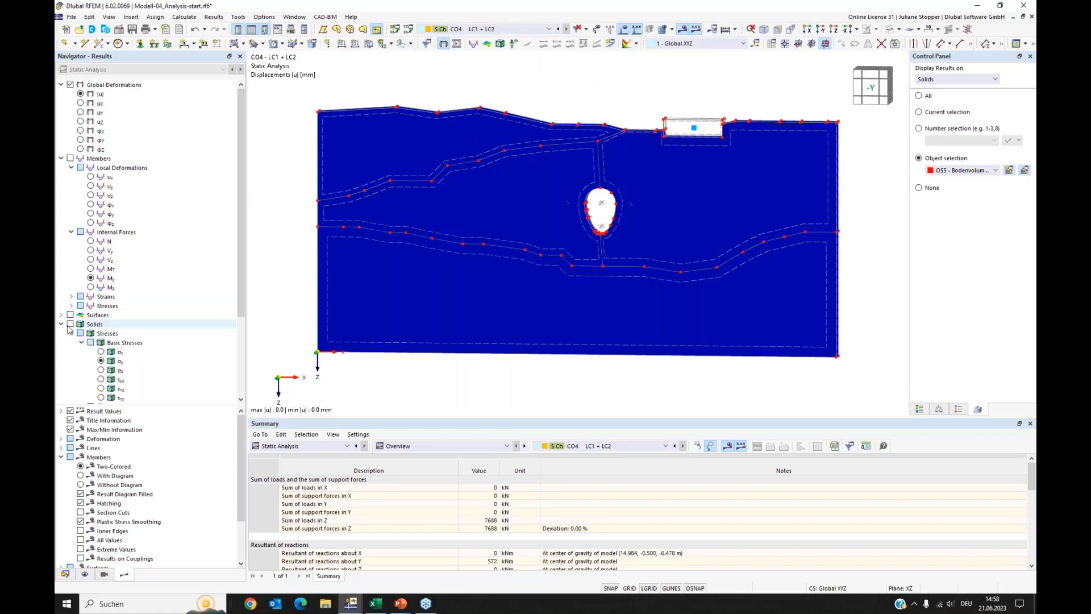
{"action": "left_click", "coordinate": [69, 324]}
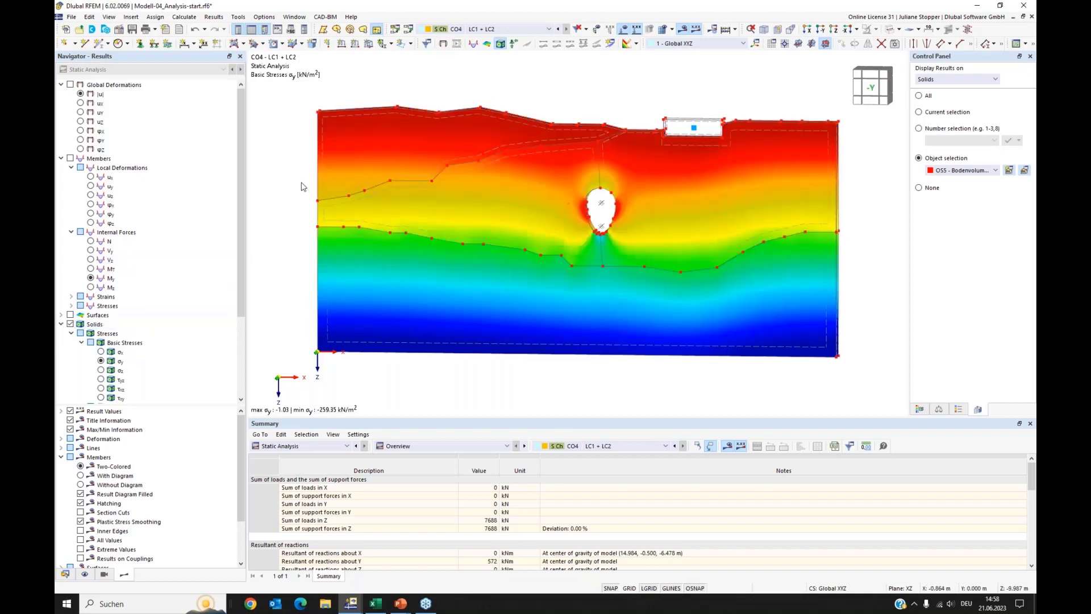
{"action": "left_click", "coordinate": [506, 29]}
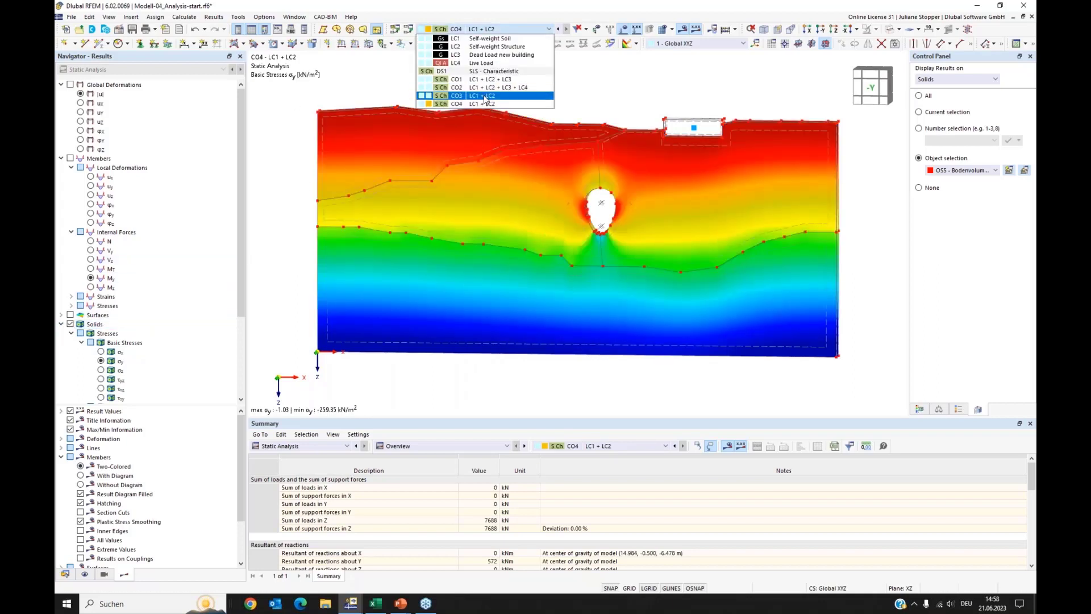
{"action": "left_click", "coordinate": [488, 100]}
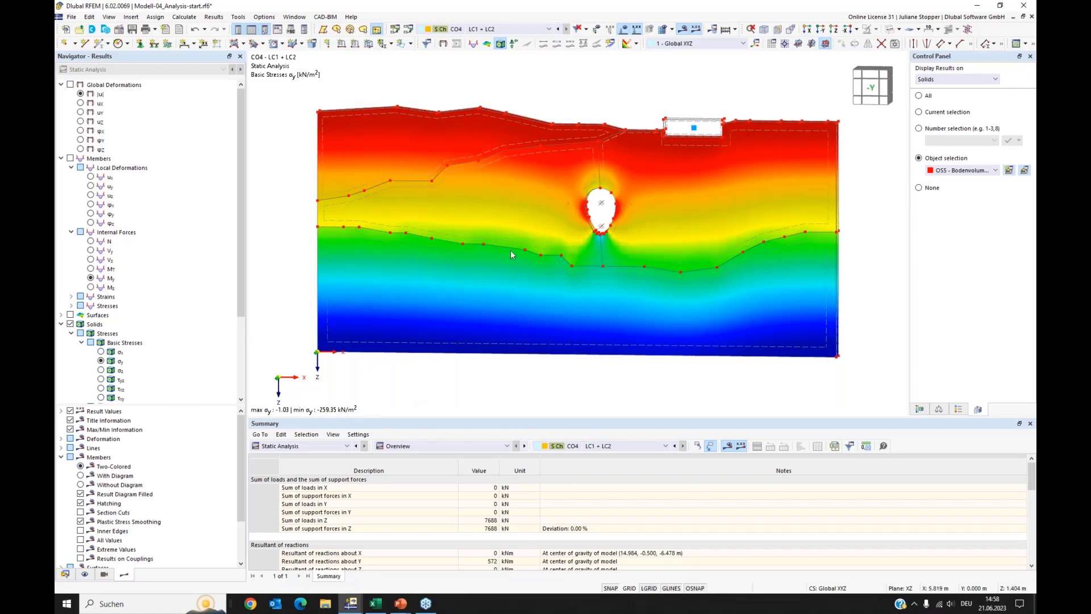
{"action": "left_click", "coordinate": [504, 33]}
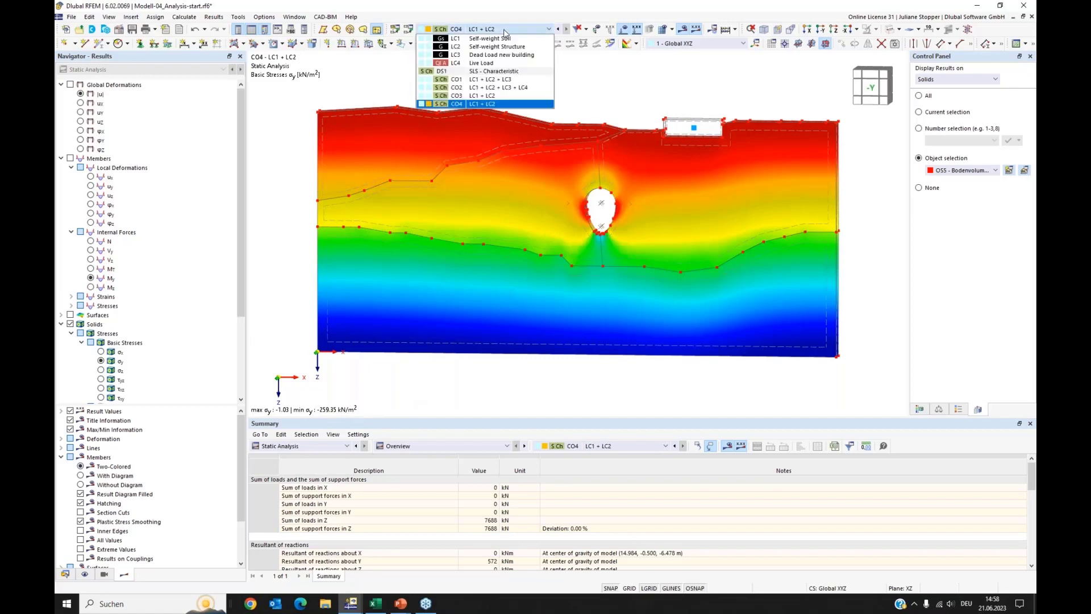
{"action": "left_click", "coordinate": [608, 80]}
Send the current window's graphic of the CO4 basic stresses to printout report 1
{"action": "left_click", "coordinate": [71, 16]}
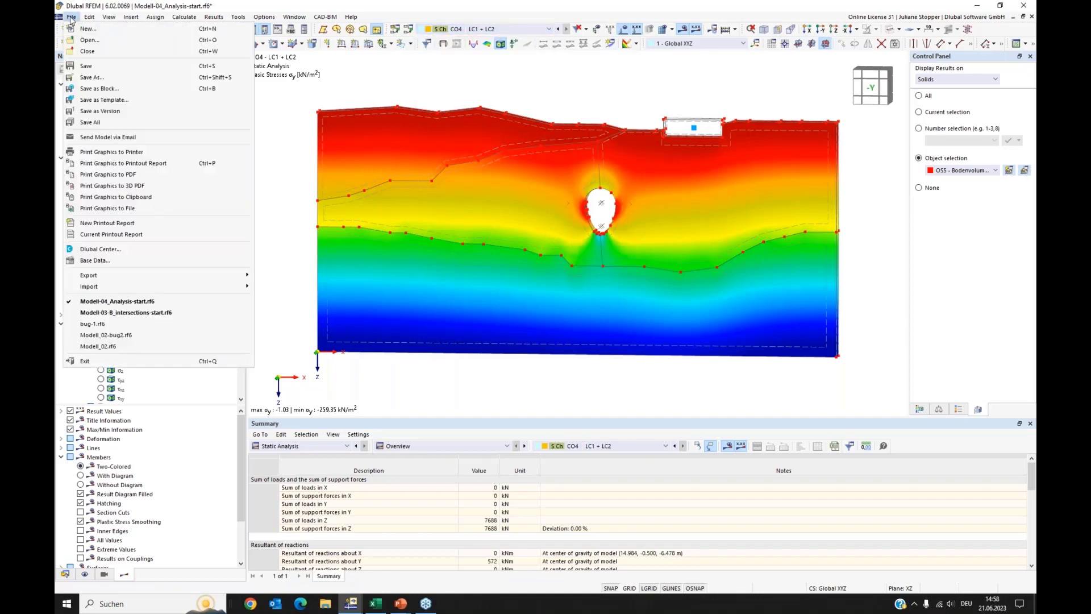
{"action": "left_click", "coordinate": [103, 164]}
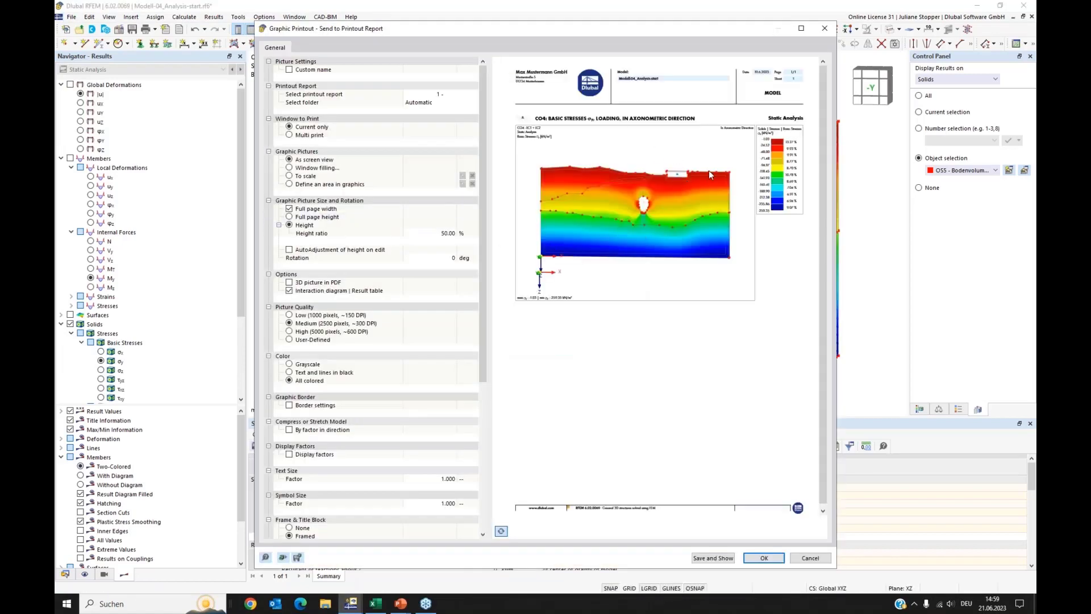
{"action": "left_click", "coordinate": [764, 558]}
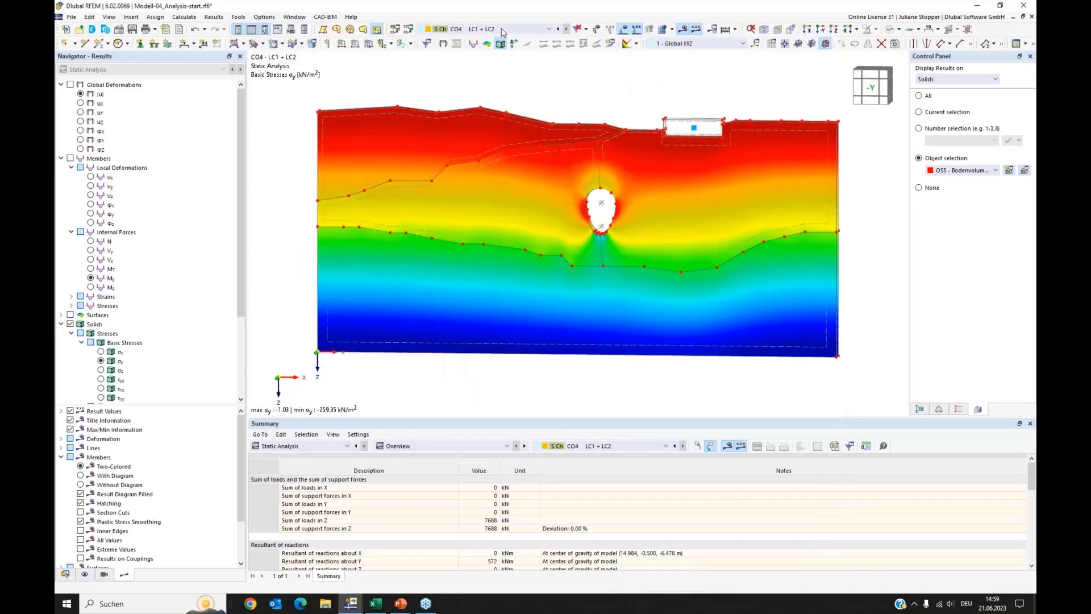
Switch to load combination CO2 and view its global deformations |u| together with the color scale
{"action": "left_click", "coordinate": [502, 29]}
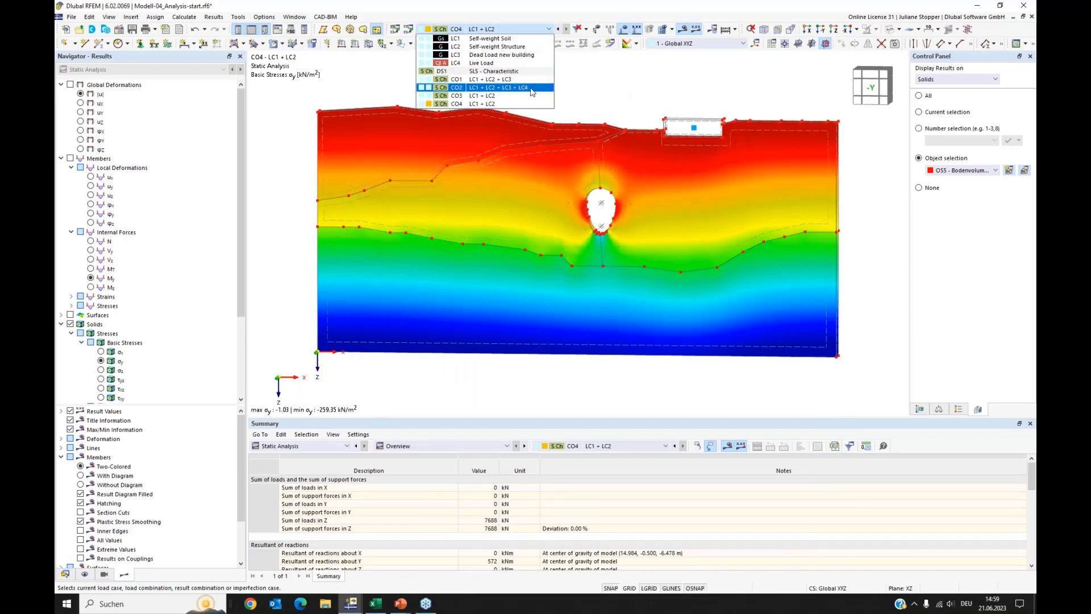
{"action": "key", "text": "Escape"}
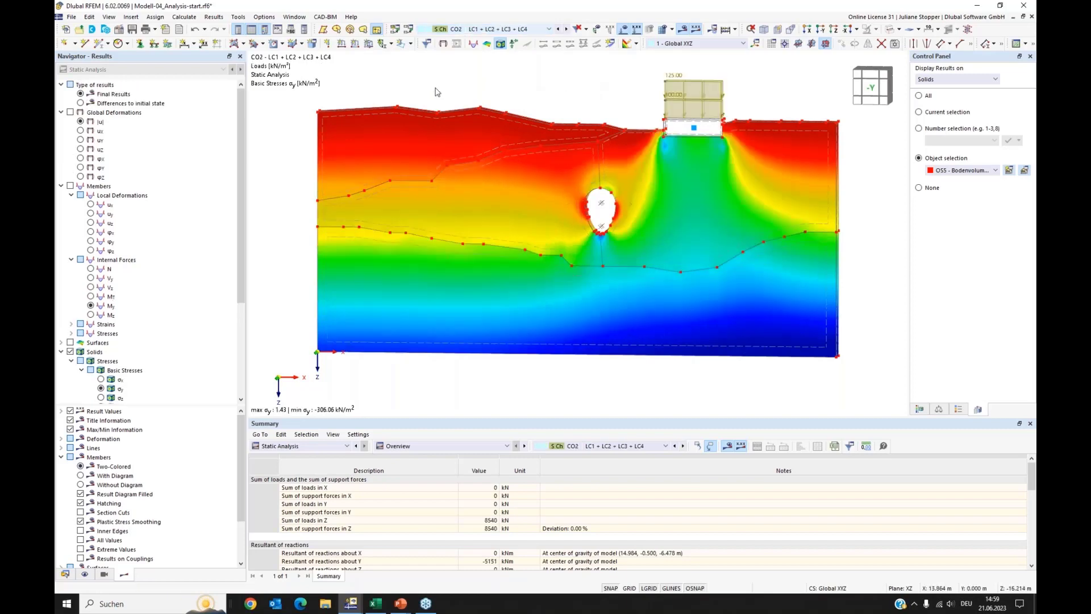
{"action": "left_click", "coordinate": [70, 113]}
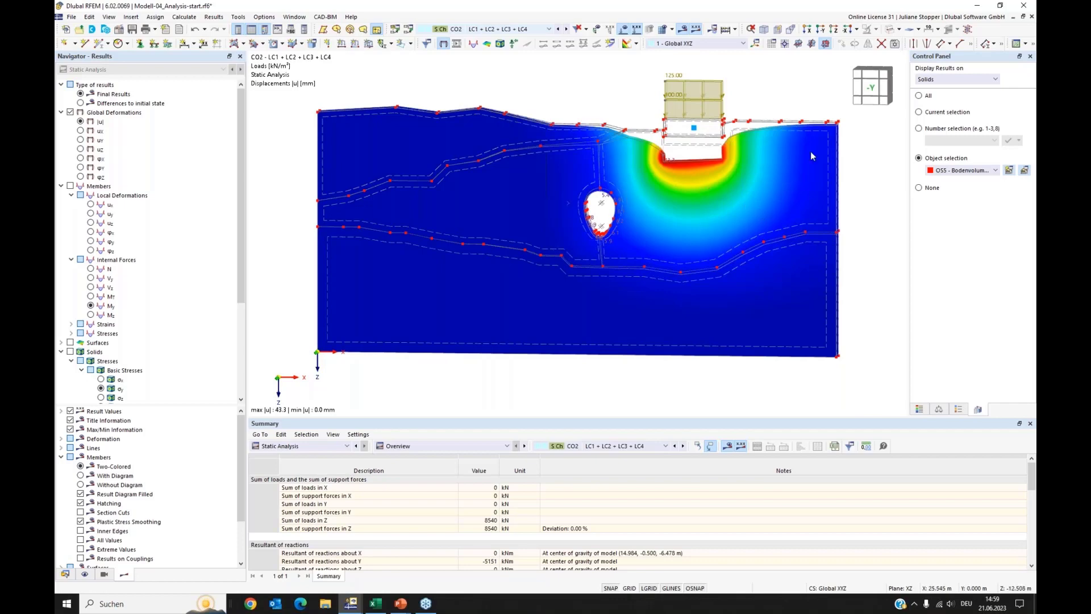
{"action": "left_click", "coordinate": [919, 409]}
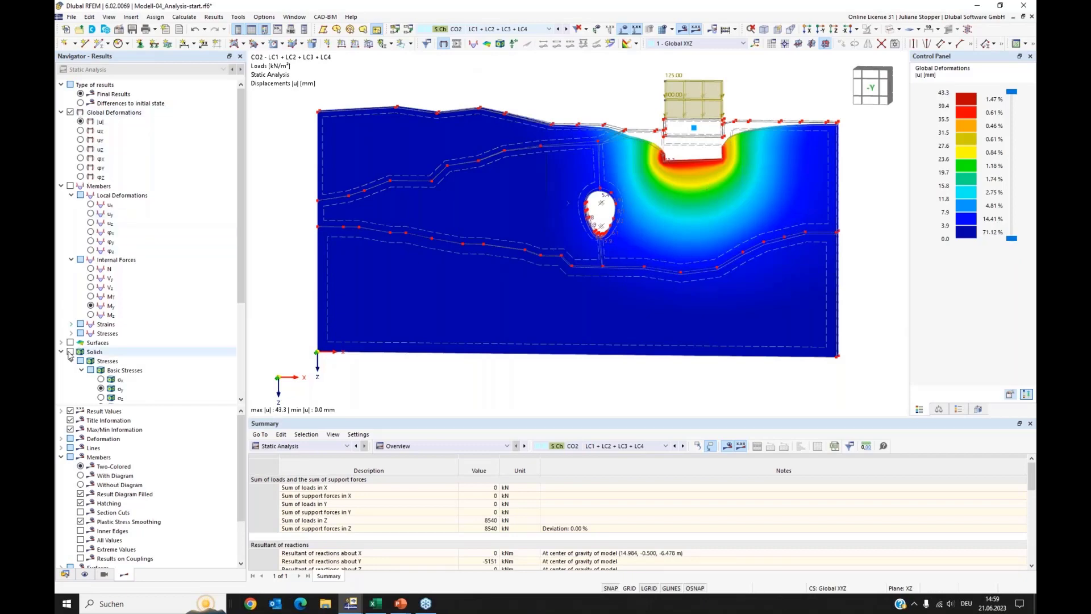
Show the solids' basic stresses σy for CO2 as differences to the initial state
{"action": "left_click", "coordinate": [61, 186]}
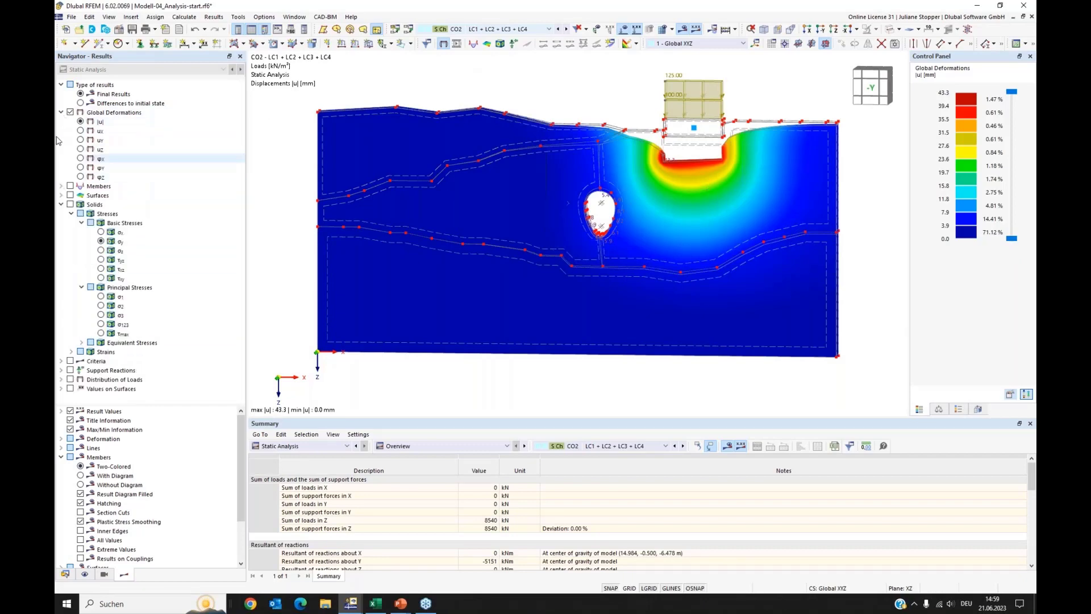
{"action": "left_click", "coordinate": [61, 112]}
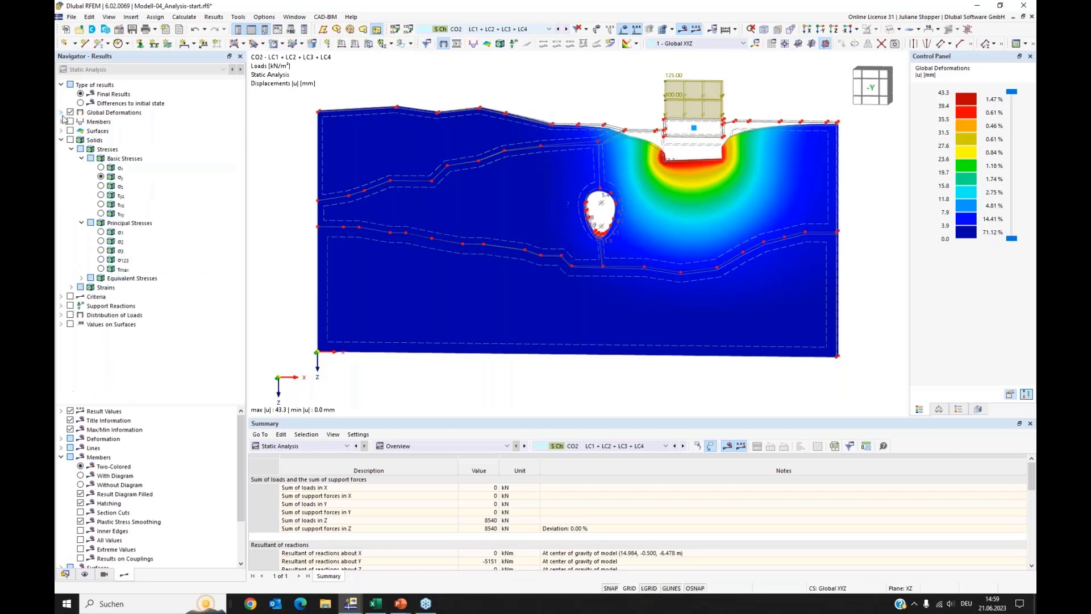
{"action": "left_click", "coordinate": [80, 149]}
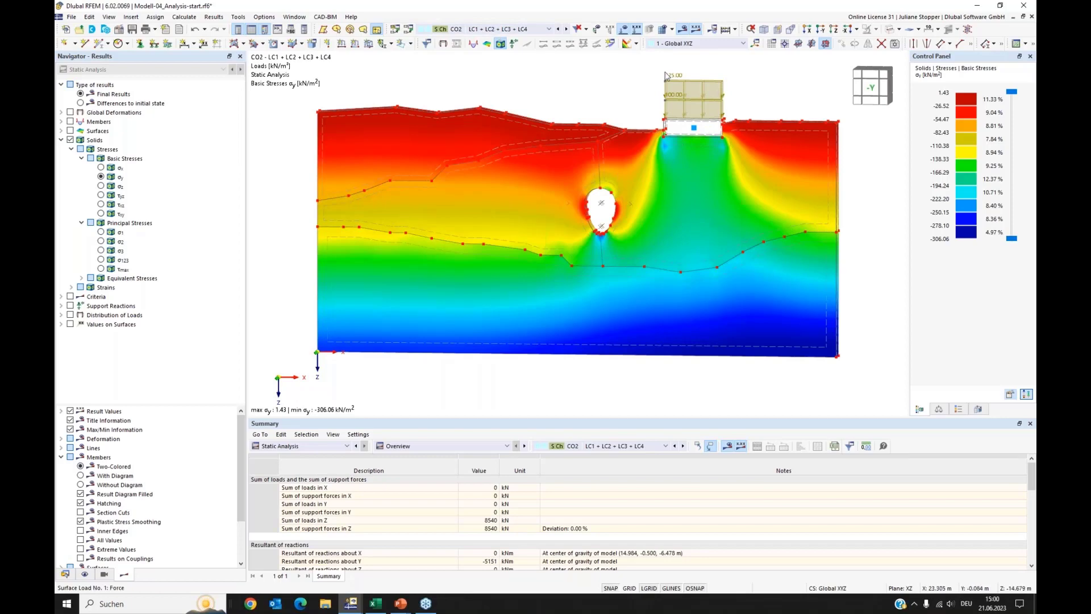
{"action": "left_click", "coordinate": [81, 104]}
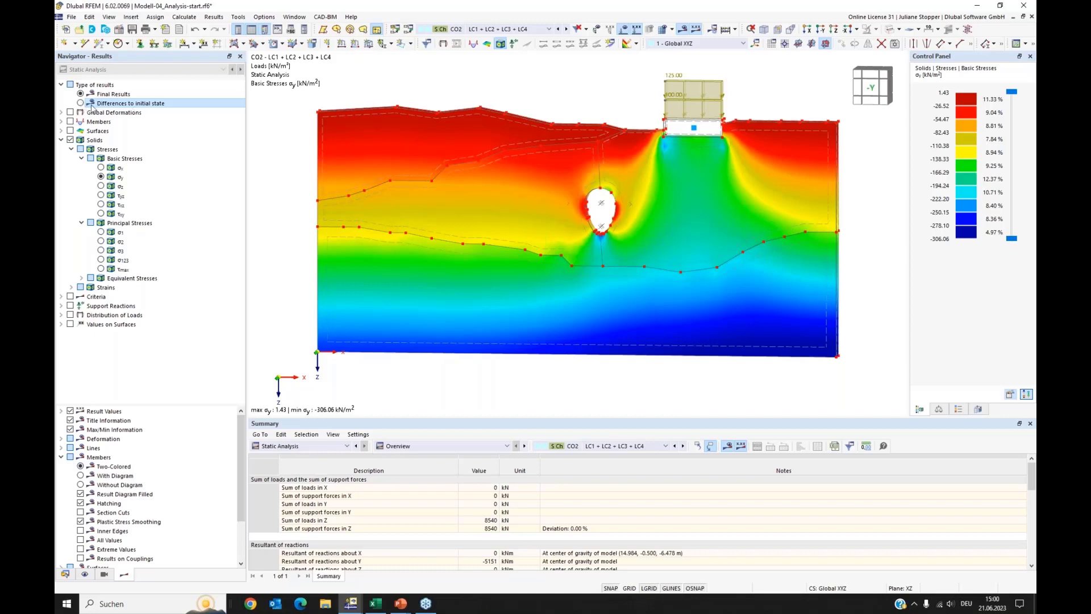
{"action": "left_click", "coordinate": [91, 104]}
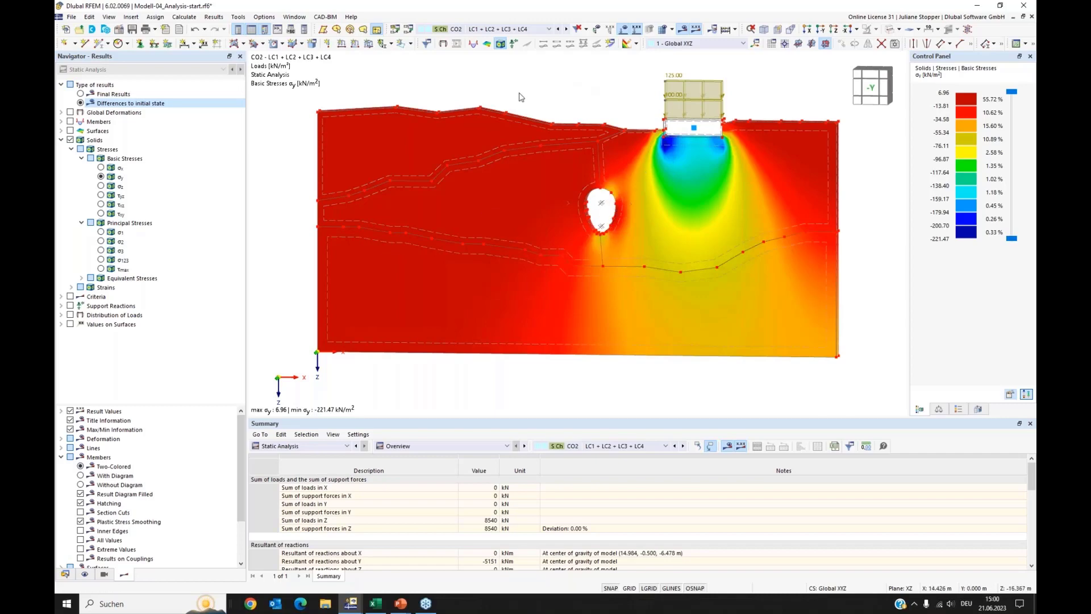
Send the graphic of the CO2 stress differences to printout report 1 and switch the display back to final results
{"action": "left_click", "coordinate": [755, 43]}
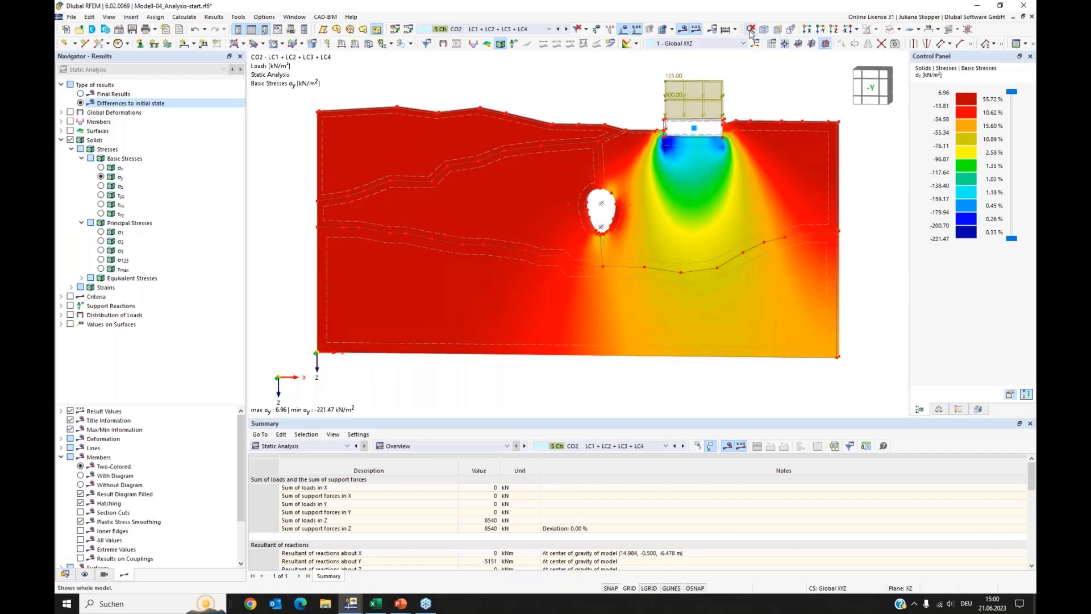
{"action": "left_click", "coordinate": [72, 16]}
{"action": "left_click", "coordinate": [125, 164]}
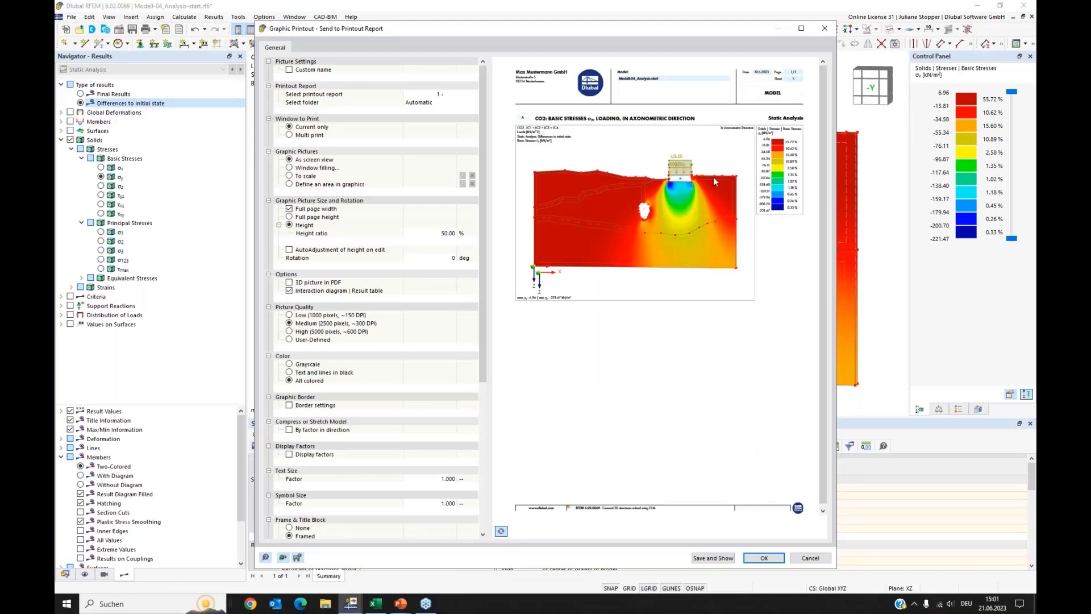
{"action": "left_click", "coordinate": [760, 561]}
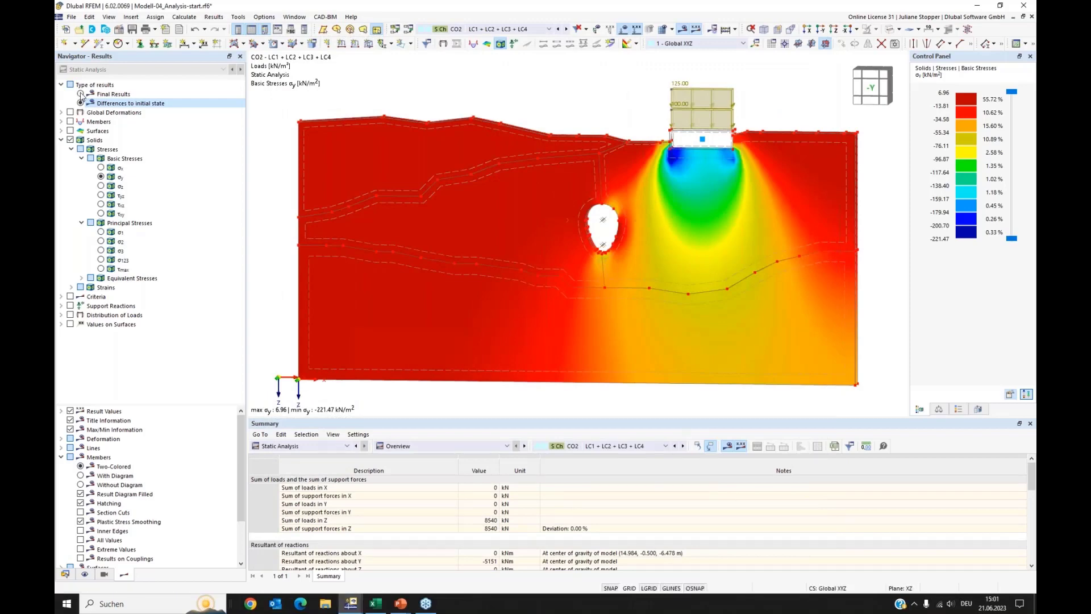
{"action": "left_click", "coordinate": [80, 94]}
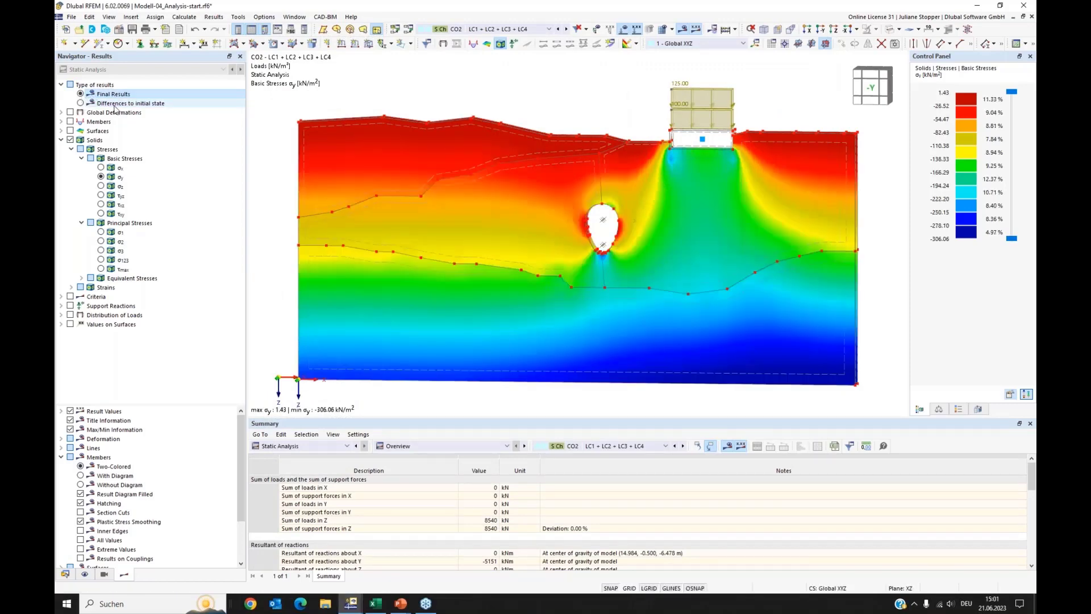
Send the current window's graphic of the final CO2 basic stresses σy to printout report 1
{"action": "left_click", "coordinate": [71, 17]}
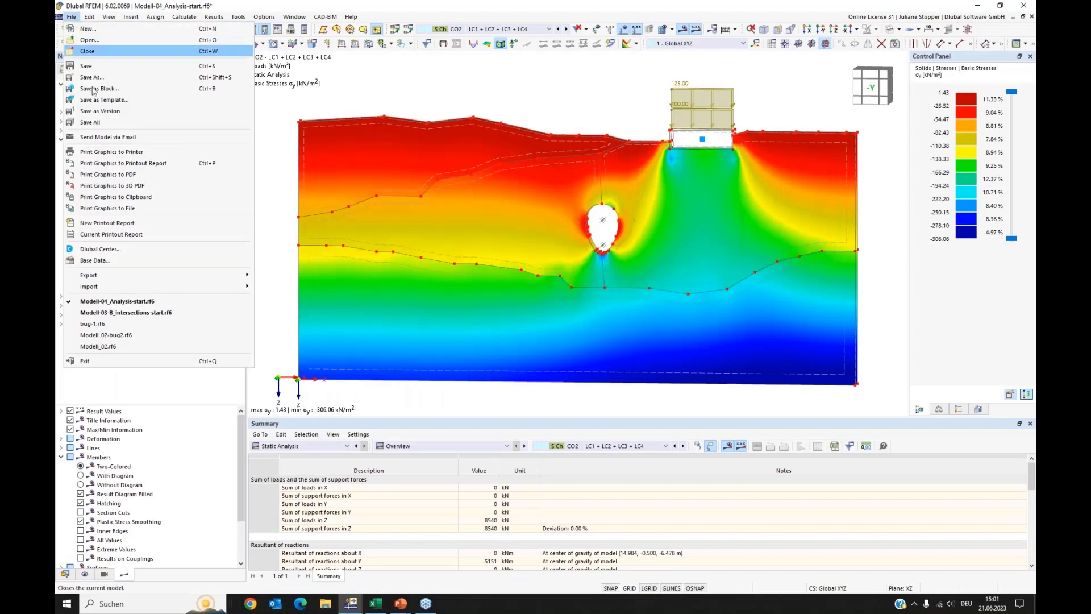
{"action": "left_click", "coordinate": [126, 163]}
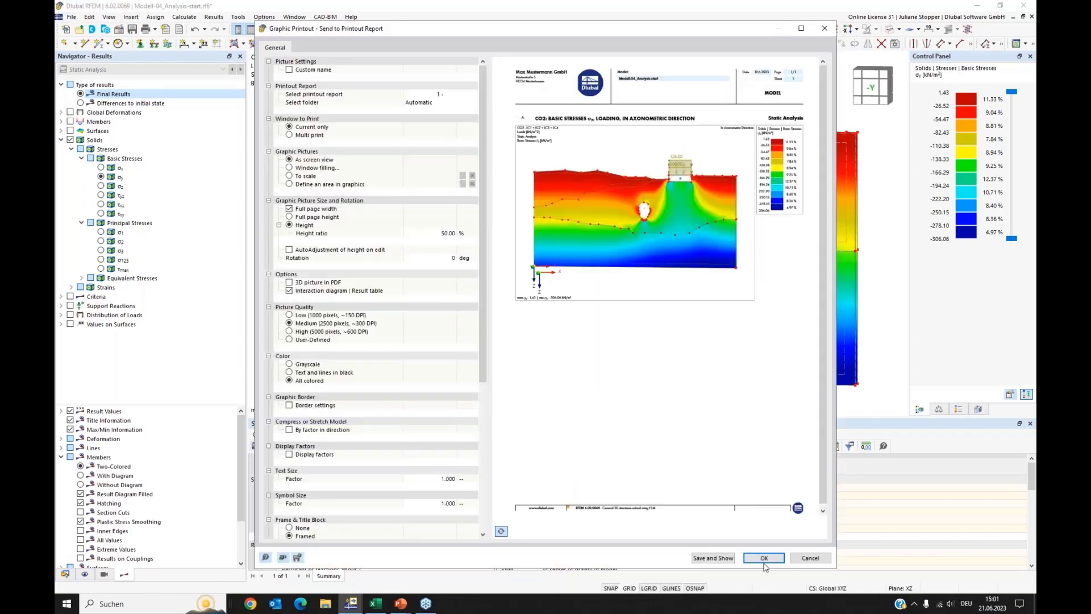
{"action": "left_click", "coordinate": [764, 558]}
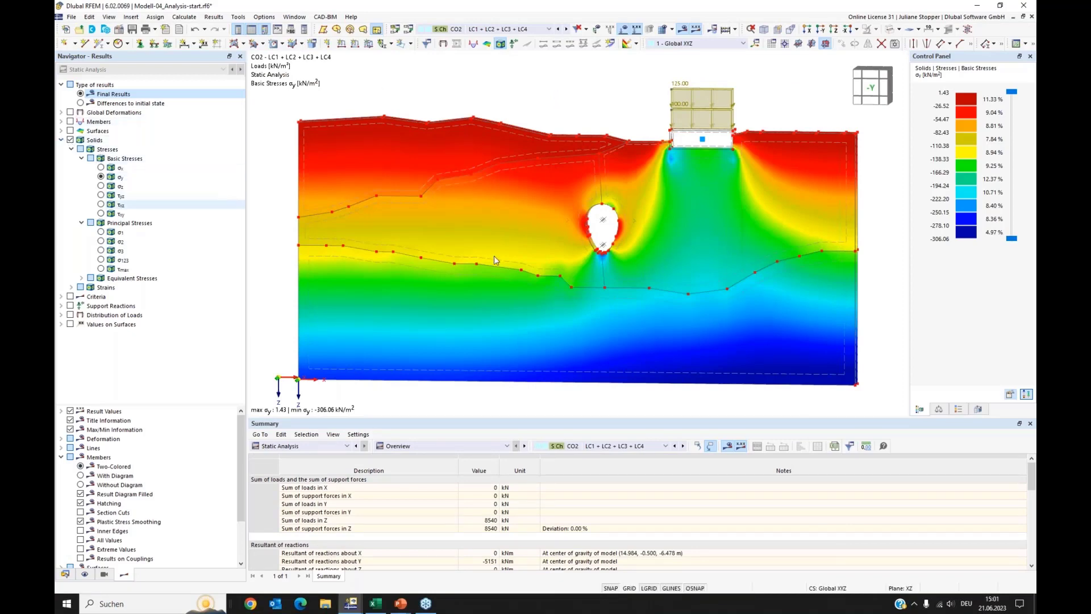
Hide the solids' results and inspect the Result Beam integration settings of member 14 on the tunnel lining
{"action": "left_click", "coordinate": [69, 141]}
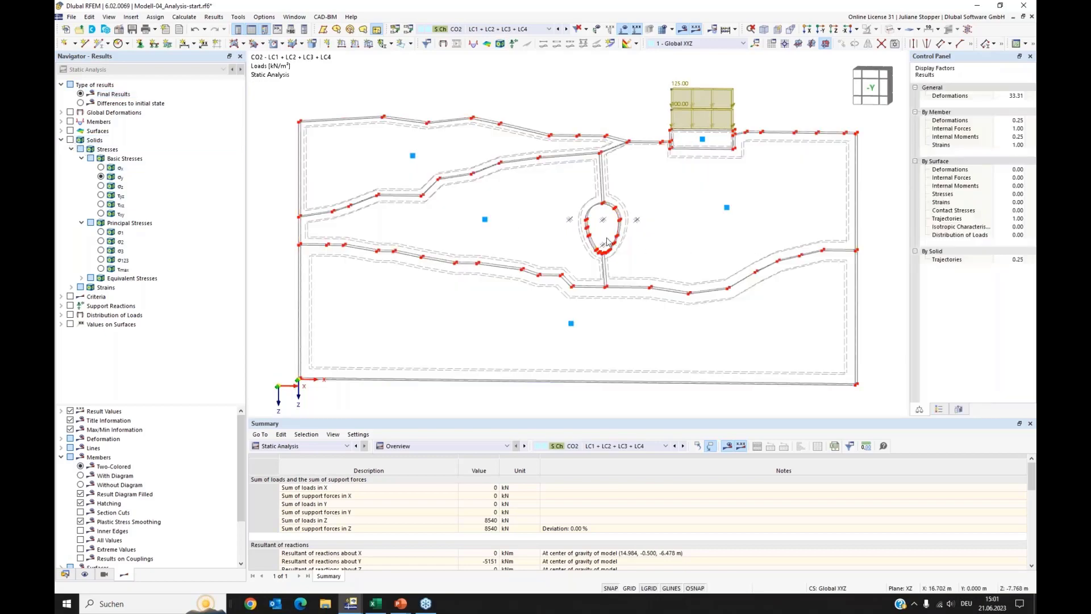
{"action": "middle_click_drag", "start_coordinate": [704, 268], "coordinate": [628, 250], "text": "ctrl"}
{"action": "scroll", "coordinate": [659, 261], "scroll_direction": "up", "scroll_amount": 5}
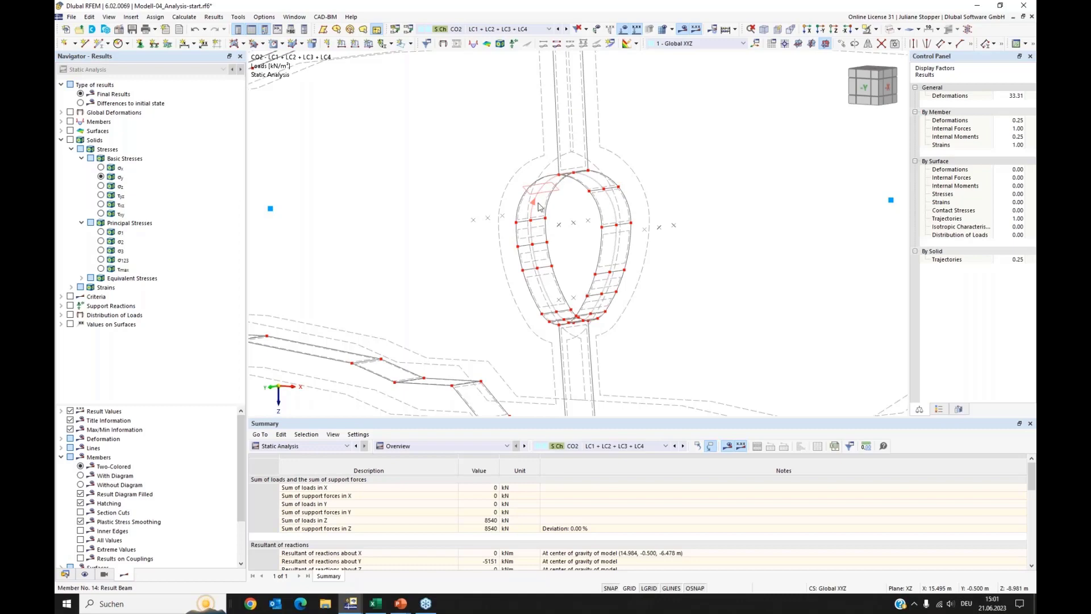
{"action": "double_click", "coordinate": [561, 177]}
{"action": "left_click", "coordinate": [293, 135]}
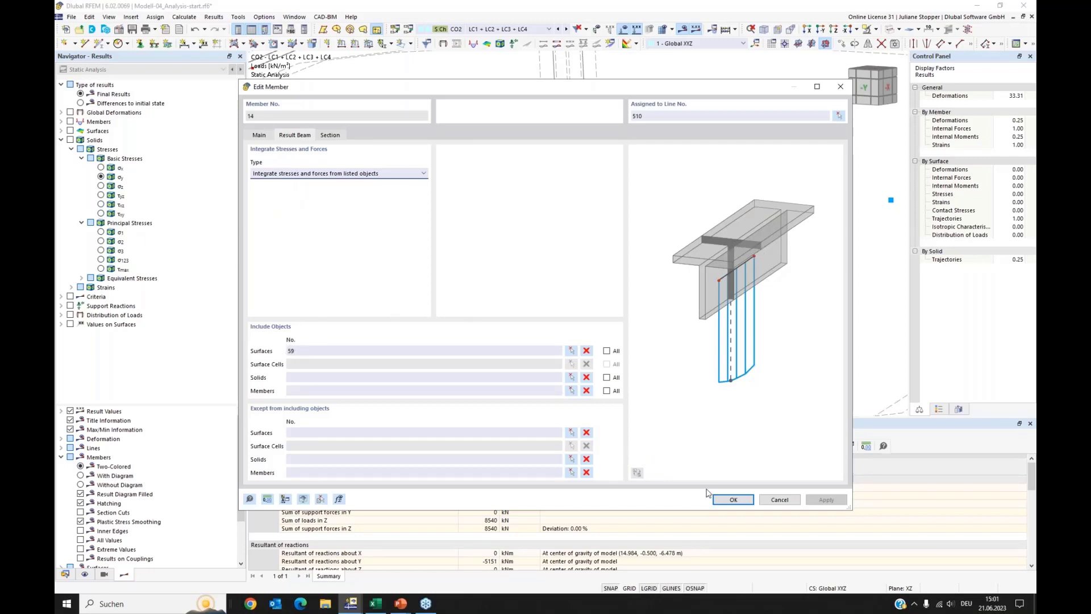
{"action": "left_click", "coordinate": [734, 500]}
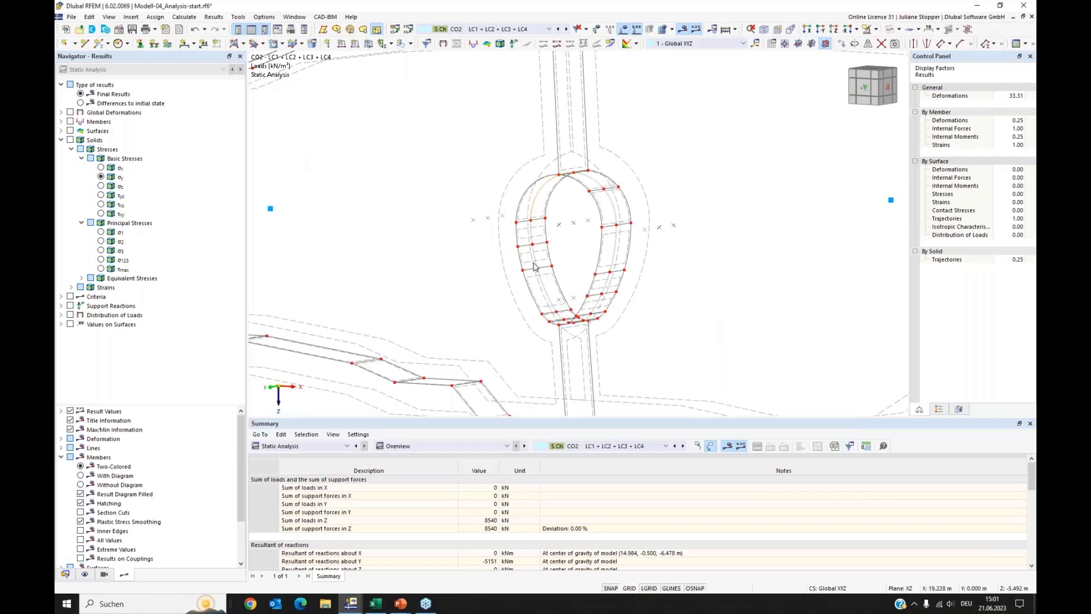
Display the members' moments My in the -Y view, comparing the differences to the initial state with the final results
{"action": "left_click", "coordinate": [71, 123]}
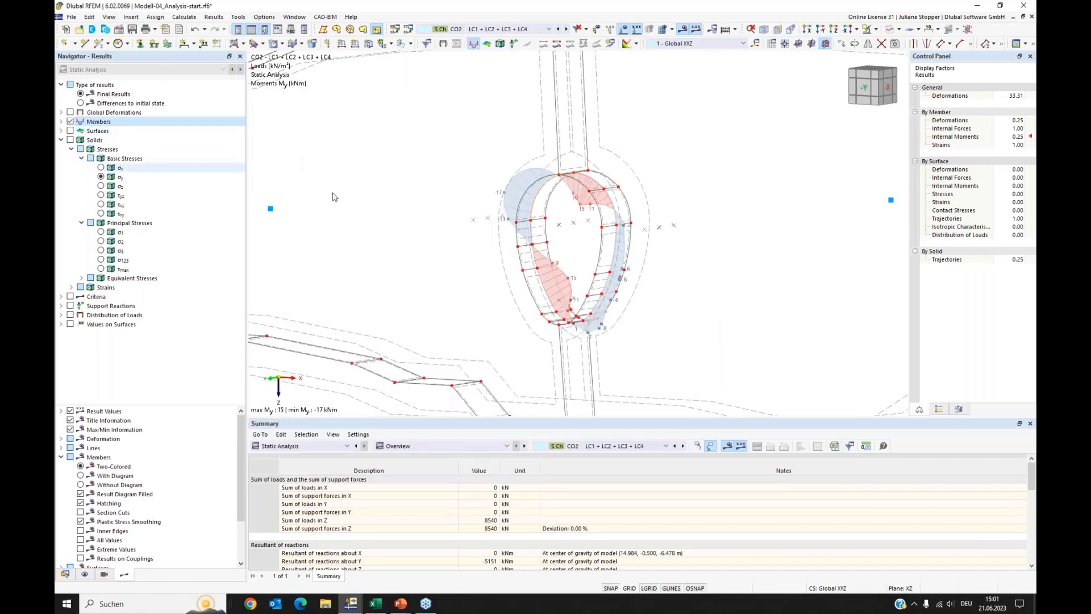
{"action": "left_click", "coordinate": [821, 33]}
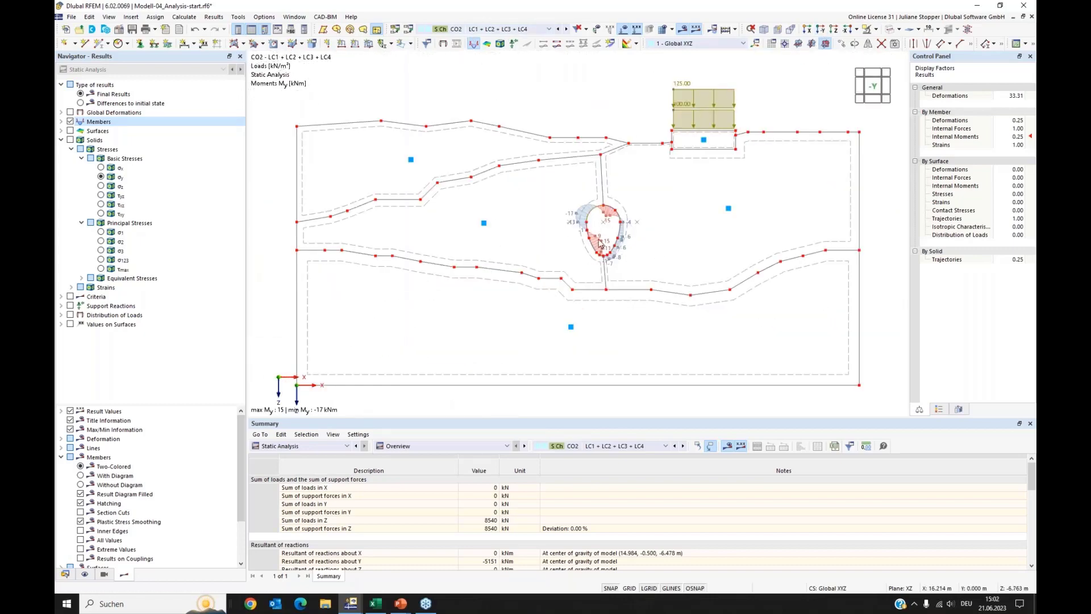
{"action": "left_click", "coordinate": [81, 104]}
{"action": "left_click", "coordinate": [81, 104]}
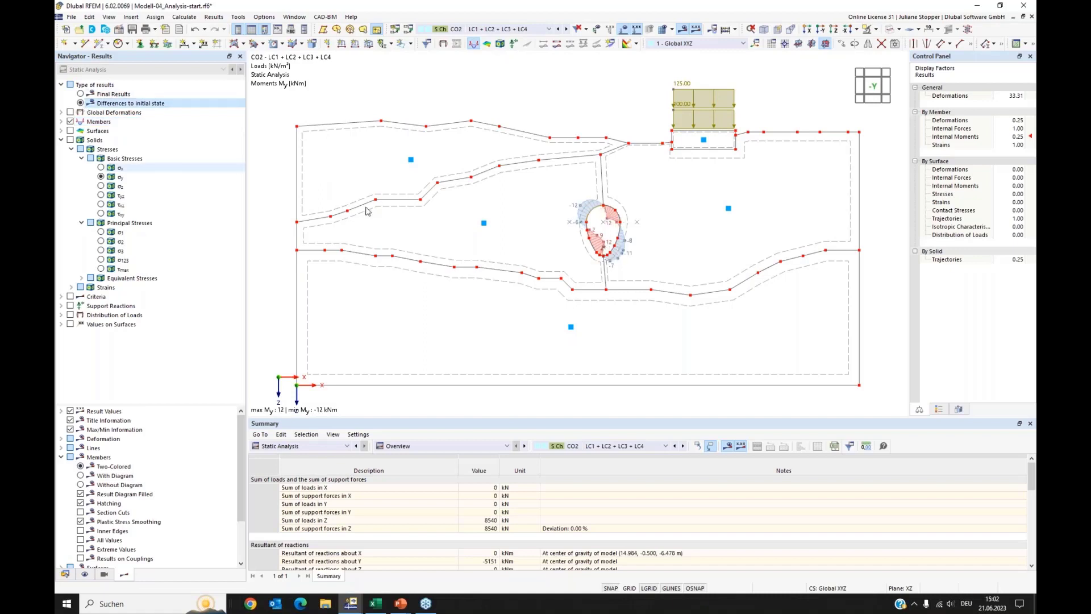
{"action": "left_click", "coordinate": [61, 121]}
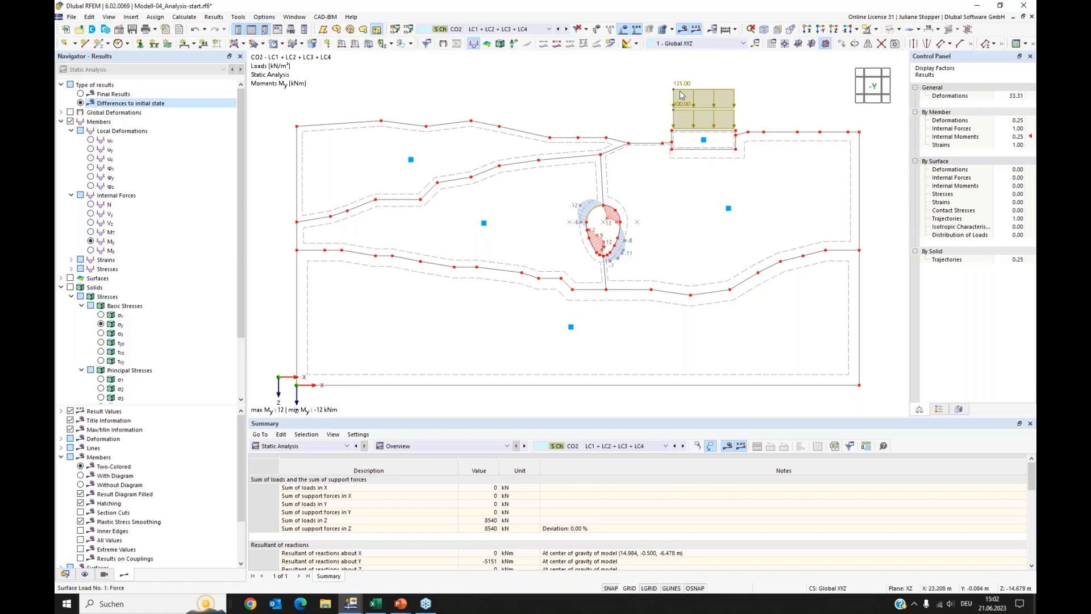
{"action": "left_click", "coordinate": [82, 94]}
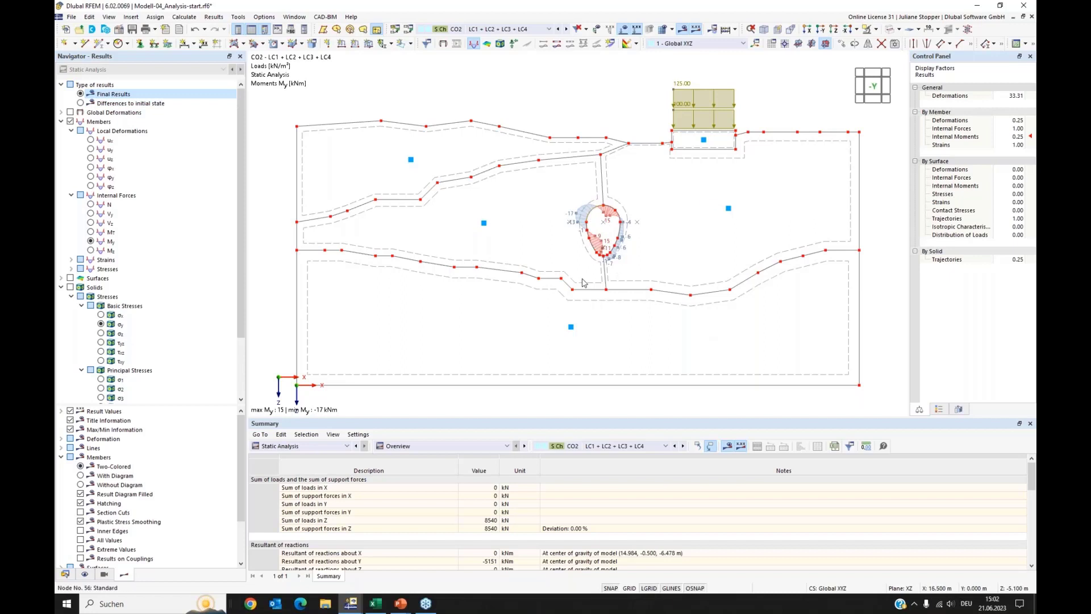
Show the members' local deformations ux and then uz for CO2
{"action": "left_click", "coordinate": [91, 206]}
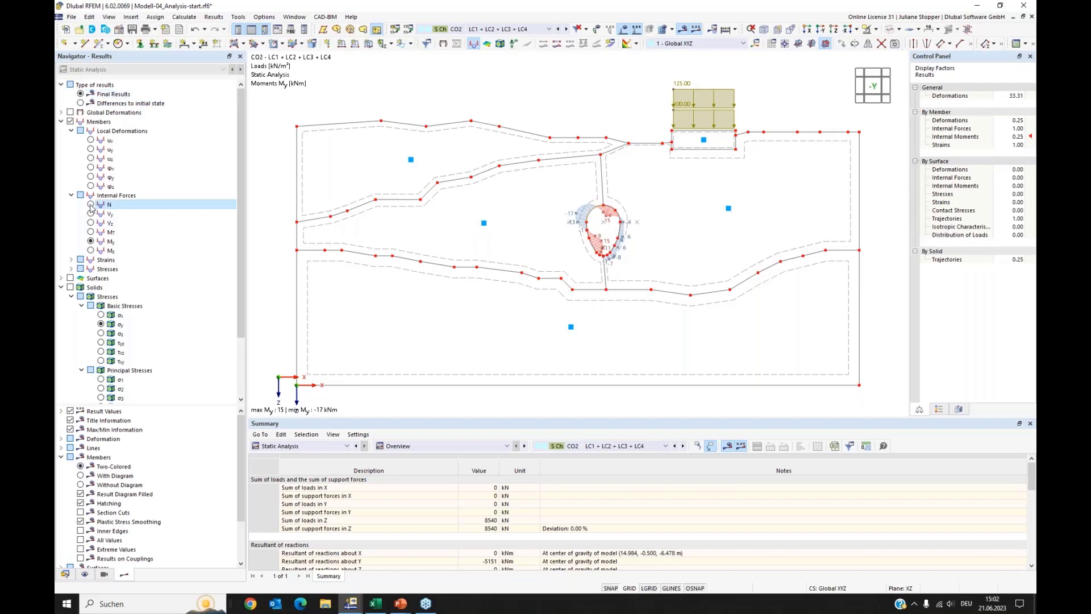
{"action": "left_click", "coordinate": [90, 140]}
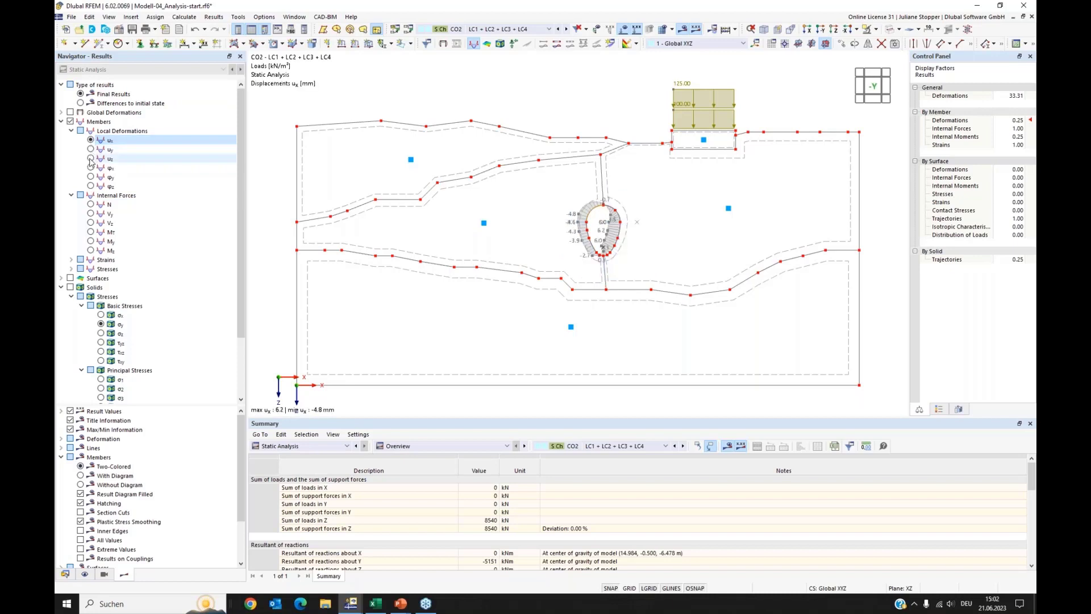
{"action": "left_click", "coordinate": [90, 159]}
{"action": "left_click", "coordinate": [939, 410]}
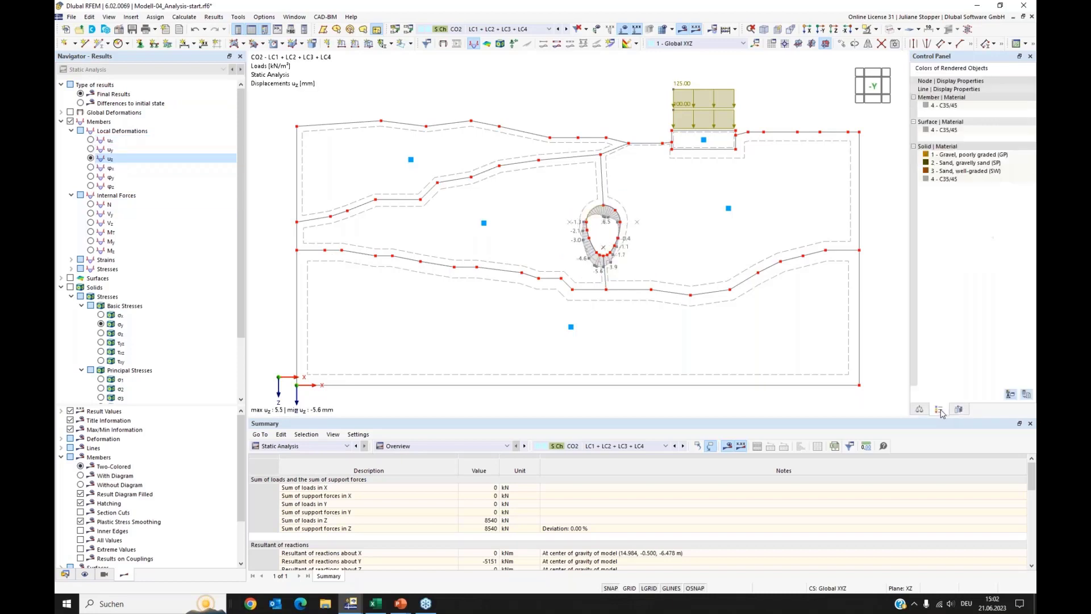
{"action": "left_click", "coordinate": [927, 410]}
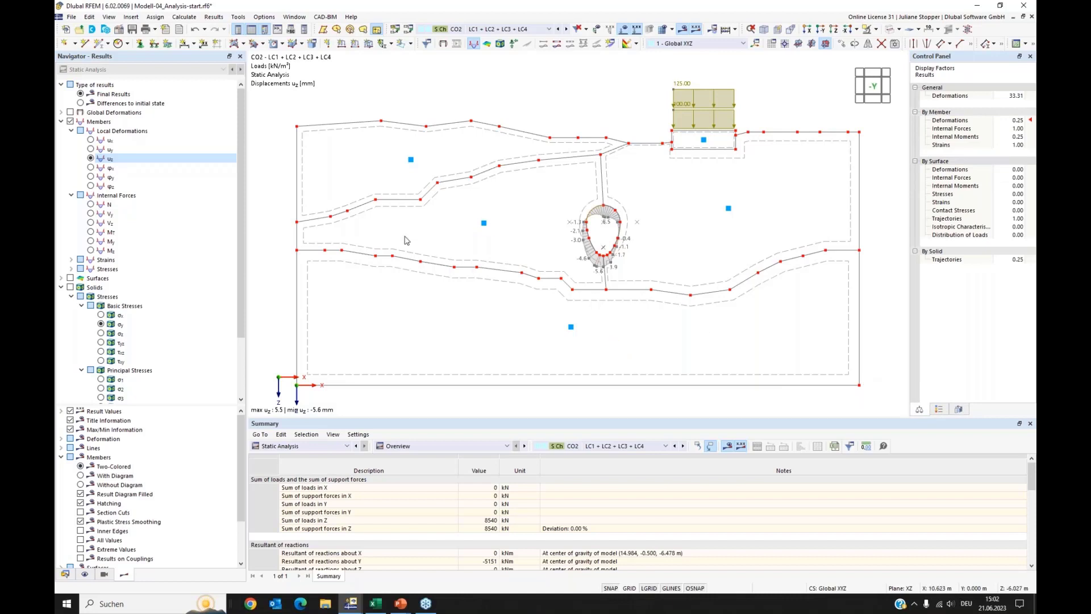
Set the member results display to the coloured With Diagram option, trying Without Diagram for comparison
{"action": "scroll", "coordinate": [141, 418], "scroll_direction": "down", "scroll_amount": 2}
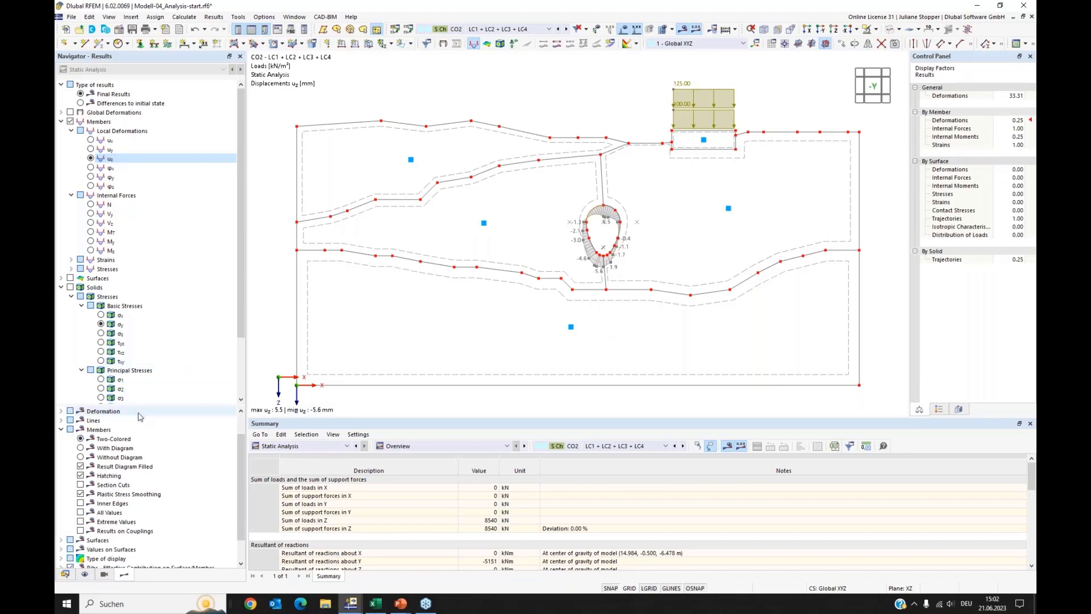
{"action": "scroll", "coordinate": [139, 424], "scroll_direction": "up", "scroll_amount": 2}
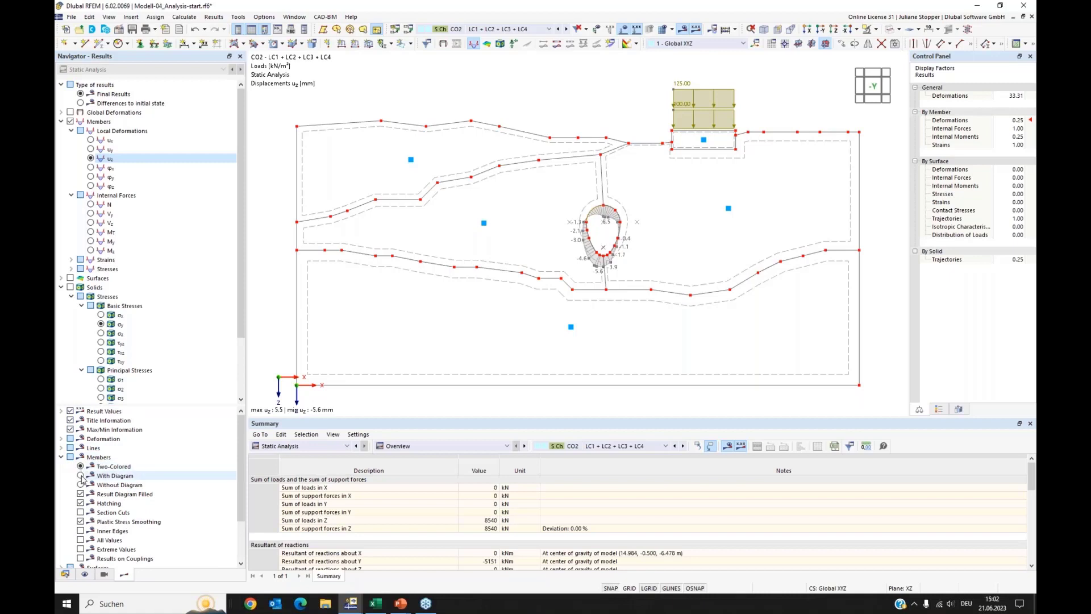
{"action": "left_click", "coordinate": [81, 476]}
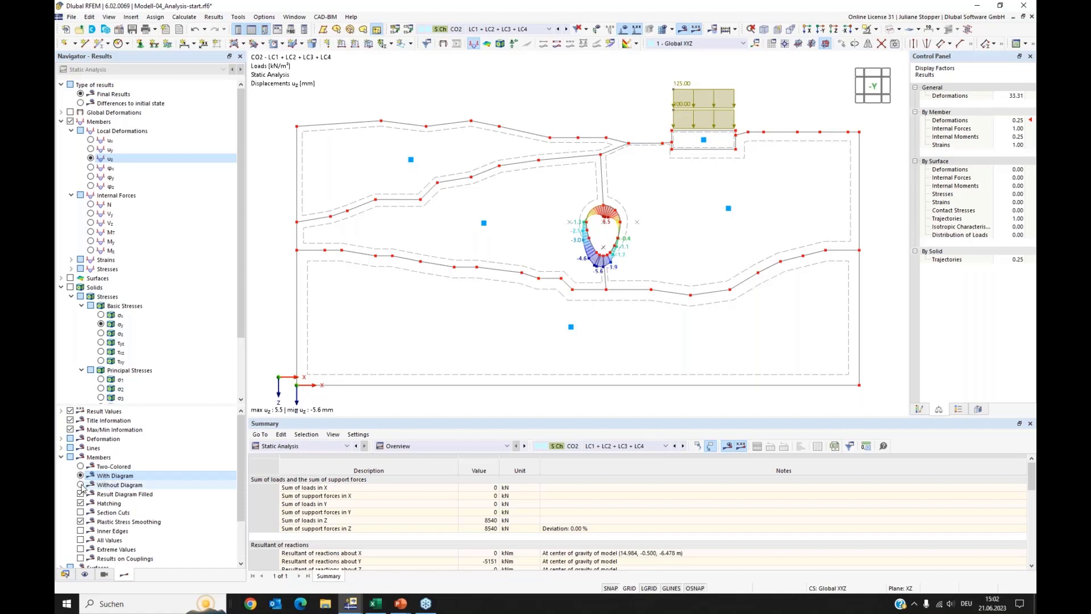
{"action": "left_click", "coordinate": [80, 485]}
{"action": "left_click", "coordinate": [81, 476]}
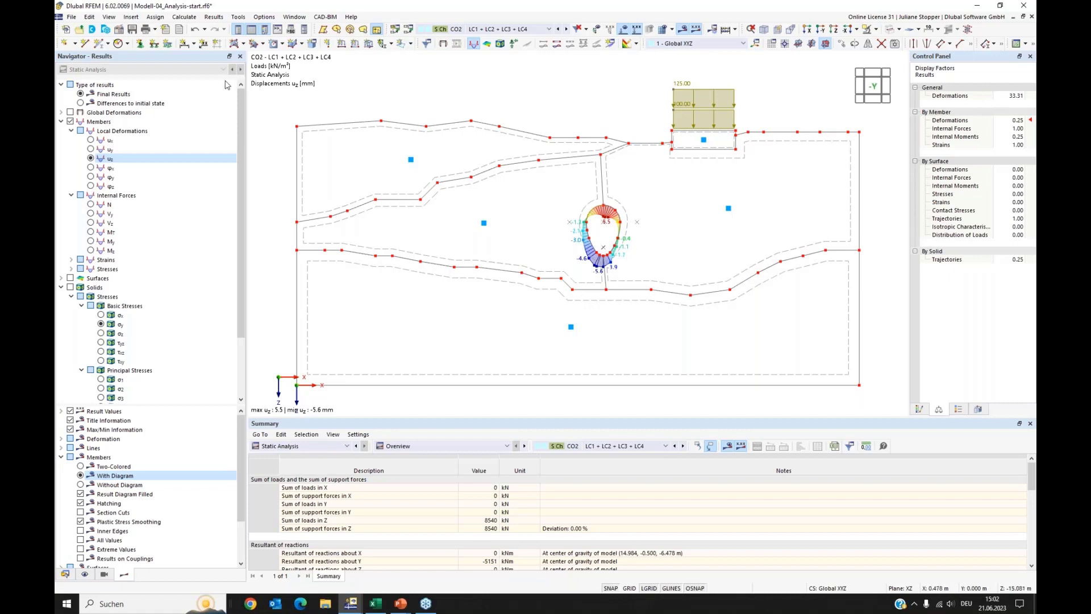
Set up a multi print of graphics to printout report 1, excluding the model views and keeping the current load view
{"action": "left_click", "coordinate": [71, 18]}
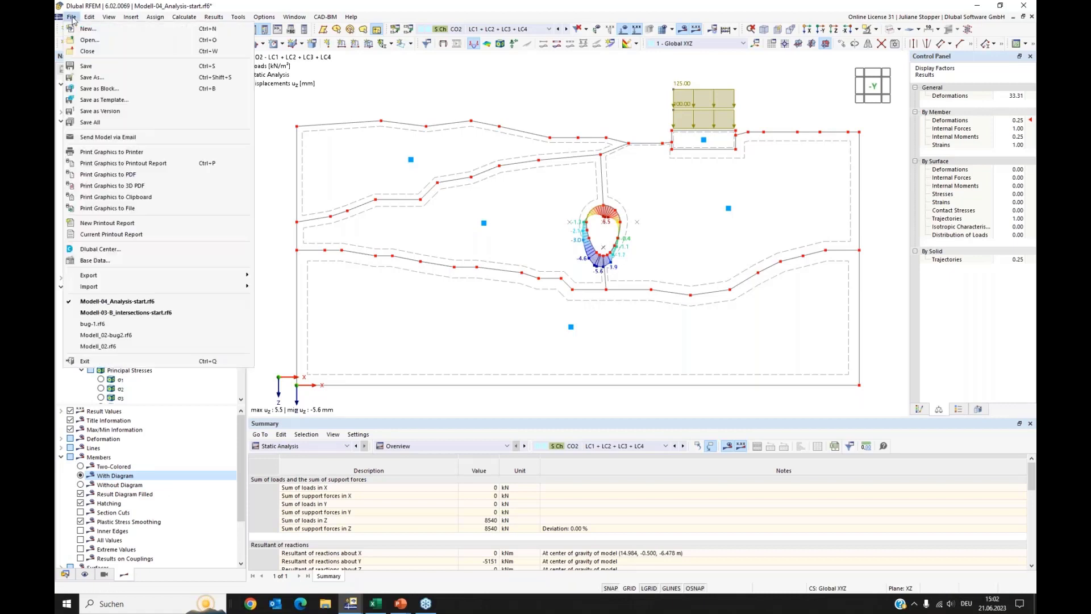
{"action": "left_click", "coordinate": [123, 163]}
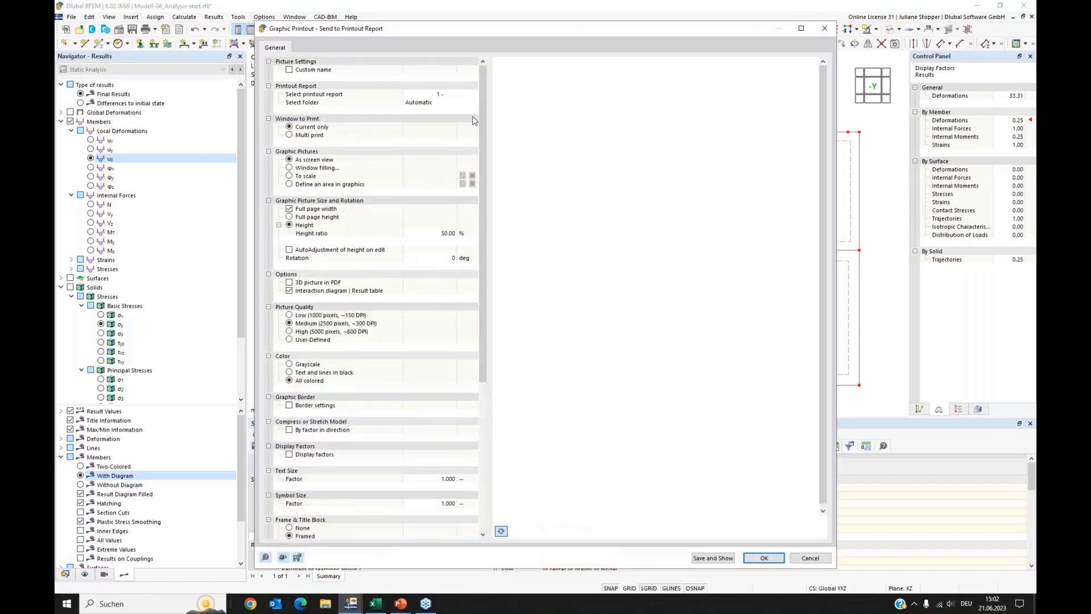
{"action": "left_click", "coordinate": [290, 135]}
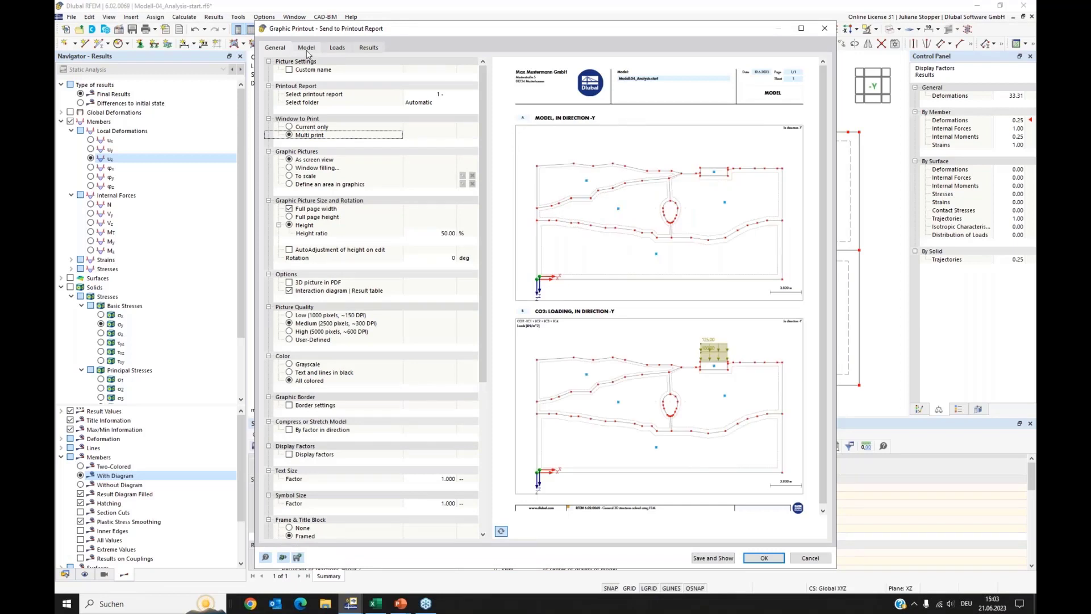
{"action": "left_click", "coordinate": [306, 49]}
{"action": "left_click", "coordinate": [279, 61]}
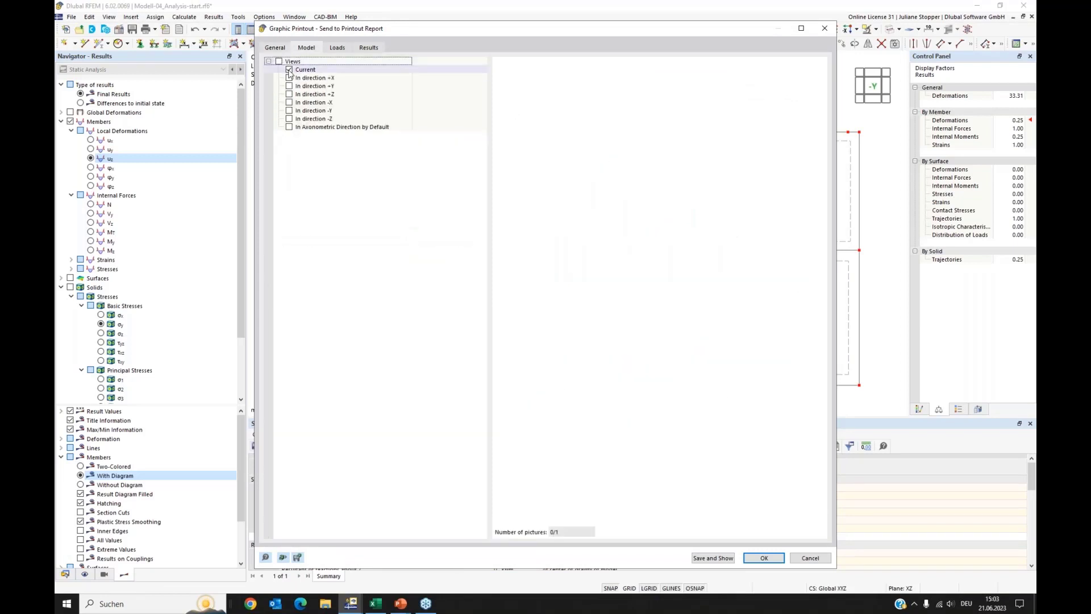
{"action": "left_click", "coordinate": [342, 49]}
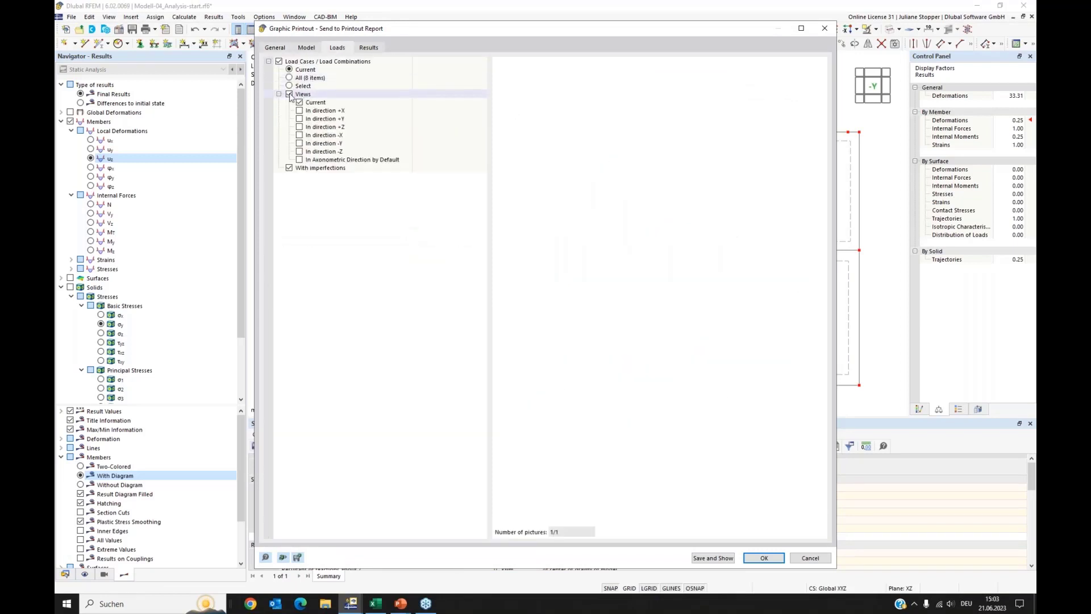
Include the members' internal forces N and My and local deformations ux and uz in the multi print, and send the graphics to the report
{"action": "left_click", "coordinate": [369, 48]}
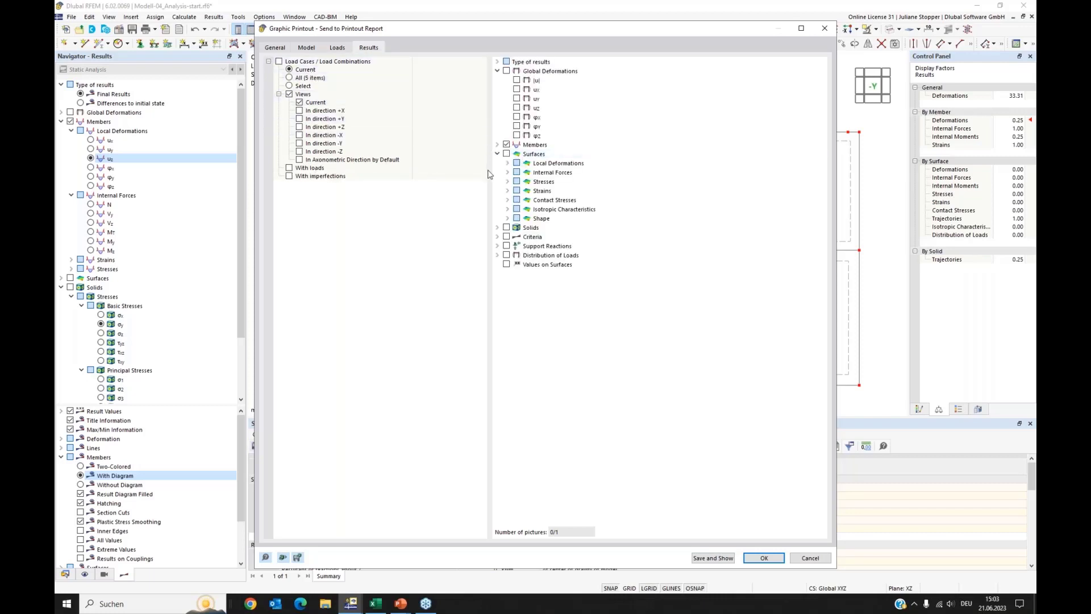
{"action": "left_click", "coordinate": [497, 154]}
{"action": "left_click", "coordinate": [497, 145]}
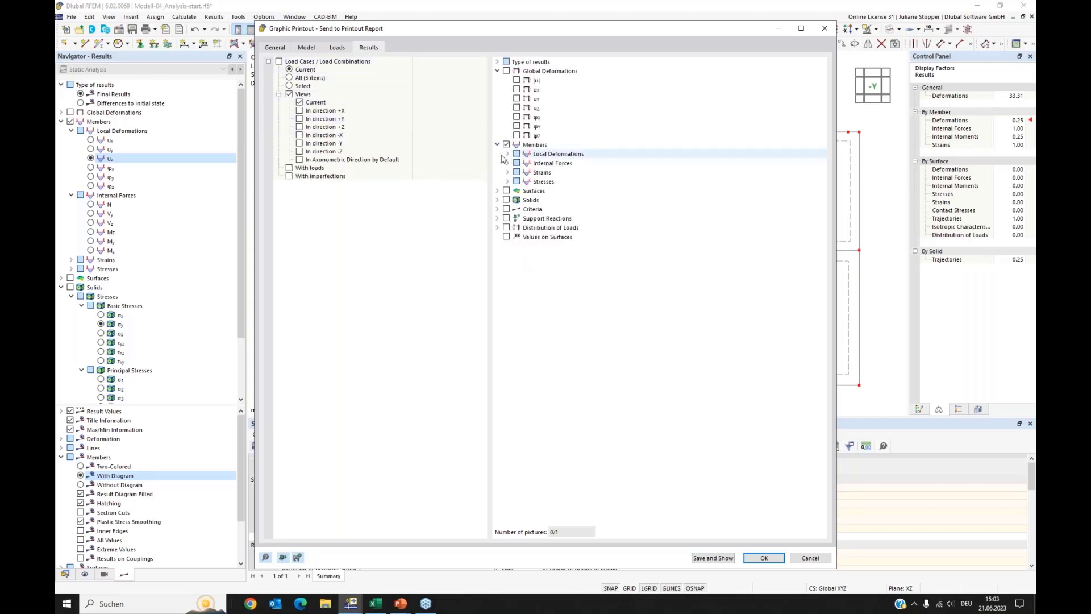
{"action": "left_click", "coordinate": [508, 163]}
{"action": "left_click", "coordinate": [527, 173]}
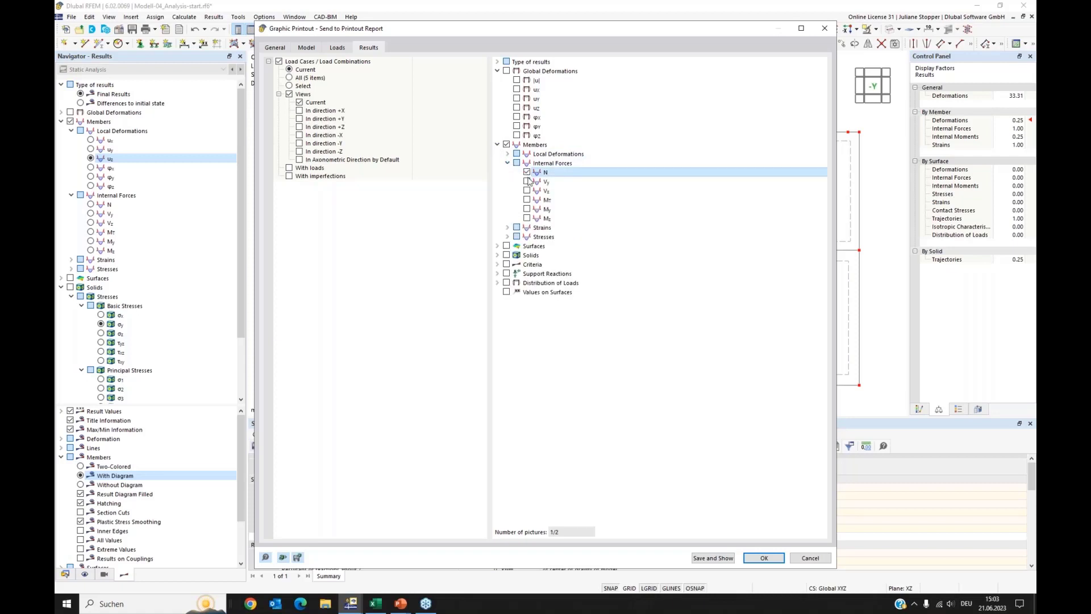
{"action": "left_click", "coordinate": [527, 210]}
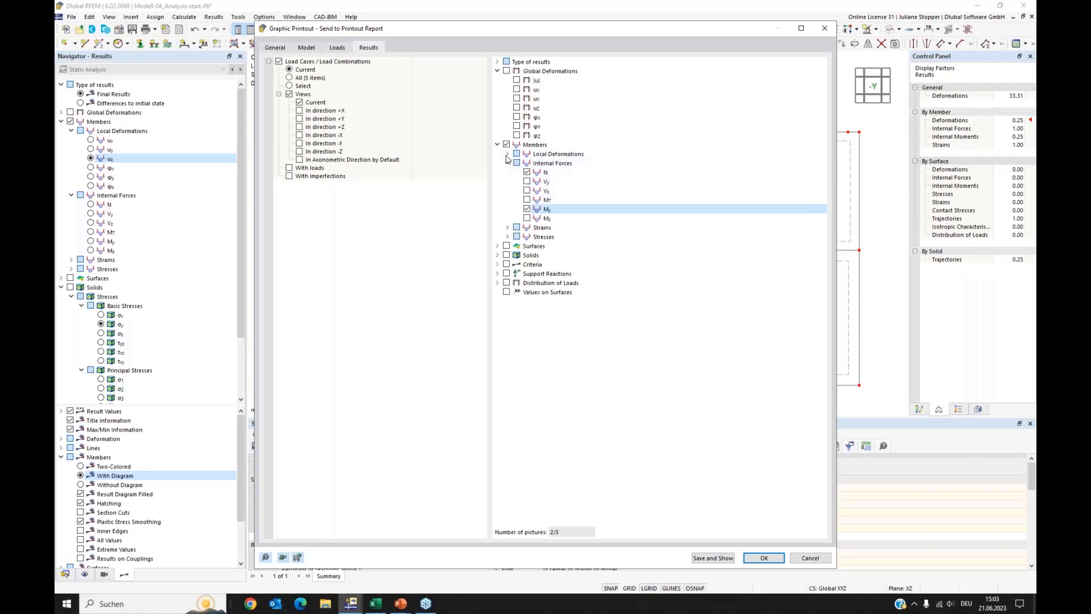
{"action": "left_click", "coordinate": [508, 154]}
{"action": "left_click", "coordinate": [527, 164]}
{"action": "left_click", "coordinate": [526, 181]}
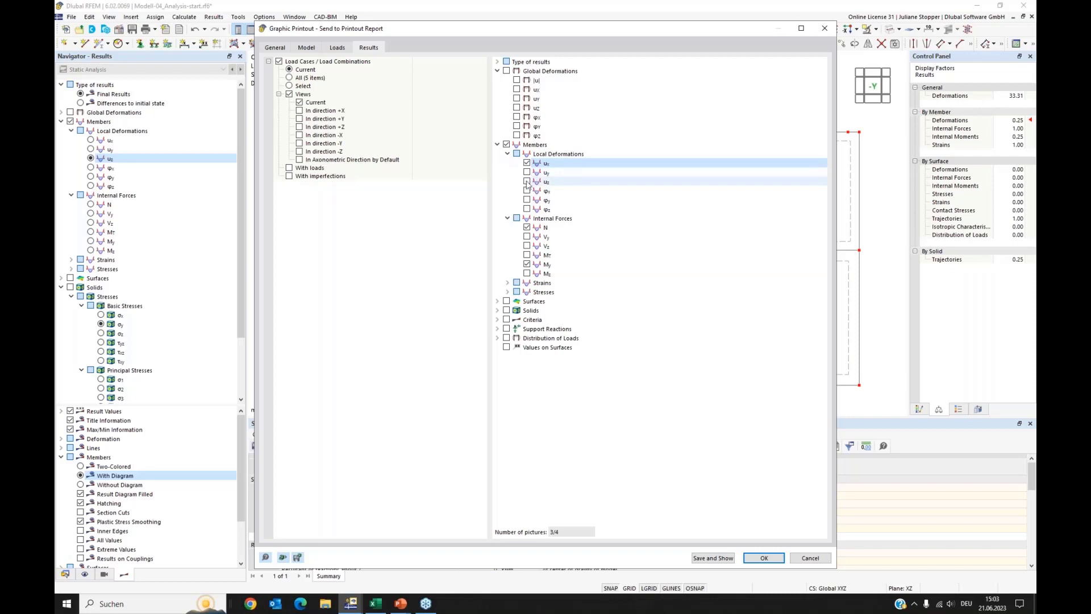
{"action": "left_click", "coordinate": [757, 558]}
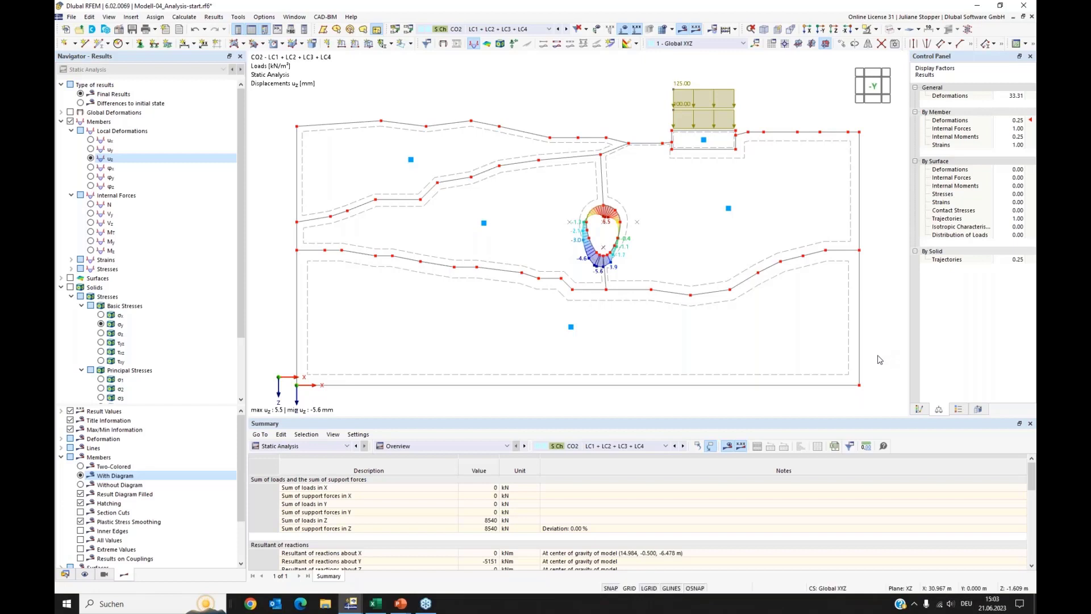
Display the members' moments My for CO2 and open printout report 1
{"action": "middle_click_drag", "start_coordinate": [879, 360], "coordinate": [880, 373]}
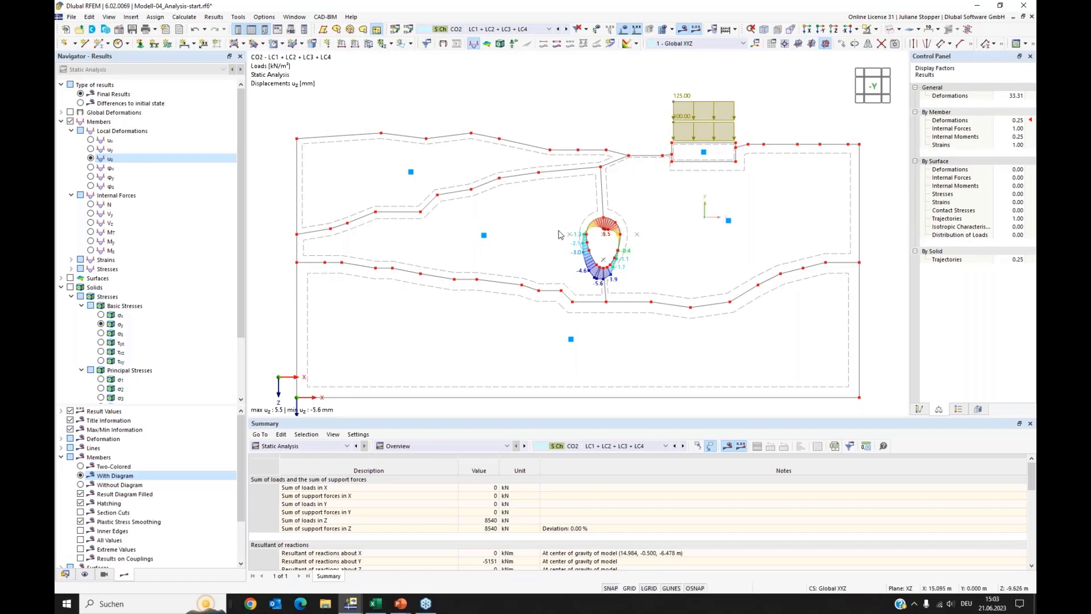
{"action": "left_click", "coordinate": [91, 241]}
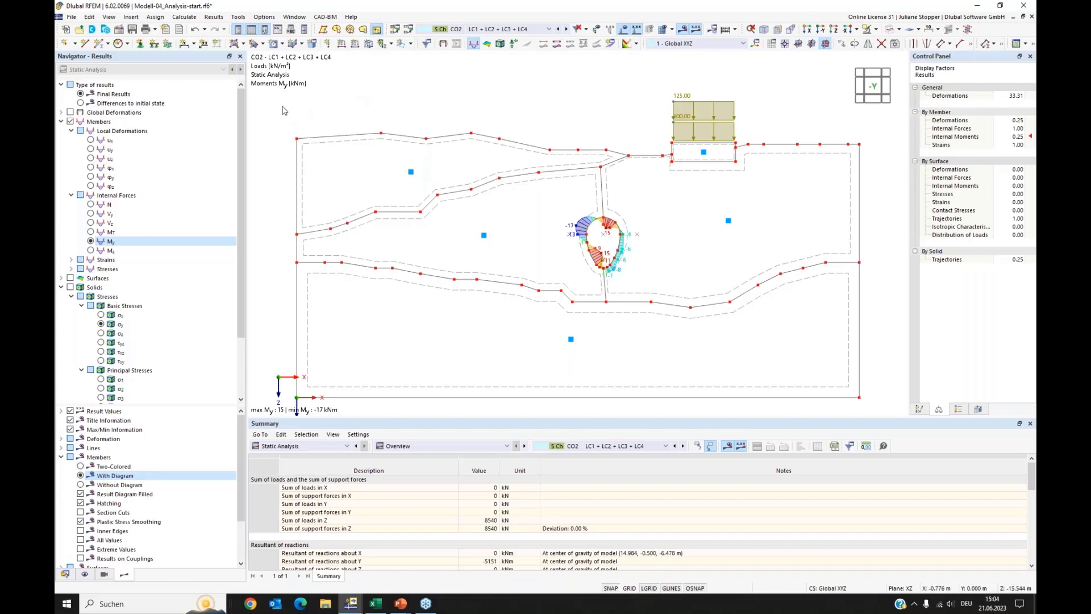
{"action": "left_click", "coordinate": [65, 576]}
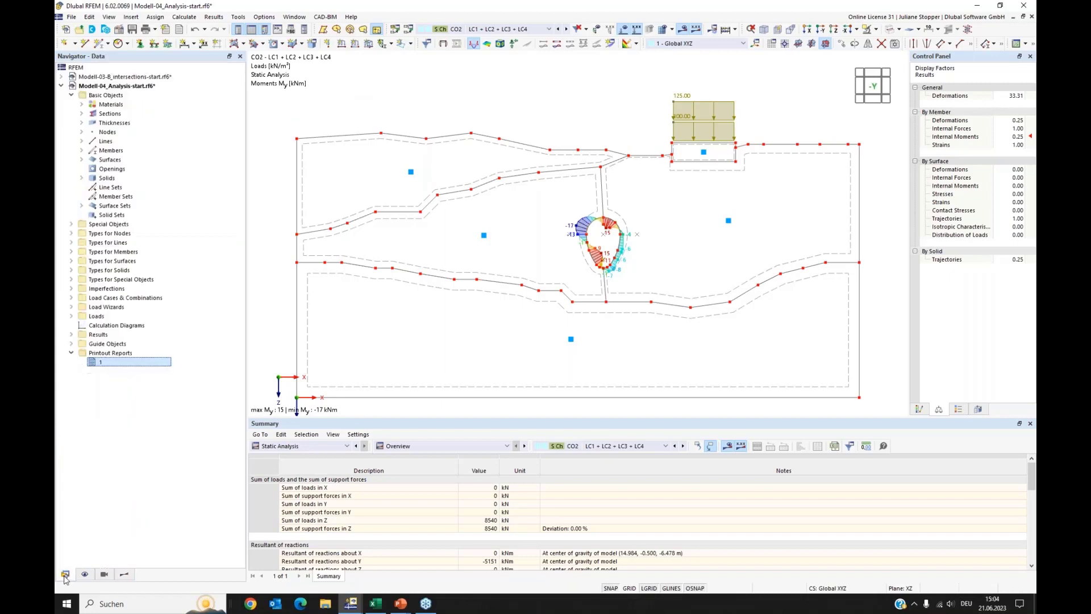
{"action": "double_click", "coordinate": [94, 362]}
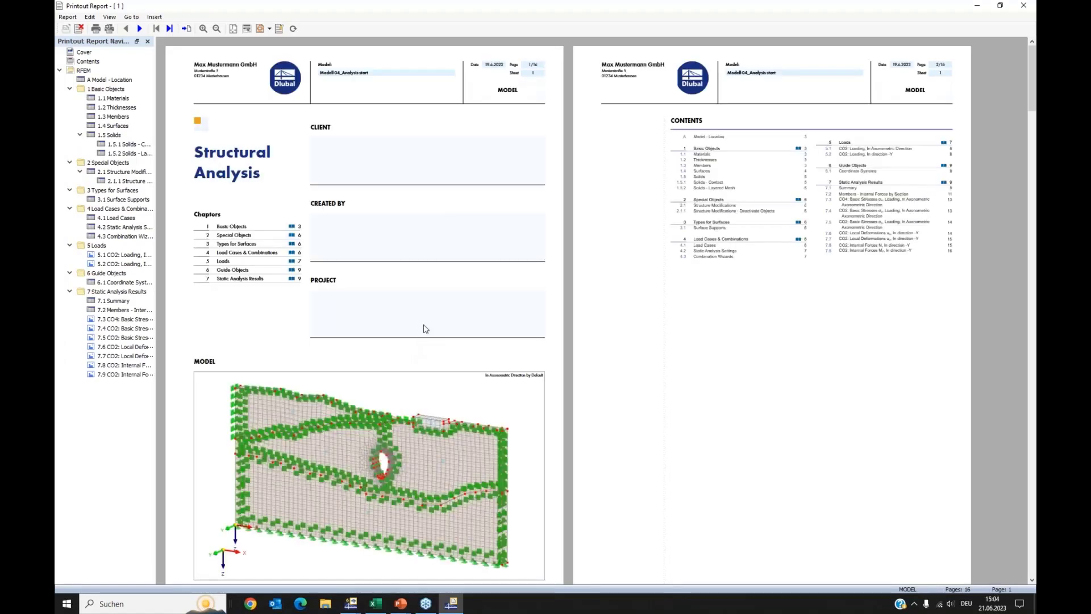
Look through the whole printout report, from the model data and load cases to the CO2 deformation and internal force graphics
{"action": "scroll", "coordinate": [341, 324], "scroll_direction": "down", "scroll_amount": 3}
{"action": "scroll", "coordinate": [481, 375], "scroll_direction": "down", "scroll_amount": 10}
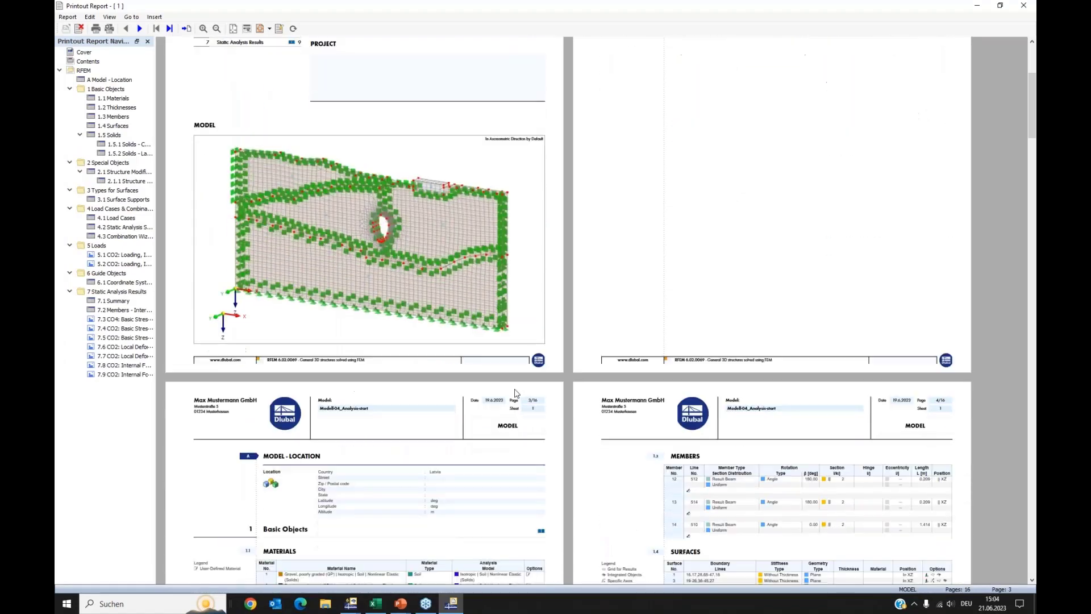
{"action": "scroll", "coordinate": [516, 393], "scroll_direction": "down", "scroll_amount": 10}
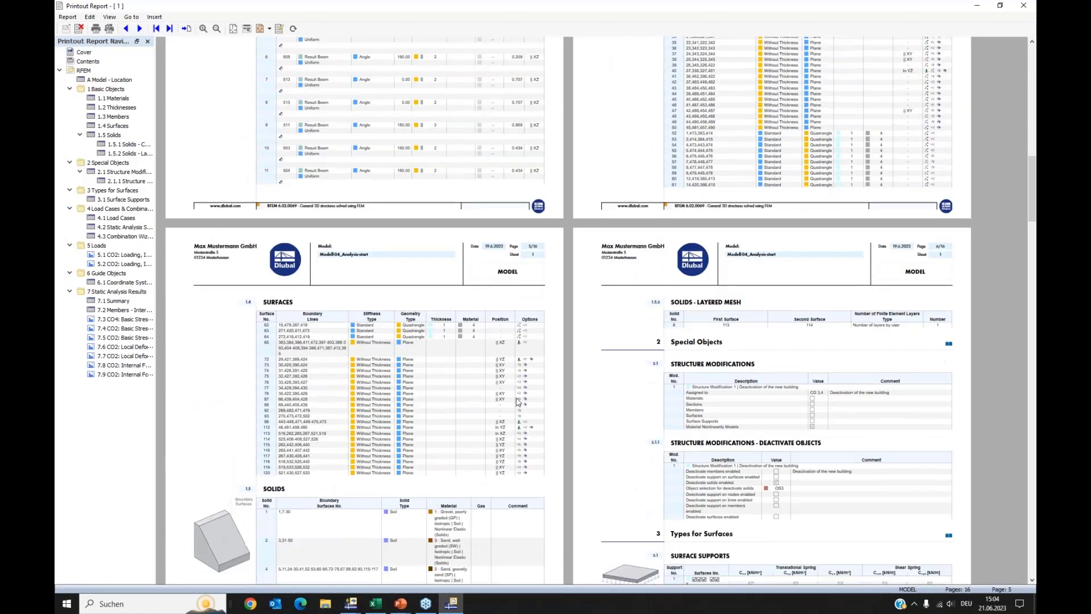
{"action": "scroll", "coordinate": [534, 403], "scroll_direction": "down", "scroll_amount": 10}
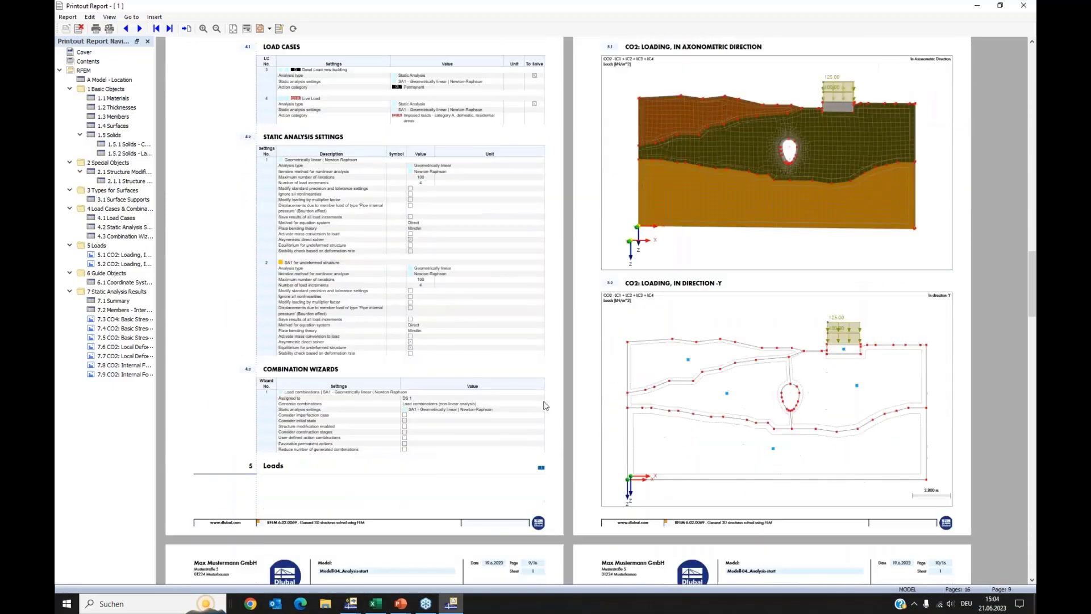
{"action": "scroll", "coordinate": [544, 406], "scroll_direction": "down", "scroll_amount": 15}
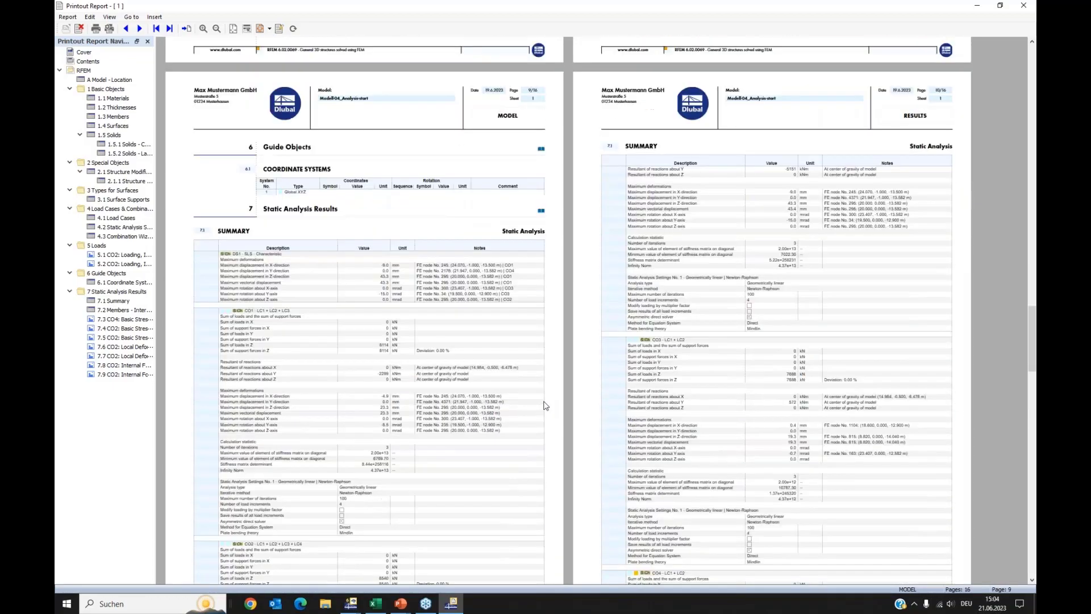
{"action": "scroll", "coordinate": [545, 409], "scroll_direction": "down", "scroll_amount": 3}
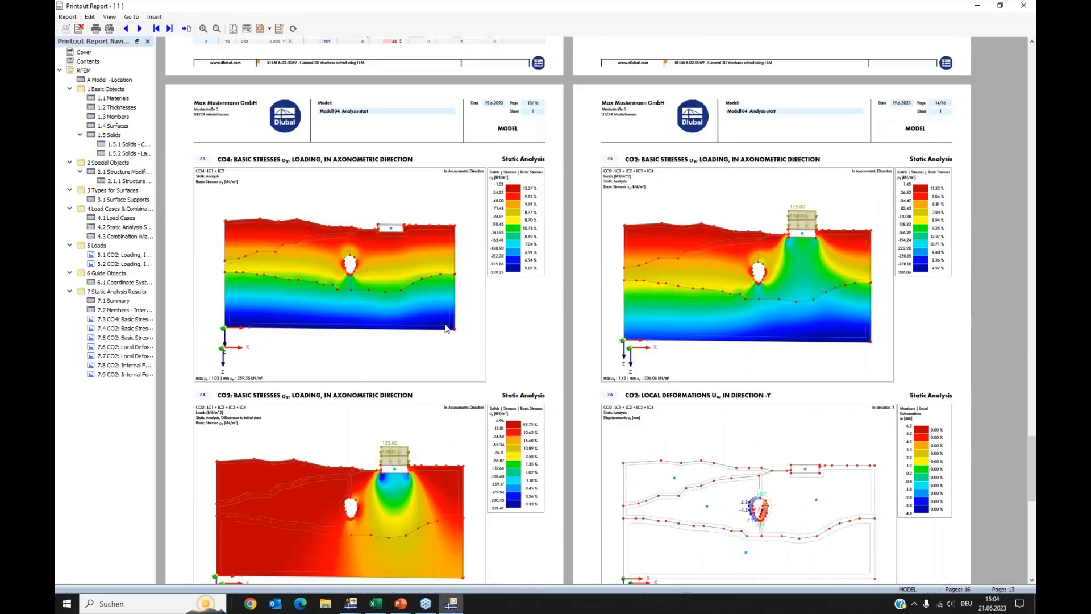
{"action": "scroll", "coordinate": [624, 362], "scroll_direction": "down", "scroll_amount": 6}
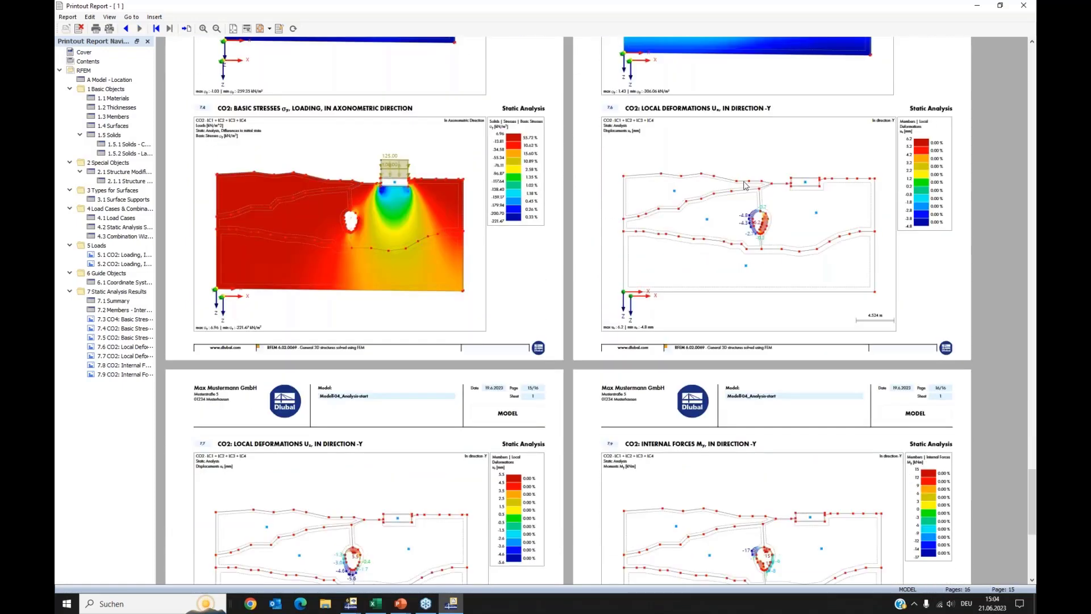
{"action": "scroll", "coordinate": [398, 395], "scroll_direction": "down", "scroll_amount": 4}
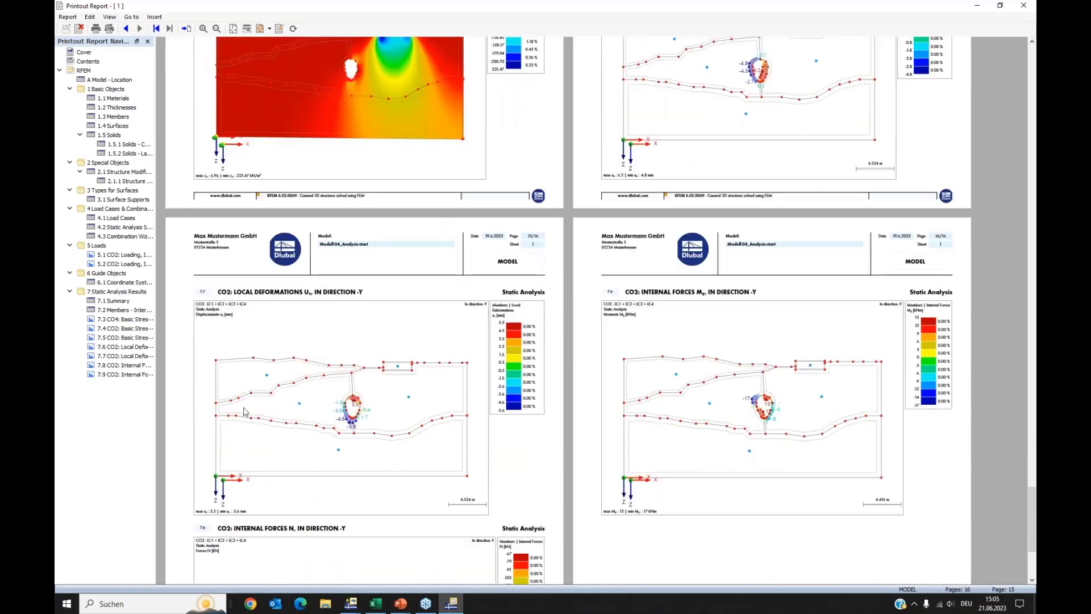
{"action": "scroll", "coordinate": [550, 469], "scroll_direction": "down", "scroll_amount": 1}
Make the CO2 local deformations ux graphic start on a new page and check the layout of the result graphics
{"action": "scroll", "coordinate": [584, 469], "scroll_direction": "up", "scroll_amount": 3}
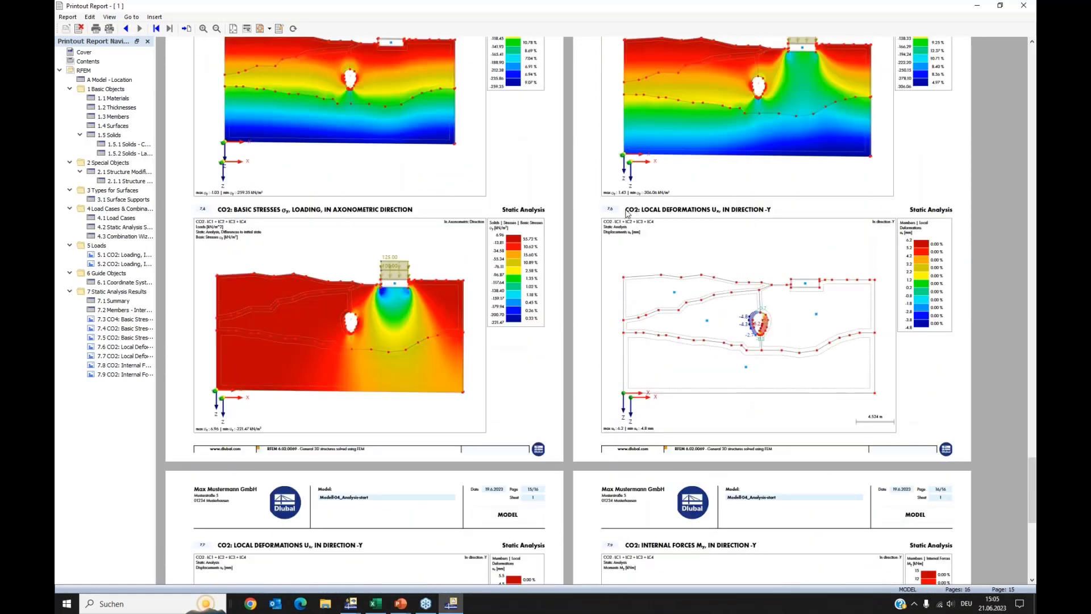
{"action": "right_click", "coordinate": [628, 213]}
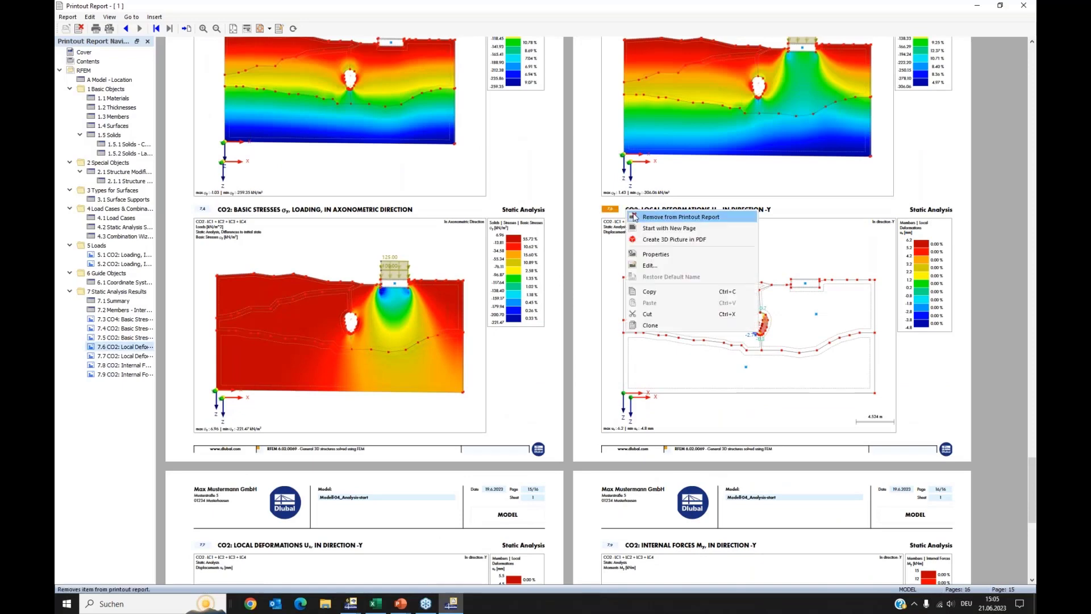
{"action": "left_click", "coordinate": [642, 229]}
{"action": "scroll", "coordinate": [430, 318], "scroll_direction": "down", "scroll_amount": 3}
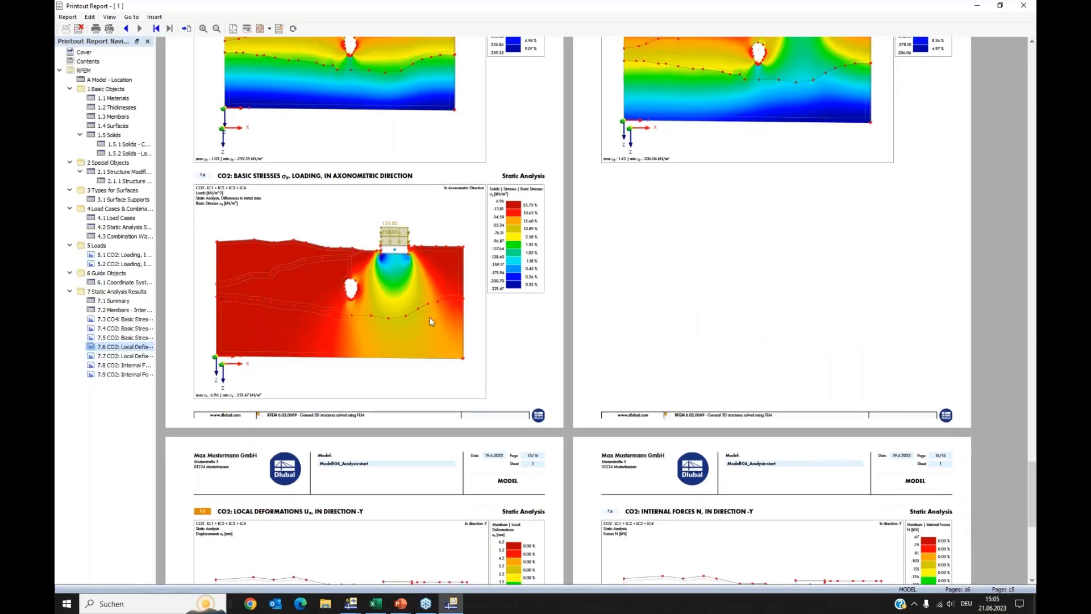
{"action": "scroll", "coordinate": [434, 334], "scroll_direction": "down", "scroll_amount": 5}
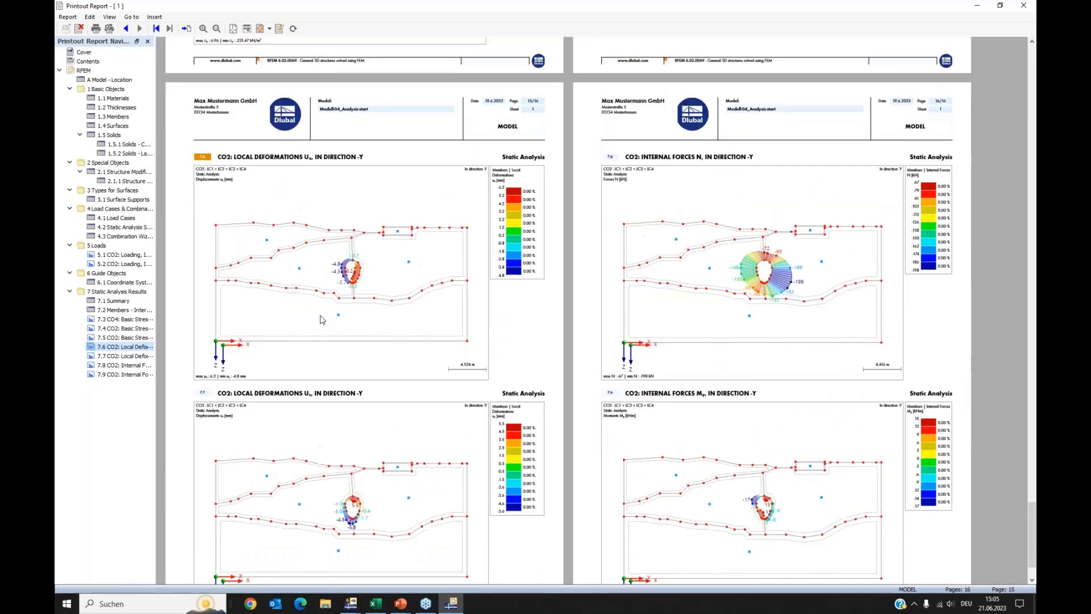
{"action": "scroll", "coordinate": [317, 313], "scroll_direction": "up", "scroll_amount": 2}
Edit the report's Materials item to include the Isotropic - Soil - Nonlinear Elastic (Solids) table
{"action": "left_click", "coordinate": [95, 99]}
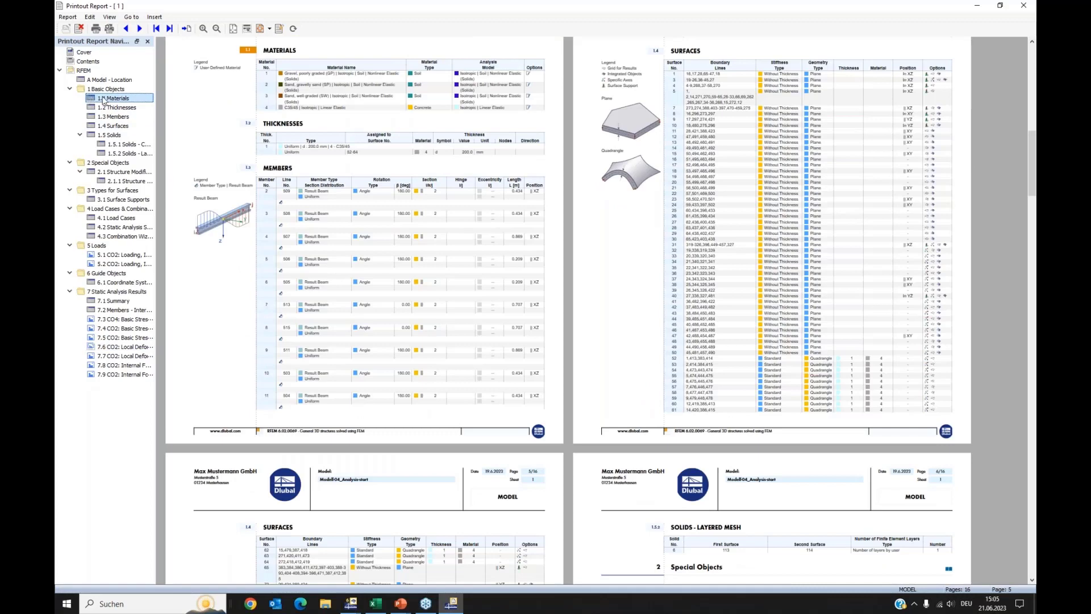
{"action": "right_click", "coordinate": [104, 100]}
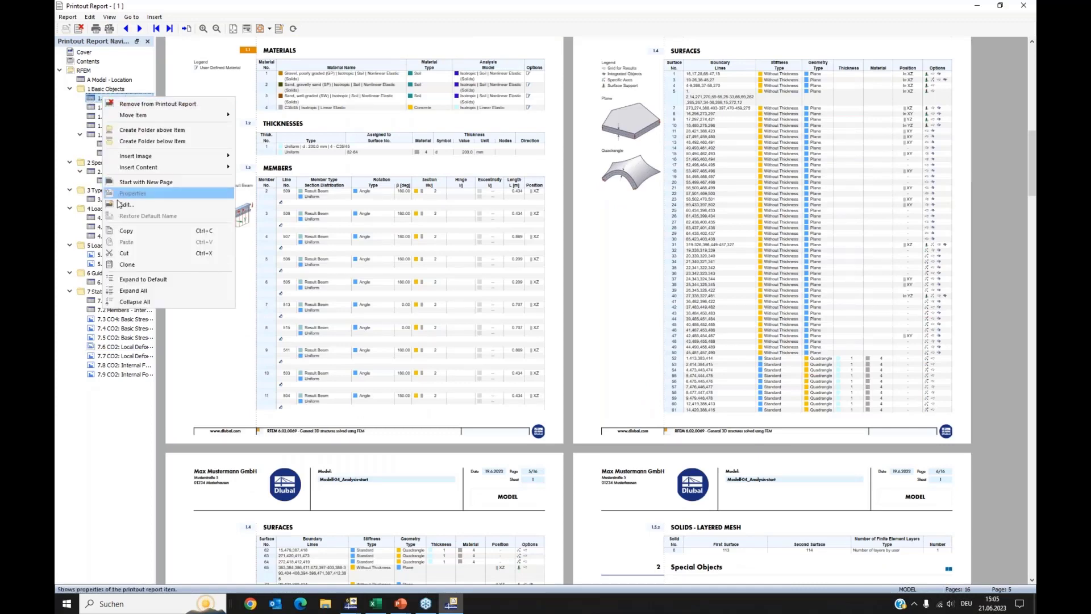
{"action": "left_click", "coordinate": [187, 205]}
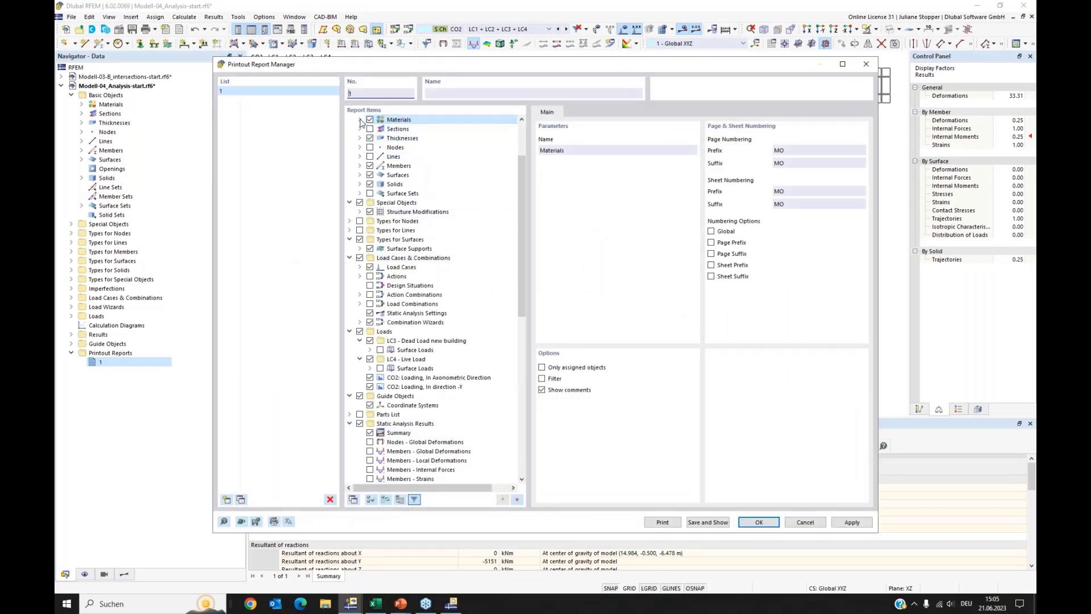
{"action": "left_click", "coordinate": [359, 119]}
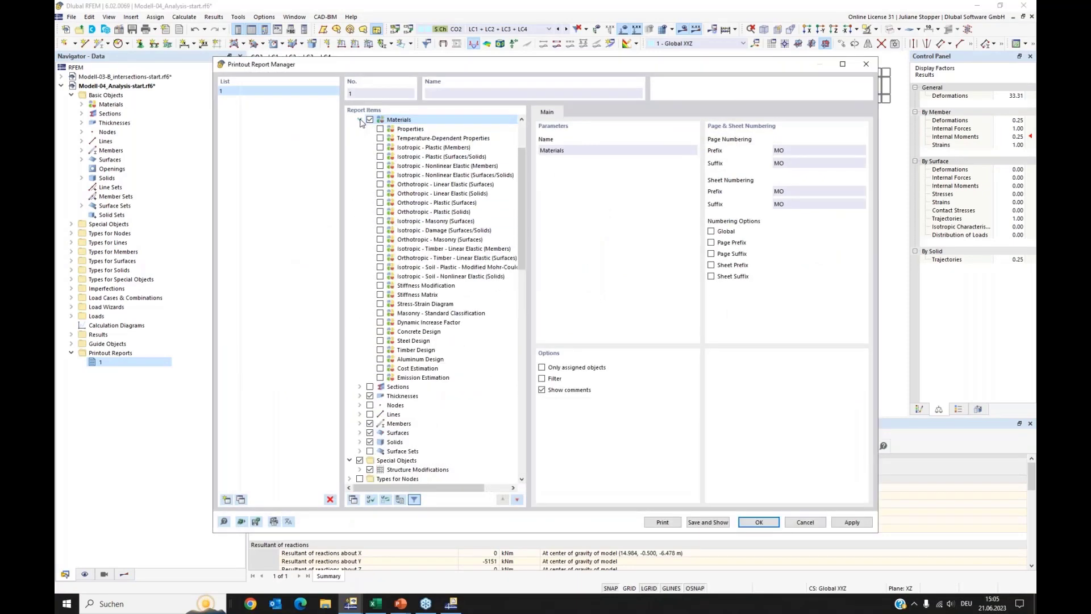
{"action": "left_click", "coordinate": [381, 276]}
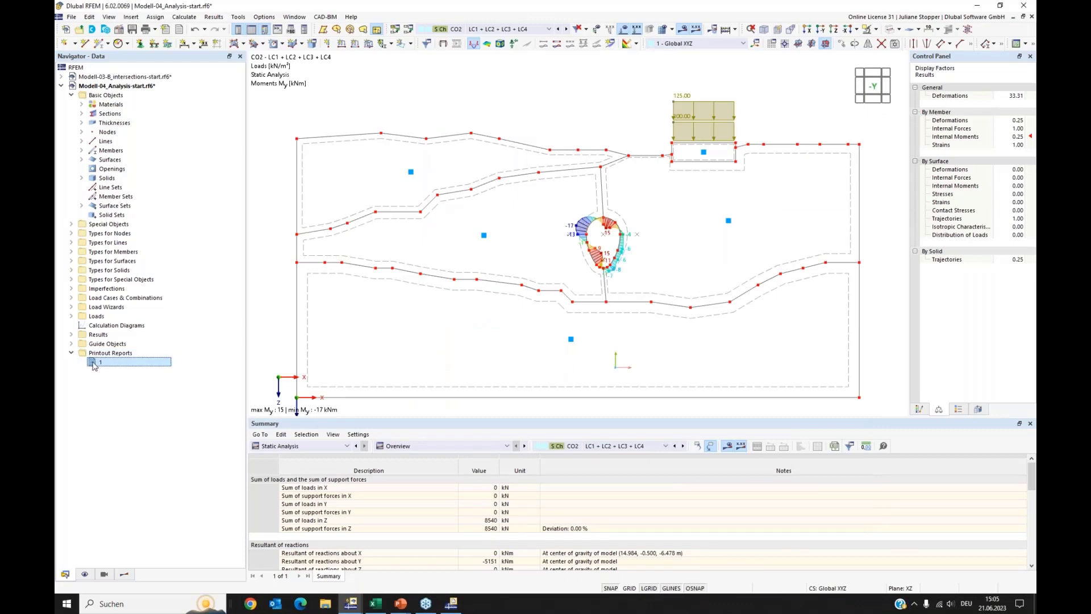
Return to the printout report, reopen the Materials item for editing, and save and show the report with the added soil table
{"action": "left_click", "coordinate": [450, 606]}
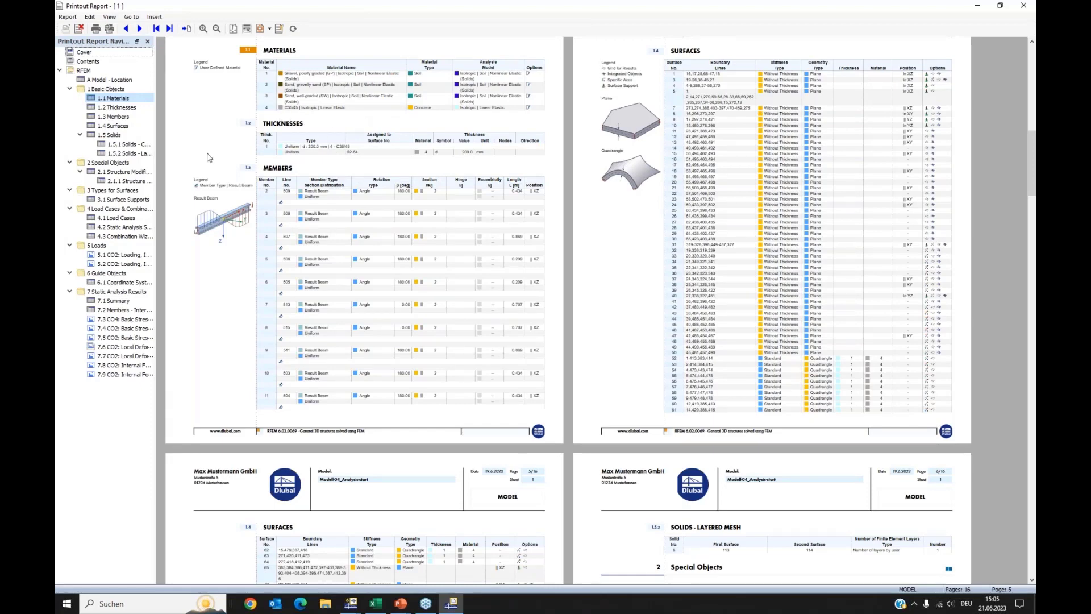
{"action": "scroll", "coordinate": [367, 173], "scroll_direction": "down", "scroll_amount": 3}
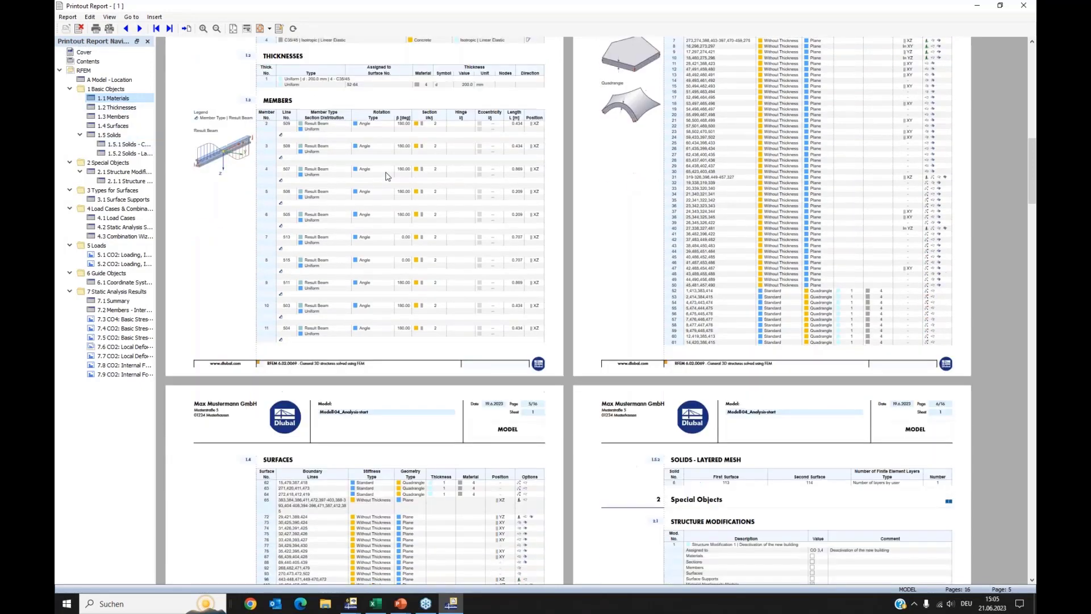
{"action": "scroll", "coordinate": [371, 179], "scroll_direction": "up", "scroll_amount": 4}
{"action": "right_click", "coordinate": [103, 98]}
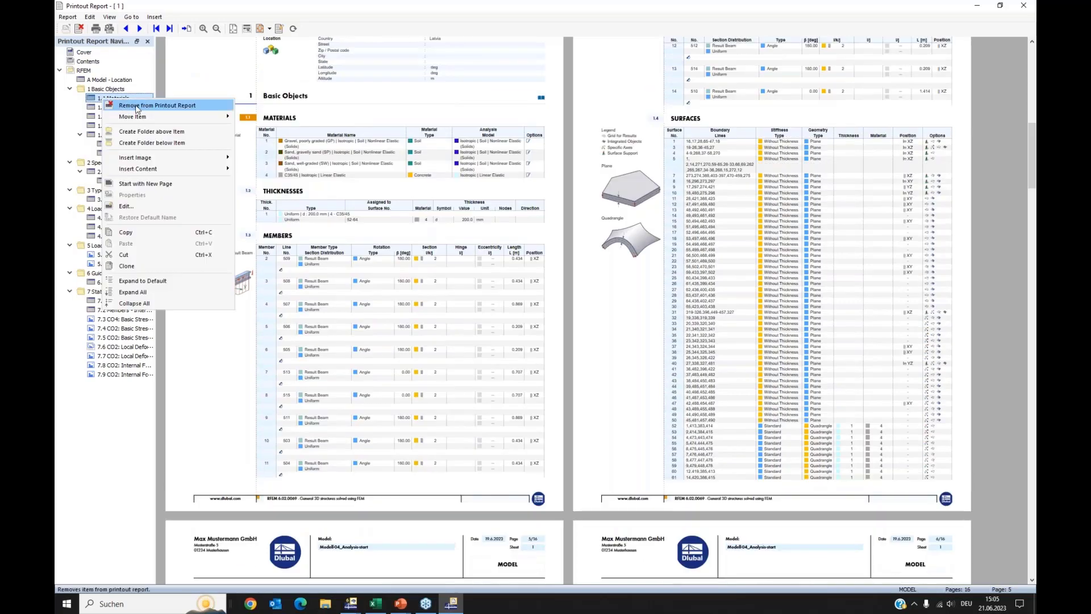
{"action": "left_click", "coordinate": [125, 207]}
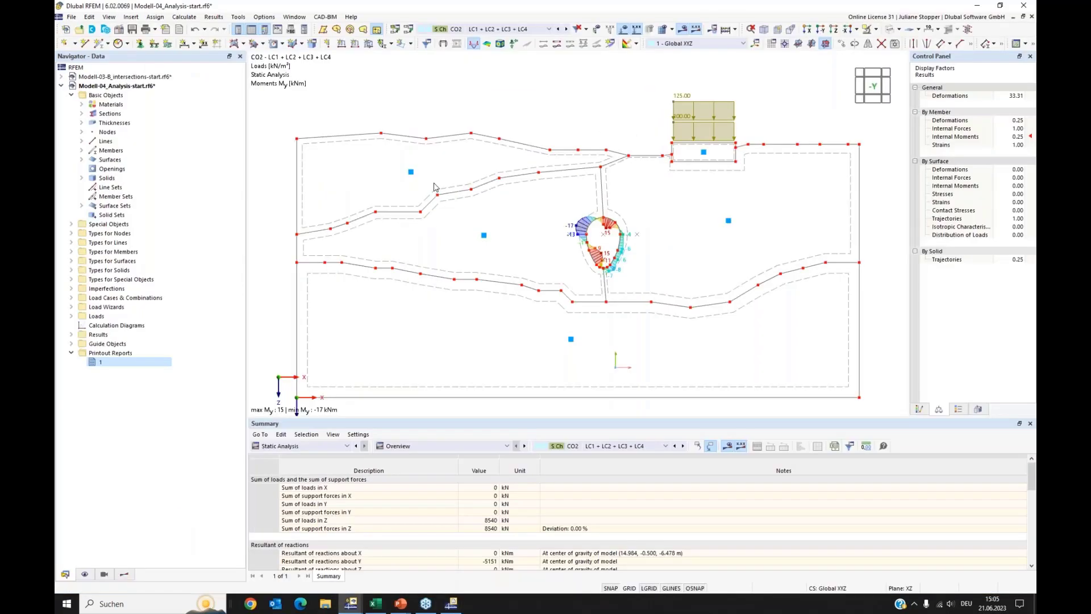
{"action": "left_click", "coordinate": [359, 120]}
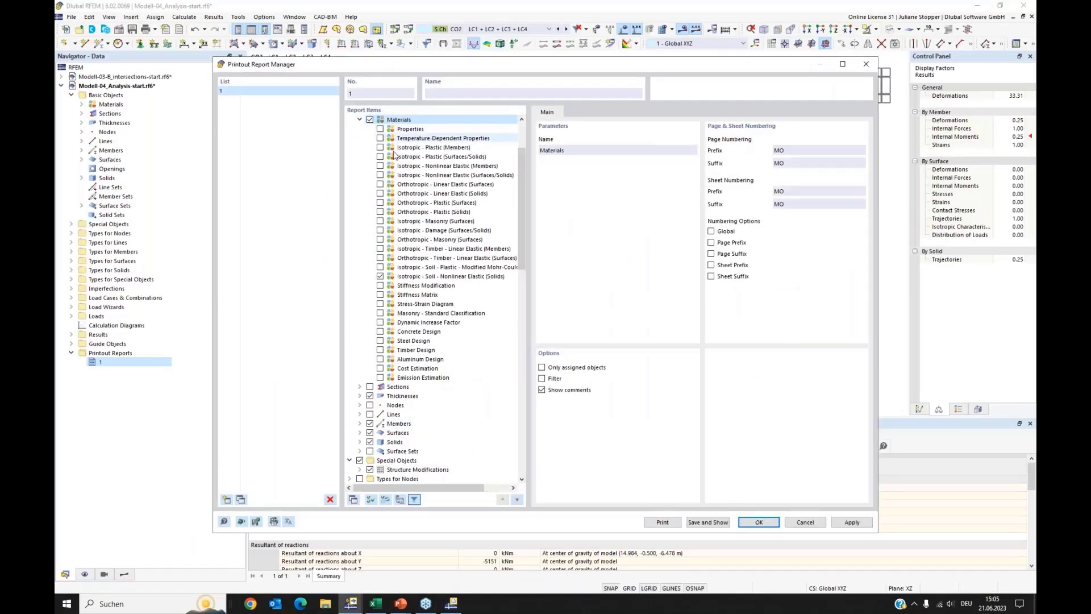
{"action": "left_click", "coordinate": [706, 523]}
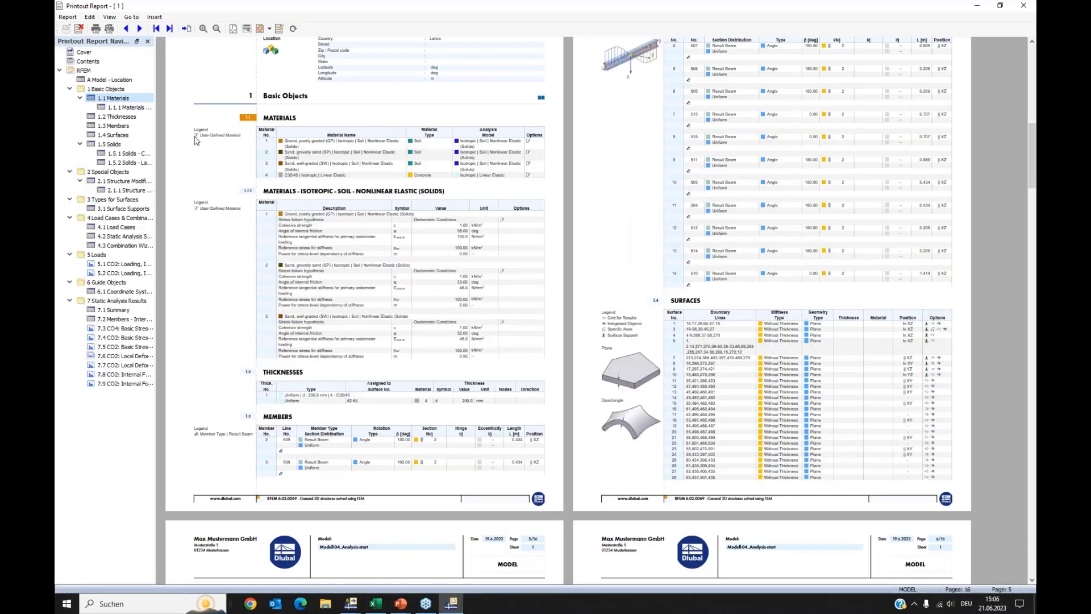
Examine the nonlinear elastic soil parameters in report section 1.1.1, and go to the CO4 basic stresses graphic
{"action": "left_click", "coordinate": [123, 107]}
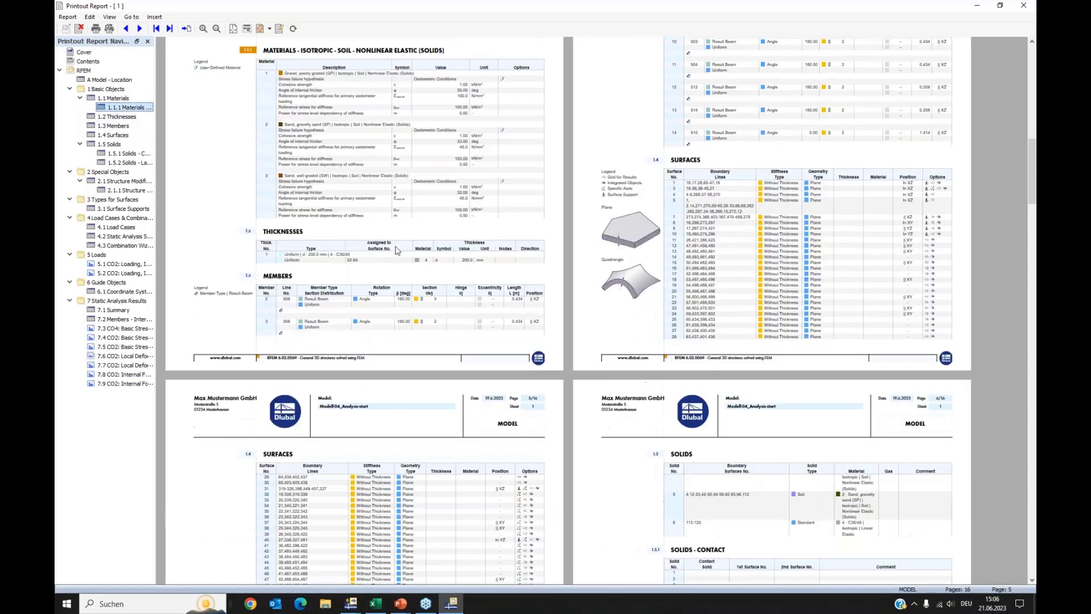
{"action": "scroll", "coordinate": [439, 120], "scroll_direction": "up", "scroll_amount": 1}
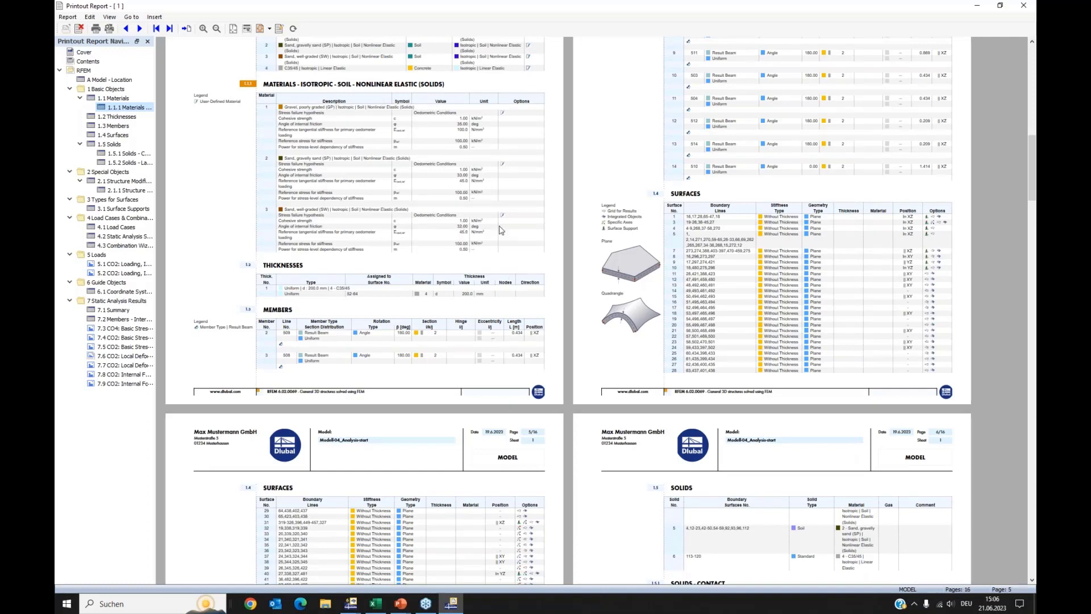
{"action": "left_click", "coordinate": [113, 329]}
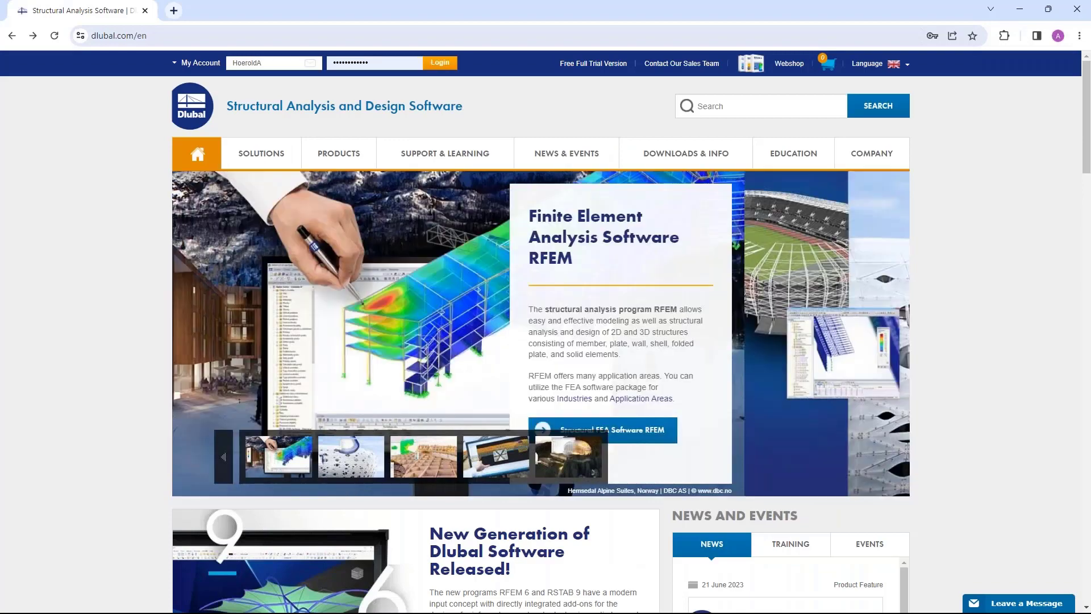
In the browser, open the Webinars overview on the Dlubal website
{"action": "mouse_move", "coordinate": [445, 153]}
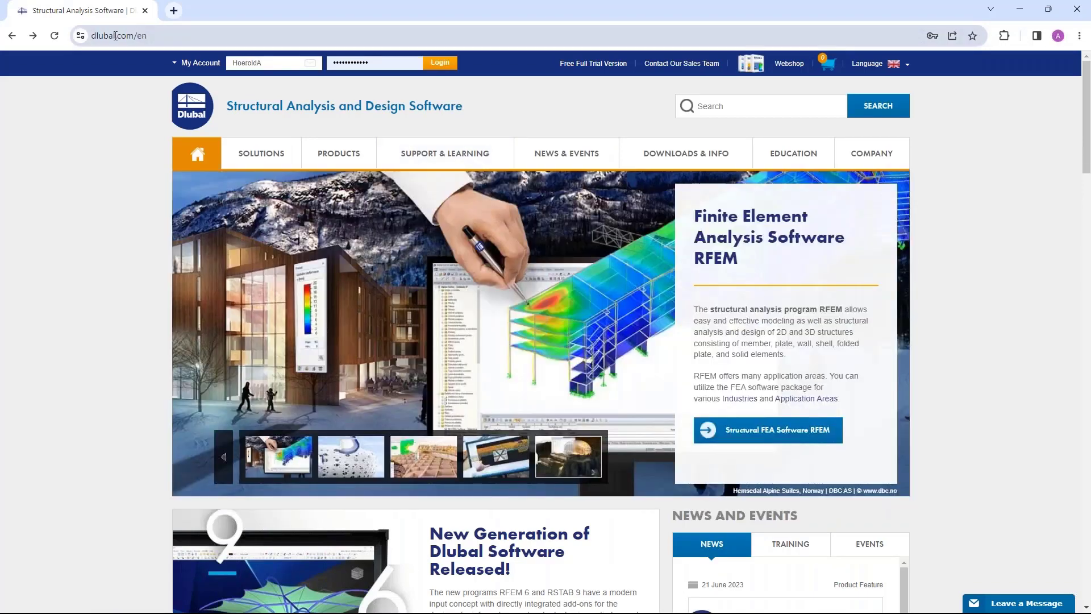
{"action": "mouse_move", "coordinate": [605, 155]}
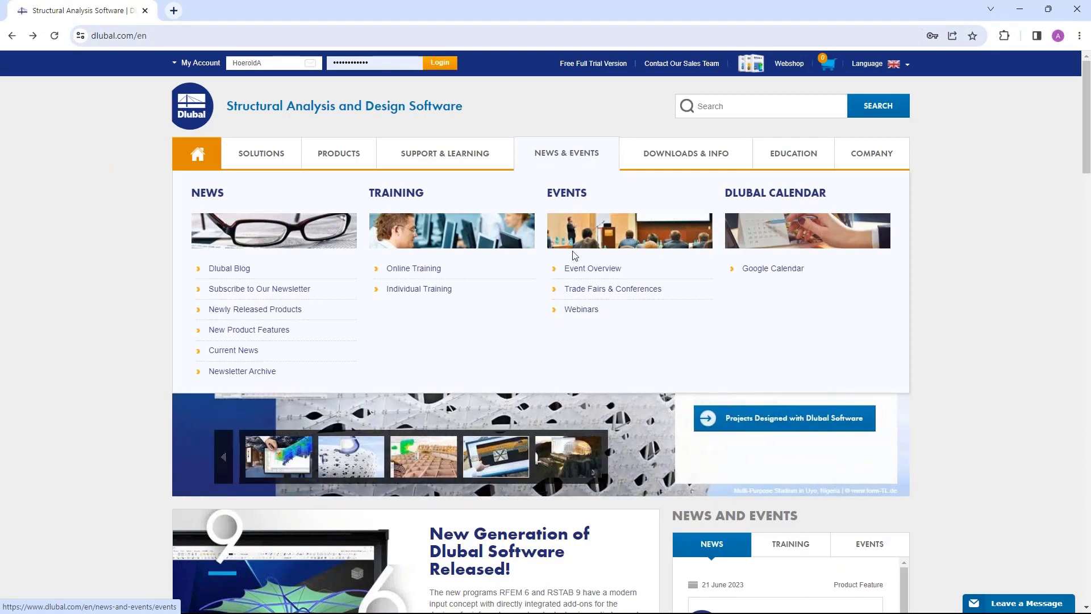
{"action": "left_click", "coordinate": [581, 310]}
Find the "3D Modeling for Geotechnical Analysis in RFEM 6" webinar in the list and open its page
{"action": "scroll", "coordinate": [569, 132], "scroll_direction": "down", "scroll_amount": 9}
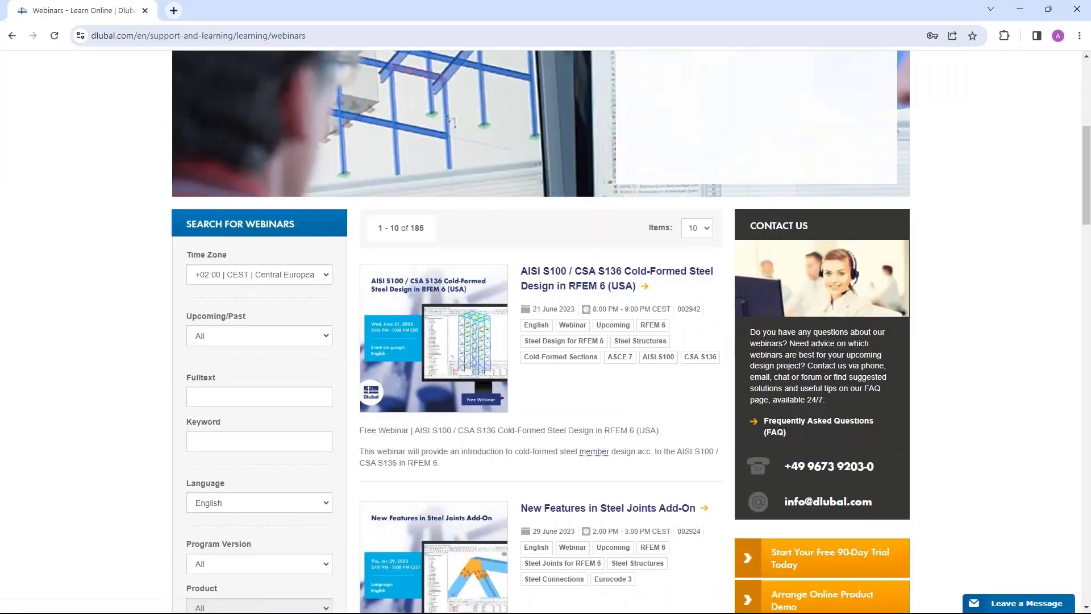
{"action": "scroll", "coordinate": [569, 132], "scroll_direction": "up", "scroll_amount": 1}
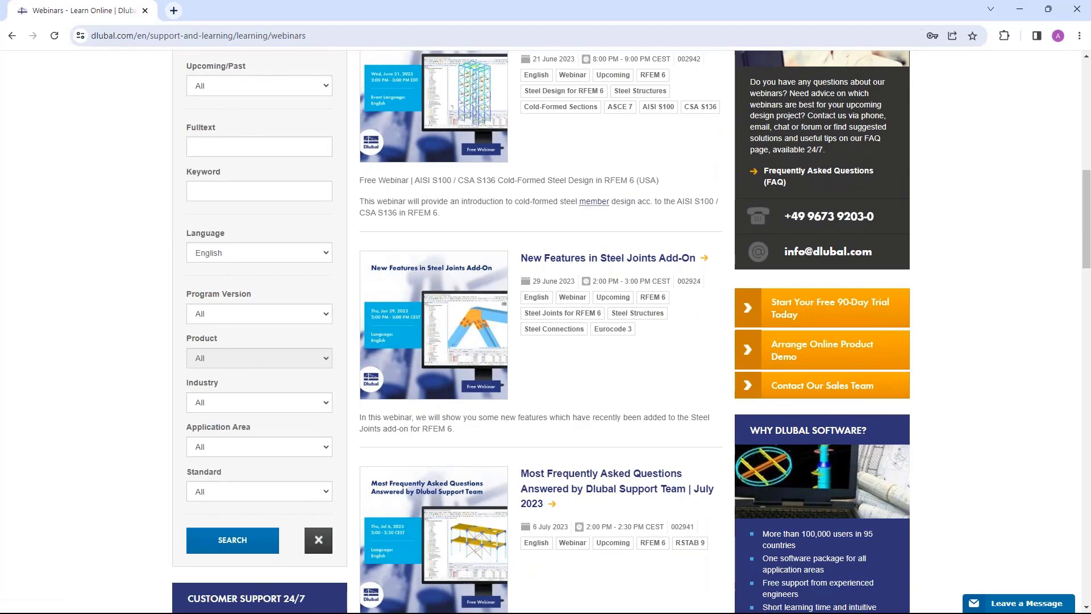
{"action": "scroll", "coordinate": [580, 281], "scroll_direction": "down", "scroll_amount": 3}
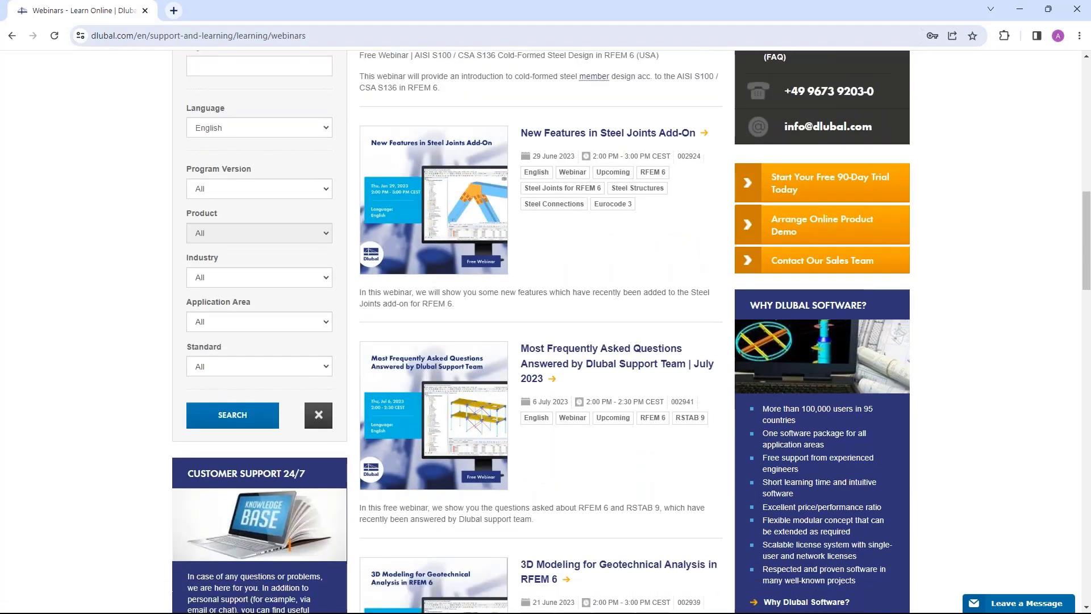
{"action": "scroll", "coordinate": [589, 254], "scroll_direction": "down", "scroll_amount": 1}
{"action": "scroll", "coordinate": [591, 255], "scroll_direction": "down", "scroll_amount": 1}
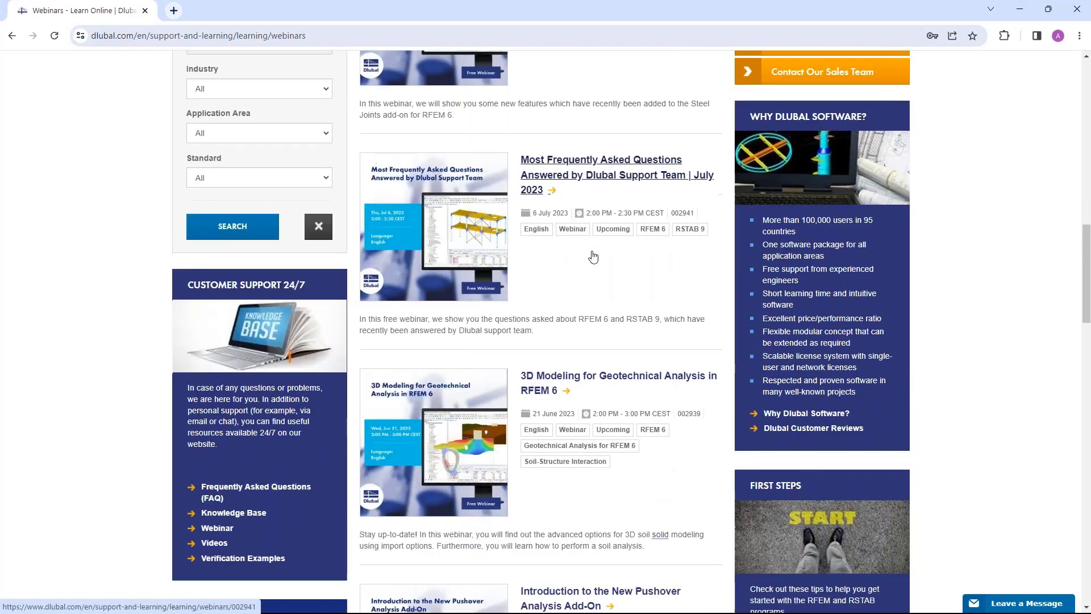
{"action": "scroll", "coordinate": [593, 257], "scroll_direction": "down", "scroll_amount": 2}
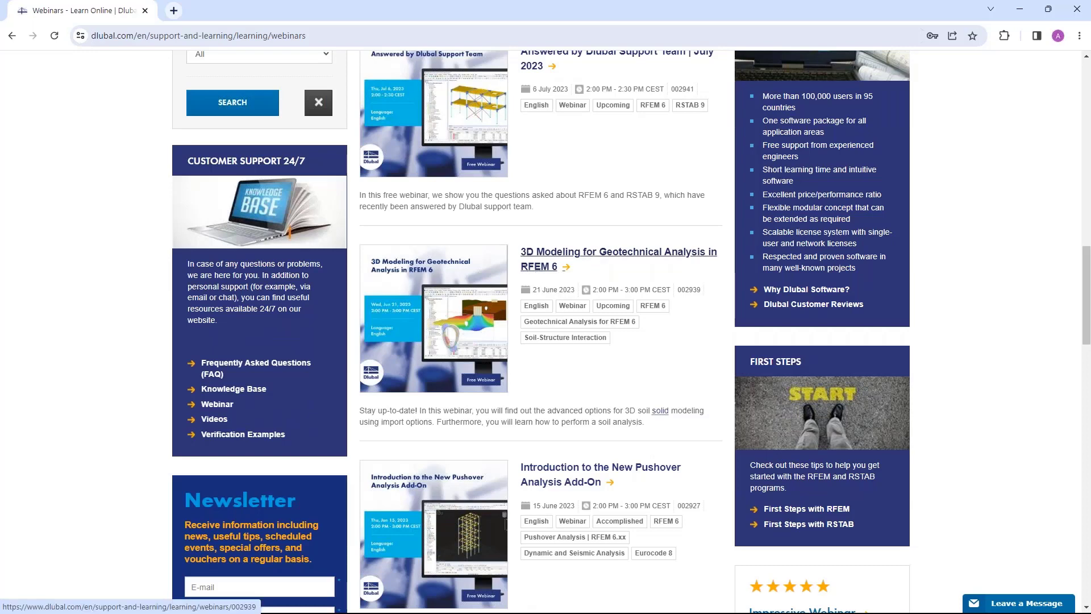
{"action": "left_click", "coordinate": [543, 257]}
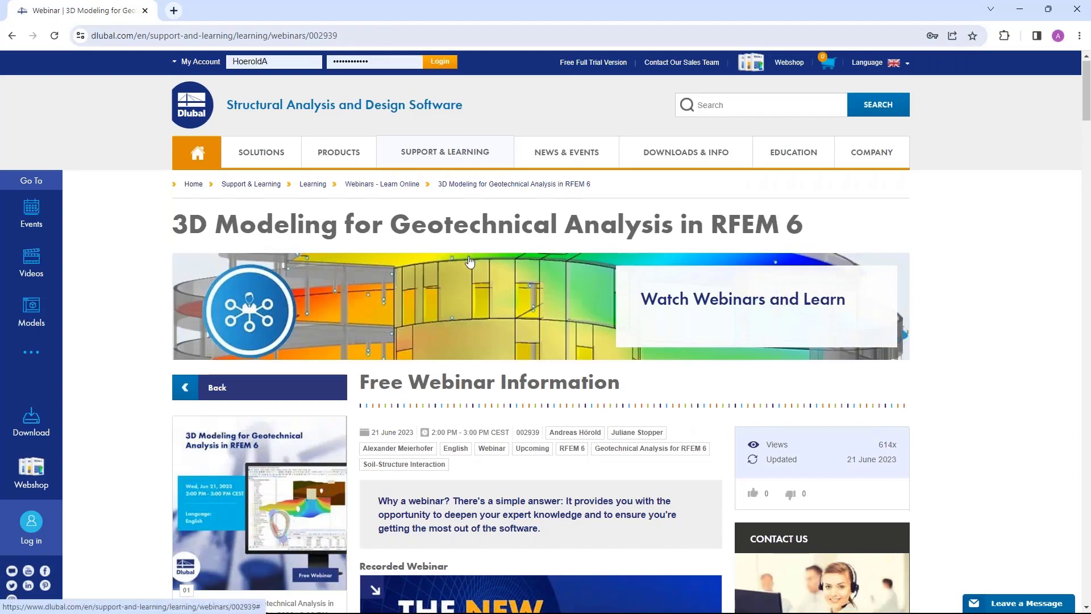
Look through the webinar page's recording, content, speakers, downloads and links
{"action": "scroll", "coordinate": [469, 261], "scroll_direction": "down", "scroll_amount": 3}
{"action": "scroll", "coordinate": [509, 302], "scroll_direction": "down", "scroll_amount": 2}
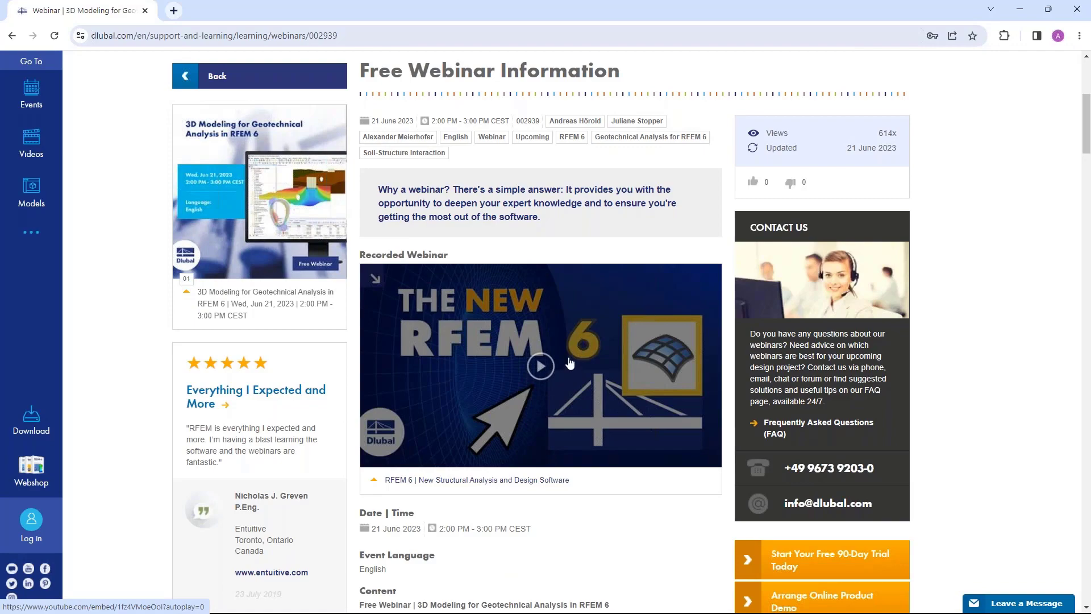
{"action": "scroll", "coordinate": [569, 360], "scroll_direction": "down", "scroll_amount": 15}
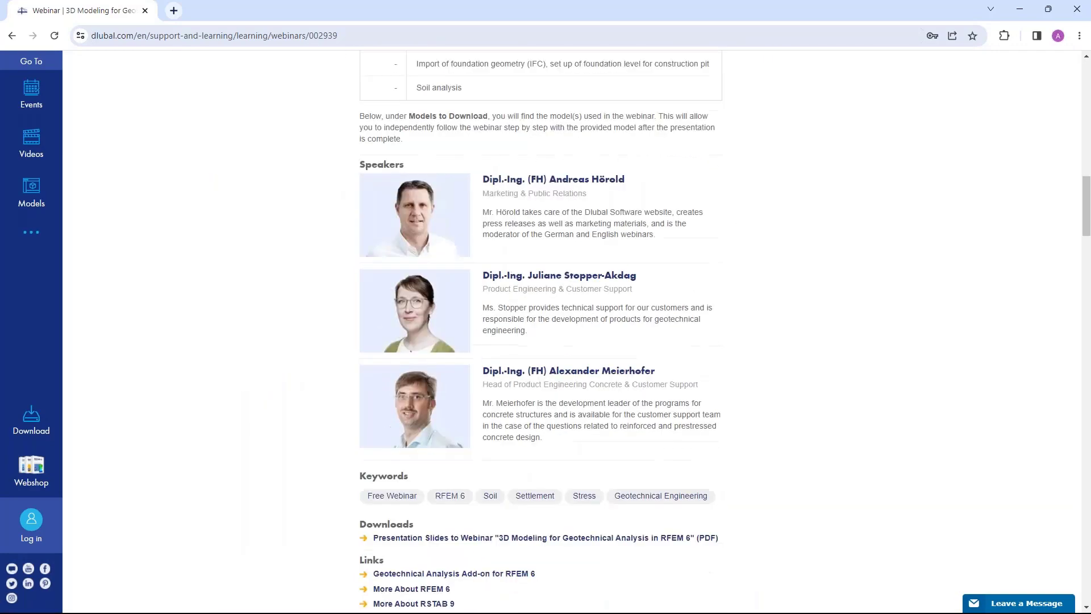
Review the presentation slides link, the models to download, and the related videos and recommended events further along the webinar page
{"action": "scroll", "coordinate": [500, 384], "scroll_direction": "down", "scroll_amount": 3}
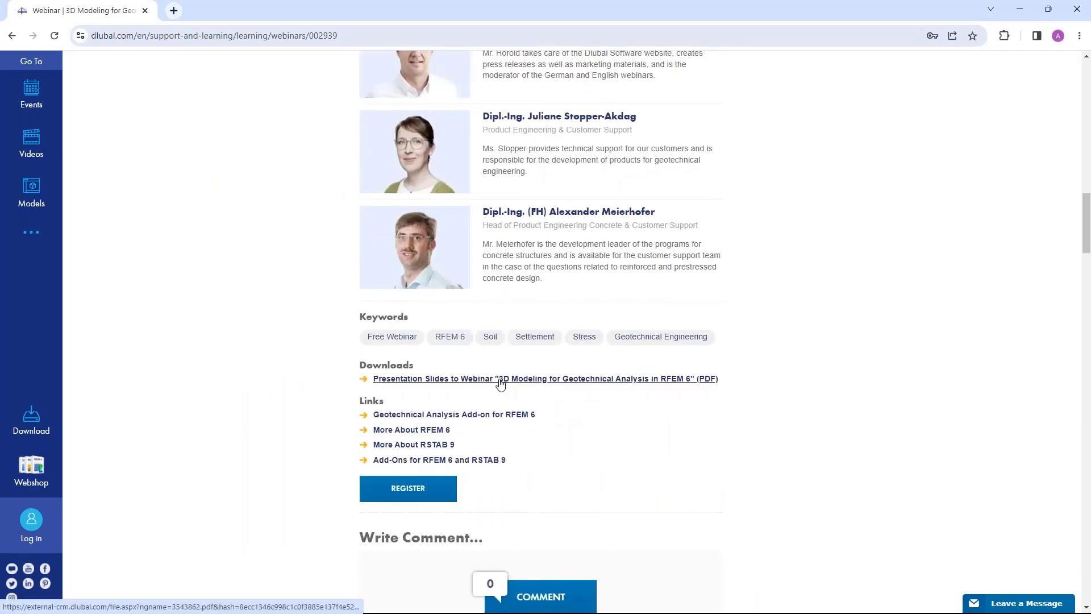
{"action": "scroll", "coordinate": [500, 384], "scroll_direction": "down", "scroll_amount": 9}
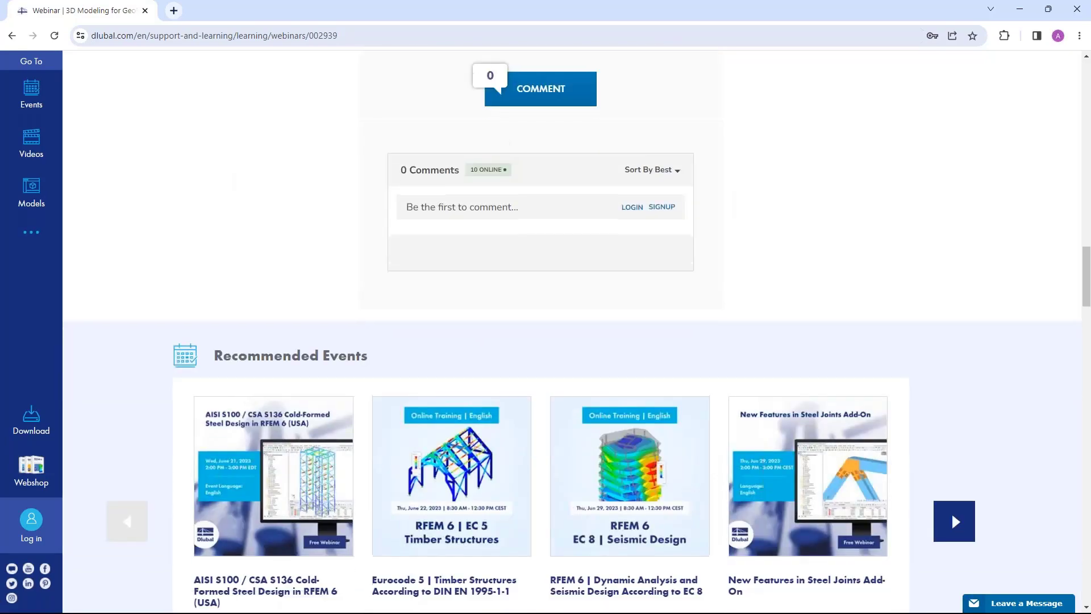
{"action": "scroll", "coordinate": [317, 365], "scroll_direction": "down", "scroll_amount": 13}
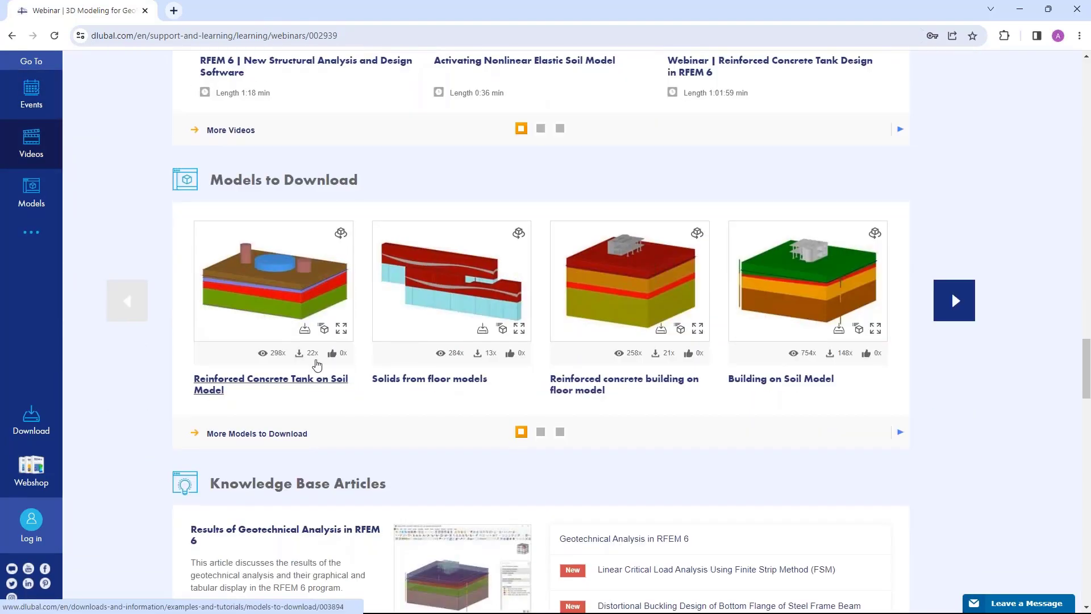
{"action": "scroll", "coordinate": [316, 358], "scroll_direction": "up", "scroll_amount": 1}
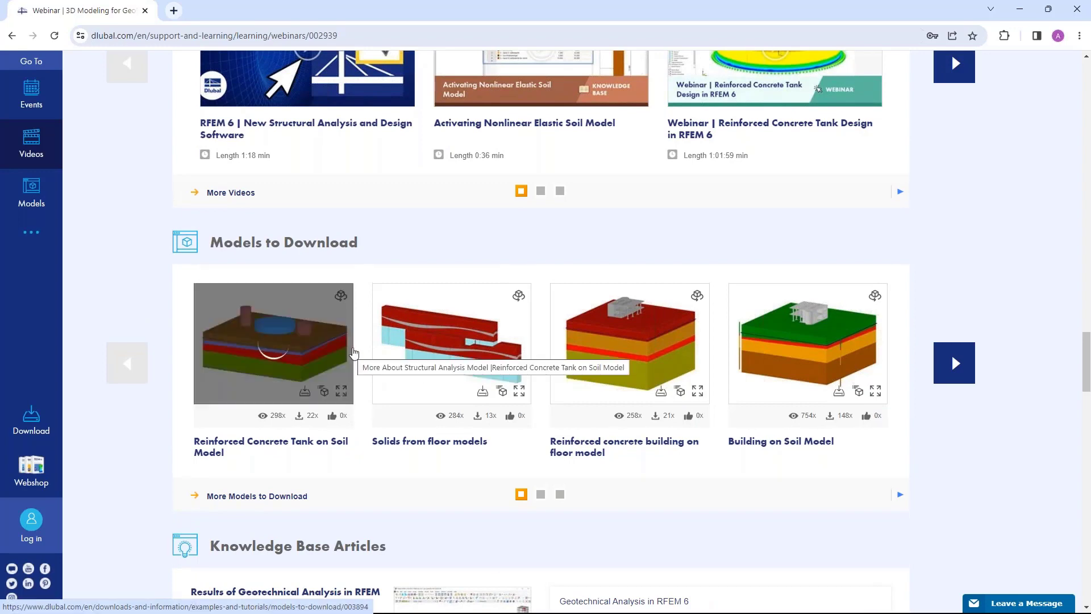
{"action": "scroll", "coordinate": [444, 251], "scroll_direction": "up", "scroll_amount": 5}
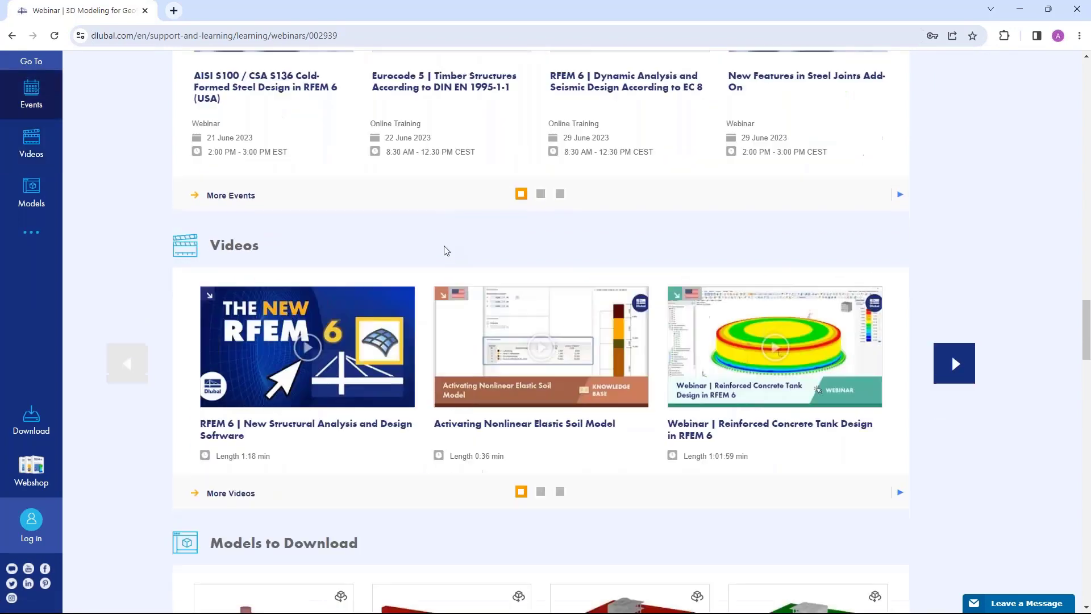
{"action": "scroll", "coordinate": [443, 248], "scroll_direction": "up", "scroll_amount": 4}
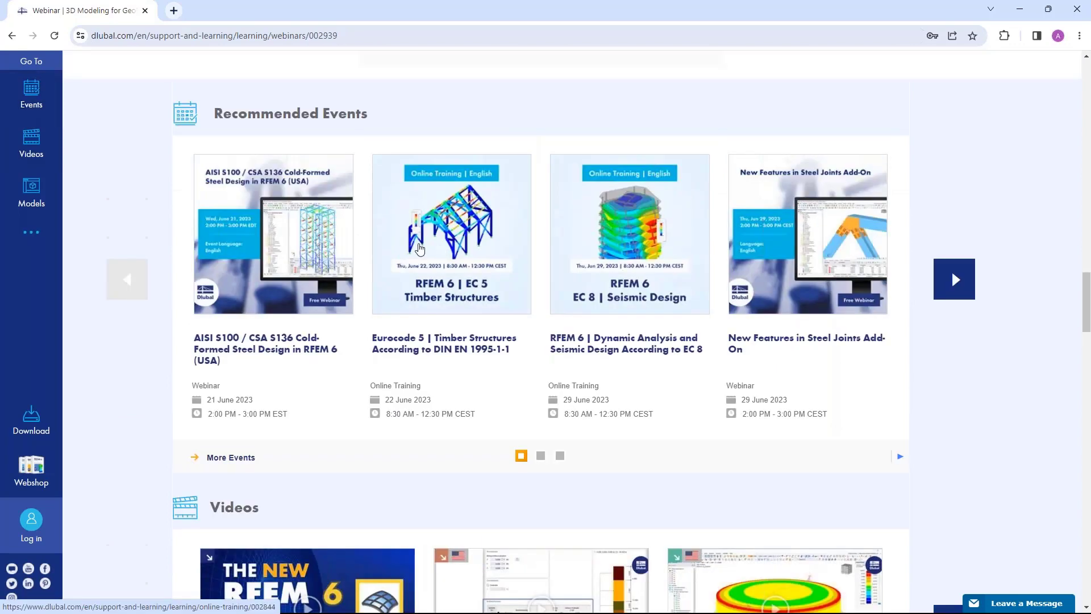